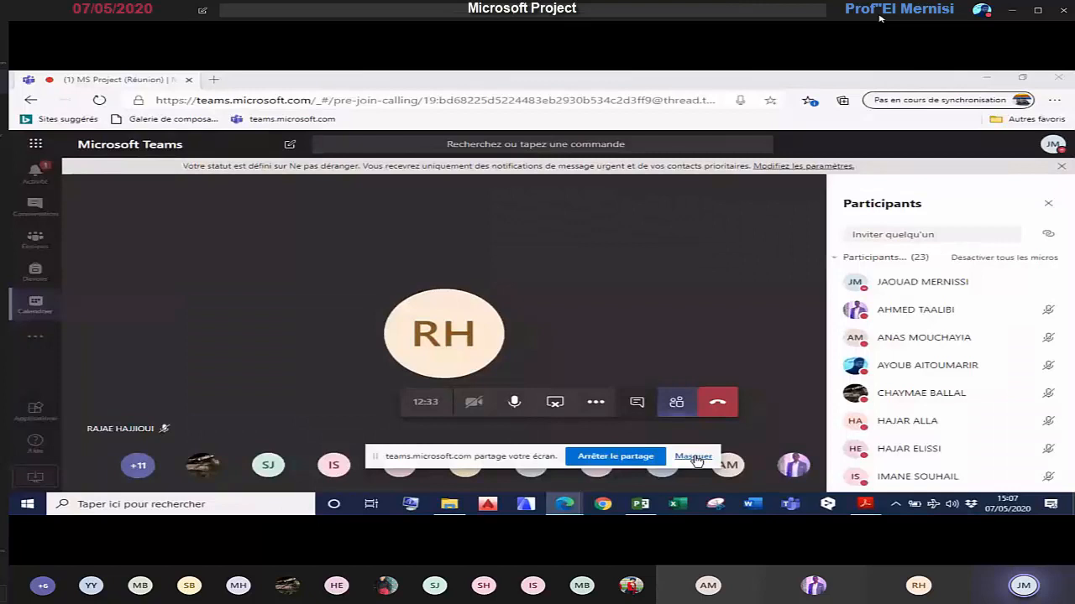
Step: Hide the screen-sharing notice and switch to the Correction Projet TP 4-4 Emsi 2020 schedule in Microsoft Project
{"action": "left_click", "coordinate": [694, 457]}
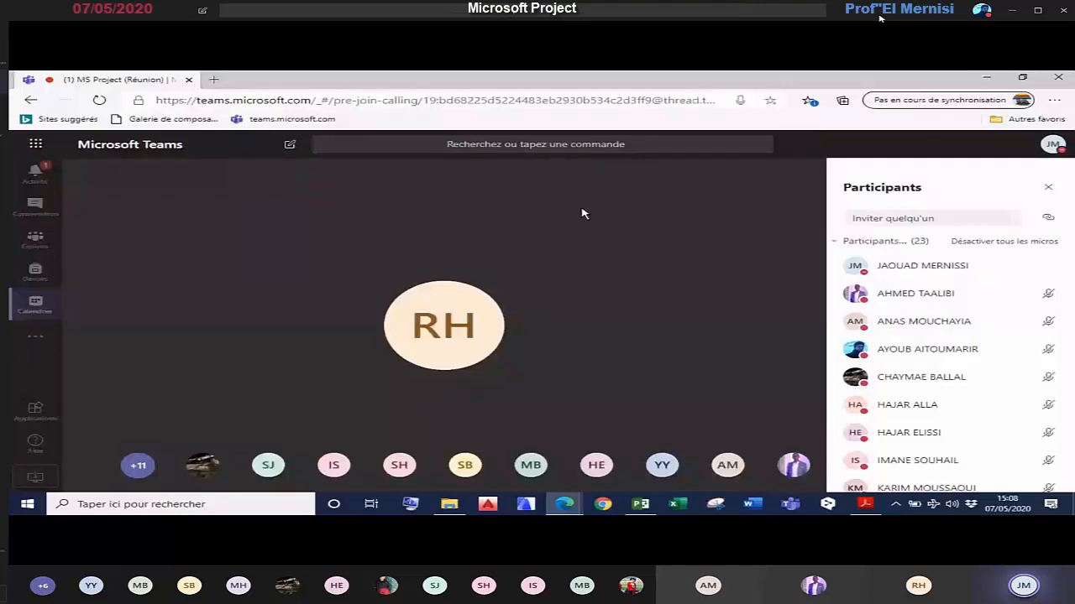
{"action": "mouse_move", "coordinate": [581, 225]}
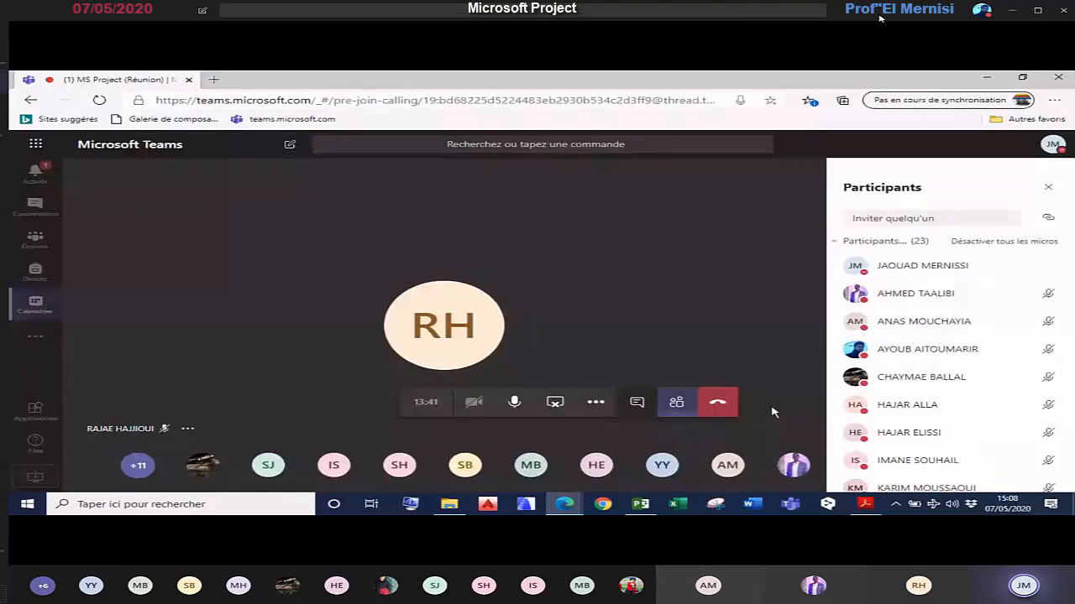
{"action": "mouse_move", "coordinate": [639, 504]}
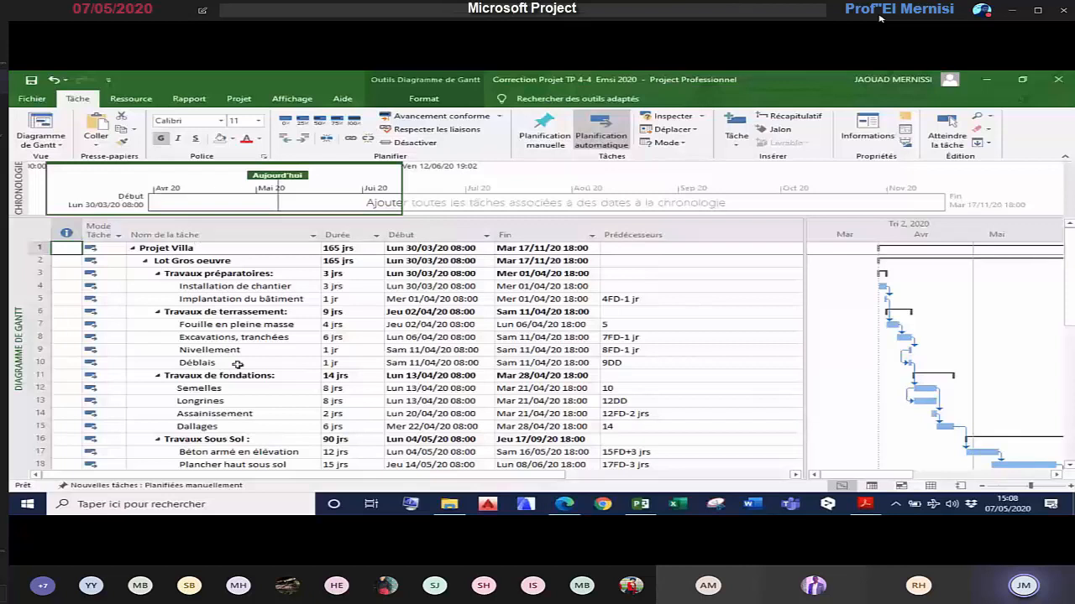
Step: Review the villa schedule's work phases from Travaux préparatoires through Travaux Sous Sol and Travaux Rez de chaussé, then return to the first tasks
{"action": "left_click", "coordinate": [207, 274]}
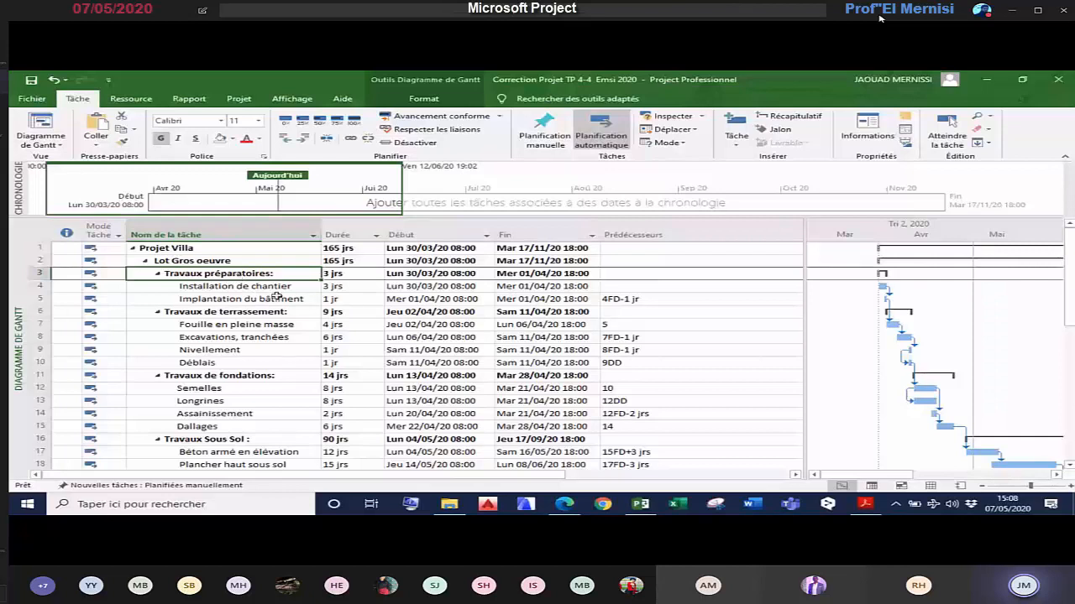
{"action": "left_click", "coordinate": [229, 311]}
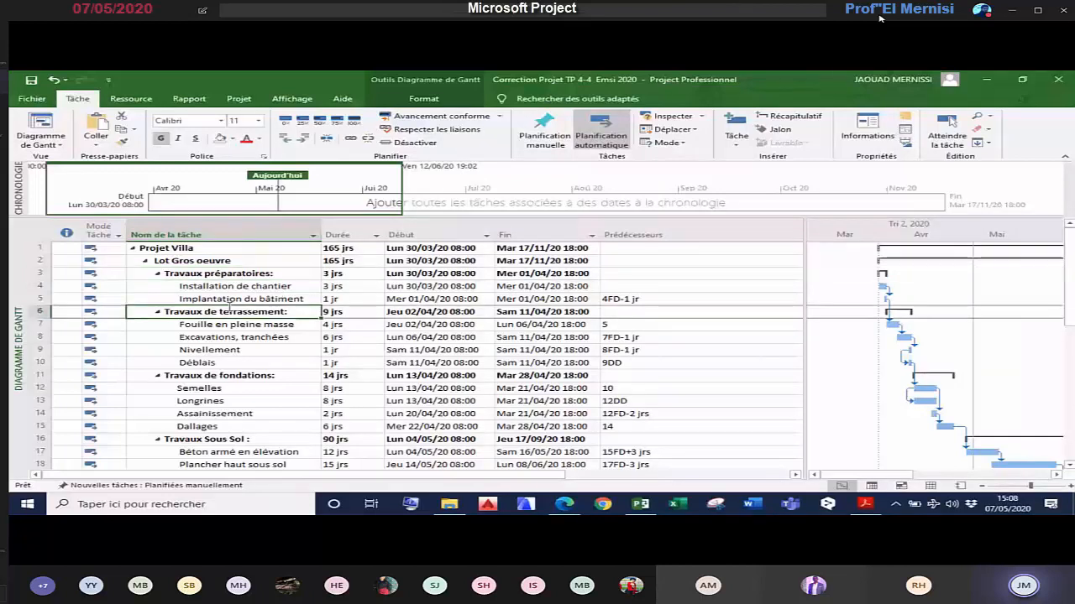
{"action": "left_click", "coordinate": [224, 378]}
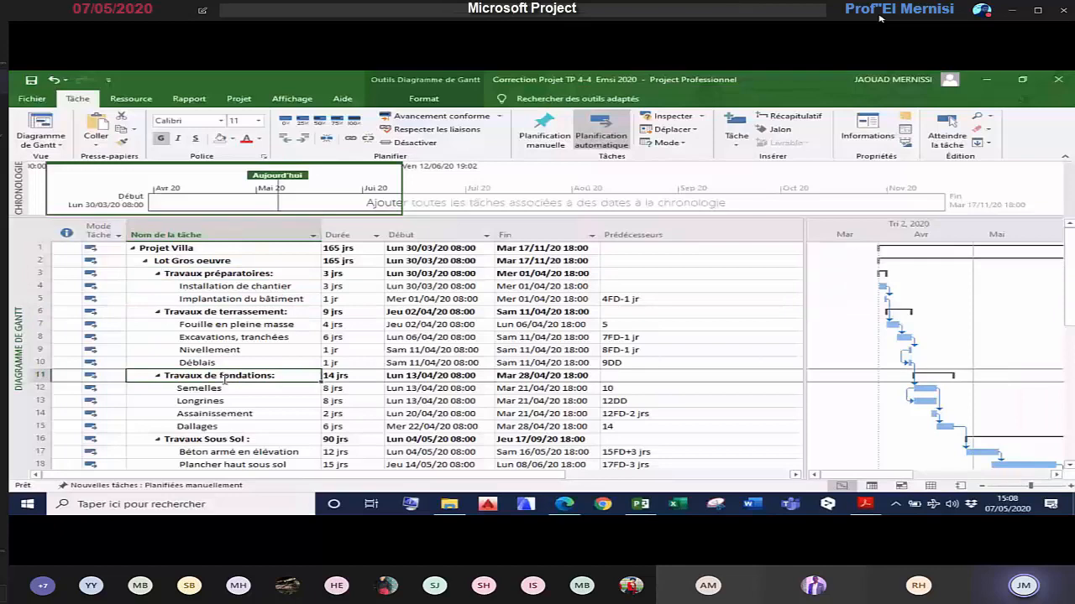
{"action": "left_click", "coordinate": [227, 439]}
{"action": "scroll", "coordinate": [229, 440], "scroll_direction": "down", "scroll_amount": 1}
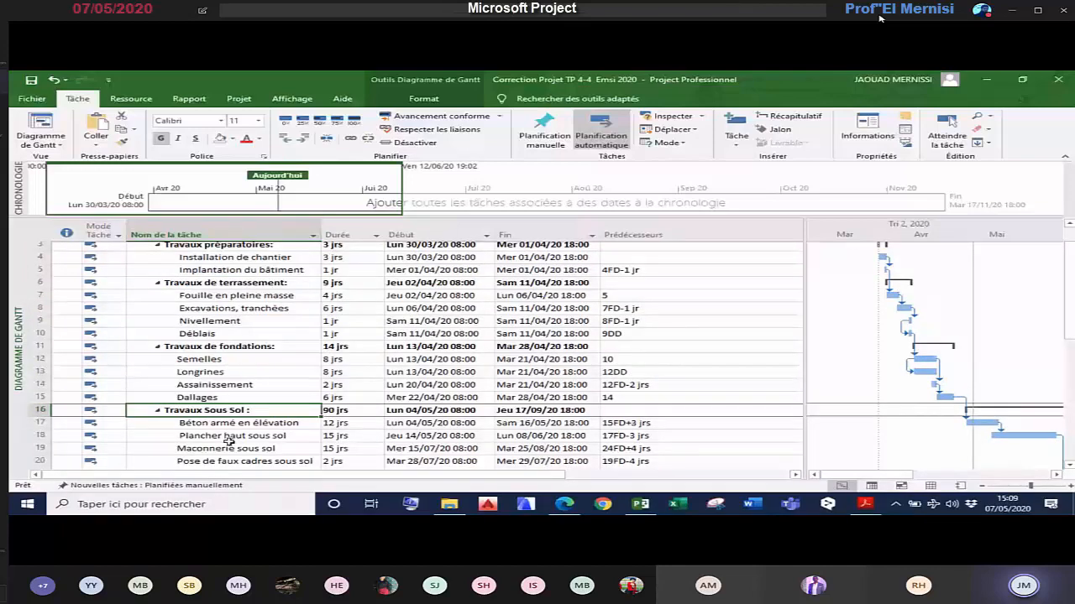
{"action": "scroll", "coordinate": [228, 439], "scroll_direction": "down", "scroll_amount": 3}
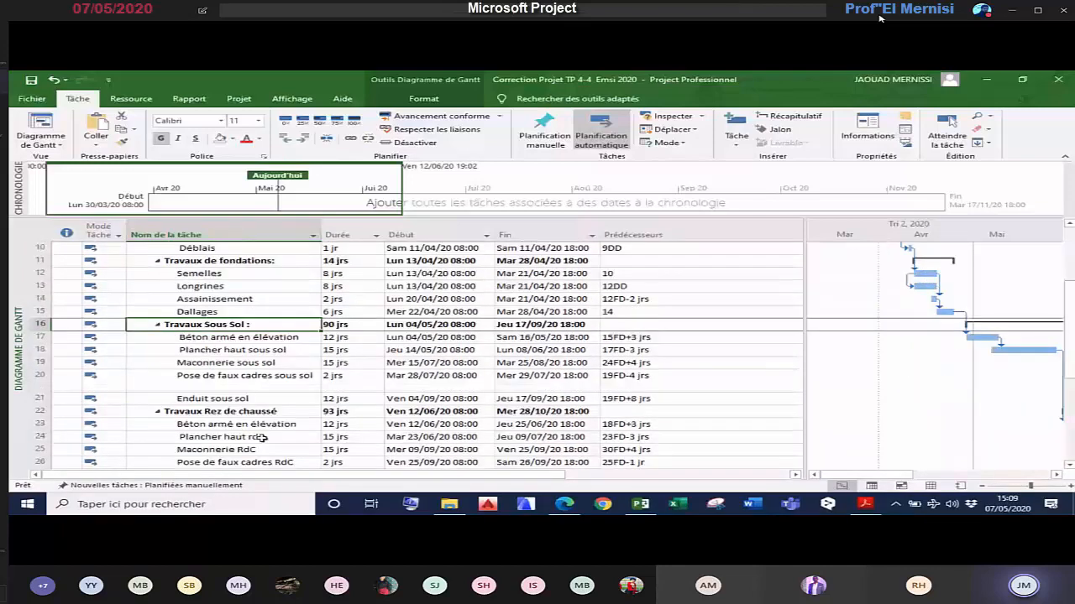
{"action": "scroll", "coordinate": [262, 439], "scroll_direction": "down", "scroll_amount": 4}
{"action": "scroll", "coordinate": [248, 399], "scroll_direction": "up", "scroll_amount": 6}
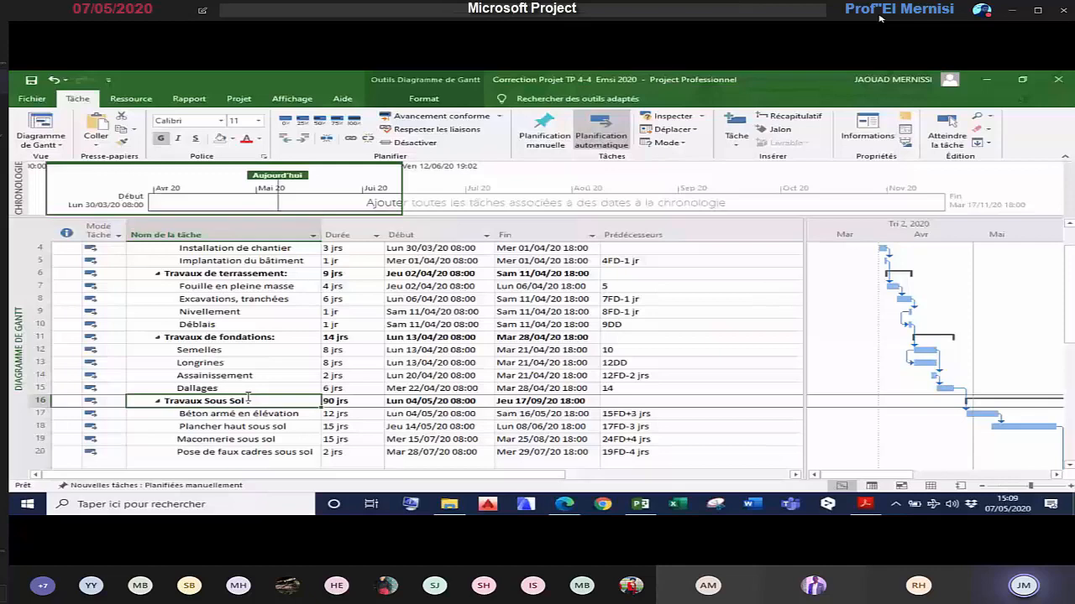
{"action": "scroll", "coordinate": [238, 268], "scroll_direction": "up", "scroll_amount": 1}
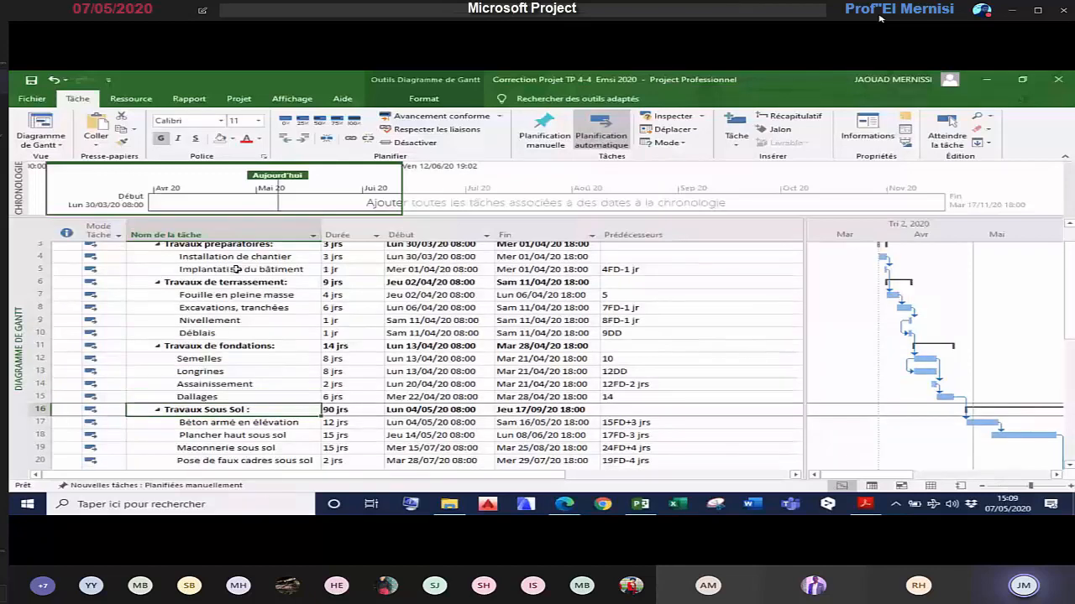
{"action": "scroll", "coordinate": [237, 269], "scroll_direction": "up", "scroll_amount": 1}
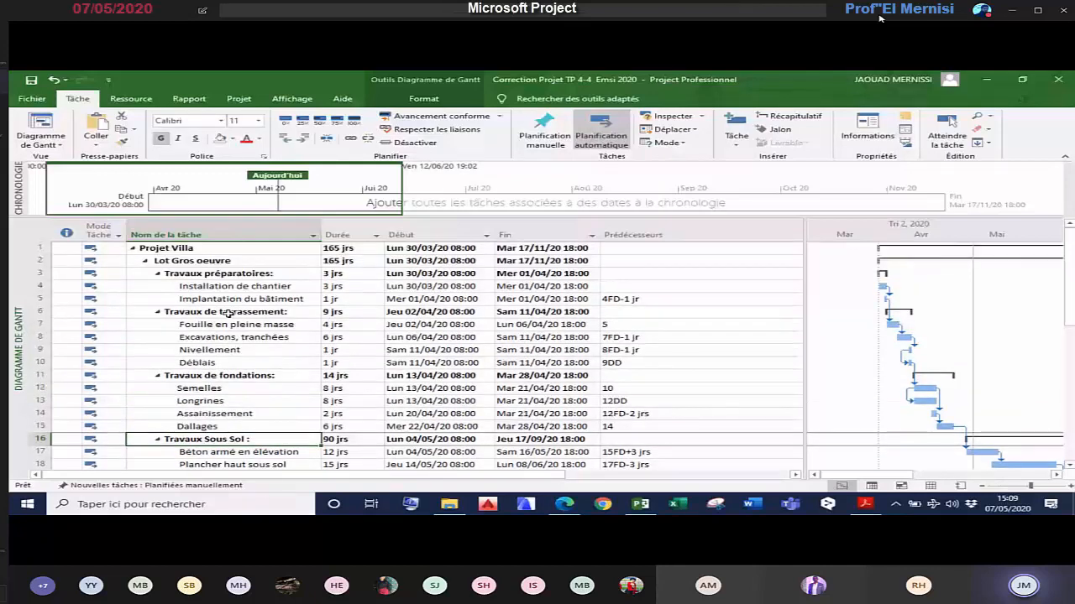
Step: Compare the summary tasks Travaux préparatoires, Travaux de terrassement, Travaux de fondations and Travaux Sous Sol in the villa schedule
{"action": "left_click", "coordinate": [228, 312]}
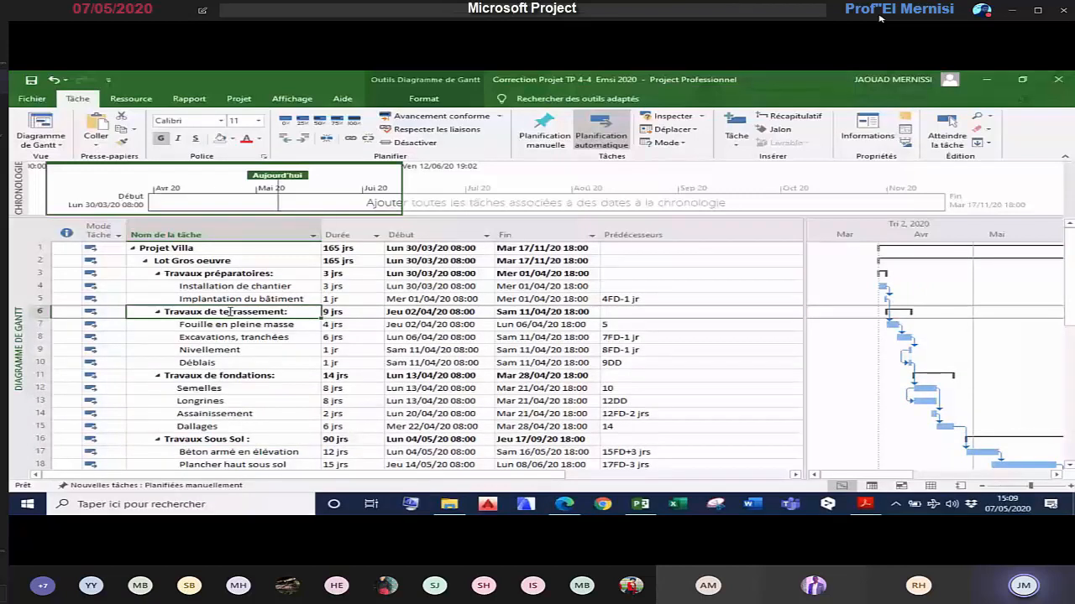
{"action": "left_click", "coordinate": [233, 375]}
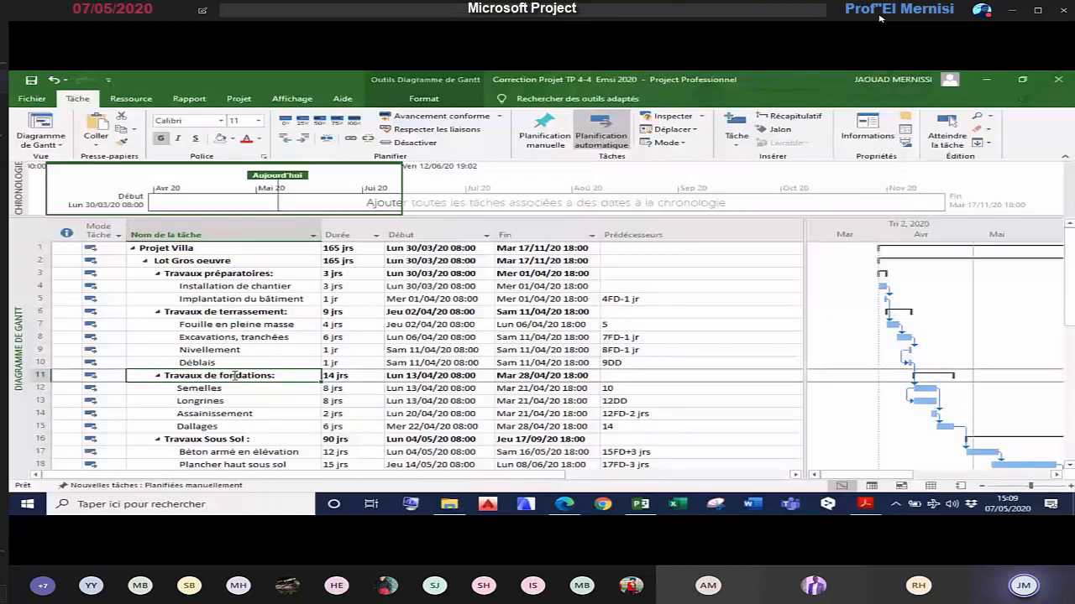
{"action": "left_click", "coordinate": [210, 275]}
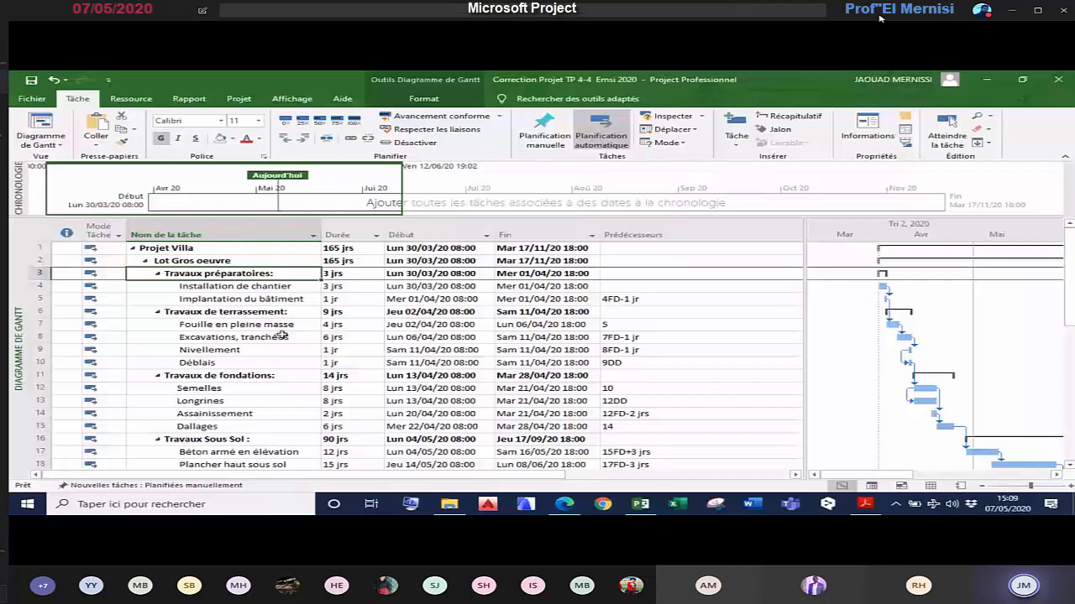
{"action": "left_click", "coordinate": [252, 312]}
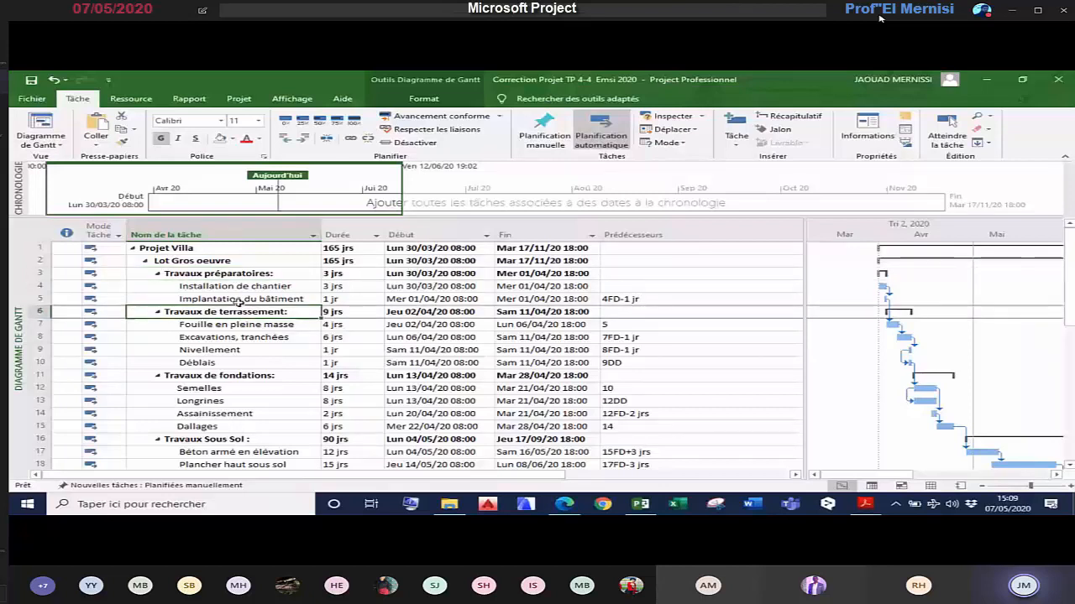
{"action": "left_click", "coordinate": [239, 275]}
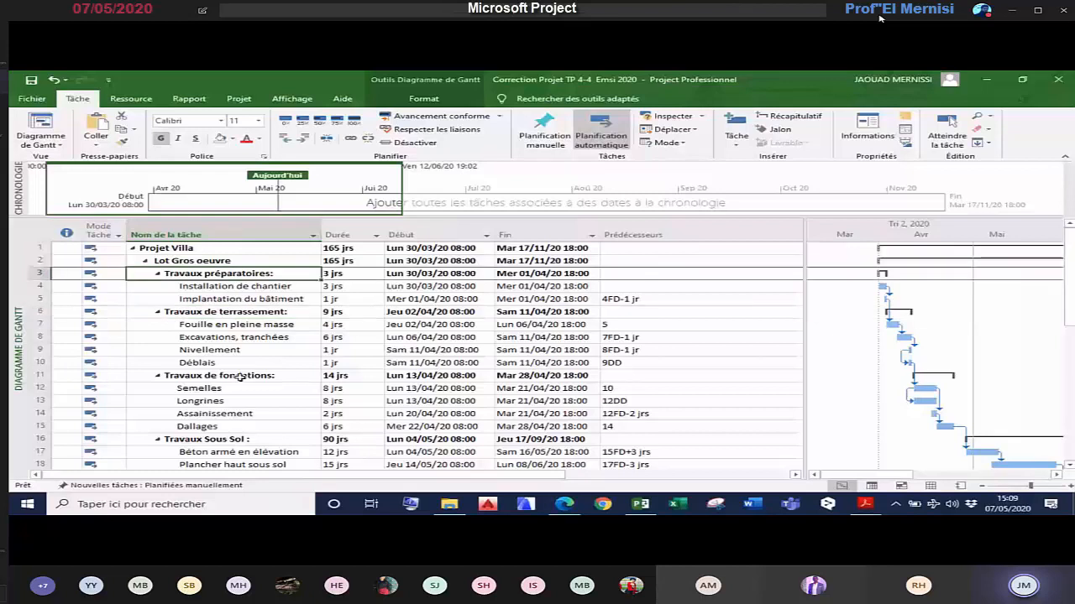
{"action": "left_click", "coordinate": [242, 376]}
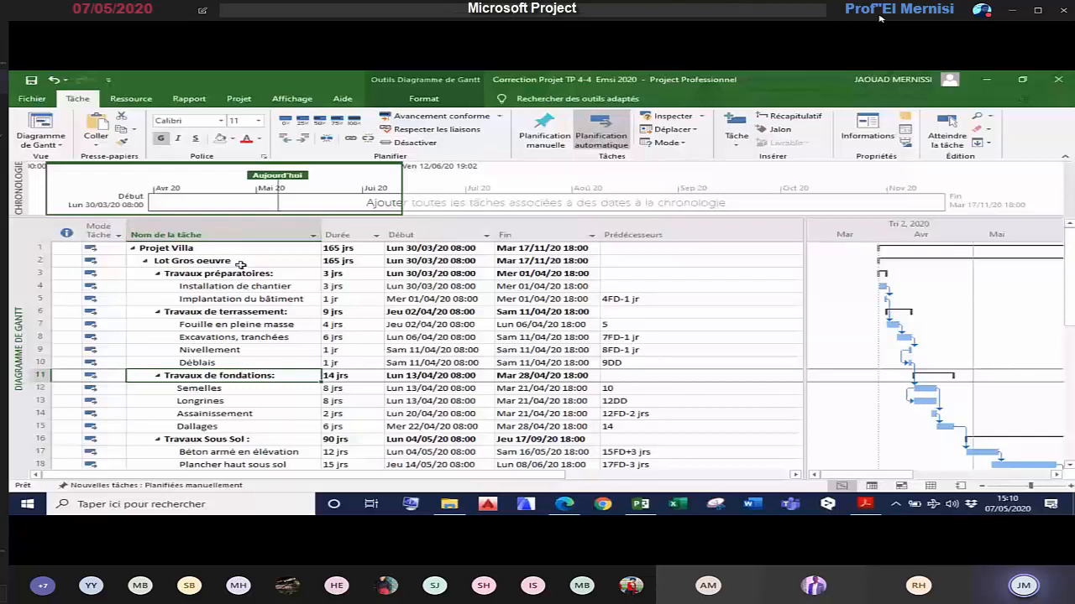
{"action": "left_click", "coordinate": [212, 441]}
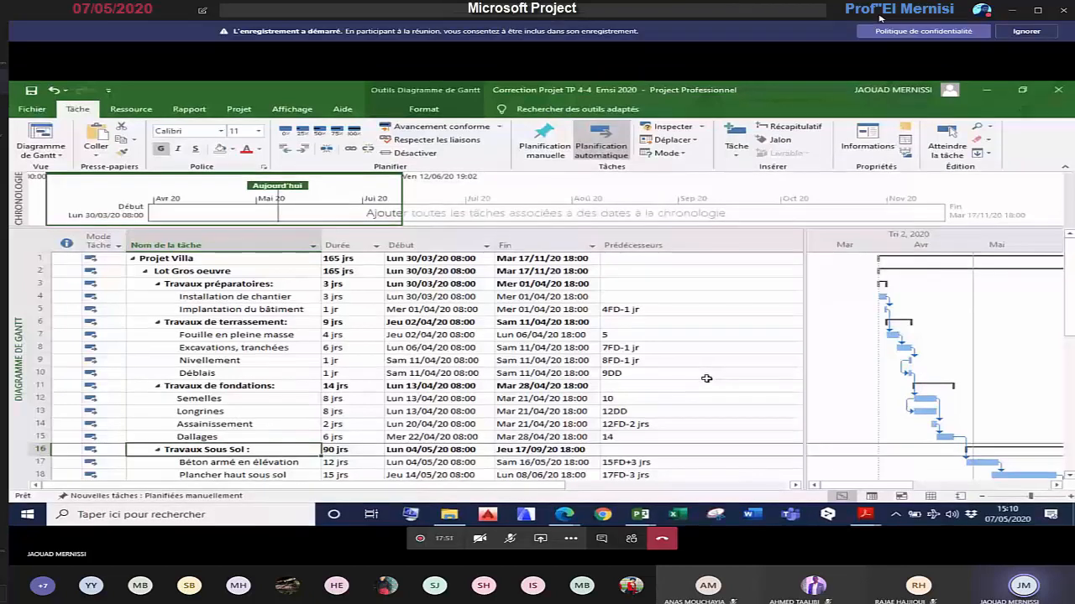
Step: Switch to Bordereau et descriptif Acf Emsi Rabat.pdf in Adobe Acrobat Reader and examine the project heading and start of the price table
{"action": "mouse_move", "coordinate": [868, 519]}
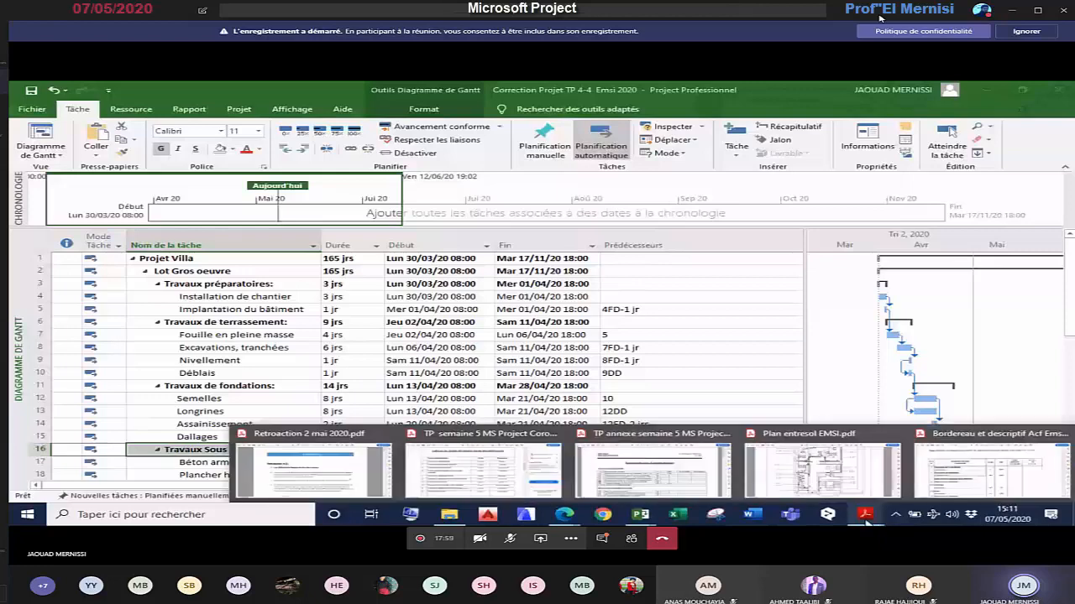
{"action": "left_click", "coordinate": [907, 471]}
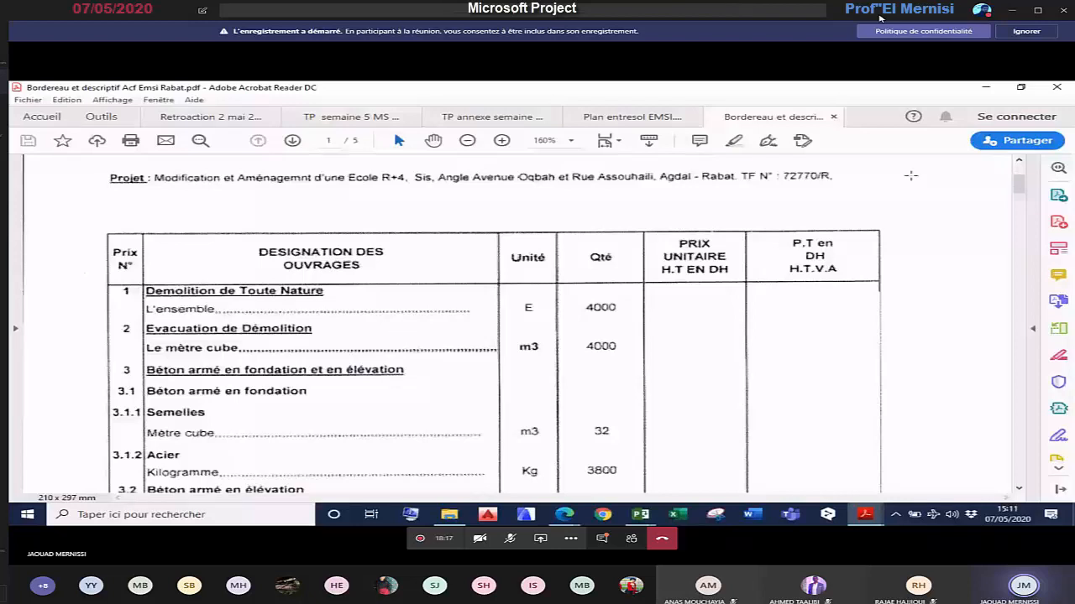
{"action": "left_click_drag", "start_coordinate": [1017, 184], "coordinate": [1016, 176]}
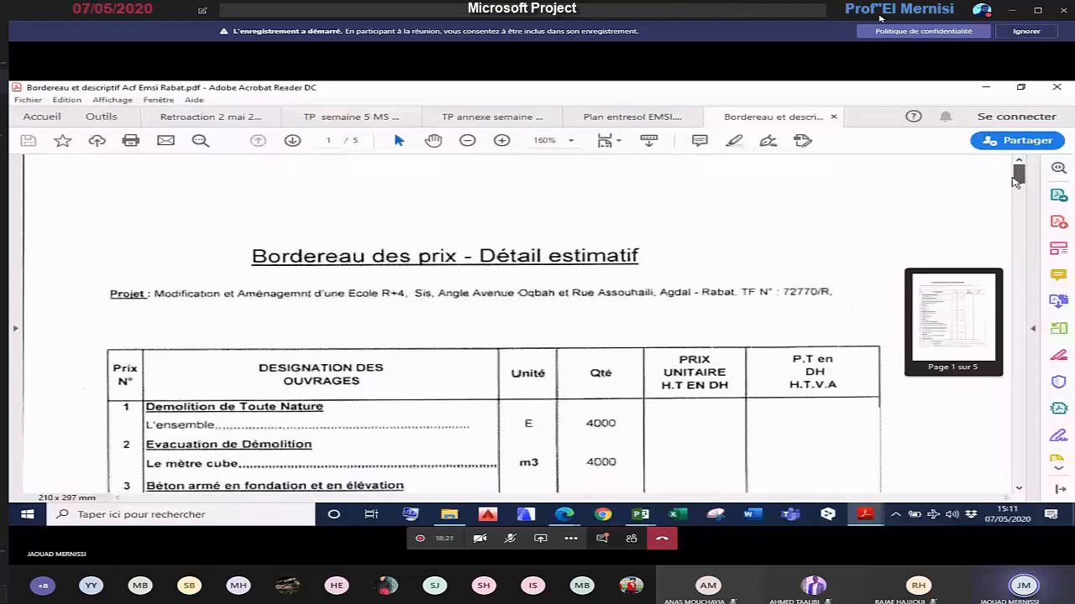
{"action": "left_click_drag", "start_coordinate": [1016, 183], "coordinate": [1017, 190]}
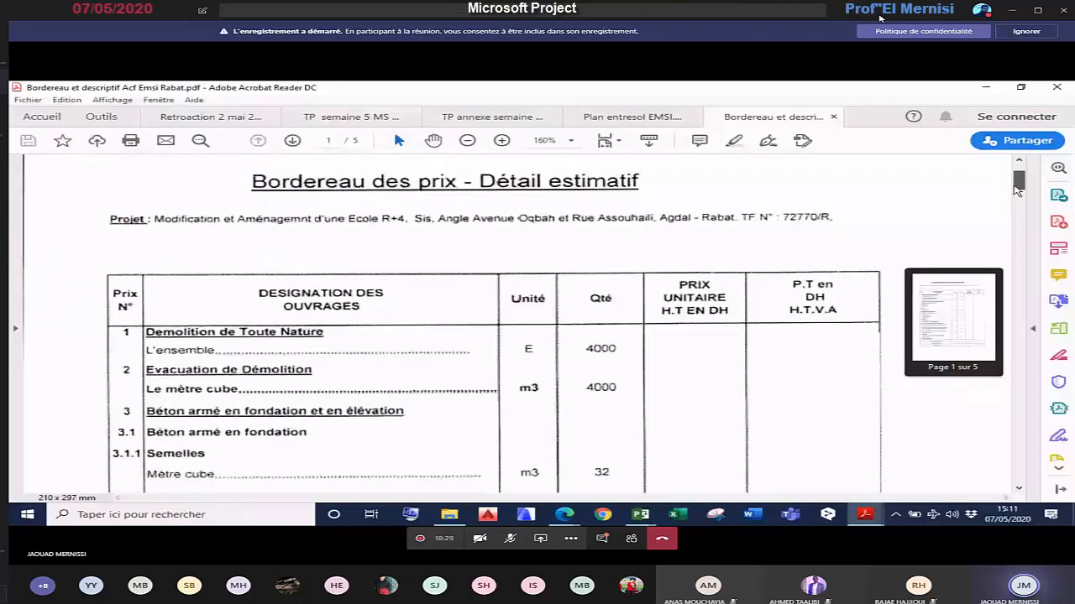
{"action": "left_click_drag", "start_coordinate": [1017, 190], "coordinate": [1017, 191]}
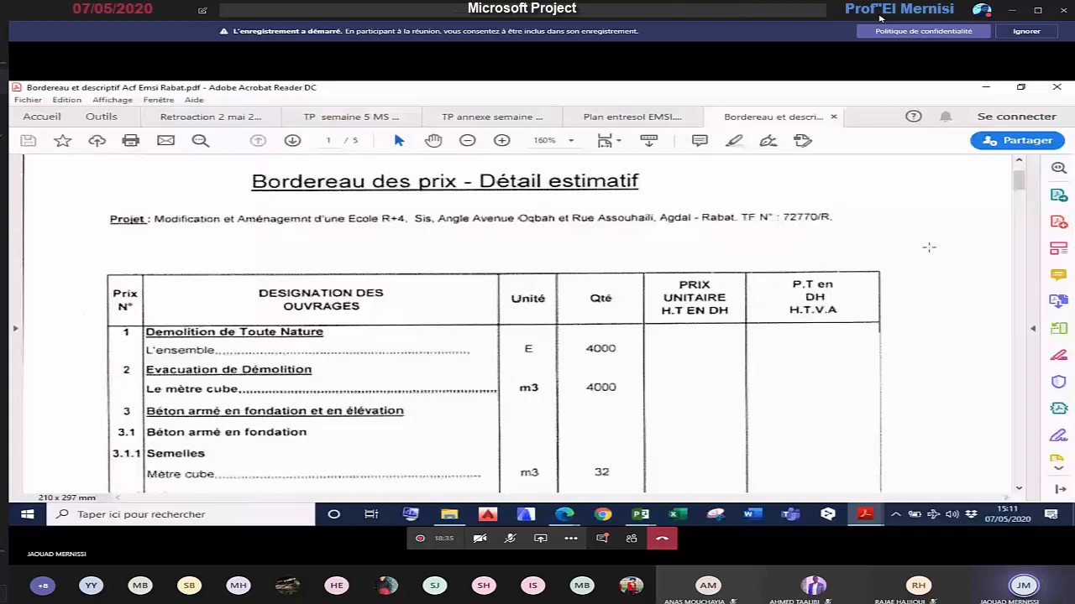
{"action": "left_click_drag", "start_coordinate": [1018, 188], "coordinate": [1021, 195]}
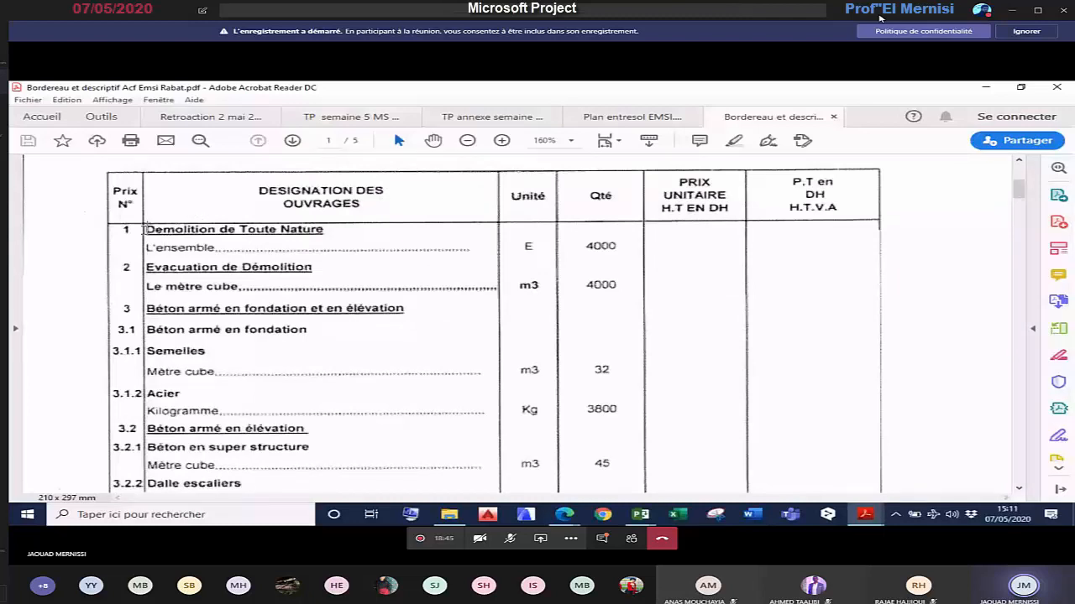
Step: Highlight the item Demolition de Toute Nature and read the price table's work items down to the Enduits section
{"action": "left_click_drag", "start_coordinate": [144, 228], "coordinate": [323, 230]}
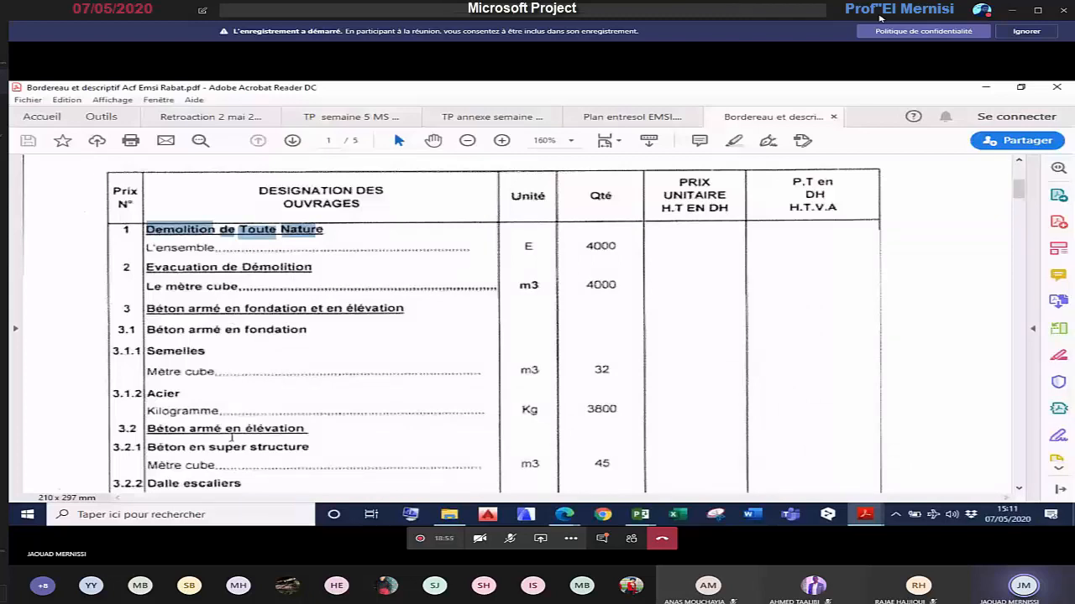
{"action": "scroll", "coordinate": [232, 437], "scroll_direction": "down", "scroll_amount": 2}
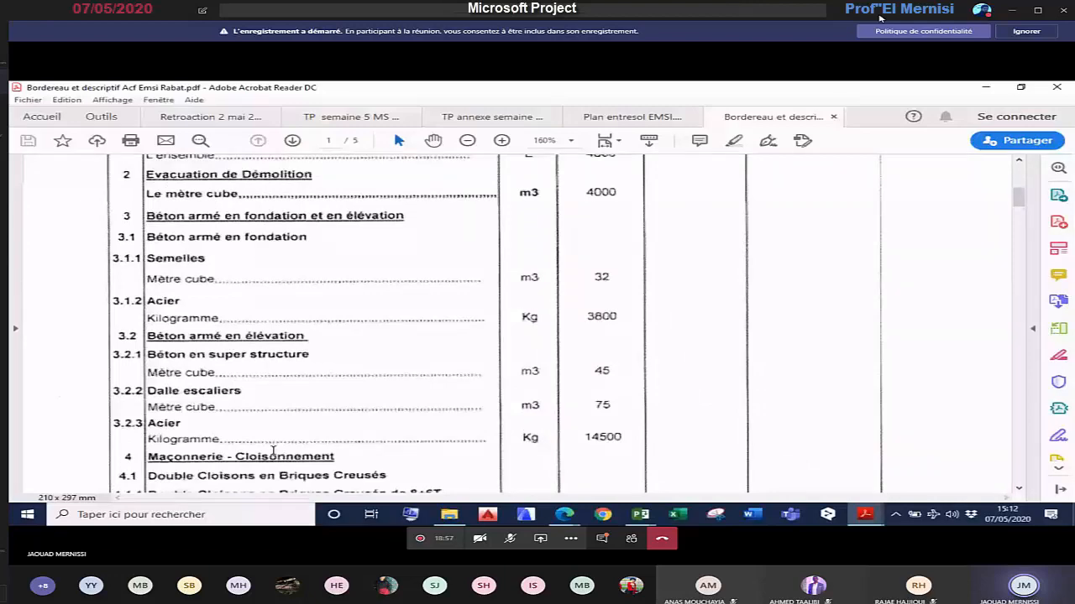
{"action": "scroll", "coordinate": [273, 451], "scroll_direction": "down", "scroll_amount": 2}
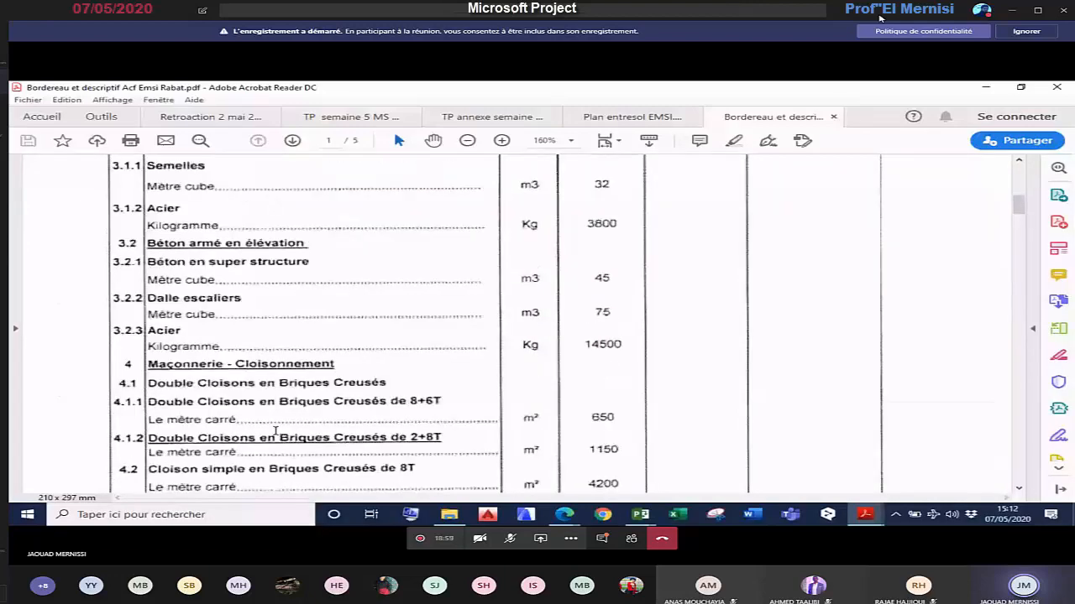
{"action": "scroll", "coordinate": [267, 450], "scroll_direction": "down", "scroll_amount": 2}
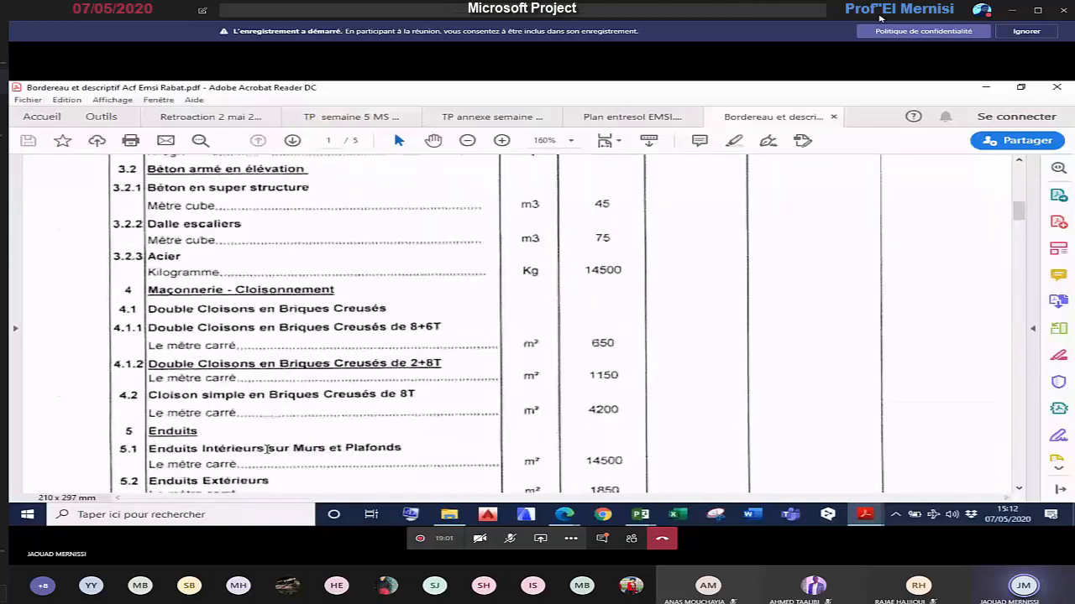
{"action": "scroll", "coordinate": [239, 377], "scroll_direction": "up", "scroll_amount": 4}
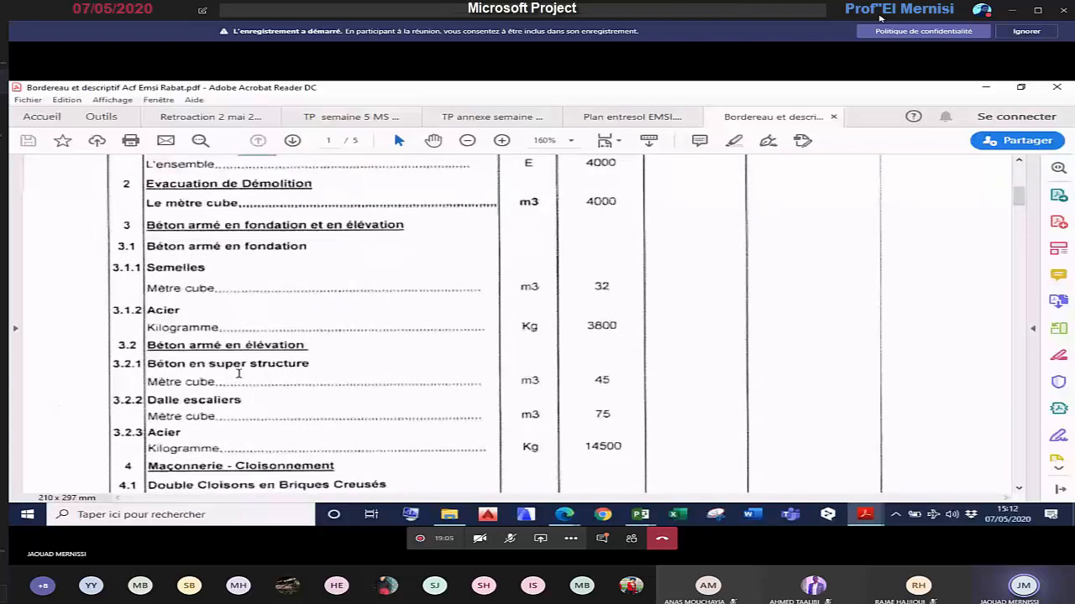
{"action": "scroll", "coordinate": [340, 344], "scroll_direction": "up", "scroll_amount": 1}
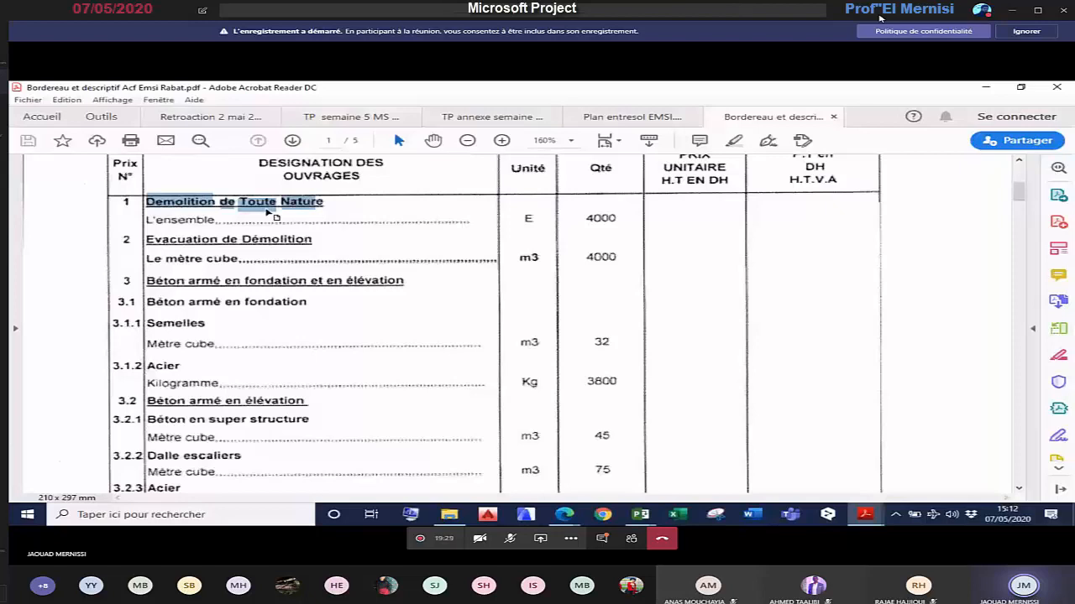
Step: Clear the text highlight and reread the price table's items from demolition through Maçonnerie - Cloisonnement
{"action": "left_click", "coordinate": [325, 215]}
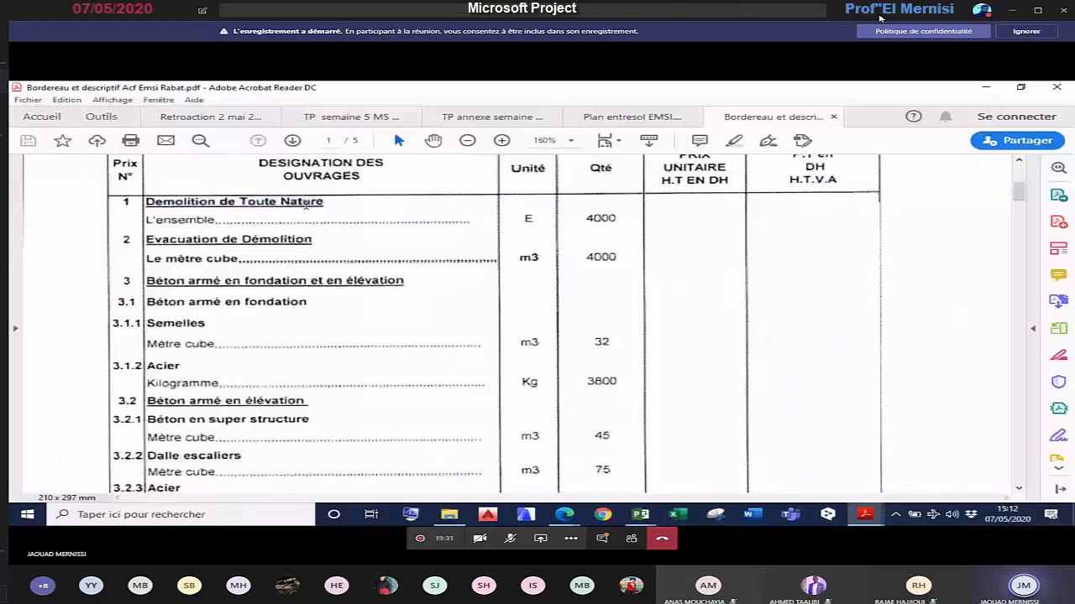
{"action": "left_click", "coordinate": [306, 203]}
{"action": "scroll", "coordinate": [268, 359], "scroll_direction": "down", "scroll_amount": 1}
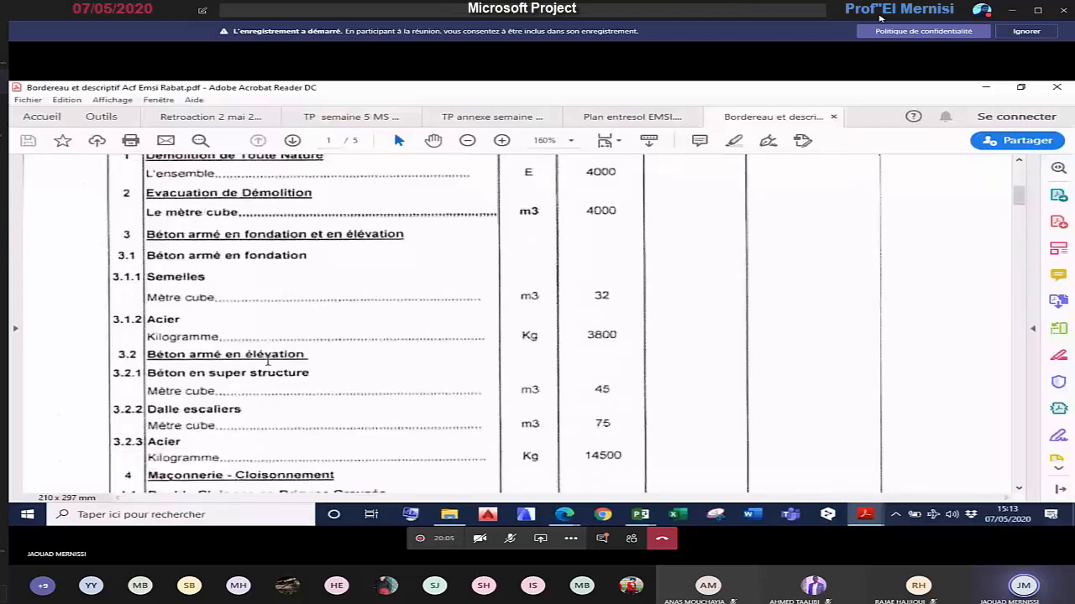
{"action": "scroll", "coordinate": [268, 361], "scroll_direction": "down", "scroll_amount": 2}
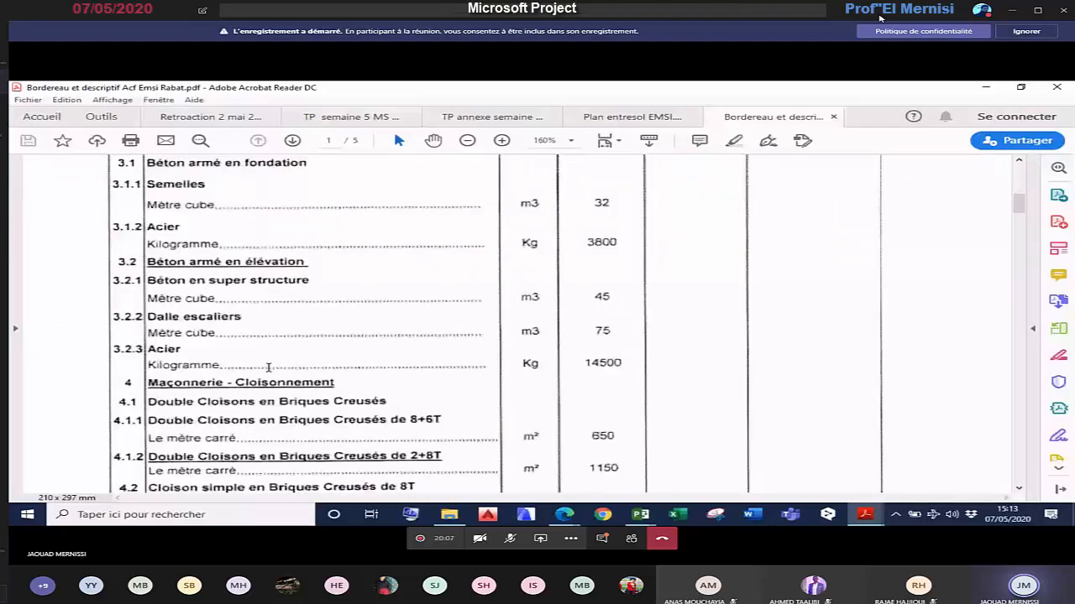
{"action": "scroll", "coordinate": [296, 168], "scroll_direction": "up", "scroll_amount": 4}
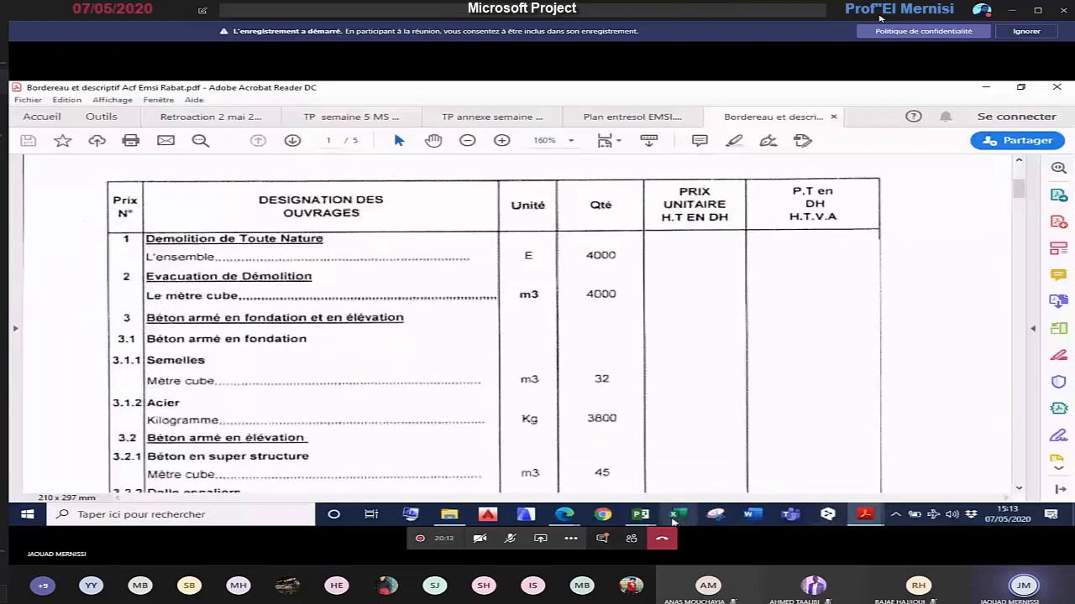
Step: Switch to Correction Projet TP 4-4 Emsi 2020 in Microsoft Project and check the duration of Installation de chantier
{"action": "mouse_move", "coordinate": [640, 516]}
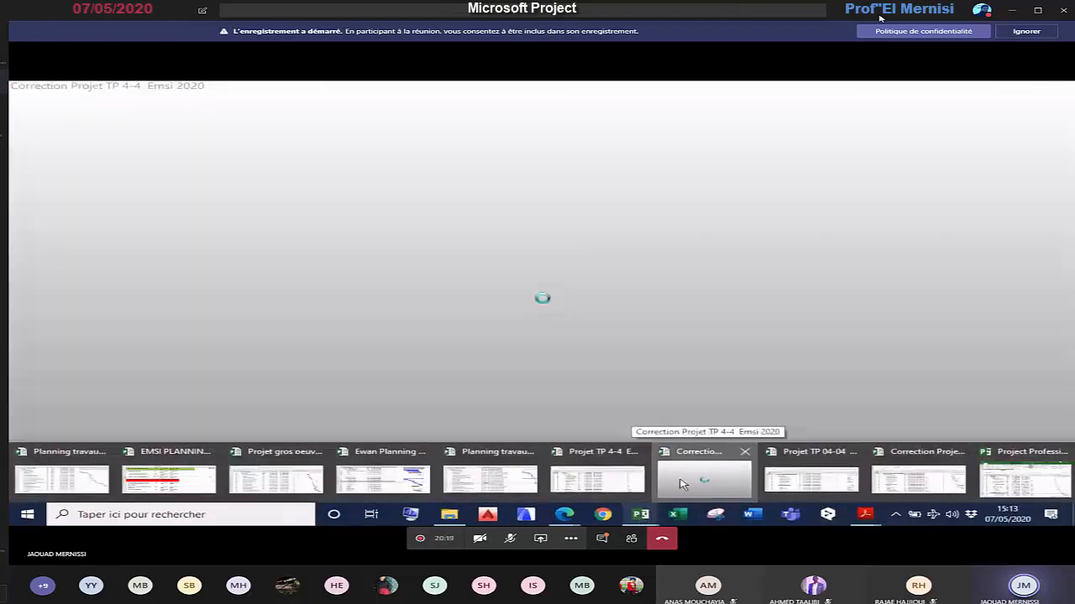
{"action": "left_click", "coordinate": [682, 484]}
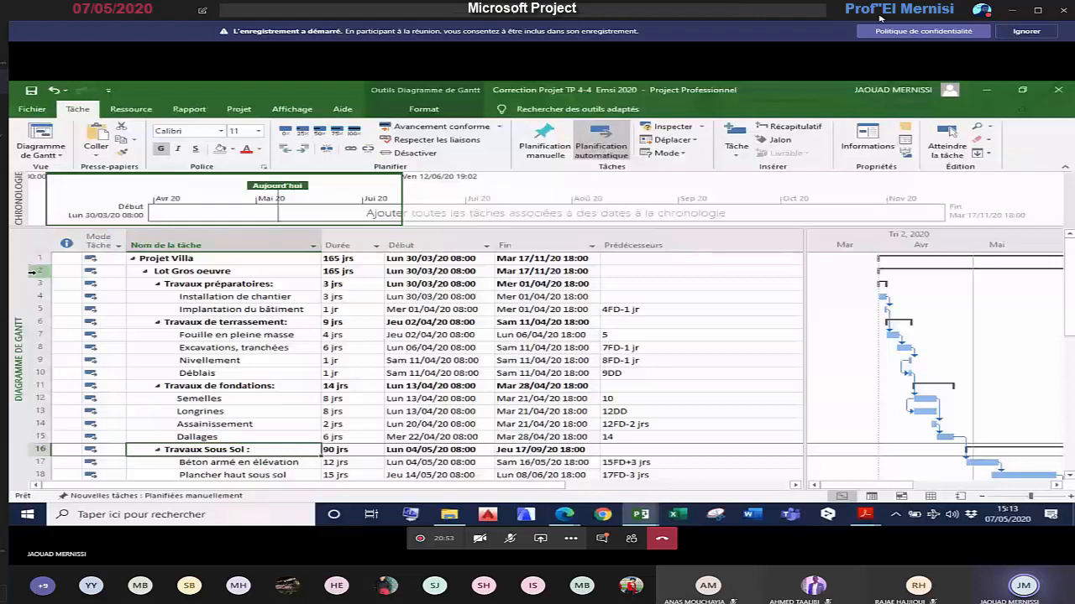
{"action": "left_click", "coordinate": [353, 296]}
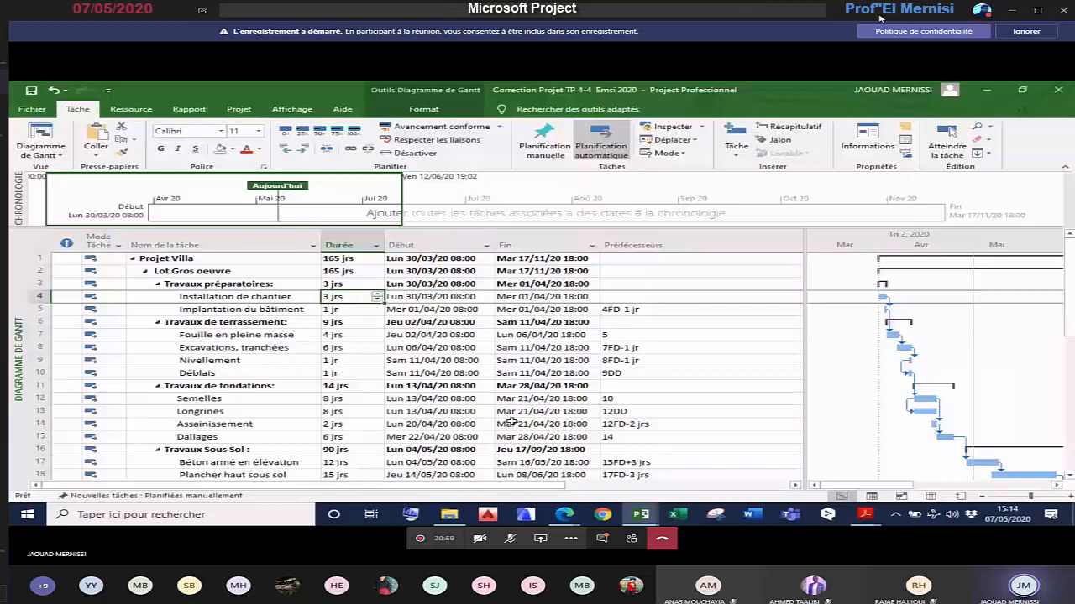
Step: In the Projet TP 4-4 Emsi 2020 file, insert a new task named "Debut du projet" above Lot Gros oeuvre
{"action": "mouse_move", "coordinate": [643, 517]}
{"action": "key", "text": "alt+Tab"}
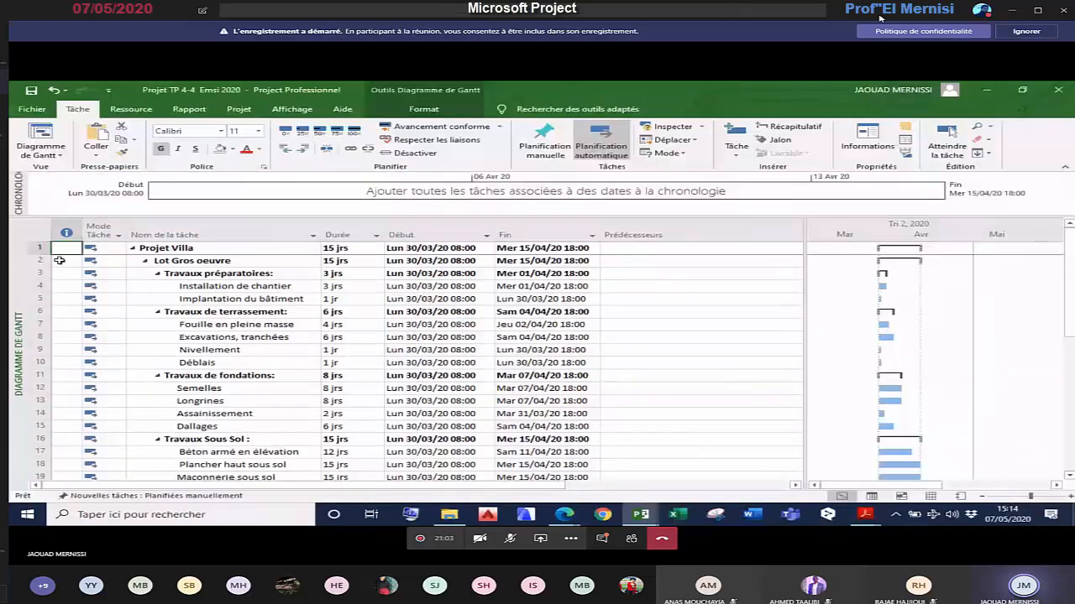
{"action": "left_click", "coordinate": [41, 260]}
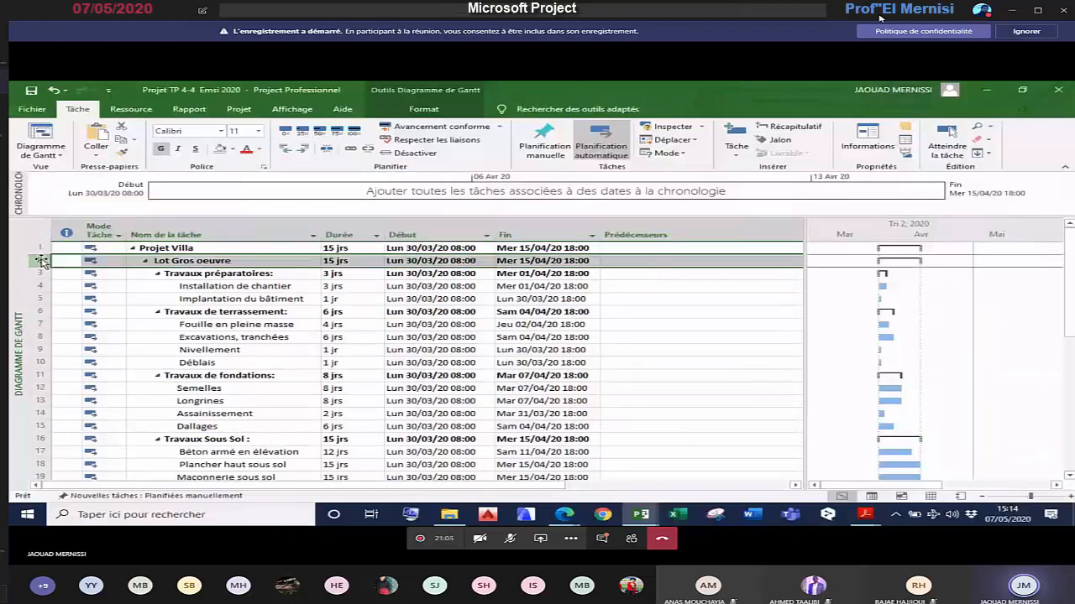
{"action": "right_click", "coordinate": [41, 260]}
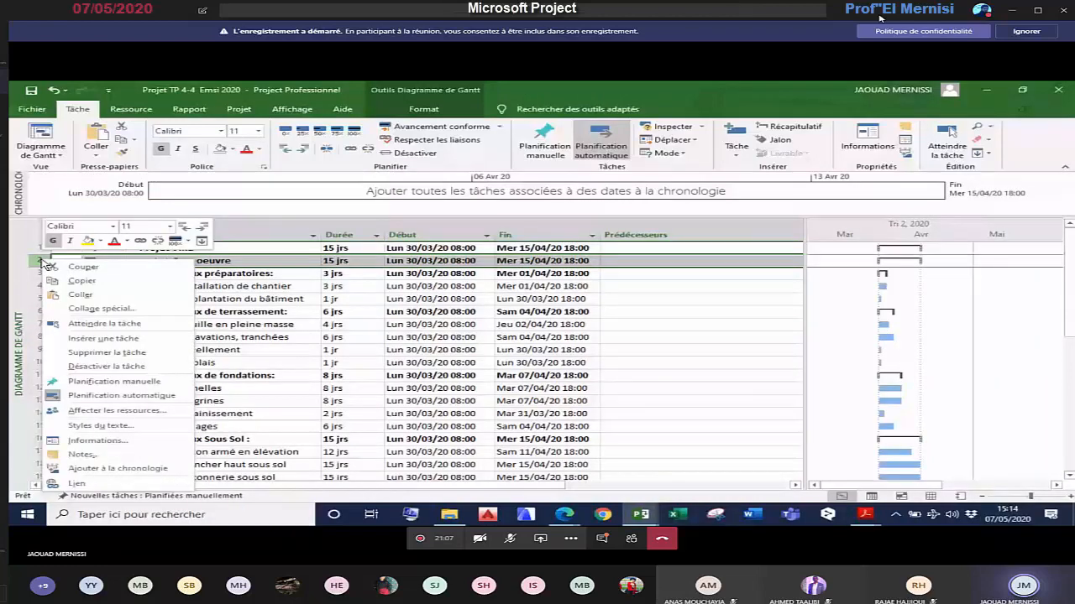
{"action": "left_click", "coordinate": [126, 338]}
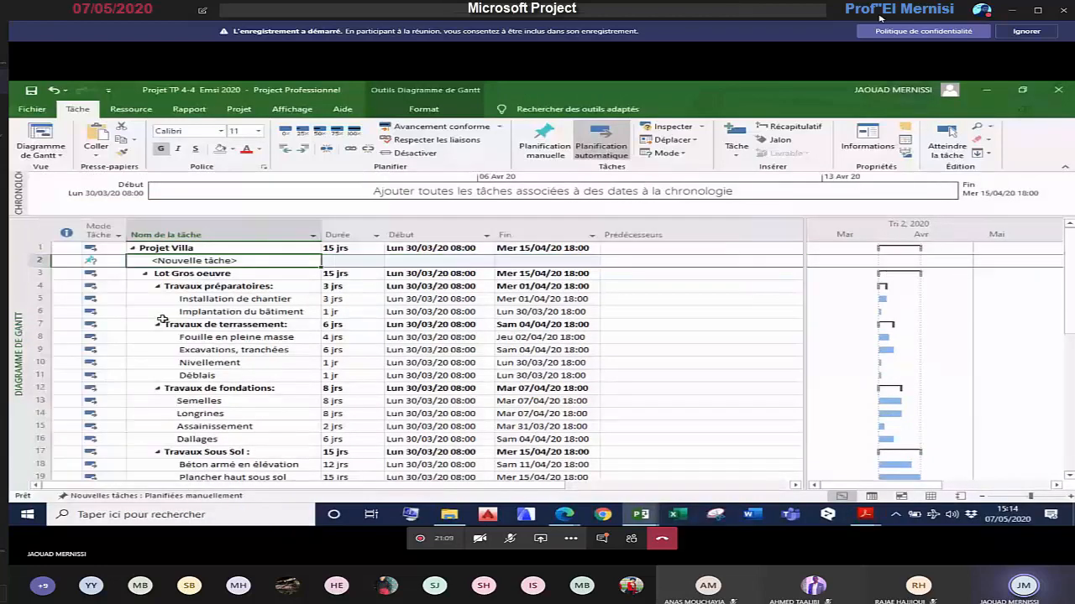
{"action": "type", "text": "Debut d"}
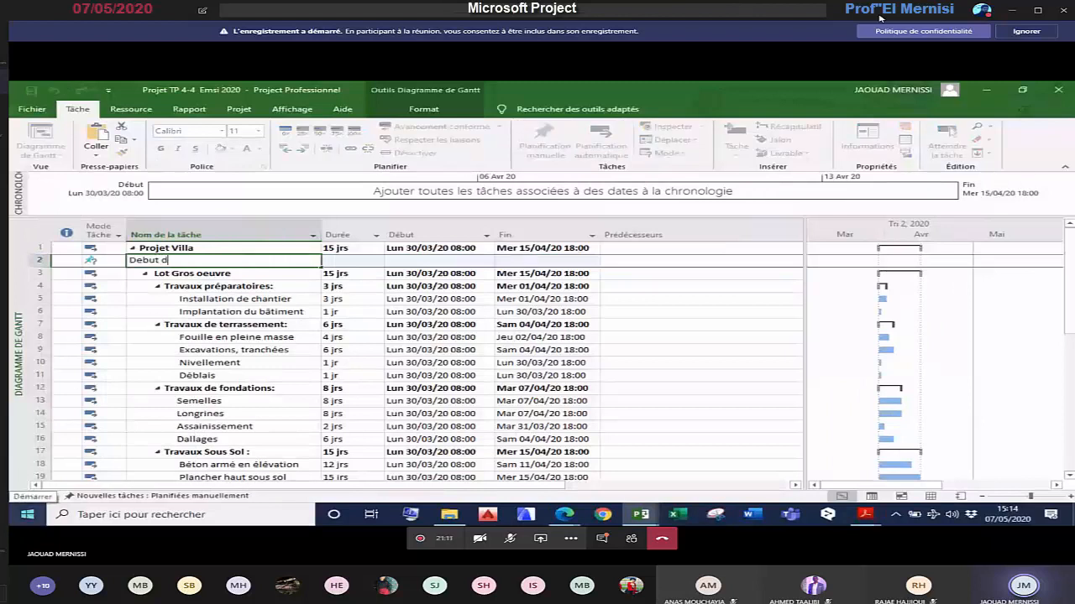
{"action": "type", "text": "u projet"}
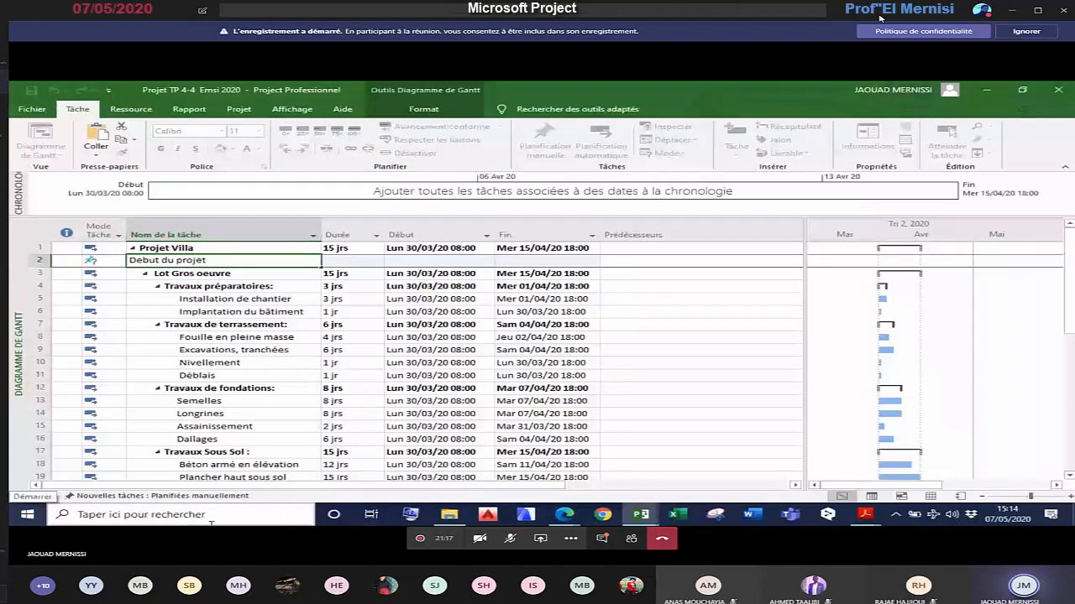
Step: Give the Debut du projet task a duration of 0 jr and set its task mode to automatic scheduling
{"action": "left_click", "coordinate": [356, 262]}
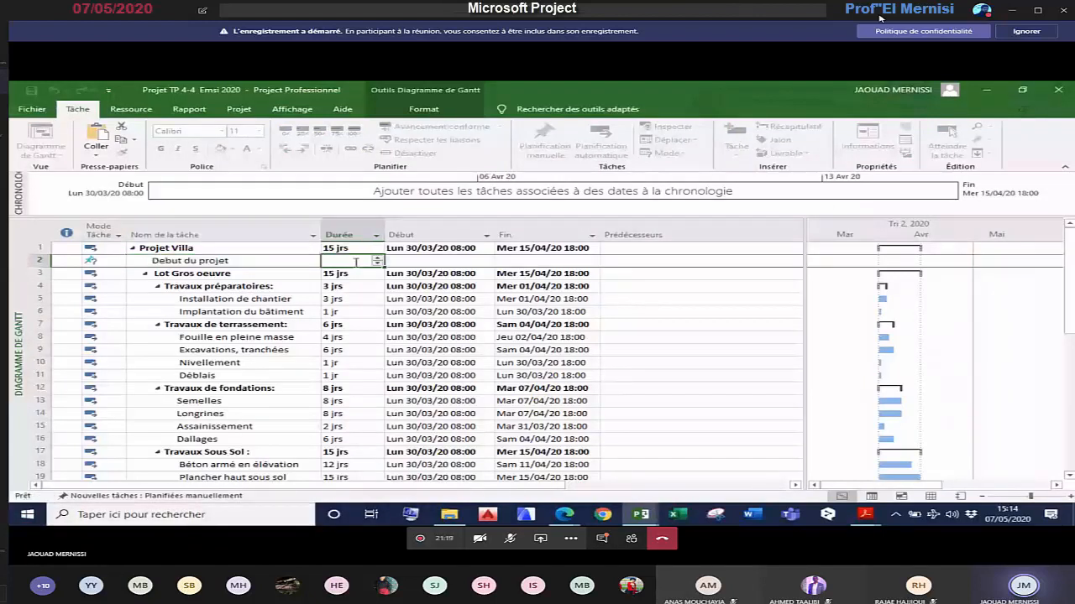
{"action": "left_click", "coordinate": [378, 262]}
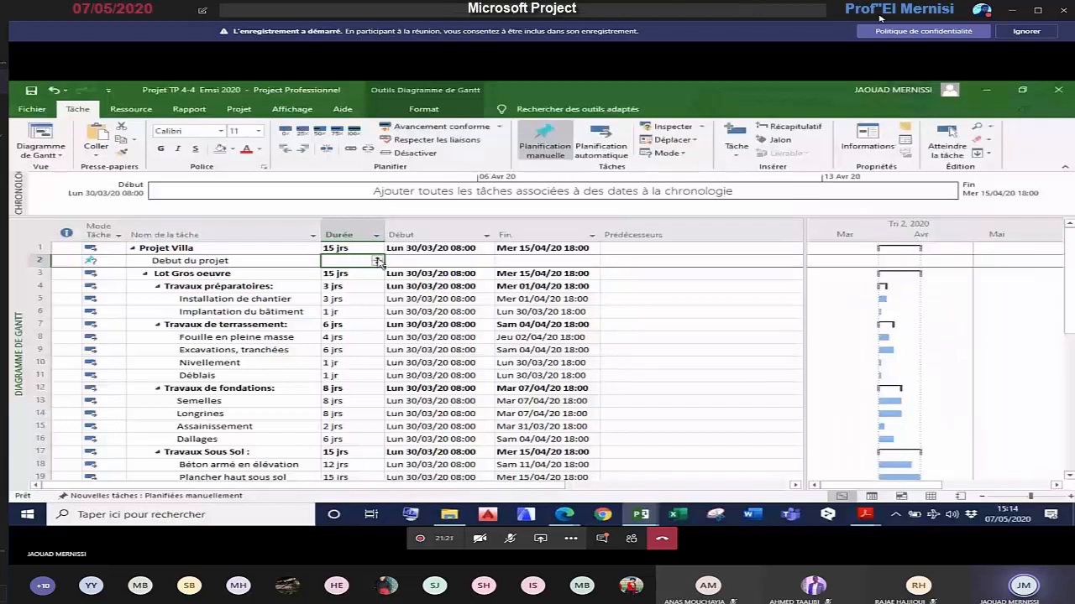
{"action": "left_click", "coordinate": [378, 262]}
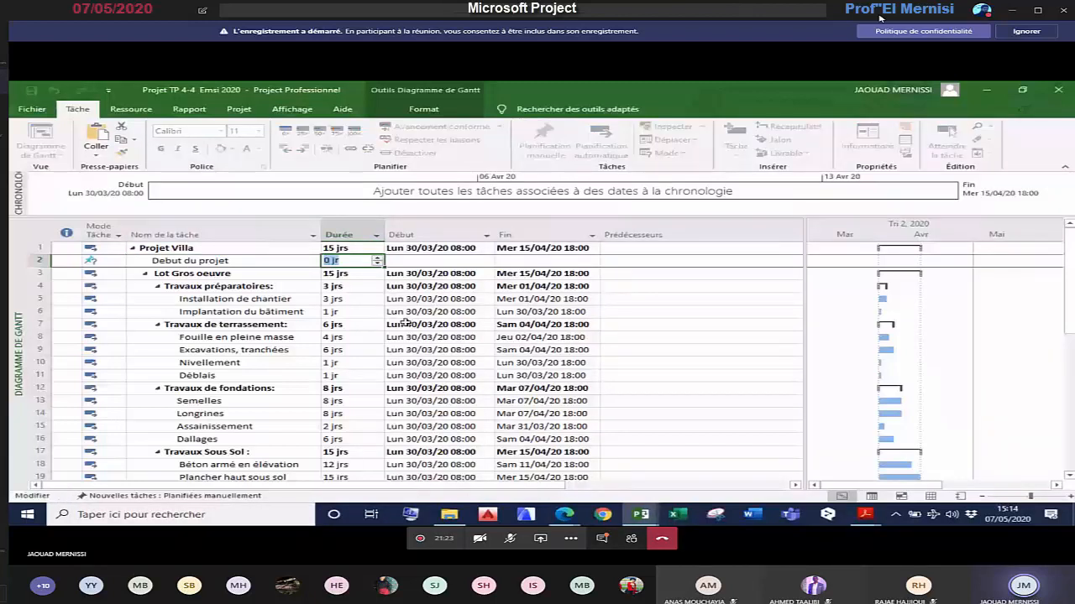
{"action": "left_click", "coordinate": [104, 261]}
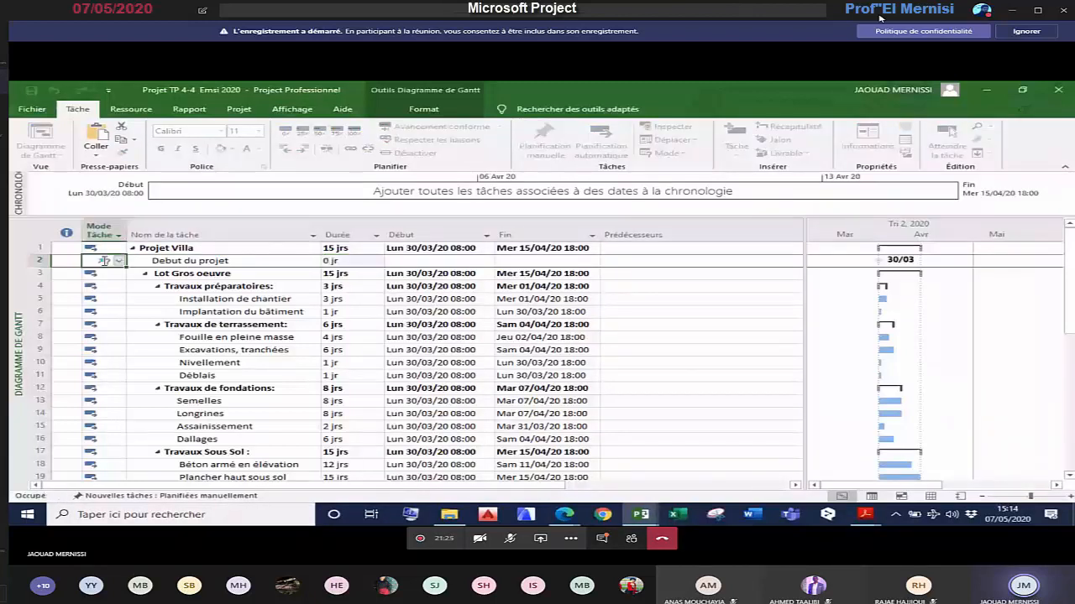
{"action": "left_click", "coordinate": [119, 261]}
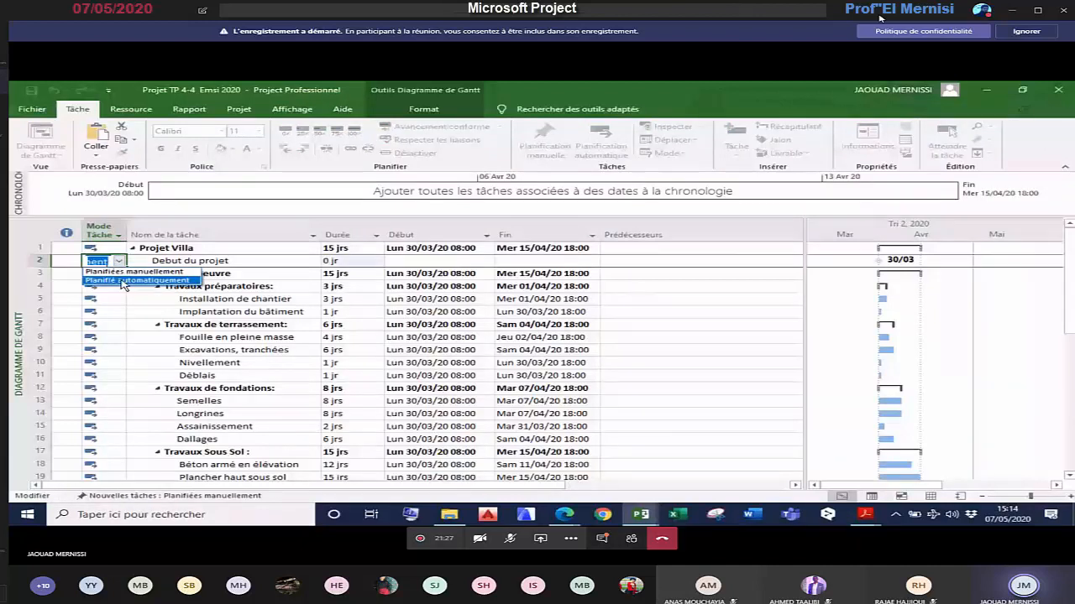
{"action": "left_click", "coordinate": [123, 281]}
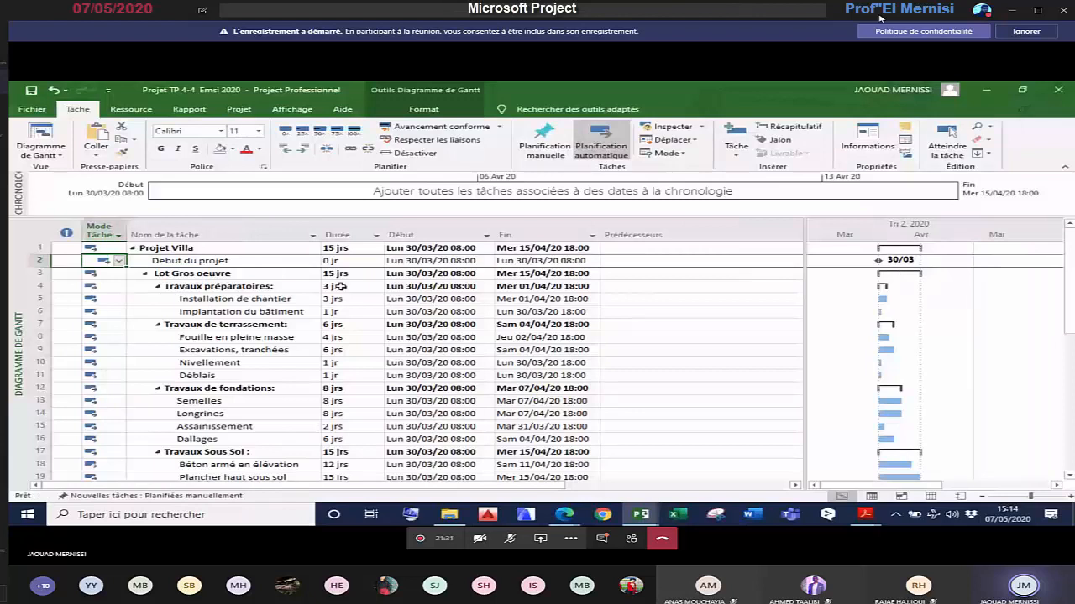
Step: Add a task named "fin des gros oeuvre" at the end of the task list, below Enduit terrasse
{"action": "scroll", "coordinate": [341, 287], "scroll_direction": "down", "scroll_amount": 13}
{"action": "left_click", "coordinate": [195, 261]}
{"action": "type", "text": "fin"}
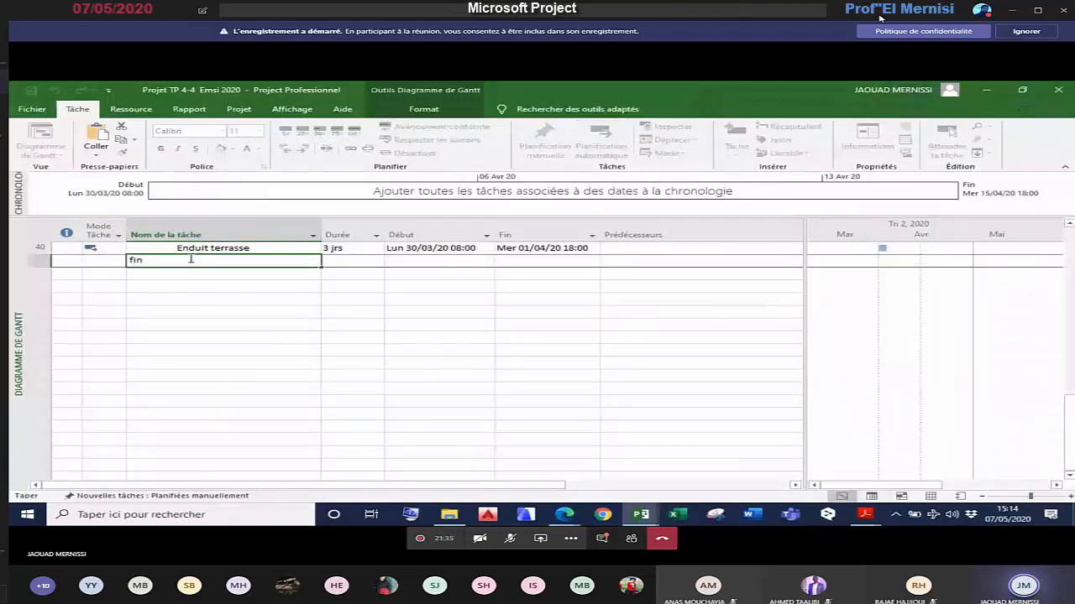
{"action": "type", "text": " des gros oeuvre"}
{"action": "key", "text": "Return"}
Step: Set the fin des gros oeuvre task to automatic scheduling with a duration of 0 jr
{"action": "left_click", "coordinate": [119, 261]}
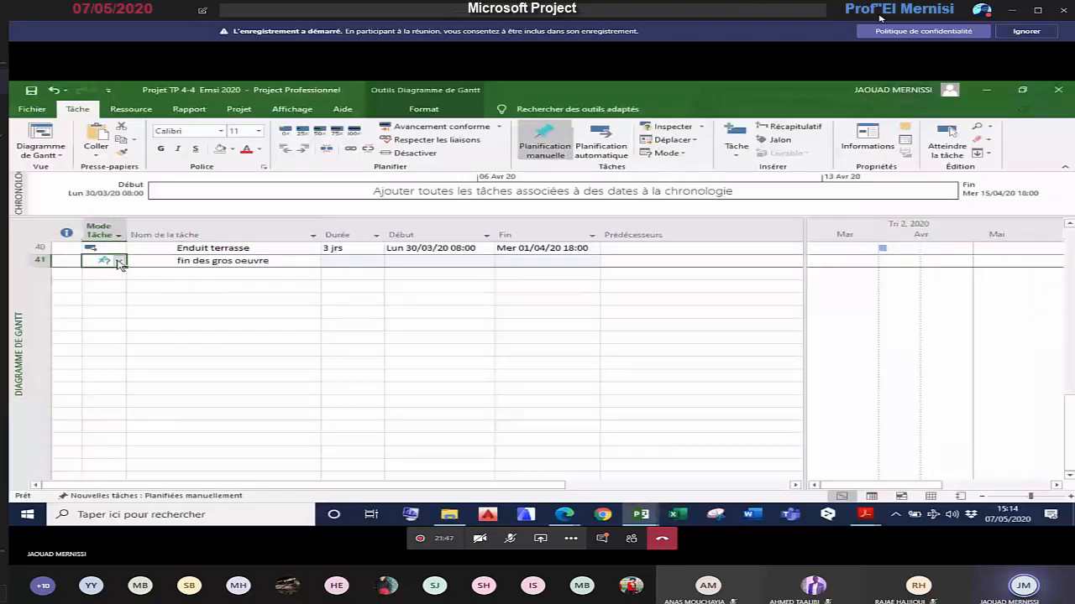
{"action": "left_click", "coordinate": [120, 262]}
{"action": "left_click", "coordinate": [129, 281]}
{"action": "left_click", "coordinate": [350, 261]}
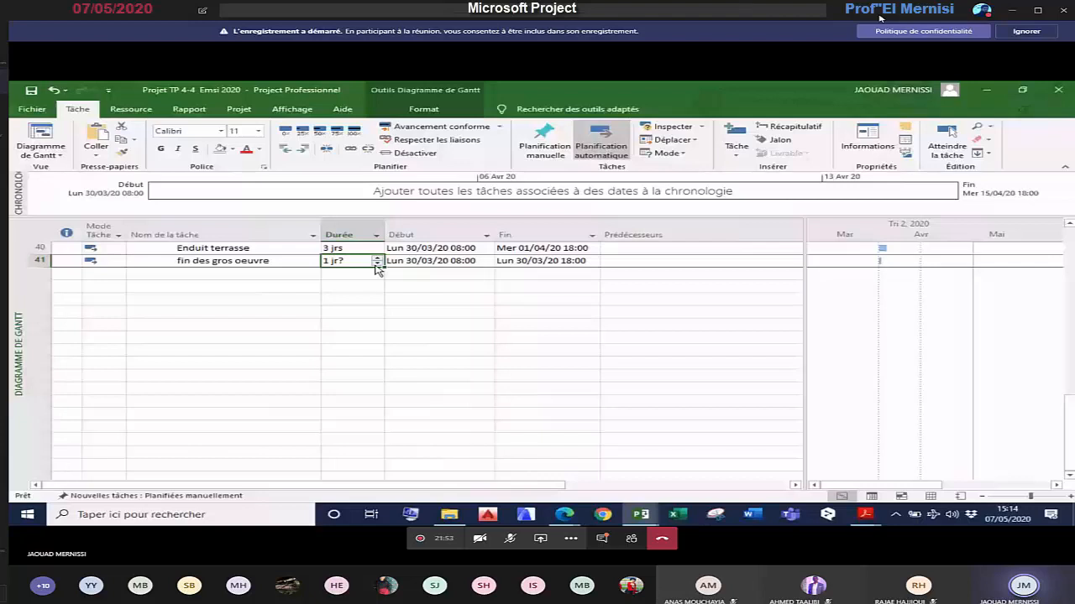
{"action": "left_click", "coordinate": [377, 265]}
{"action": "key", "text": "Return"}
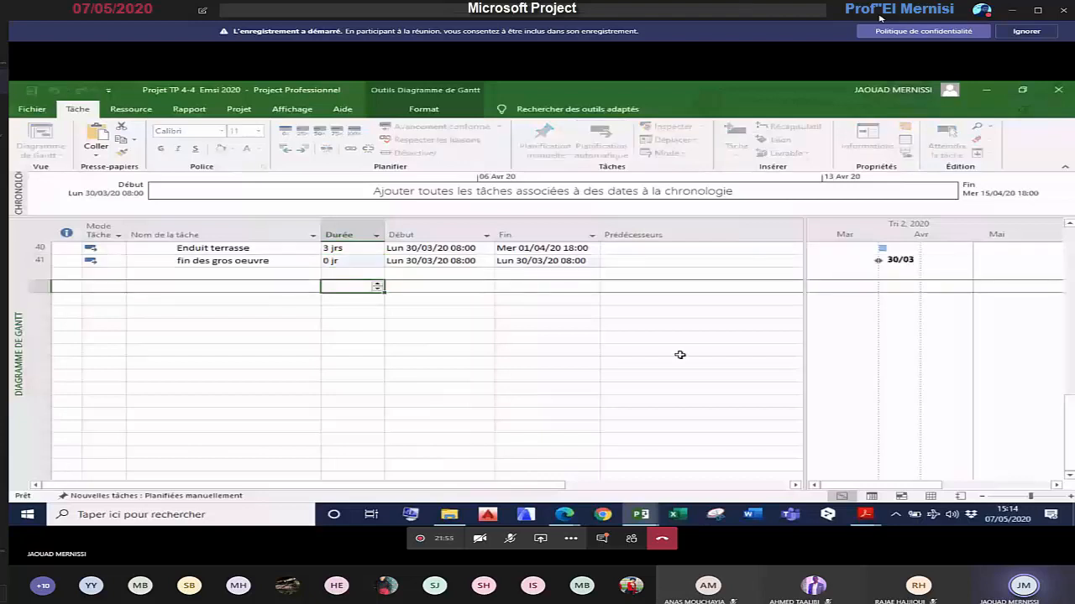
Step: Return to the Correction Projet TP 4-4 Emsi 2020 schedule and examine the predecessor of Fouille en pleine masse
{"action": "scroll", "coordinate": [681, 355], "scroll_direction": "up", "scroll_amount": 8}
{"action": "scroll", "coordinate": [683, 340], "scroll_direction": "up", "scroll_amount": 5}
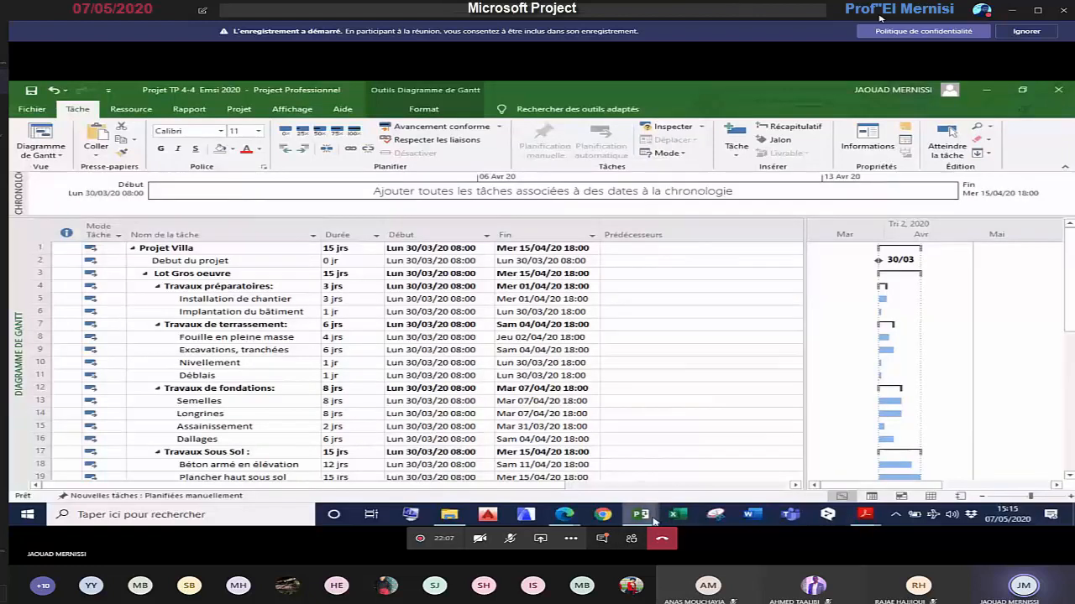
{"action": "mouse_move", "coordinate": [646, 521]}
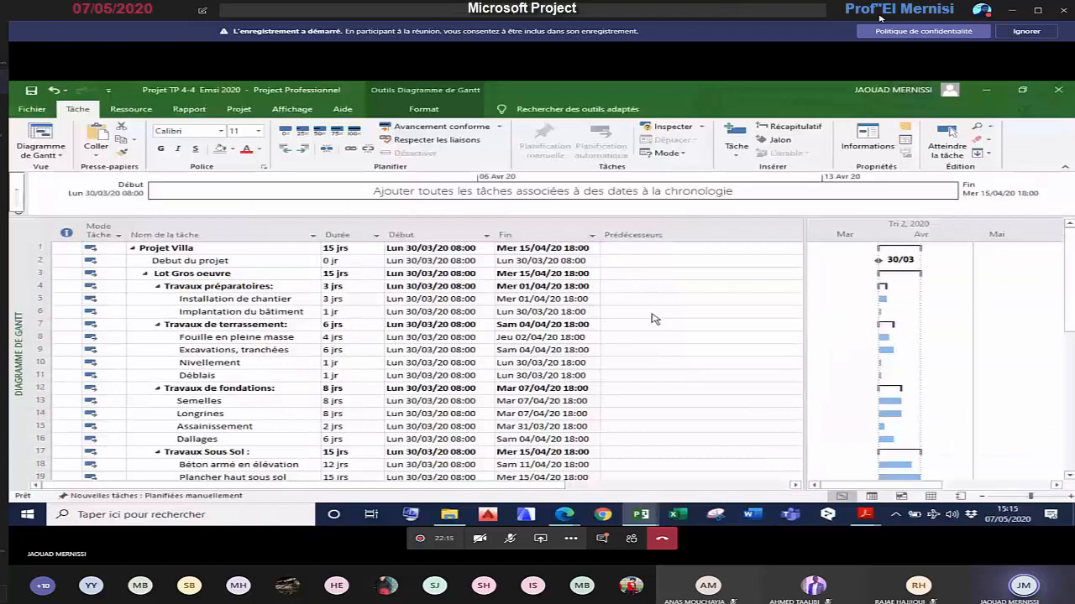
{"action": "key", "text": "alt+Tab"}
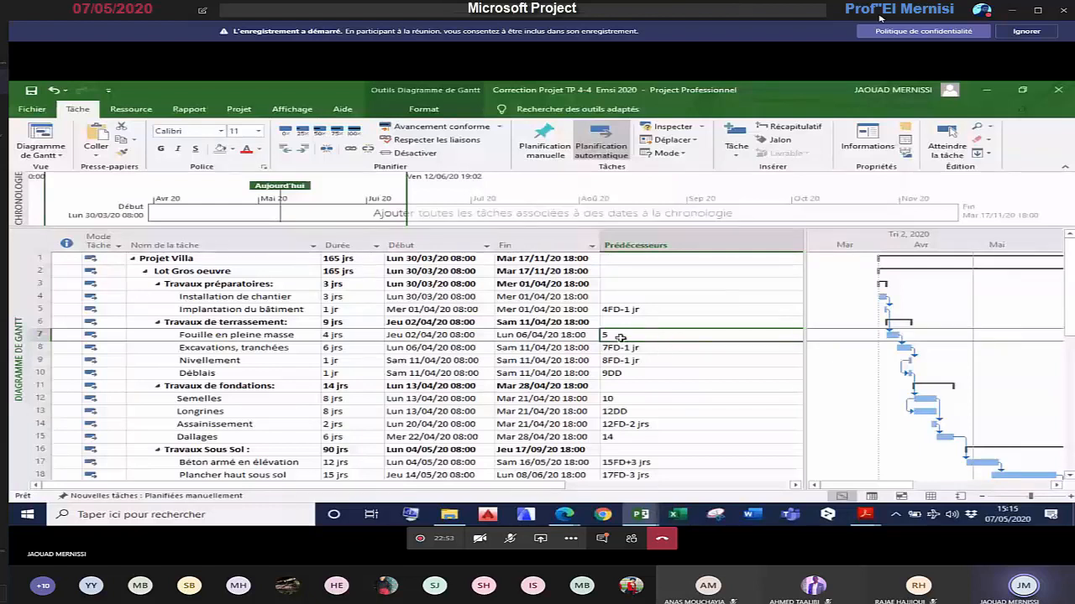
Step: Re-enter the predecessor of Fouille en pleine masse as task 5 with the finish-to-start link type FD
{"action": "key", "text": "Delete"}
{"action": "type", "text": "5"}
{"action": "left_click", "coordinate": [619, 336]}
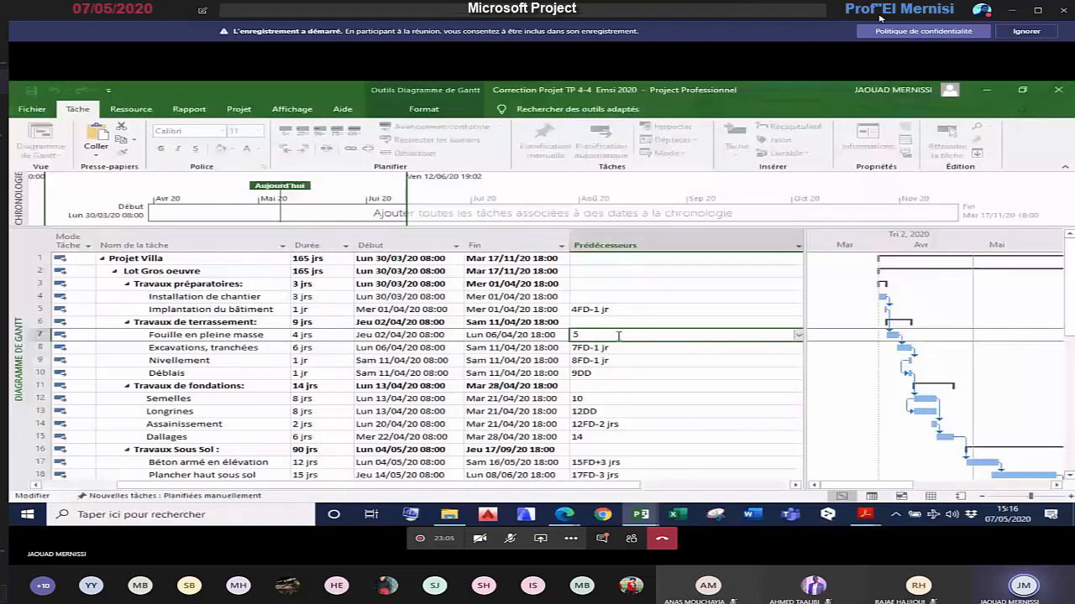
{"action": "type", "text": "fd"}
{"action": "left_click", "coordinate": [613, 347]}
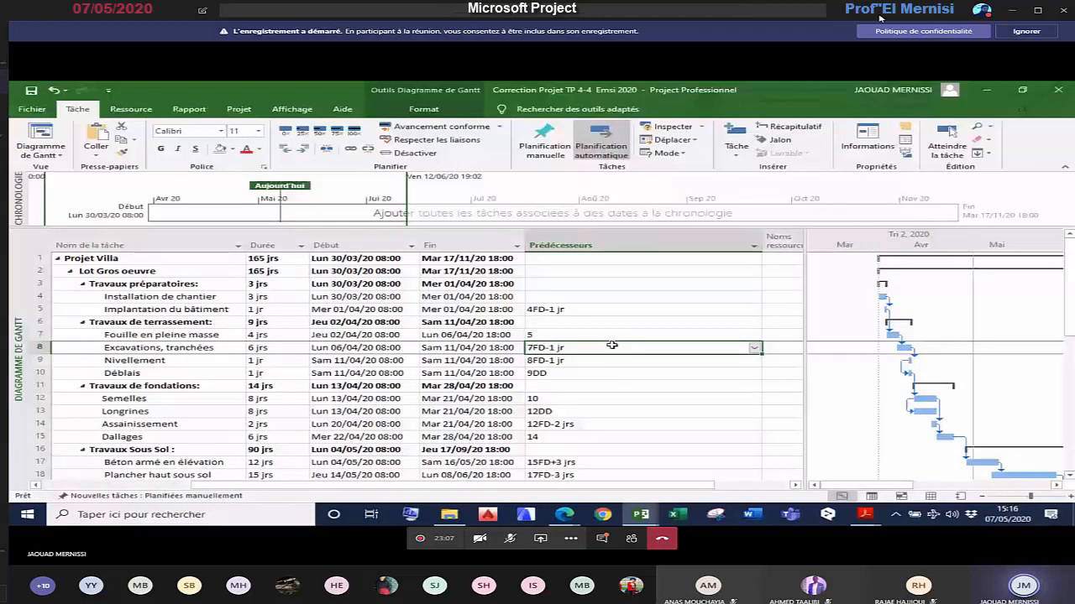
{"action": "left_click", "coordinate": [614, 336]}
{"action": "left_click_drag", "start_coordinate": [653, 487], "coordinate": [628, 491]}
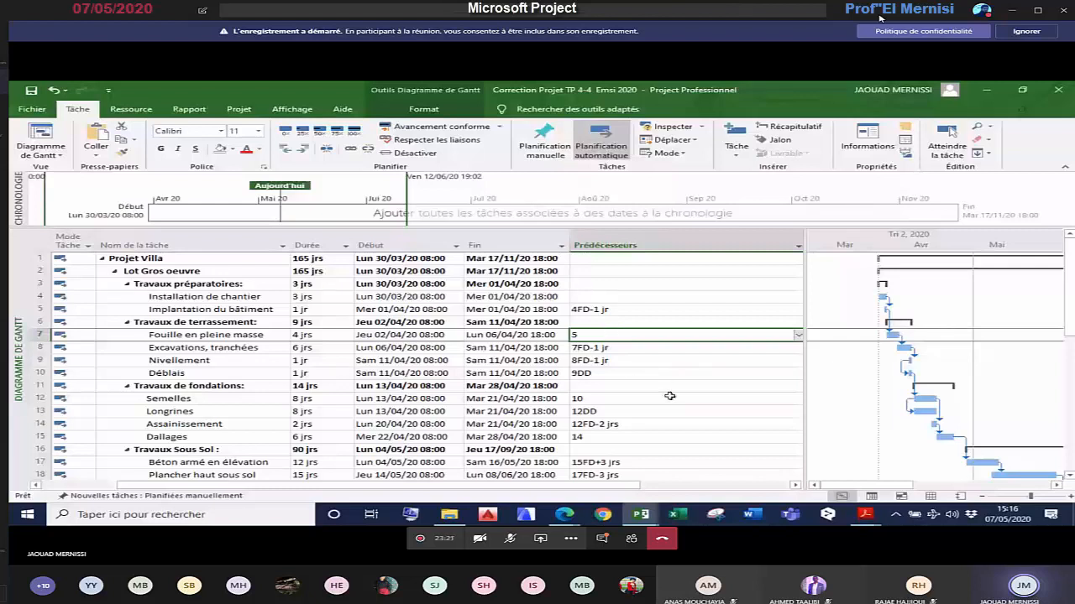
Step: Examine the predecessor links and lags of Implantation du bâtiment, Béton armé en élévation and Déblais
{"action": "left_click", "coordinate": [601, 310]}
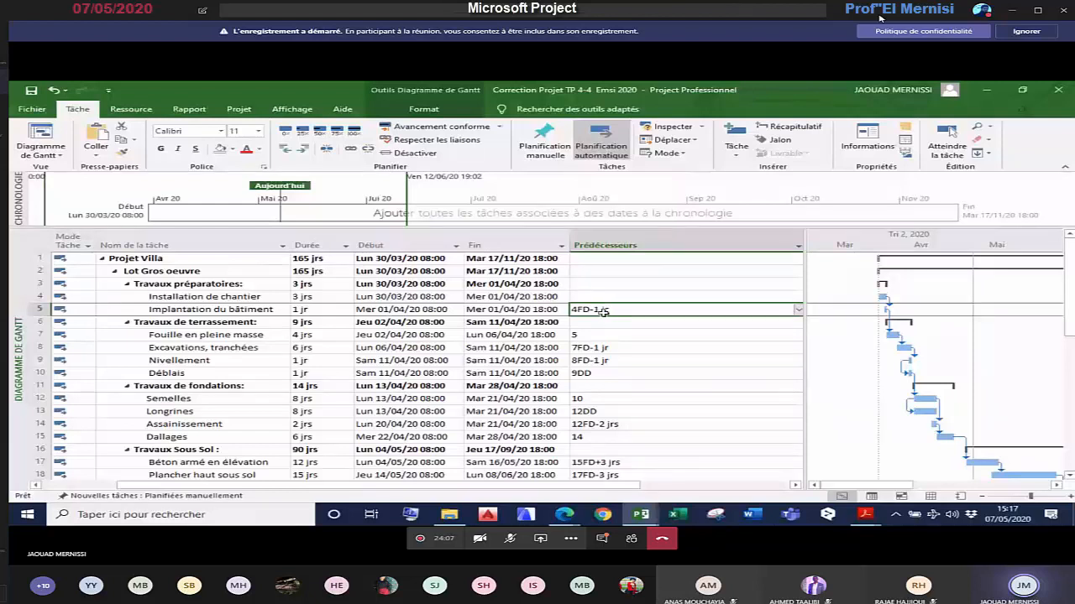
{"action": "left_click", "coordinate": [619, 463]}
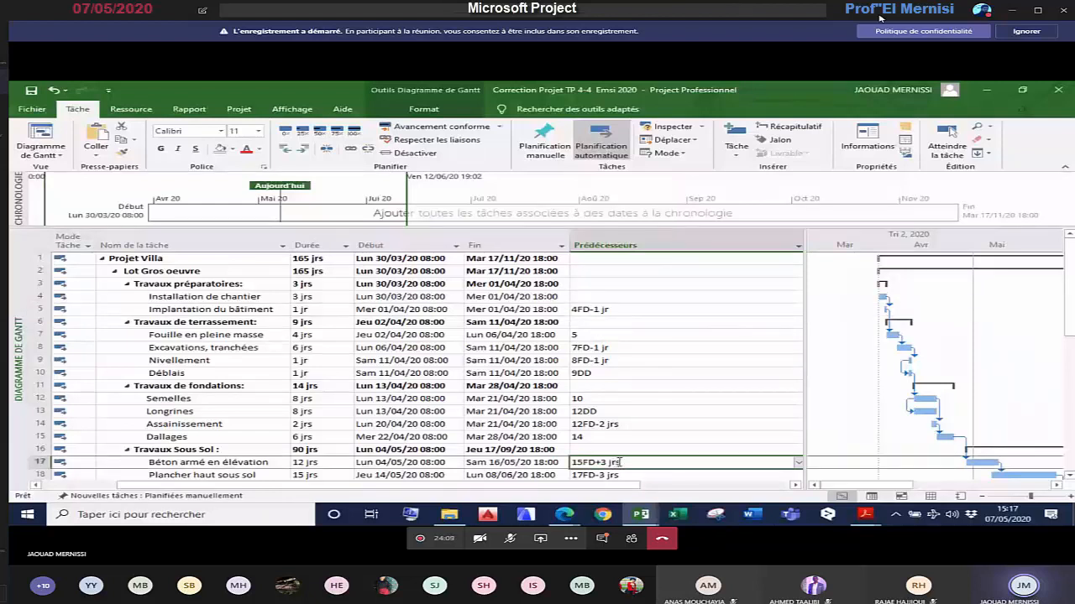
{"action": "scroll", "coordinate": [619, 463], "scroll_direction": "down", "scroll_amount": 1}
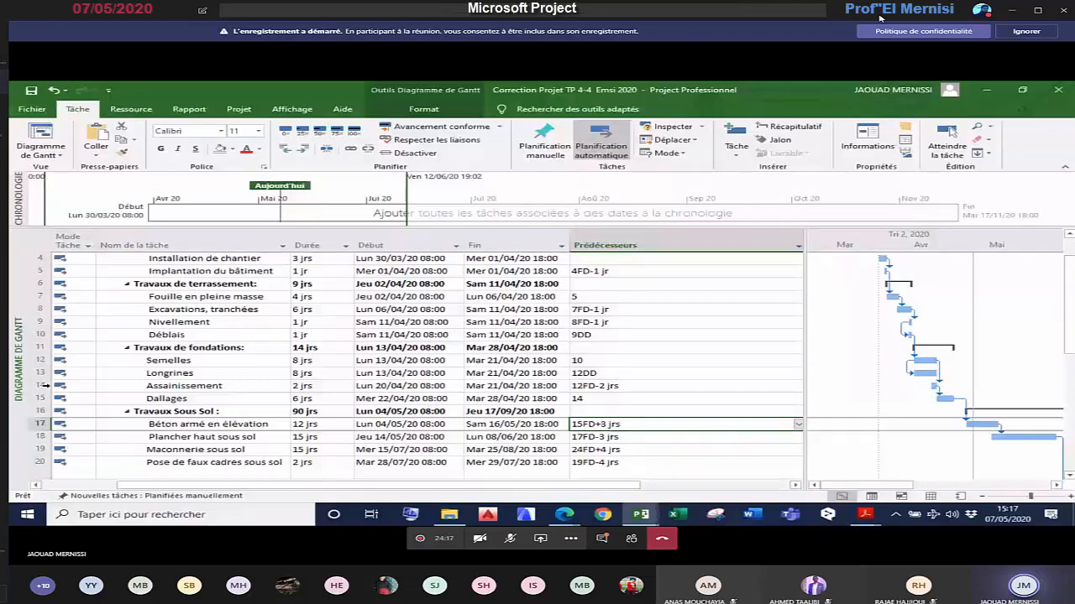
{"action": "scroll", "coordinate": [604, 419], "scroll_direction": "up", "scroll_amount": 2}
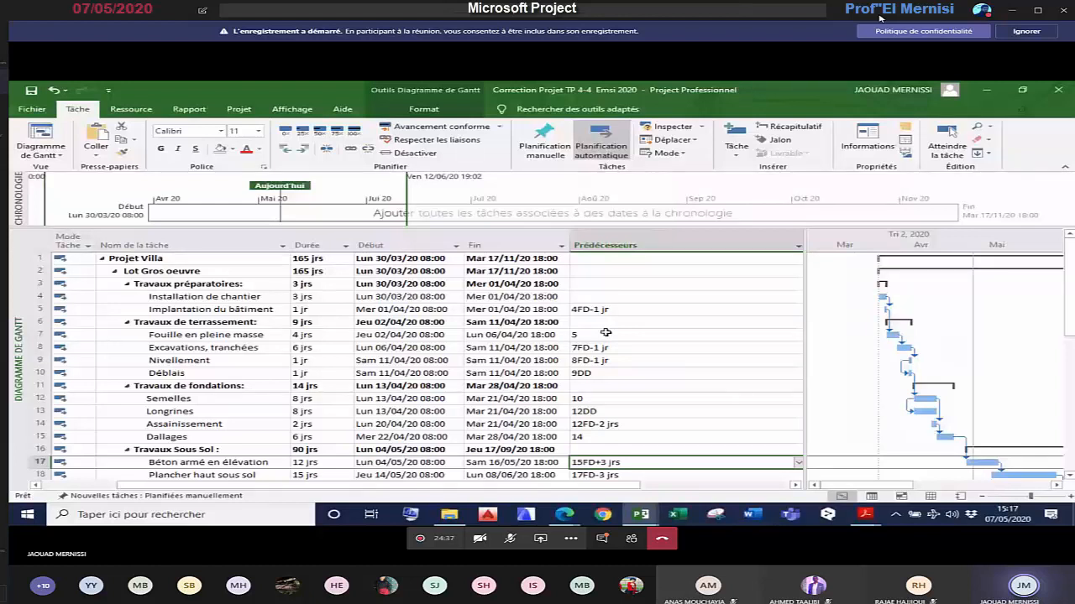
{"action": "left_click", "coordinate": [595, 373]}
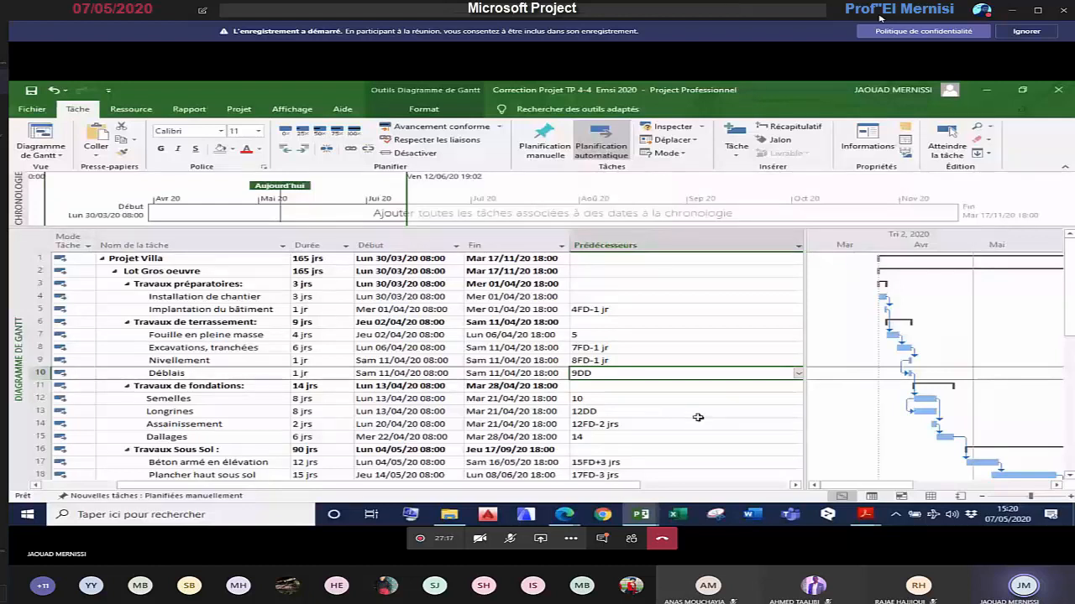
Step: Review the Durée column for Installation de chantier, Implantation du bâtiment, Fouille en pleine masse, Déblais and Longrines
{"action": "left_click", "coordinate": [306, 246]}
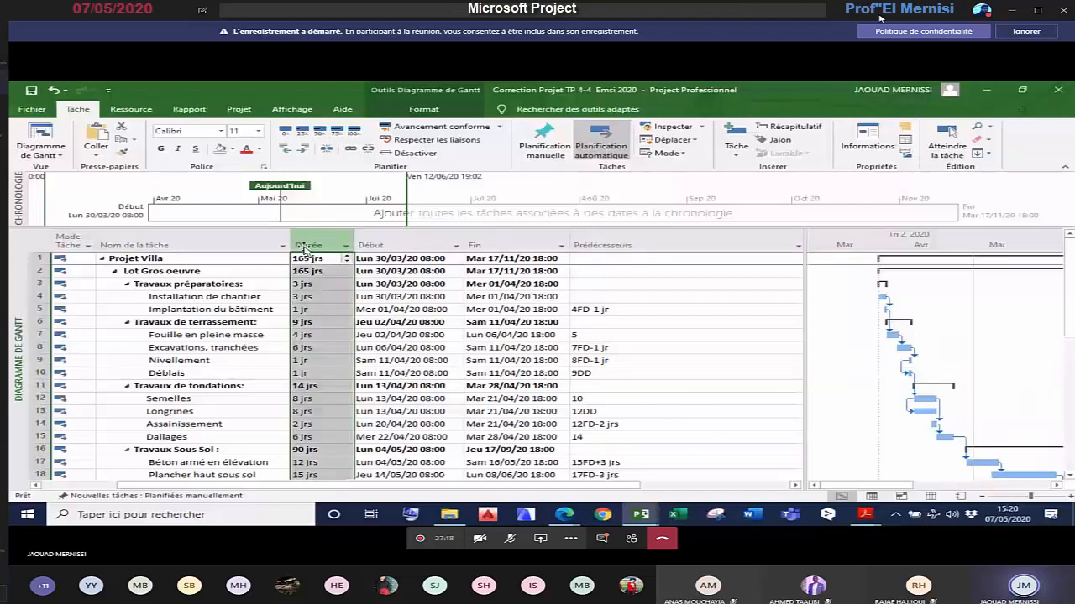
{"action": "left_click", "coordinate": [311, 296]}
{"action": "left_click", "coordinate": [313, 310]}
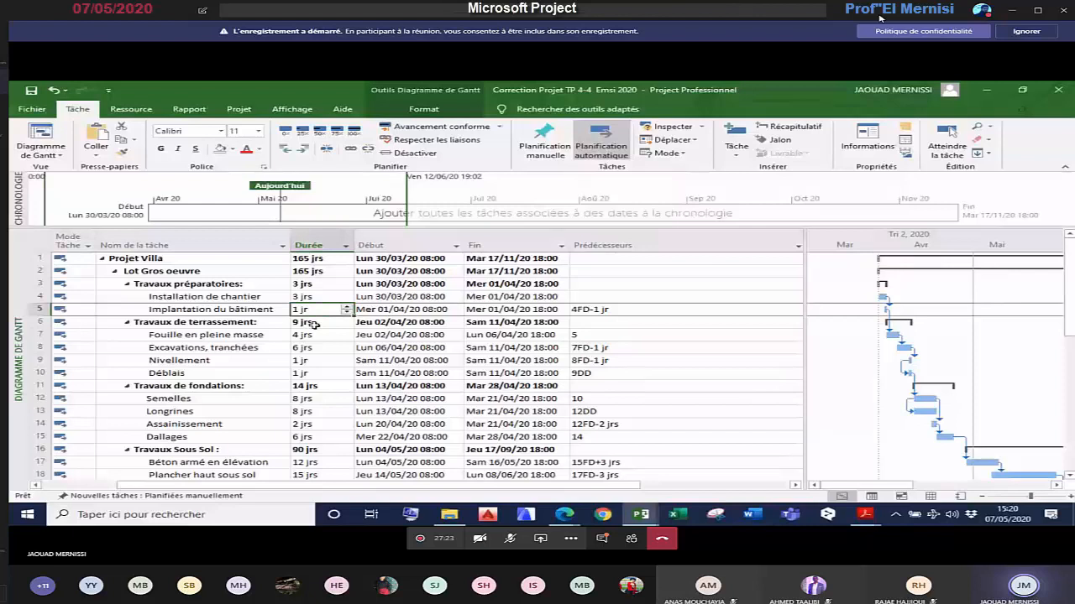
{"action": "left_click", "coordinate": [316, 335]}
{"action": "left_click", "coordinate": [309, 373]}
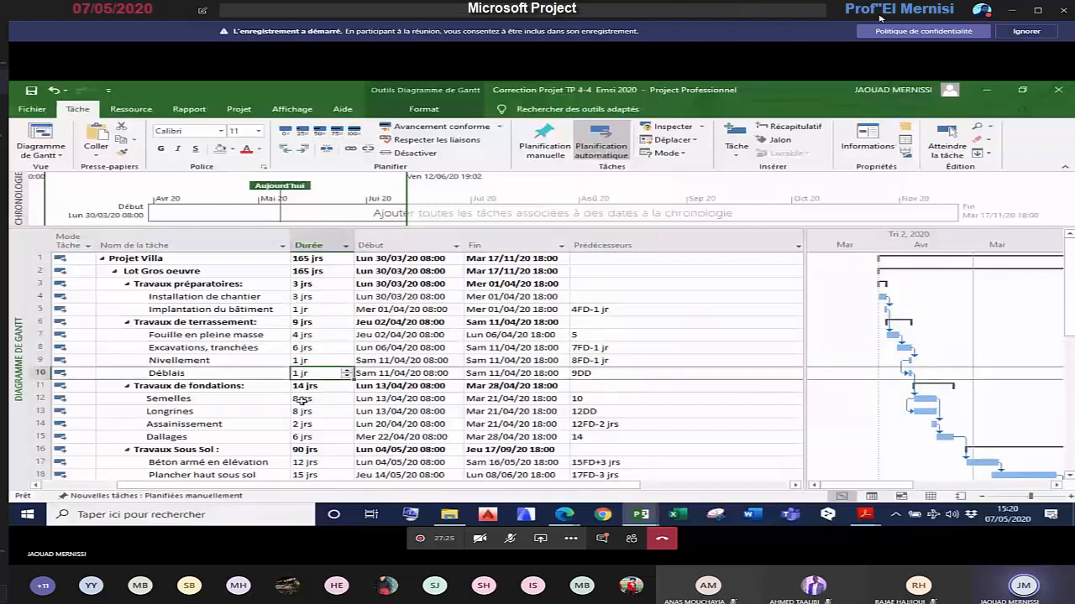
{"action": "left_click", "coordinate": [300, 411]}
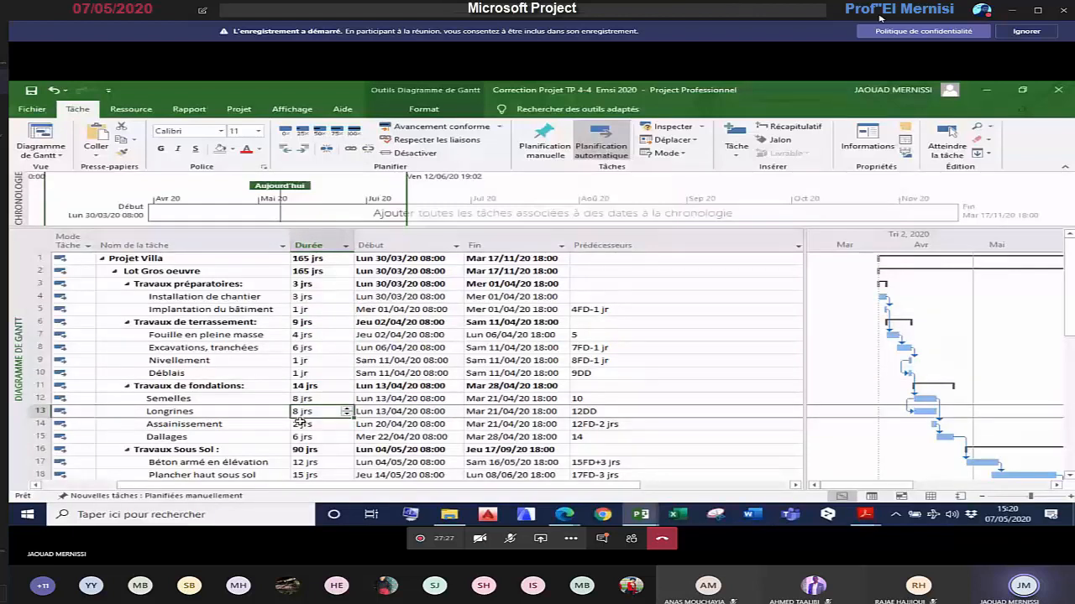
{"action": "left_click", "coordinate": [318, 297]}
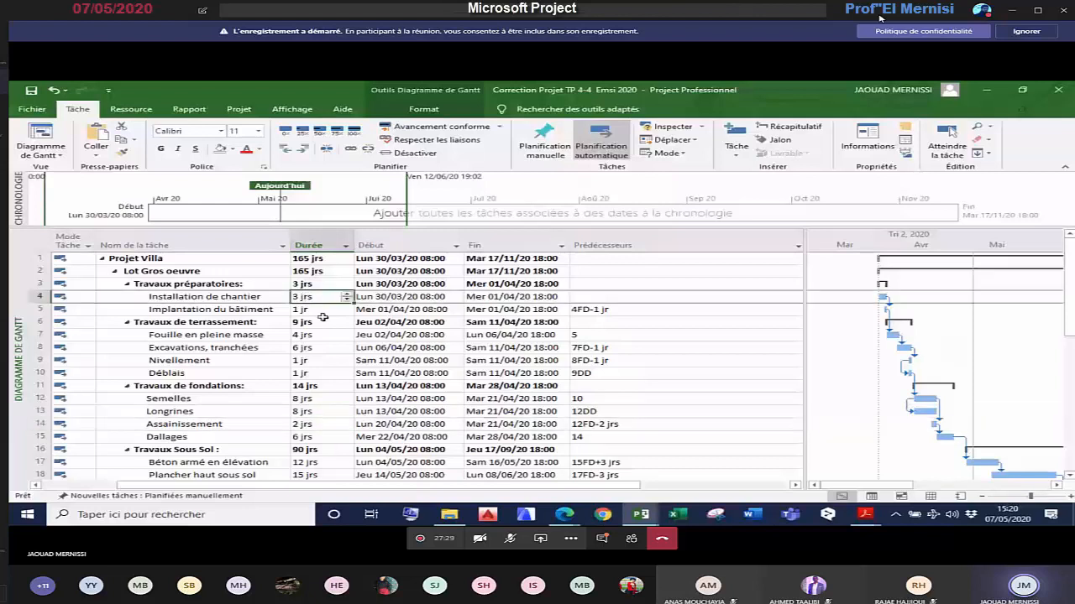
Step: Compare the durations of Fouille en pleine masse, Installation de chantier and Implantation du bâtiment
{"action": "left_click", "coordinate": [313, 335]}
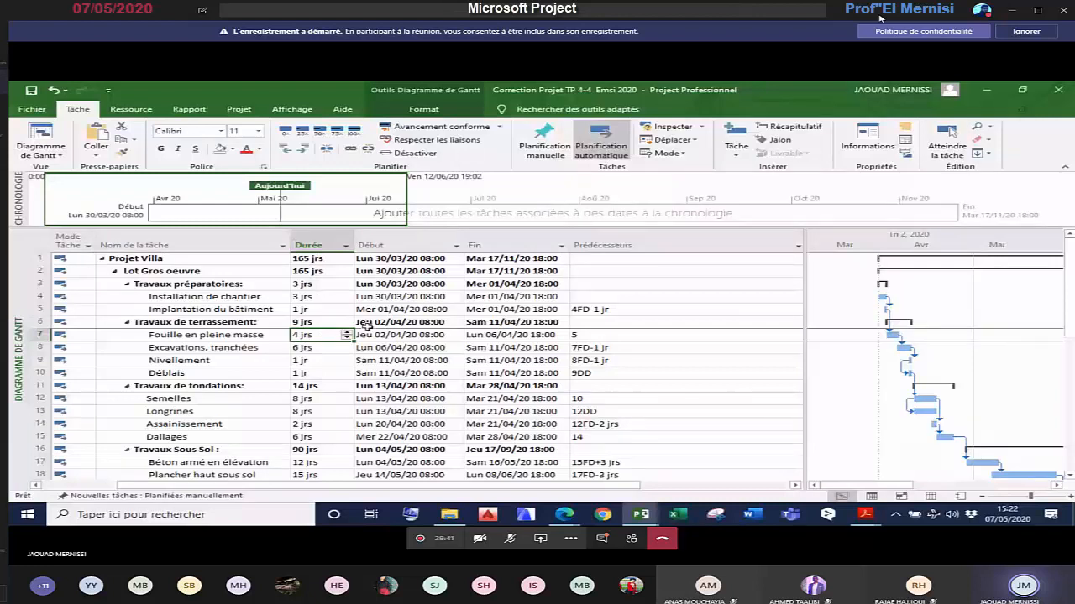
{"action": "left_click", "coordinate": [320, 297]}
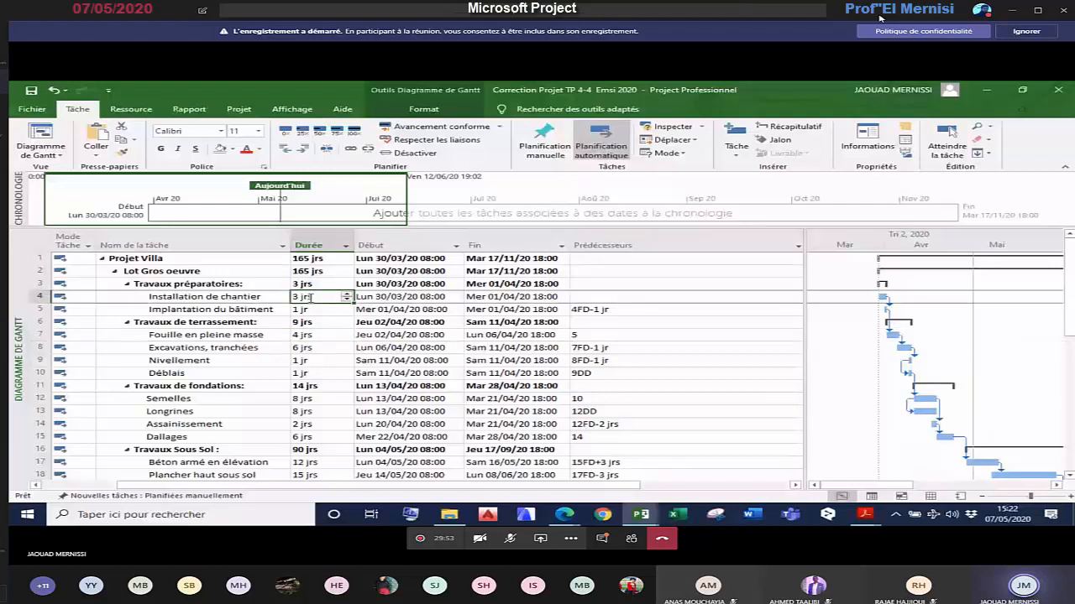
{"action": "left_click", "coordinate": [327, 311]}
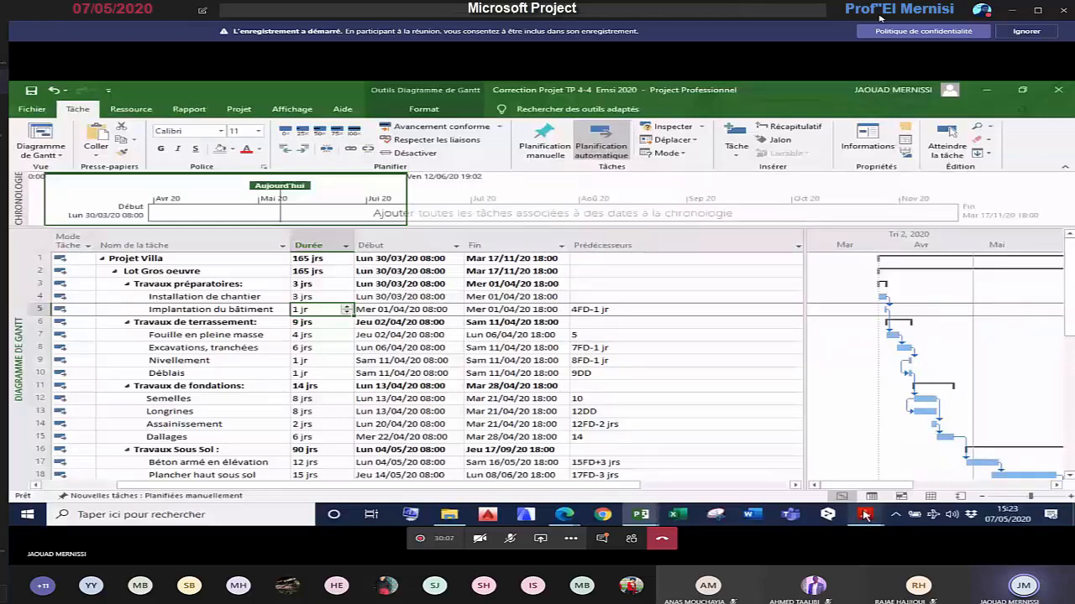
Step: Switch to Bordereau et descriptif Acf Emsi Rabat.pdf in Acrobat Reader and read the work items, units and quantities from demolition to reinforced concrete
{"action": "mouse_move", "coordinate": [865, 513]}
{"action": "left_click", "coordinate": [973, 482]}
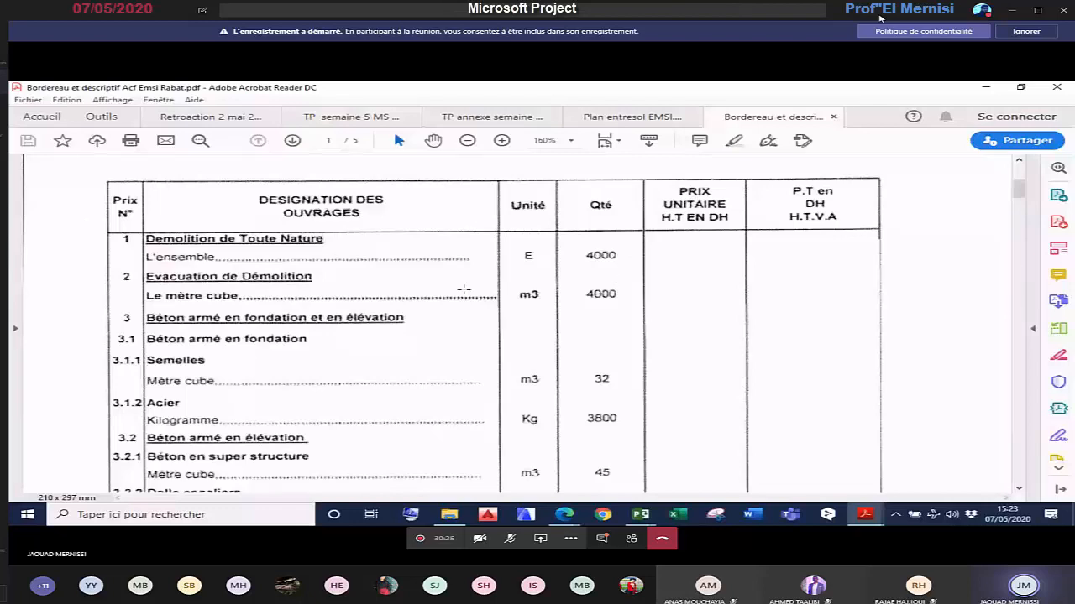
{"action": "left_click", "coordinate": [321, 240]}
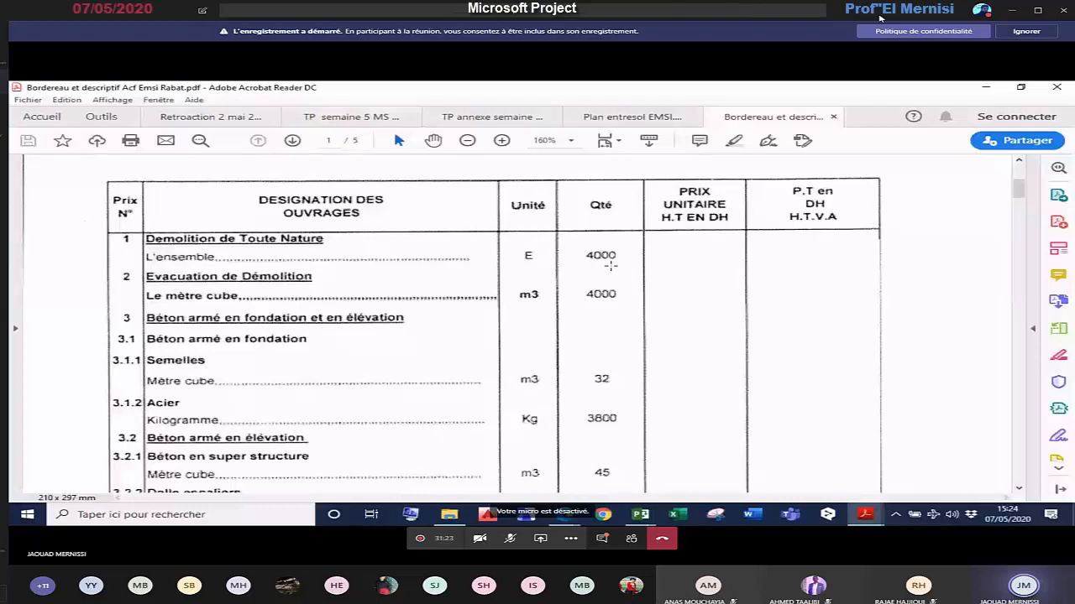
{"action": "scroll", "coordinate": [624, 302], "scroll_direction": "down", "scroll_amount": 1}
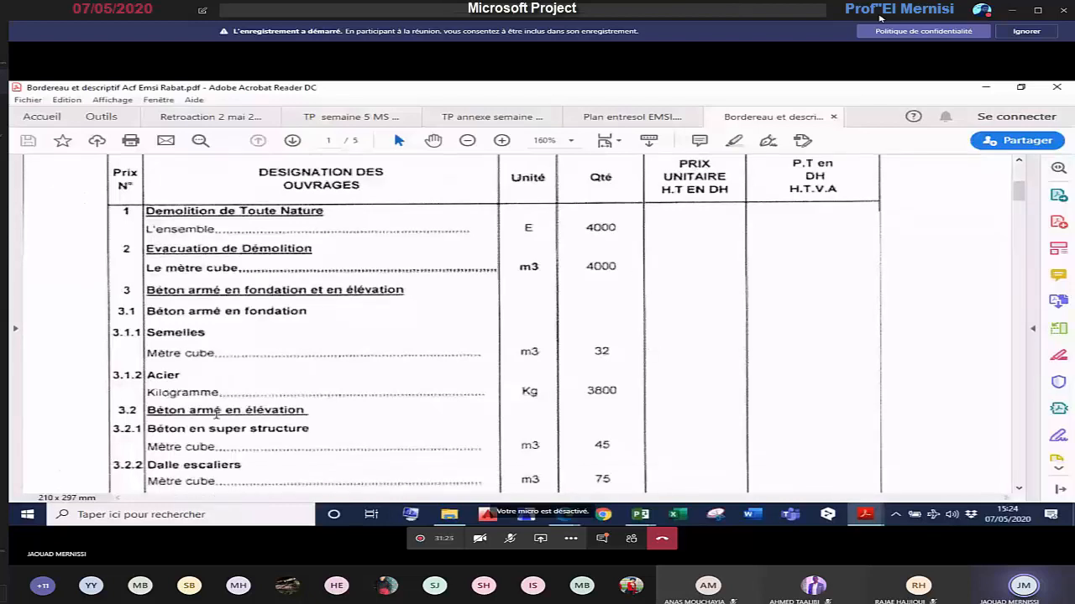
{"action": "scroll", "coordinate": [216, 413], "scroll_direction": "down", "scroll_amount": 1}
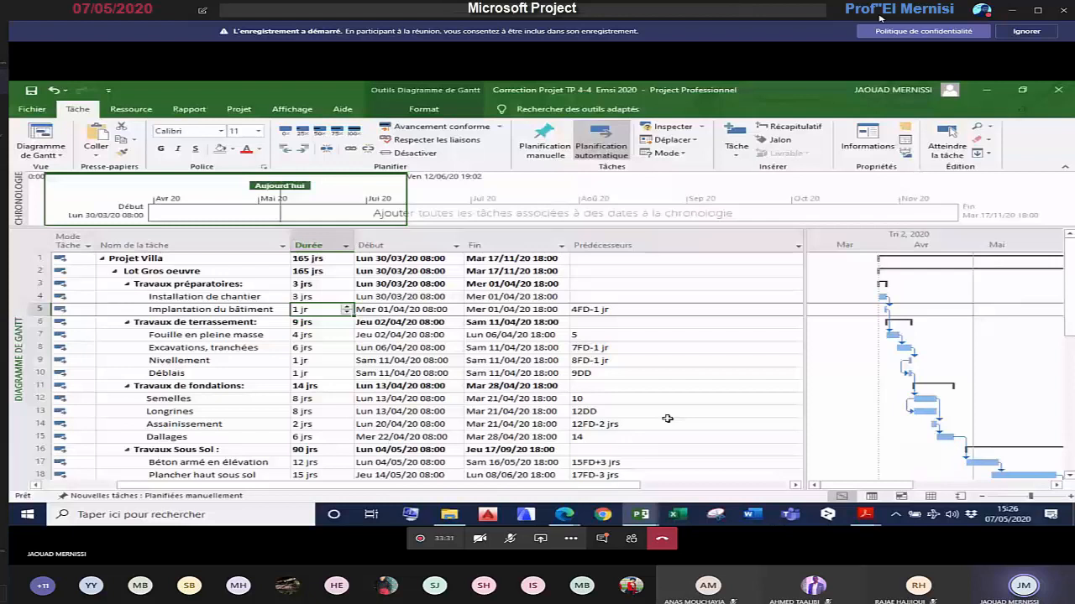
Step: Return to the Correction Projet TP 4-4 Emsi 2020 schedule and review the durations of Fouille en pleine masse, Nivellement, Déblais and Installation de chantier
{"action": "left_click", "coordinate": [328, 335]}
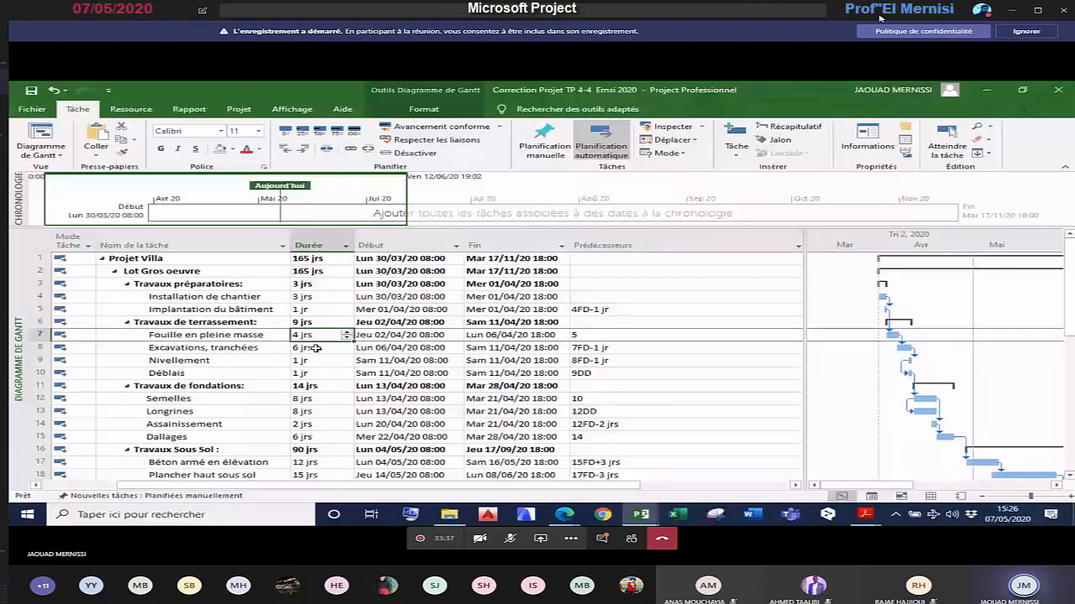
{"action": "left_click", "coordinate": [321, 360]}
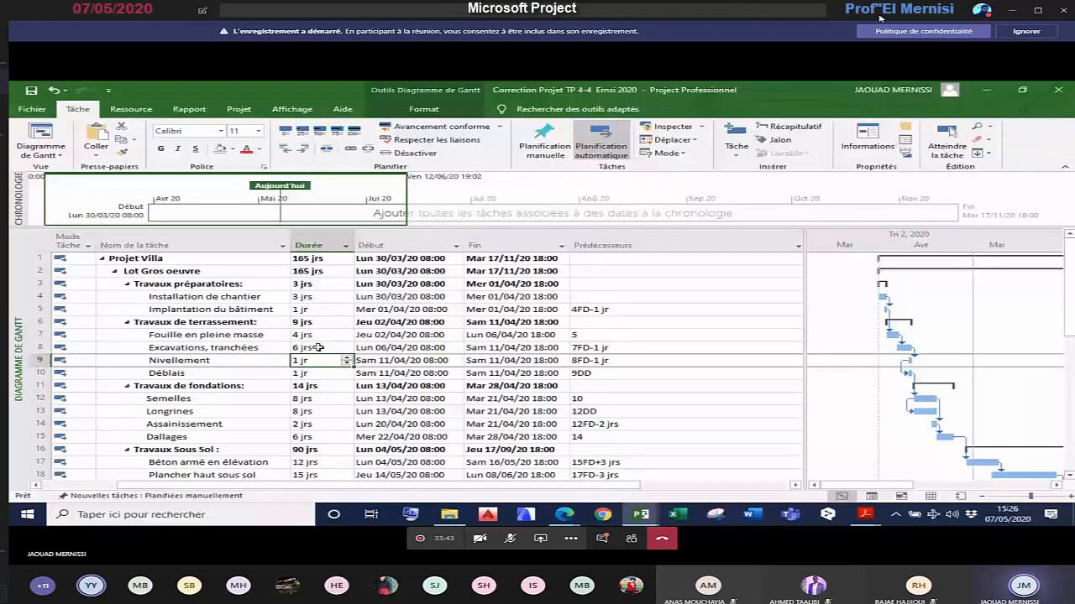
{"action": "left_click", "coordinate": [314, 373]}
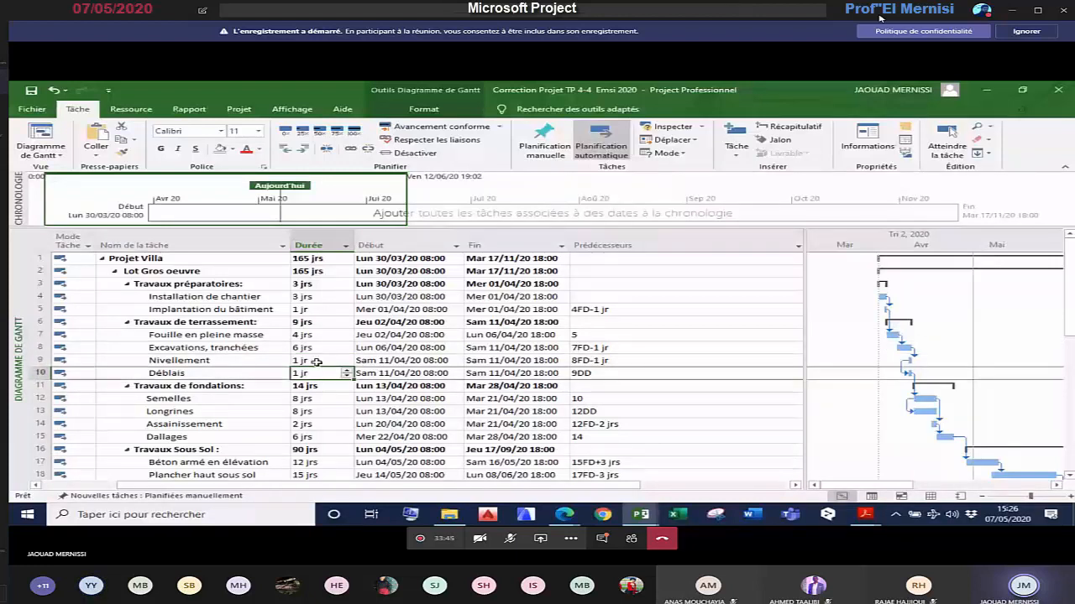
{"action": "left_click", "coordinate": [314, 362]}
{"action": "left_click", "coordinate": [316, 374]}
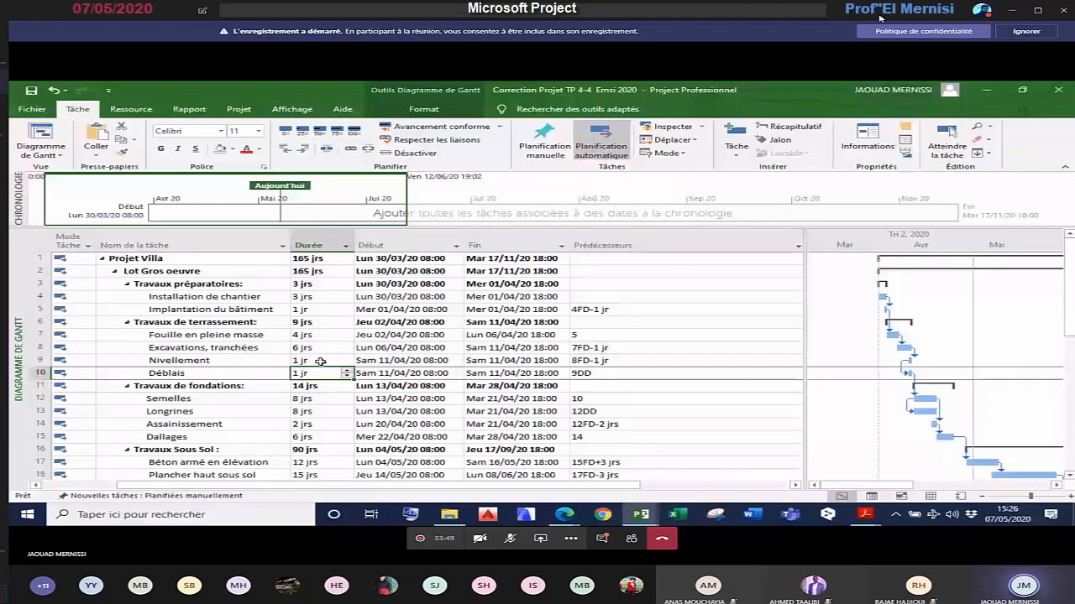
{"action": "left_click", "coordinate": [320, 361]}
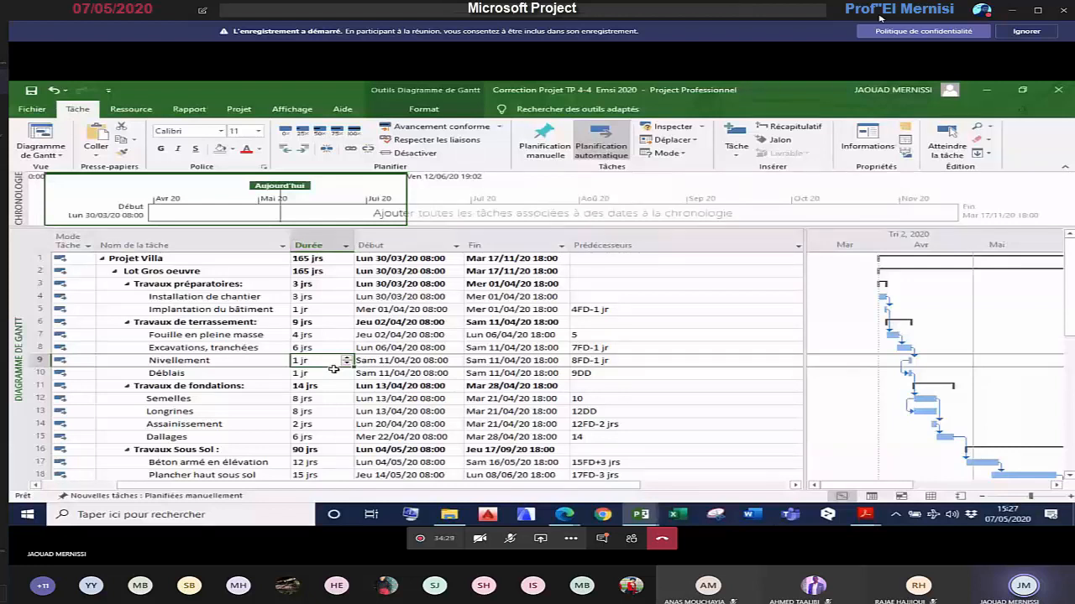
{"action": "left_click", "coordinate": [320, 298]}
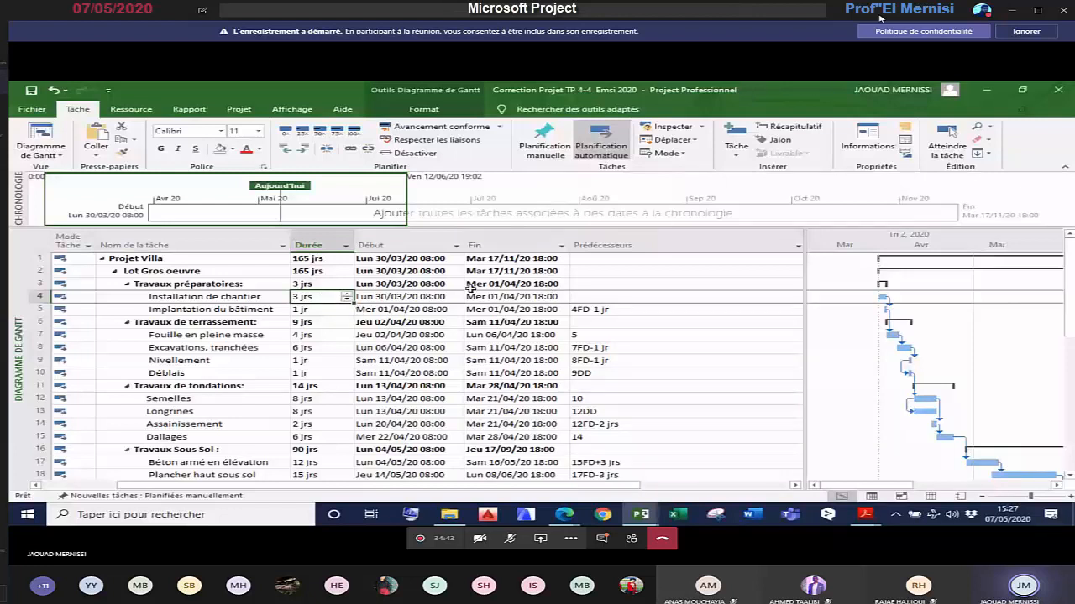
{"action": "left_click", "coordinate": [313, 299]}
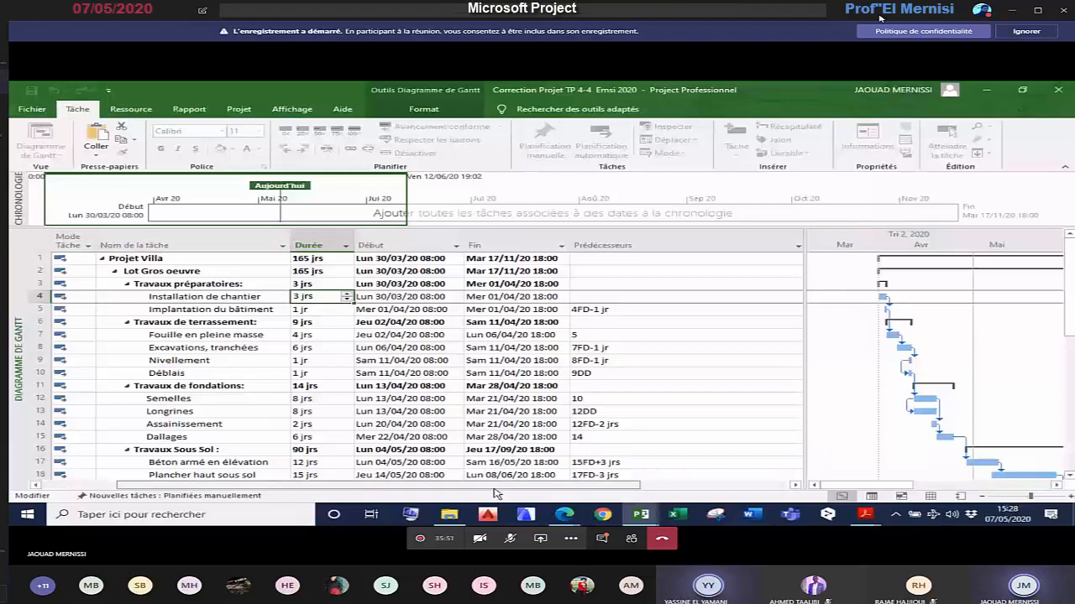
{"action": "left_click_drag", "start_coordinate": [494, 489], "coordinate": [398, 487]}
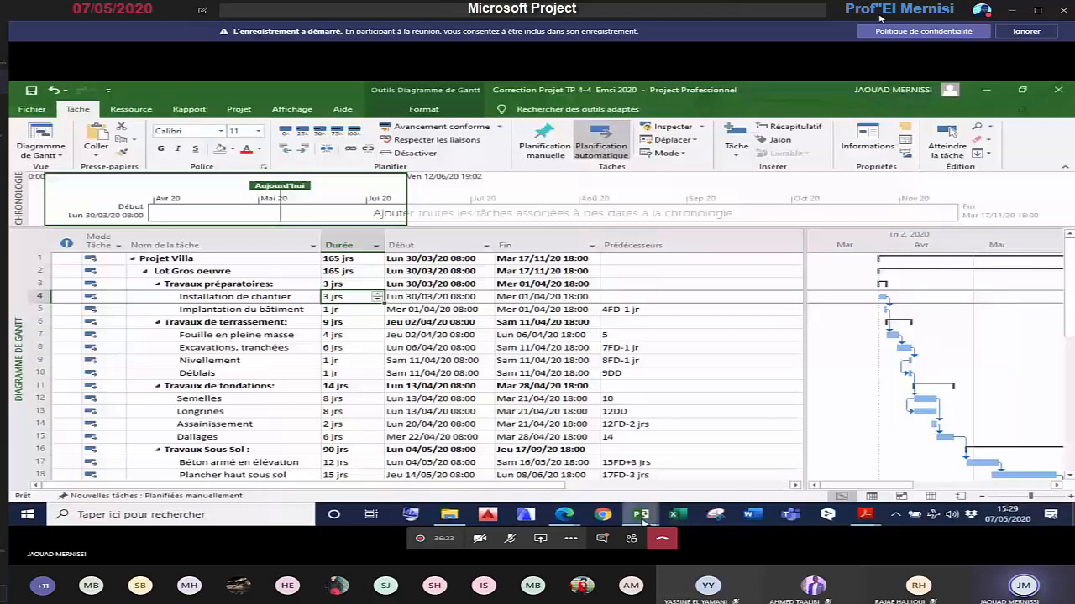
Step: Switch to the EMSI PLANNING ACF SYSTEM LOT GROS-OEUVRE TP project and look through its task list from DELAIS CONTRACTUEL to NETTOYAGE DU CHANTIER
{"action": "left_click", "coordinate": [641, 516]}
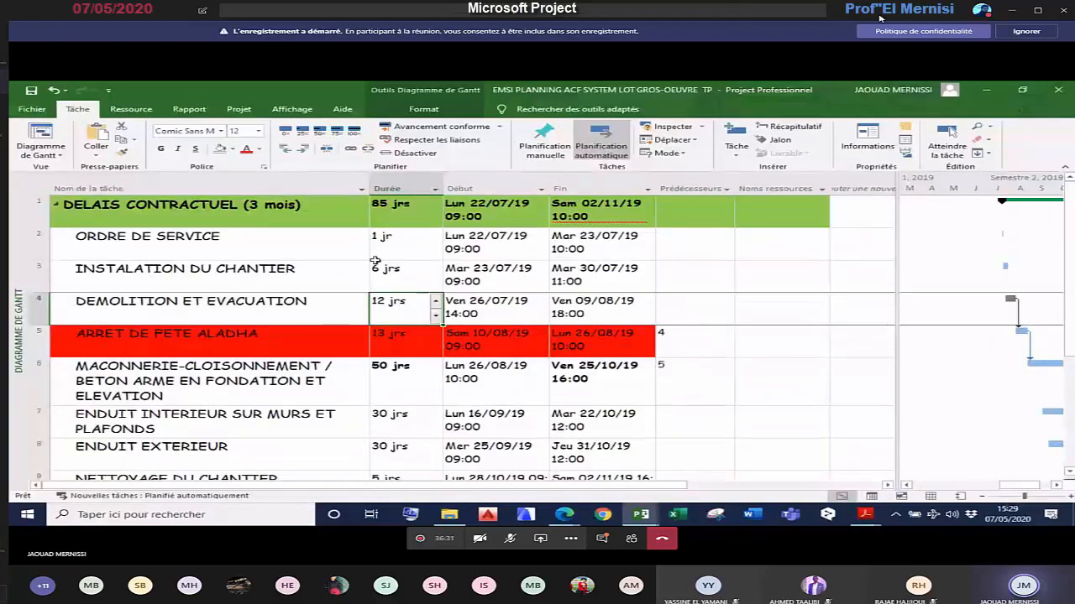
{"action": "scroll", "coordinate": [454, 328], "scroll_direction": "down", "scroll_amount": 1}
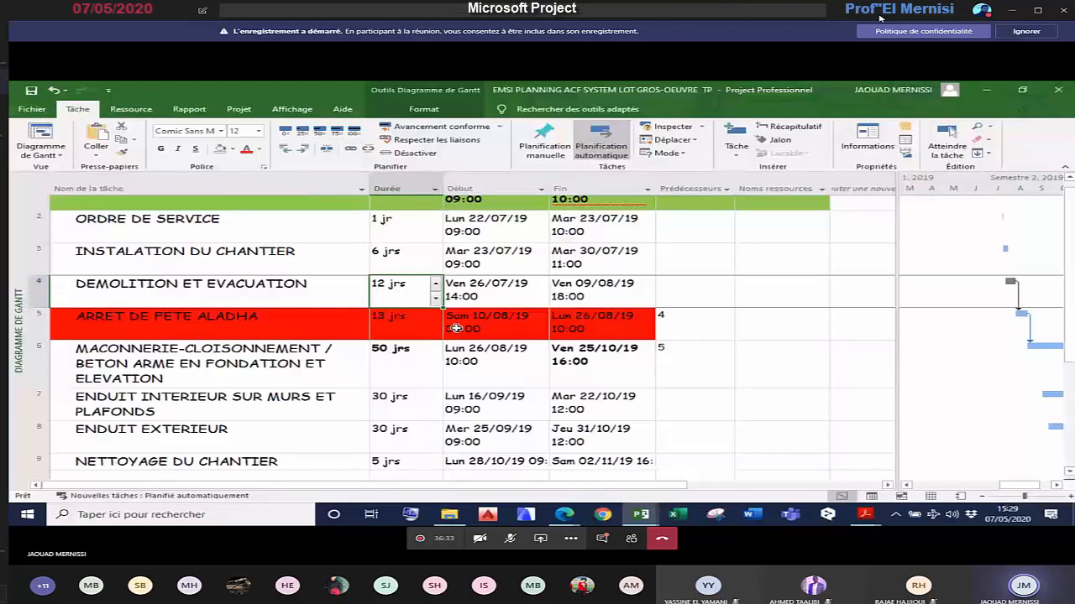
{"action": "scroll", "coordinate": [454, 329], "scroll_direction": "up", "scroll_amount": 1}
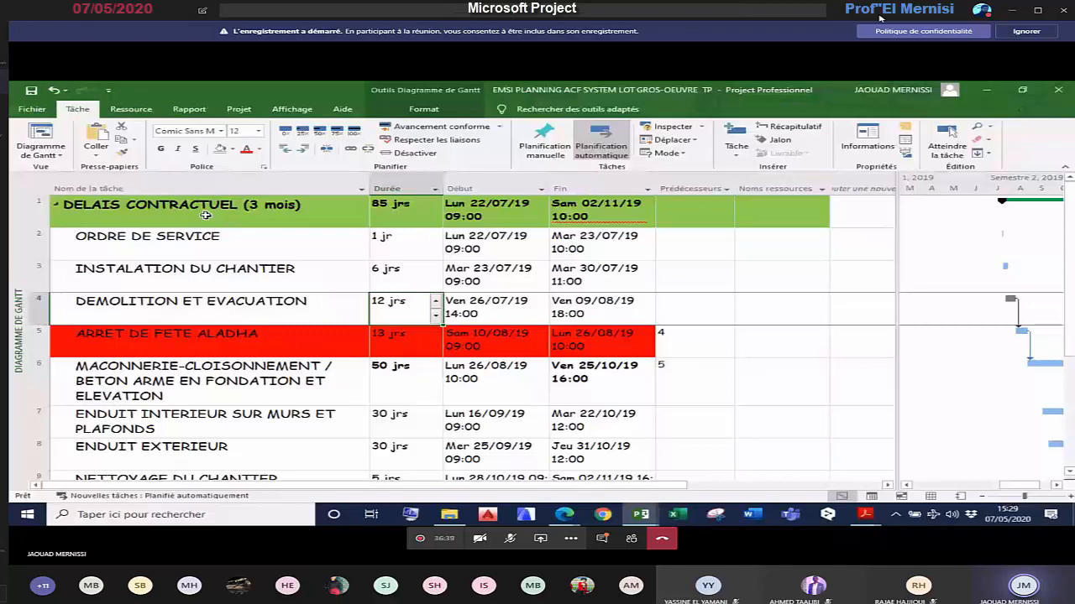
{"action": "scroll", "coordinate": [247, 354], "scroll_direction": "down", "scroll_amount": 1}
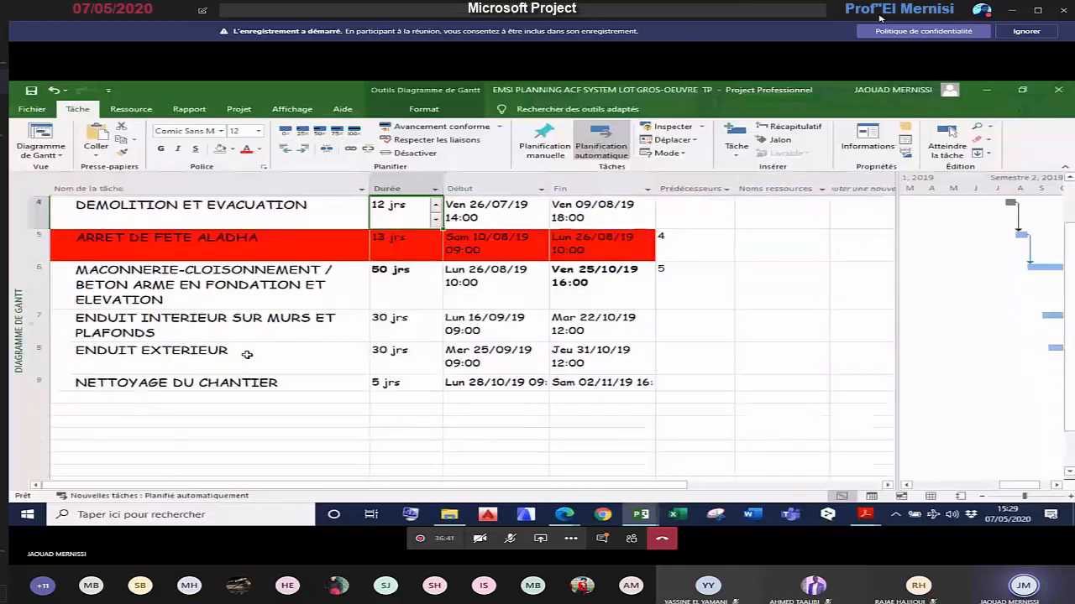
{"action": "scroll", "coordinate": [260, 215], "scroll_direction": "up", "scroll_amount": 1}
{"action": "scroll", "coordinate": [170, 304], "scroll_direction": "down", "scroll_amount": 2}
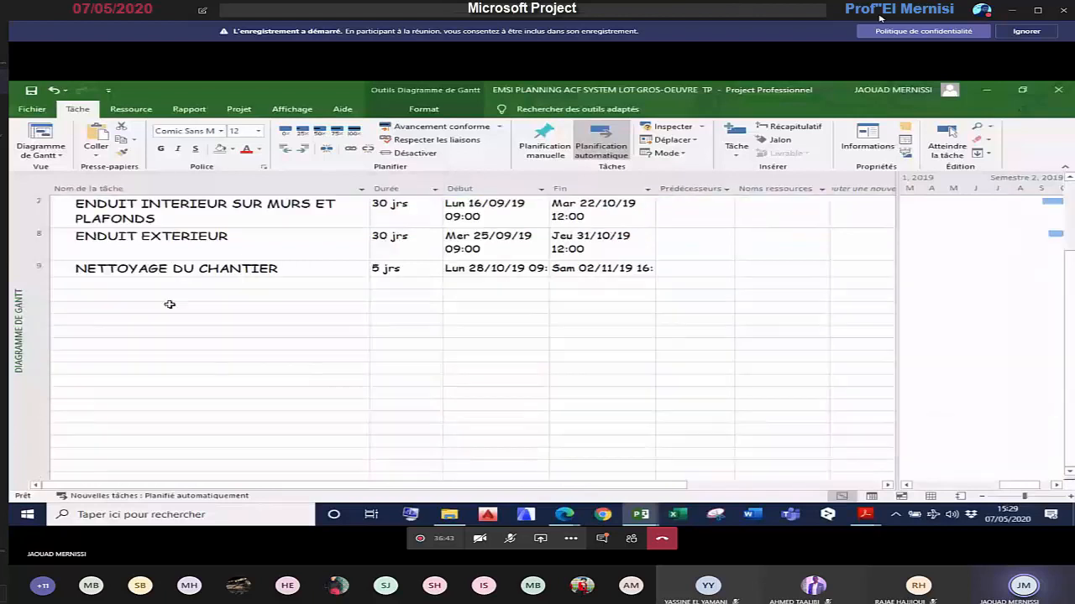
{"action": "scroll", "coordinate": [216, 240], "scroll_direction": "up", "scroll_amount": 2}
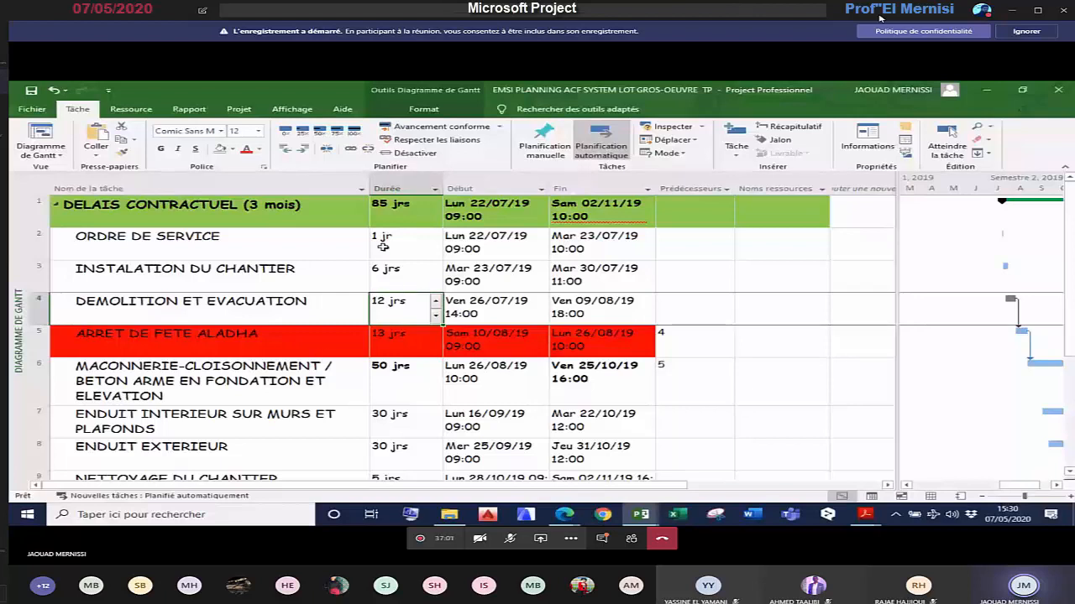
Step: Examine the durations of DELAIS CONTRACTUEL, ORDRE DE SERVICE, INSTALATION DU CHANTIER and DEMOLITION ET EVACUATION
{"action": "left_click", "coordinate": [403, 208]}
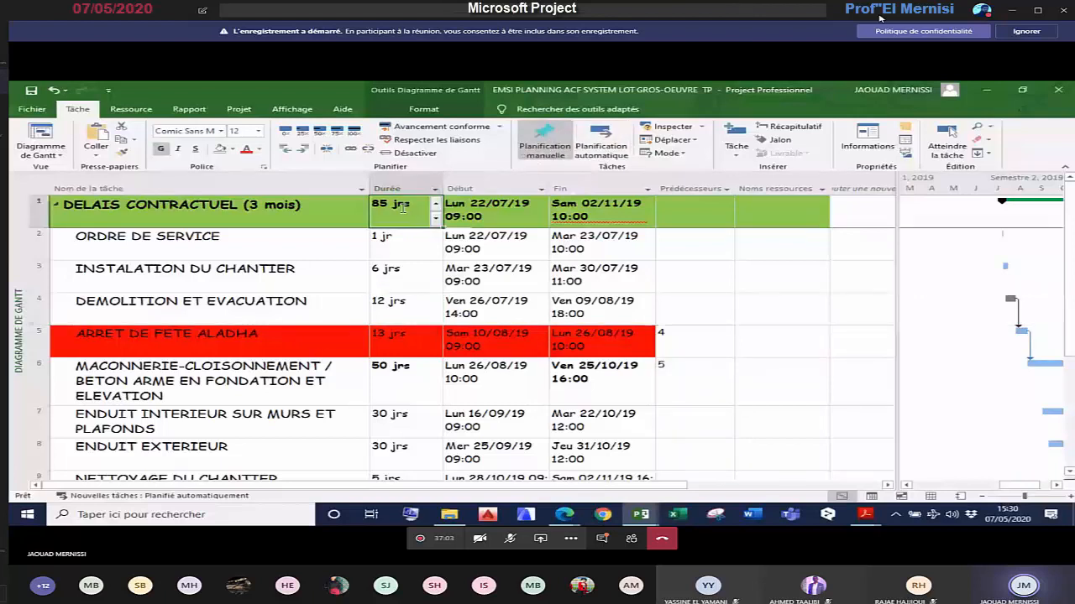
{"action": "left_click", "coordinate": [182, 208]}
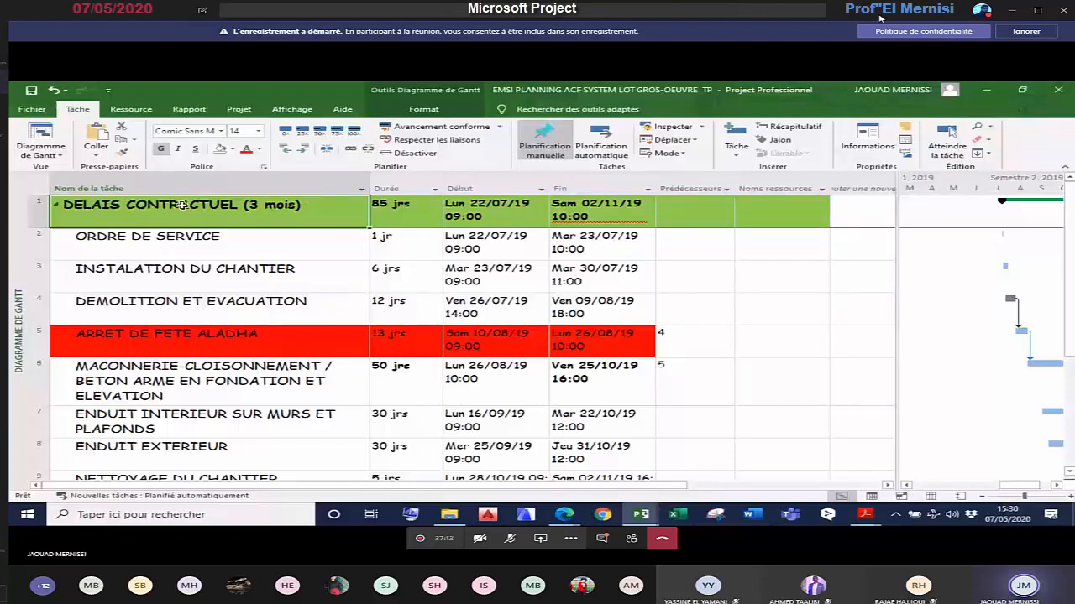
{"action": "left_click", "coordinate": [409, 216]}
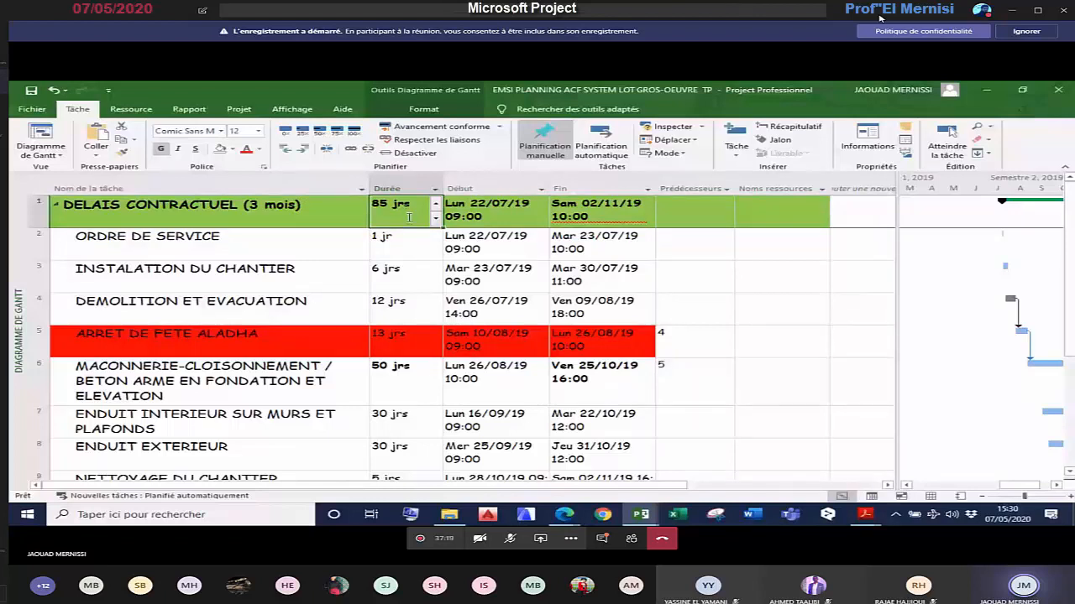
{"action": "left_click", "coordinate": [404, 247]}
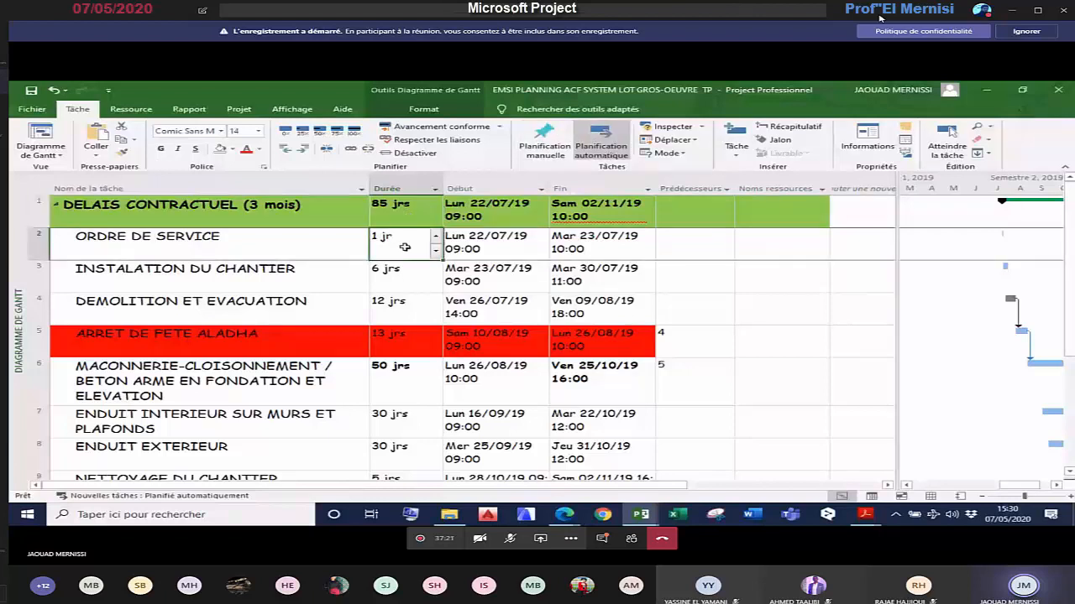
{"action": "key", "text": "Down"}
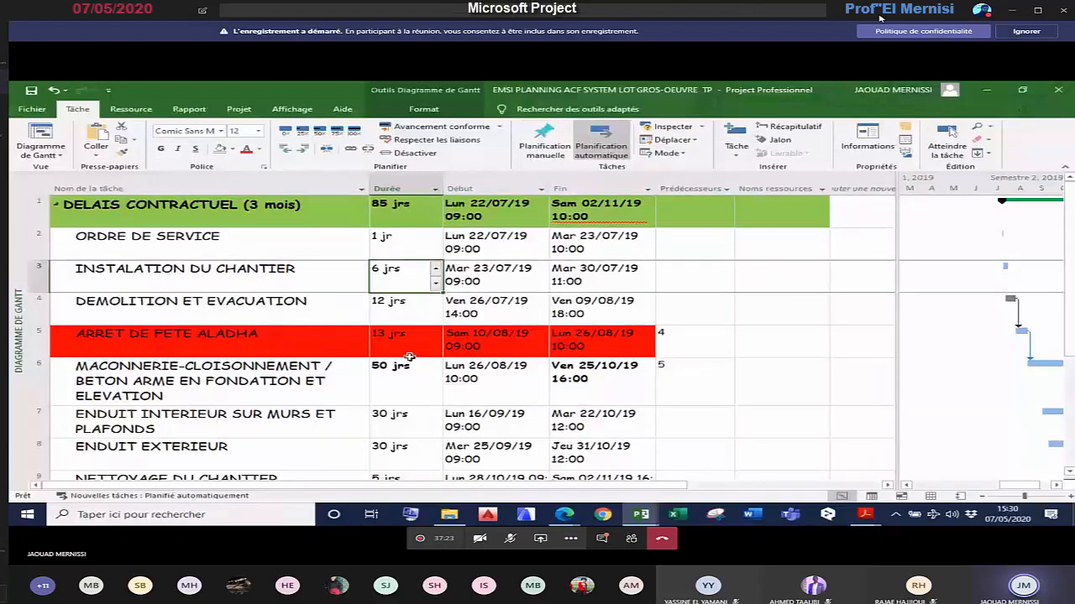
{"action": "left_click", "coordinate": [404, 311]}
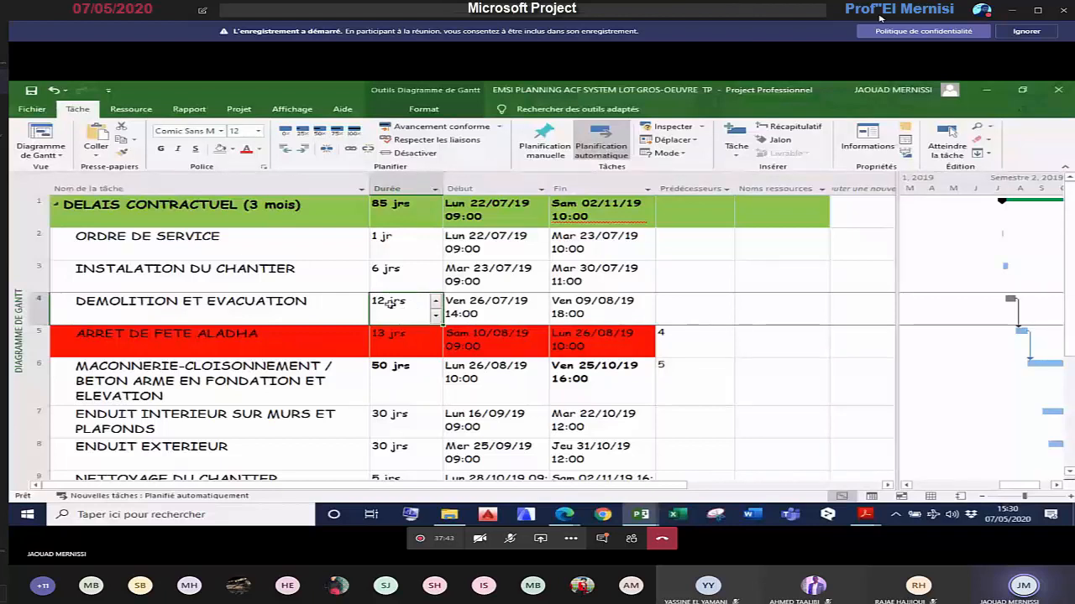
Step: Review the masonry, ENDUIT INTERIEUR, ENDUIT EXTERIEUR and NETTOYAGE DU CHANTIER tasks and consult the PDF bill of quantities for them
{"action": "scroll", "coordinate": [287, 347], "scroll_direction": "down", "scroll_amount": 2}
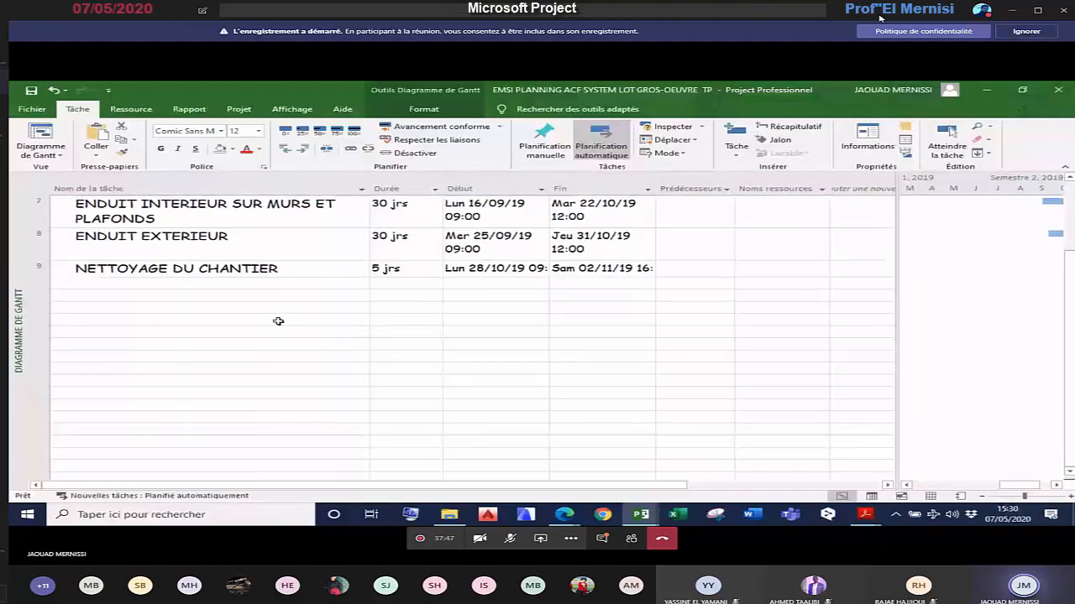
{"action": "scroll", "coordinate": [252, 323], "scroll_direction": "up", "scroll_amount": 1}
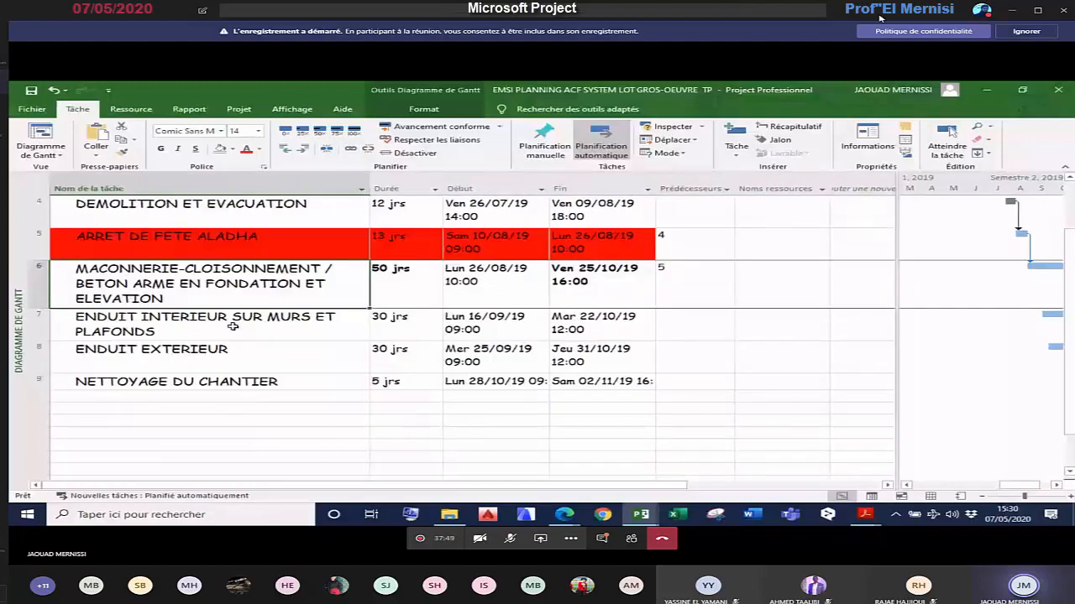
{"action": "left_click", "coordinate": [236, 353]}
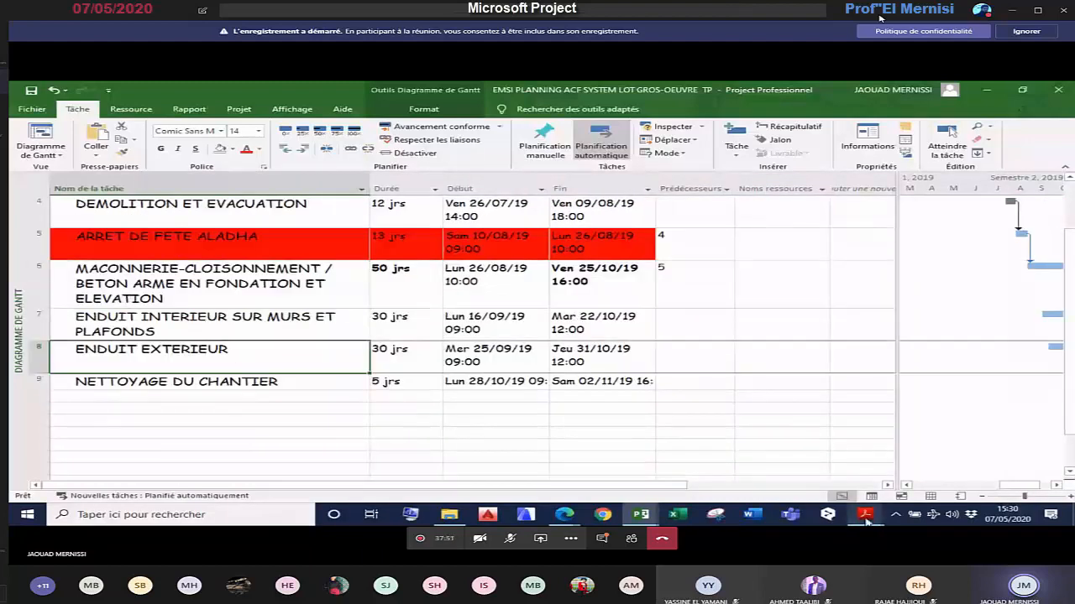
{"action": "left_click", "coordinate": [866, 518]}
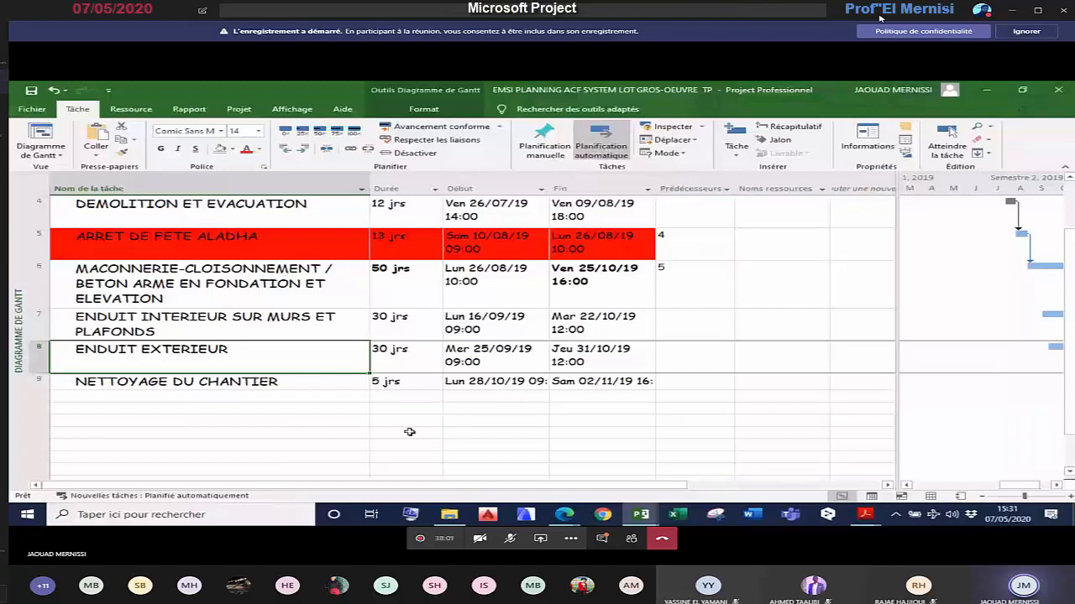
Step: Check the finish date of DELAIS CONTRACTUEL and the start date of the MACONNERIE-CLOISONNEMENT / BETON ARME task
{"action": "scroll", "coordinate": [409, 431], "scroll_direction": "up", "scroll_amount": 1}
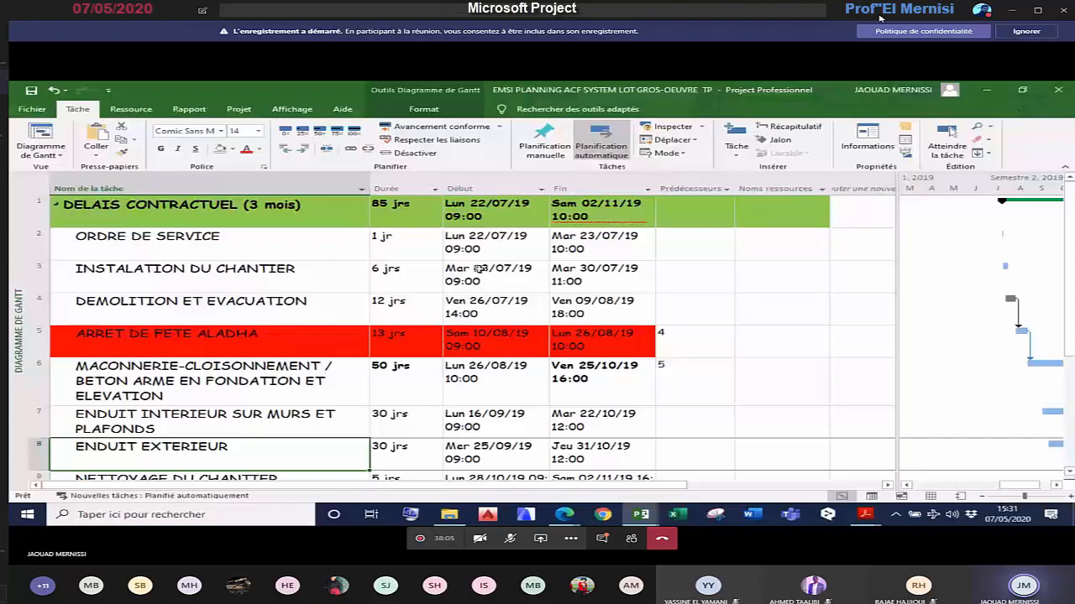
{"action": "left_click", "coordinate": [585, 216]}
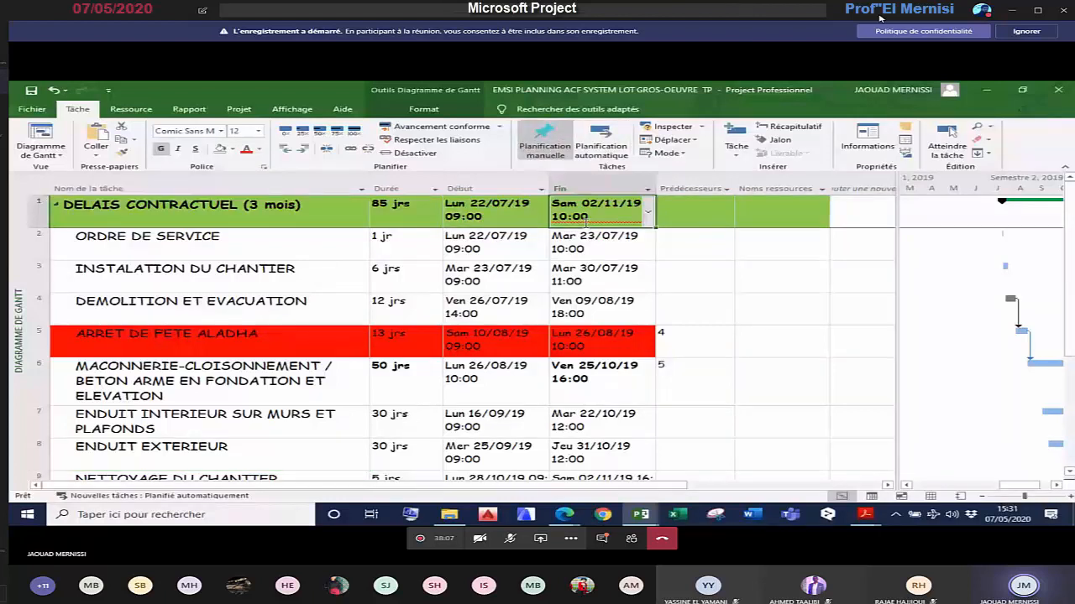
{"action": "left_click", "coordinate": [412, 390]}
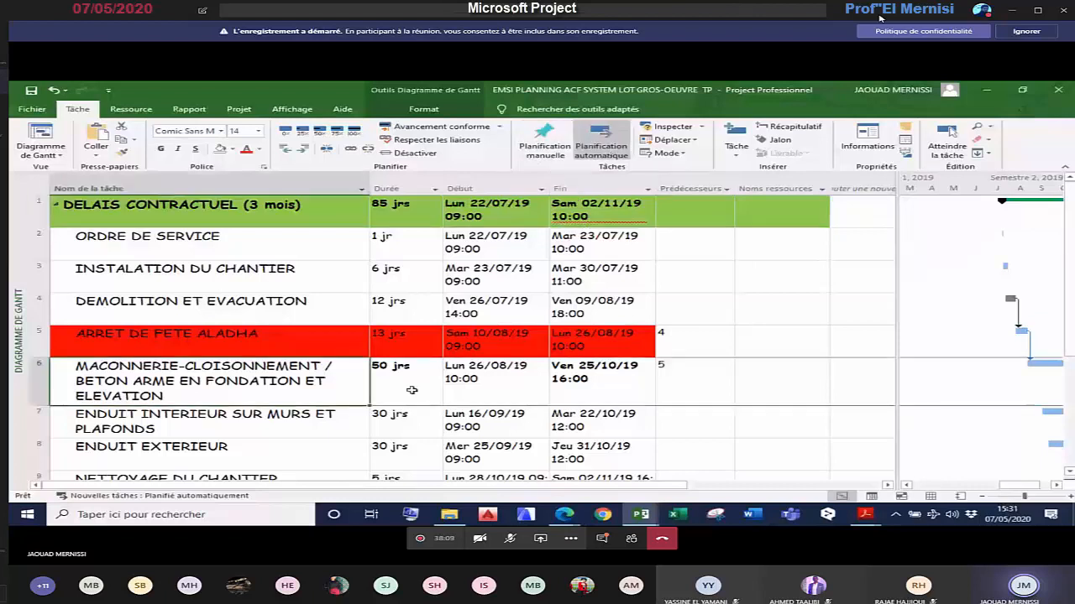
{"action": "left_click", "coordinate": [518, 395]}
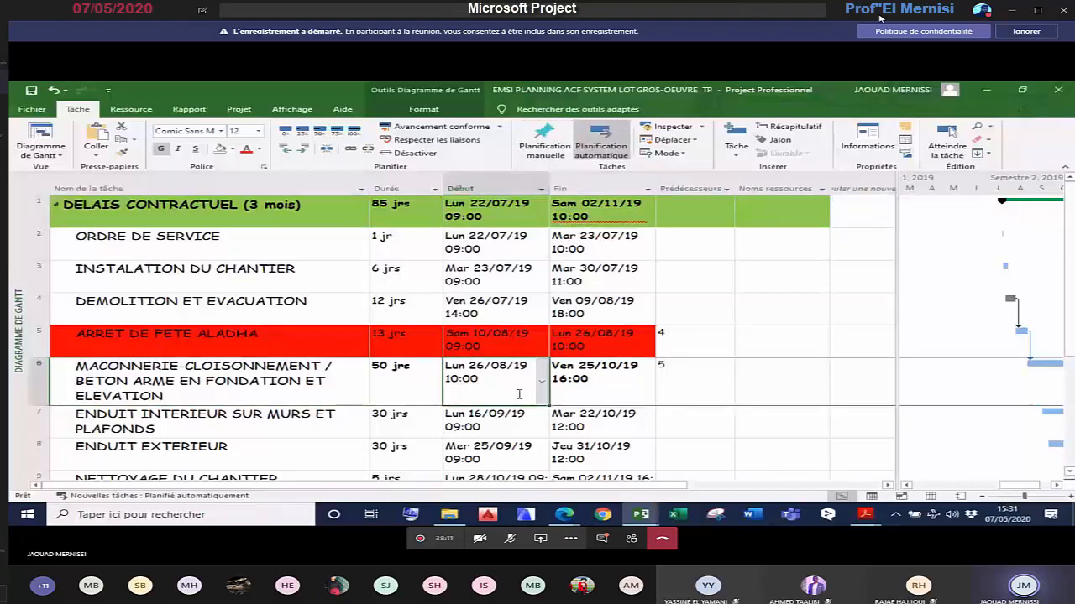
Step: Check the durations of ENDUIT INTERIEUR SUR MURS ET PLAFONDS and ENDUIT EXTERIEUR, and look through the planning down to NETTOYAGE DU CHANTIER
{"action": "left_click", "coordinate": [401, 424]}
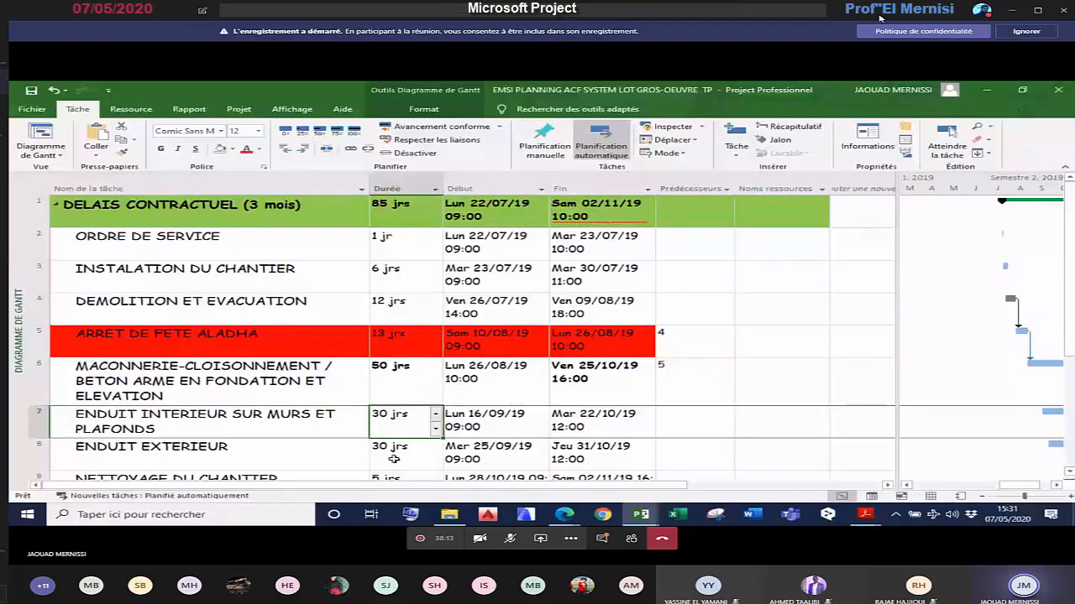
{"action": "left_click", "coordinate": [395, 458]}
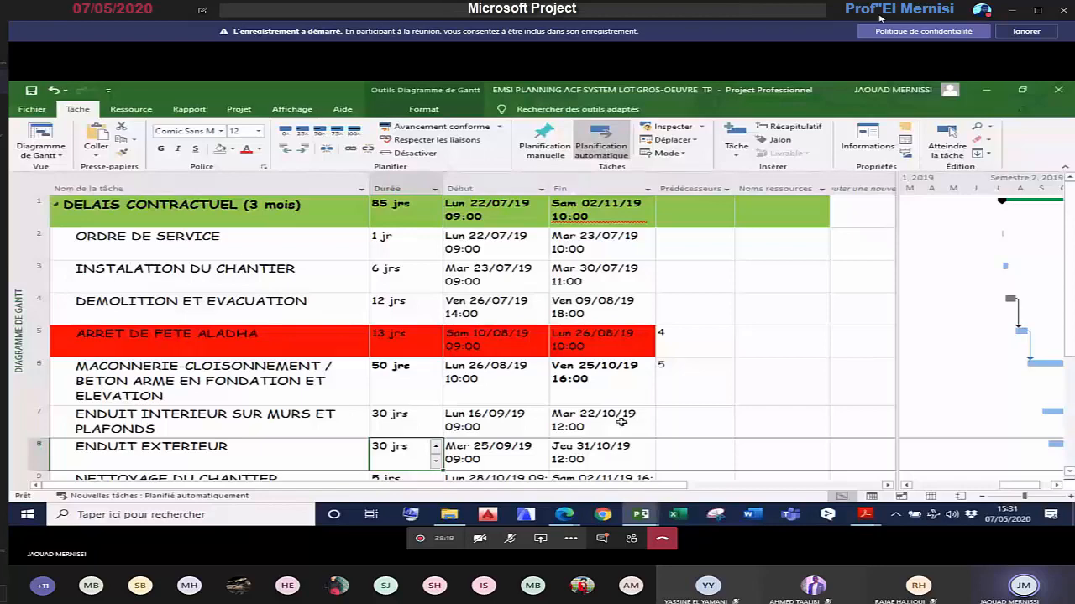
{"action": "scroll", "coordinate": [614, 409], "scroll_direction": "down", "scroll_amount": 1}
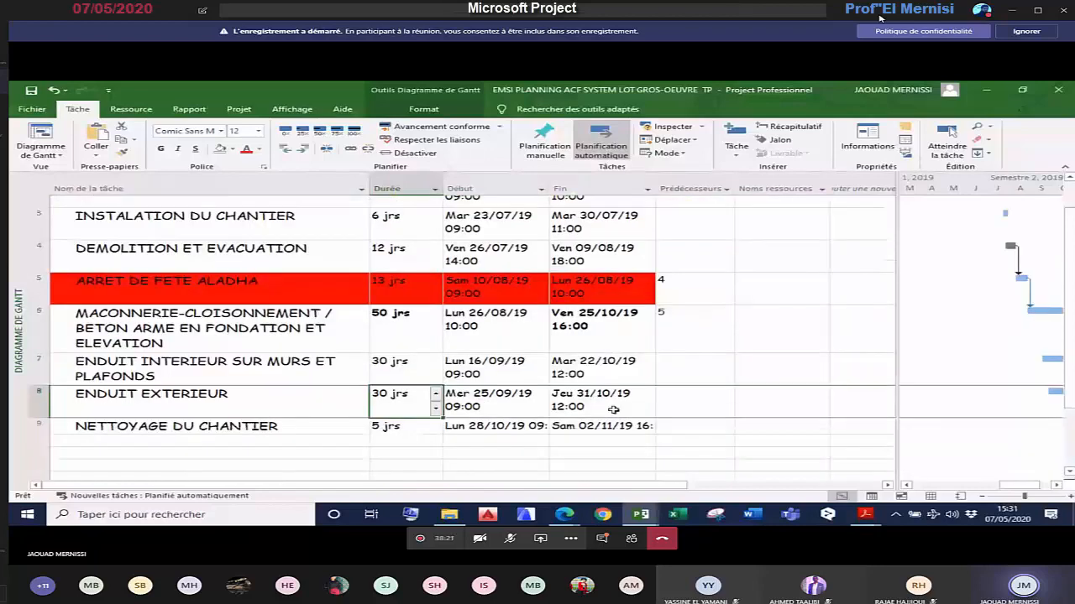
{"action": "scroll", "coordinate": [614, 410], "scroll_direction": "down", "scroll_amount": 1}
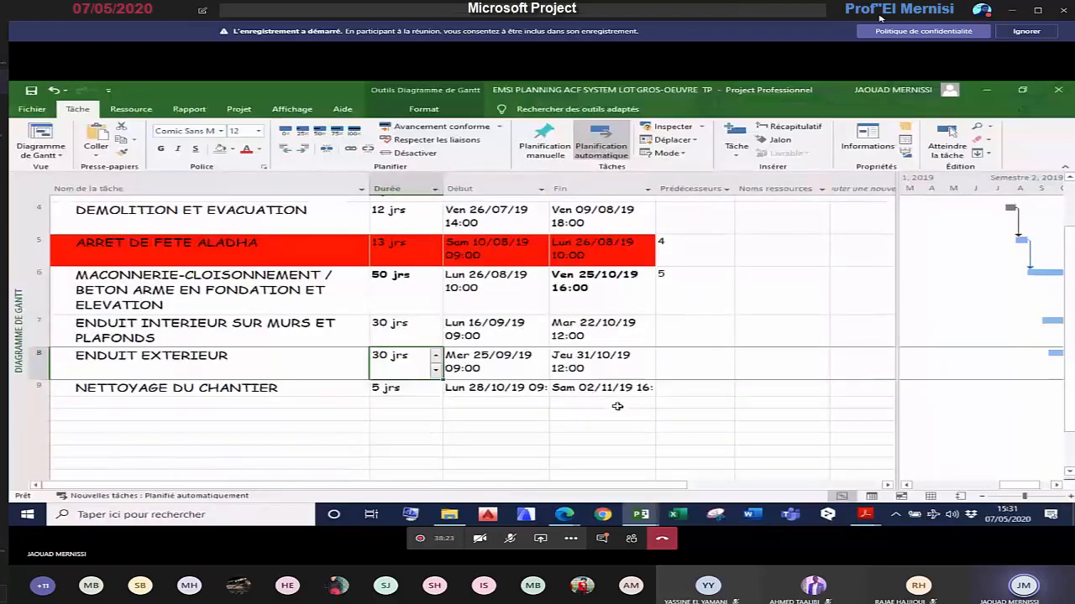
{"action": "scroll", "coordinate": [617, 406], "scroll_direction": "down", "scroll_amount": 1}
{"action": "scroll", "coordinate": [617, 406], "scroll_direction": "up", "scroll_amount": 3}
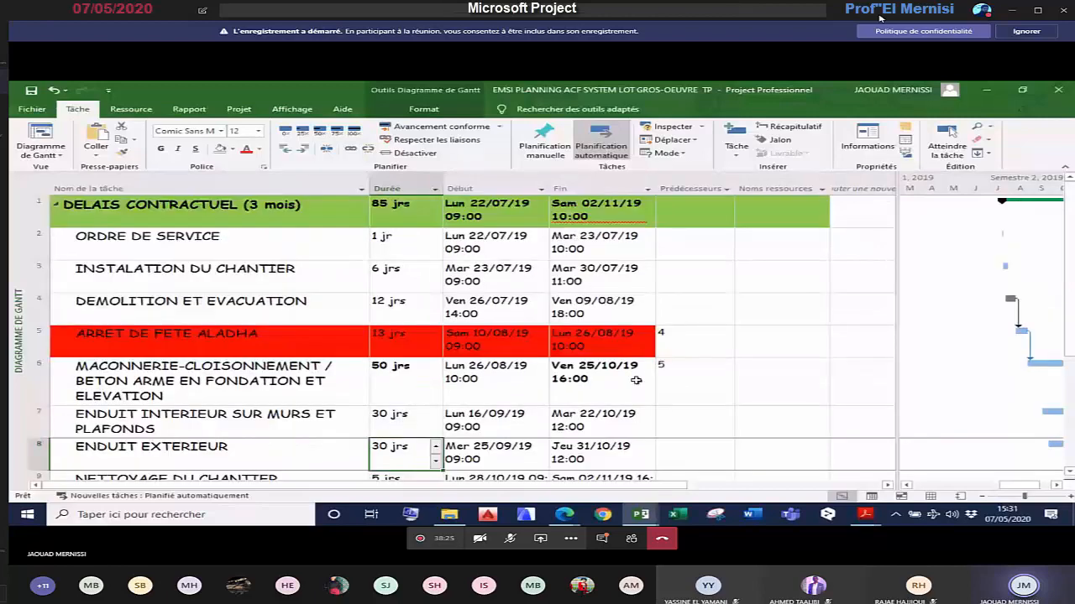
{"action": "scroll", "coordinate": [504, 377], "scroll_direction": "down", "scroll_amount": 8}
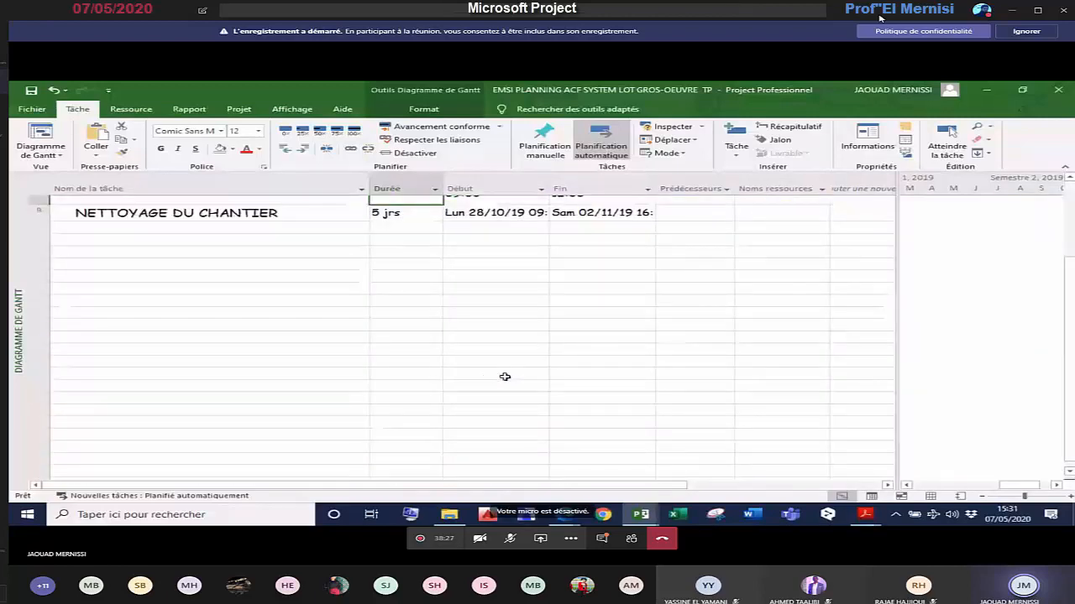
{"action": "scroll", "coordinate": [505, 377], "scroll_direction": "up", "scroll_amount": 8}
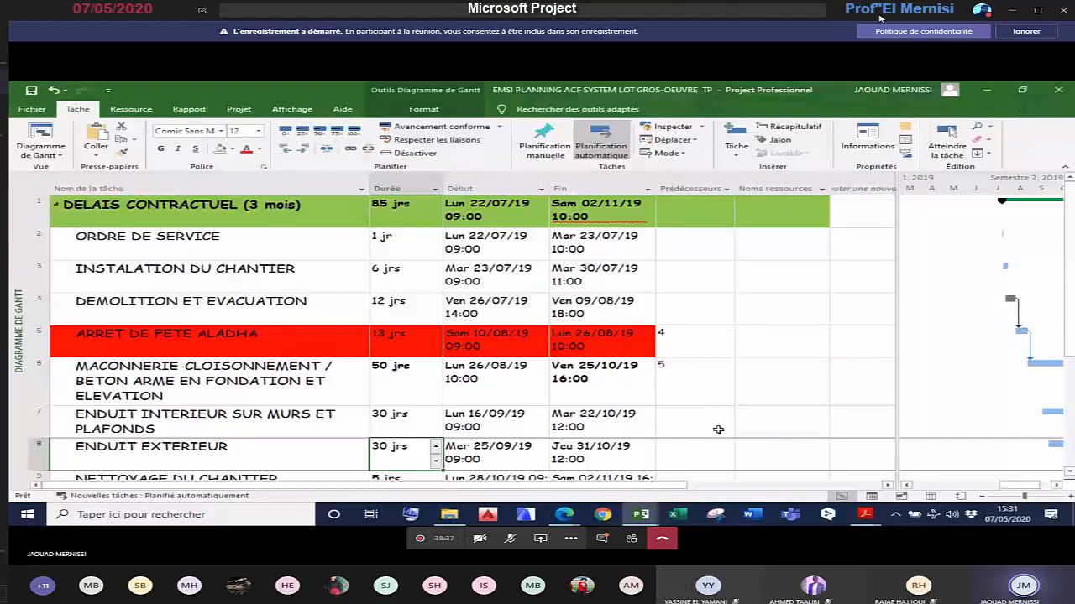
Step: Switch to the Correction Projet TP 4-4 Emsi 2020 project and review its structural tasks from Installation de chantier to Enduit terrasse
{"action": "mouse_move", "coordinate": [643, 518]}
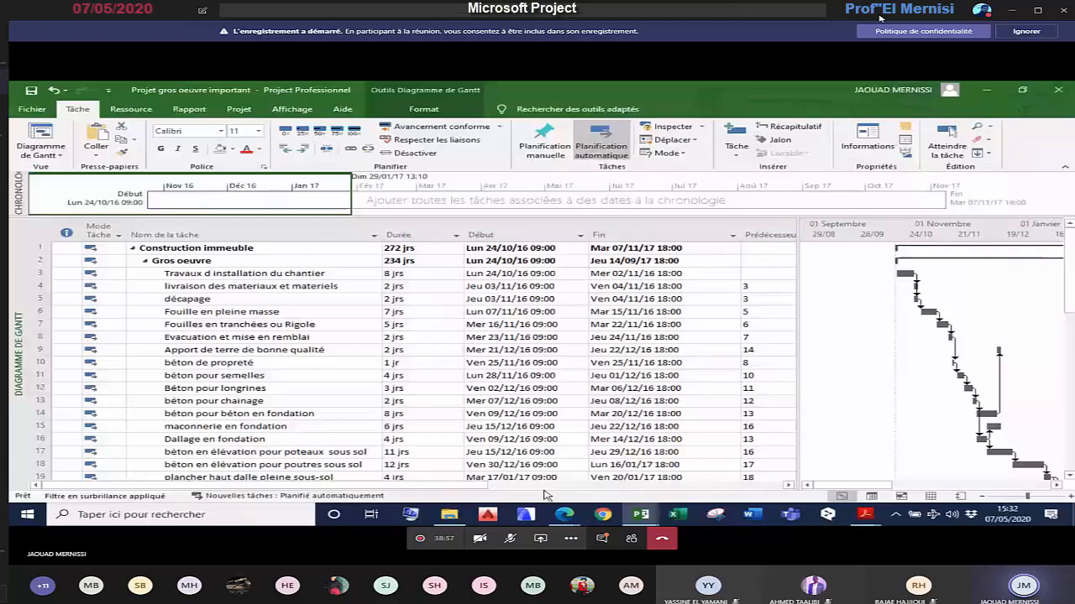
{"action": "left_click", "coordinate": [640, 515]}
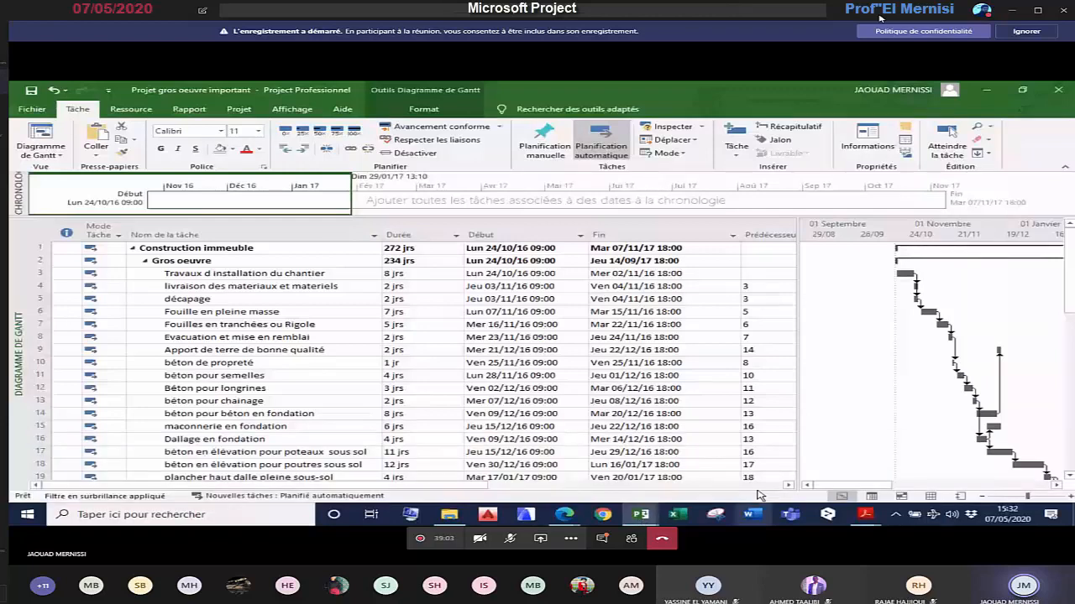
{"action": "mouse_move", "coordinate": [643, 521]}
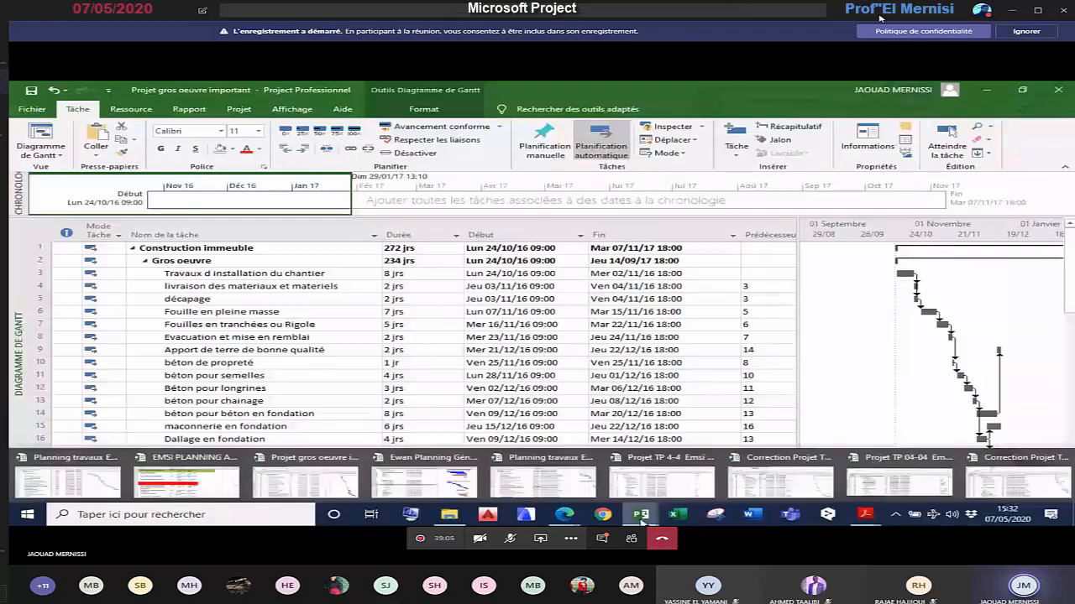
{"action": "left_click", "coordinate": [781, 482]}
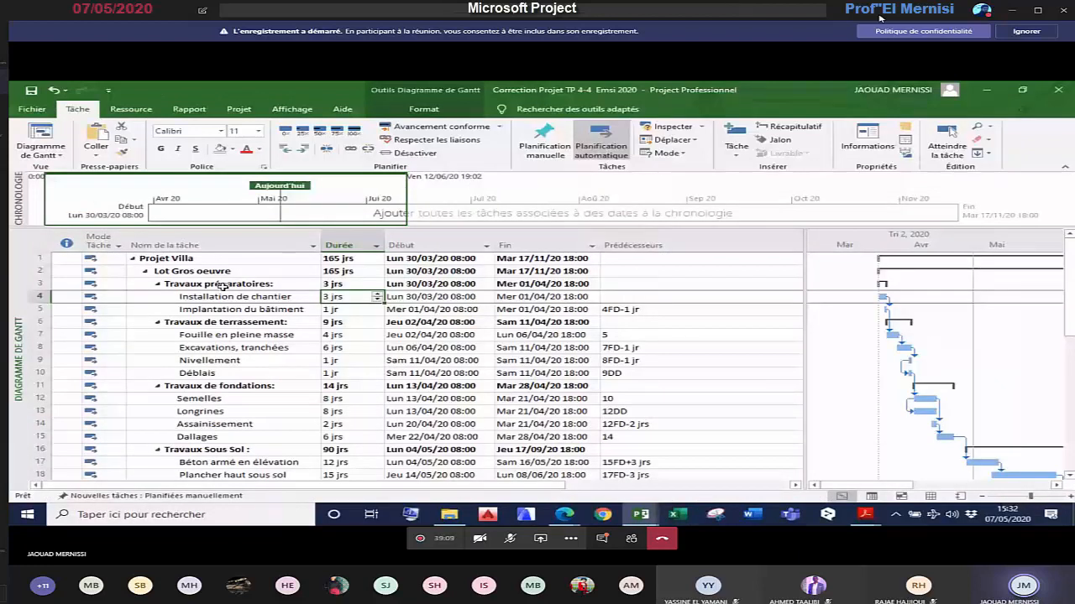
{"action": "left_click", "coordinate": [224, 296]}
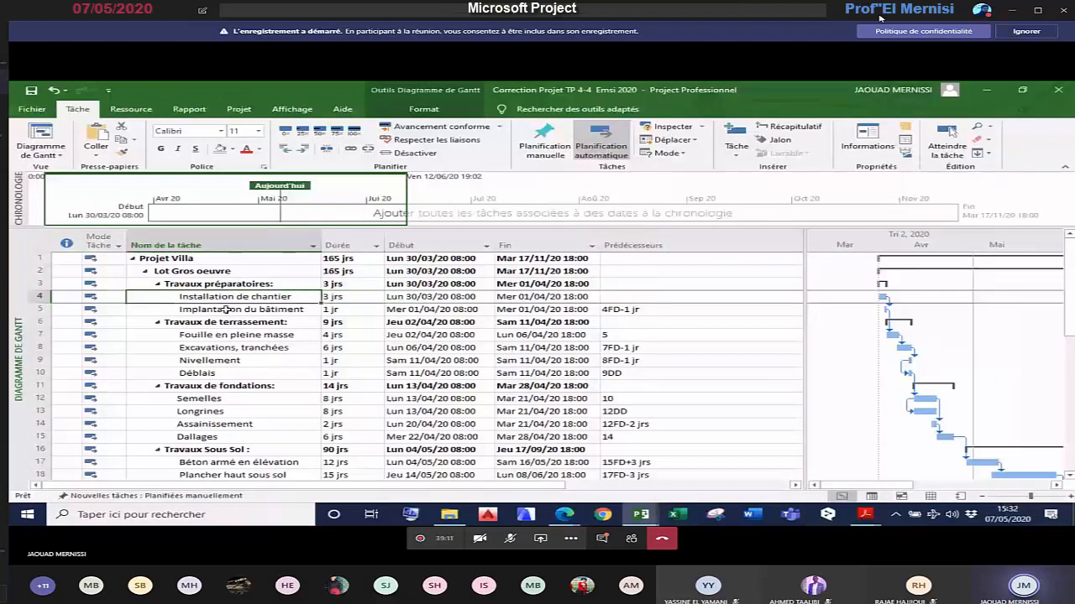
{"action": "left_click", "coordinate": [227, 309]}
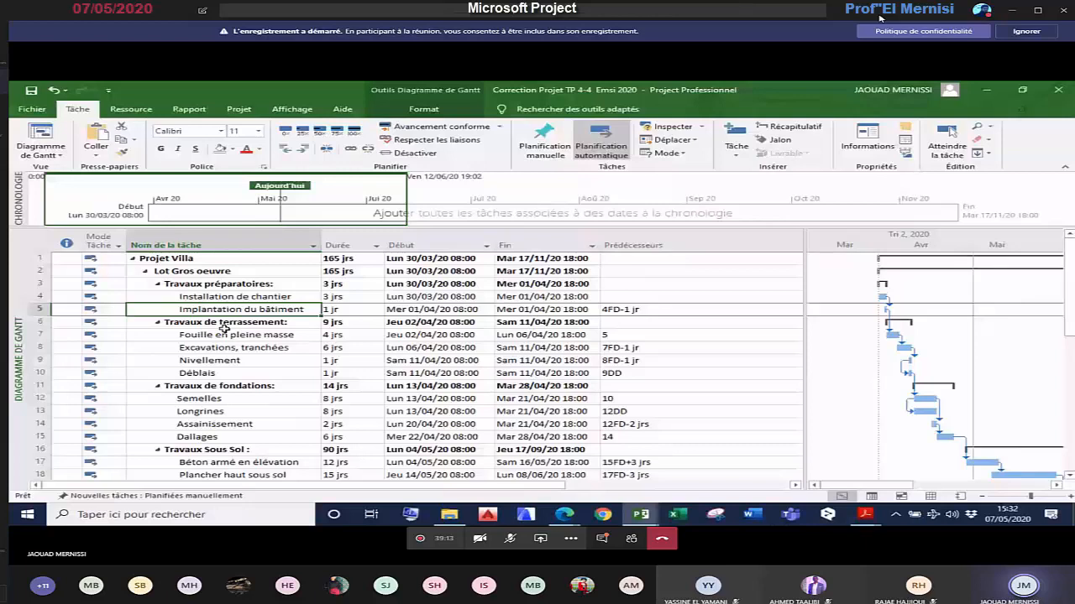
{"action": "left_click_drag", "start_coordinate": [224, 330], "coordinate": [218, 437]}
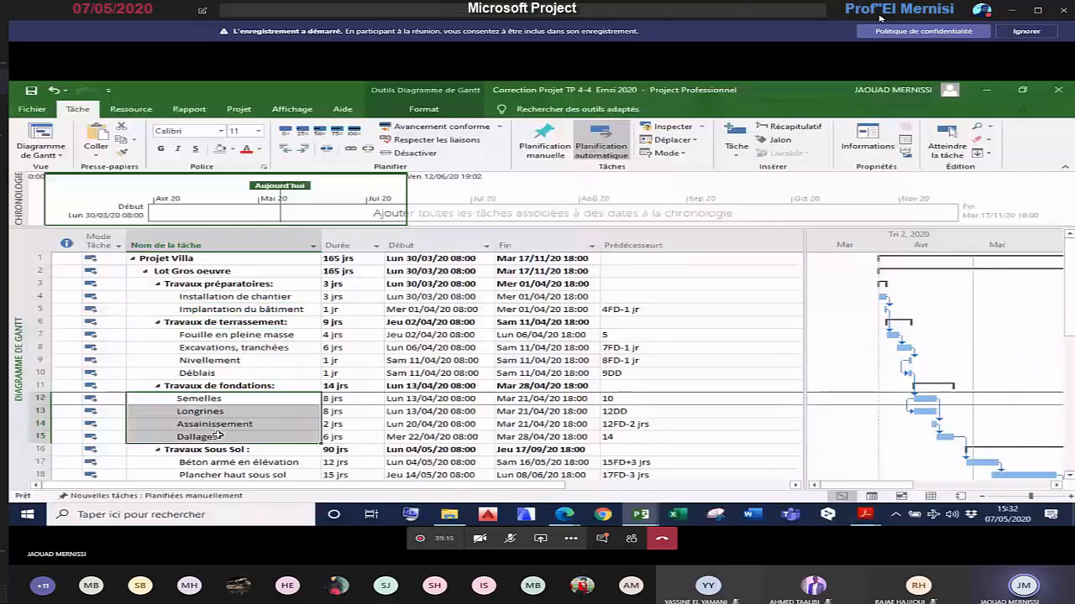
{"action": "scroll", "coordinate": [276, 419], "scroll_direction": "down", "scroll_amount": 9}
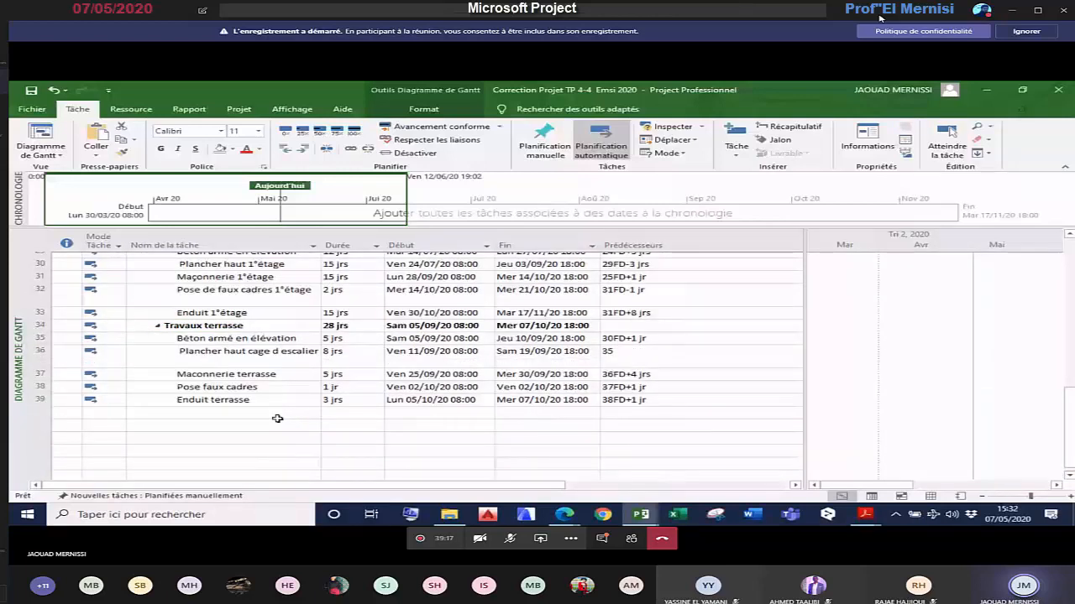
{"action": "scroll", "coordinate": [277, 418], "scroll_direction": "up", "scroll_amount": 9}
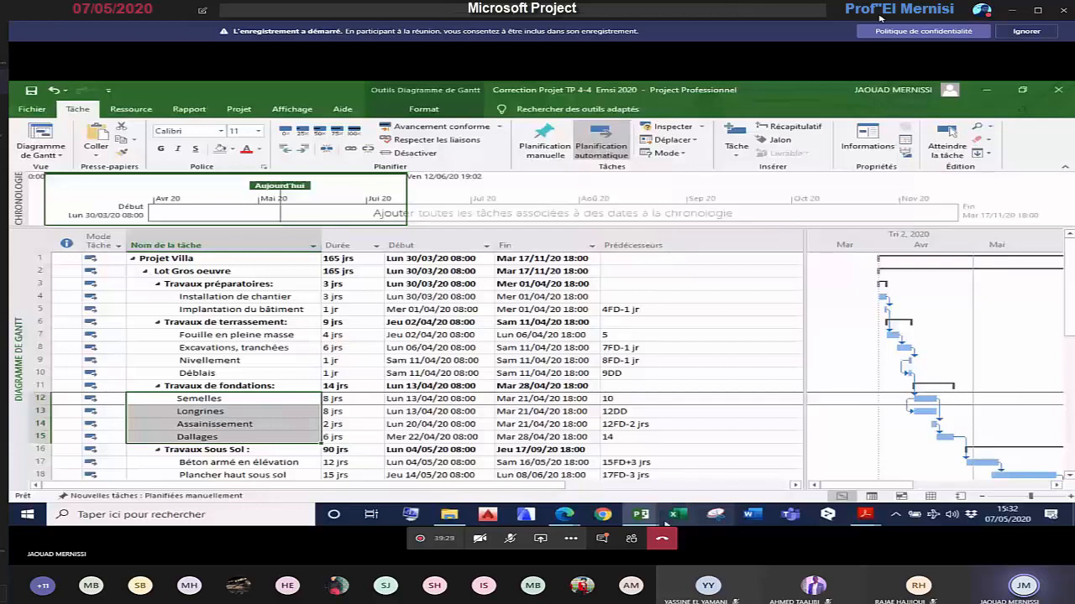
Step: Switch to the Projet gros oeuvre important project and examine its site installation, material delivery and earthwork tasks down to Apport de terre de bonne qualité
{"action": "left_click", "coordinate": [643, 515]}
{"action": "left_click", "coordinate": [295, 453]}
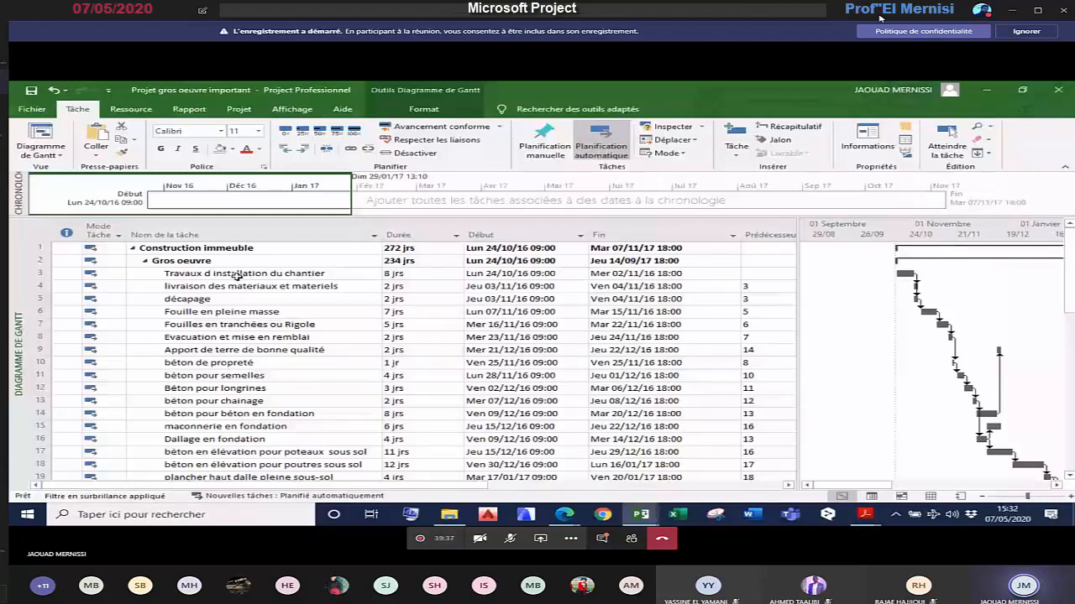
{"action": "left_click", "coordinate": [248, 272]}
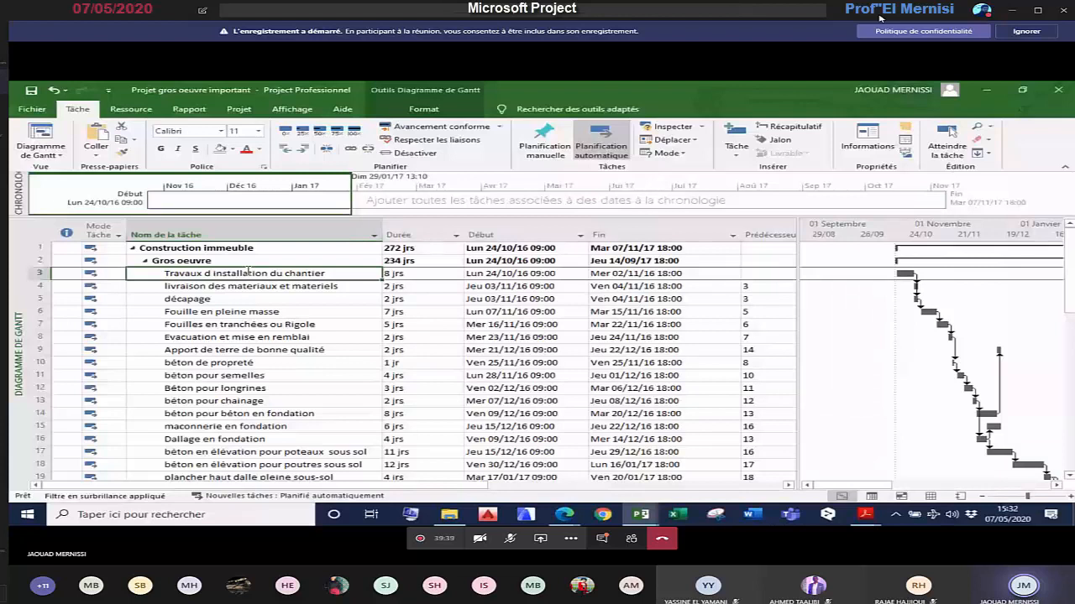
{"action": "left_click", "coordinate": [229, 286]}
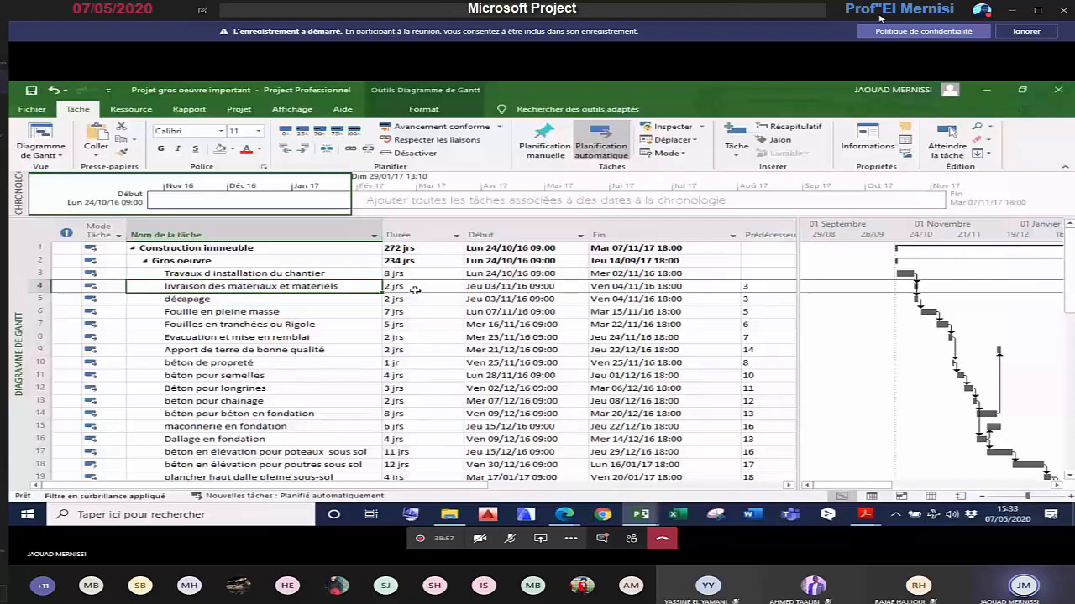
{"action": "left_click", "coordinate": [313, 287]}
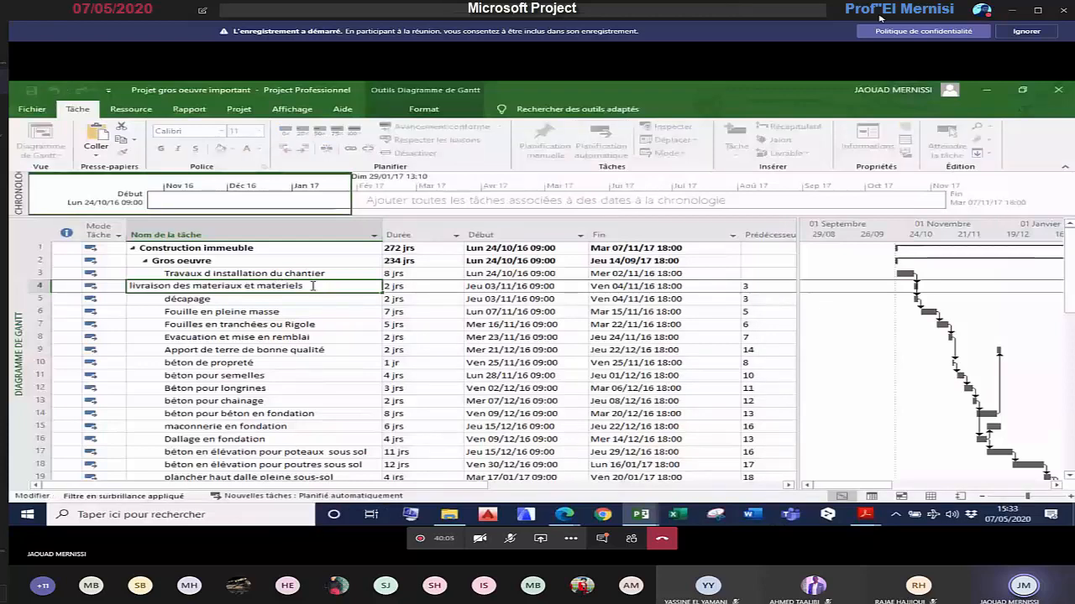
{"action": "left_click", "coordinate": [256, 312]}
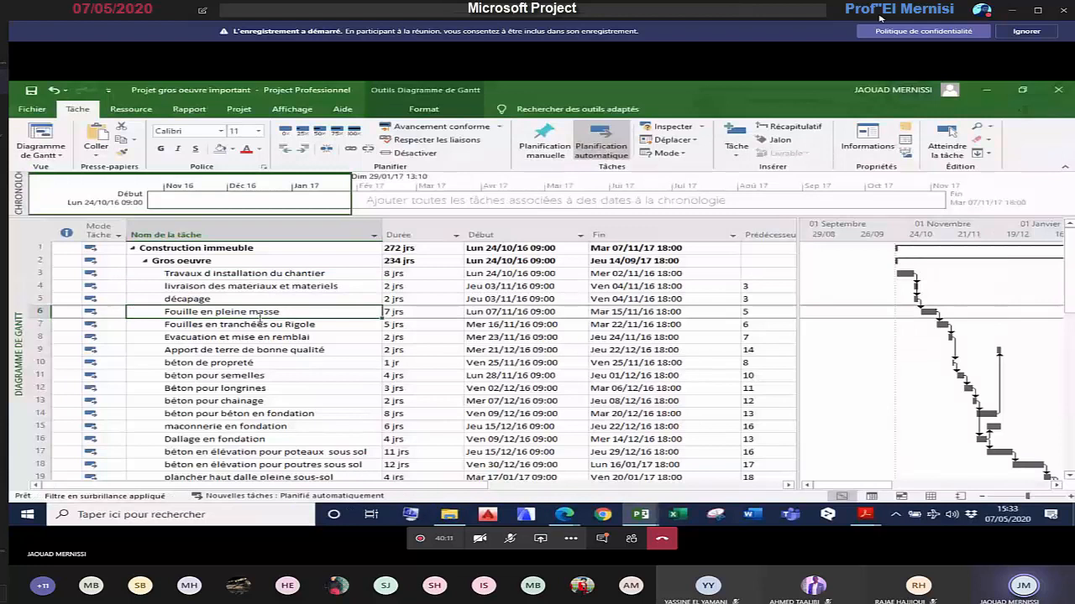
{"action": "left_click", "coordinate": [264, 325]}
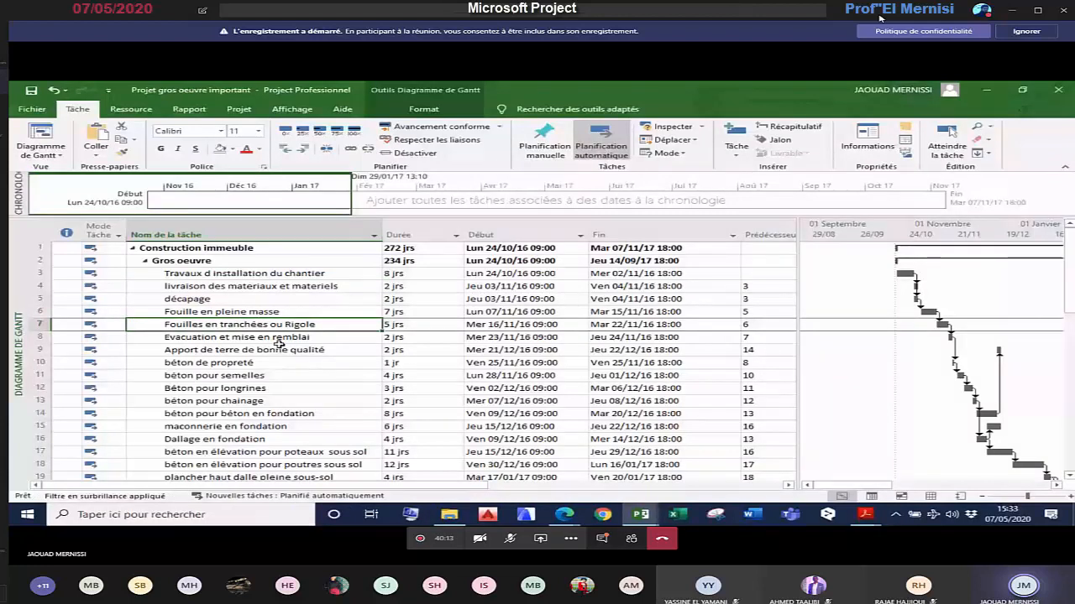
{"action": "left_click", "coordinate": [341, 339]}
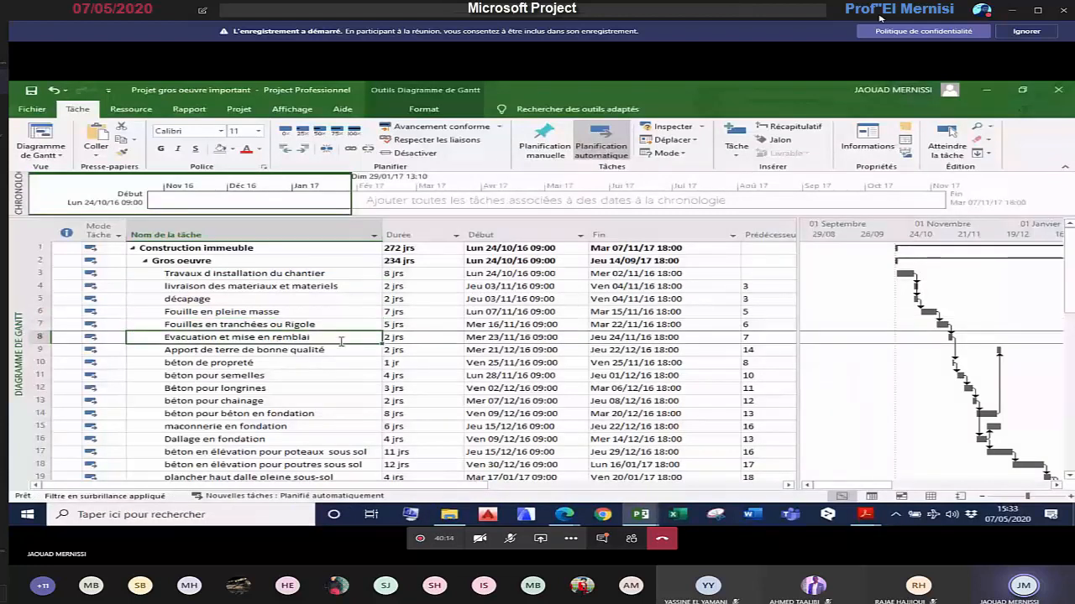
{"action": "left_click", "coordinate": [339, 350]}
Step: Go through the foundation tasks from béton de propreté to Dallage en fondation, including semelles, longrines and chainage
{"action": "left_click", "coordinate": [296, 363]}
{"action": "left_click", "coordinate": [261, 377]}
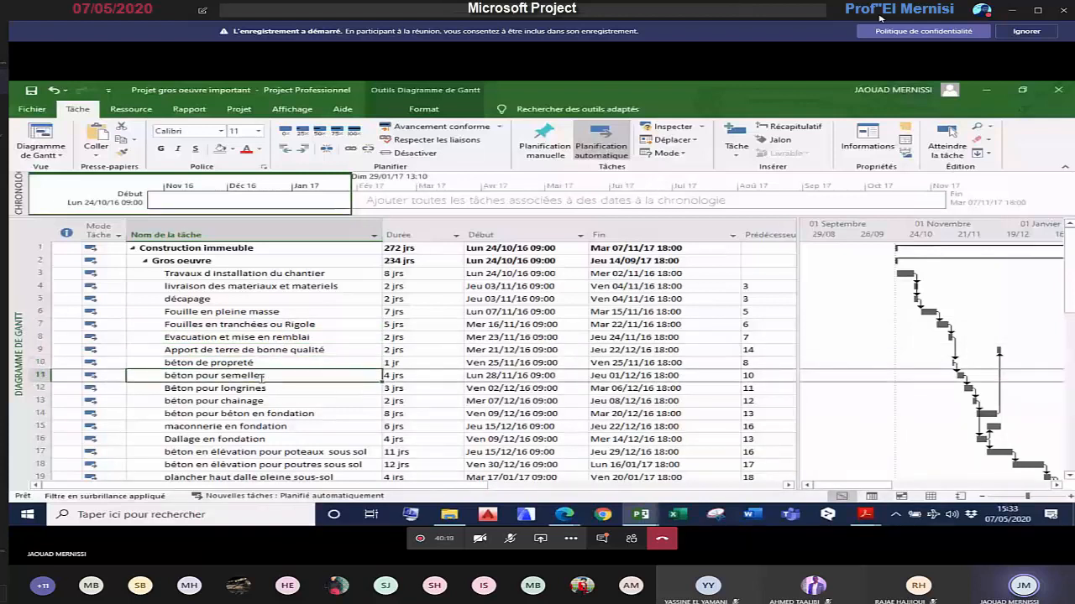
{"action": "left_click", "coordinate": [264, 388]}
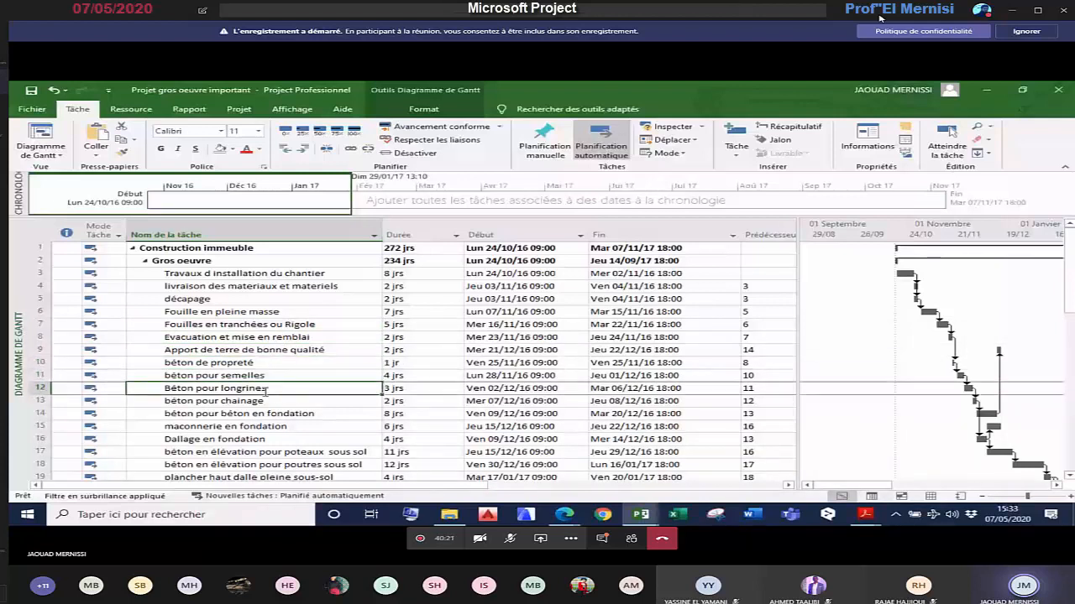
{"action": "left_click", "coordinate": [261, 402]}
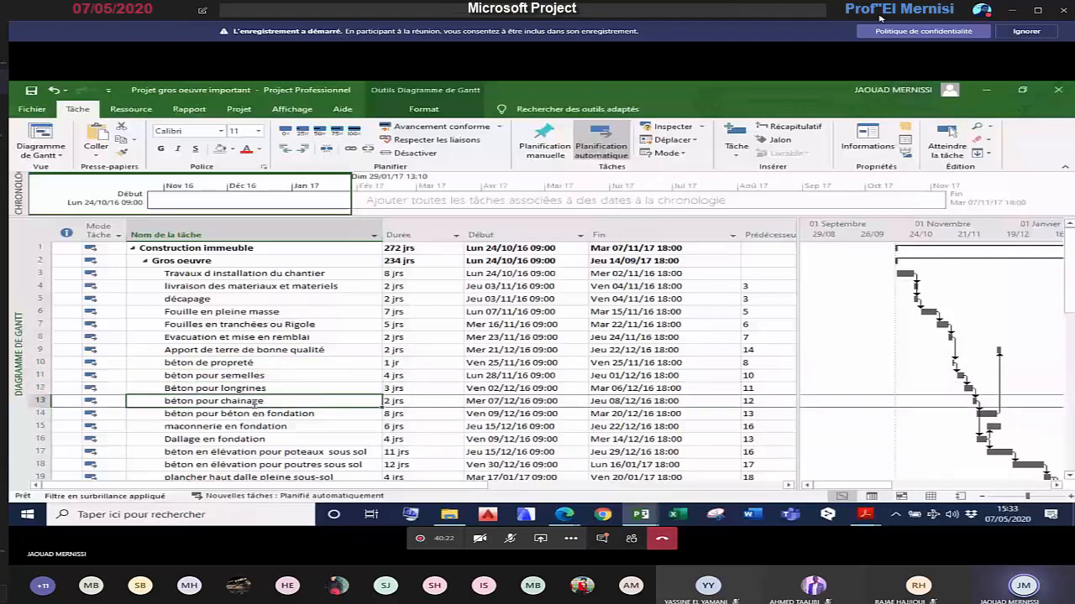
{"action": "left_click", "coordinate": [281, 415]}
{"action": "scroll", "coordinate": [281, 415], "scroll_direction": "down", "scroll_amount": 2}
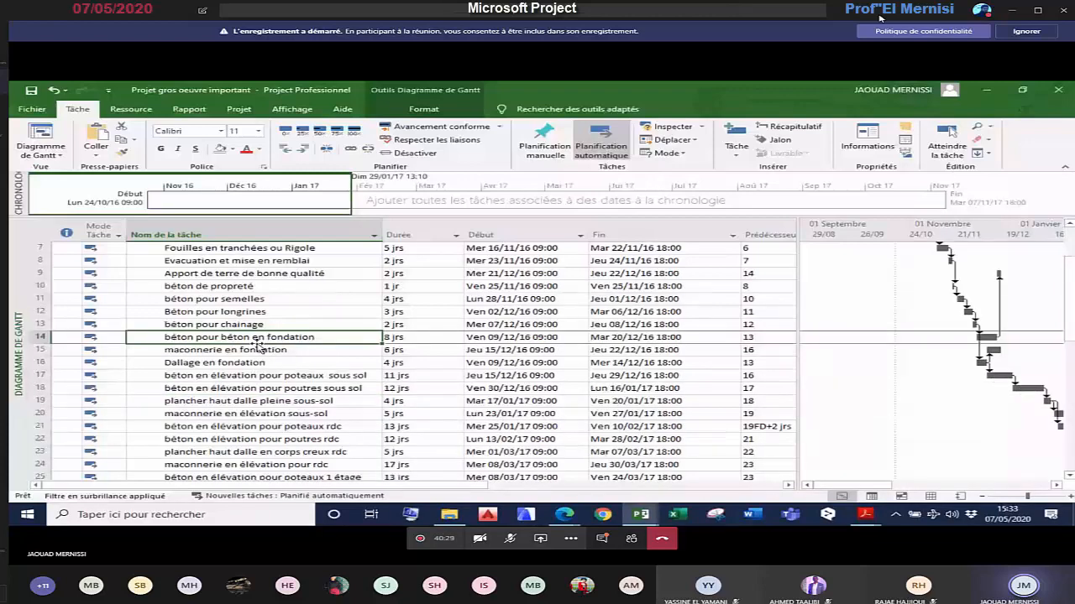
{"action": "left_click", "coordinate": [248, 363]}
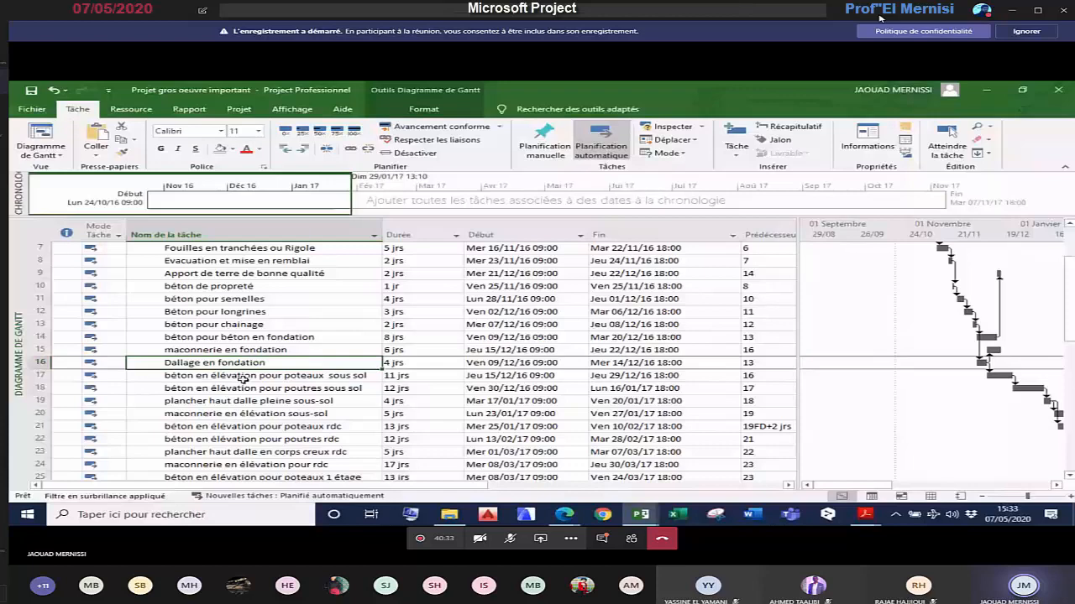
Step: Go through the sous-sol tasks: concrete for poteaux and poutres, plancher haut dalle pleine and maconnerie en élévation
{"action": "left_click", "coordinate": [247, 376]}
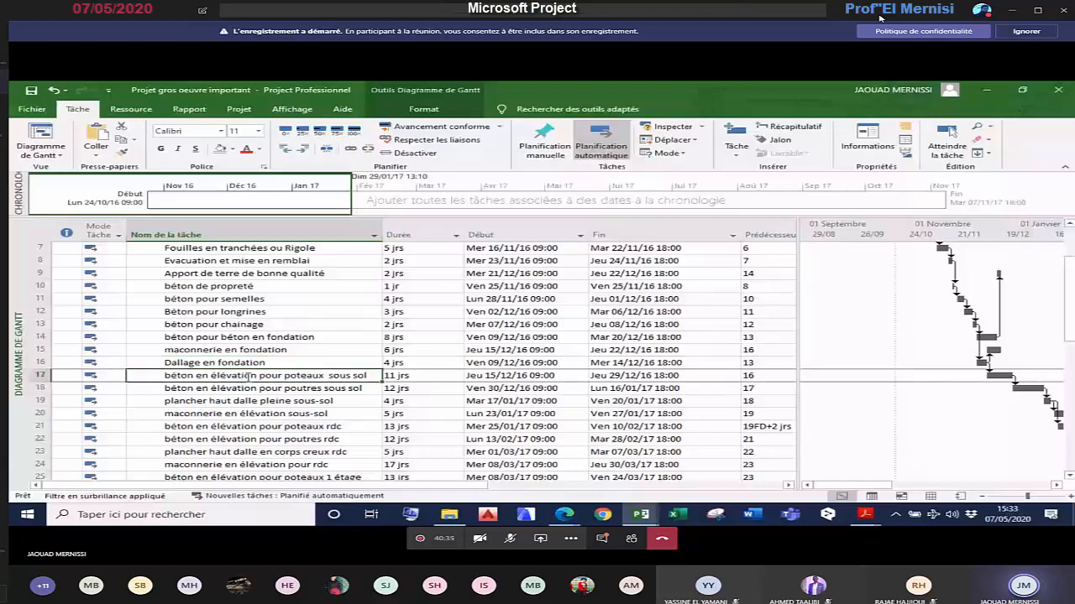
{"action": "left_click", "coordinate": [250, 389]}
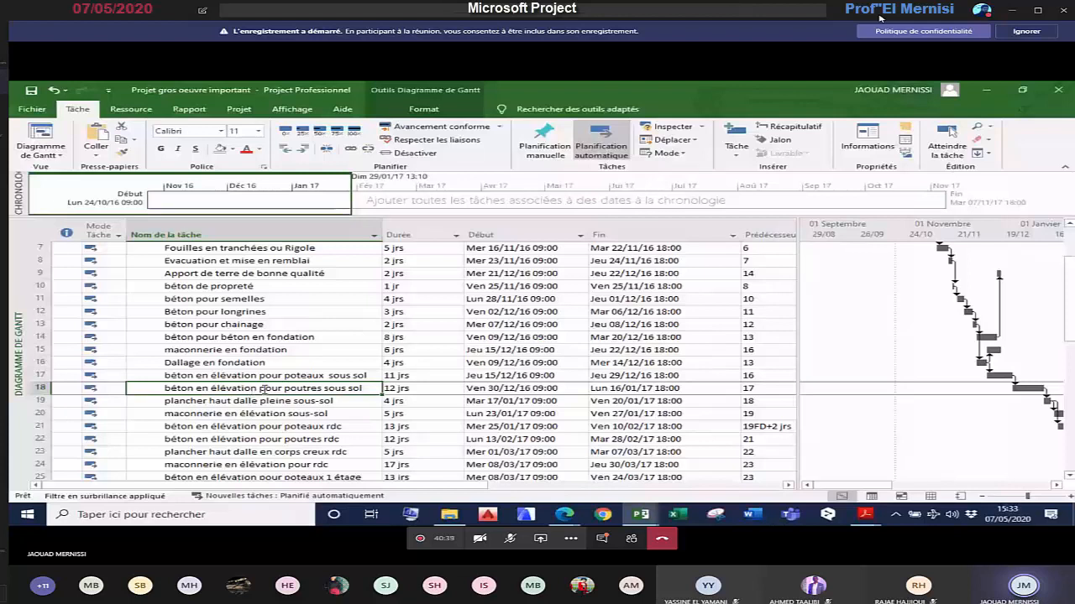
{"action": "left_click", "coordinate": [262, 401]}
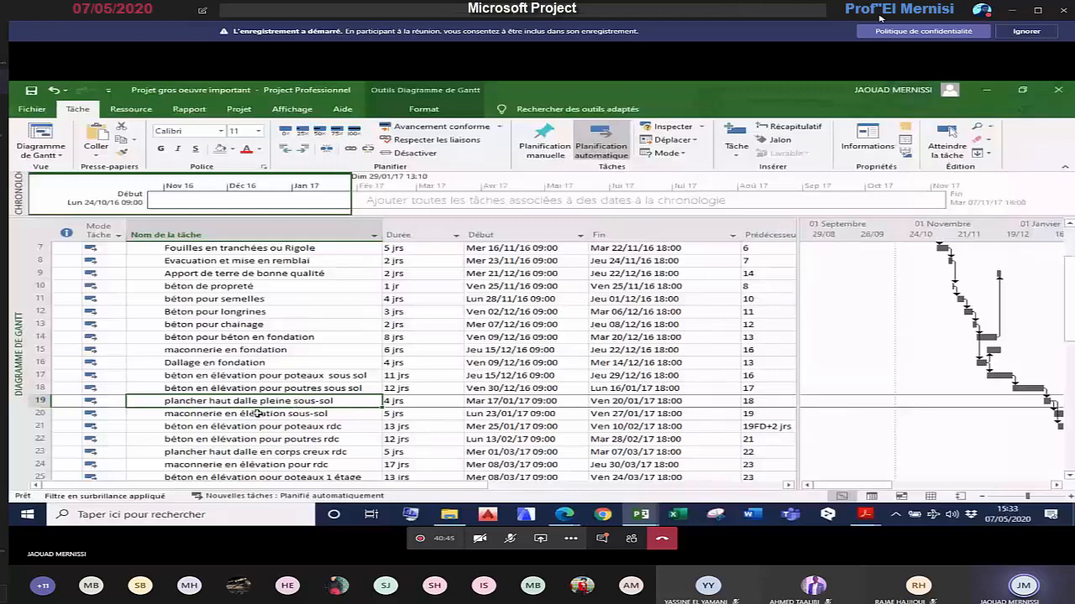
{"action": "scroll", "coordinate": [257, 414], "scroll_direction": "down", "scroll_amount": 1}
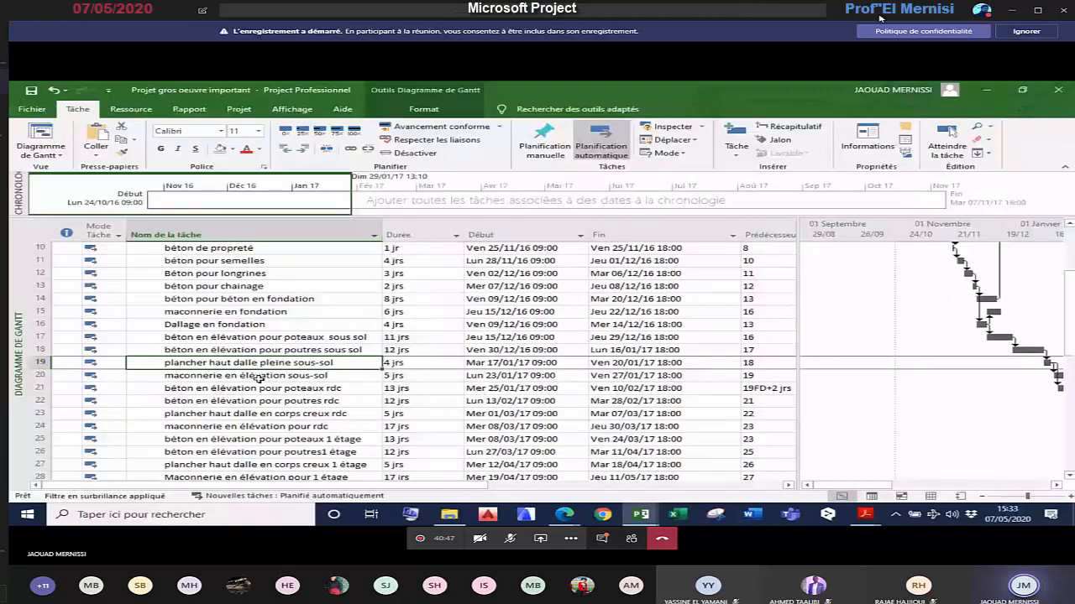
{"action": "left_click", "coordinate": [258, 377]}
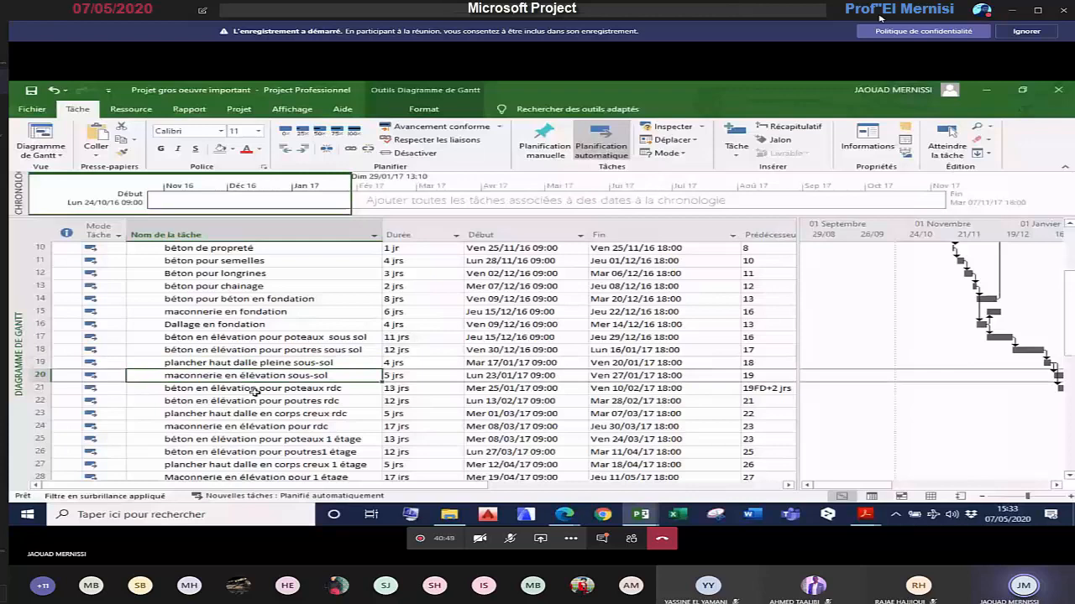
Step: Go through the rdc tasks for poutres, plancher haut en corps creux and maconnerie, up to béton pour poteaux 1 étage
{"action": "left_click", "coordinate": [278, 403]}
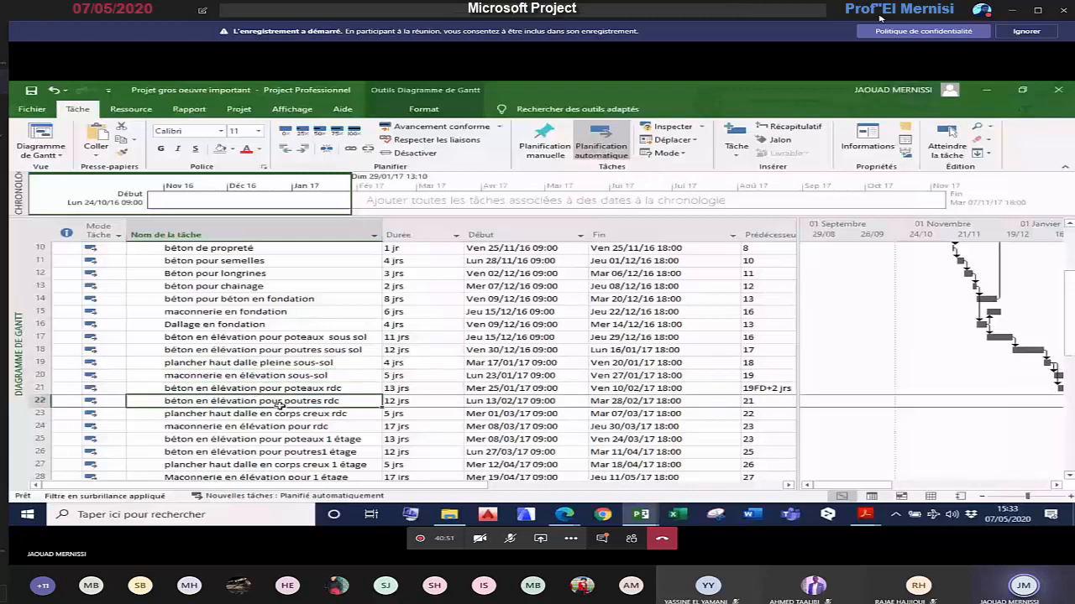
{"action": "left_click", "coordinate": [289, 414]}
{"action": "scroll", "coordinate": [293, 424], "scroll_direction": "down", "scroll_amount": 1}
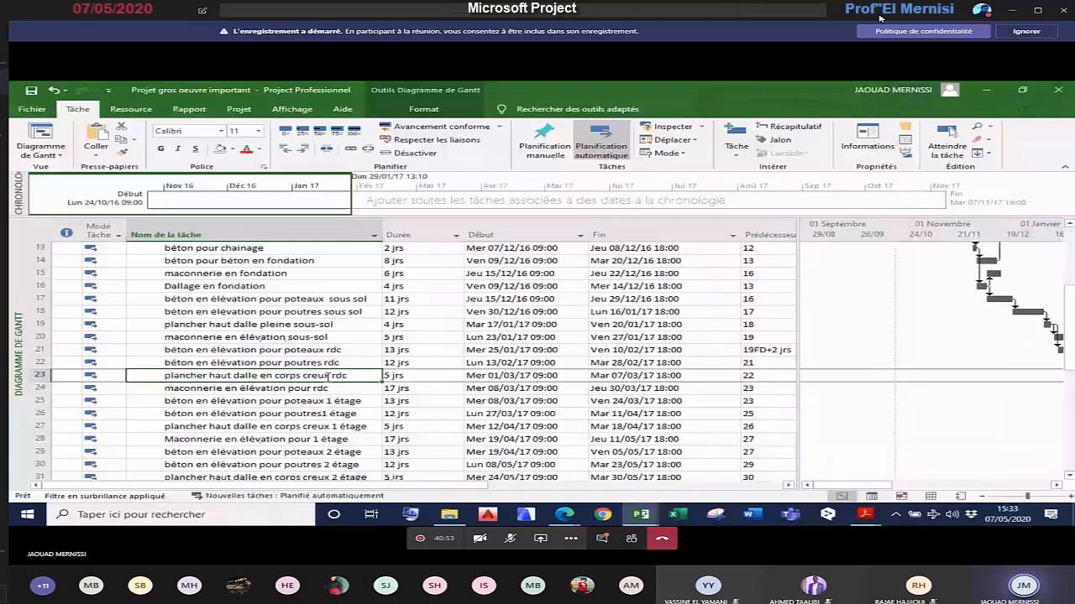
{"action": "left_click", "coordinate": [296, 388]}
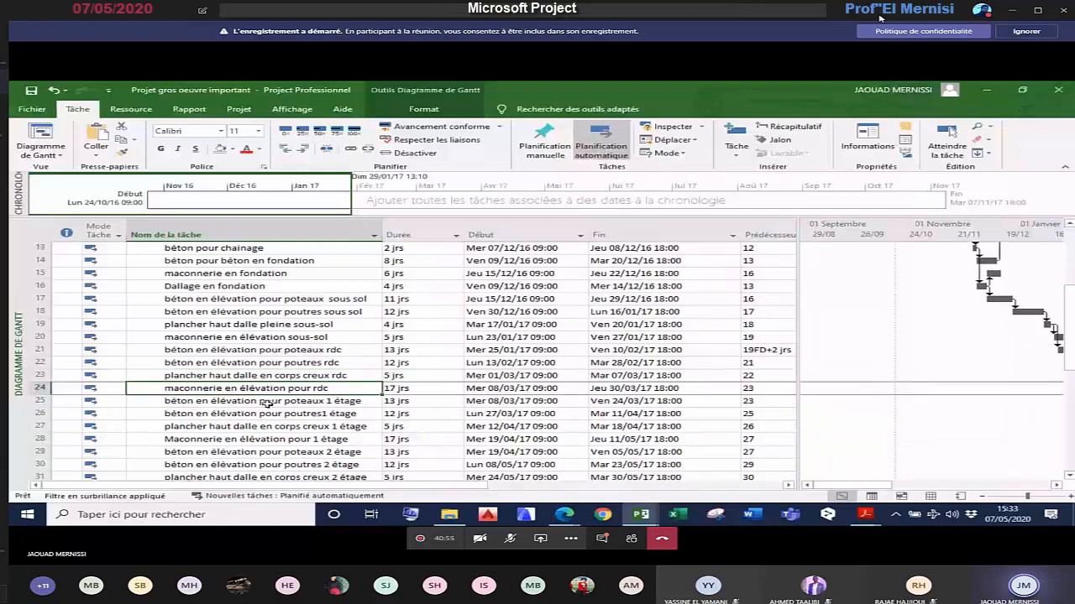
{"action": "left_click", "coordinate": [267, 402]}
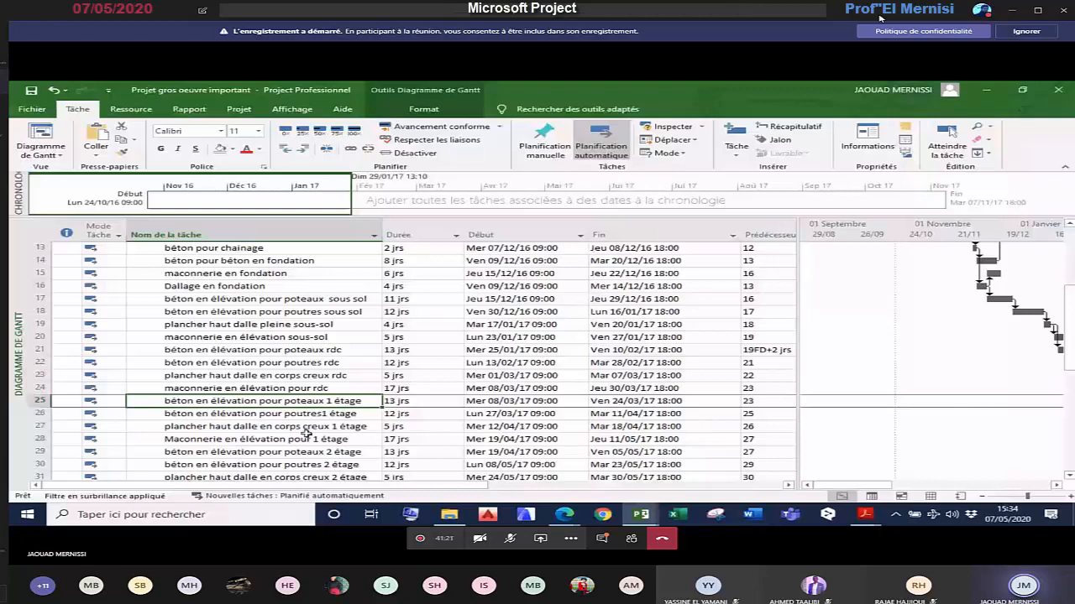
Step: Skim the repeating poteaux, poutres, plancher and maconnerie tasks up to 4 étage and compare them with the start of Gros oeuvre
{"action": "scroll", "coordinate": [307, 431], "scroll_direction": "down", "scroll_amount": 4}
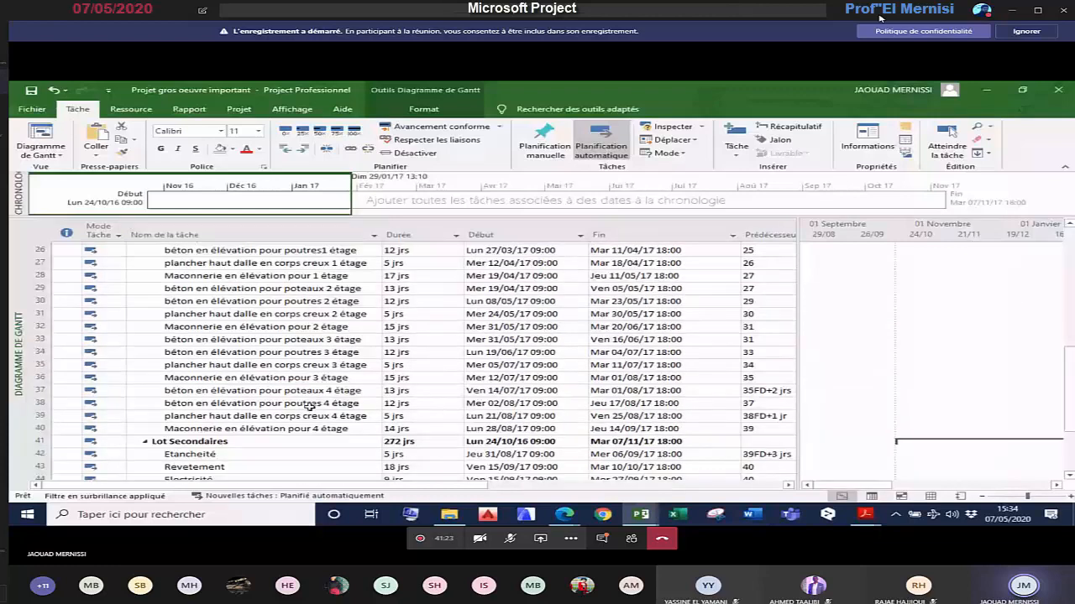
{"action": "scroll", "coordinate": [308, 395], "scroll_direction": "up", "scroll_amount": 6}
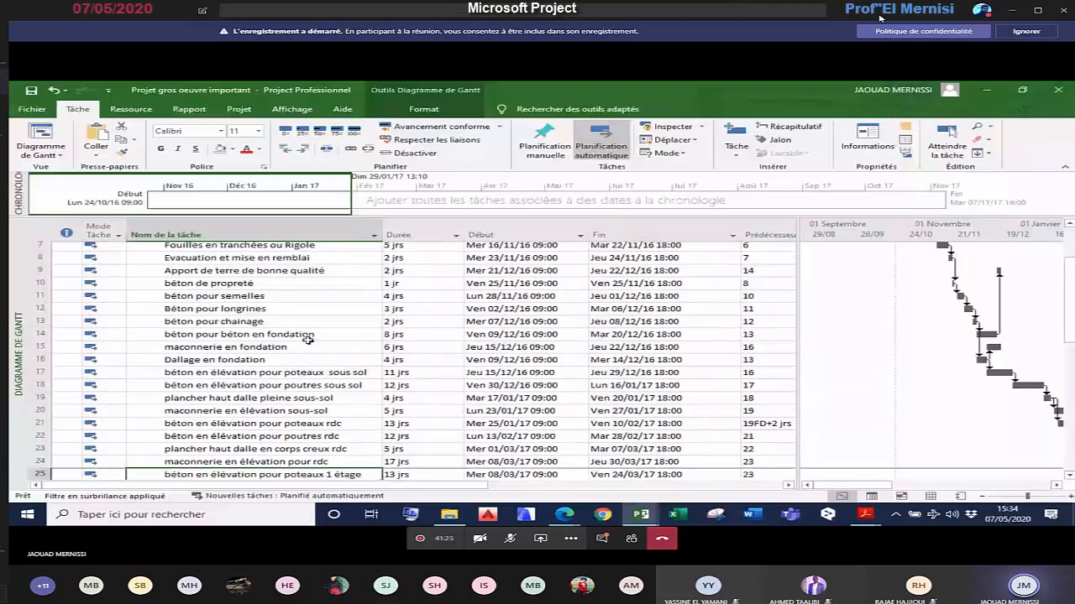
{"action": "scroll", "coordinate": [308, 340], "scroll_direction": "up", "scroll_amount": 2}
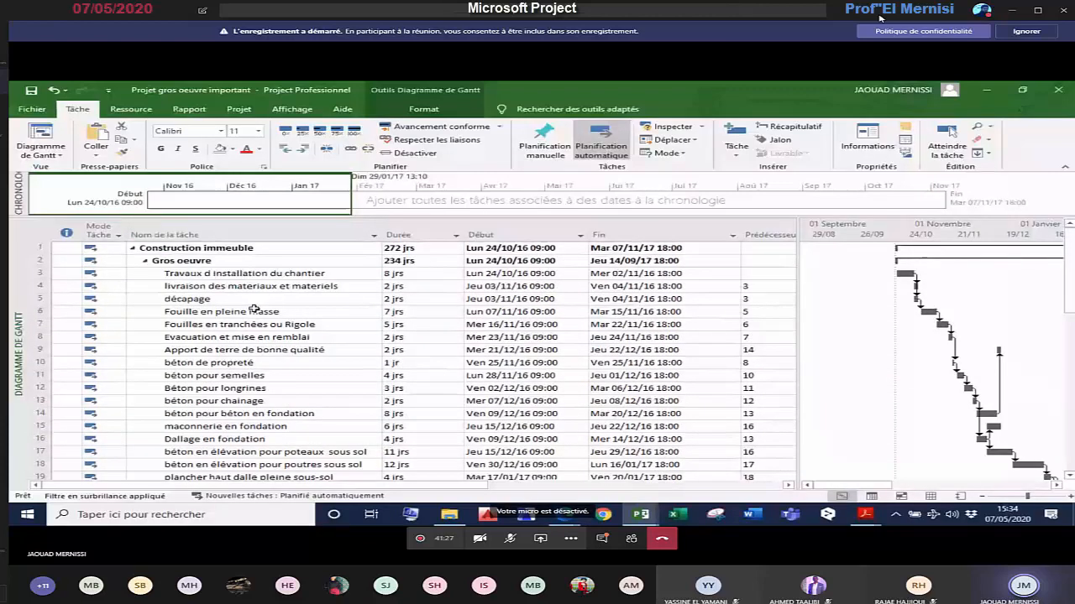
{"action": "scroll", "coordinate": [228, 289], "scroll_direction": "down", "scroll_amount": 6}
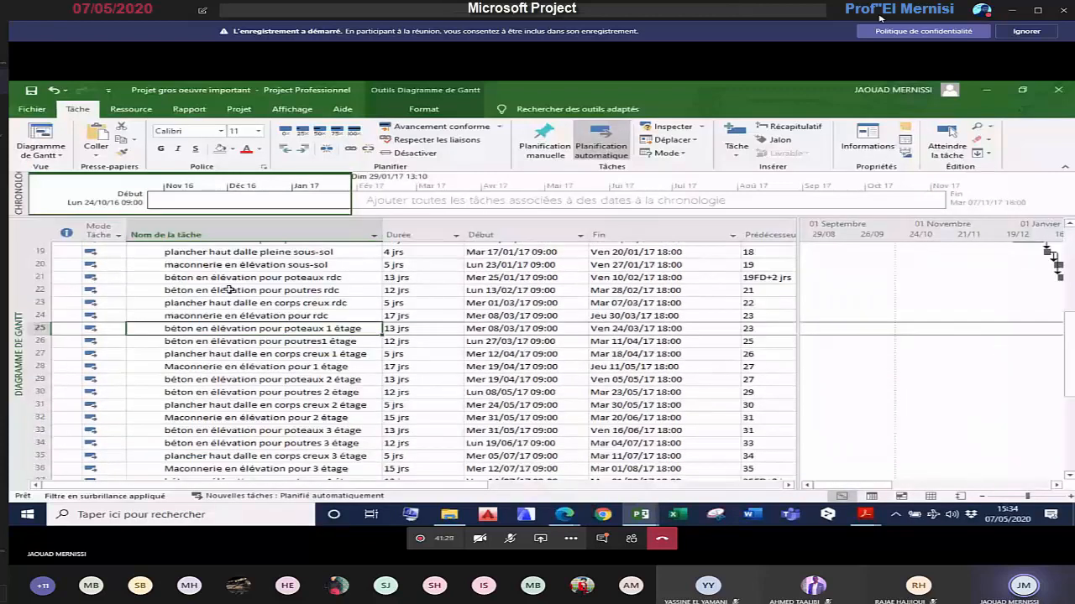
Step: Examine the Lot Secondaires tasks, including Electricité, Staff, Menuiserie and Peinture
{"action": "scroll", "coordinate": [235, 295], "scroll_direction": "down", "scroll_amount": 7}
{"action": "left_click", "coordinate": [240, 300]}
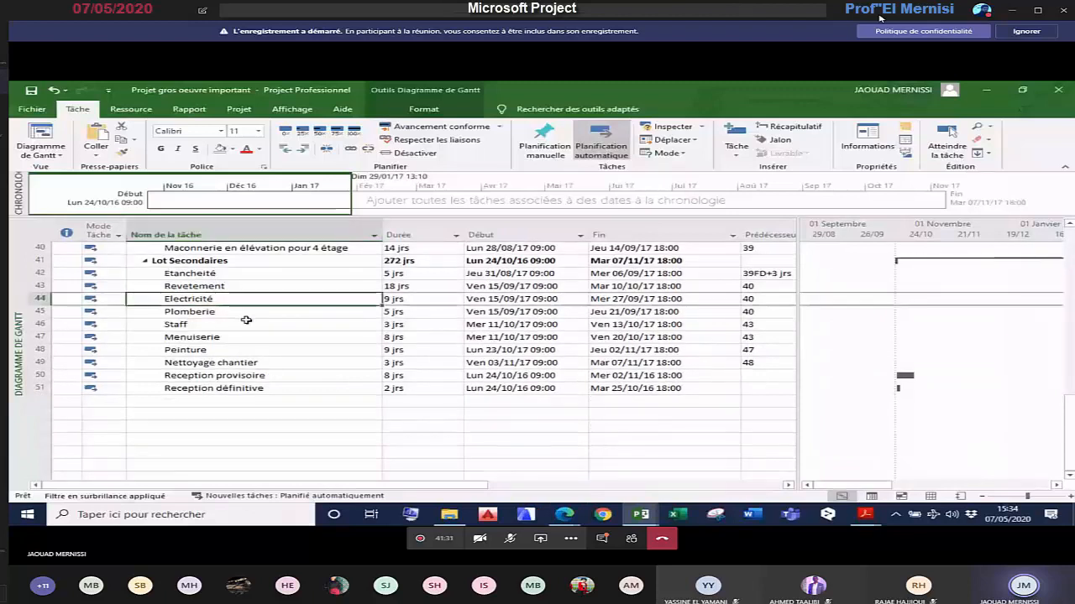
{"action": "left_click", "coordinate": [242, 324]}
{"action": "left_click_drag", "start_coordinate": [242, 338], "coordinate": [244, 350]}
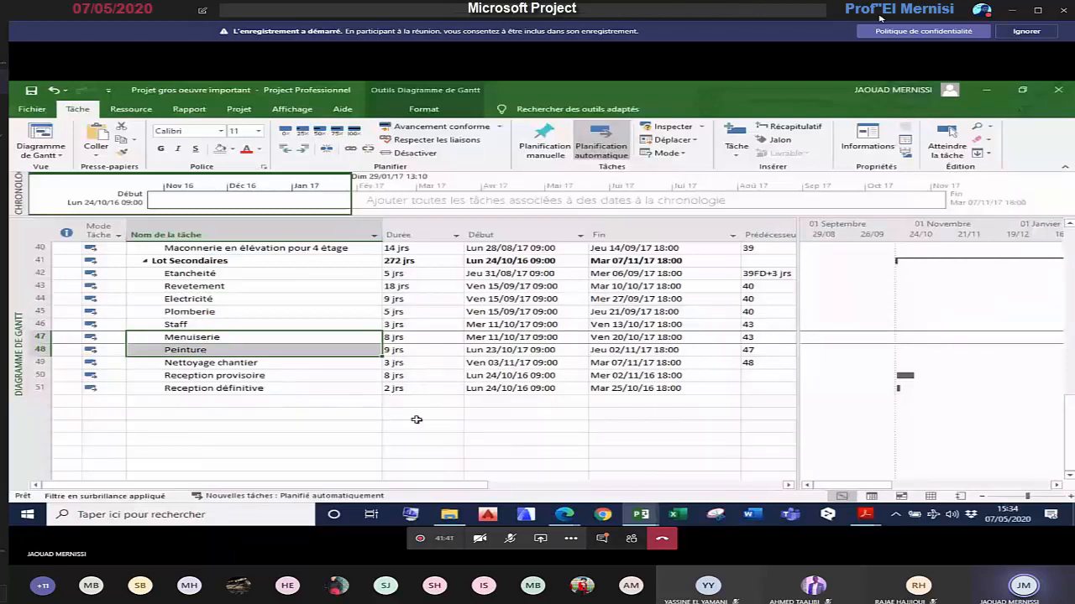
Step: Switch to the Planning travaux EMSI du 12_10_19 project, hide its % achevé column and widen the table to show Prédécesseurs
{"action": "mouse_move", "coordinate": [649, 520]}
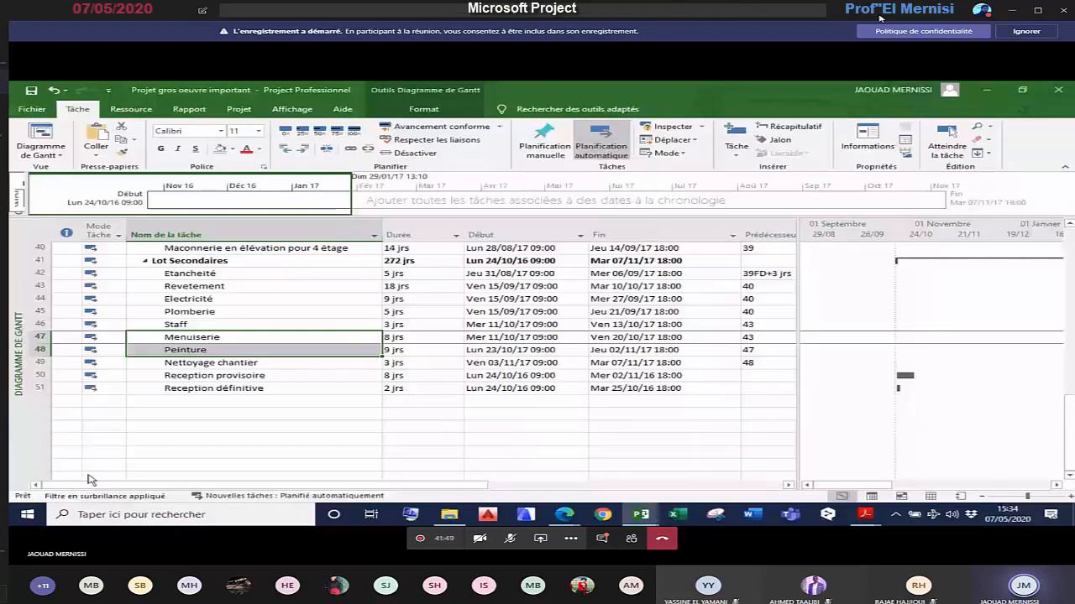
{"action": "left_click", "coordinate": [293, 450]}
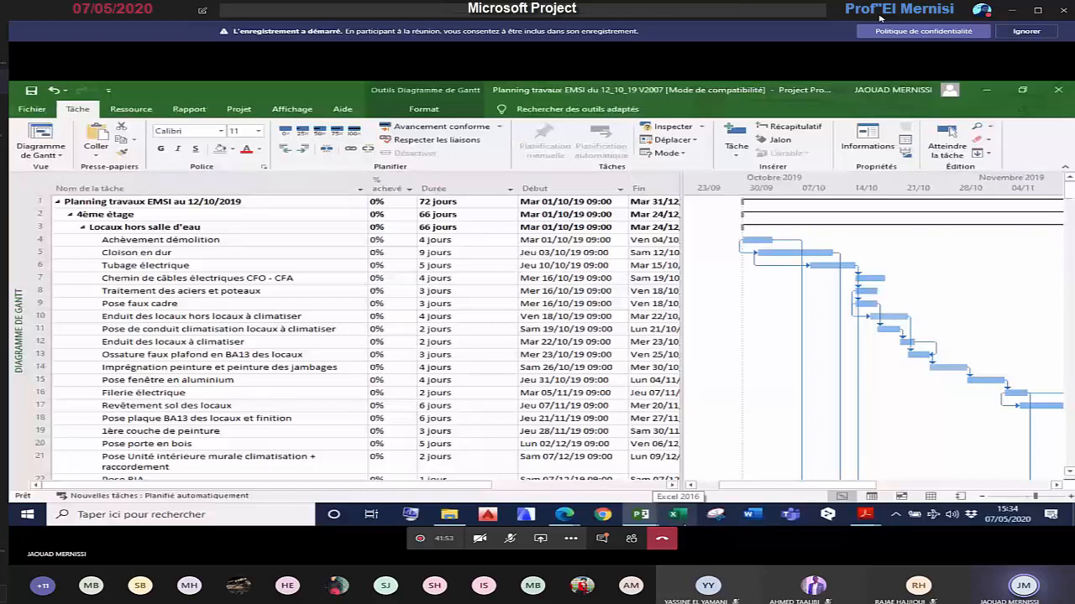
{"action": "right_click", "coordinate": [392, 187]}
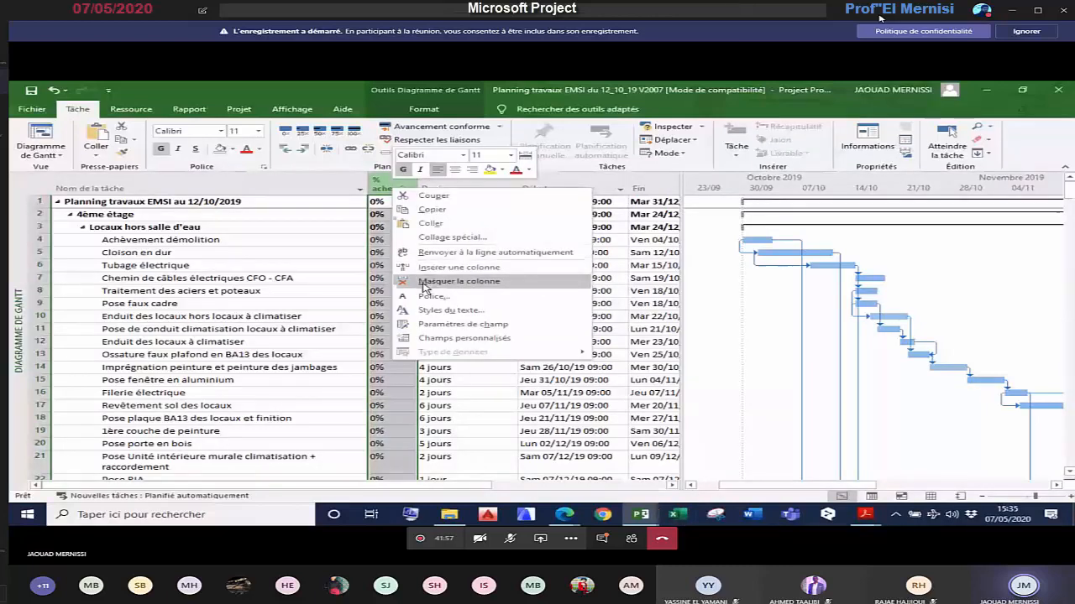
{"action": "left_click", "coordinate": [424, 283]}
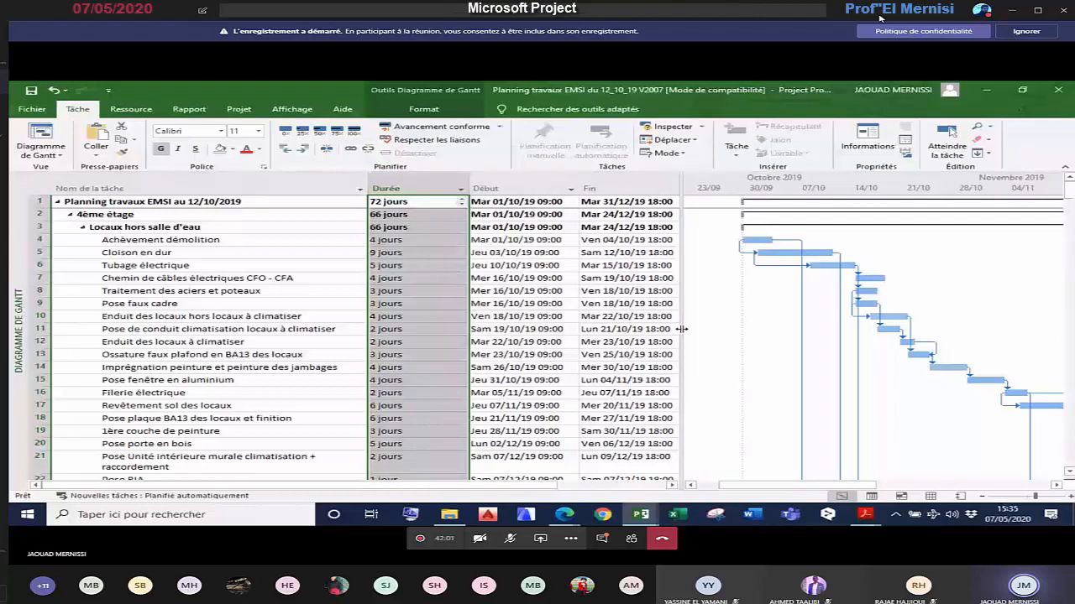
{"action": "left_click_drag", "start_coordinate": [682, 329], "coordinate": [818, 371]}
Step: Check the overall duration and finish date of the Planning travaux EMSI au 12/10/2019 summary task
{"action": "left_click", "coordinate": [195, 206]}
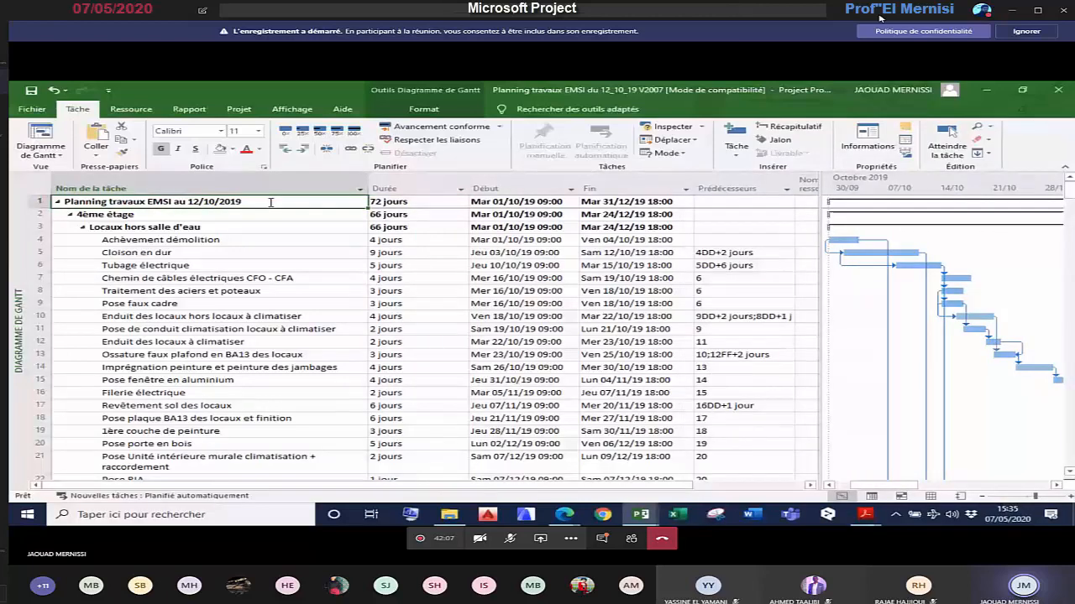
{"action": "left_click", "coordinate": [390, 203]}
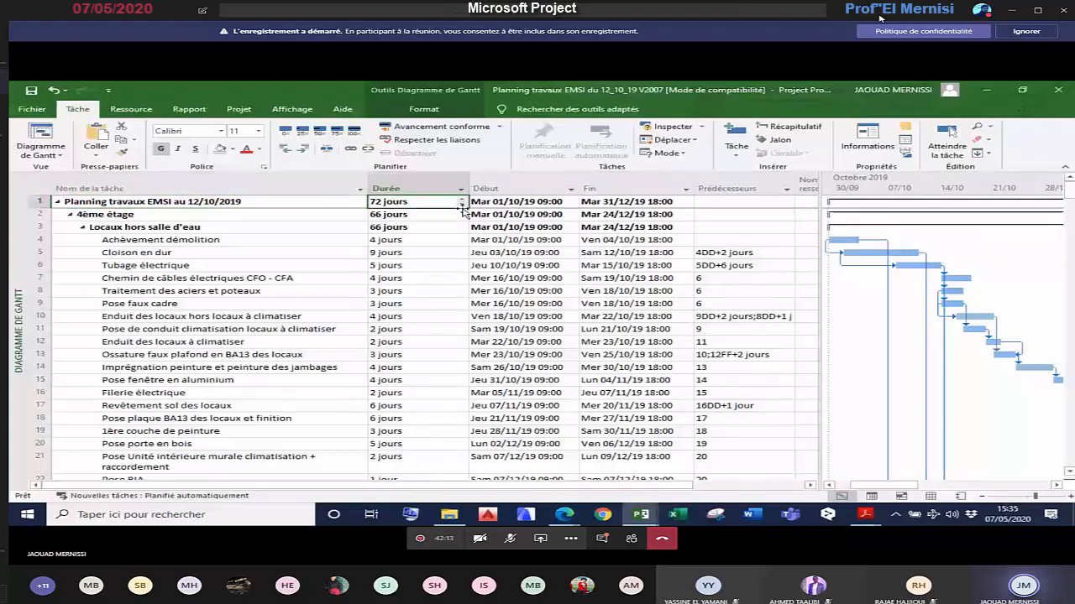
{"action": "left_click", "coordinate": [636, 203]}
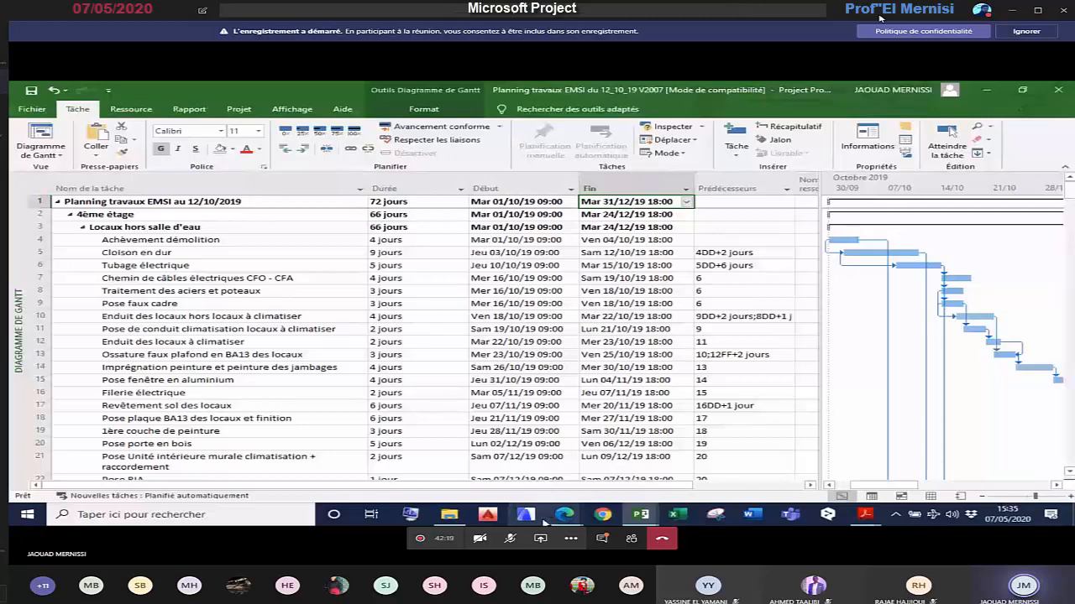
Step: Switch to the EMSI PLANNING ACF SYSTEM LOT GROS-OEUVRE TP project and check its contractual finish date and DEMOLITION ET EVACUATION task
{"action": "left_click", "coordinate": [233, 472]}
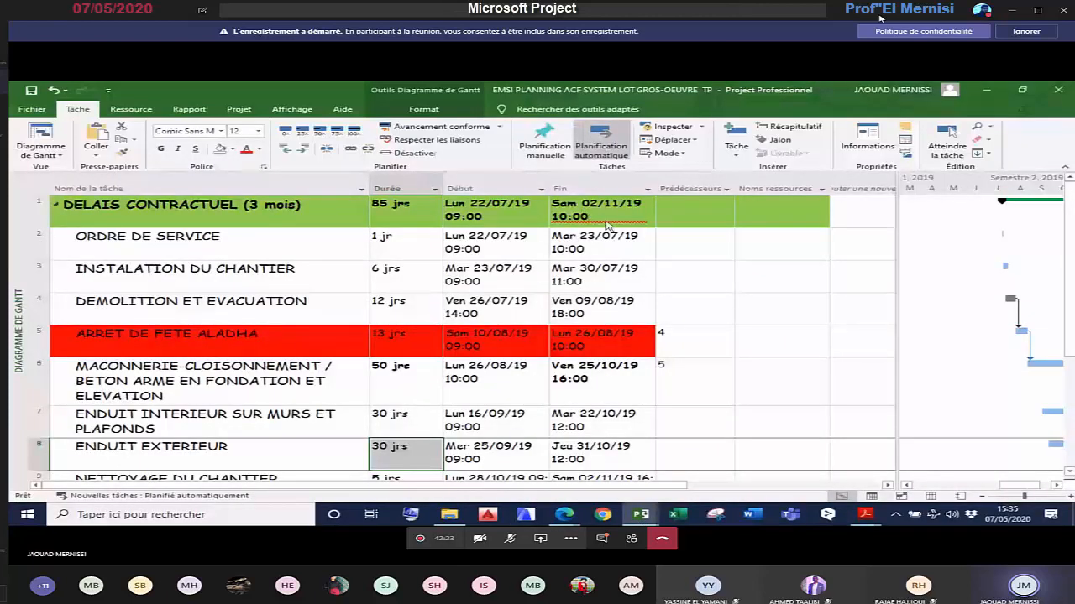
{"action": "key", "text": "F2"}
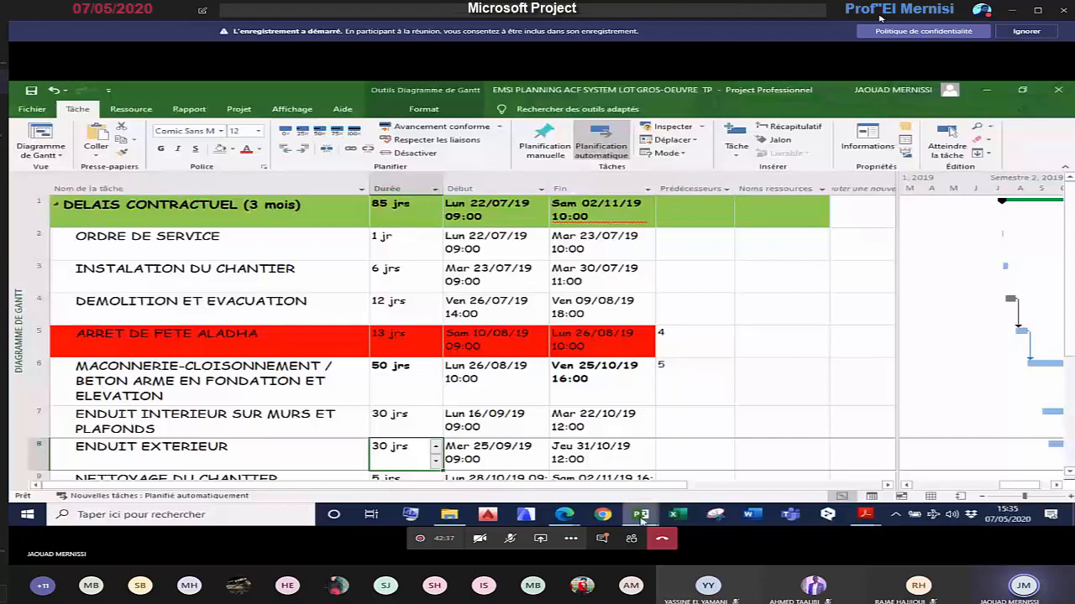
{"action": "left_click", "coordinate": [275, 309]}
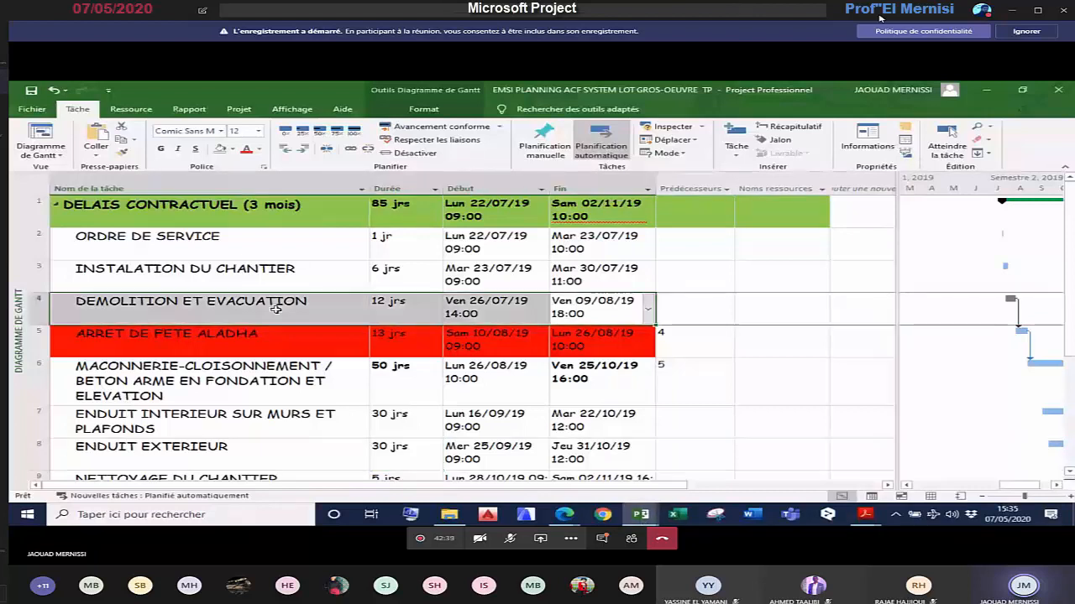
Step: Return to the Planning travaux EMSI project and examine the 4ème étage Locaux hors salle d'eau tasks, including Tubage électrique and Pose porte en bois
{"action": "left_click", "coordinate": [641, 515]}
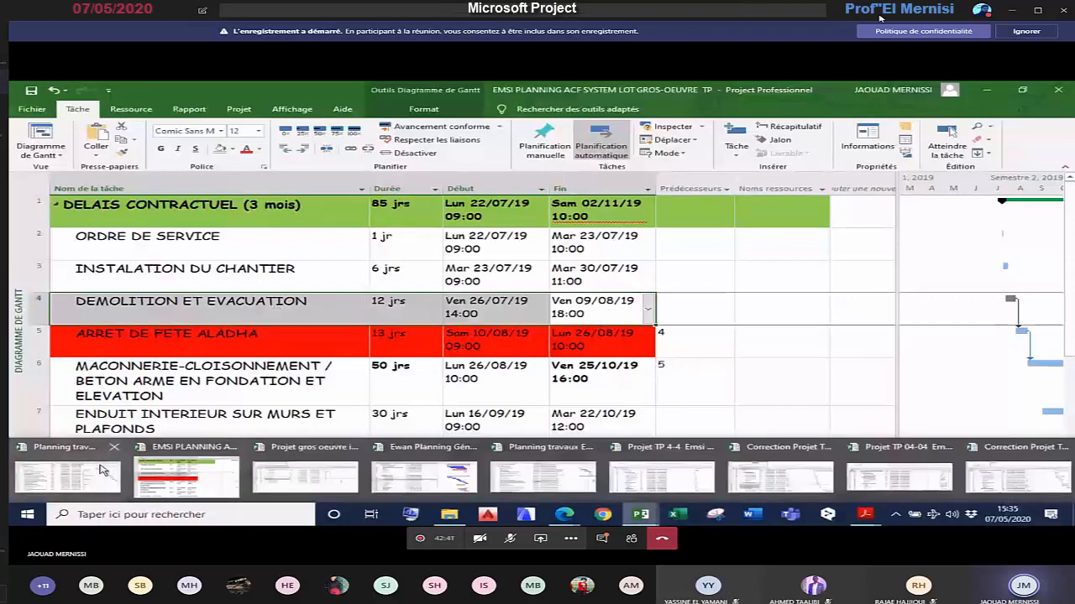
{"action": "left_click", "coordinate": [100, 472]}
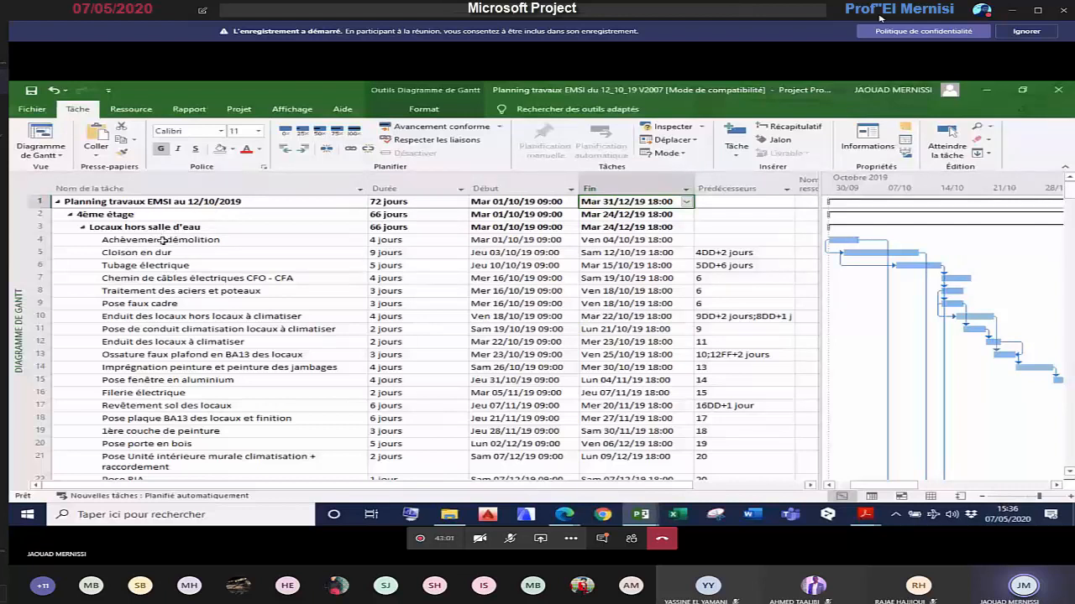
{"action": "left_click", "coordinate": [164, 264]}
{"action": "left_click", "coordinate": [167, 342]}
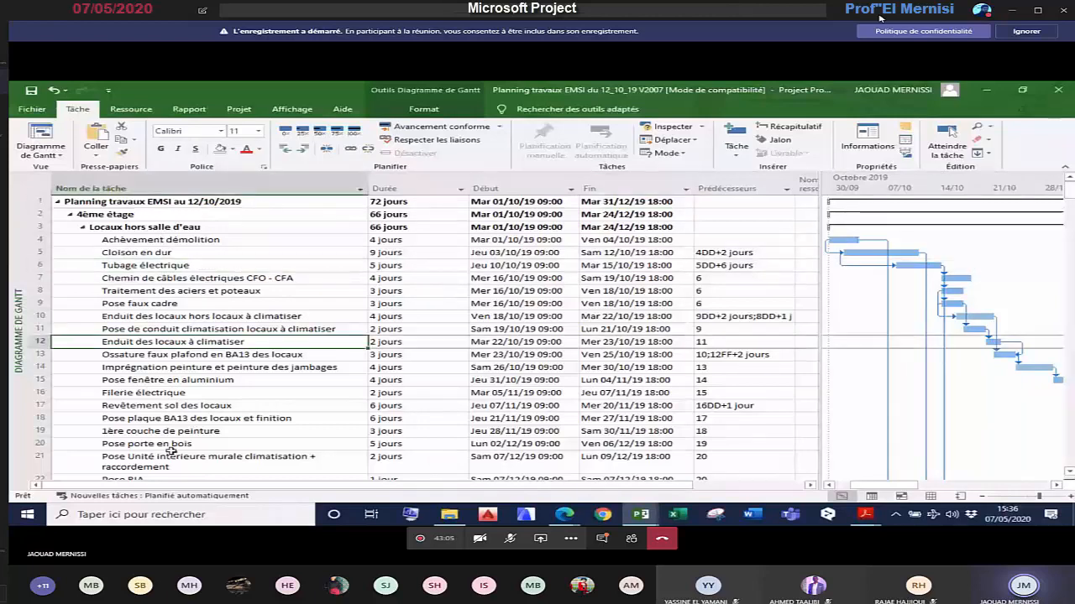
{"action": "left_click", "coordinate": [168, 446]}
{"action": "scroll", "coordinate": [180, 378], "scroll_direction": "down", "scroll_amount": 4}
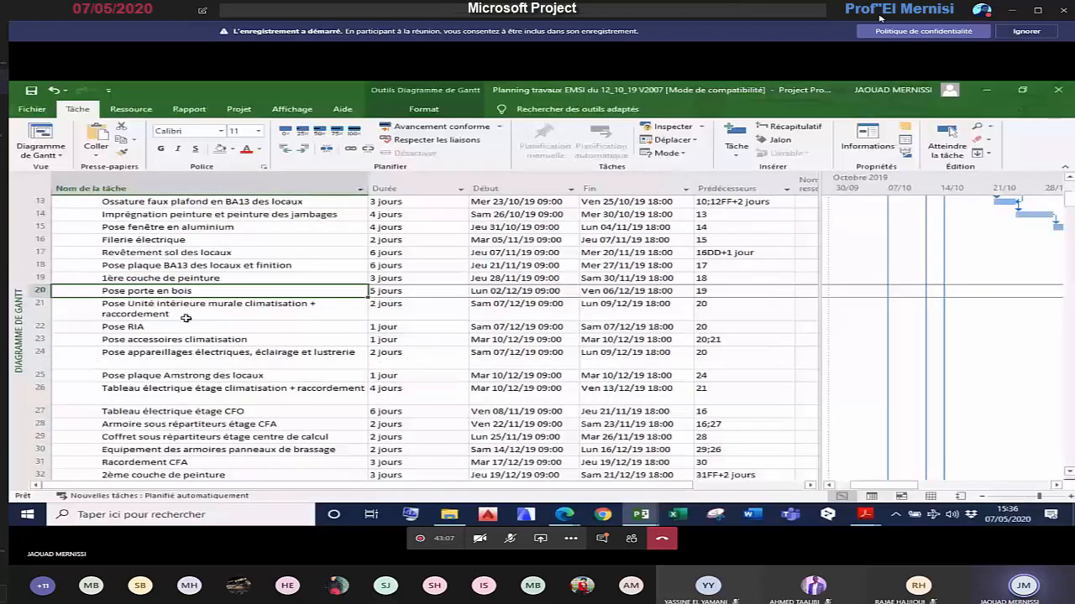
{"action": "scroll", "coordinate": [185, 318], "scroll_direction": "up", "scroll_amount": 4}
Step: Examine the Salles d'eau and 3ème étage tasks, and widen the task table to show the full Noms ressources column
{"action": "scroll", "coordinate": [182, 255], "scroll_direction": "down", "scroll_amount": 10}
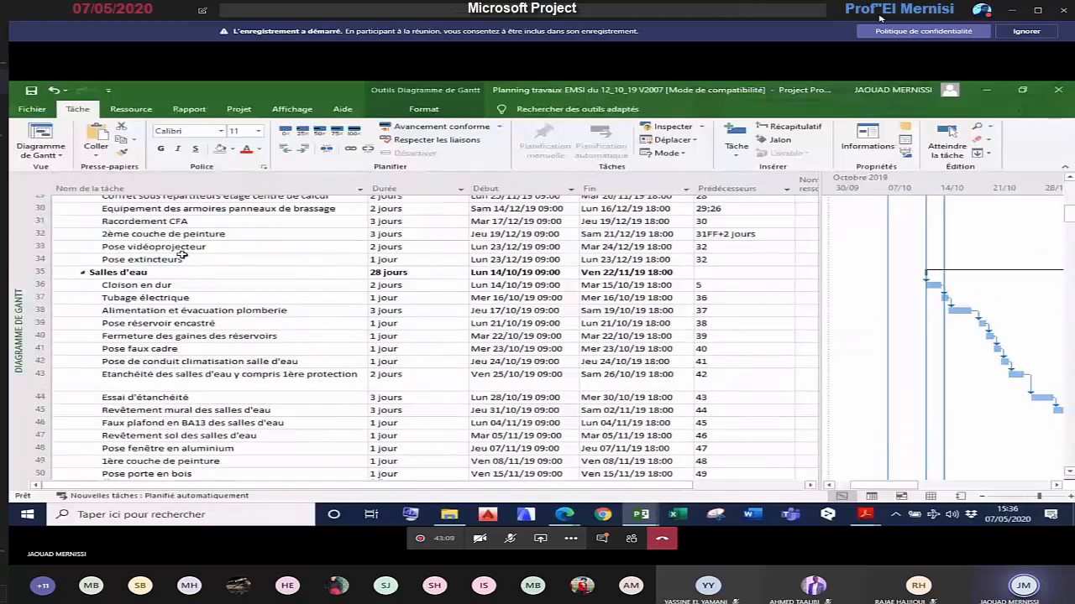
{"action": "scroll", "coordinate": [181, 255], "scroll_direction": "down", "scroll_amount": 2}
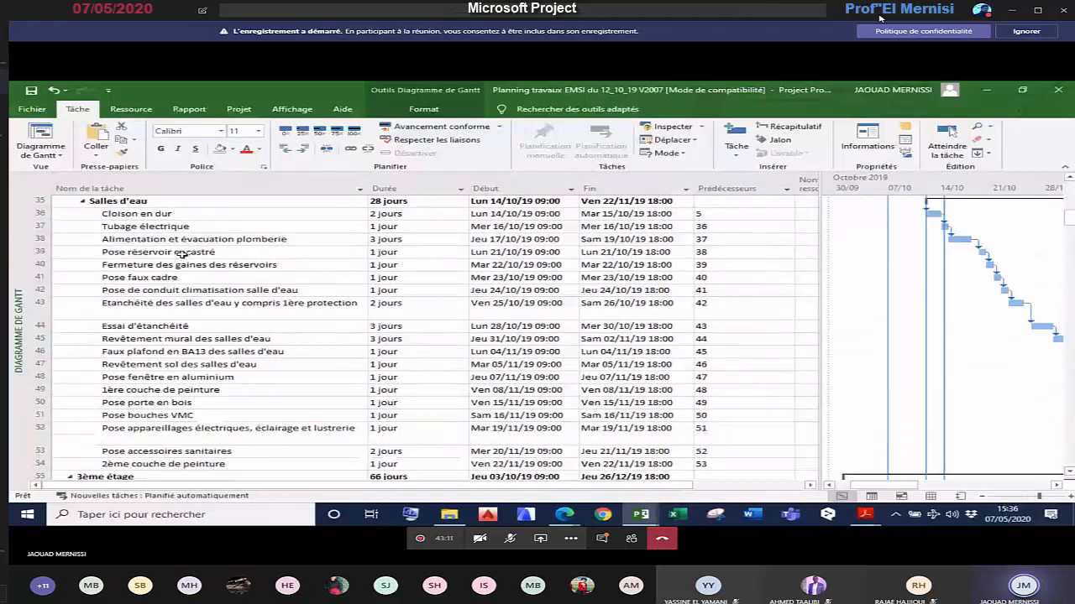
{"action": "scroll", "coordinate": [181, 254], "scroll_direction": "down", "scroll_amount": 5}
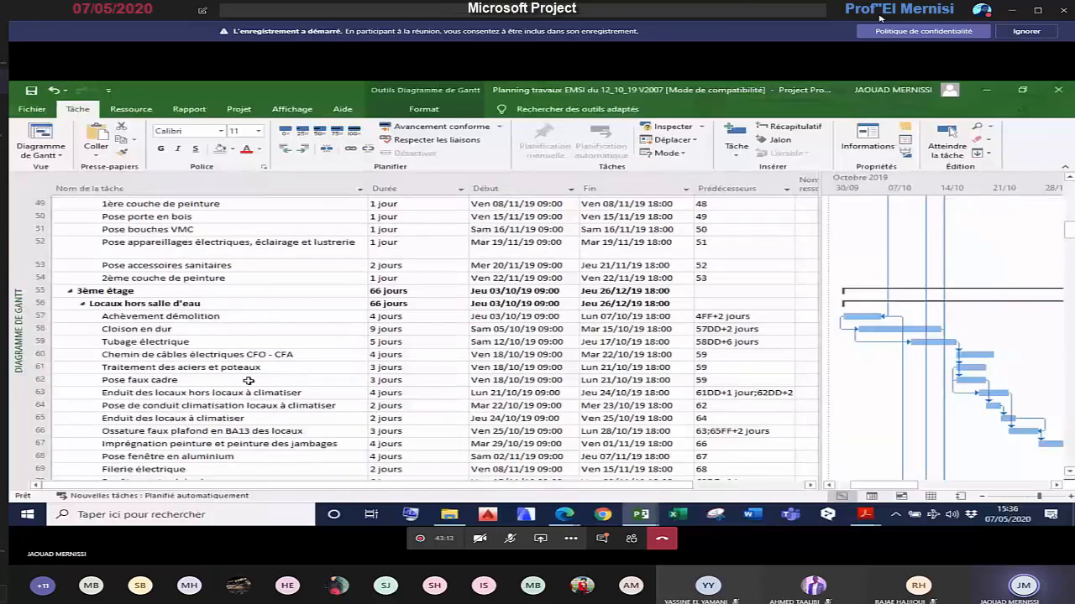
{"action": "scroll", "coordinate": [249, 381], "scroll_direction": "up", "scroll_amount": 15}
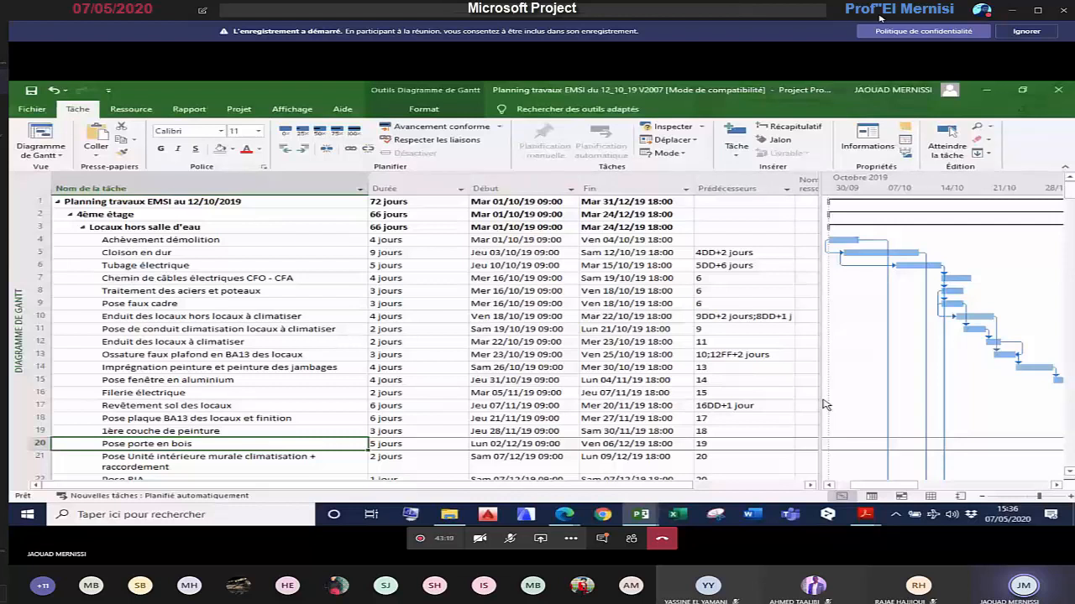
{"action": "left_click_drag", "start_coordinate": [824, 404], "coordinate": [856, 403]}
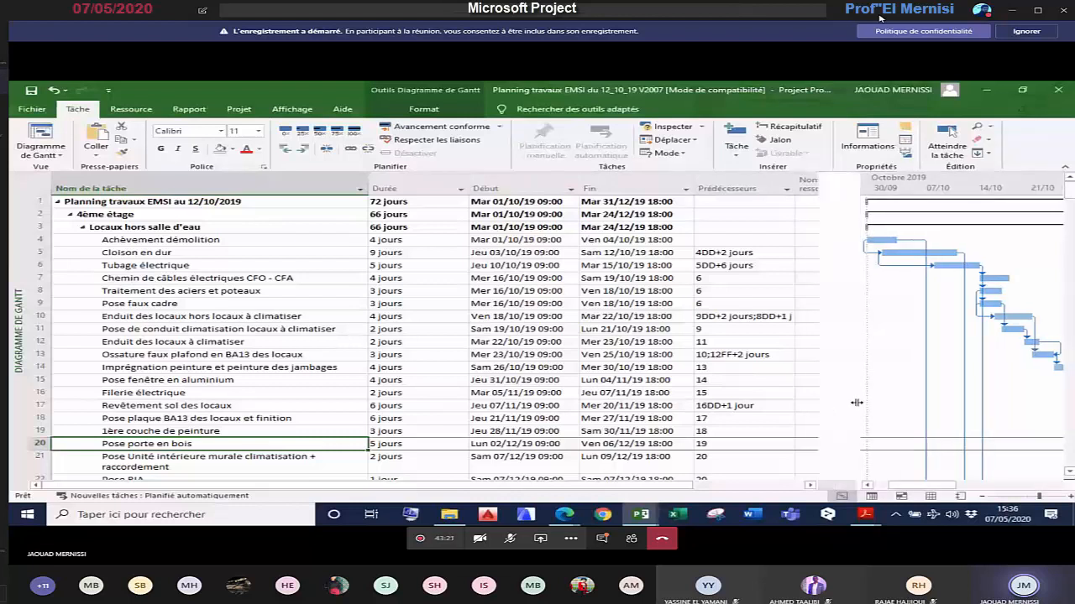
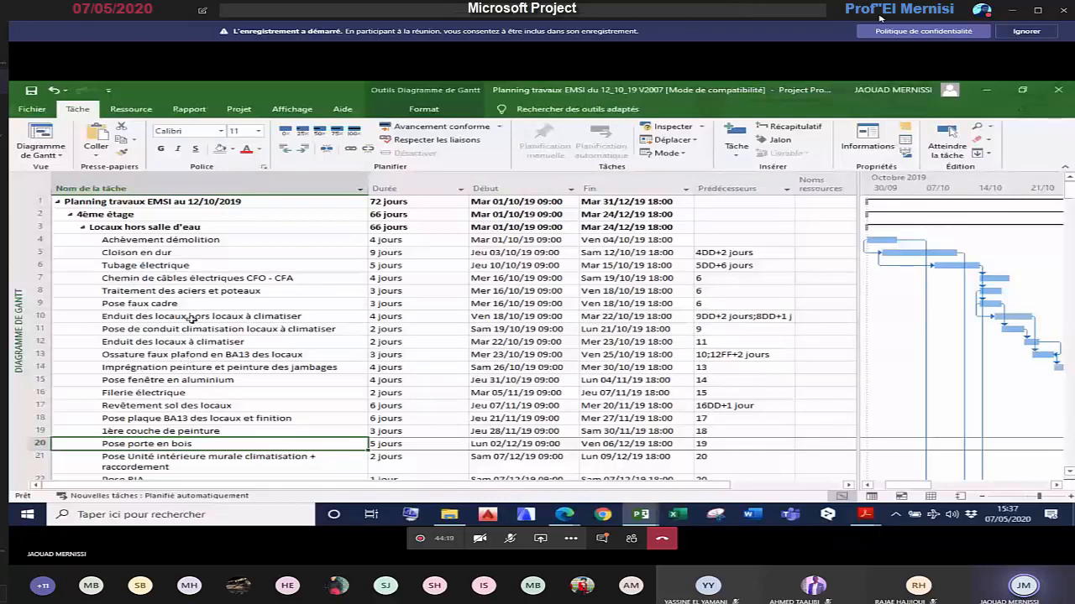
Step: Fill the names of the 4ème étage tasks Achèvement démolition and Cloison en dur with yellow
{"action": "left_click", "coordinate": [205, 239]}
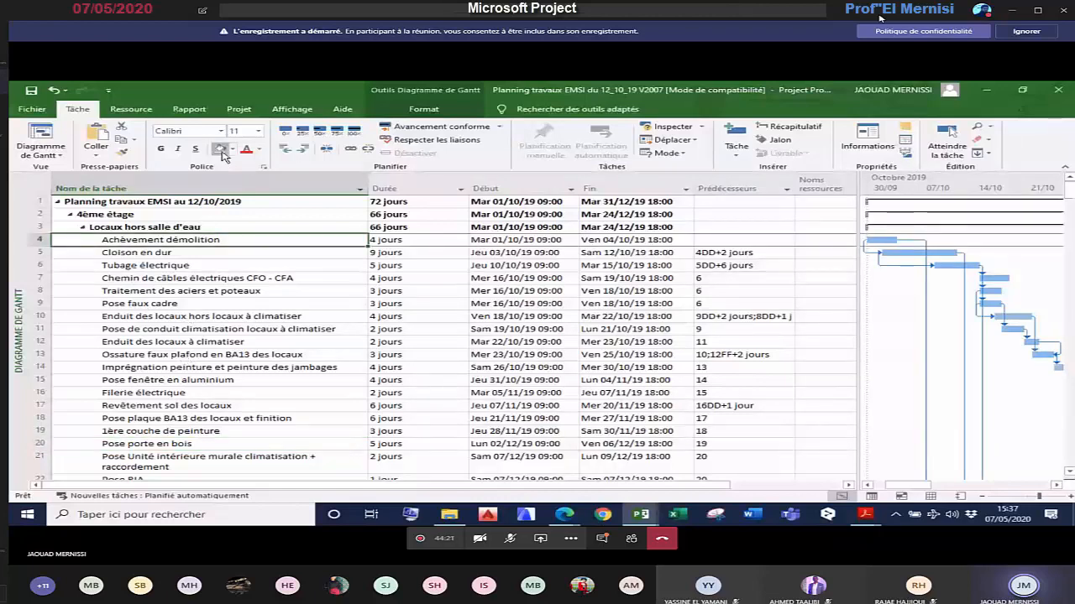
{"action": "left_click", "coordinate": [233, 151]}
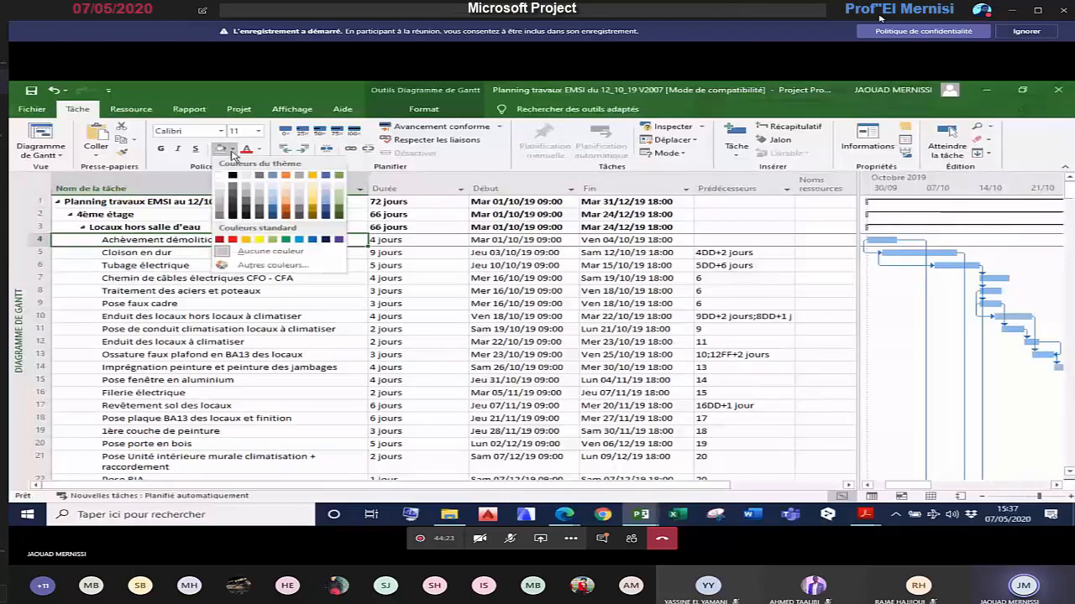
{"action": "left_click", "coordinate": [260, 240]}
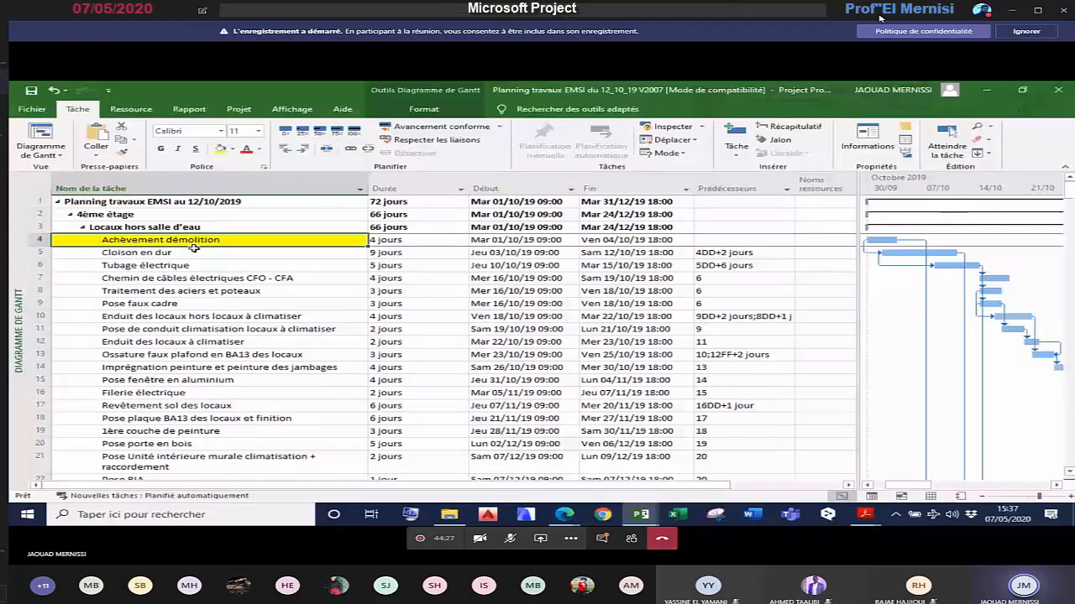
{"action": "left_click", "coordinate": [197, 254]}
{"action": "key", "text": "F4"}
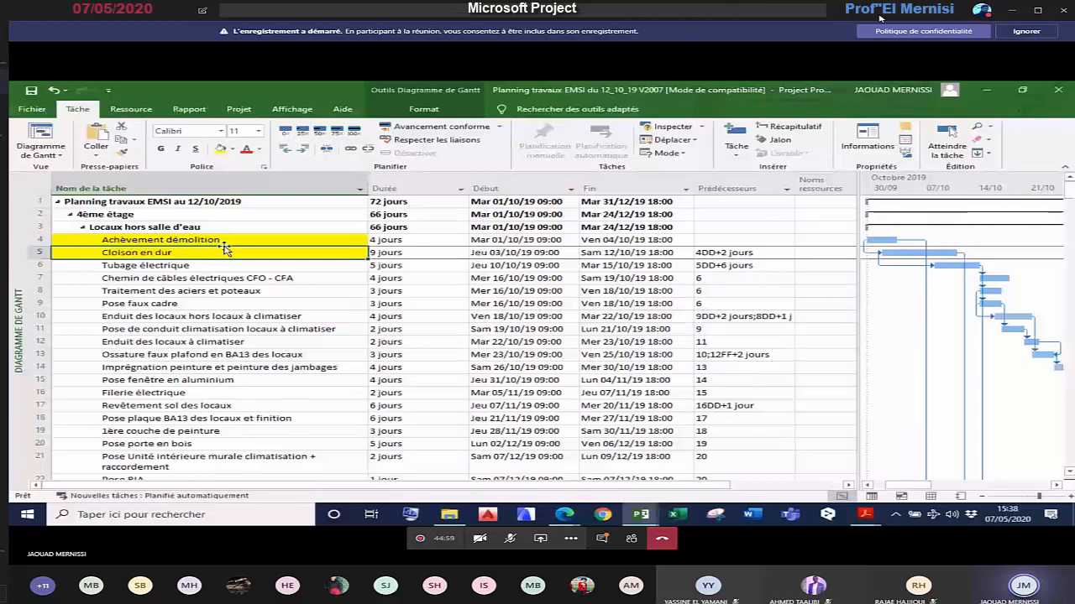
Step: Apply the same yellow fill to Pose faux cadre, Enduit des locaux à climatiser, Enduit des locaux hors locaux à climatiser and Traitements des aciers et poteaux
{"action": "left_click", "coordinate": [193, 303]}
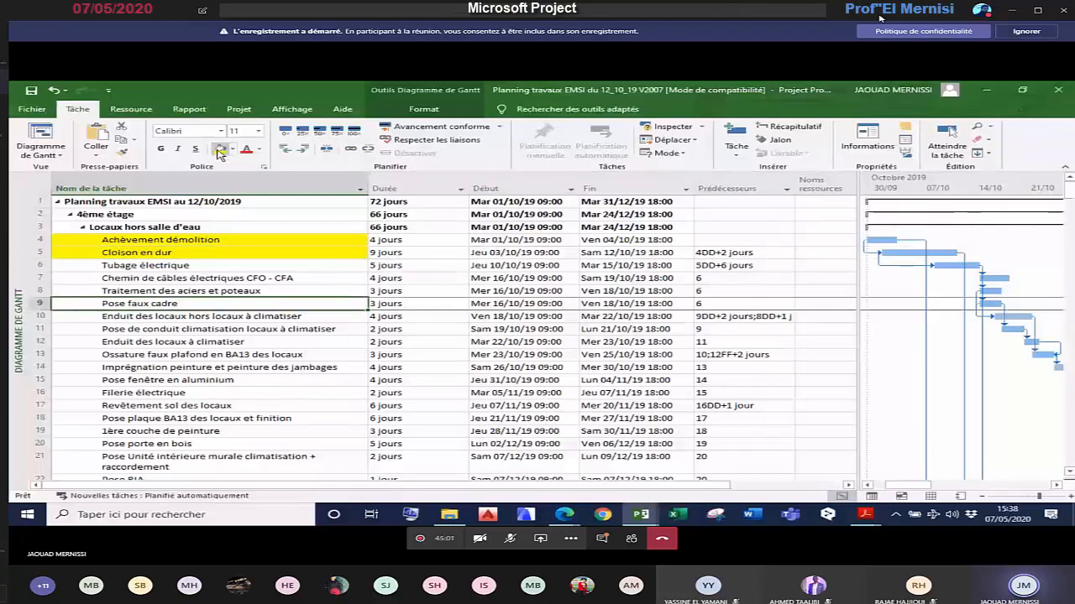
{"action": "left_click", "coordinate": [220, 150]}
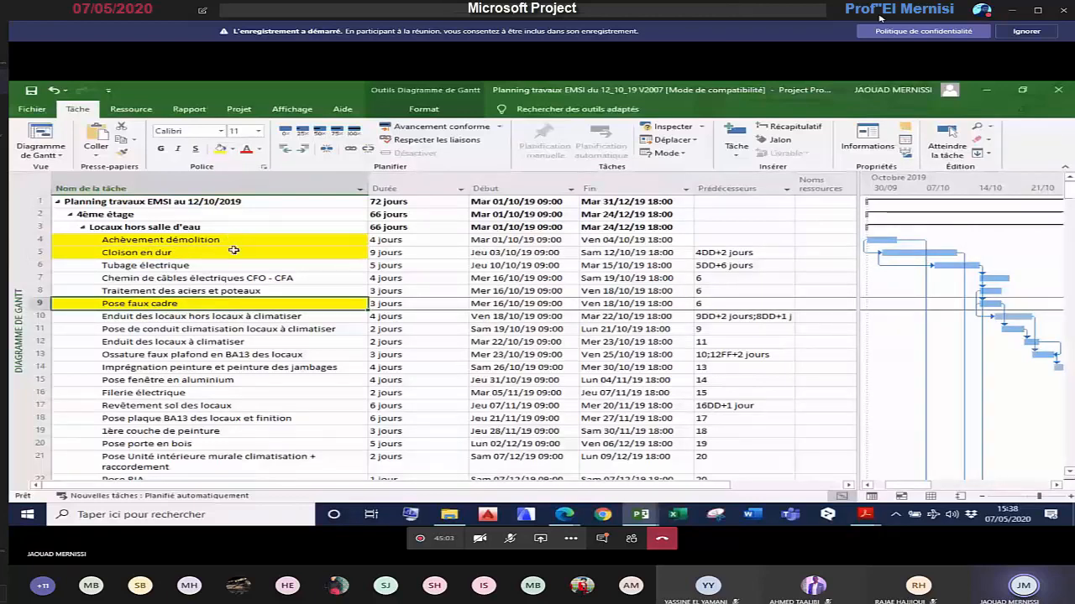
{"action": "left_click", "coordinate": [147, 343]}
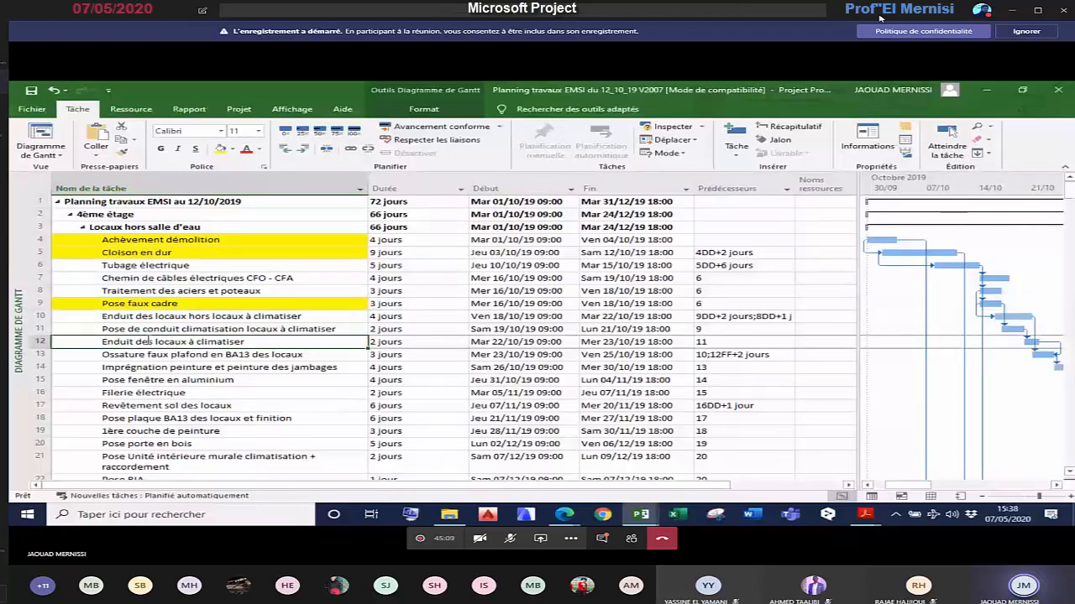
{"action": "left_click", "coordinate": [220, 149]}
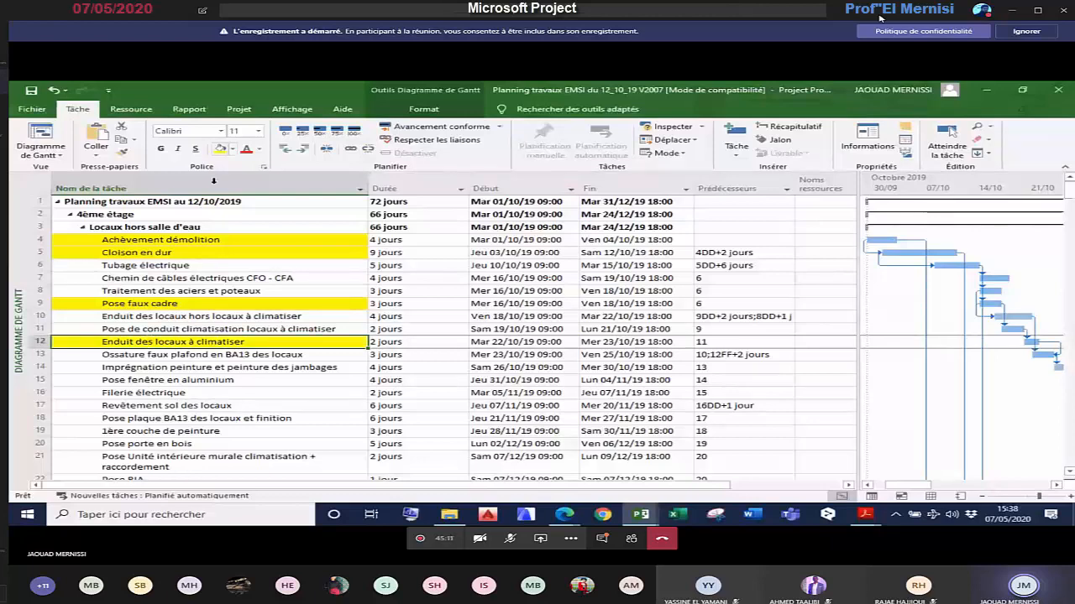
{"action": "left_click", "coordinate": [238, 318]}
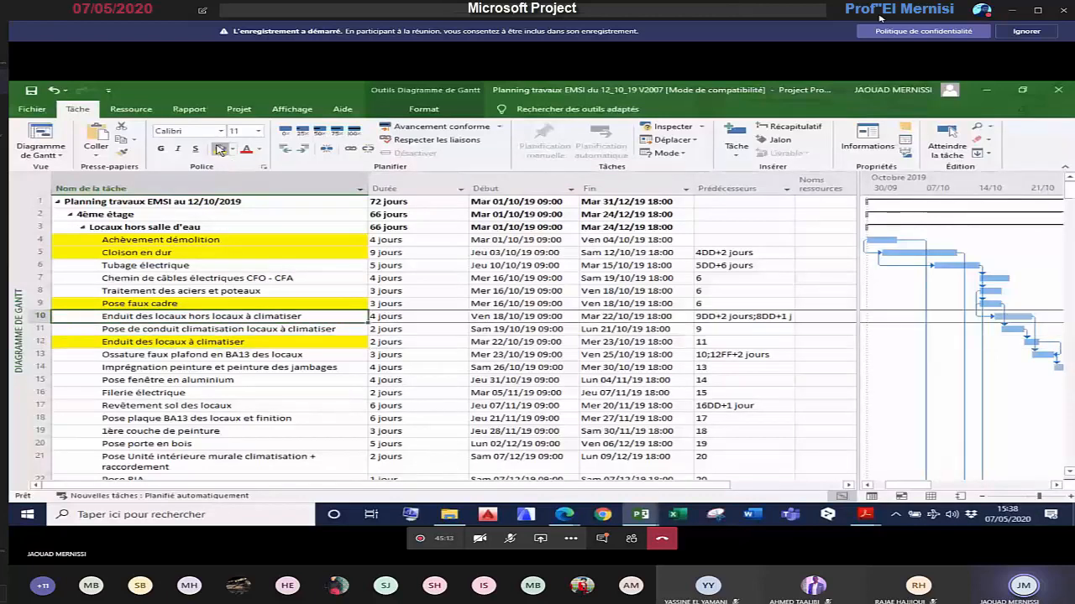
{"action": "left_click", "coordinate": [220, 149]}
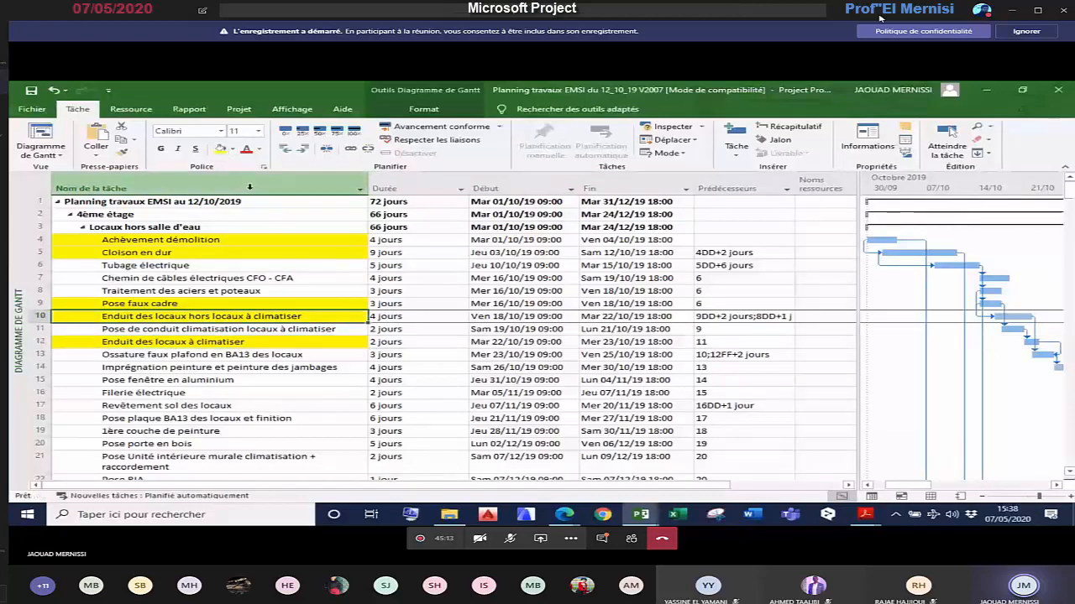
{"action": "left_click", "coordinate": [224, 265]}
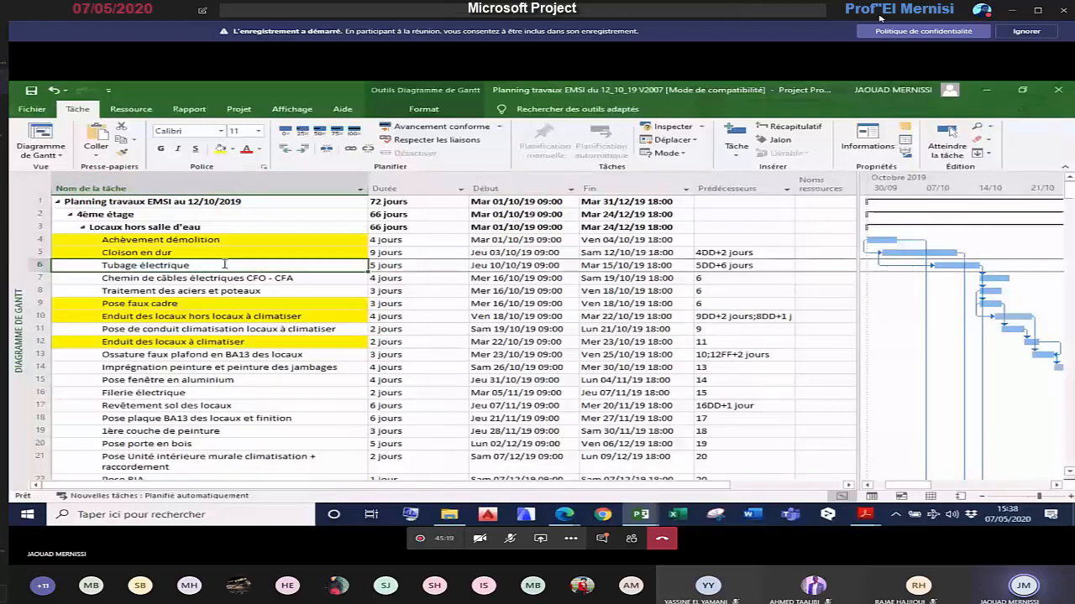
{"action": "left_click", "coordinate": [224, 291]}
{"action": "left_click", "coordinate": [220, 149]}
Step: Fill the electrical tasks Tubage électrique, Chemin de câbles électriques CFO - CFA and Filerie électrique with red
{"action": "left_click", "coordinate": [220, 266]}
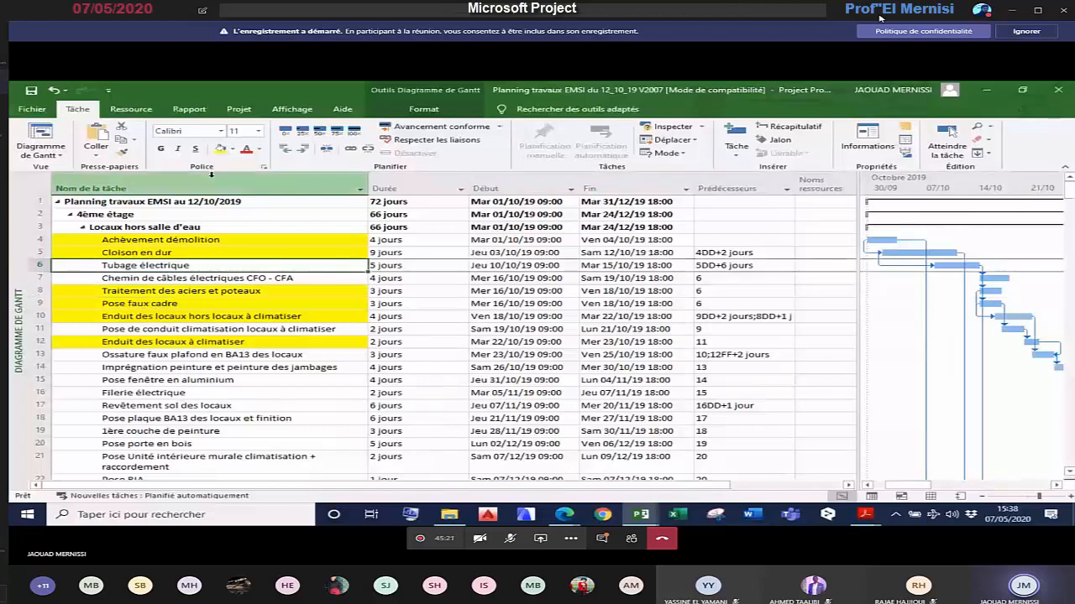
{"action": "left_click", "coordinate": [232, 150]}
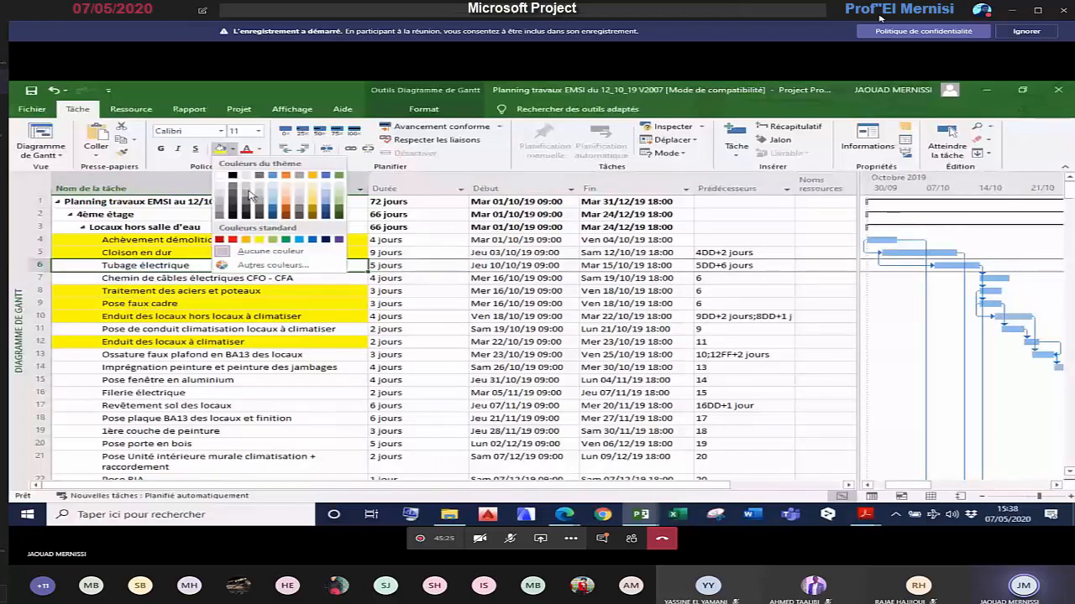
{"action": "left_click", "coordinate": [219, 239]}
{"action": "key", "text": "Down"}
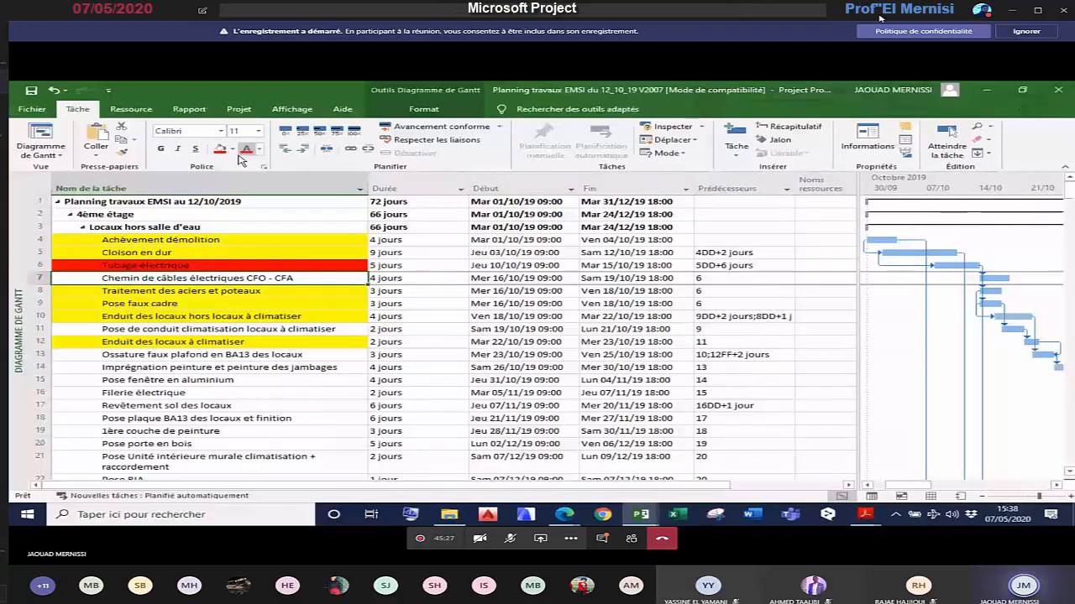
{"action": "left_click", "coordinate": [219, 149]}
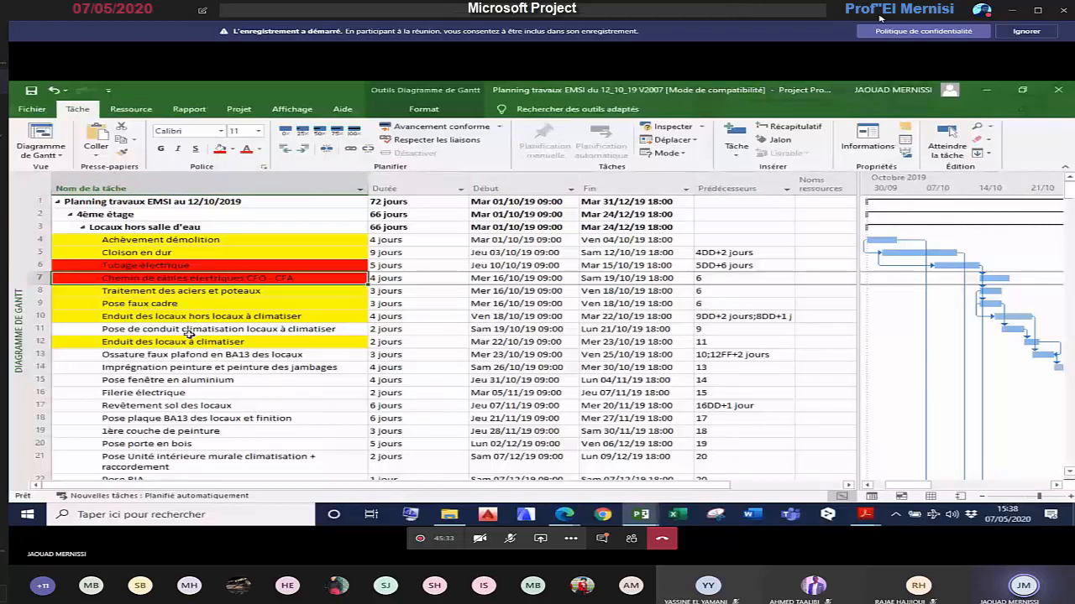
{"action": "left_click", "coordinate": [188, 393]}
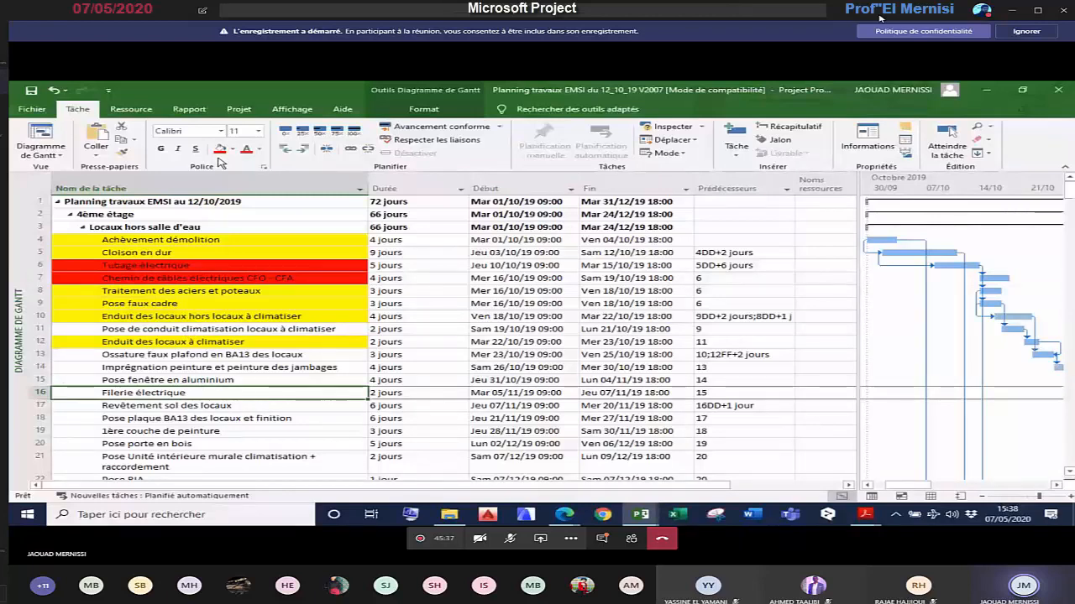
{"action": "left_click", "coordinate": [219, 149]}
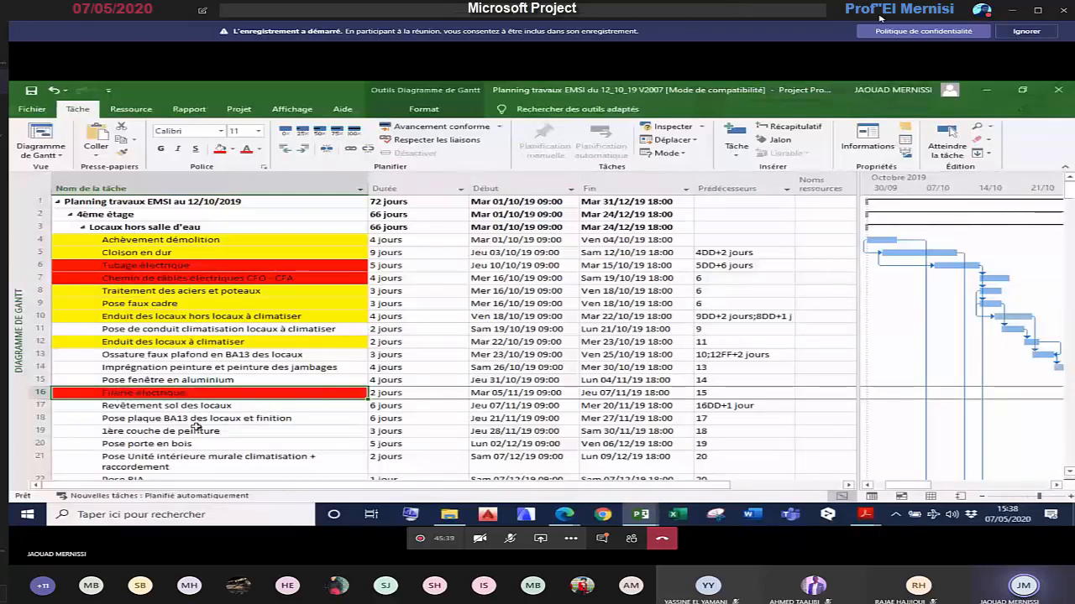
Step: Fill tasks 27 to 31, from Tableau électrique étage CFO through Racordement CFA, with the same red
{"action": "scroll", "coordinate": [196, 427], "scroll_direction": "down", "scroll_amount": 2}
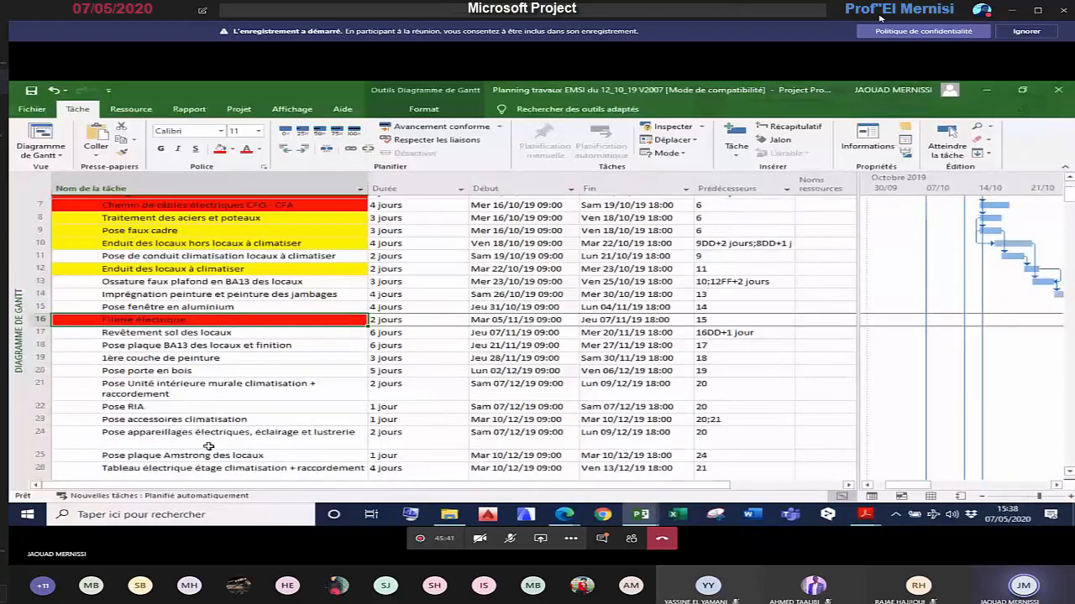
{"action": "scroll", "coordinate": [209, 447], "scroll_direction": "down", "scroll_amount": 2}
{"action": "left_click_drag", "start_coordinate": [209, 411], "coordinate": [212, 463]}
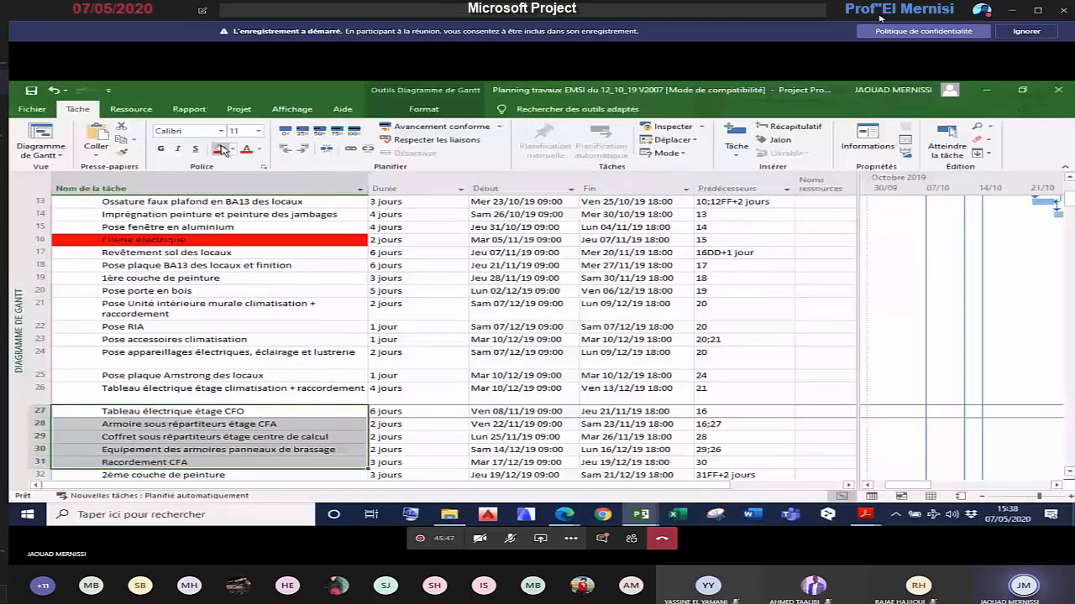
{"action": "scroll", "coordinate": [321, 343], "scroll_direction": "up", "scroll_amount": 4}
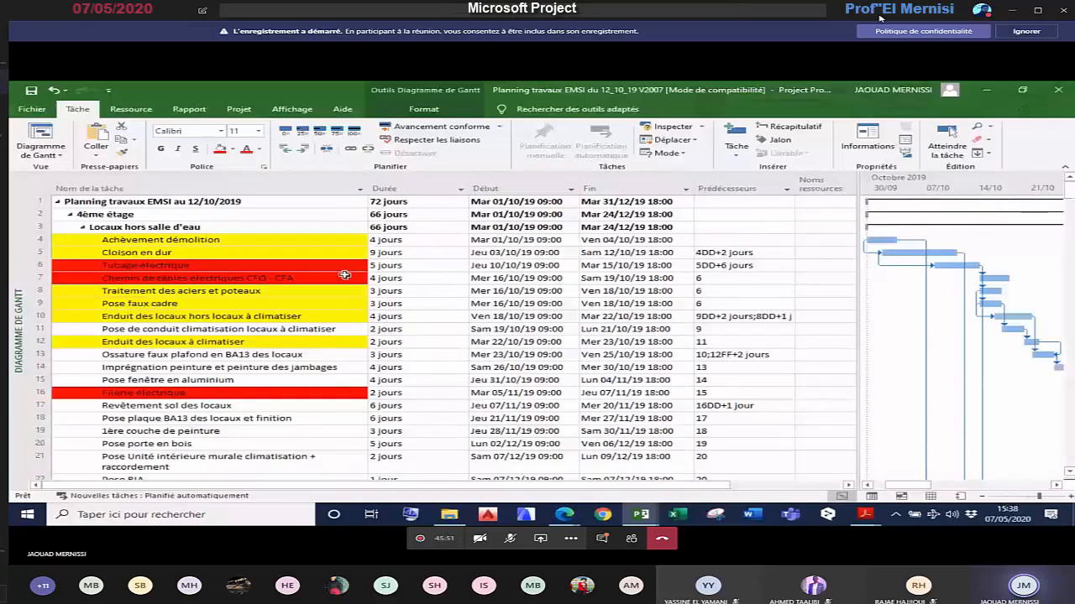
Step: Examine the start dates, durations and predecessor links of Cloison en dur, Tubage électrique and Chemin de câbles électriques, and review the colour-coded tasks
{"action": "left_click", "coordinate": [517, 265]}
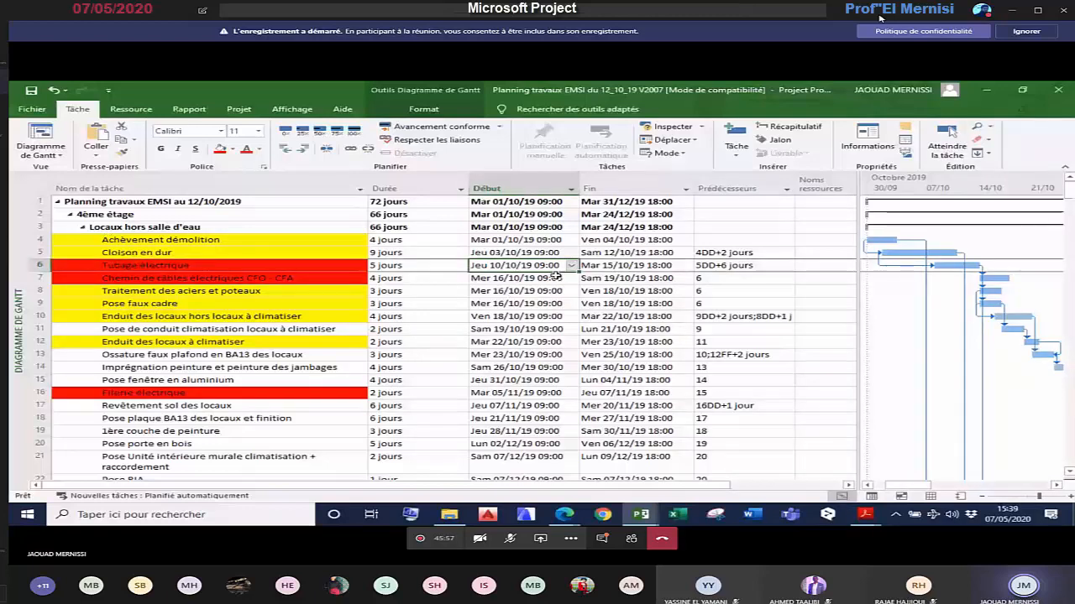
{"action": "left_click", "coordinate": [555, 277]}
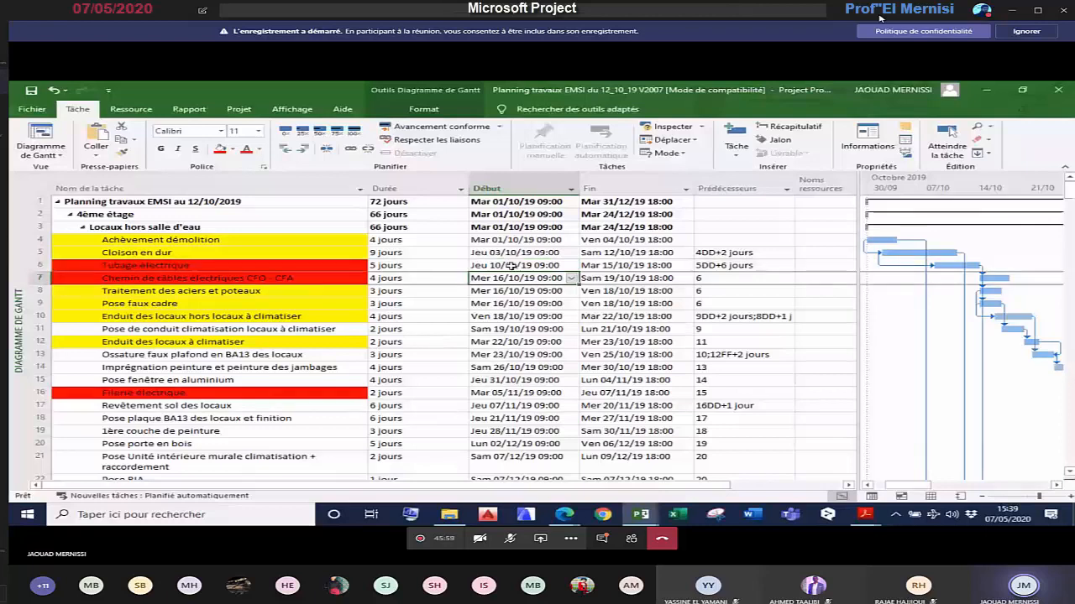
{"action": "left_click", "coordinate": [511, 265]}
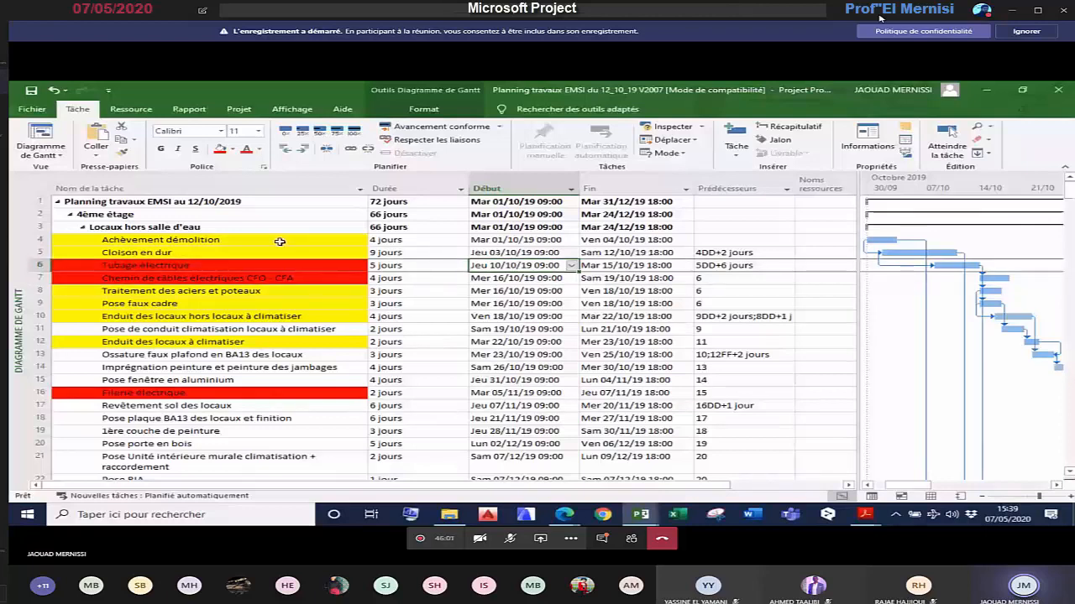
{"action": "left_click", "coordinate": [277, 252]}
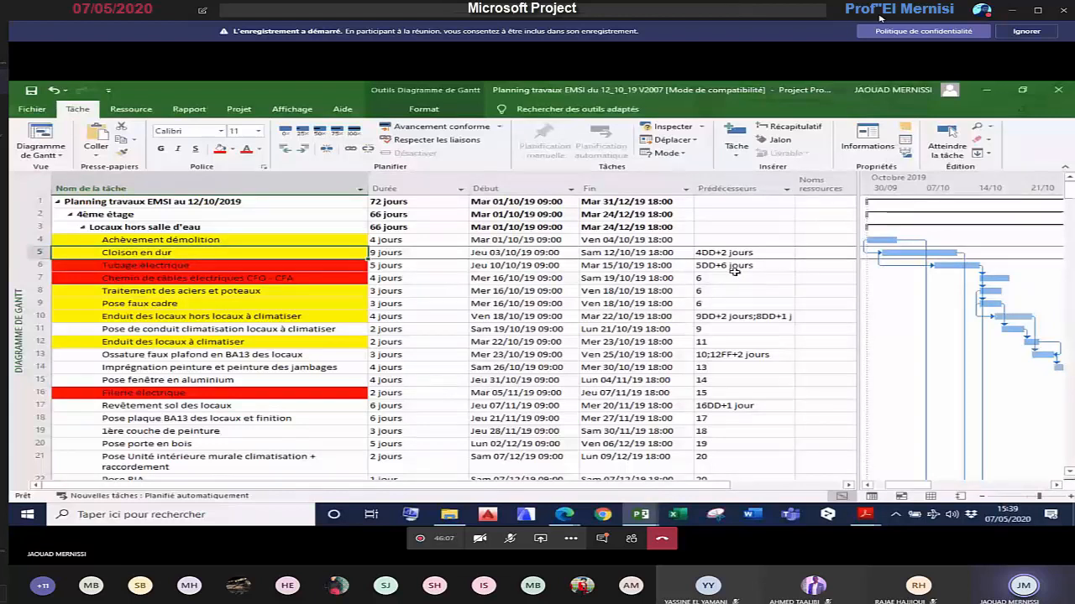
{"action": "left_click", "coordinate": [333, 274]}
{"action": "left_click", "coordinate": [714, 264]}
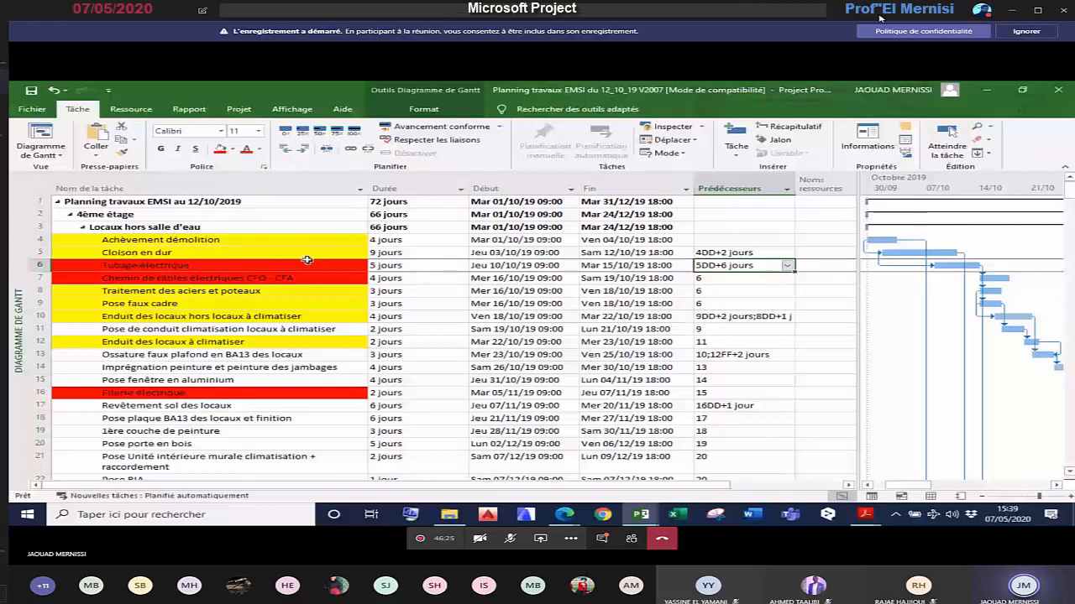
{"action": "left_click", "coordinate": [388, 253]}
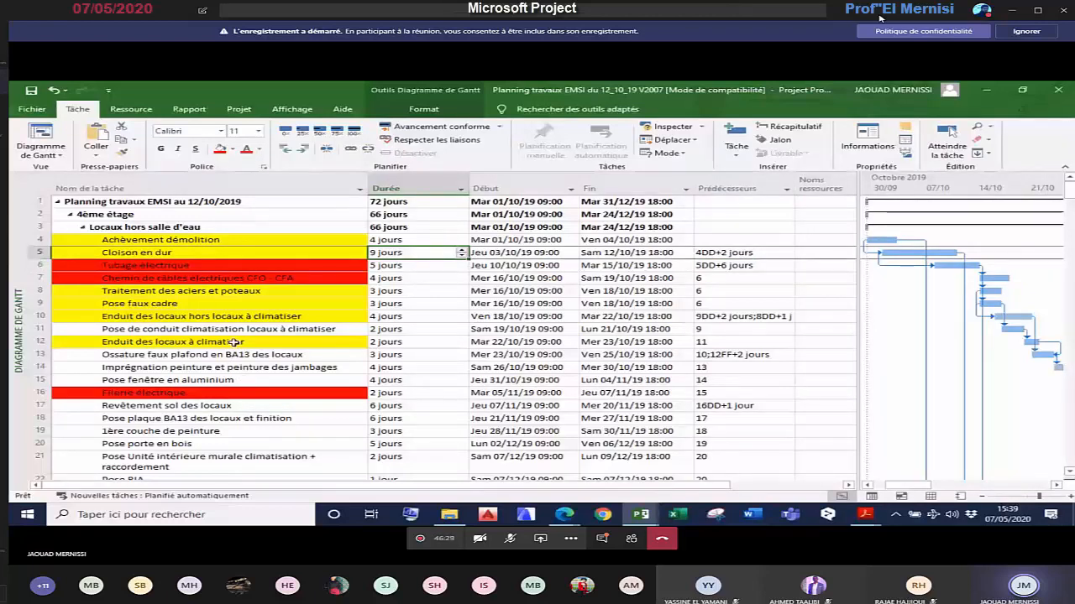
{"action": "scroll", "coordinate": [237, 343], "scroll_direction": "down", "scroll_amount": 6}
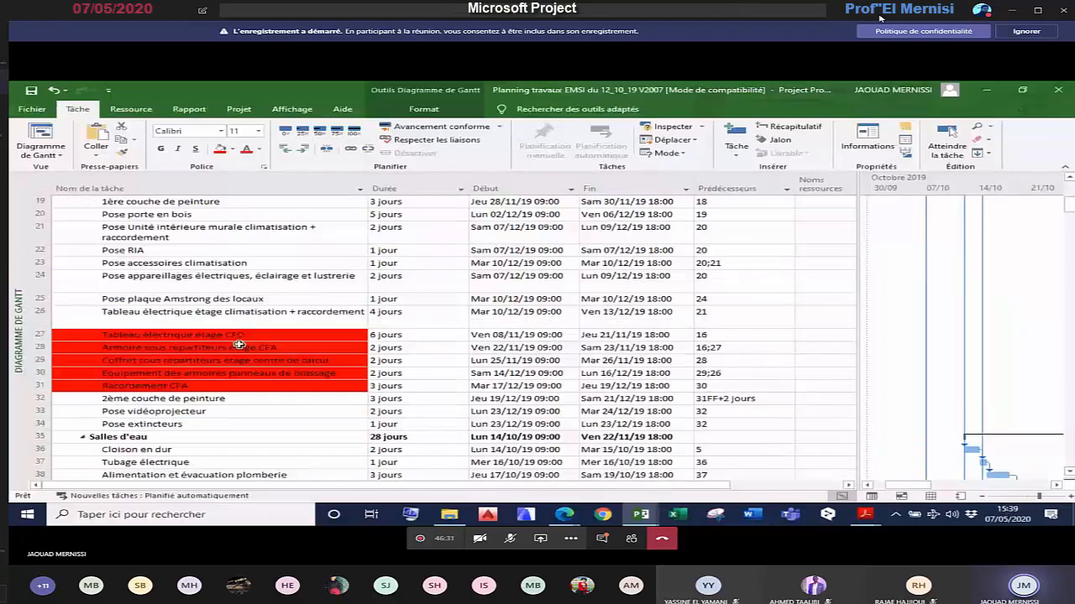
{"action": "scroll", "coordinate": [239, 344], "scroll_direction": "up", "scroll_amount": 6}
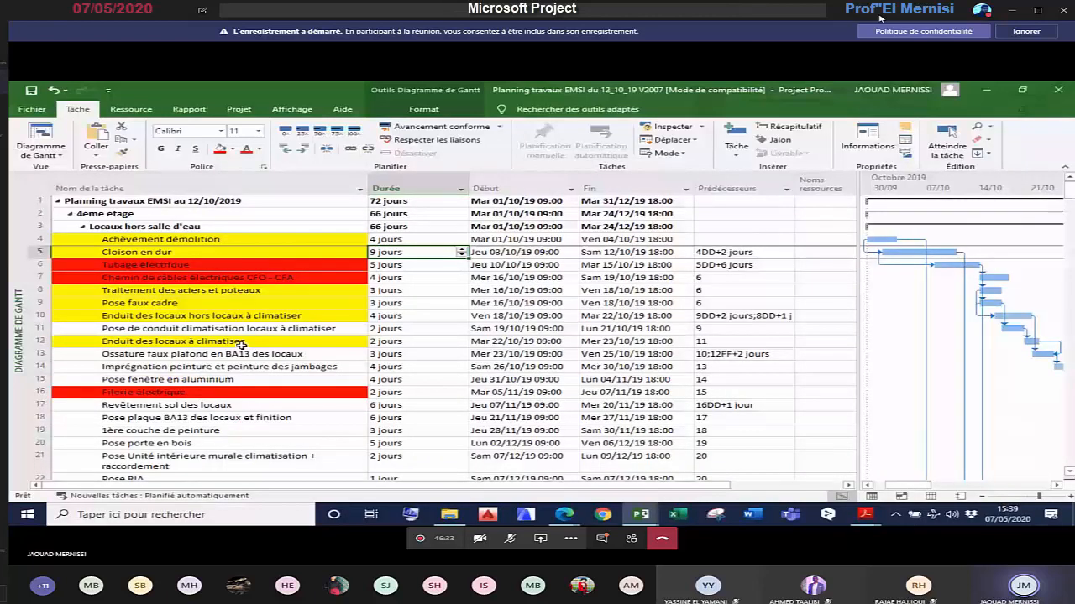
{"action": "scroll", "coordinate": [257, 359], "scroll_direction": "down", "scroll_amount": 1}
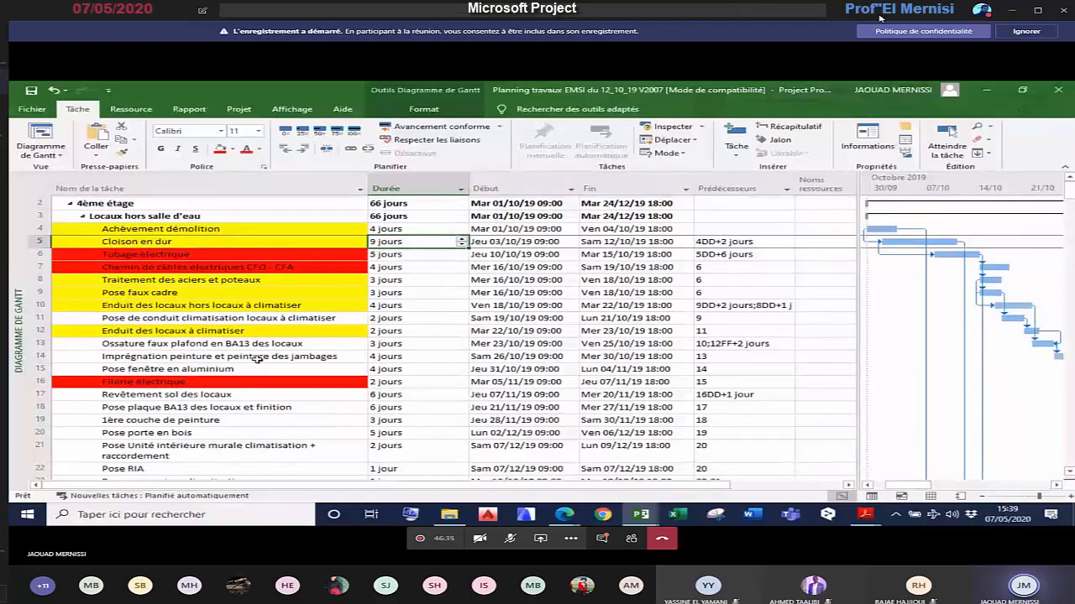
{"action": "scroll", "coordinate": [256, 353], "scroll_direction": "up", "scroll_amount": 1}
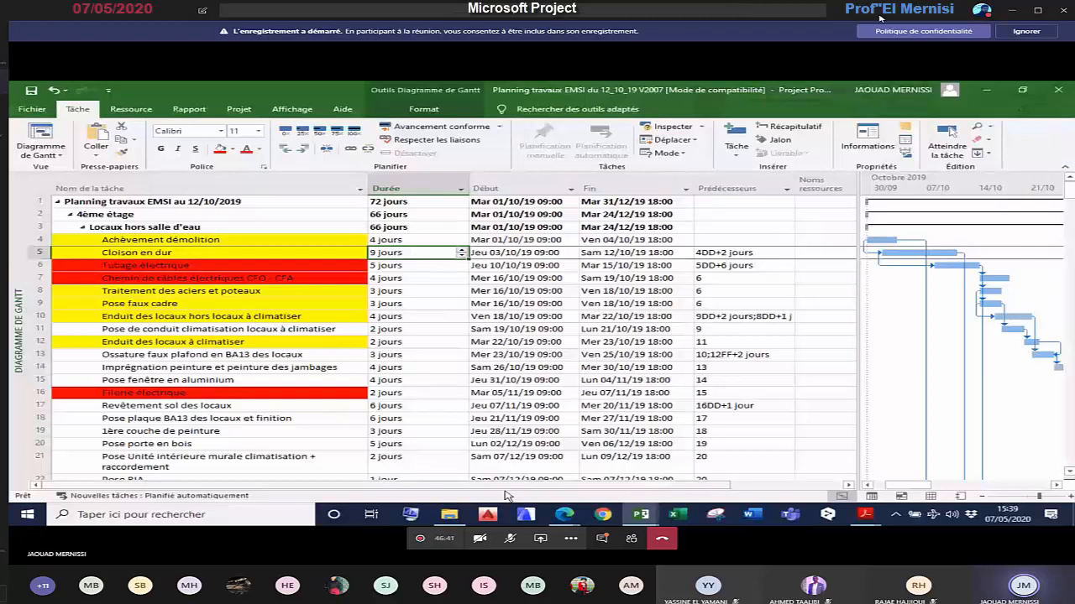
Step: Switch to the Ewan Planning Général important project and examine the MUR DE CLOTURE masonry, ELECTRICITE, PEINTURE and REVETEMENT tasks with their coloured Gantt bars
{"action": "mouse_move", "coordinate": [637, 518]}
{"action": "left_click", "coordinate": [424, 476]}
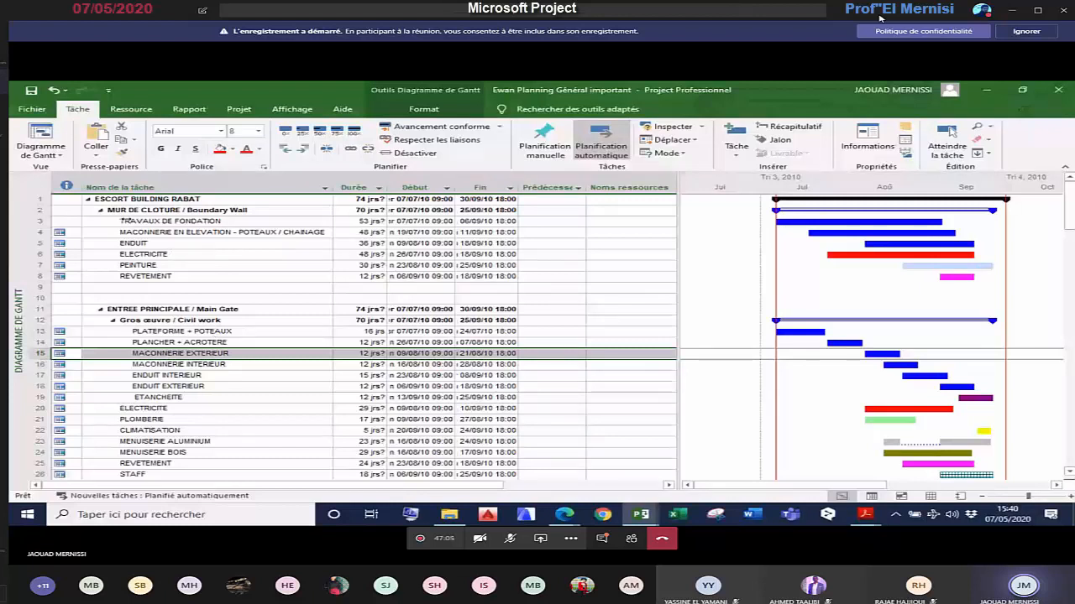
{"action": "left_click_drag", "start_coordinate": [124, 221], "coordinate": [124, 243]}
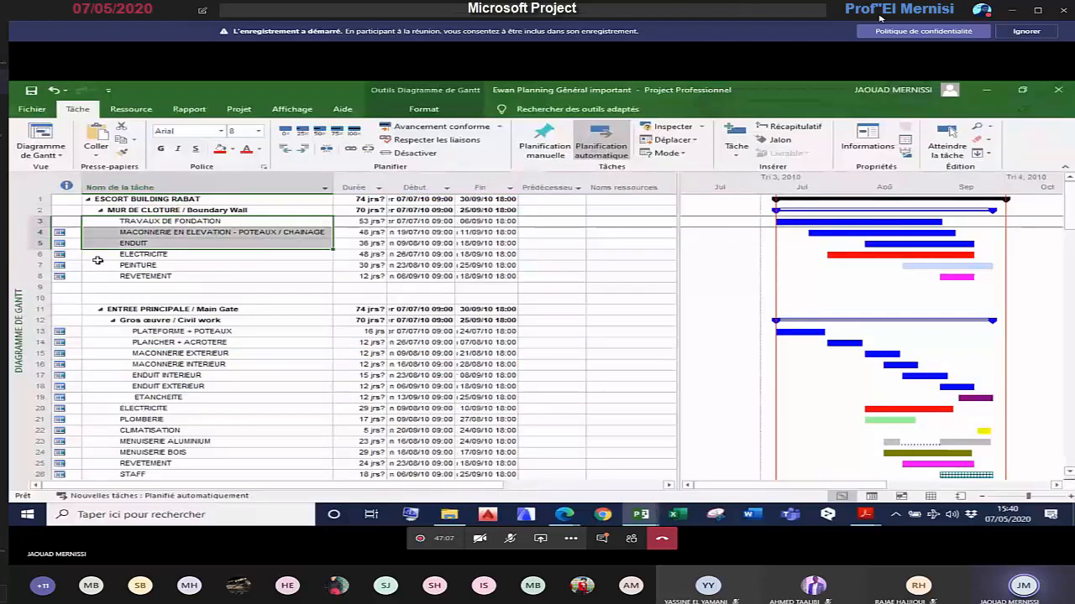
{"action": "left_click", "coordinate": [39, 253]}
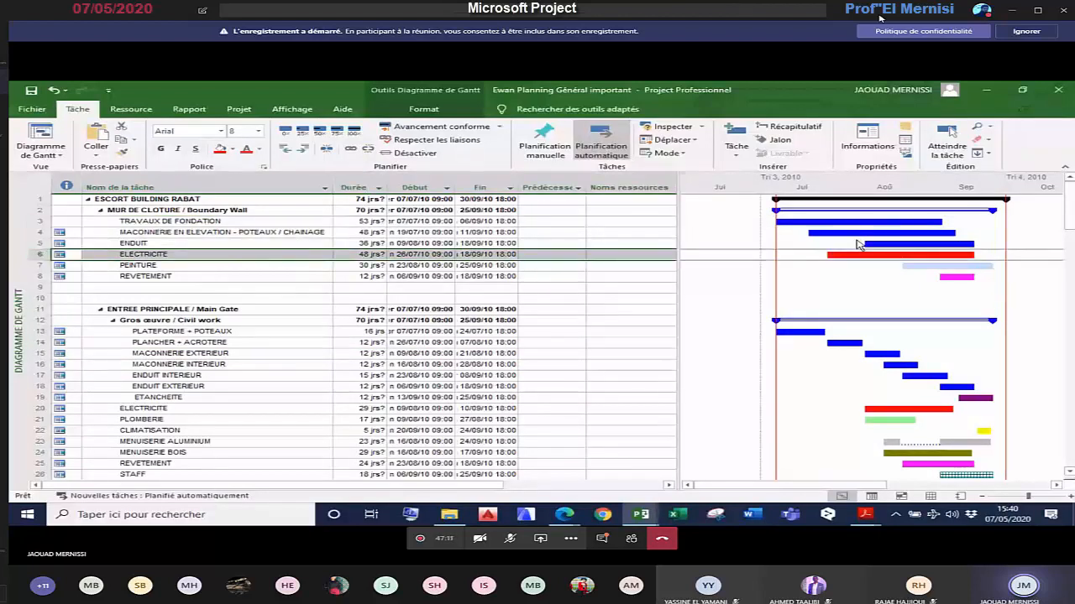
{"action": "left_click", "coordinate": [659, 264]}
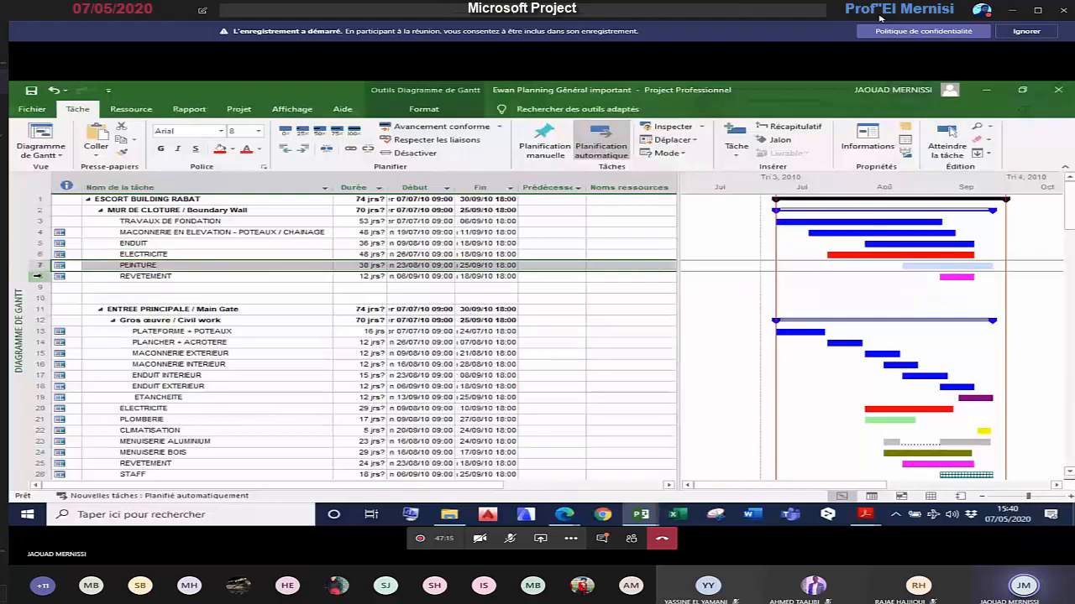
{"action": "left_click", "coordinate": [37, 276]}
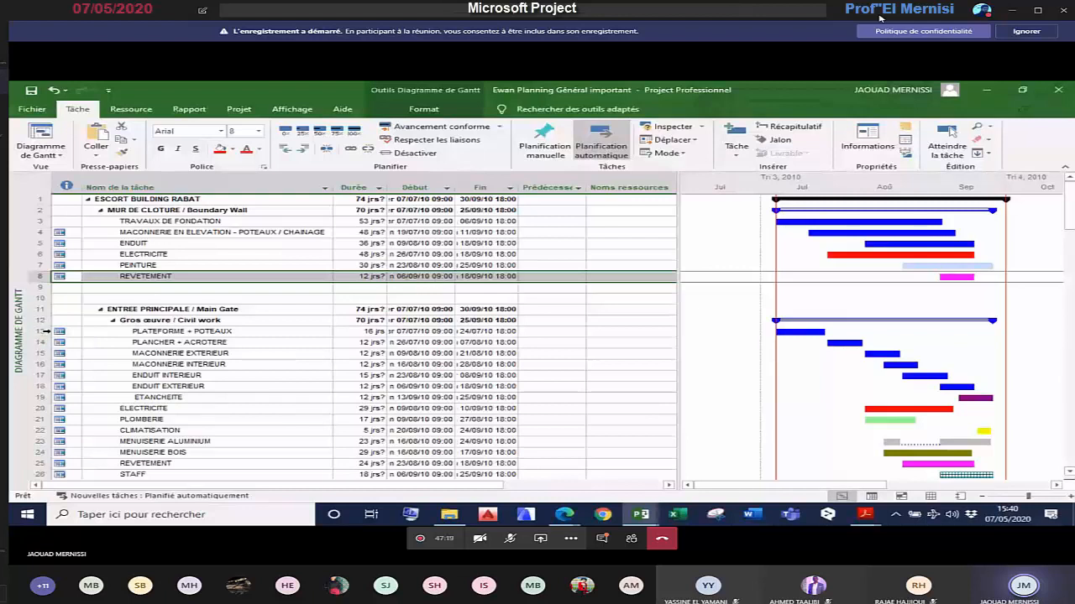
Step: Review the Gros œuvre tasks 13 to 19 under ENTREE PRINCIPALE, and switch back to the Planning travaux EMSI du 12_10_19 project
{"action": "left_click_drag", "start_coordinate": [46, 331], "coordinate": [81, 395]}
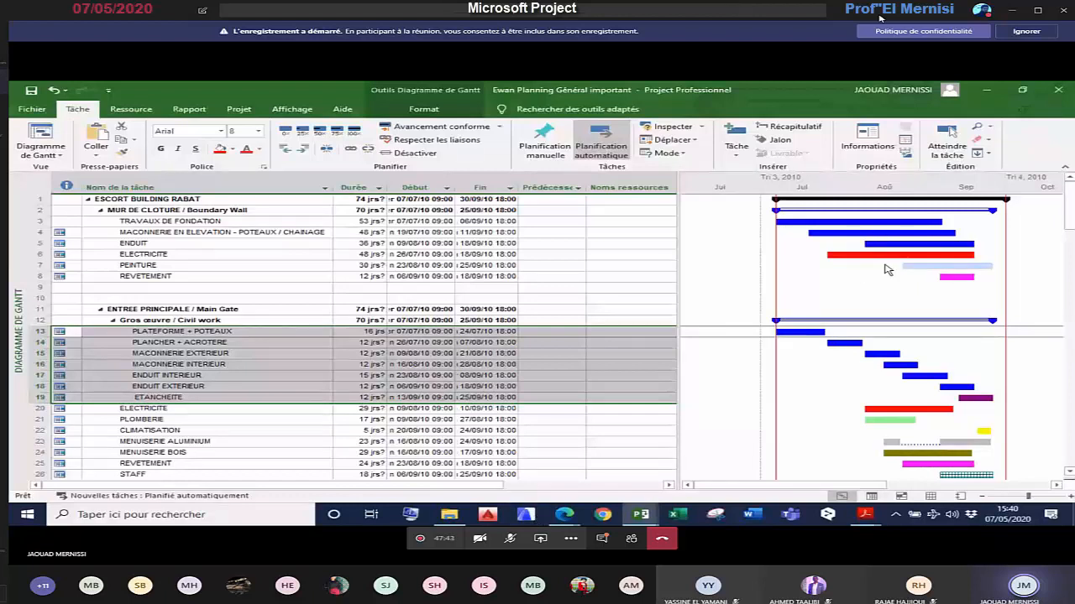
{"action": "left_click", "coordinate": [641, 515]}
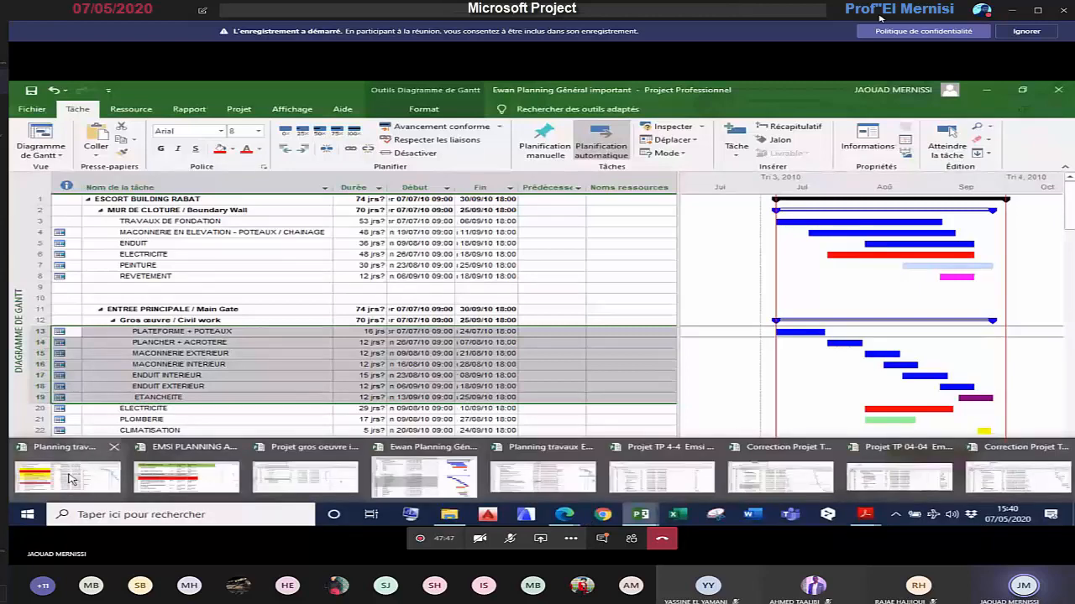
{"action": "left_click", "coordinate": [72, 479]}
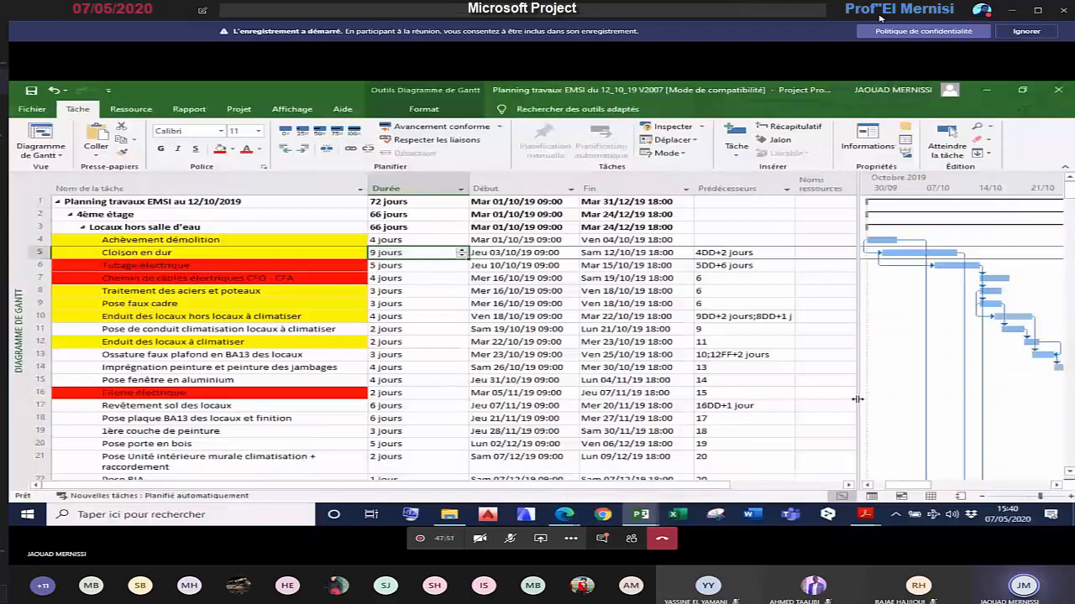
Step: Format the Gantt bar of the Cloison en dur task with yellow as its middle colour
{"action": "left_click_drag", "start_coordinate": [858, 399], "coordinate": [823, 400]}
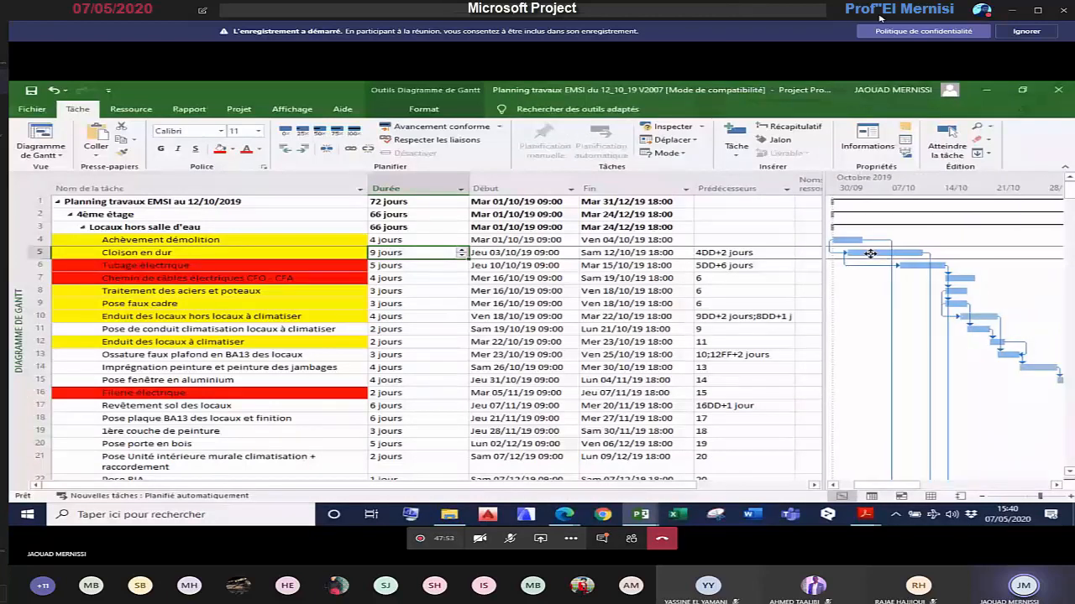
{"action": "double_click", "coordinate": [870, 253]}
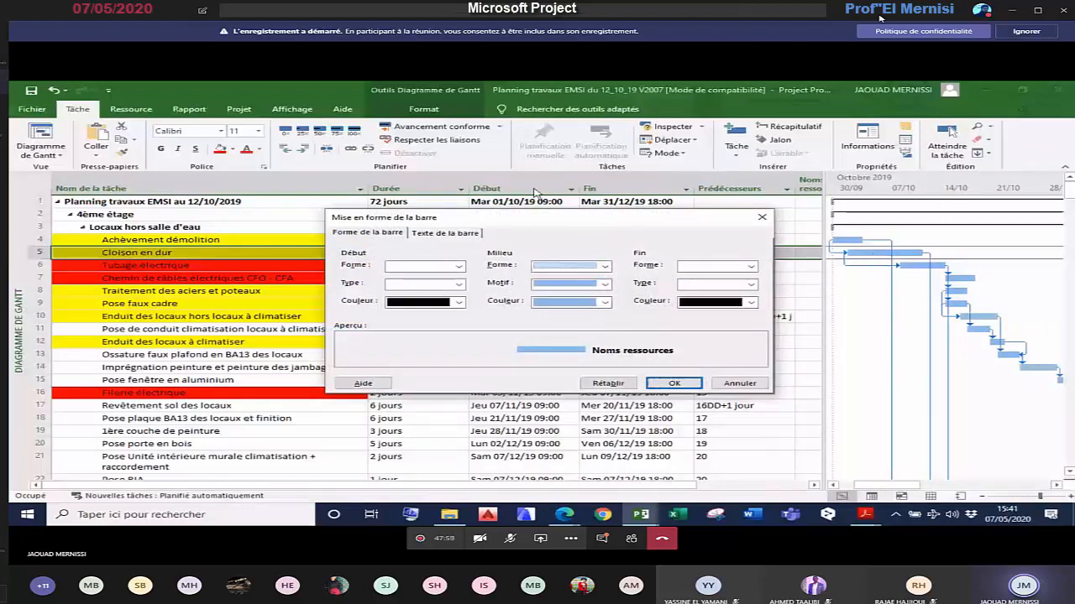
{"action": "left_click", "coordinate": [444, 232]}
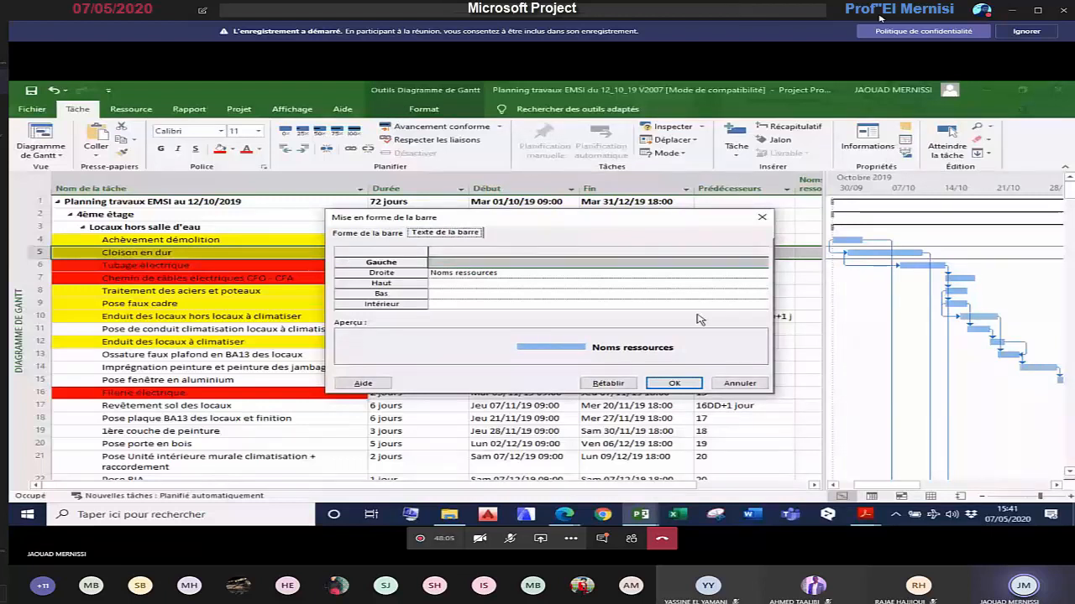
{"action": "left_click", "coordinate": [366, 234]}
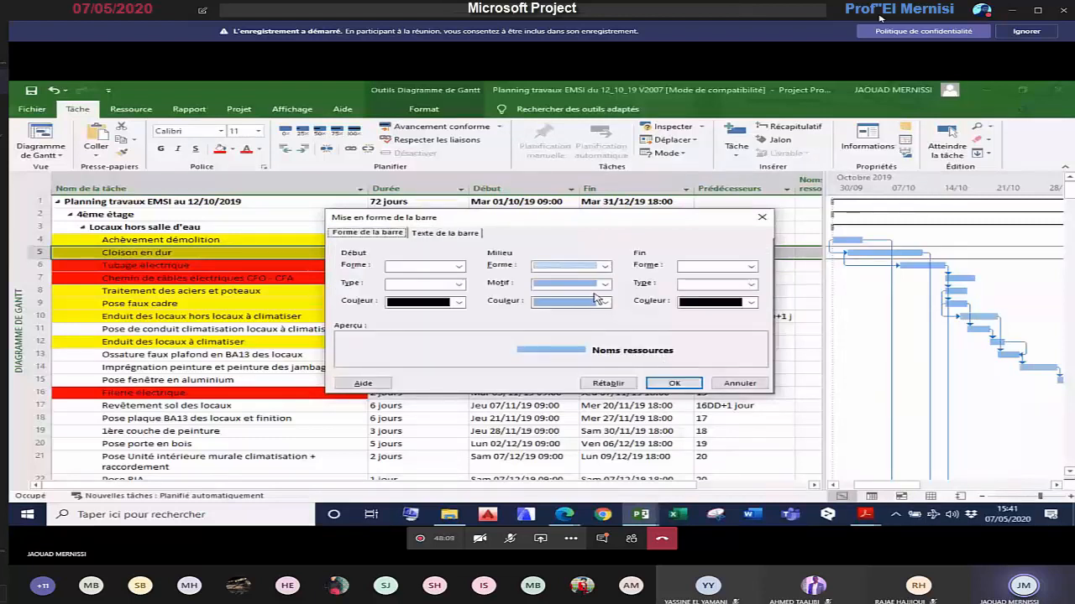
{"action": "left_click", "coordinate": [595, 300]}
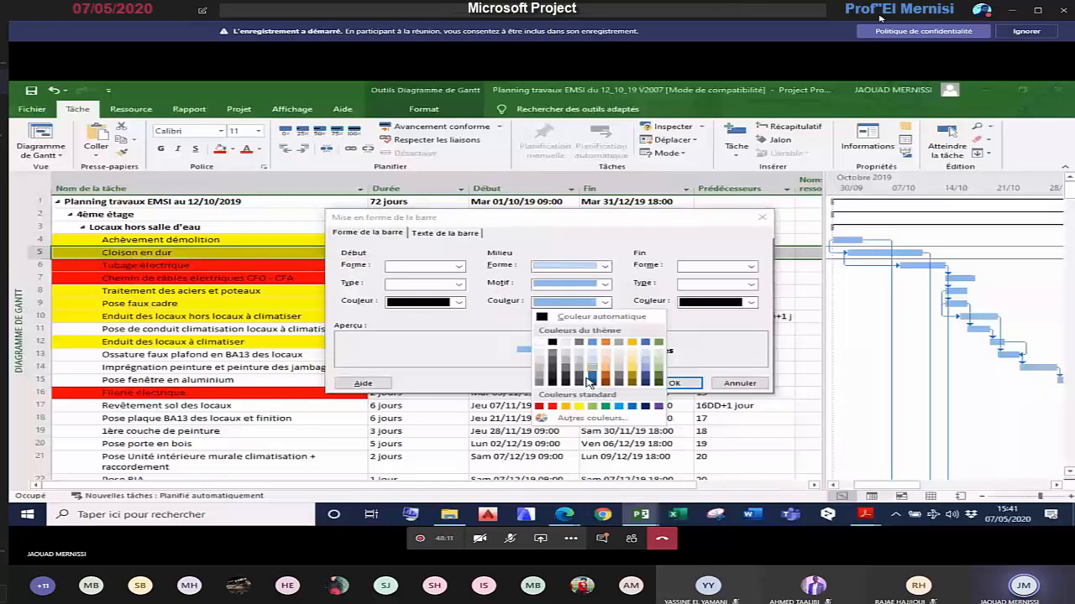
{"action": "left_click", "coordinate": [579, 406]}
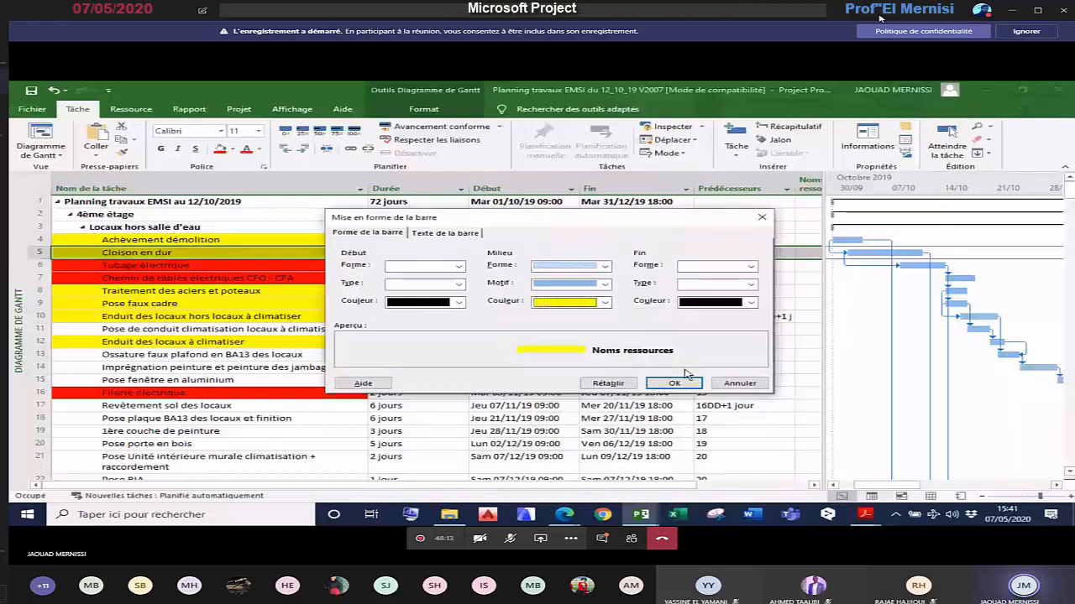
{"action": "left_click", "coordinate": [684, 379]}
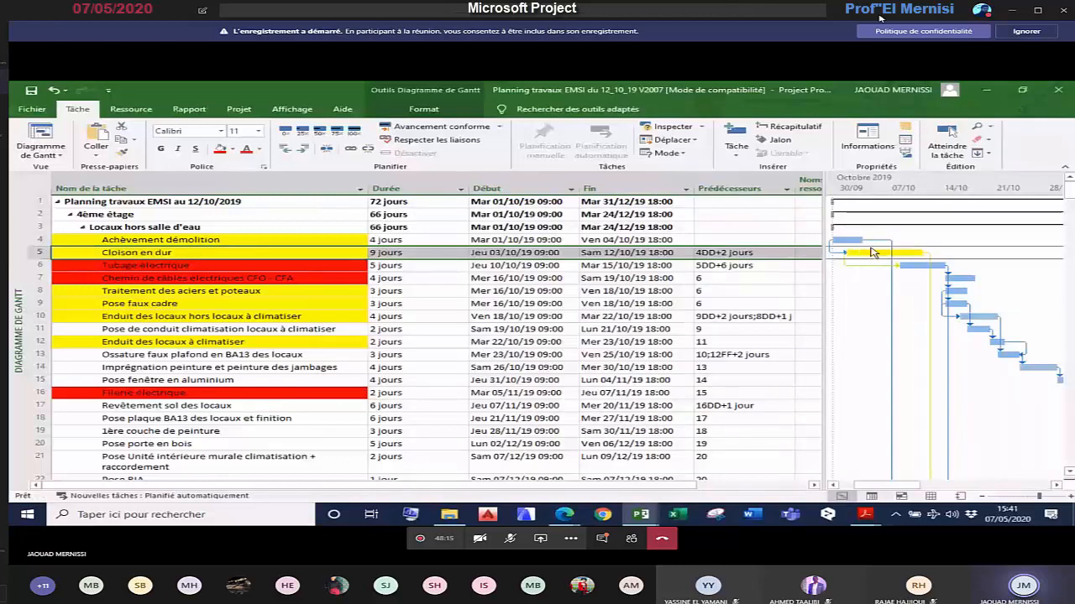
Step: Format the Gantt bar of the Tubage électrique task with red as its middle colour
{"action": "double_click", "coordinate": [919, 267]}
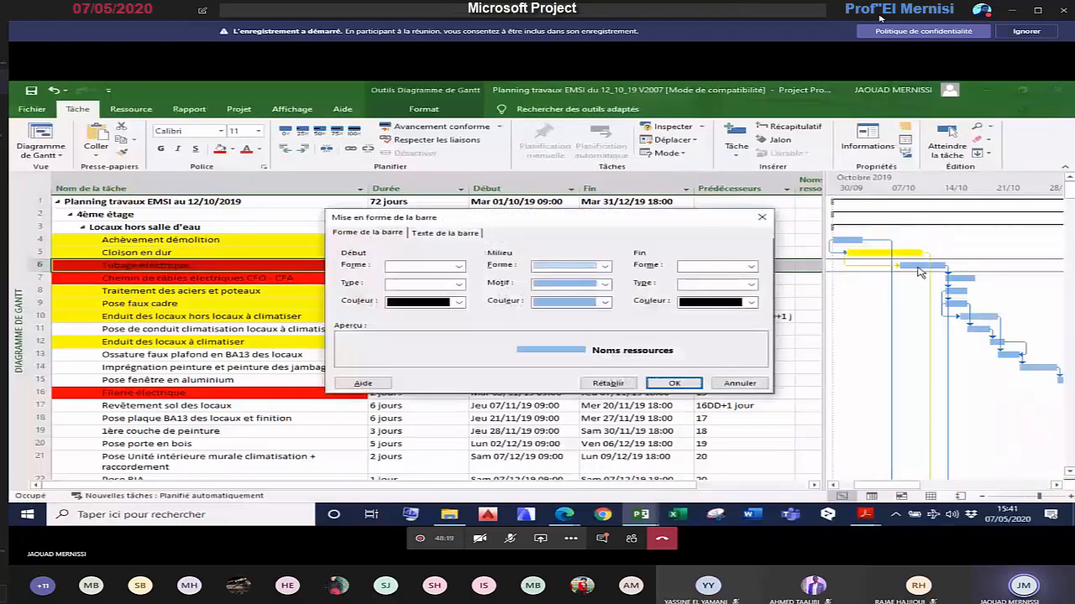
{"action": "left_click", "coordinate": [607, 303]}
{"action": "left_click", "coordinate": [552, 407]}
{"action": "left_click", "coordinate": [675, 382]}
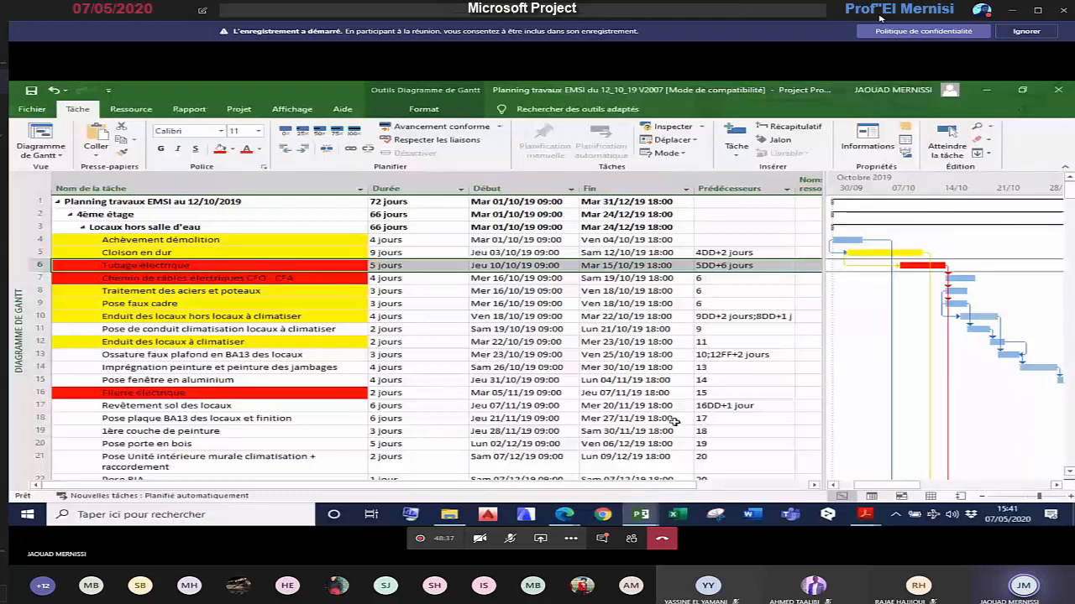
Step: Switch to the Correction Projet TP 04-04 Emsi 2020 project and examine its Béton armé en élévation, Travaux de maçonnerie intérieur and Travaux d'Enduit intérieur phases
{"action": "mouse_move", "coordinate": [653, 520]}
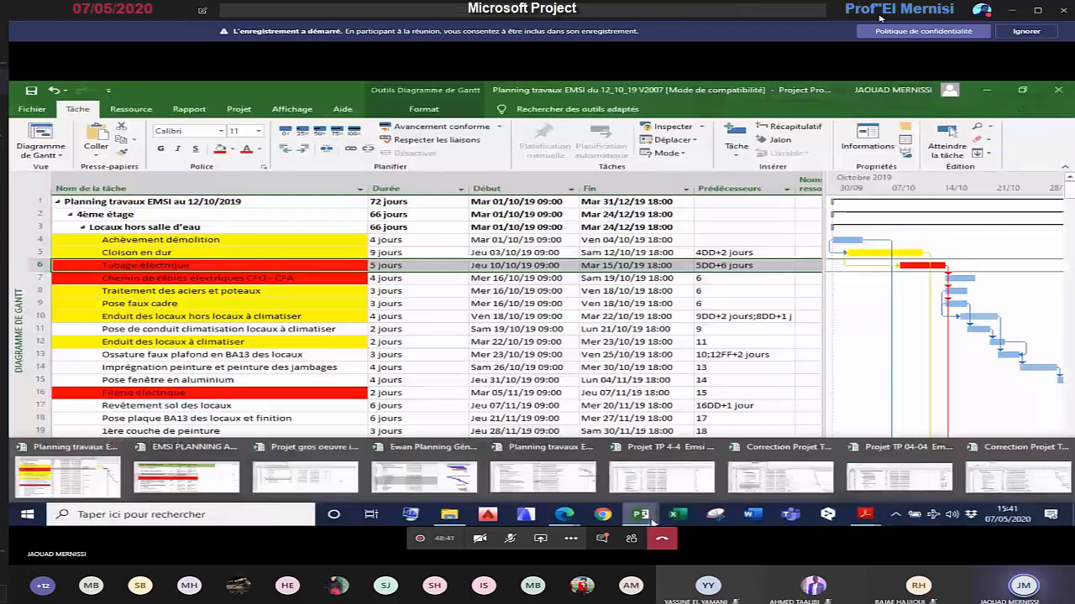
{"action": "left_click", "coordinate": [1021, 478]}
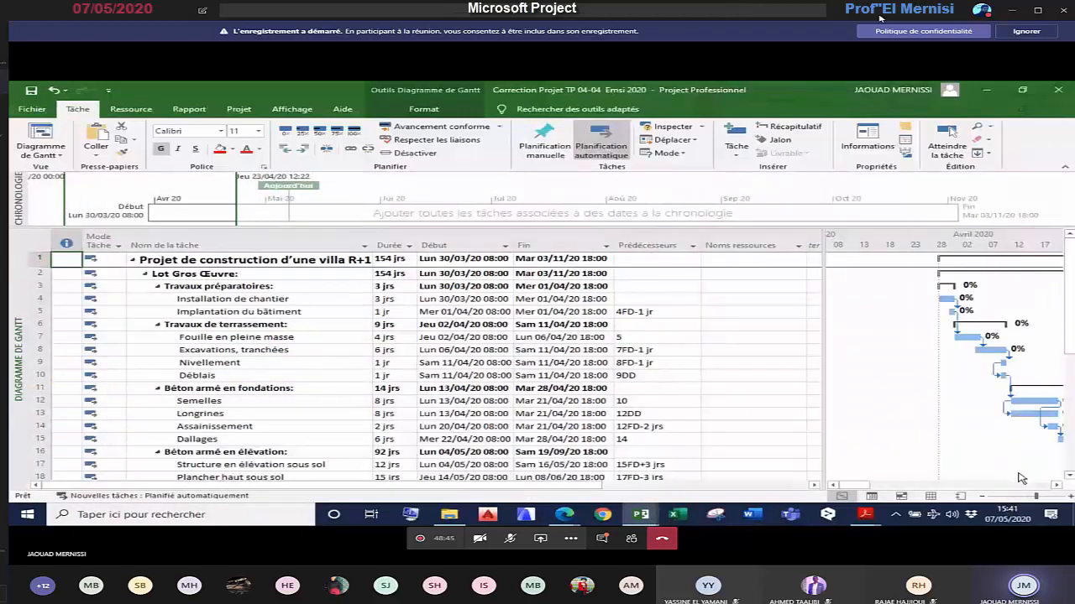
{"action": "scroll", "coordinate": [243, 387], "scroll_direction": "down", "scroll_amount": 2}
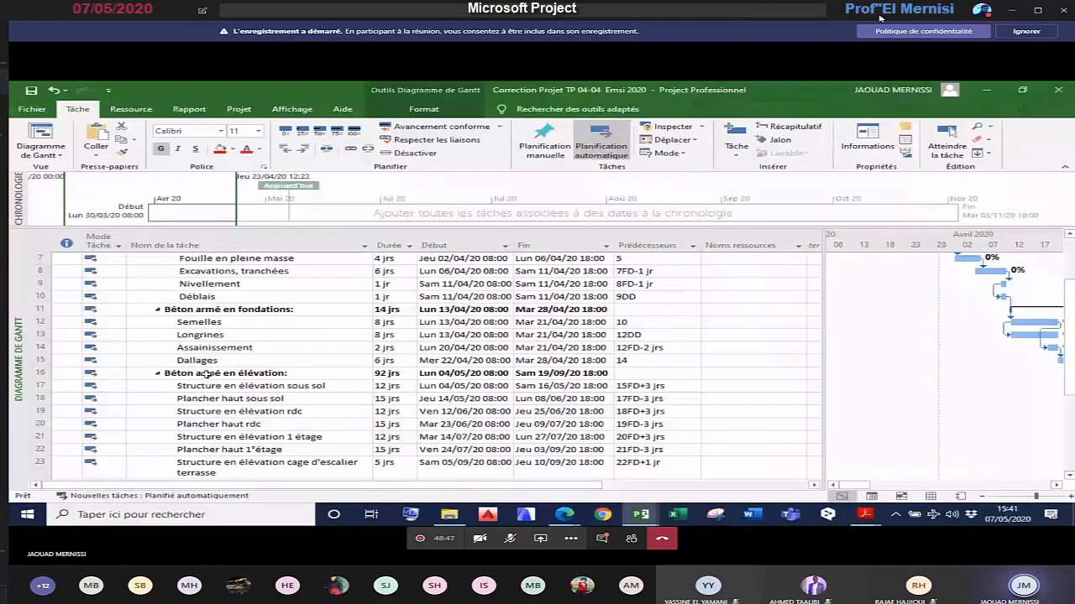
{"action": "left_click", "coordinate": [206, 374]}
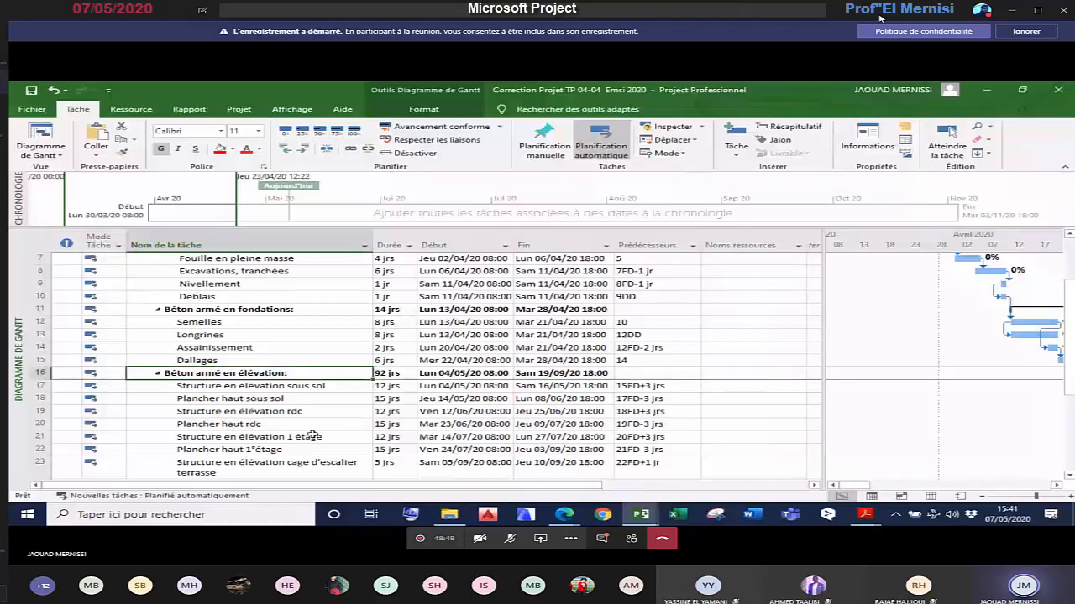
{"action": "scroll", "coordinate": [311, 435], "scroll_direction": "down", "scroll_amount": 1}
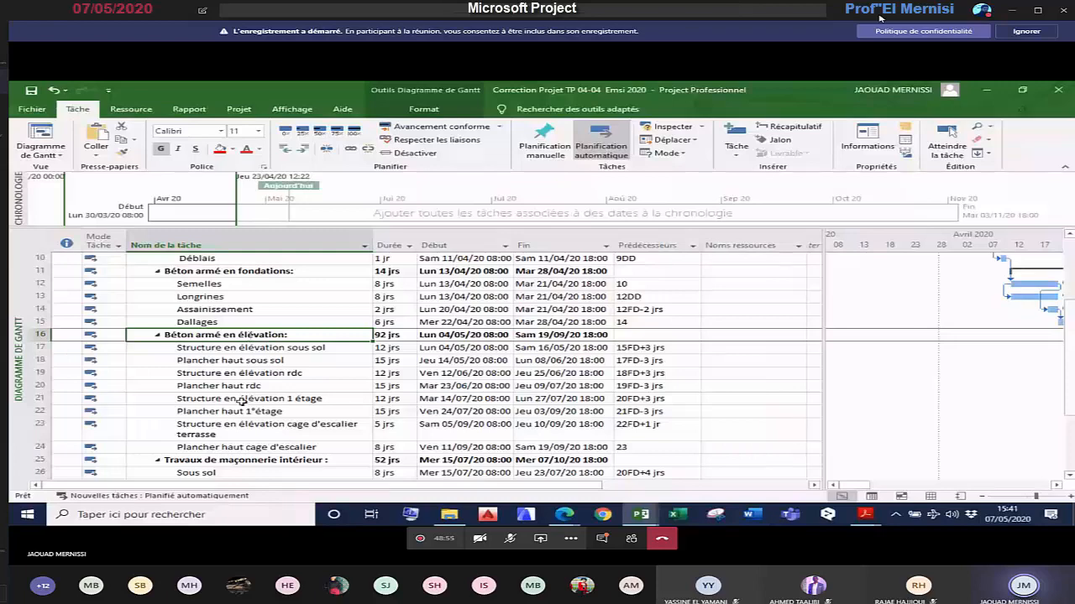
{"action": "left_click", "coordinate": [241, 460]}
{"action": "scroll", "coordinate": [240, 454], "scroll_direction": "down", "scroll_amount": 2}
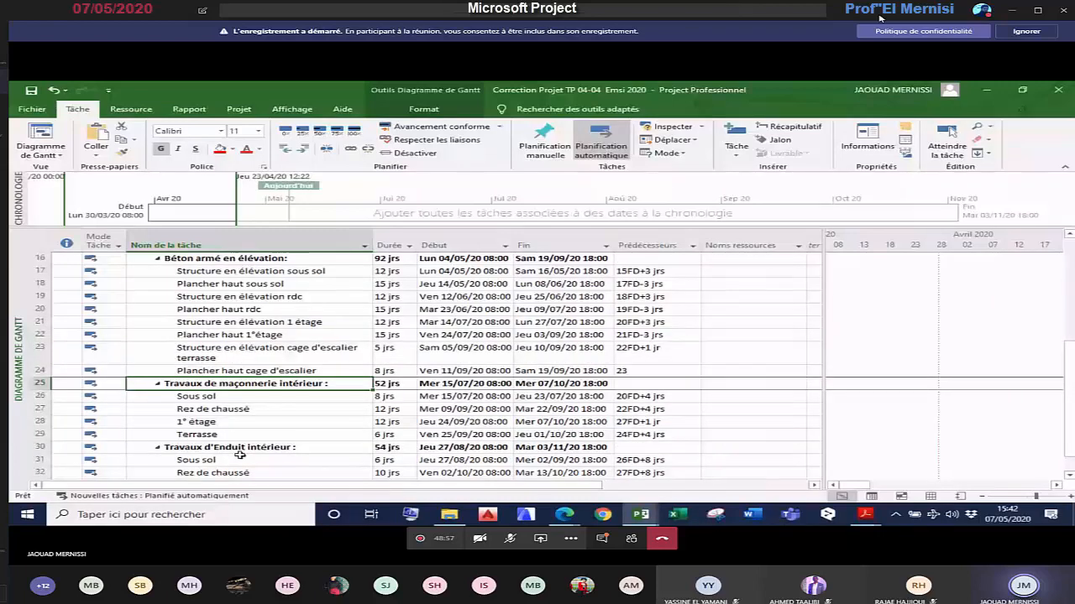
{"action": "left_click", "coordinate": [241, 450]}
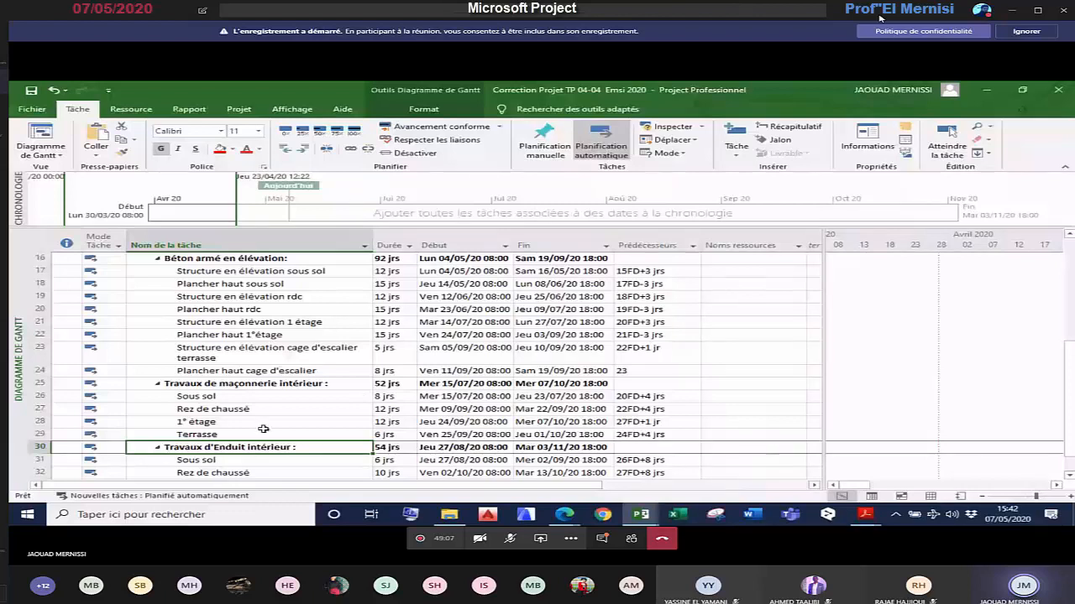
{"action": "scroll", "coordinate": [263, 429], "scroll_direction": "up", "scroll_amount": 5}
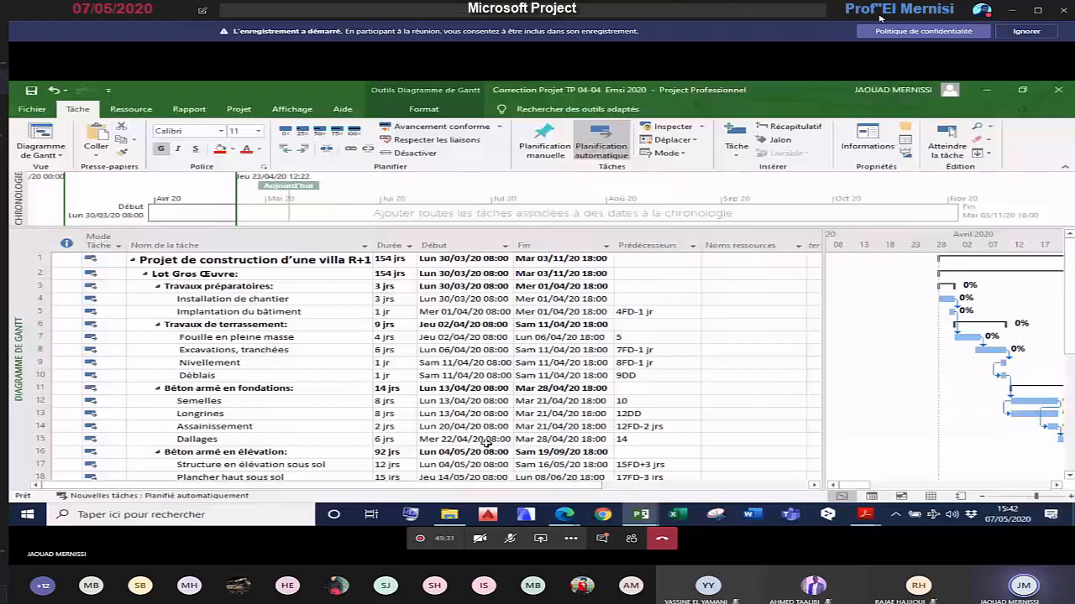
Step: Switch to the Planning travaux EMSI du 25_11_19 project and widen its table and Fin column to show full finish dates
{"action": "mouse_move", "coordinate": [644, 521]}
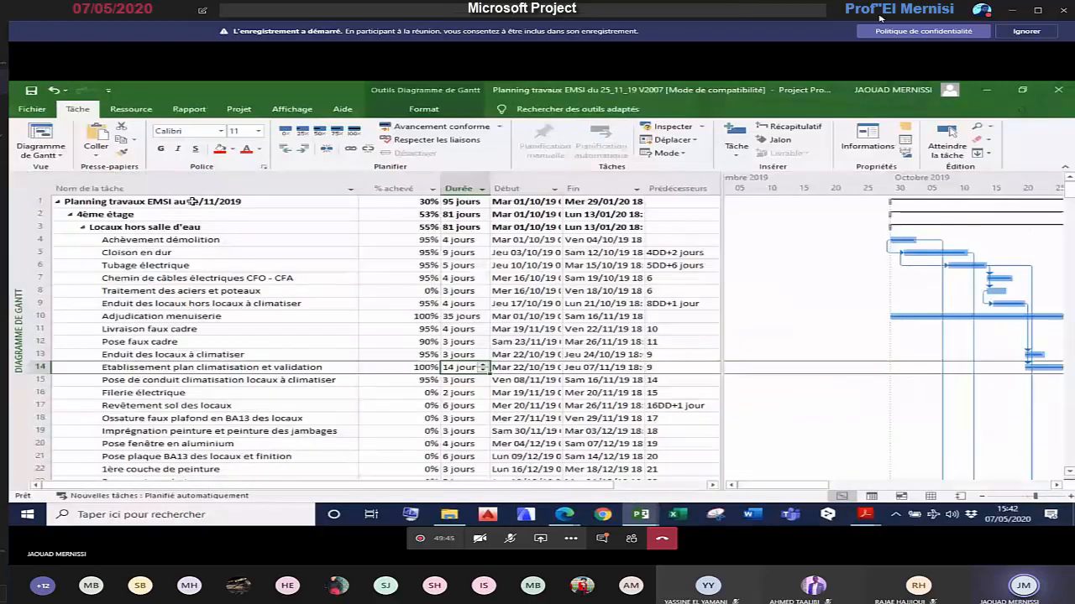
{"action": "left_click", "coordinate": [190, 202]}
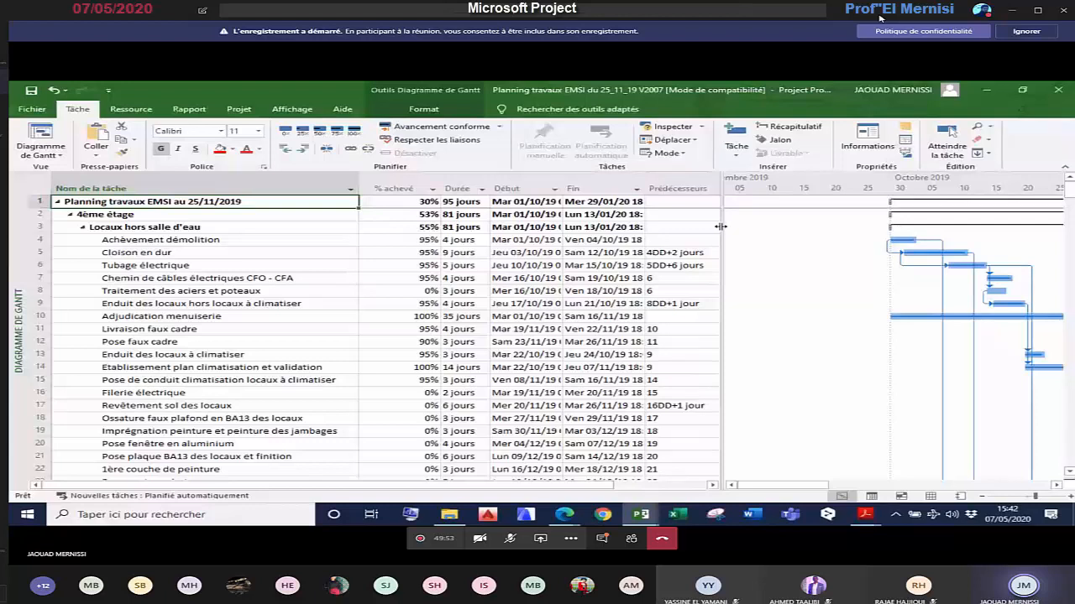
{"action": "left_click_drag", "start_coordinate": [720, 227], "coordinate": [748, 227]}
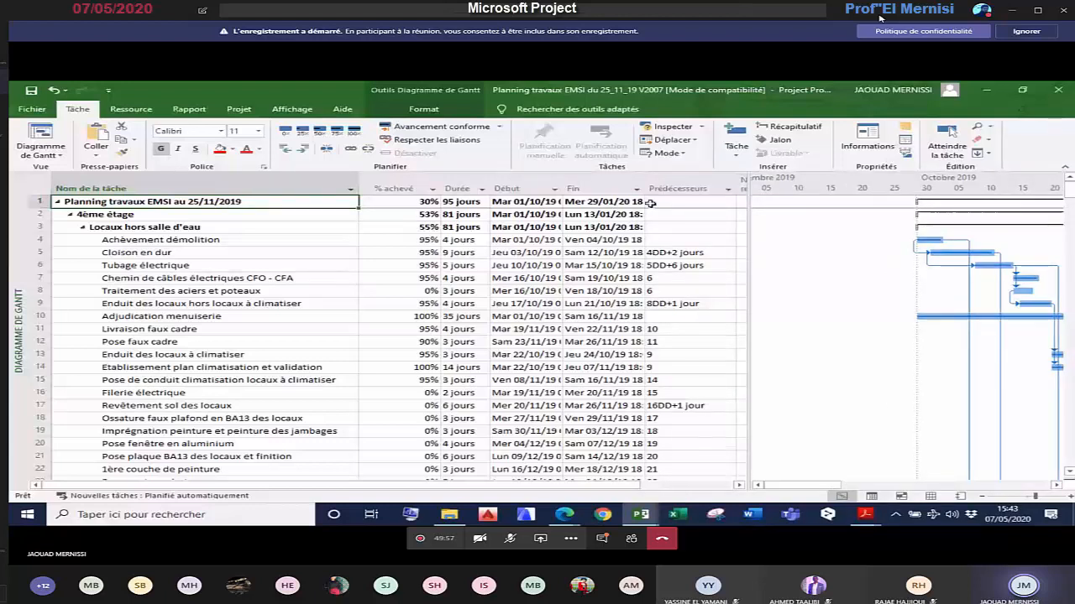
{"action": "left_click_drag", "start_coordinate": [650, 181], "coordinate": [669, 183]}
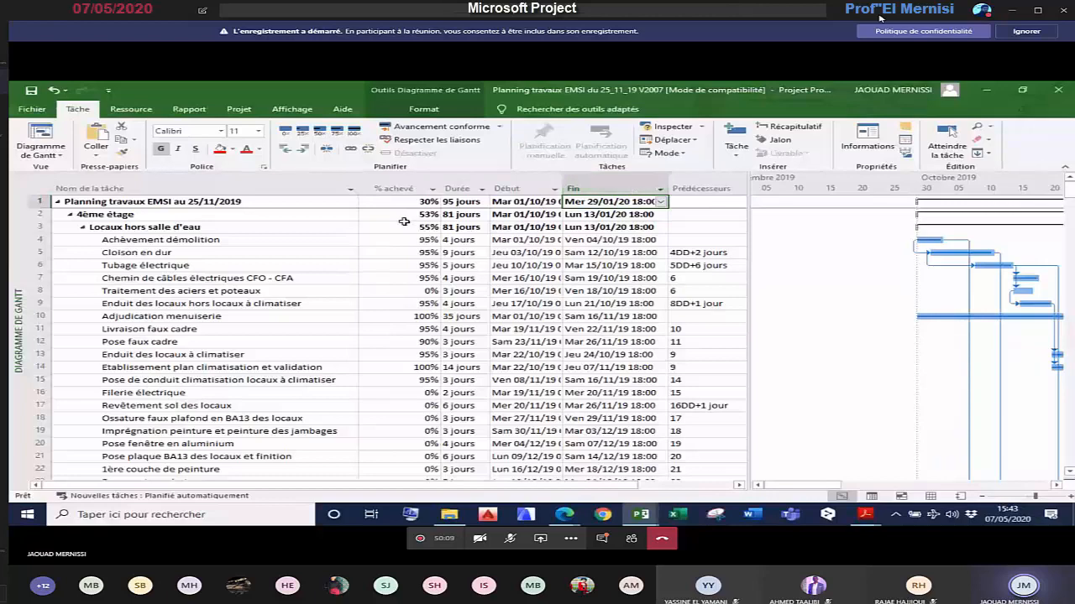
Step: Examine the % achevé column and the project summary row in Planning travaux EMSI du 25_11_19, with the table widened to show Noms ressources
{"action": "left_click", "coordinate": [412, 189]}
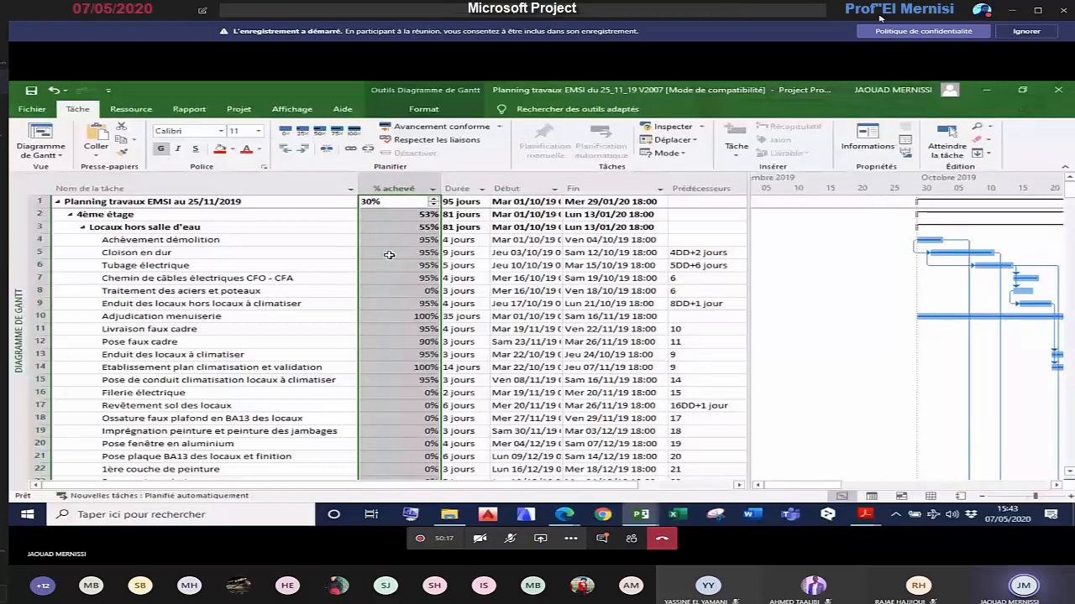
{"action": "left_click", "coordinate": [192, 190]}
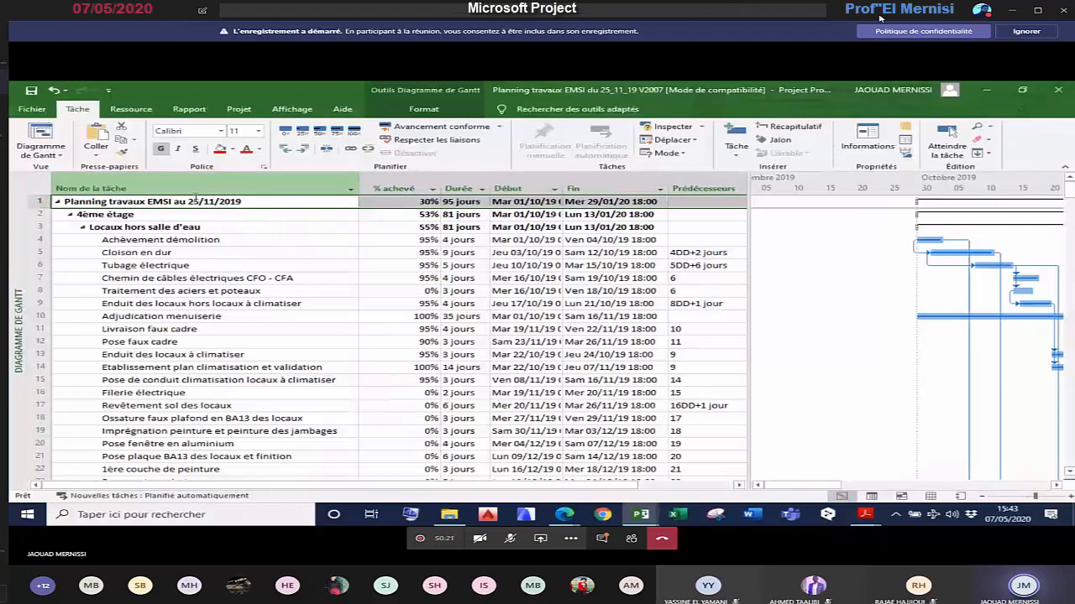
{"action": "left_click", "coordinate": [218, 201]}
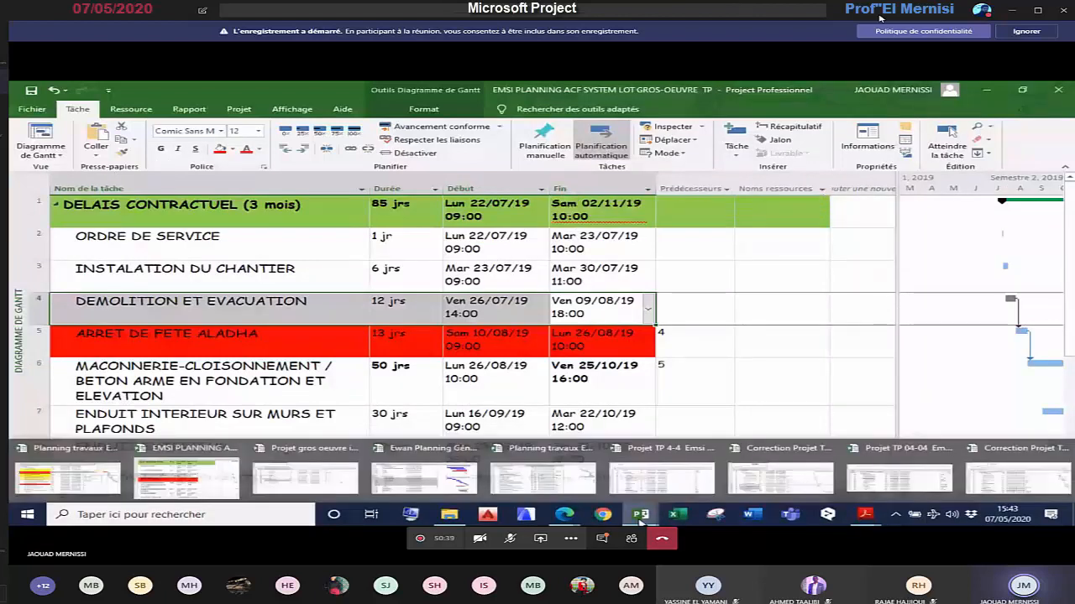
{"action": "left_click", "coordinate": [537, 483]}
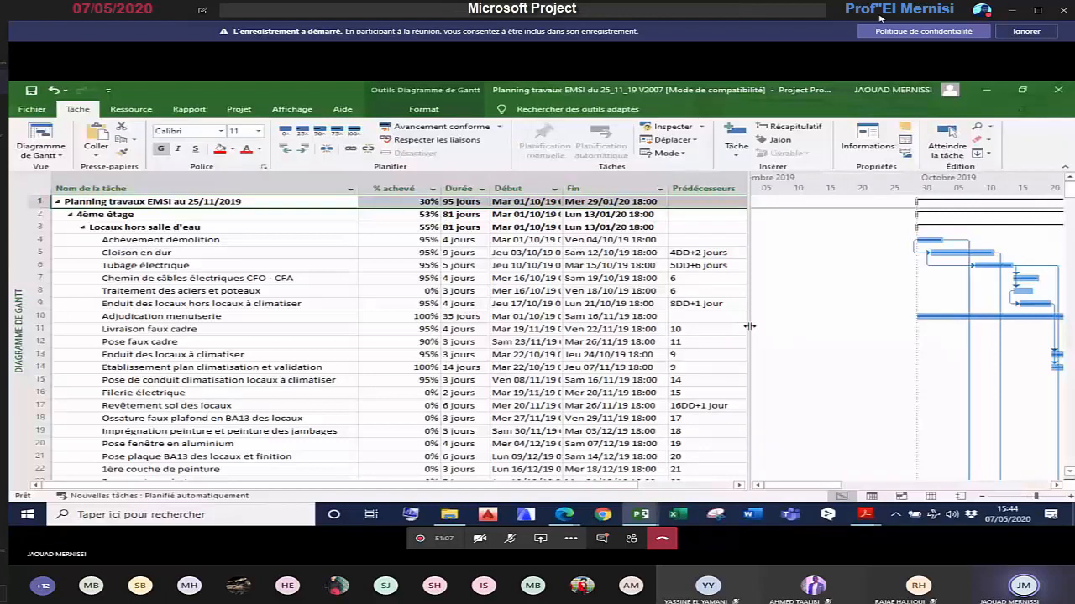
{"action": "left_click_drag", "start_coordinate": [749, 326], "coordinate": [838, 325]}
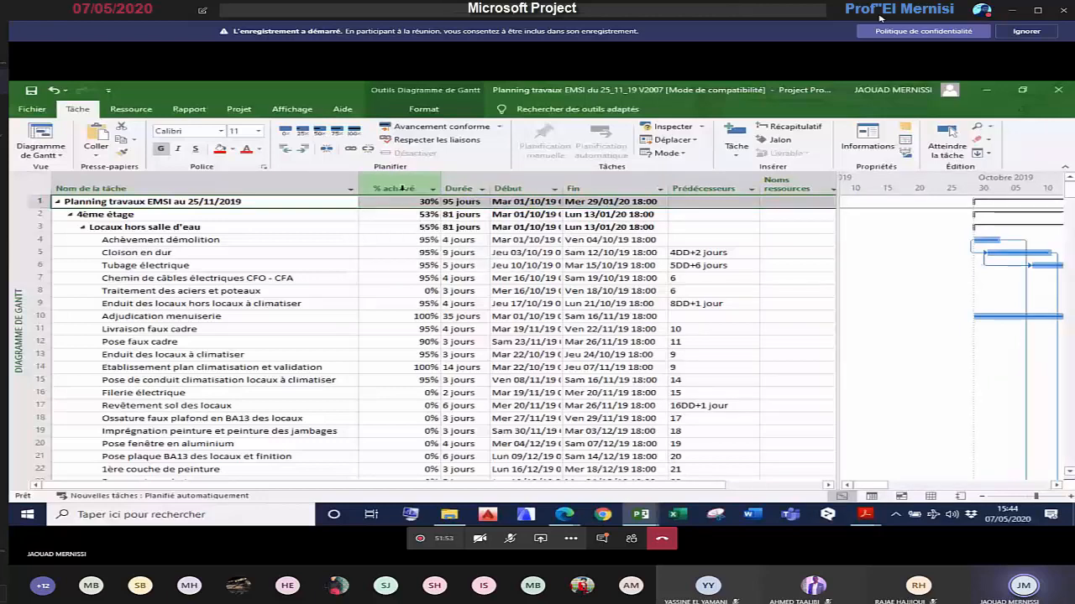
Step: Compare the % achevé values with the task names and October 2019 Gantt bars, including Filerie électrique and Revêtement sol des locaux
{"action": "left_click", "coordinate": [402, 190]}
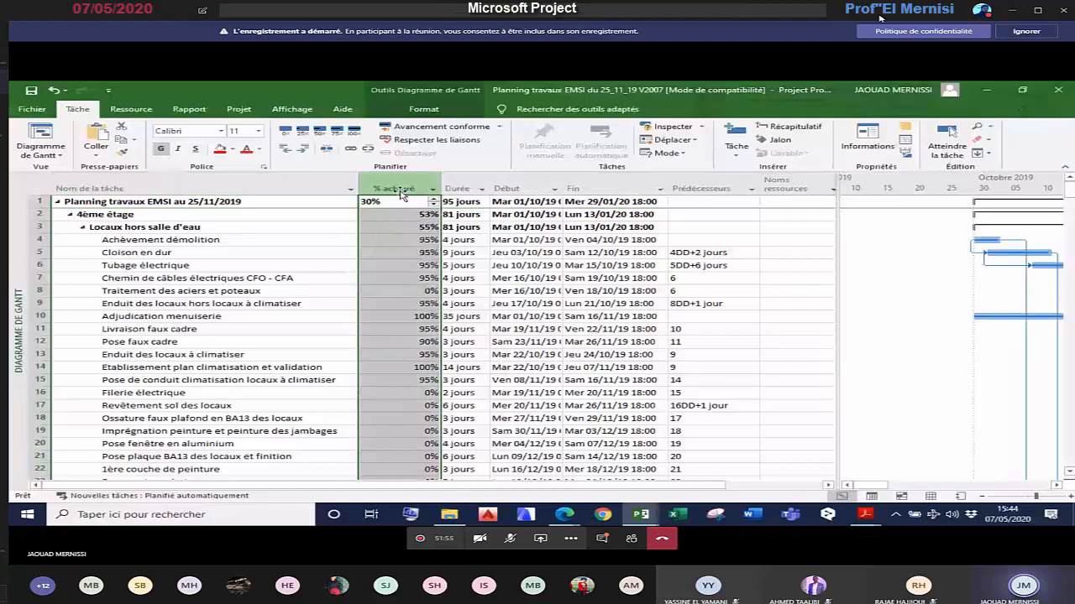
{"action": "left_click", "coordinate": [1058, 486]}
{"action": "left_click", "coordinate": [1057, 486]}
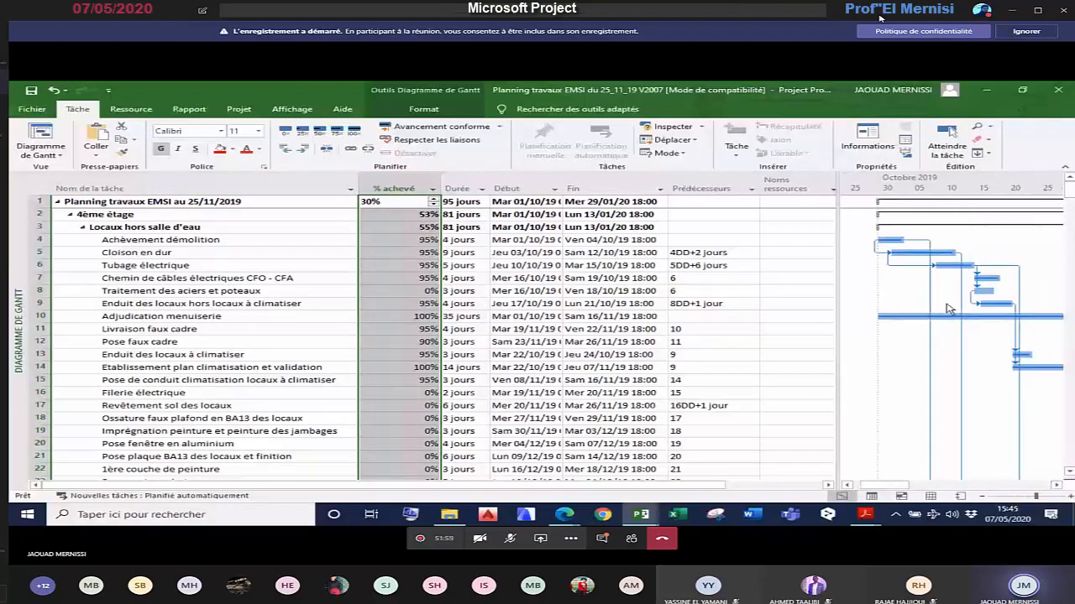
{"action": "left_click", "coordinate": [165, 187]}
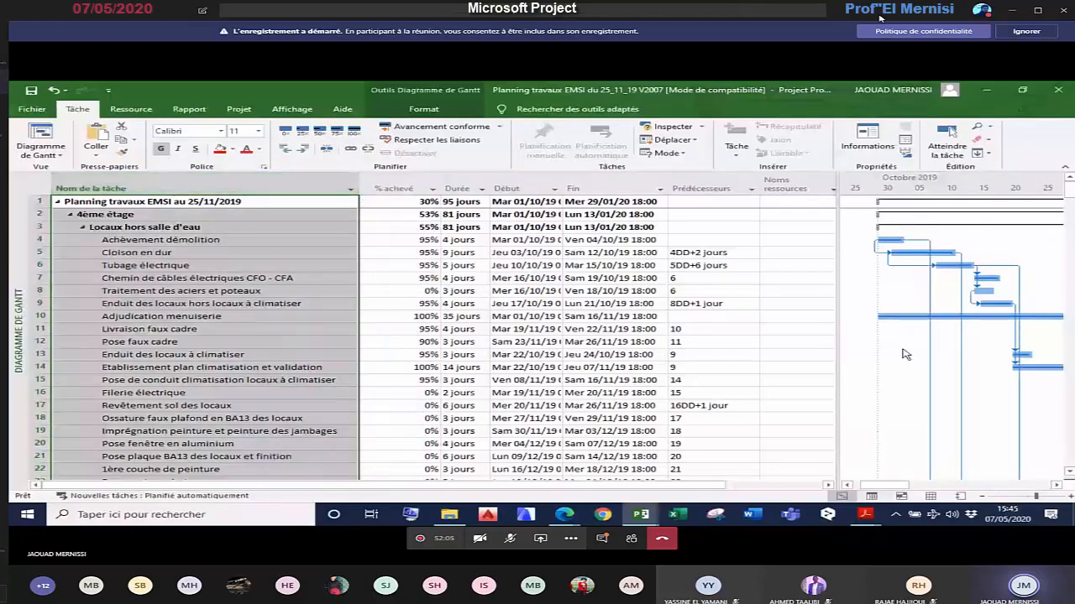
{"action": "left_click_drag", "start_coordinate": [293, 393], "coordinate": [294, 406]}
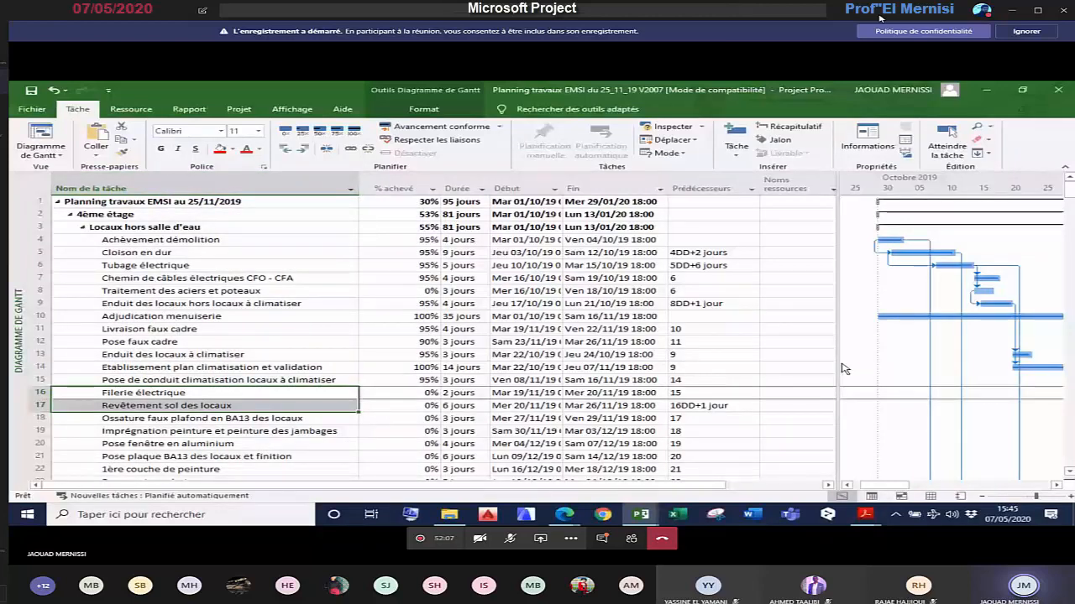
Step: Display the % achevé field as text to the left of the Adjudication menuiserie Gantt bar
{"action": "double_click", "coordinate": [898, 317]}
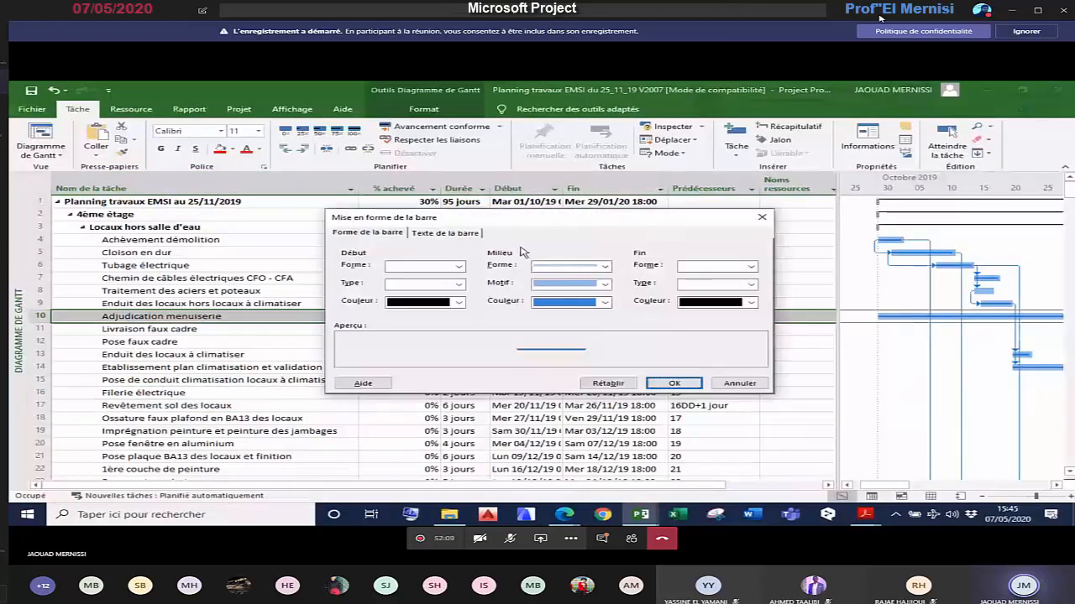
{"action": "left_click", "coordinate": [456, 234]}
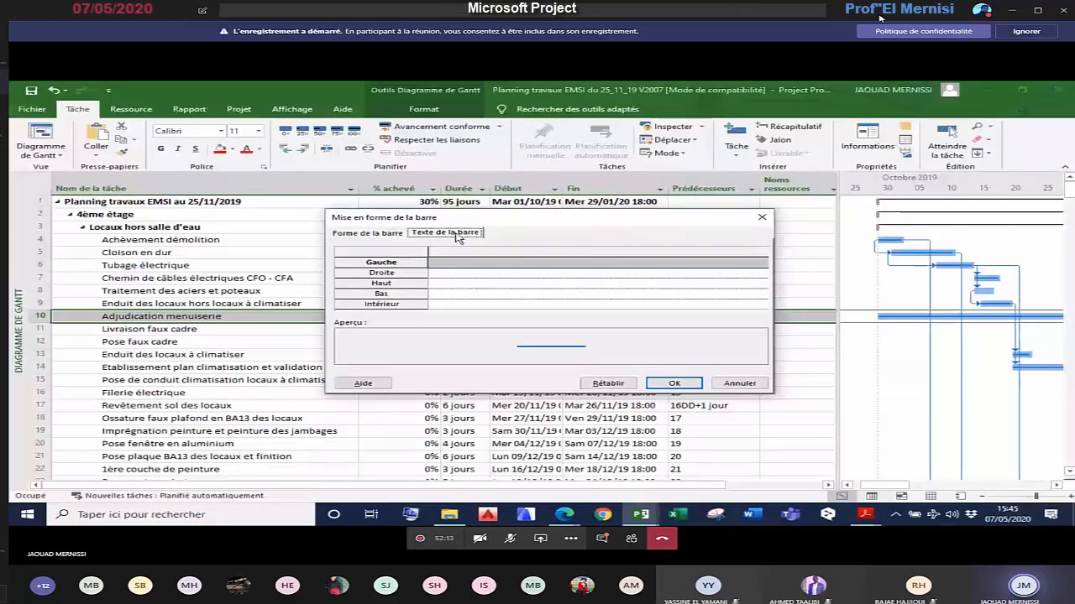
{"action": "left_click", "coordinate": [748, 260]}
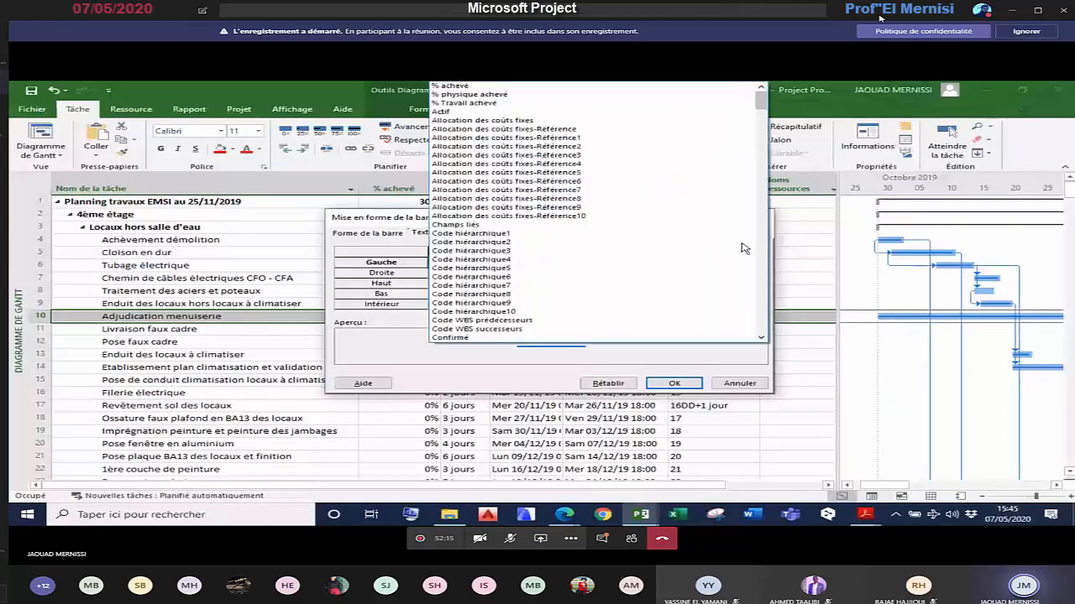
{"action": "key", "text": "Return"}
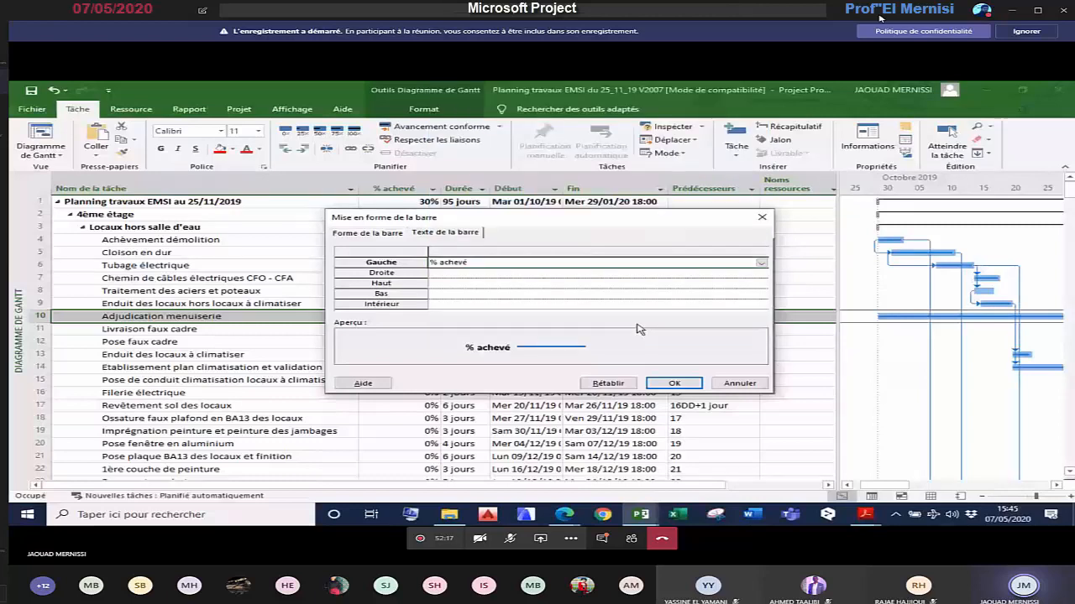
{"action": "left_click", "coordinate": [679, 382]}
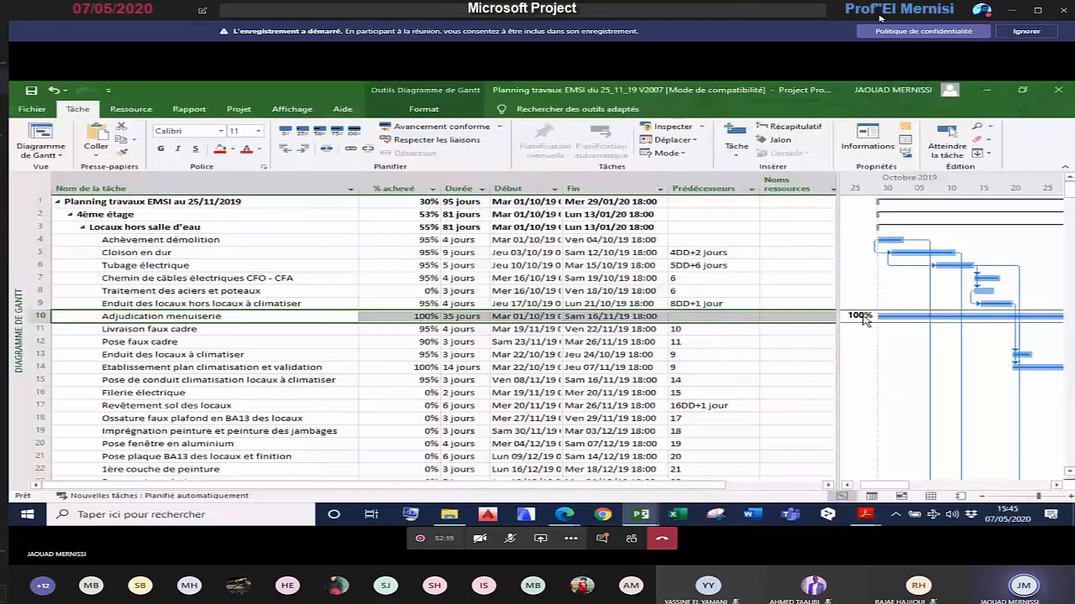
Step: Format the Gantt bars of all tasks to show % achevé as their left-hand text
{"action": "left_click", "coordinate": [218, 188]}
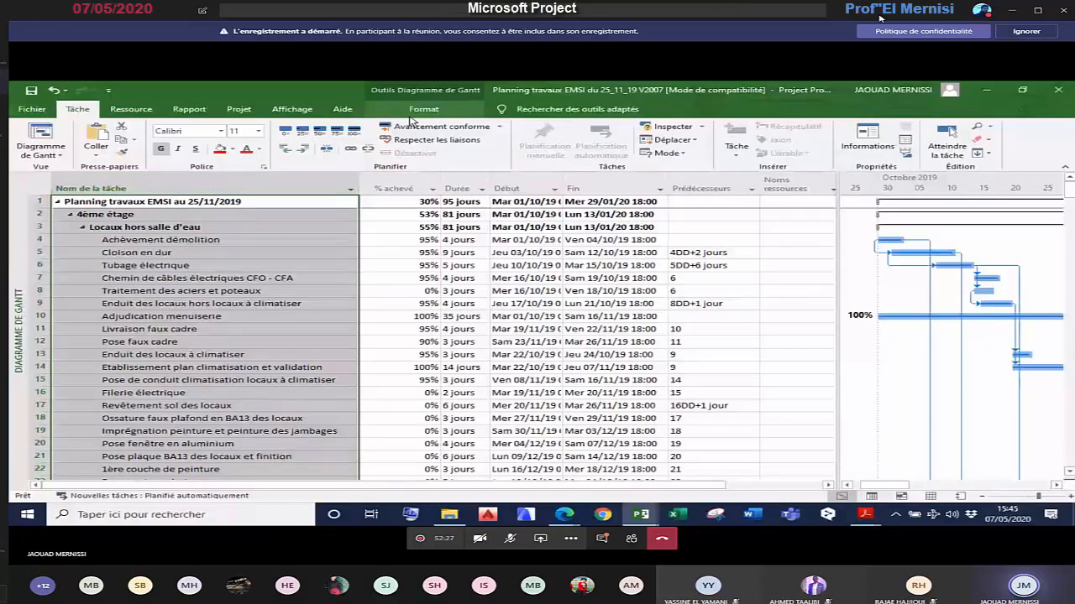
{"action": "left_click", "coordinate": [410, 116]}
{"action": "left_click", "coordinate": [368, 148]}
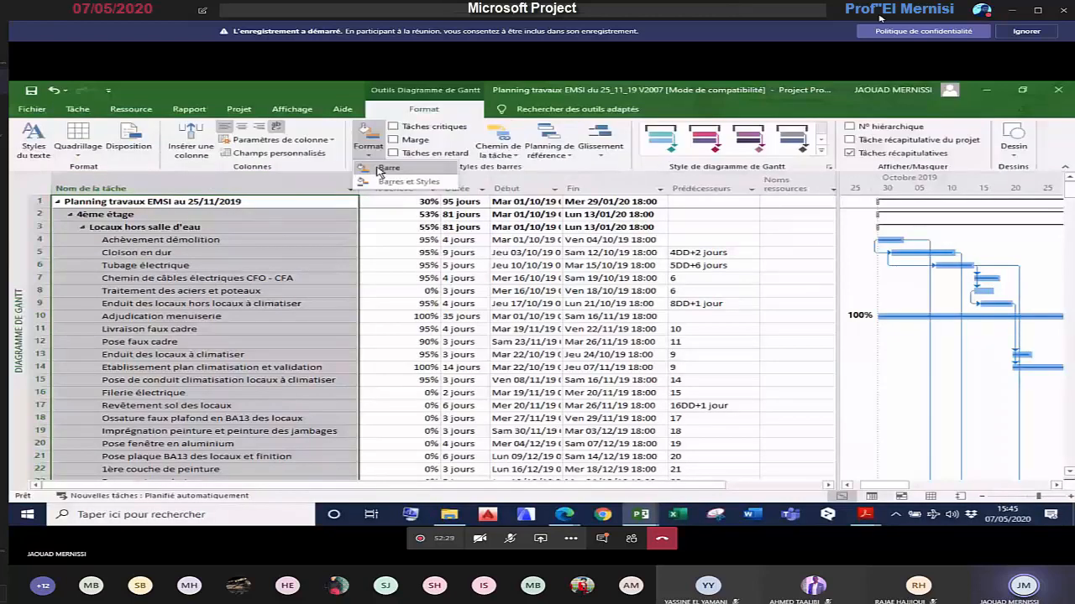
{"action": "left_click", "coordinate": [386, 168]}
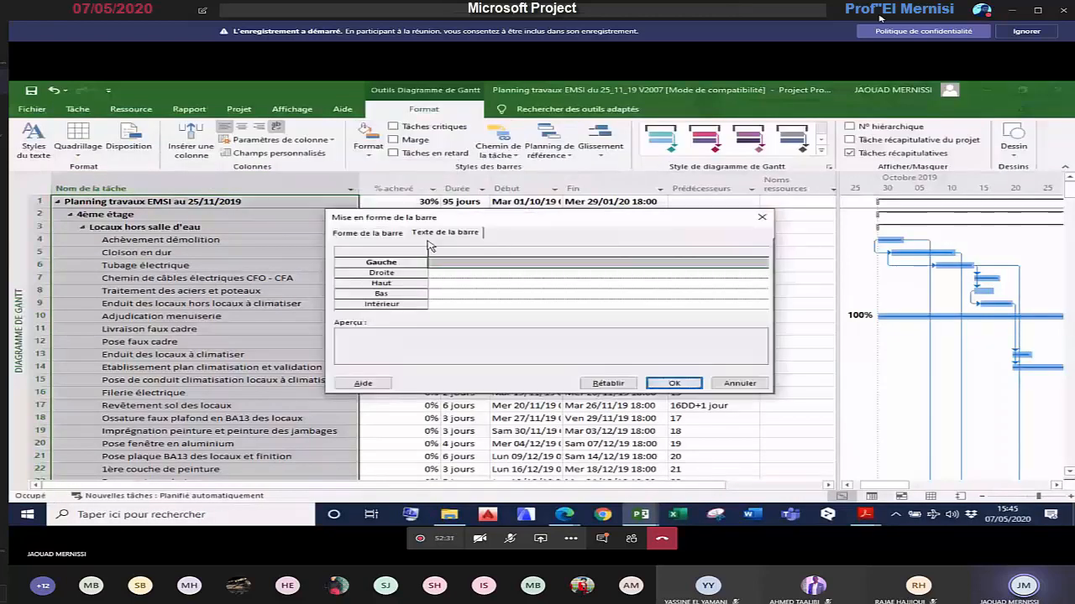
{"action": "left_click", "coordinate": [760, 267]}
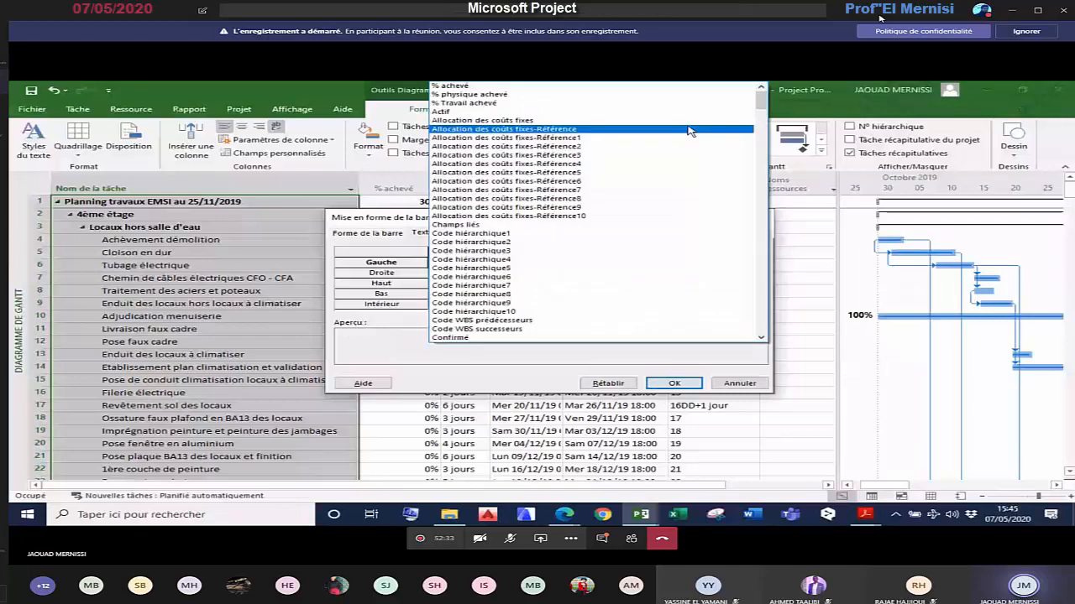
{"action": "left_click", "coordinate": [625, 86]}
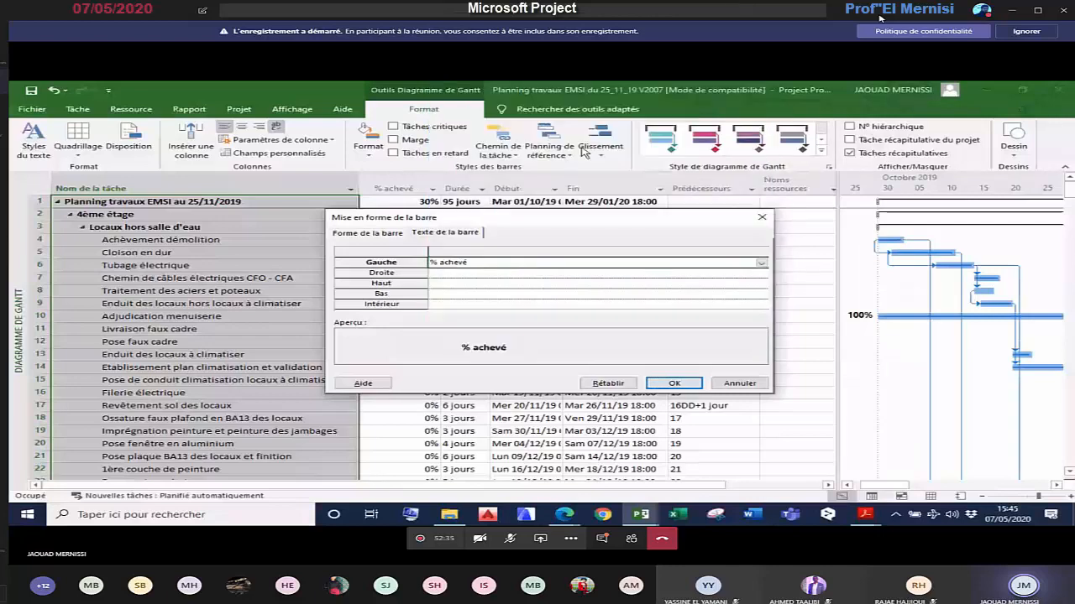
{"action": "key", "text": "Return"}
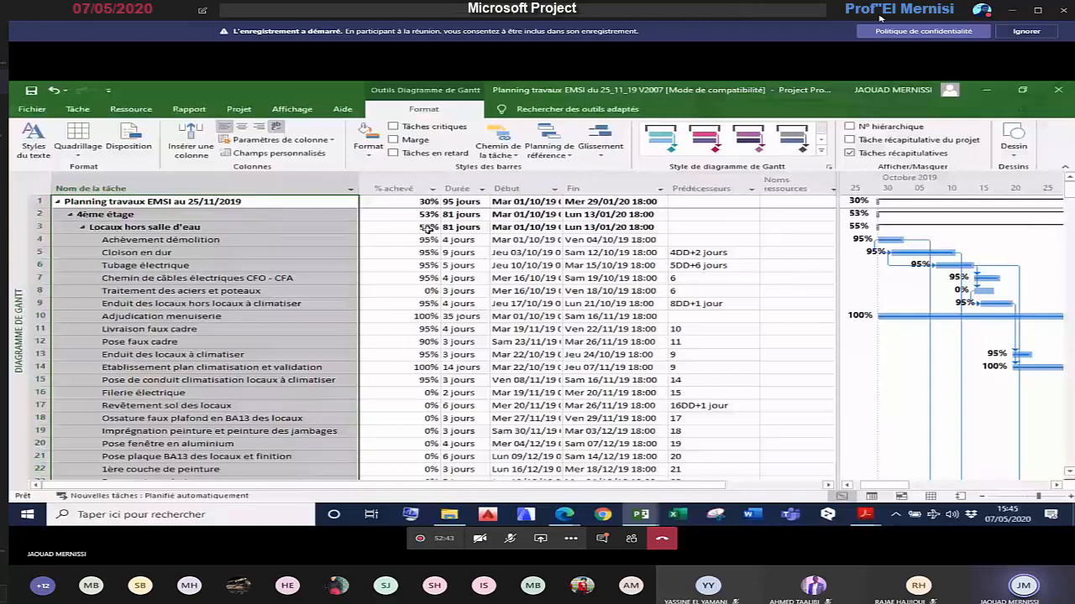
Step: Check the % achevé cells of rows 7, 8 and 18, and switch to the Planning travaux EMSI du 12_10_19 project
{"action": "left_click", "coordinate": [394, 278]}
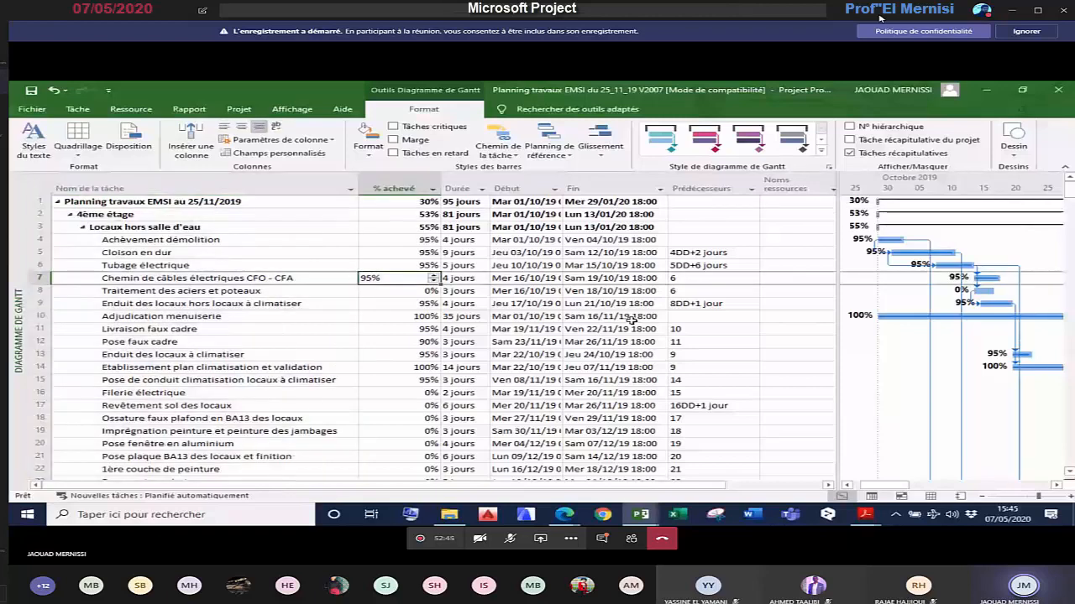
{"action": "key", "text": "Down"}
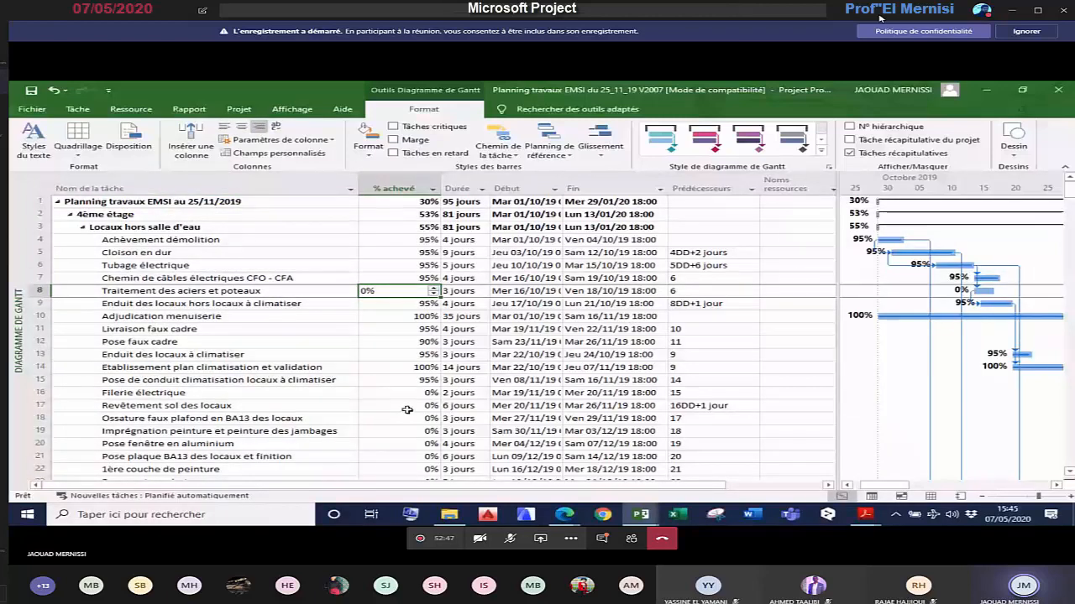
{"action": "left_click", "coordinate": [406, 417]}
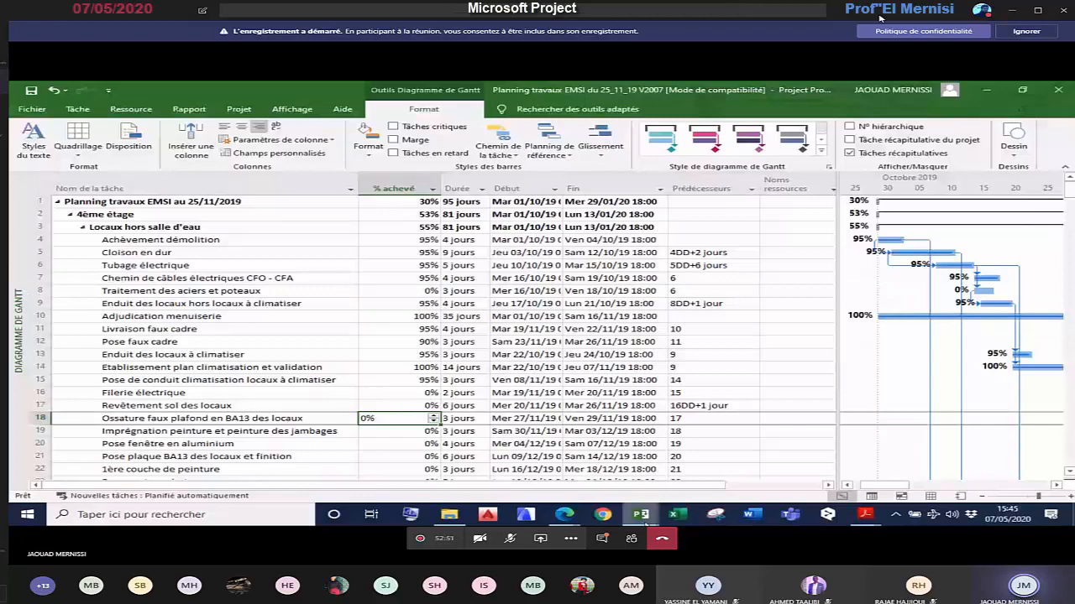
{"action": "left_click", "coordinate": [641, 514]}
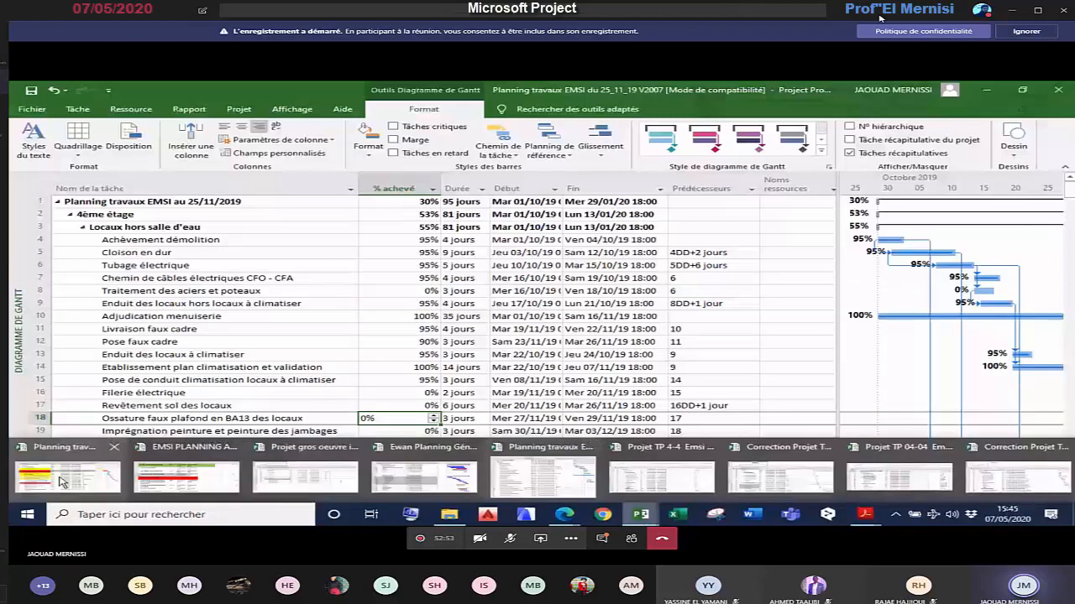
{"action": "left_click", "coordinate": [63, 481]}
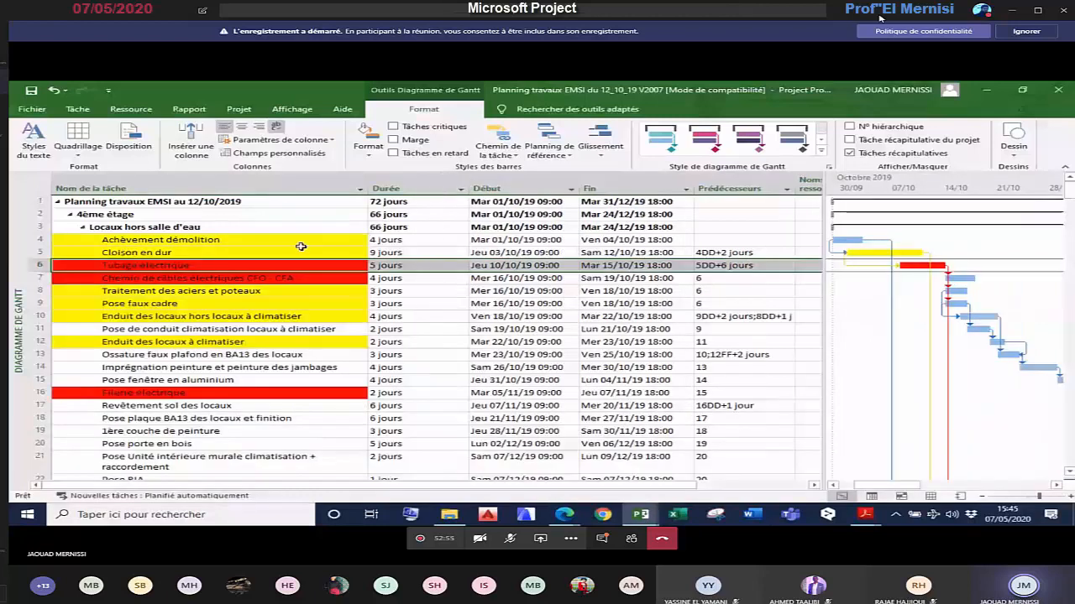
{"action": "right_click", "coordinate": [331, 182]}
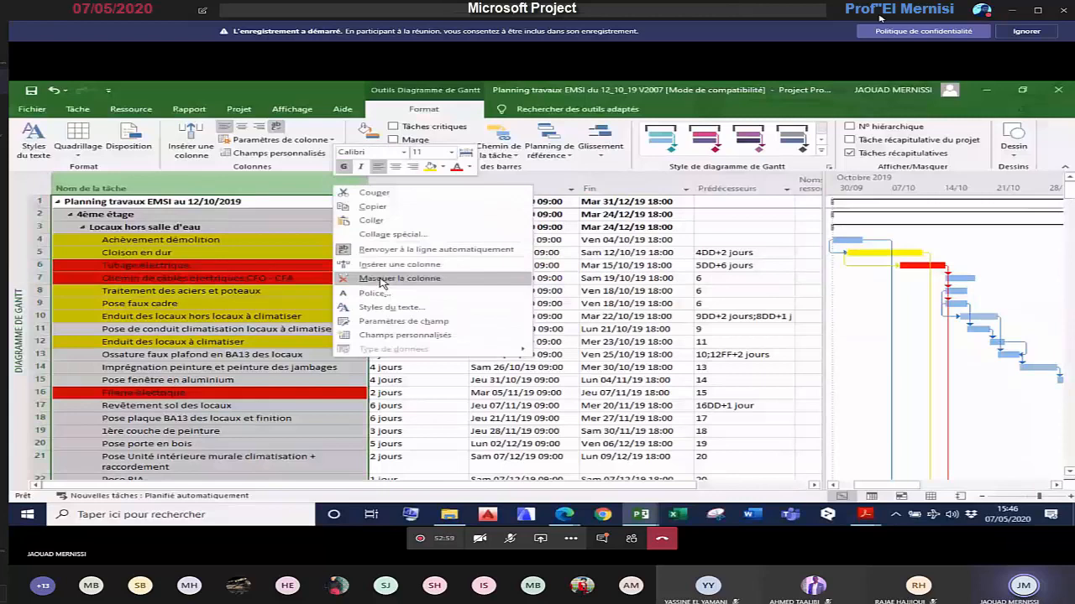
{"action": "left_click", "coordinate": [382, 279]}
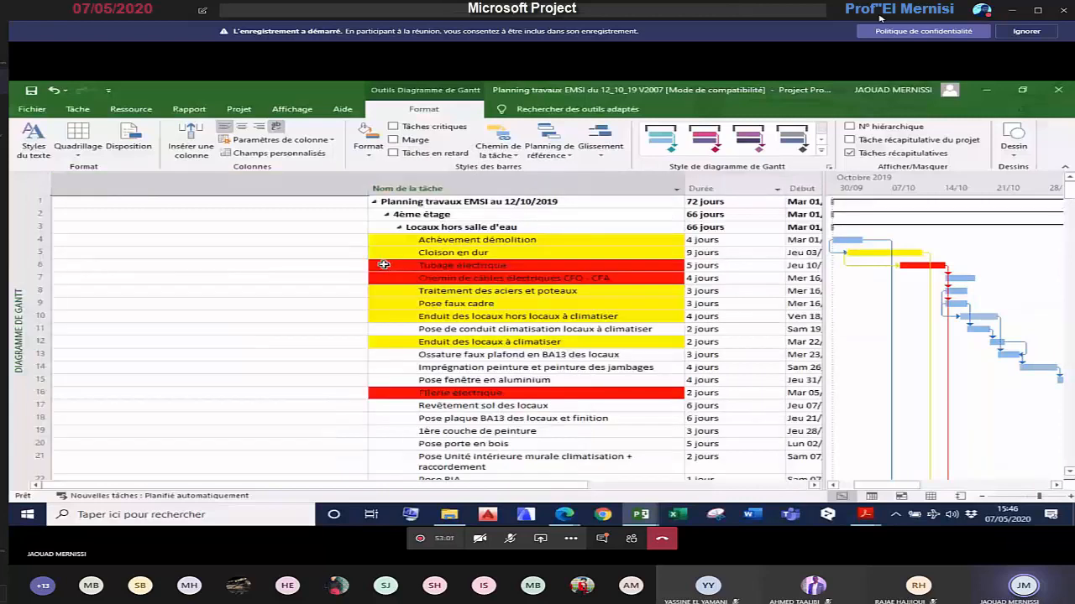
{"action": "left_click", "coordinate": [492, 276]}
Step: Insert a % achevé column before the Durée column in the Planning travaux EMSI du 12_10_19 table
{"action": "right_click", "coordinate": [420, 188]}
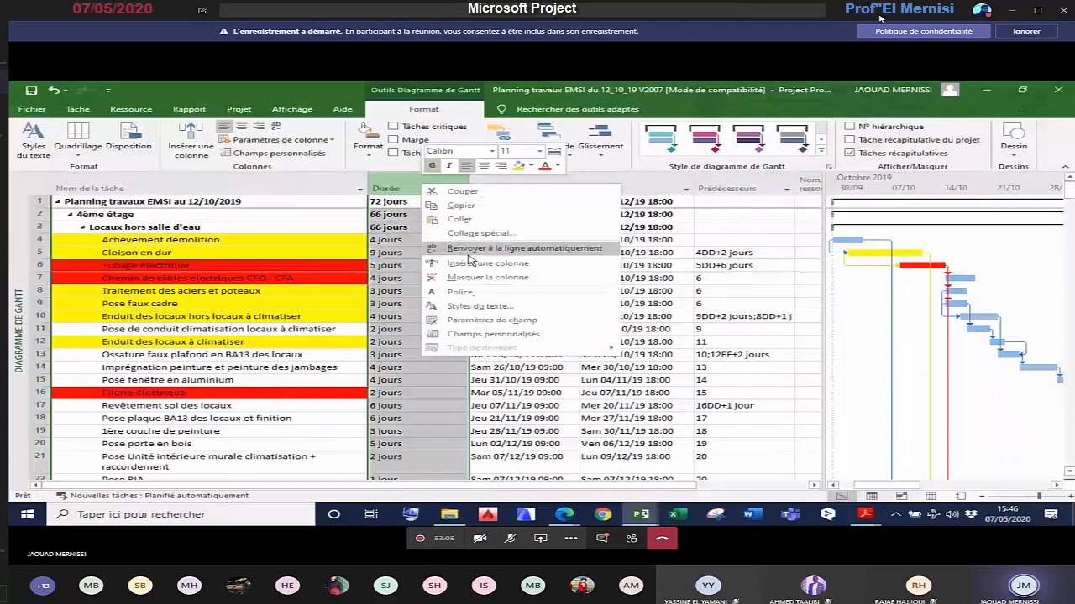
{"action": "left_click", "coordinate": [470, 262]}
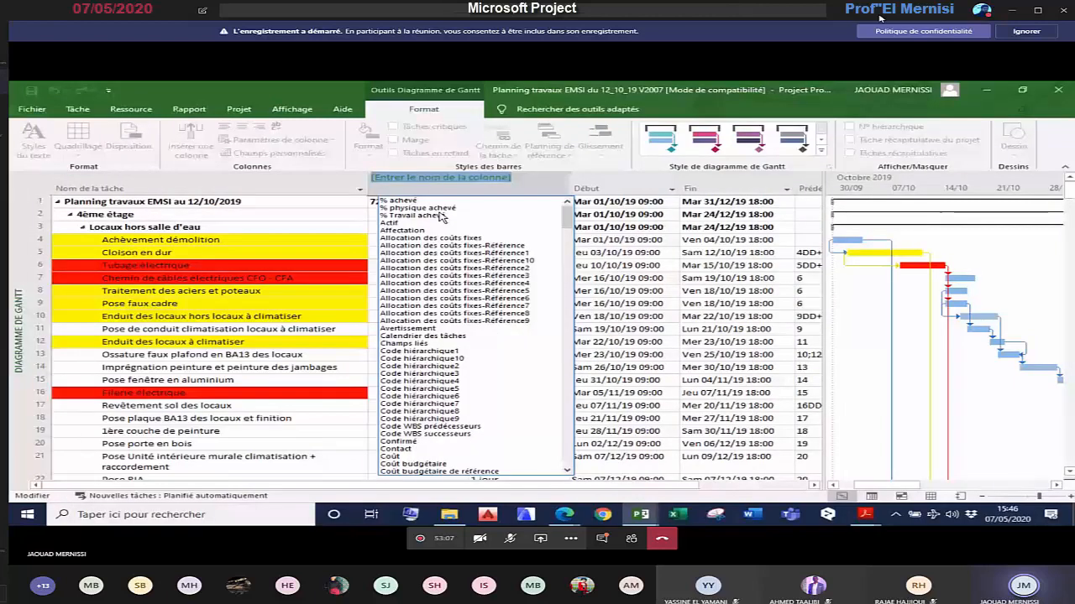
{"action": "left_click", "coordinate": [394, 201]}
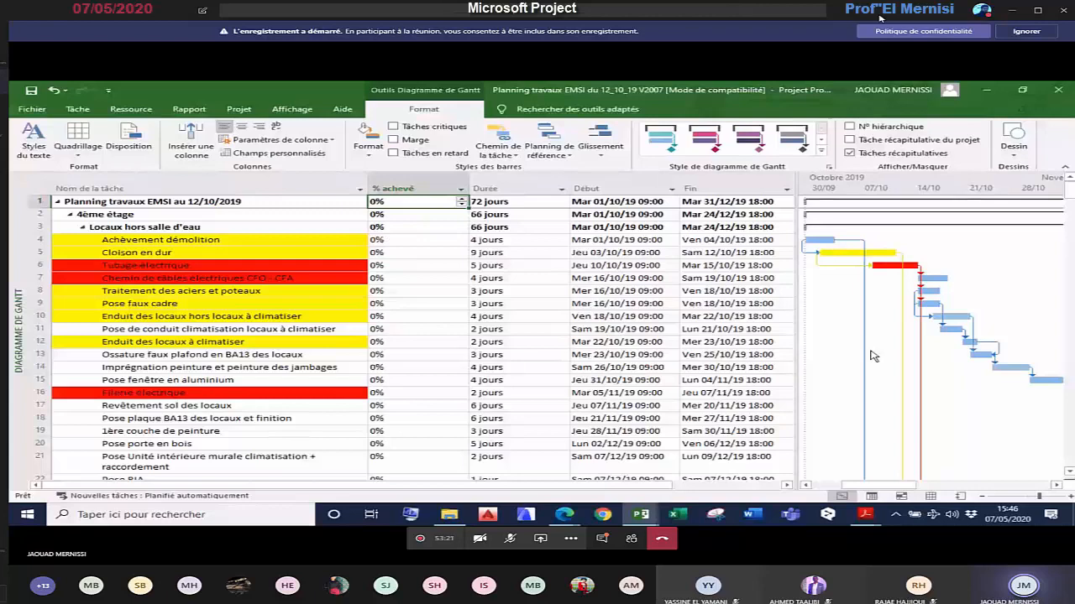
Step: Set the completion (% achevé) of the Achèvement démolition task to 10% in its task information
{"action": "left_click", "coordinate": [149, 242]}
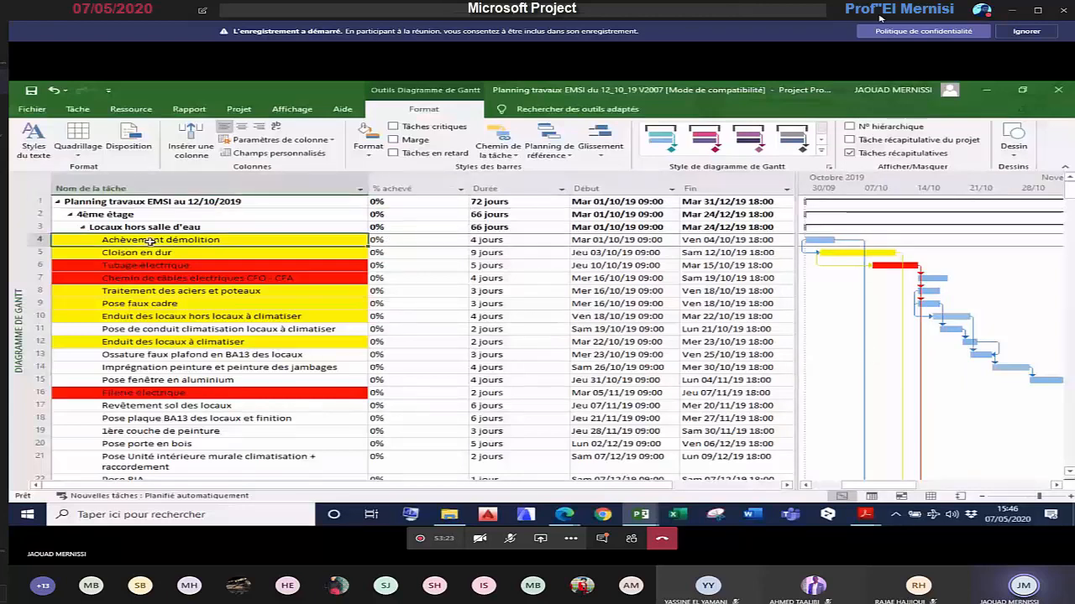
{"action": "double_click", "coordinate": [150, 242]}
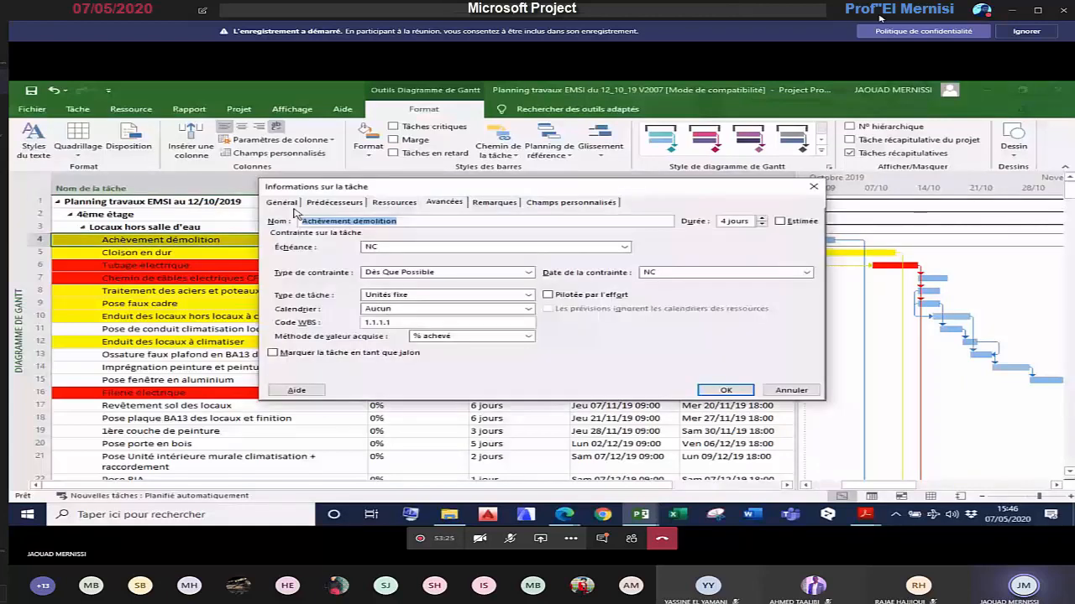
{"action": "left_click", "coordinate": [281, 202]}
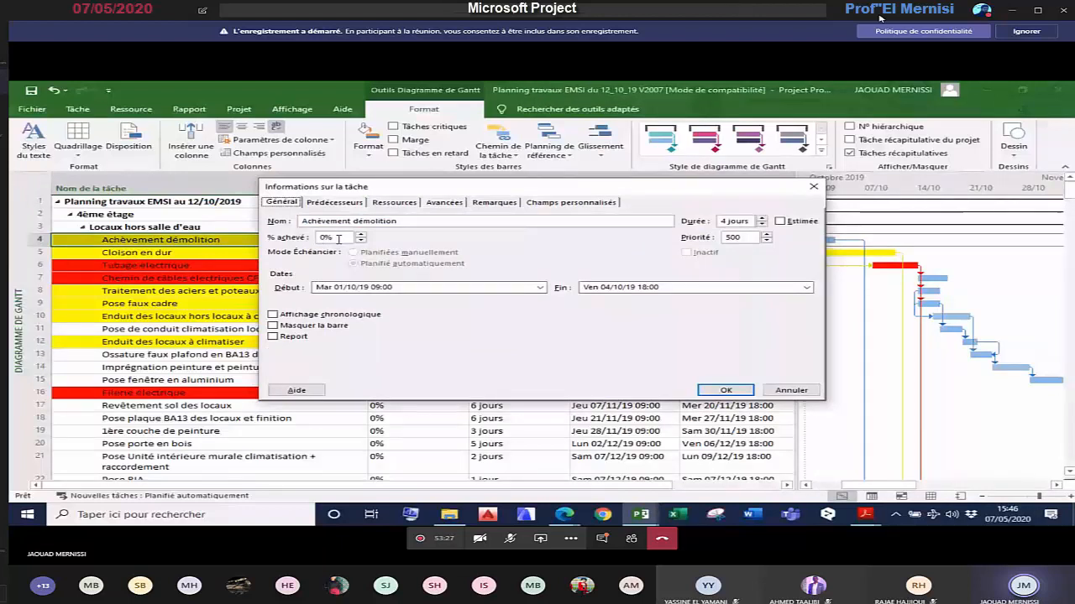
{"action": "left_click", "coordinate": [361, 236]}
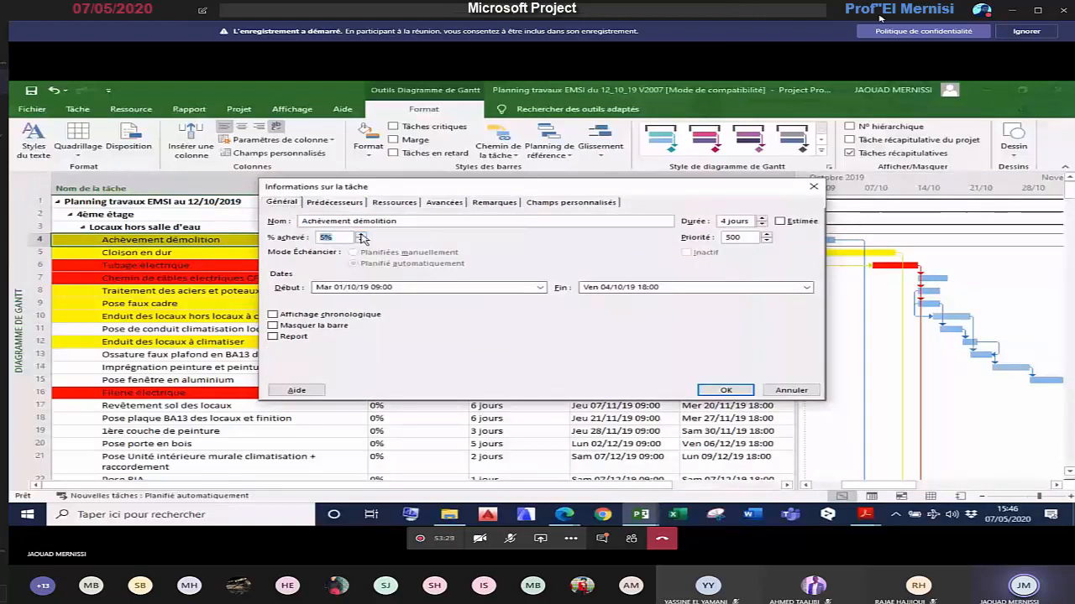
{"action": "left_click", "coordinate": [726, 390]}
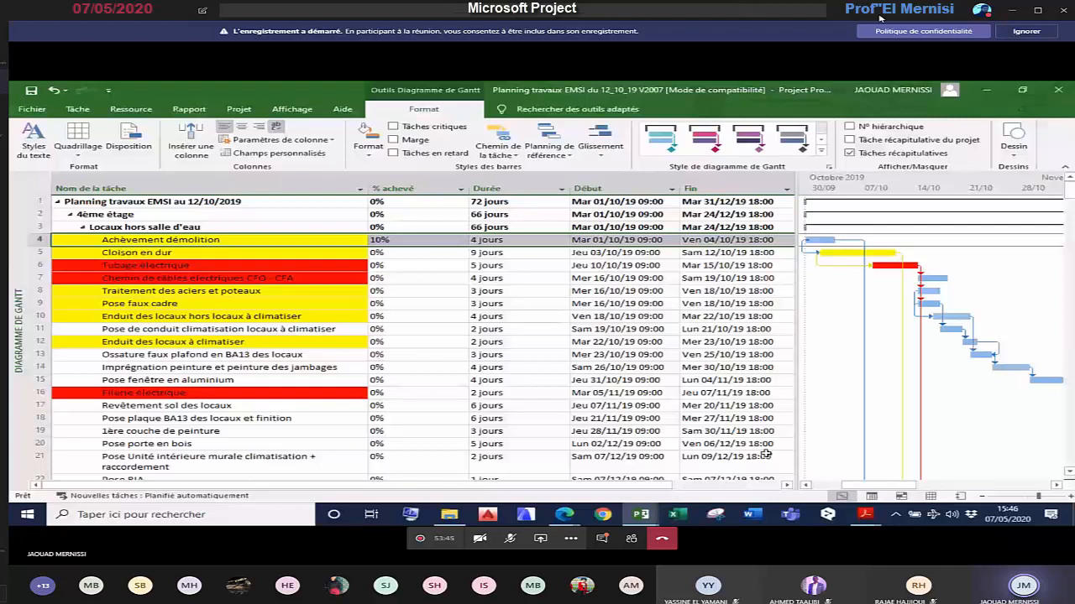
Step: Switch to Retroaction 2 mai 2020.pdf in Adobe Acrobat Reader and read the Rétroaction N°2 section on the different ways to link tasks
{"action": "mouse_move", "coordinate": [653, 521]}
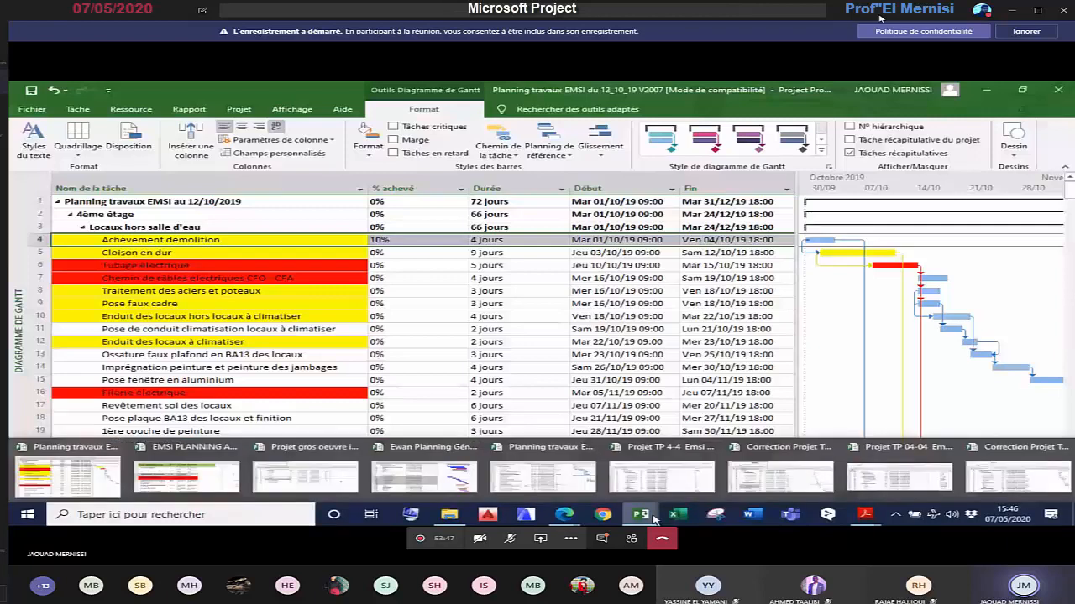
{"action": "mouse_move", "coordinate": [865, 519]}
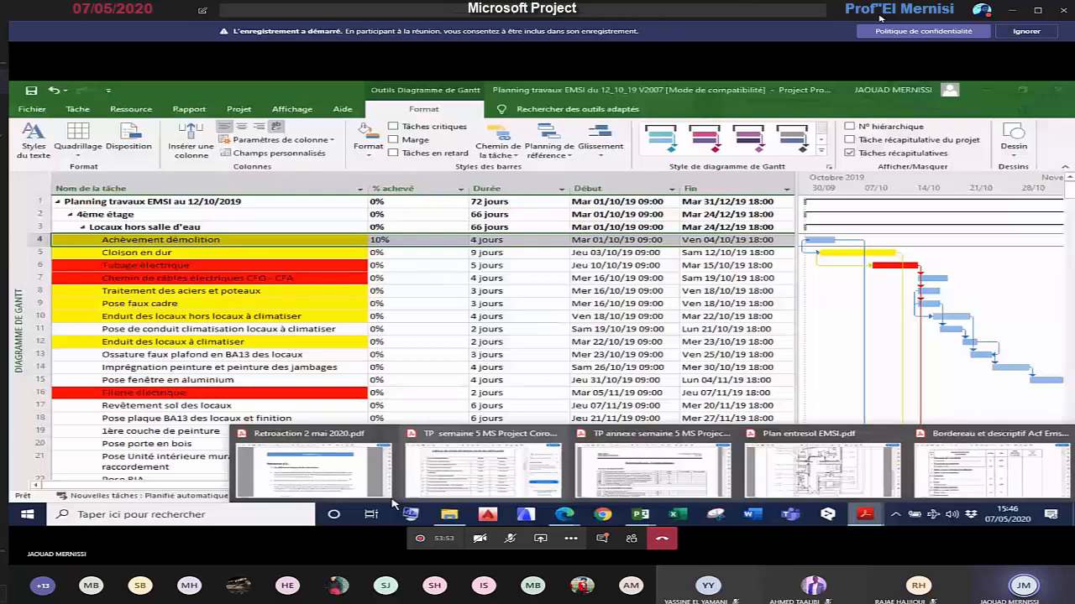
{"action": "left_click", "coordinate": [315, 481]}
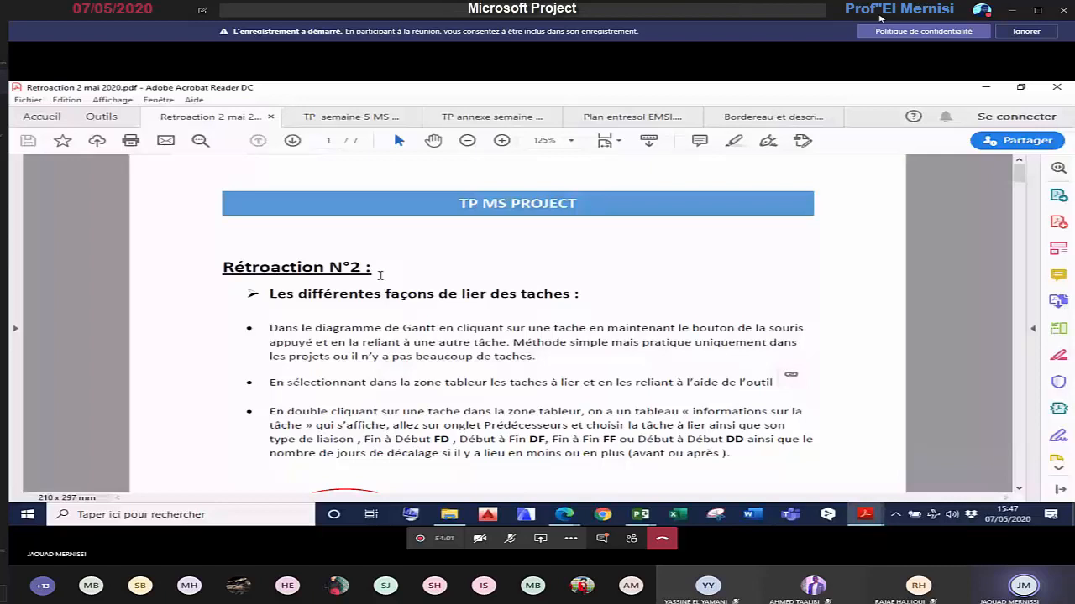
{"action": "scroll", "coordinate": [732, 294], "scroll_direction": "down", "scroll_amount": 1}
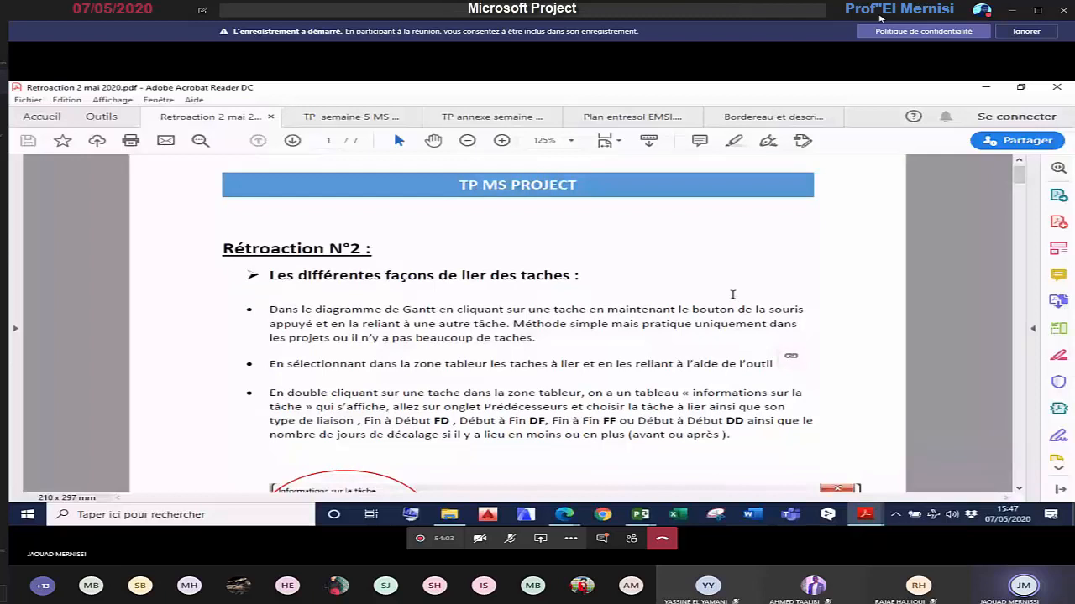
{"action": "scroll", "coordinate": [732, 295], "scroll_direction": "down", "scroll_amount": 1}
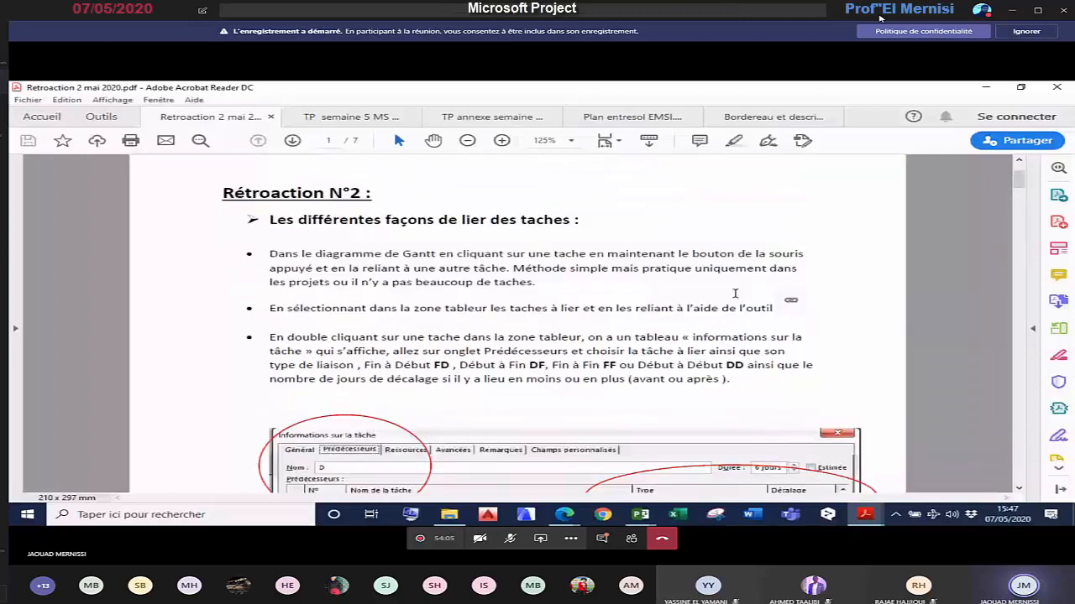
{"action": "scroll", "coordinate": [734, 293], "scroll_direction": "down", "scroll_amount": 1}
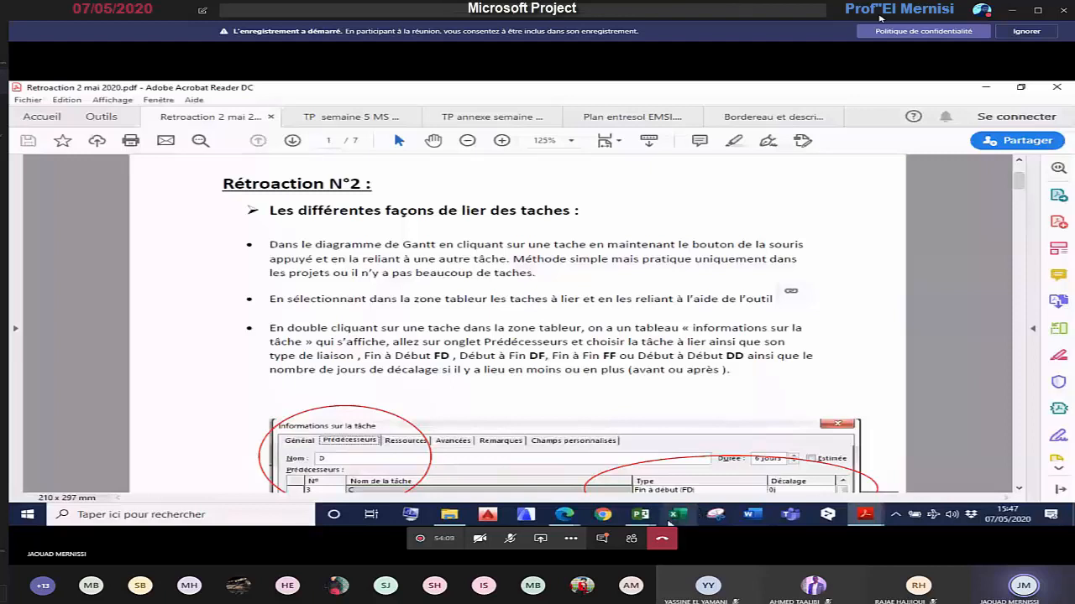
Step: Switch to Projet TP 4-4 Emsi 2020 and link the Installation de chantier task to Implantation du bâtiment
{"action": "mouse_move", "coordinate": [638, 521]}
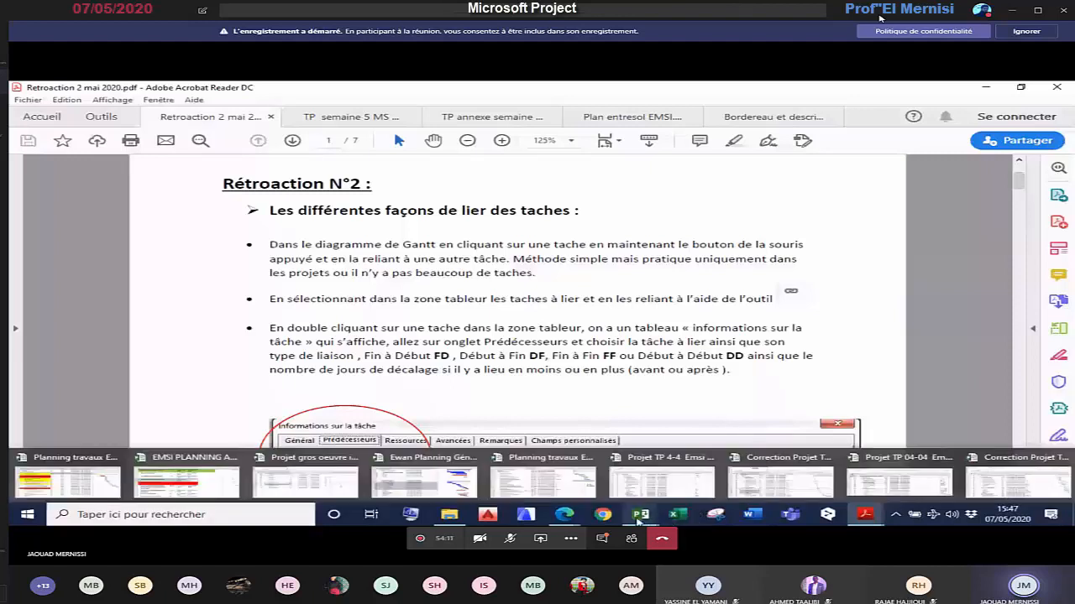
{"action": "left_click", "coordinate": [67, 483]}
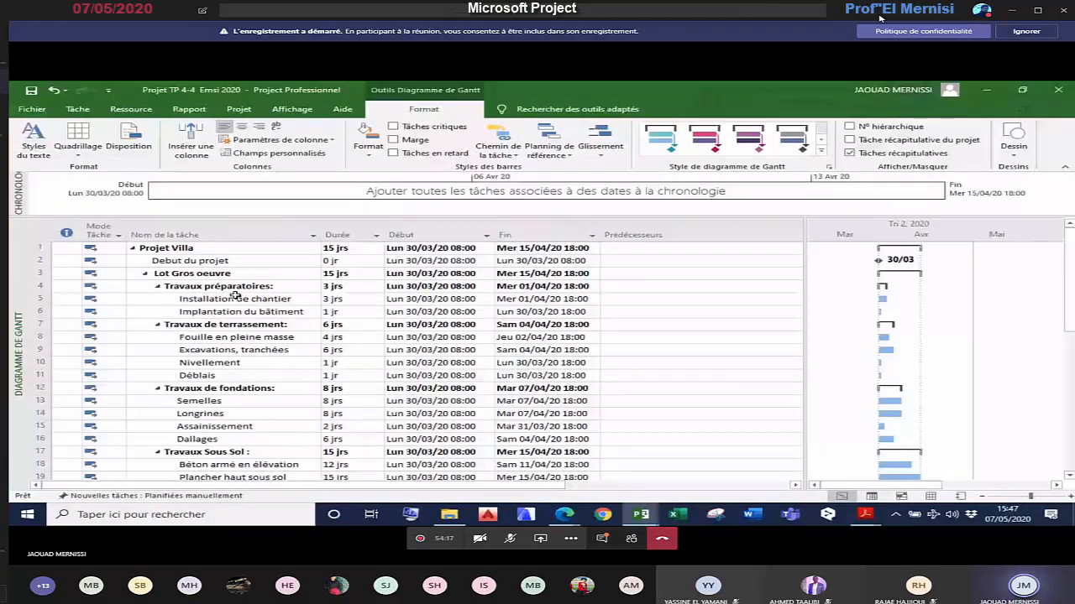
{"action": "left_click_drag", "start_coordinate": [236, 296], "coordinate": [252, 312]}
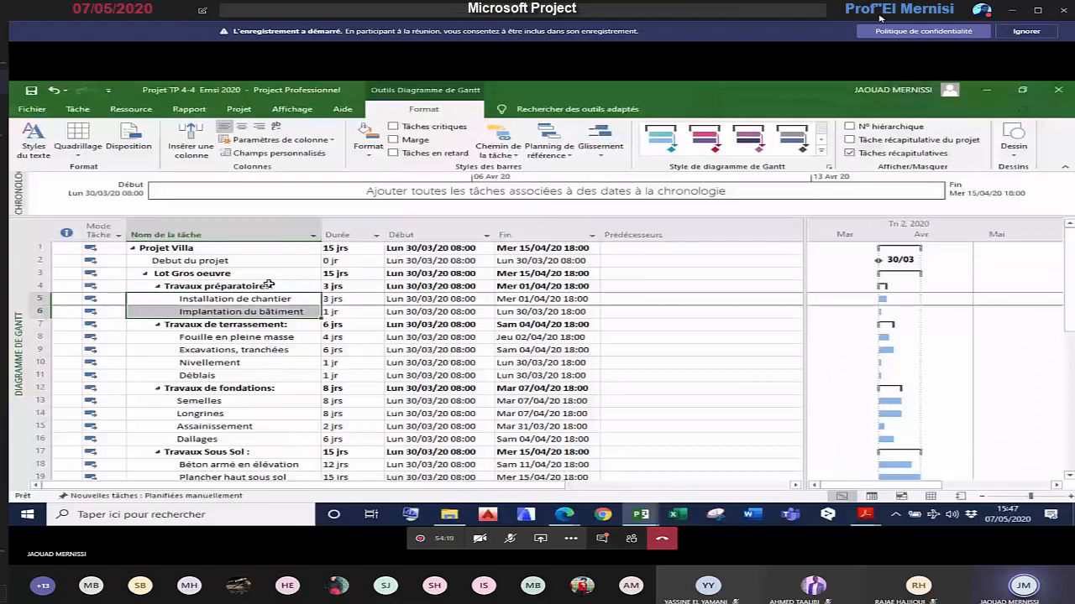
{"action": "left_click", "coordinate": [88, 111]}
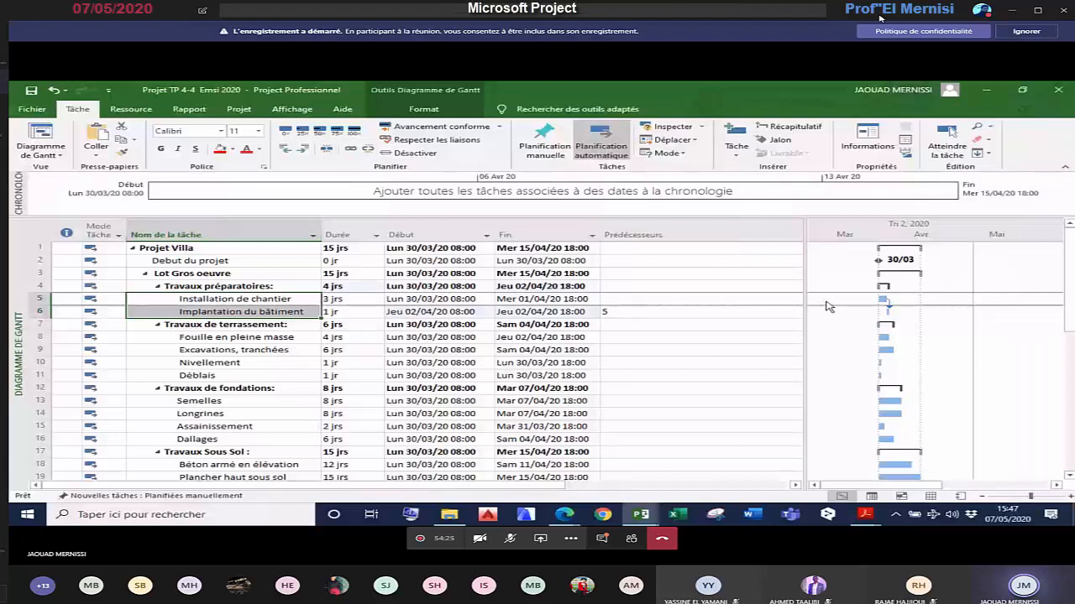
{"action": "left_click", "coordinate": [676, 375]}
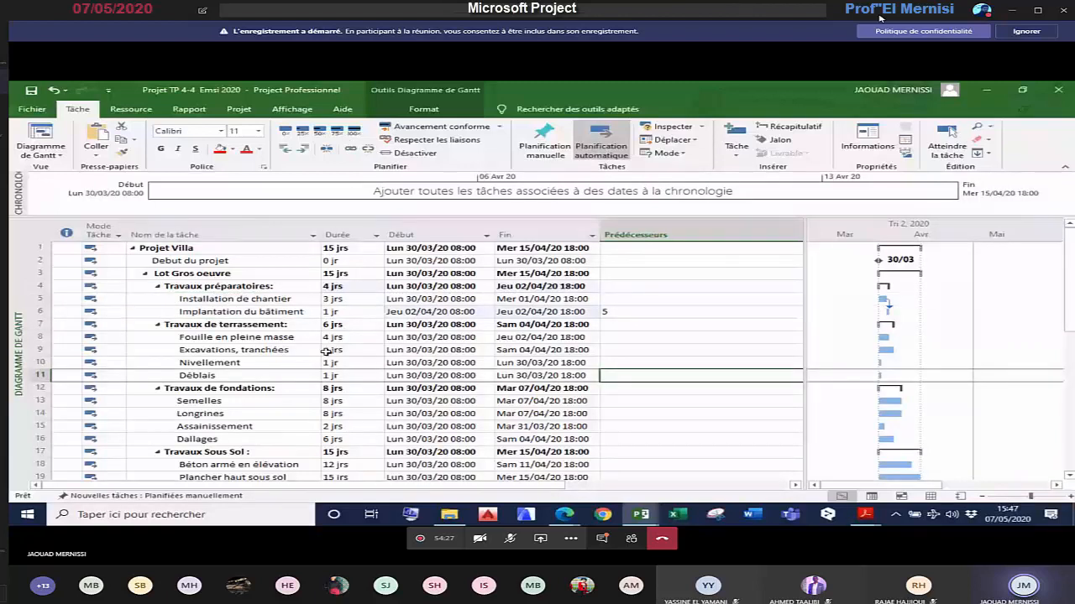
Step: Link the four tasks from Fouille en pleine masse to Déblais in sequence, and link all tasks of the project
{"action": "left_click_drag", "start_coordinate": [311, 337], "coordinate": [284, 375]}
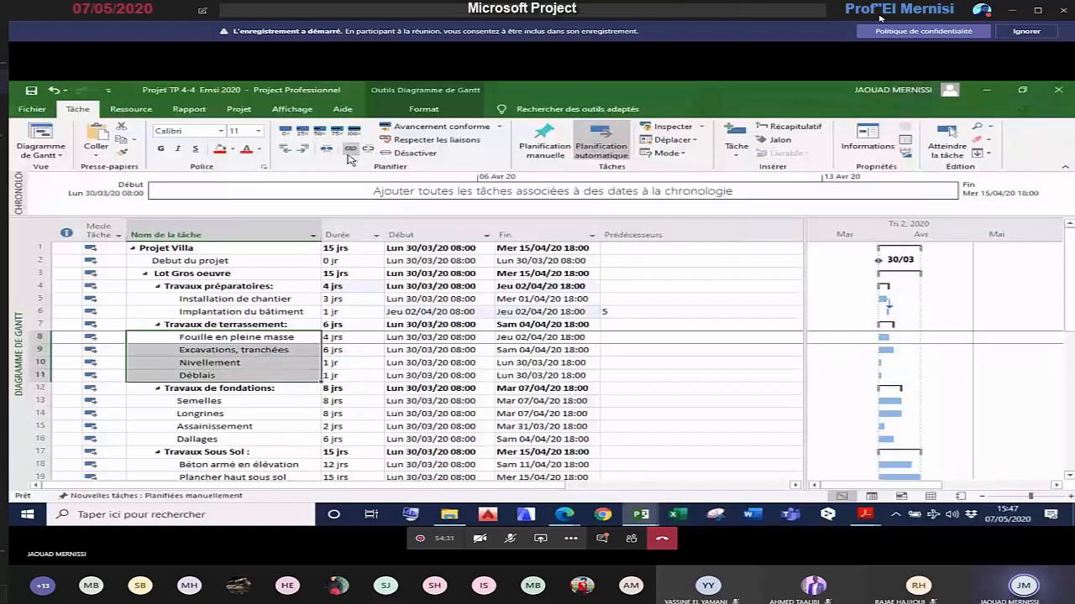
{"action": "left_click", "coordinate": [350, 150]}
{"action": "left_click", "coordinate": [227, 235]}
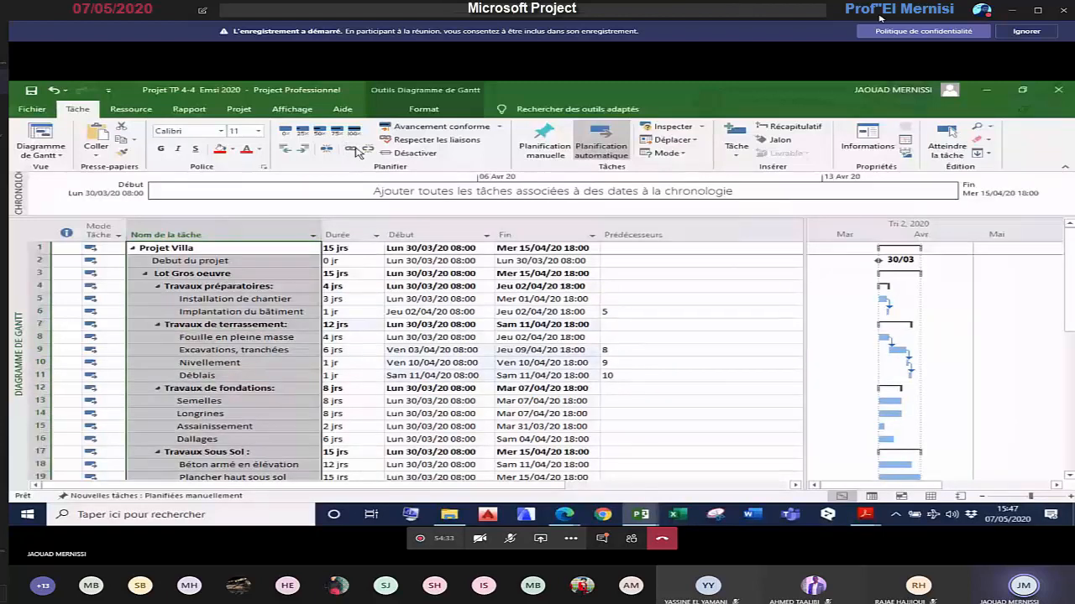
{"action": "left_click", "coordinate": [353, 151]}
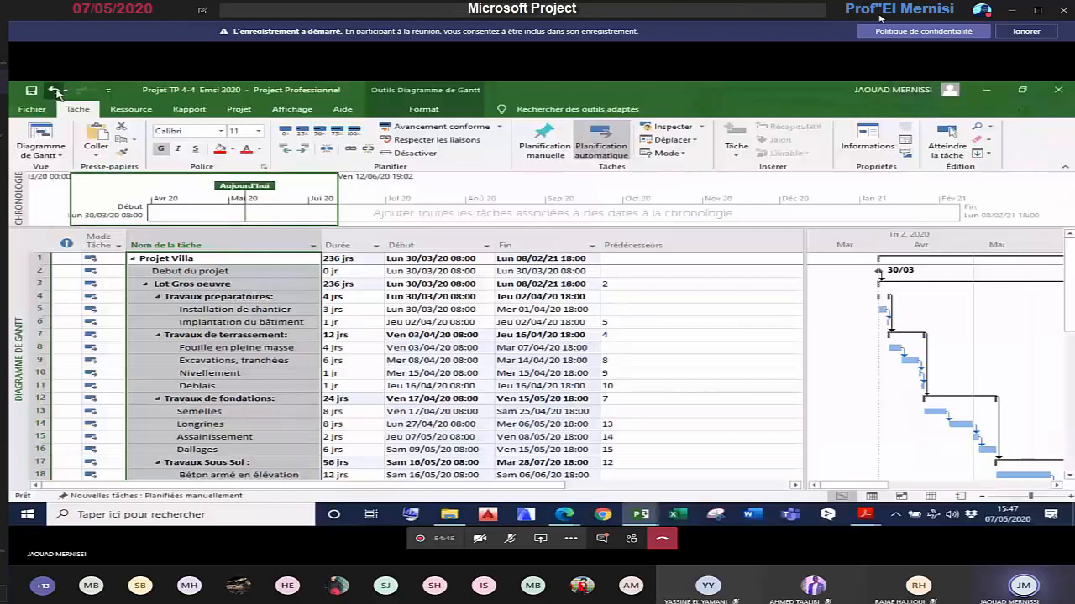
Step: Undo the three task-linking operations in Projet TP 4-4 Emsi 2020
{"action": "left_click", "coordinate": [54, 91]}
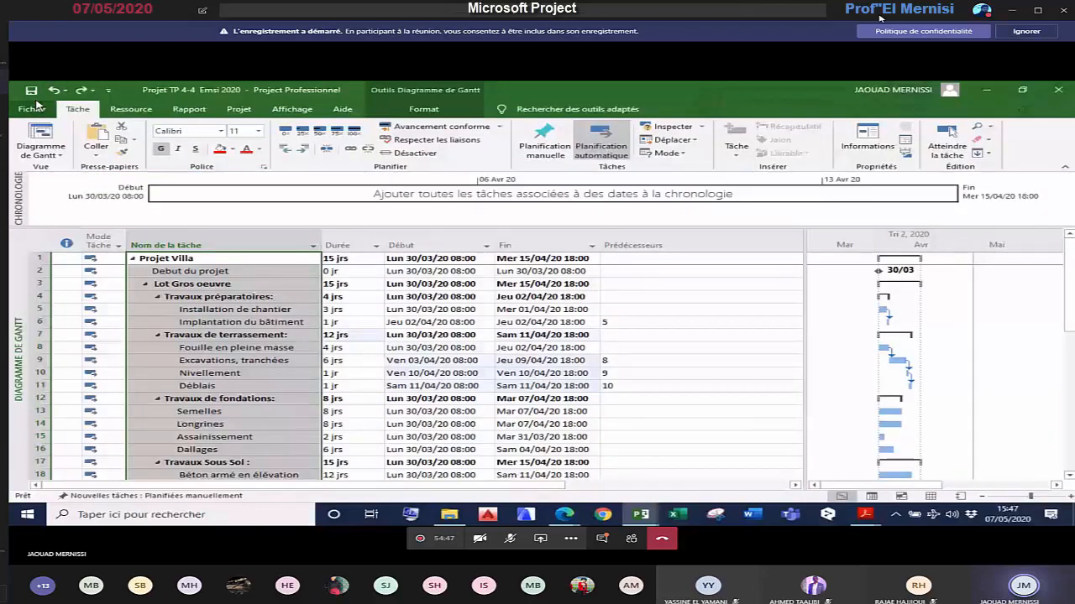
{"action": "left_click", "coordinate": [53, 90]}
{"action": "left_click", "coordinate": [53, 90]}
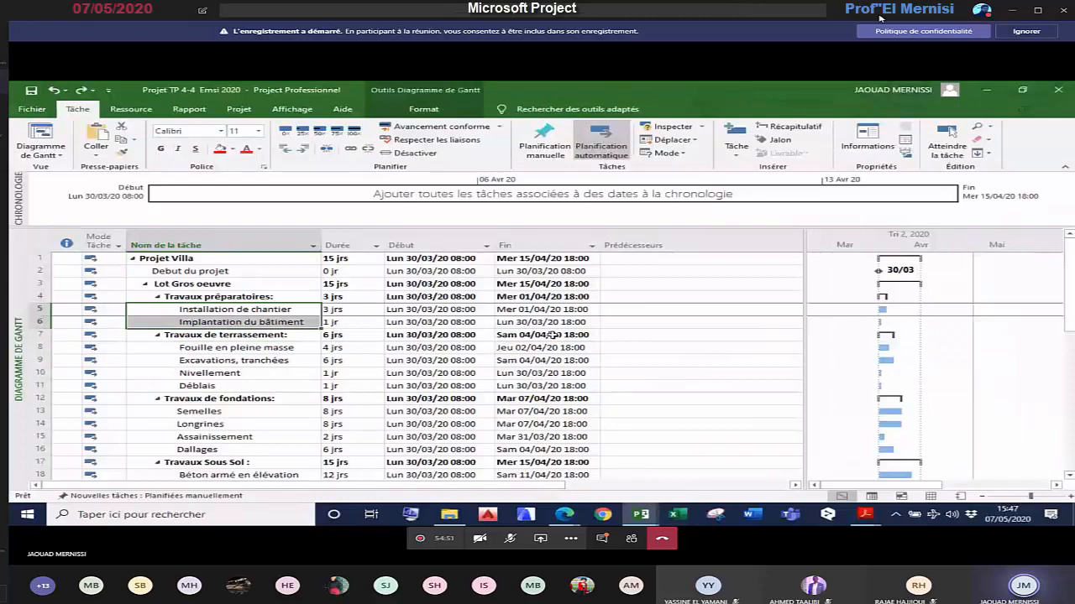
Step: Switch to Retroaction 2 mai 2020.pdf in Adobe Acrobat Reader and read how to link tasks through the Prédécesseurs task information
{"action": "left_click", "coordinate": [864, 516]}
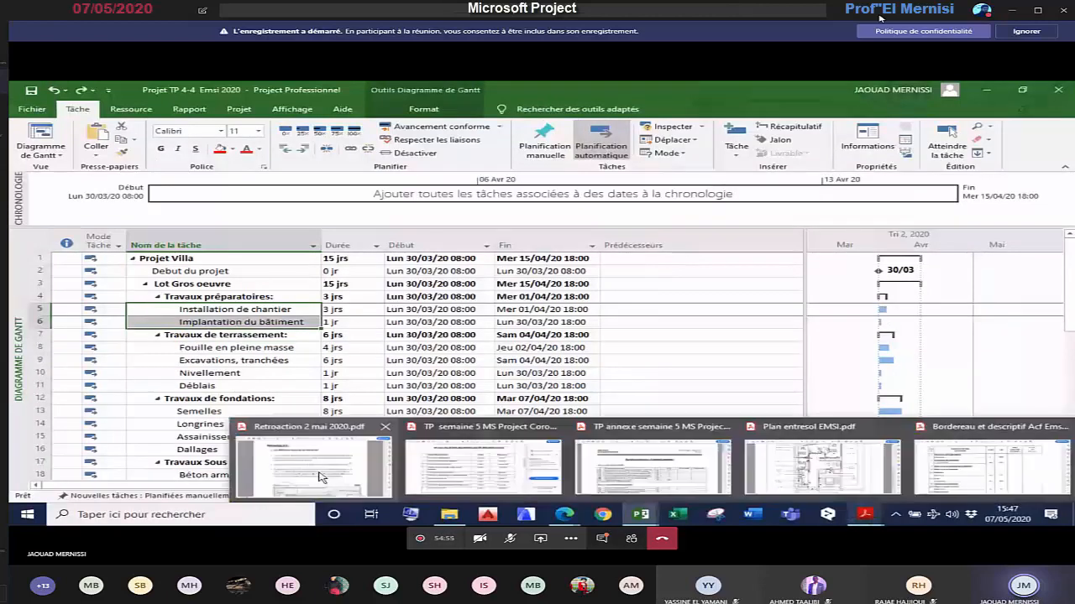
{"action": "left_click", "coordinate": [321, 477]}
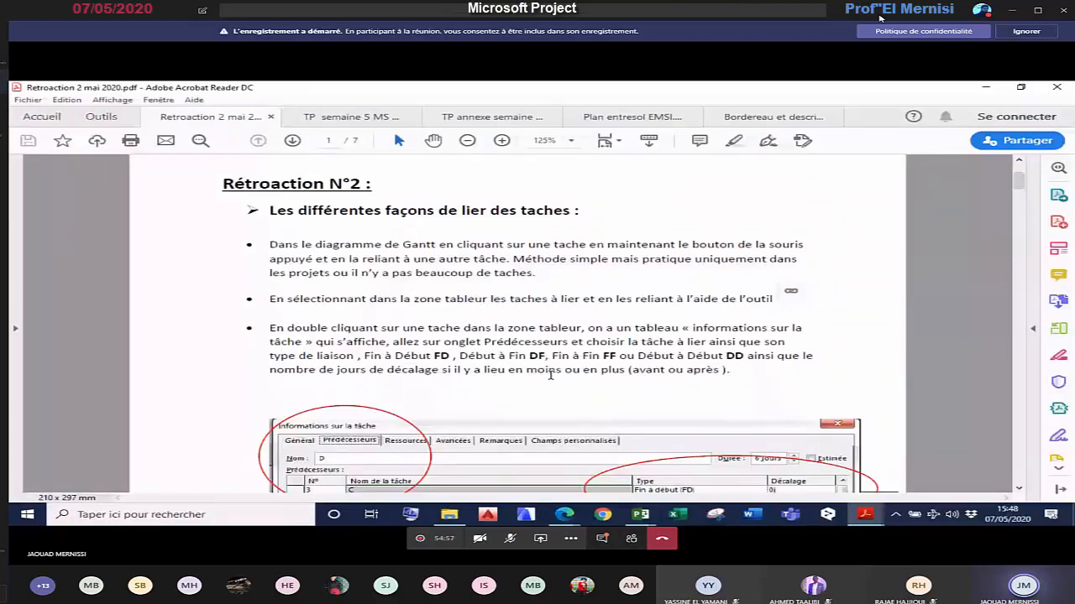
{"action": "scroll", "coordinate": [552, 382], "scroll_direction": "down", "scroll_amount": 1}
{"action": "scroll", "coordinate": [554, 389], "scroll_direction": "down", "scroll_amount": 3}
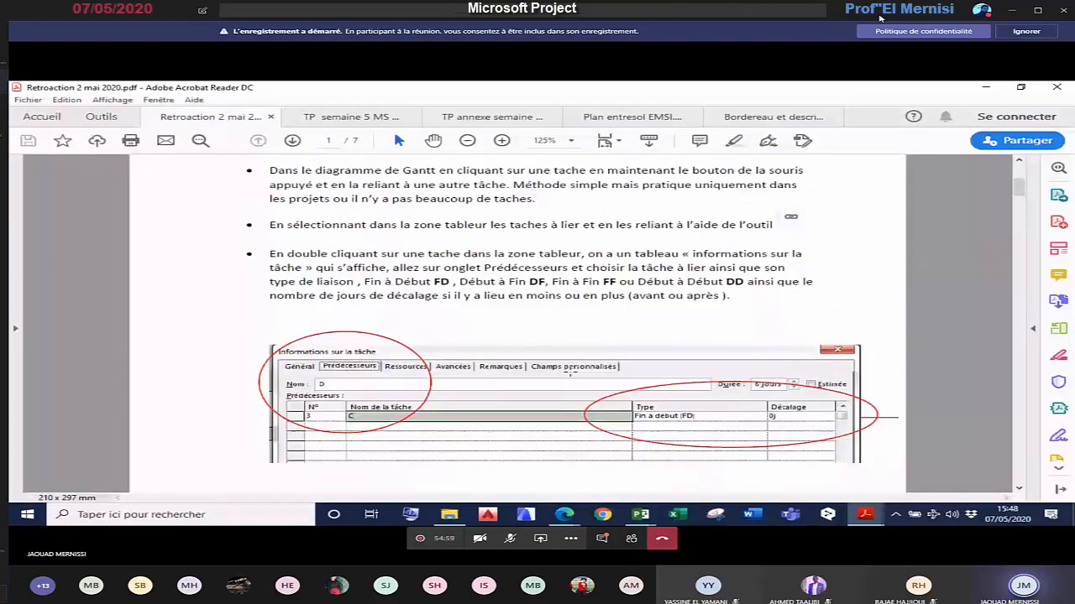
{"action": "scroll", "coordinate": [571, 374], "scroll_direction": "down", "scroll_amount": 2}
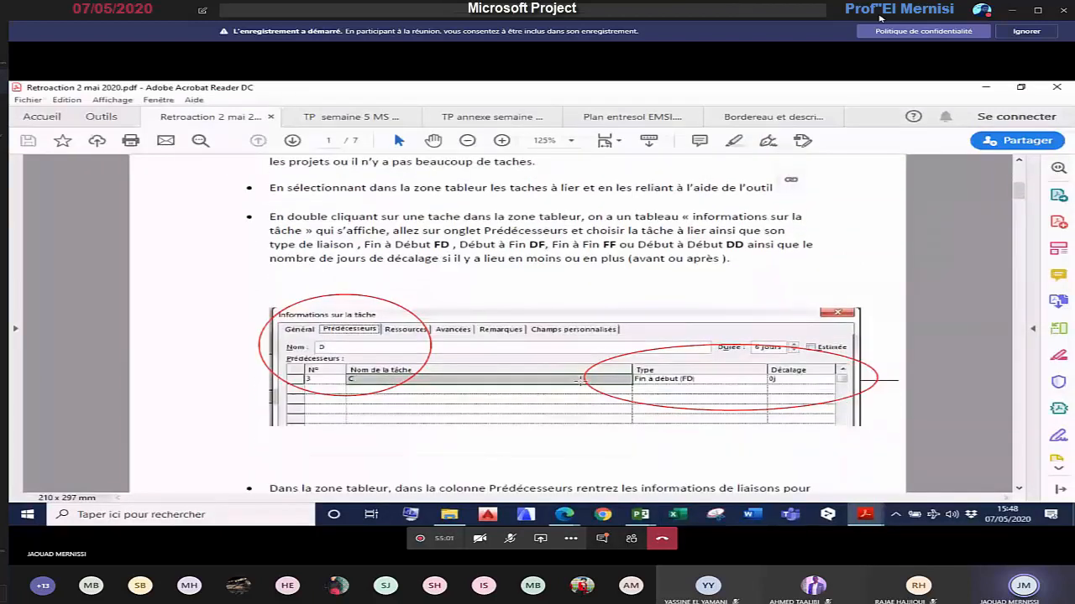
Step: Switch to Projet TP 4-4 Emsi 2020 and choose Installation de chantier as predecessor in the task information of Implantation du bâtiment
{"action": "left_click", "coordinate": [649, 519]}
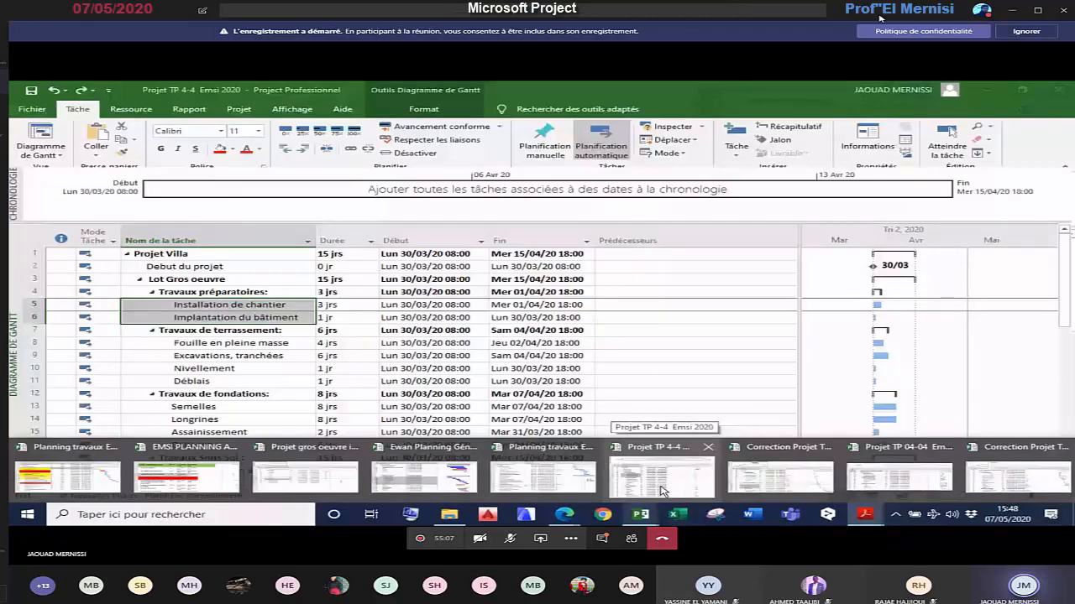
{"action": "left_click", "coordinate": [661, 479]}
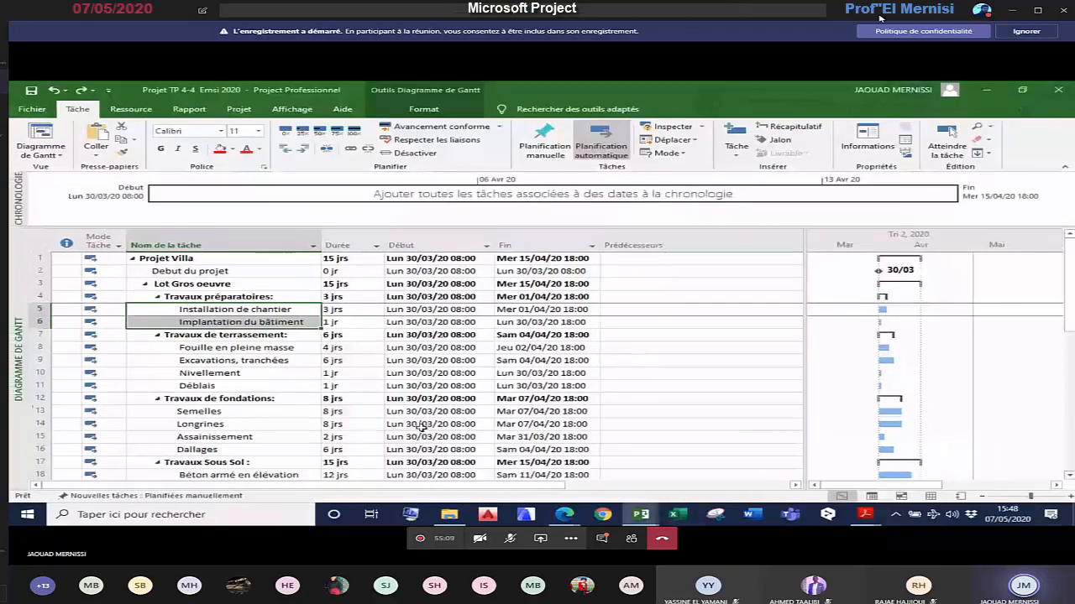
{"action": "left_click", "coordinate": [420, 412]}
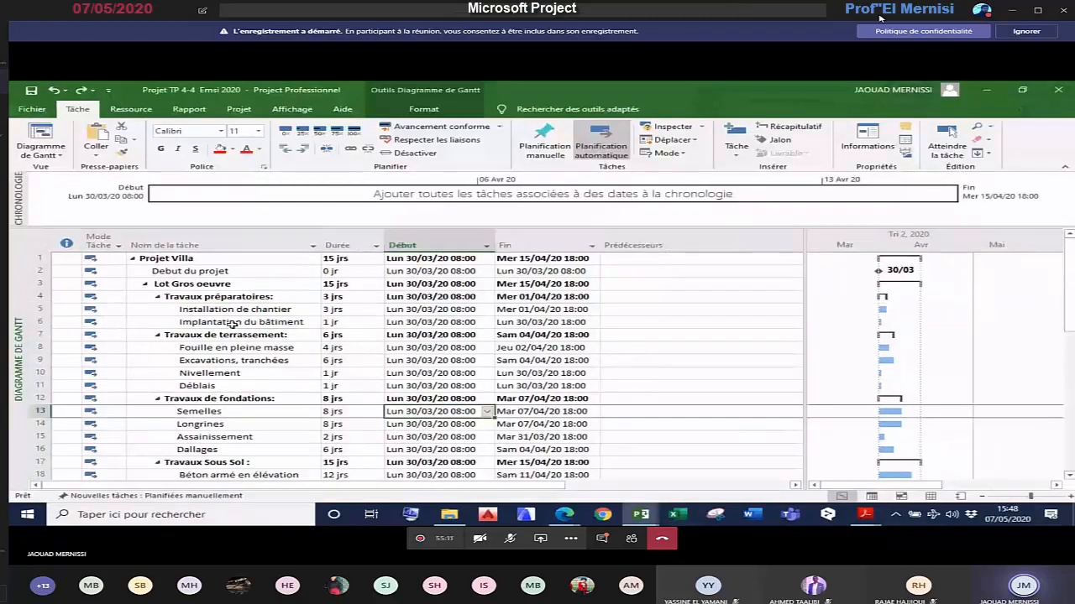
{"action": "left_click", "coordinate": [233, 323]}
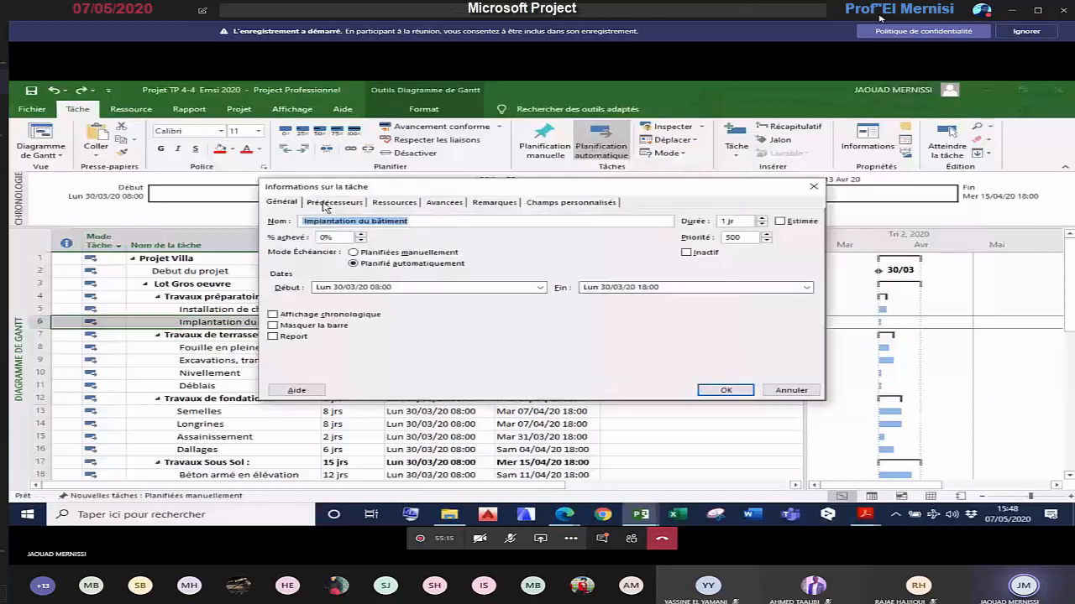
{"action": "left_click", "coordinate": [325, 204]}
{"action": "left_click", "coordinate": [378, 254]}
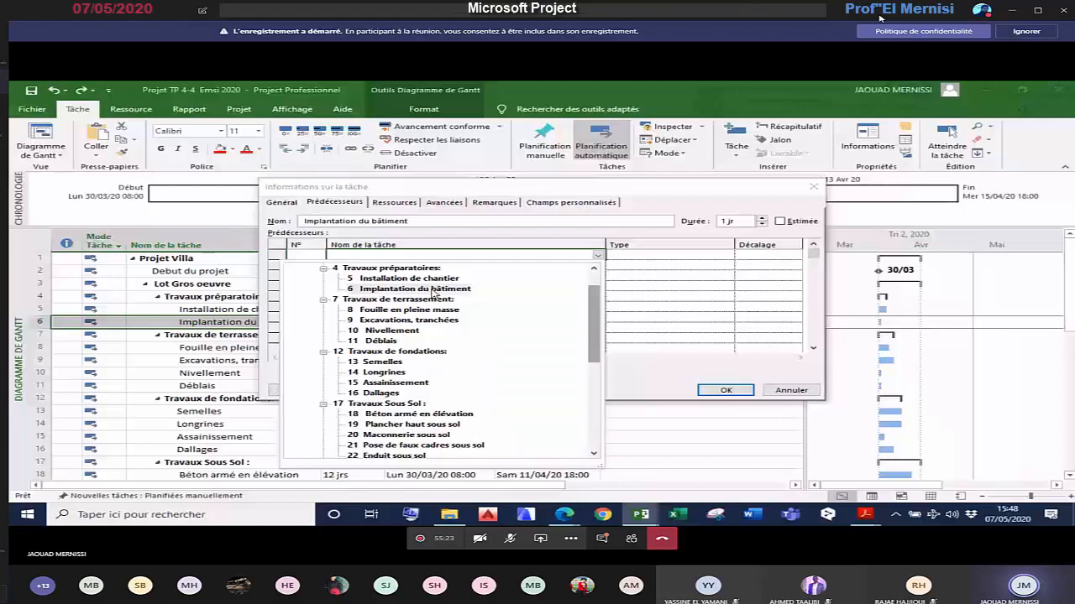
{"action": "scroll", "coordinate": [588, 308], "scroll_direction": "up", "scroll_amount": 1}
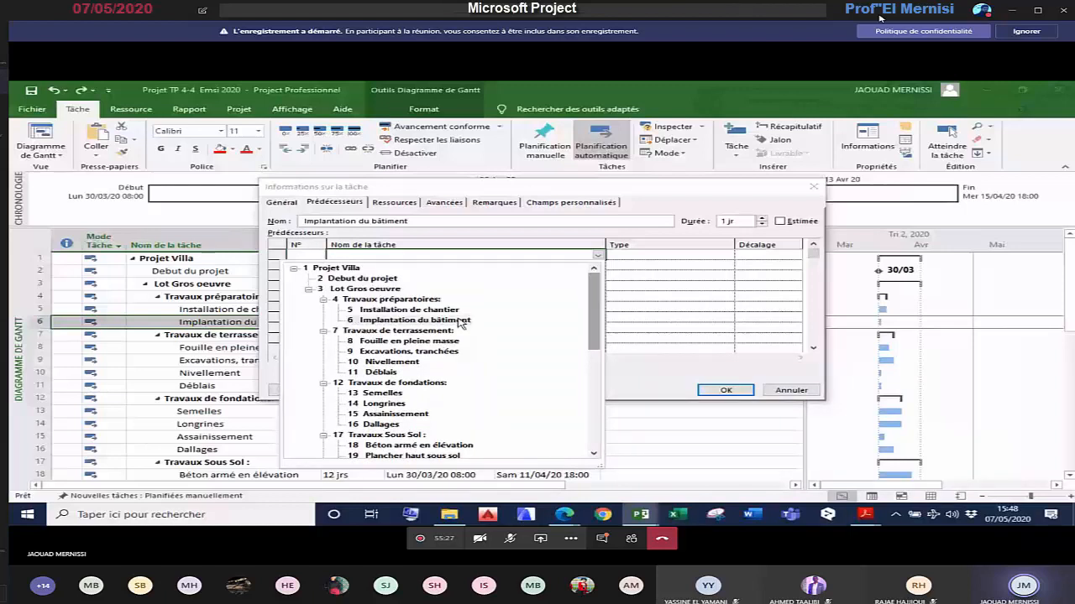
{"action": "left_click", "coordinate": [410, 310]}
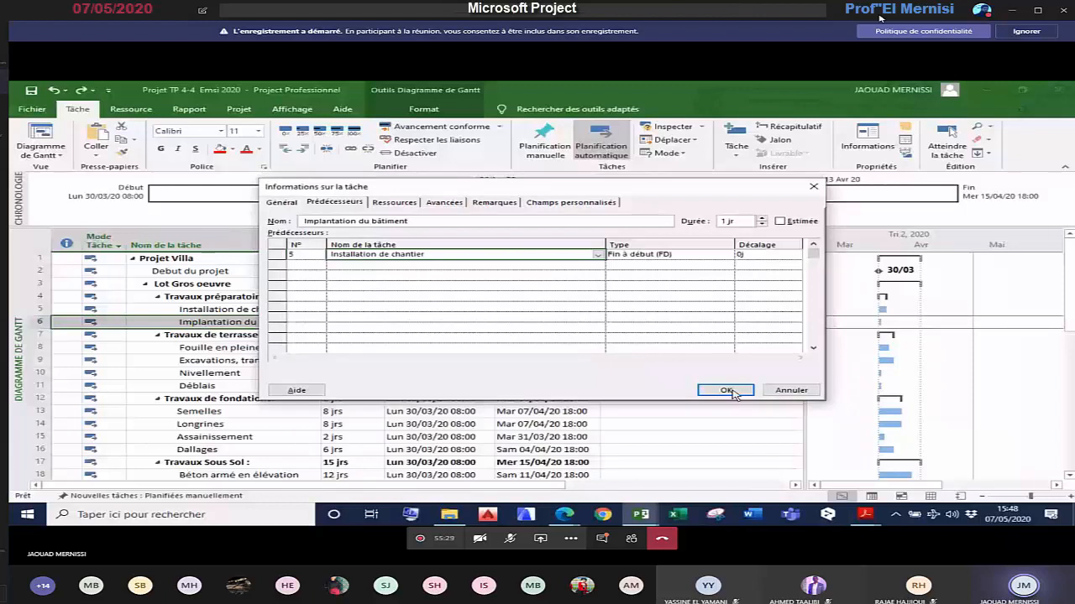
Step: Define the predecessor link of Implantation du bâtiment as Fin à début (FD) with a lag of 0j and apply it
{"action": "left_click", "coordinate": [729, 256]}
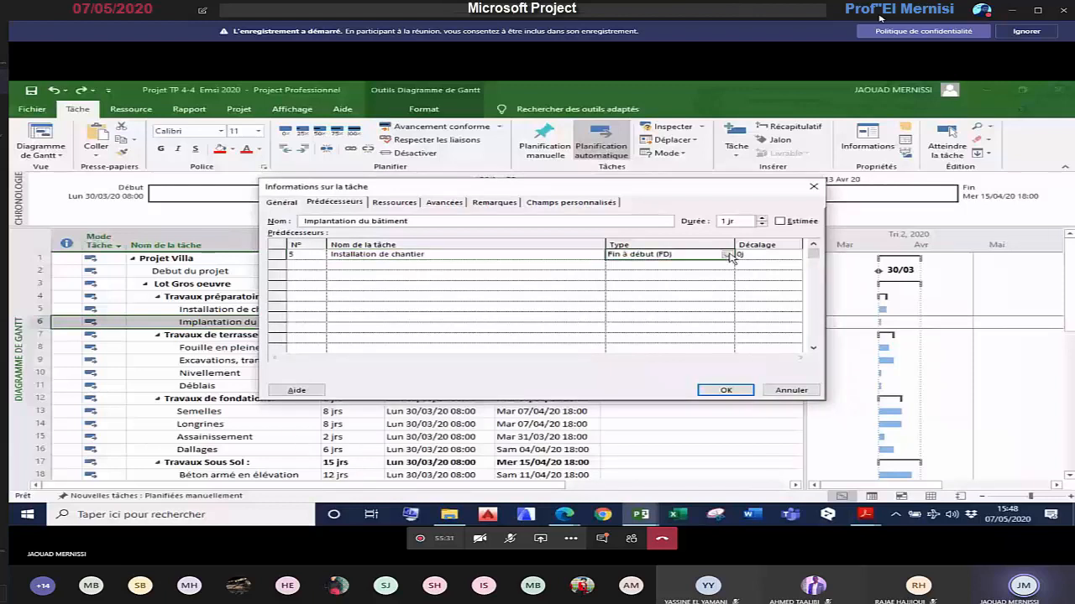
{"action": "left_click", "coordinate": [728, 256]}
{"action": "left_click", "coordinate": [719, 263]}
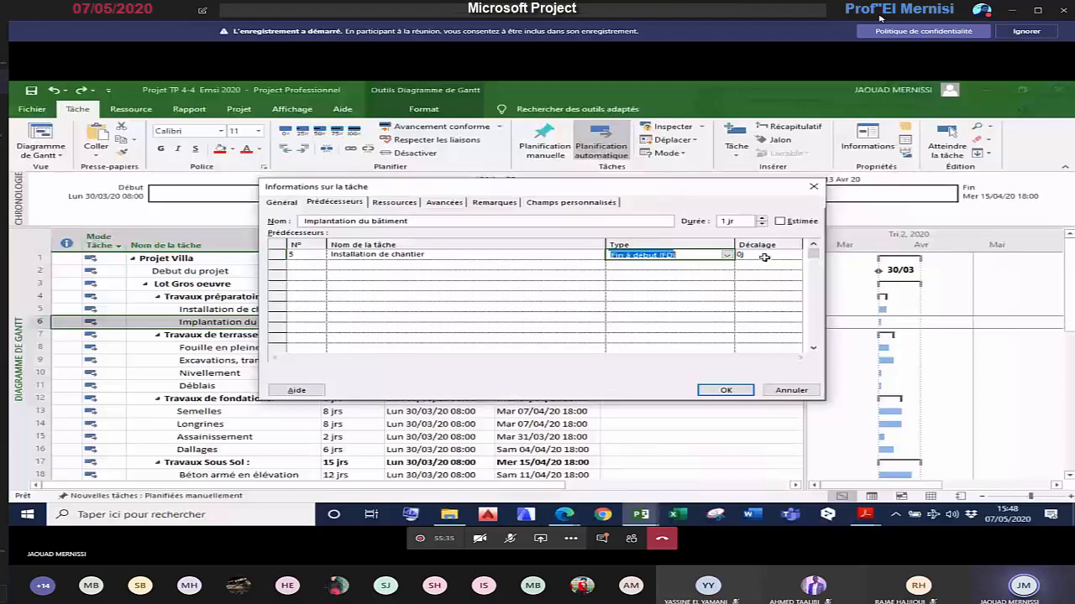
{"action": "left_click", "coordinate": [764, 257]}
{"action": "left_click", "coordinate": [795, 256]}
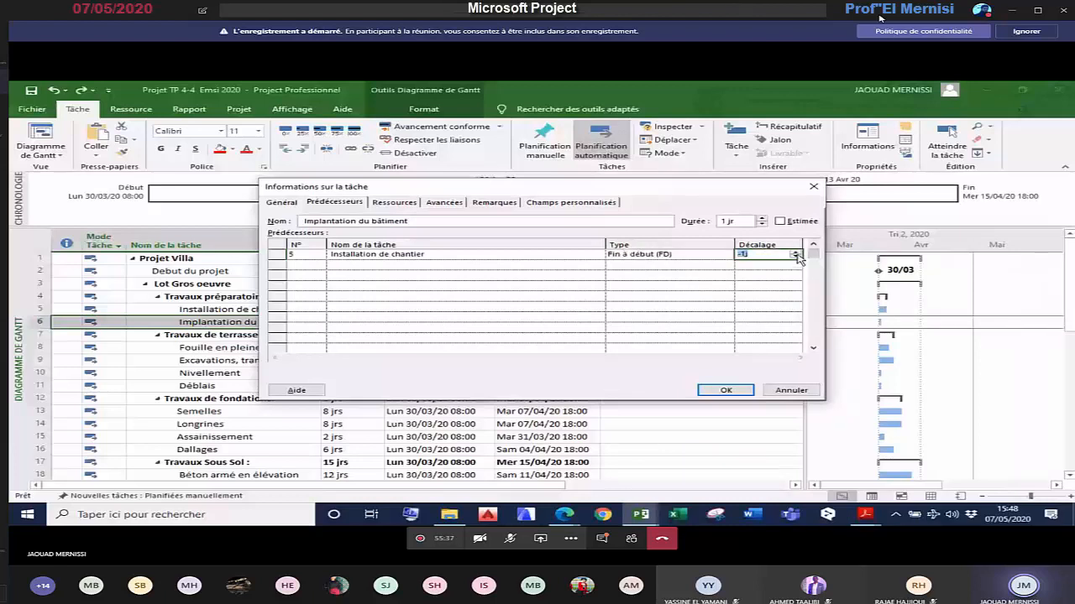
{"action": "left_click", "coordinate": [795, 252]}
{"action": "left_click", "coordinate": [726, 391]}
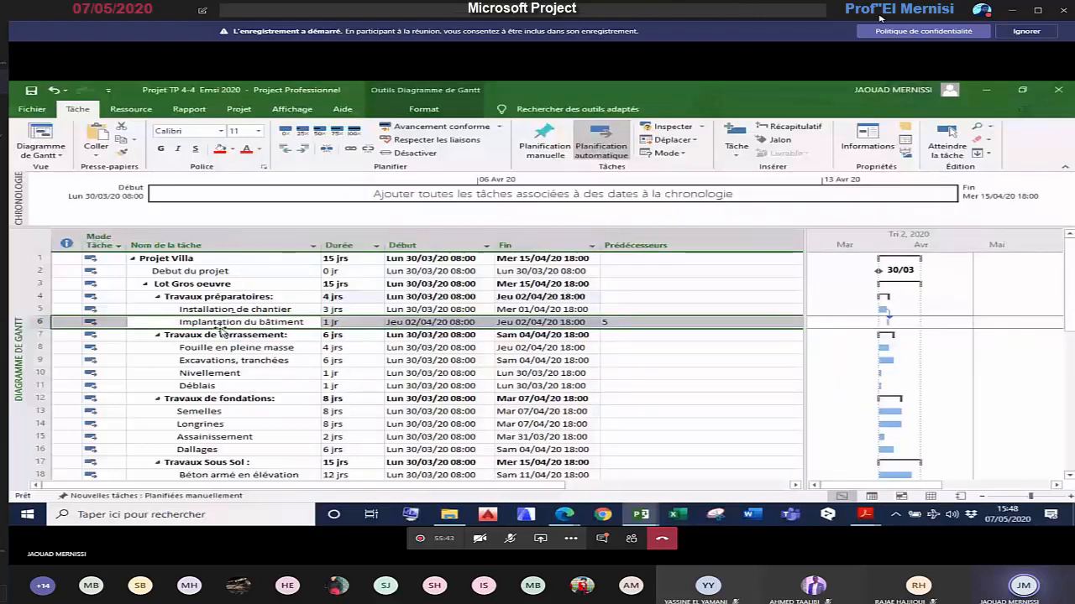
{"action": "left_click", "coordinate": [789, 361]}
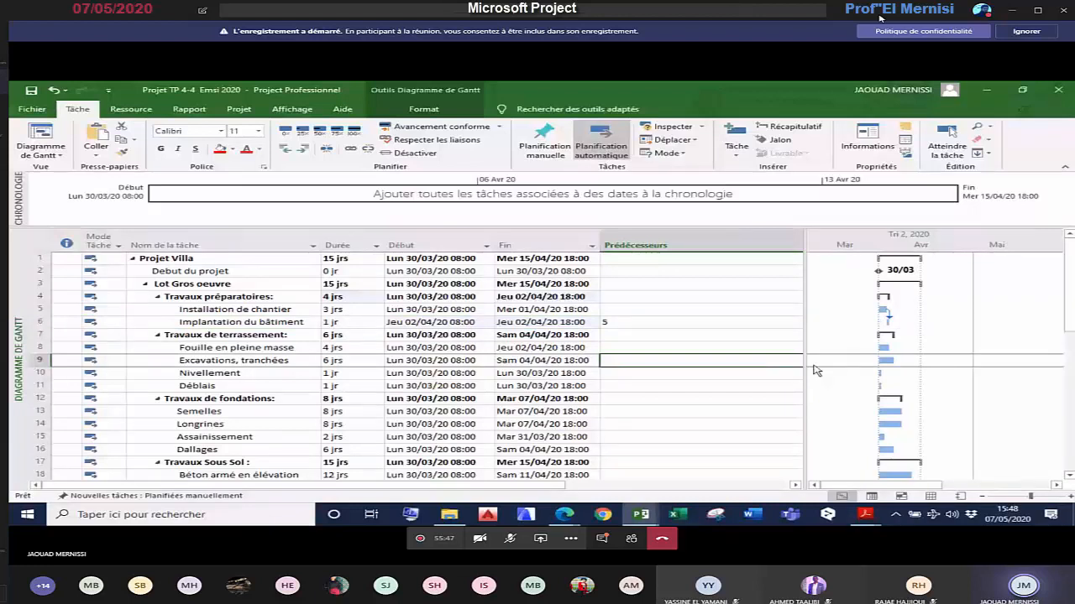
{"action": "left_click_drag", "start_coordinate": [816, 370], "coordinate": [809, 373]}
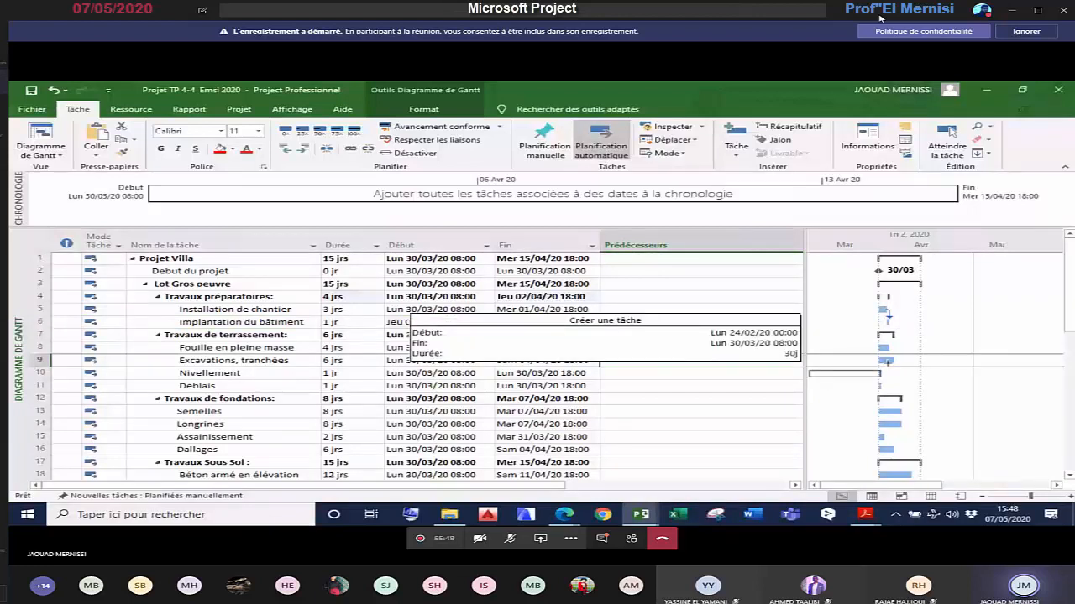
{"action": "left_click_drag", "start_coordinate": [888, 363], "coordinate": [881, 372]}
{"action": "left_click", "coordinate": [662, 232]}
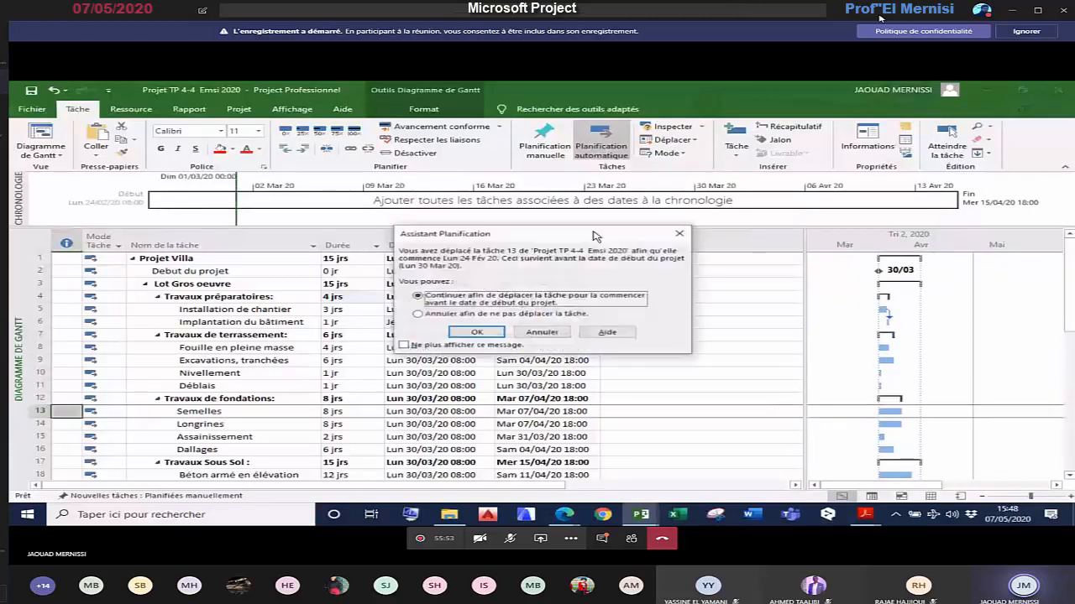
{"action": "left_click", "coordinate": [542, 332]}
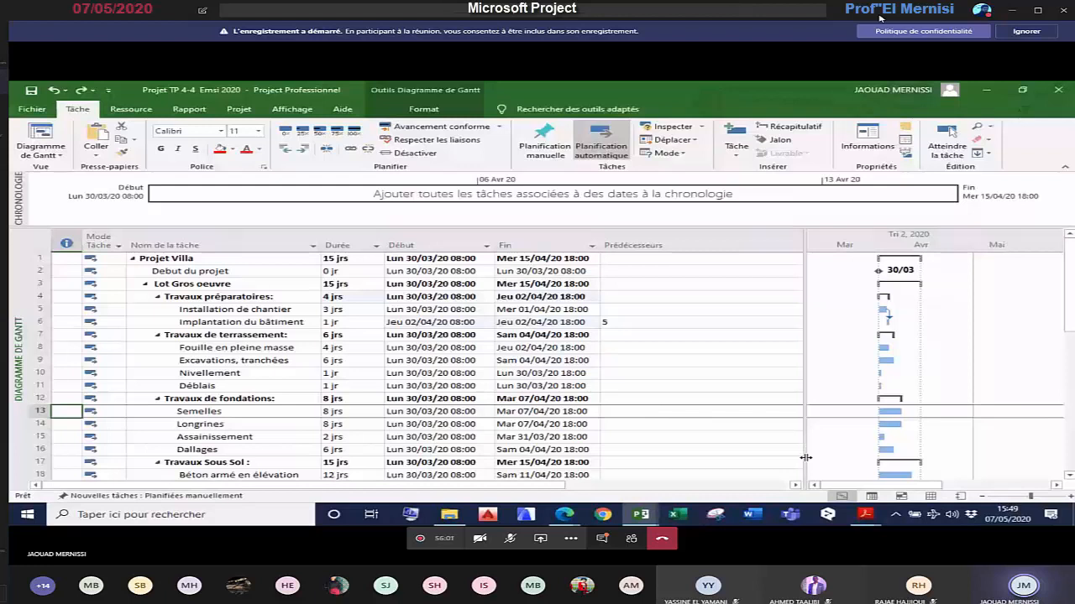
Step: Narrow the Prédécesseurs column and choose Fouille en pleine masse there as predecessor of Excavations, tranchées
{"action": "left_click_drag", "start_coordinate": [805, 458], "coordinate": [873, 252]}
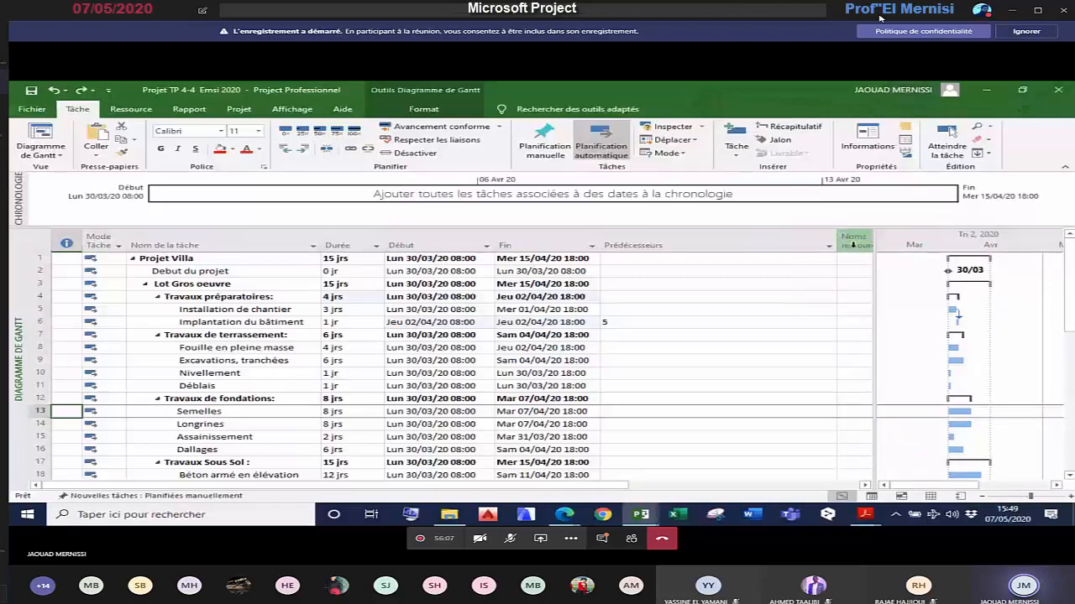
{"action": "left_click_drag", "start_coordinate": [836, 252], "coordinate": [664, 269]}
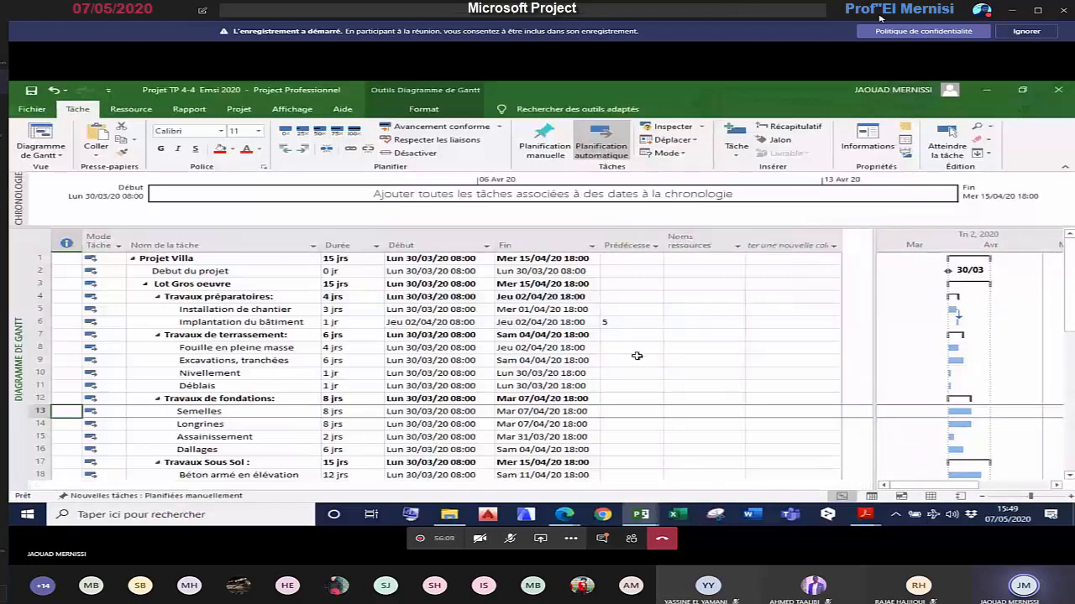
{"action": "left_click", "coordinate": [636, 357]}
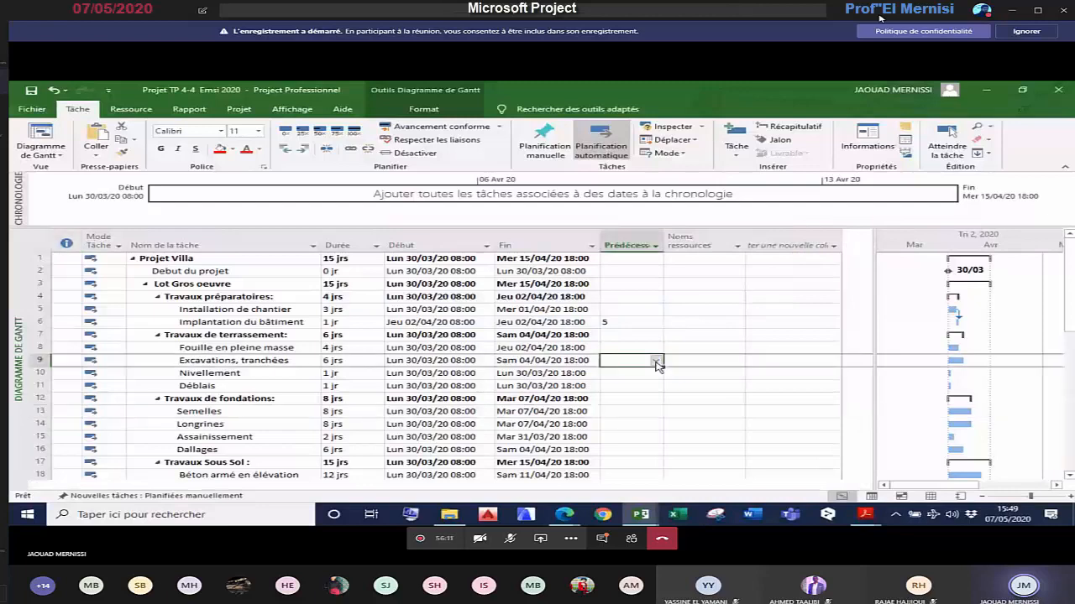
{"action": "left_click", "coordinate": [656, 361]}
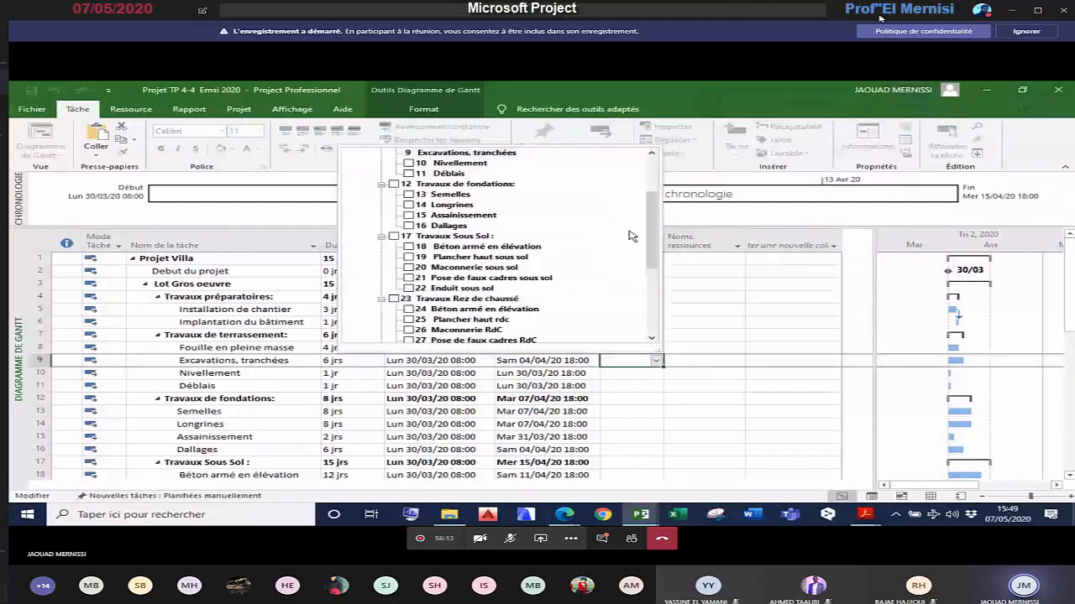
{"action": "scroll", "coordinate": [632, 236], "scroll_direction": "up", "scroll_amount": 2}
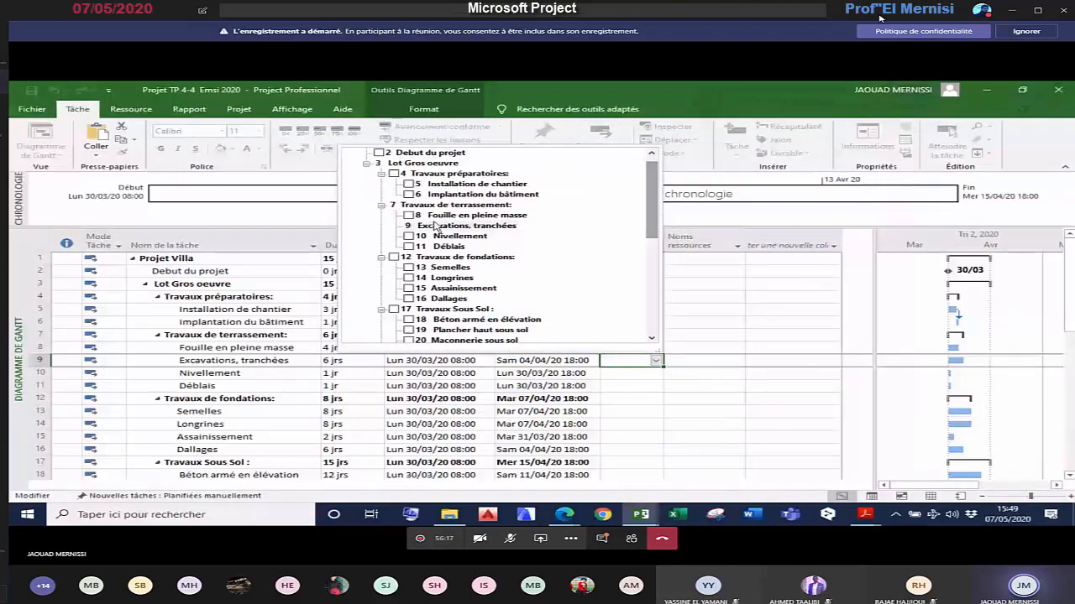
{"action": "left_click", "coordinate": [408, 214]}
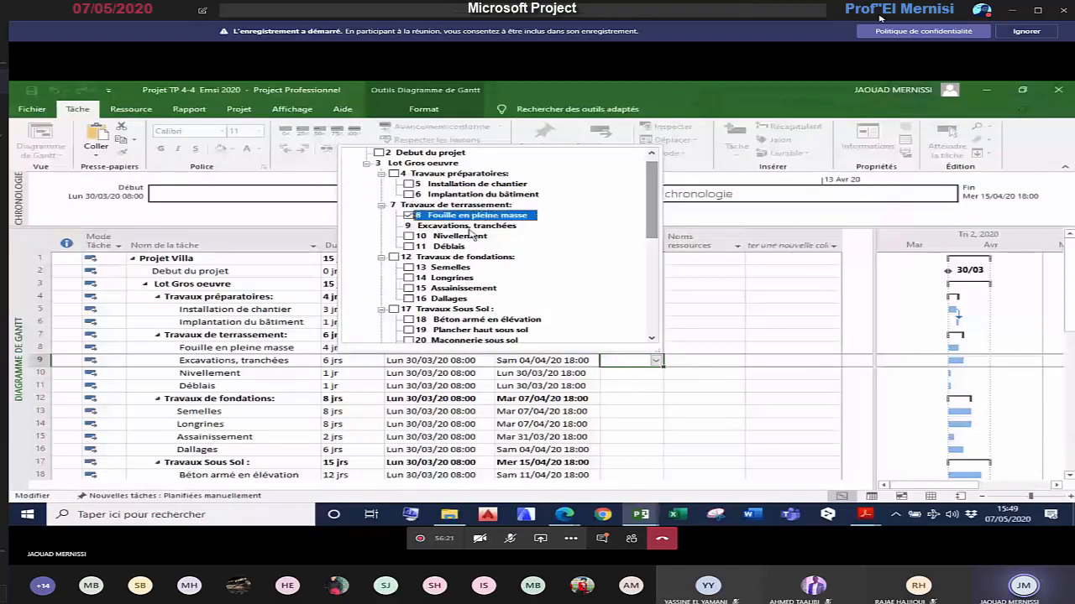
{"action": "left_click", "coordinate": [610, 360]}
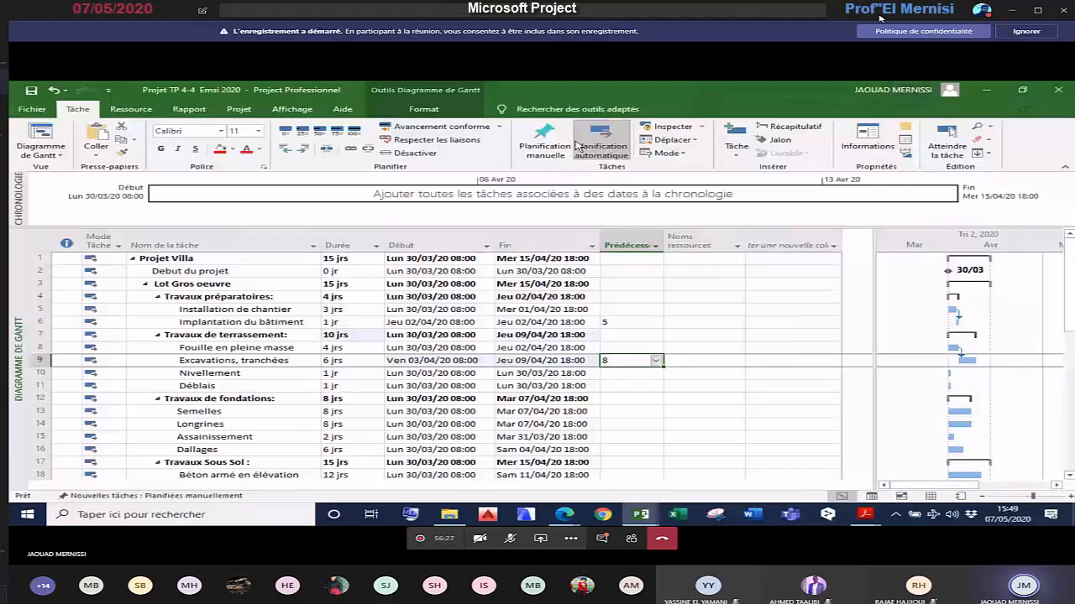
Step: Show the Détails task form below the Gantt chart and select the task Déblais
{"action": "left_click", "coordinate": [293, 109]}
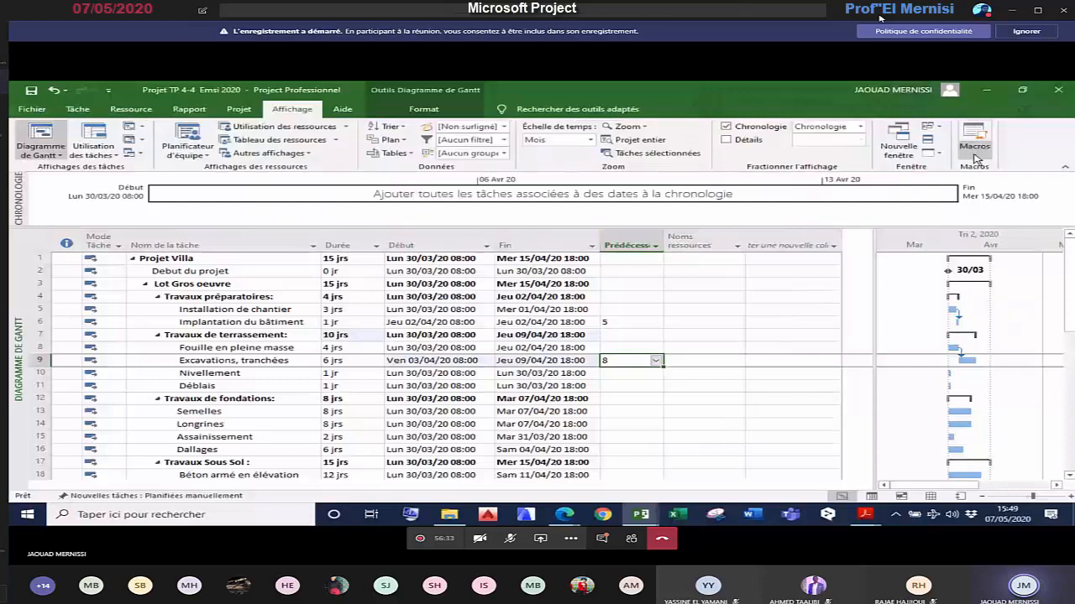
{"action": "left_click", "coordinate": [726, 139]}
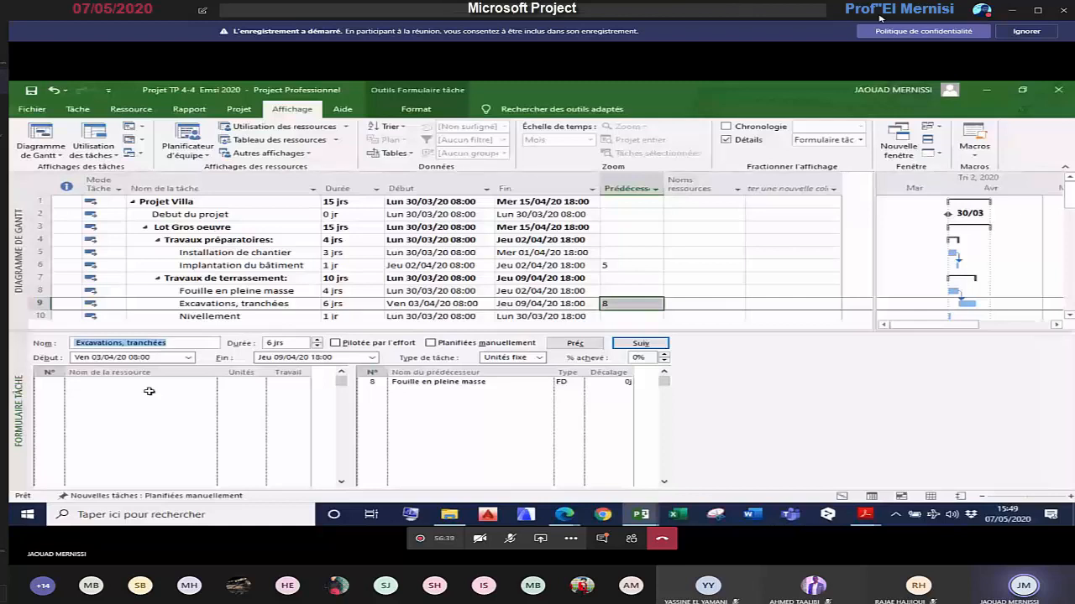
{"action": "left_click", "coordinate": [459, 383]}
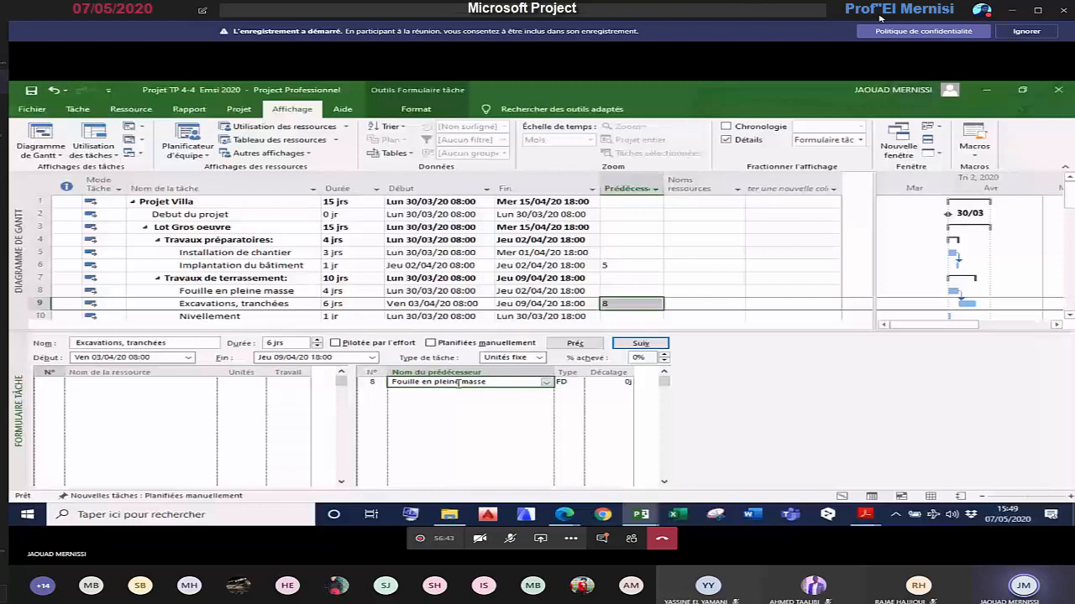
{"action": "left_click", "coordinate": [640, 344]}
{"action": "left_click", "coordinate": [641, 343]}
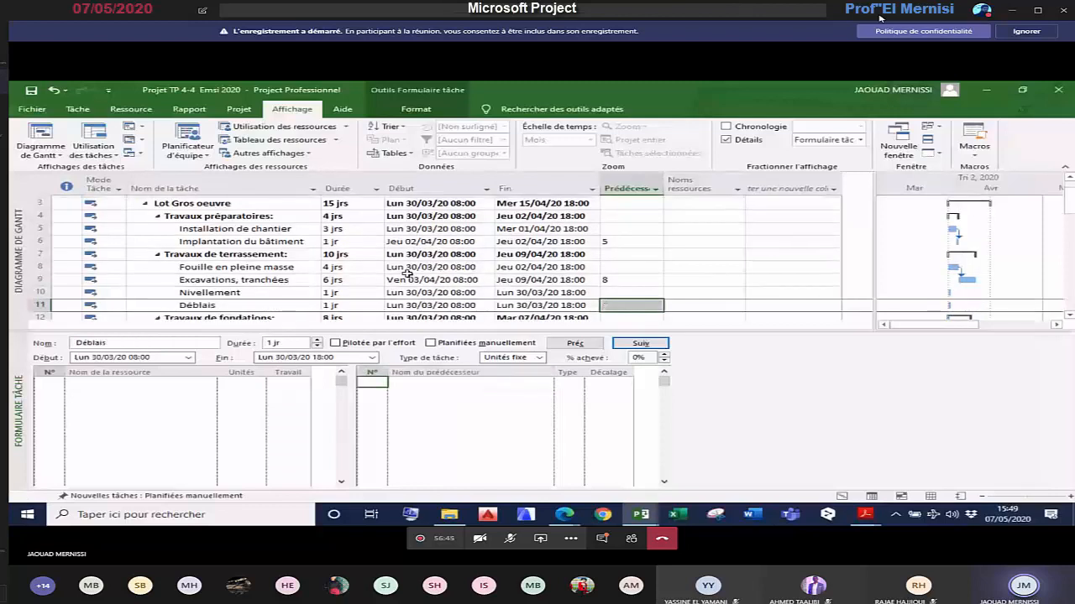
{"action": "left_click", "coordinate": [245, 302]}
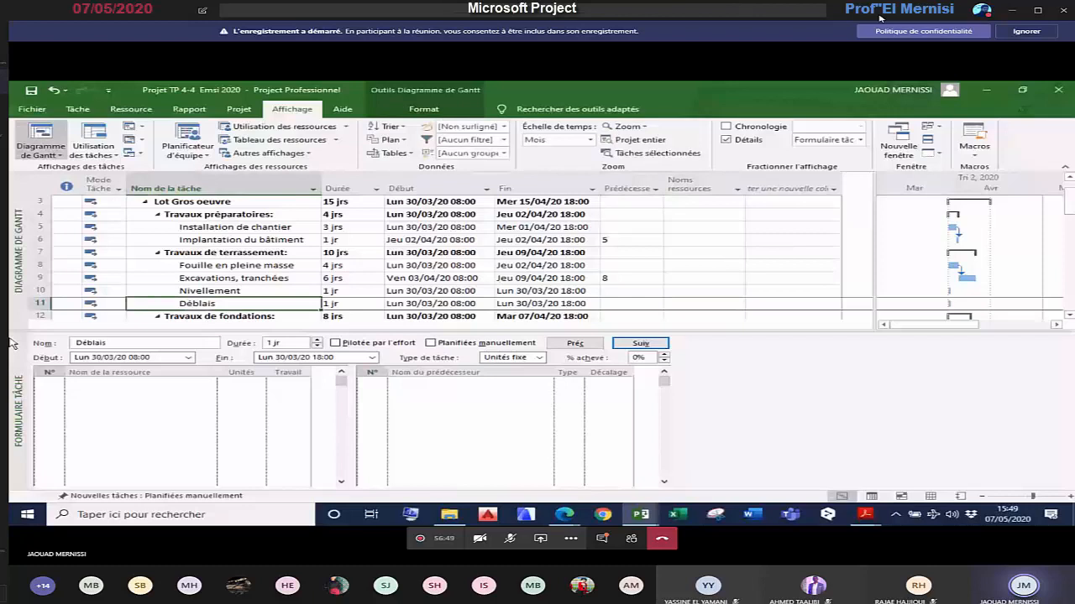
Step: Choose Nivellement as predecessor of Déblais in the task form
{"action": "left_click", "coordinate": [453, 389]}
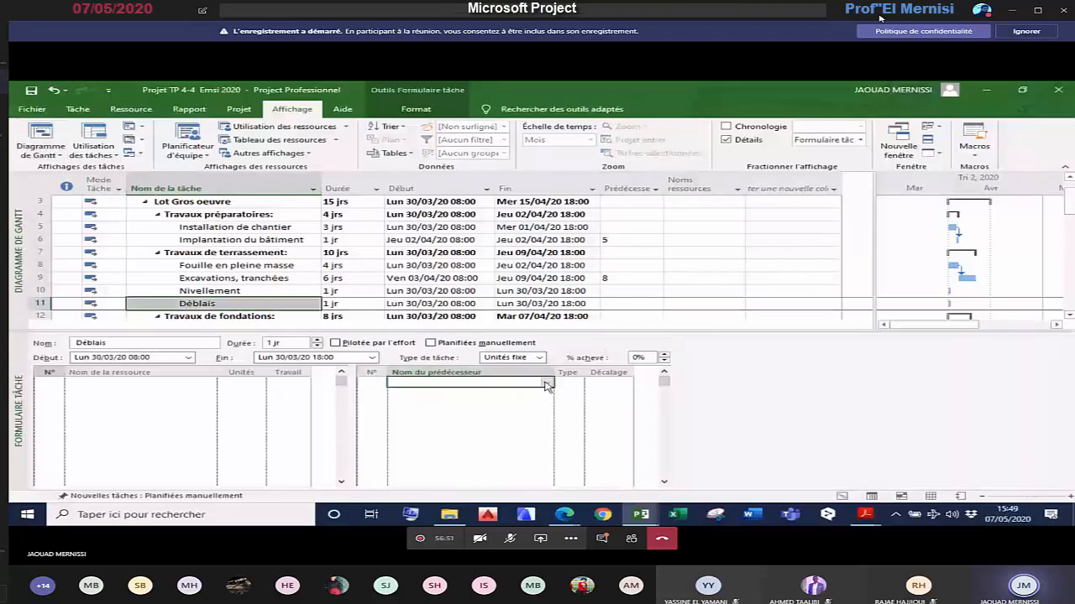
{"action": "left_click", "coordinate": [547, 384]}
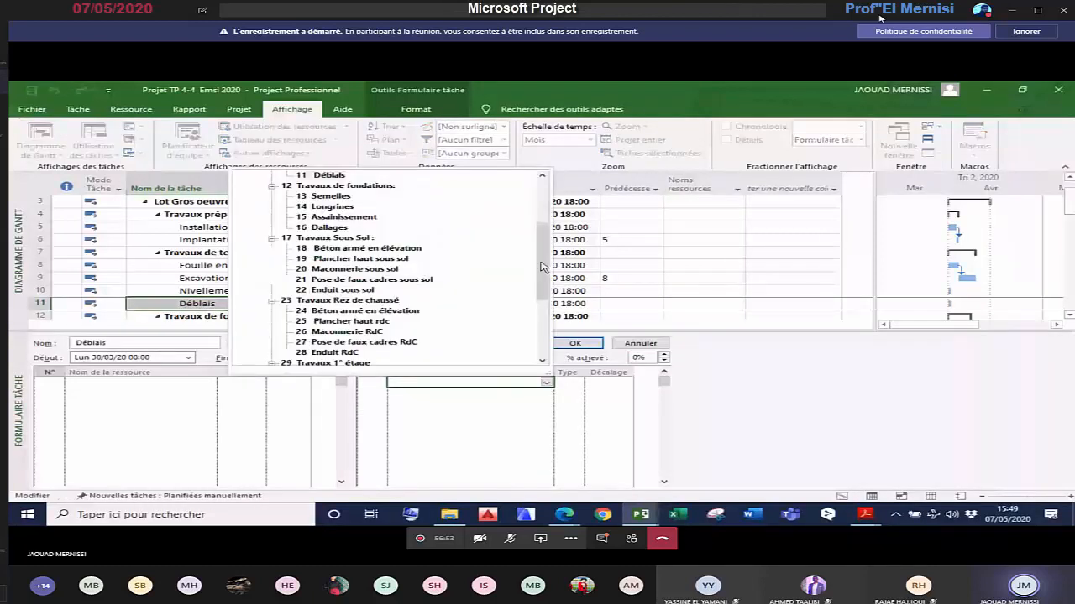
{"action": "left_click_drag", "start_coordinate": [542, 266], "coordinate": [542, 249]}
{"action": "left_click", "coordinate": [359, 210]}
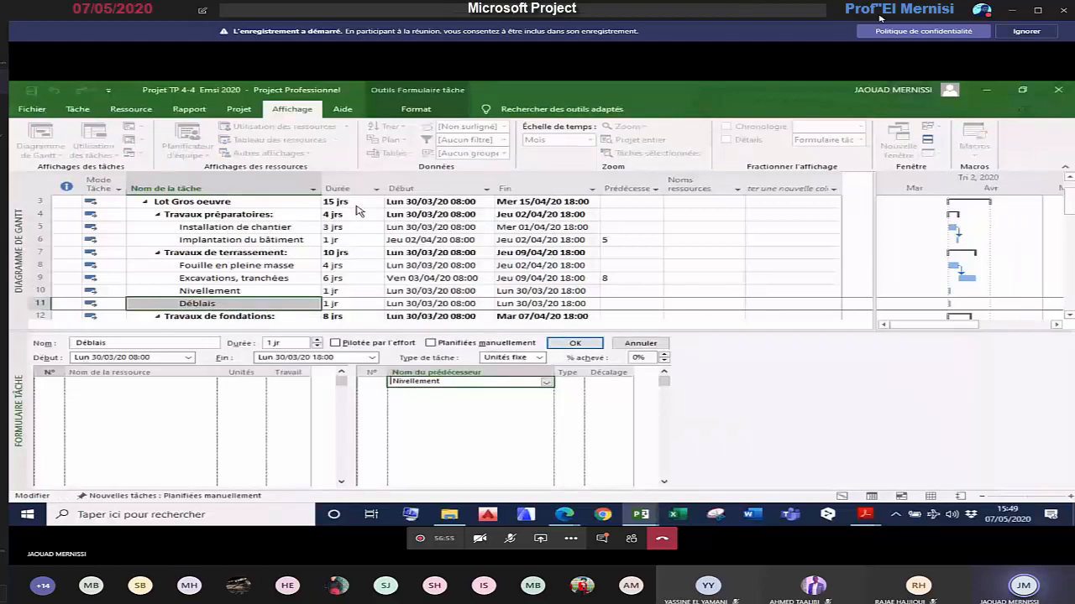
Step: Define the Nivellement link of Déblais as FD with a lag of -2j and accept moving the task before the project start
{"action": "left_click", "coordinate": [582, 383]}
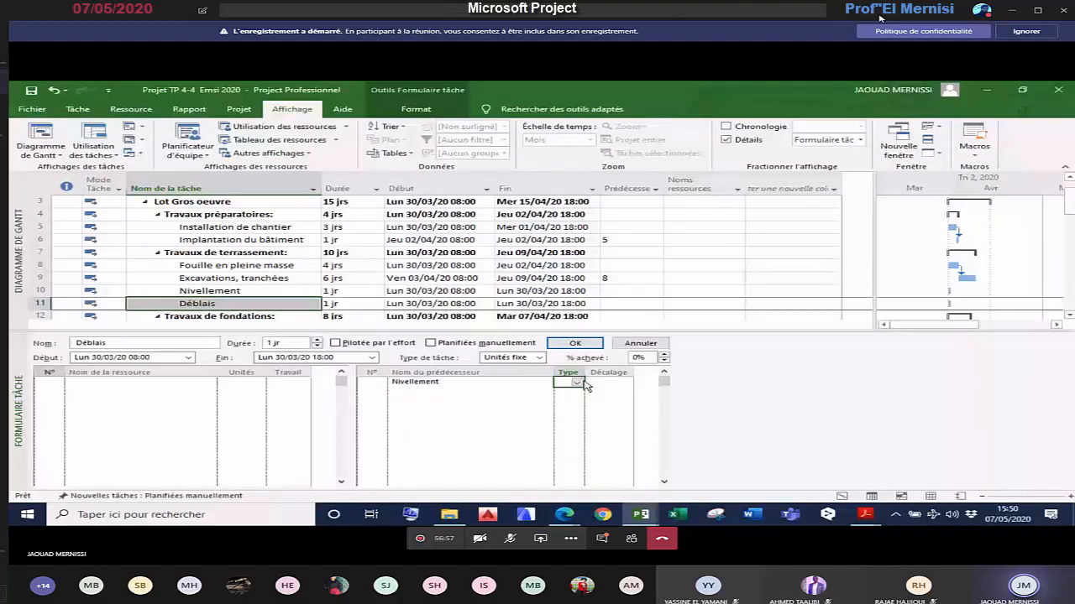
{"action": "left_click", "coordinate": [579, 383]}
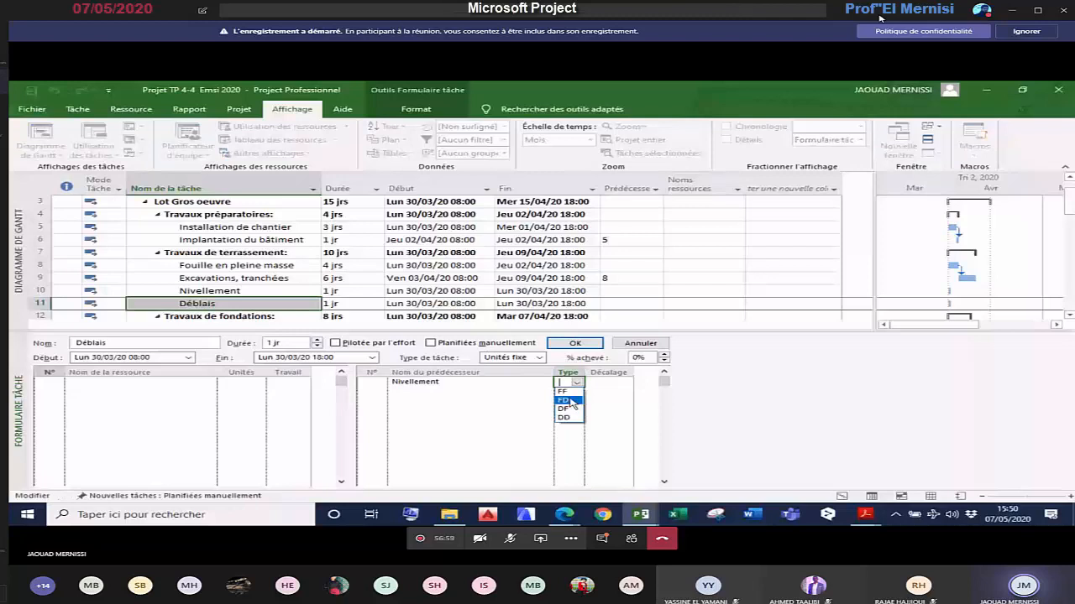
{"action": "left_click", "coordinate": [570, 402]}
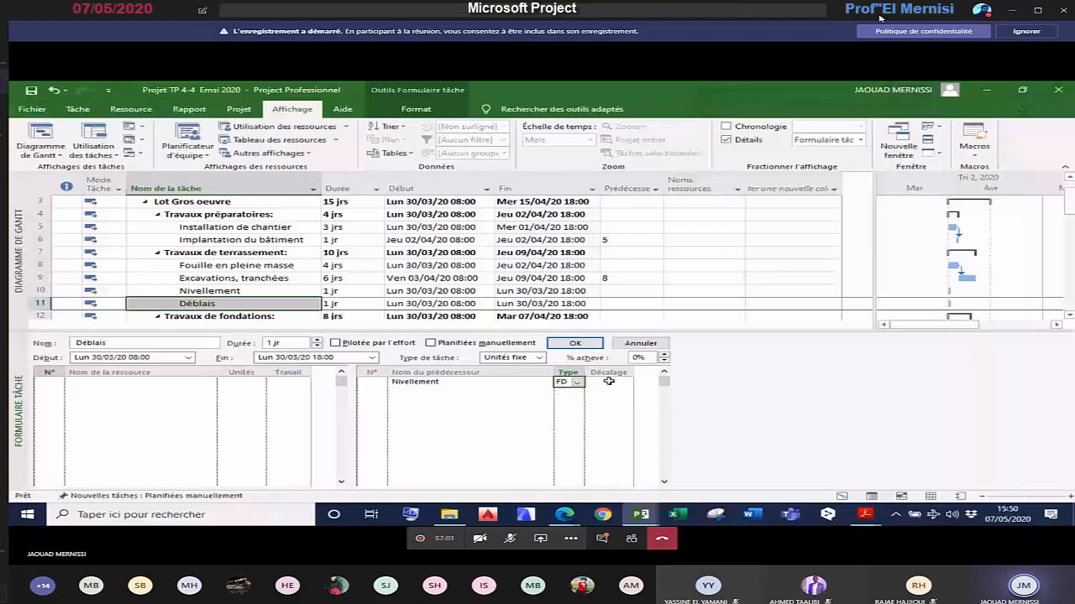
{"action": "left_click", "coordinate": [609, 381]}
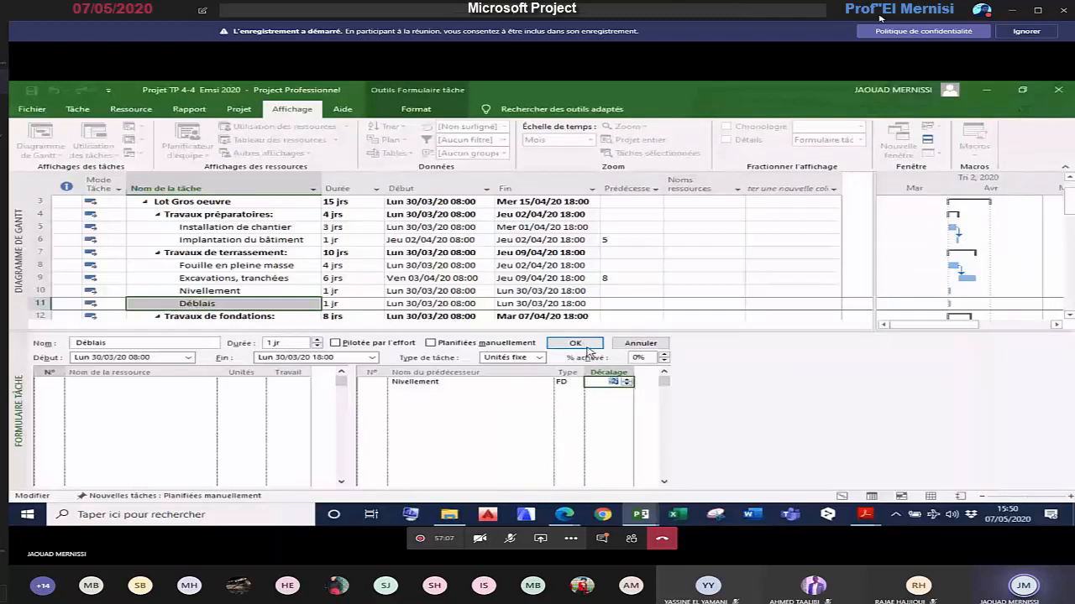
{"action": "left_click", "coordinate": [576, 344]}
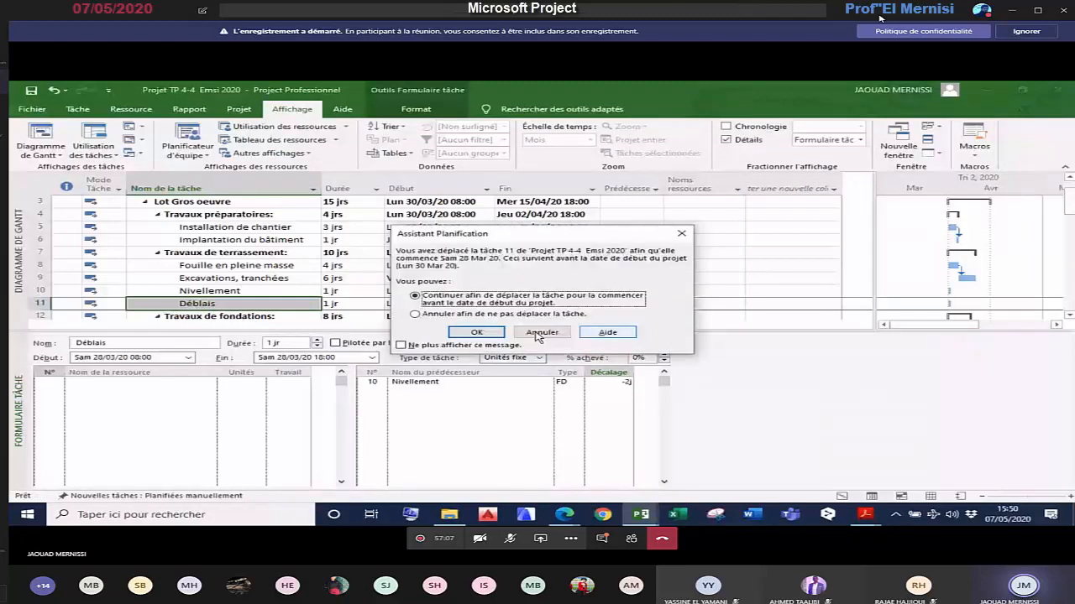
{"action": "left_click", "coordinate": [476, 332]}
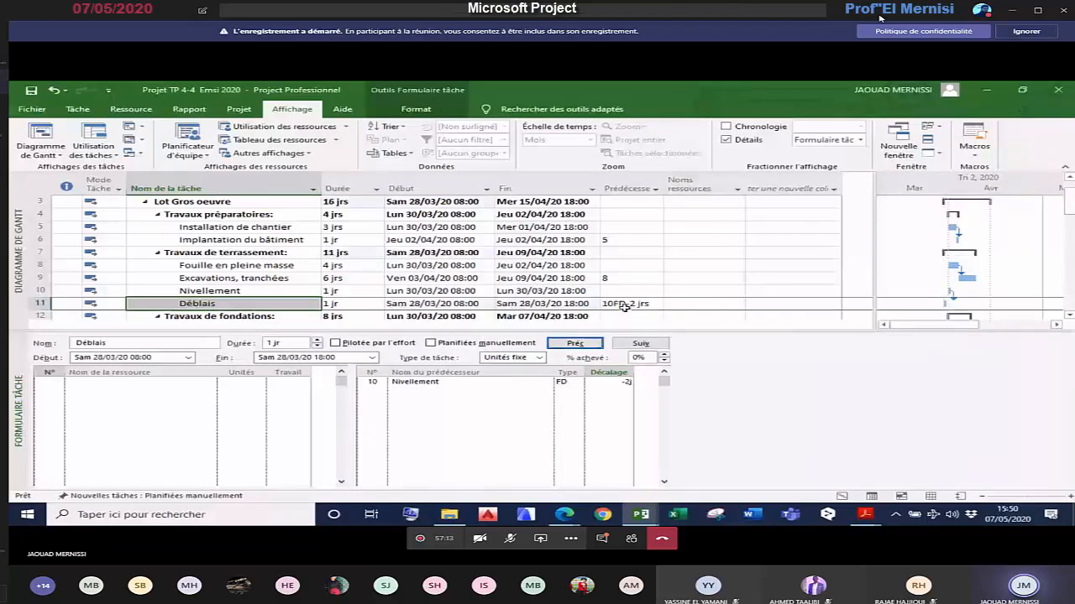
Step: Set the Nivellement link of Déblais to DD with a lag of 1j and hide the task form
{"action": "left_click", "coordinate": [567, 383]}
{"action": "left_click", "coordinate": [579, 383]}
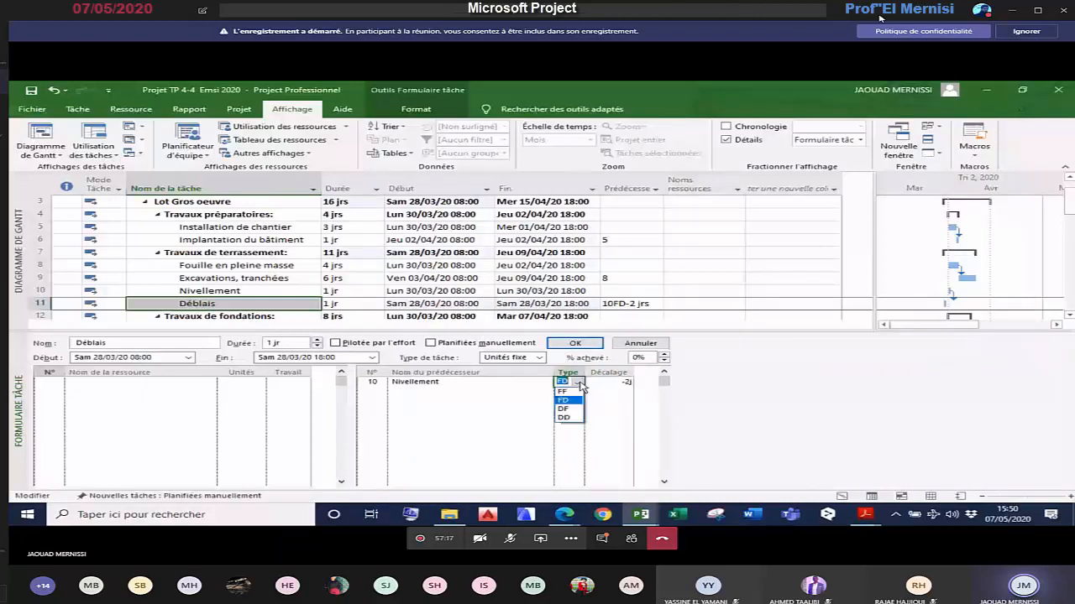
{"action": "left_click", "coordinate": [567, 418]}
{"action": "left_click", "coordinate": [628, 385]}
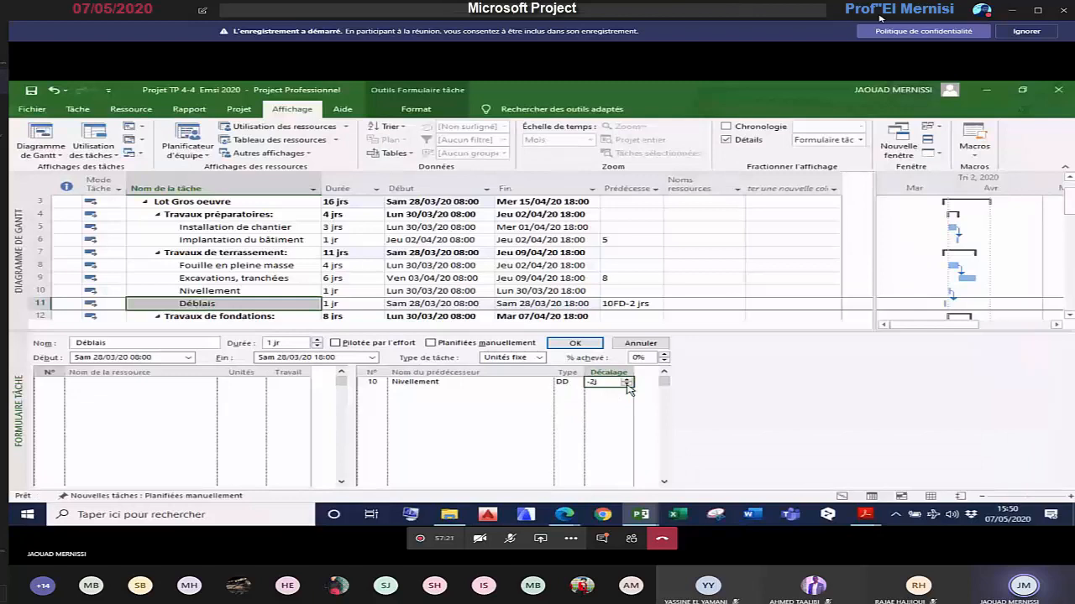
{"action": "left_click", "coordinate": [626, 380]}
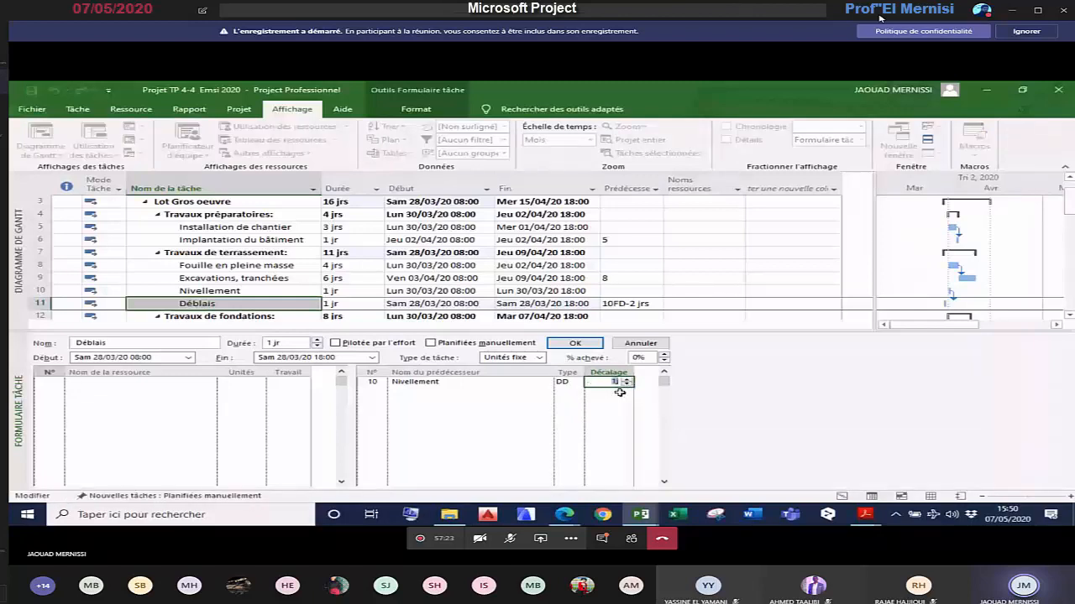
{"action": "key", "text": "Return"}
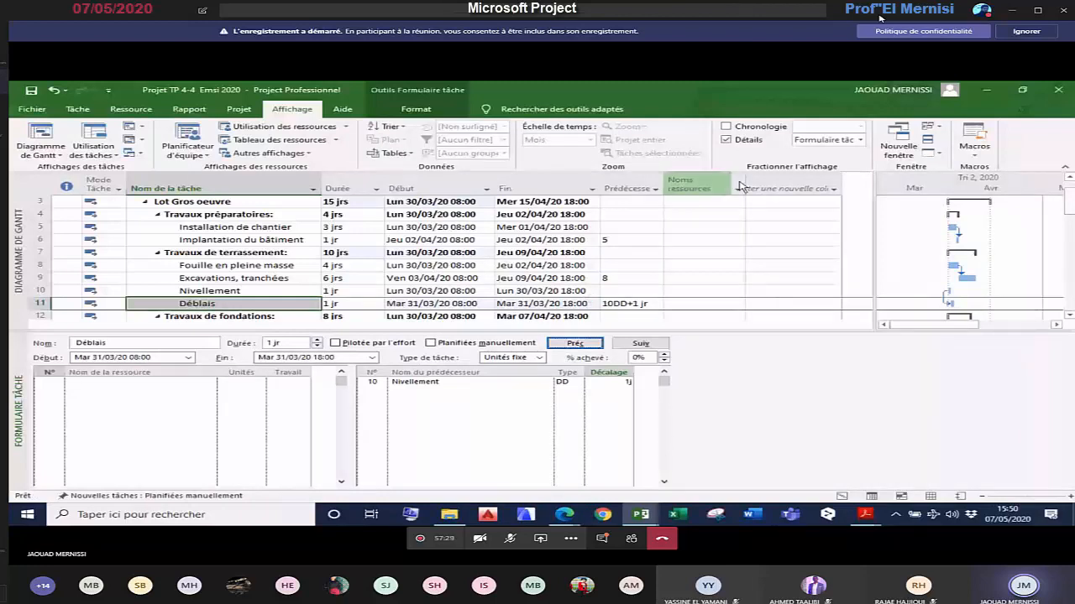
{"action": "left_click", "coordinate": [725, 139]}
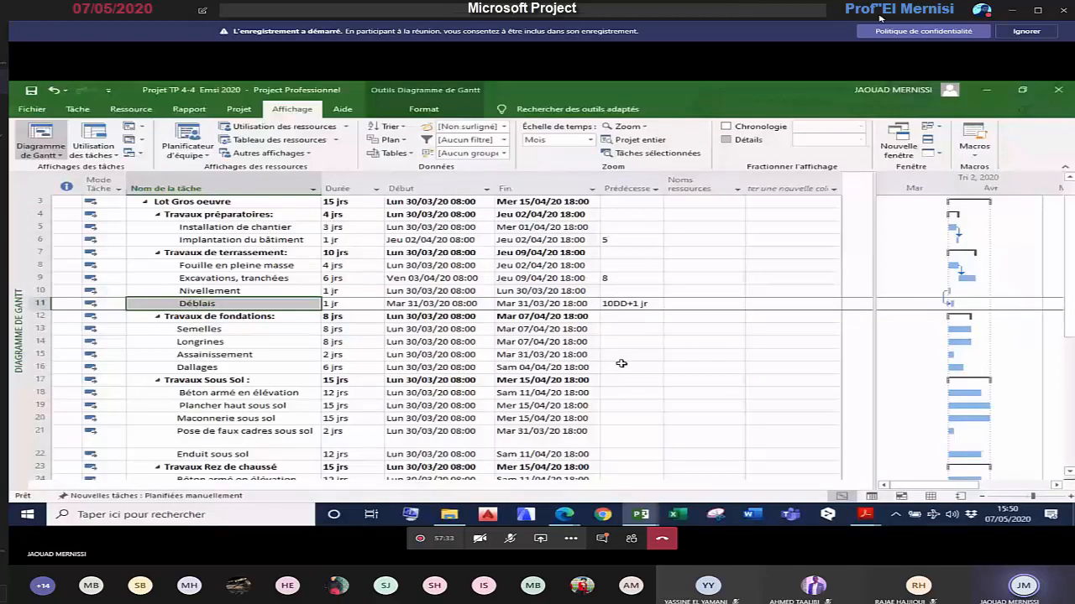
Step: Enter 13fd-1 as predecessor of Longrines in the task table
{"action": "scroll", "coordinate": [626, 365], "scroll_direction": "down", "scroll_amount": 1}
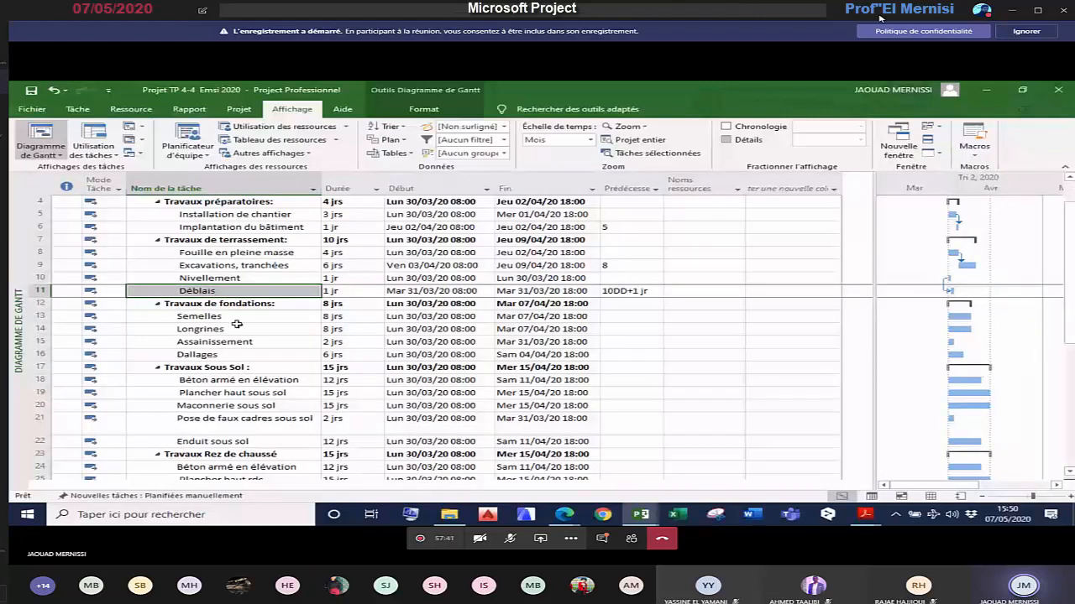
{"action": "left_click", "coordinate": [628, 327]}
{"action": "type", "text": "13"}
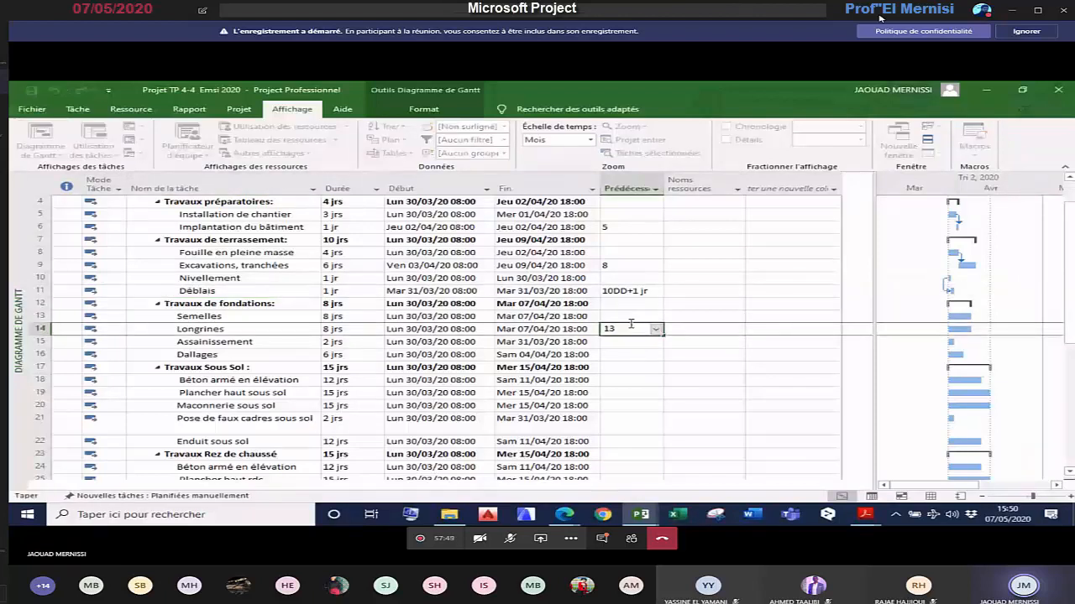
{"action": "type", "text": "fd-1"}
{"action": "key", "text": "Return"}
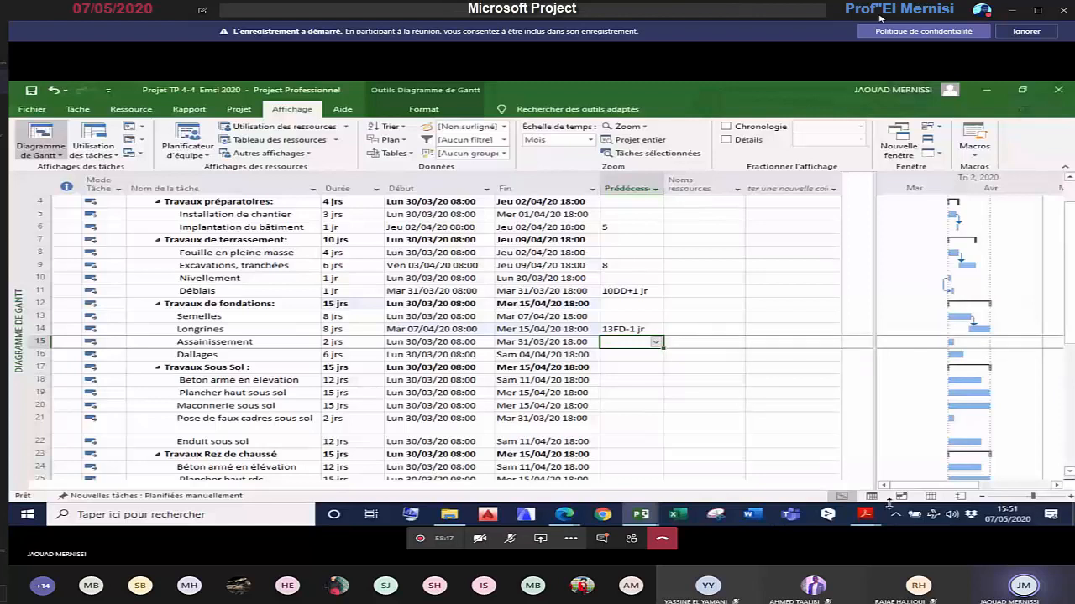
Step: Switch to Retroaction 2 mai 2020.pdf in Adobe Acrobat Reader and read how to link tasks through the Prédécesseurs column and the Détails view
{"action": "mouse_move", "coordinate": [868, 516]}
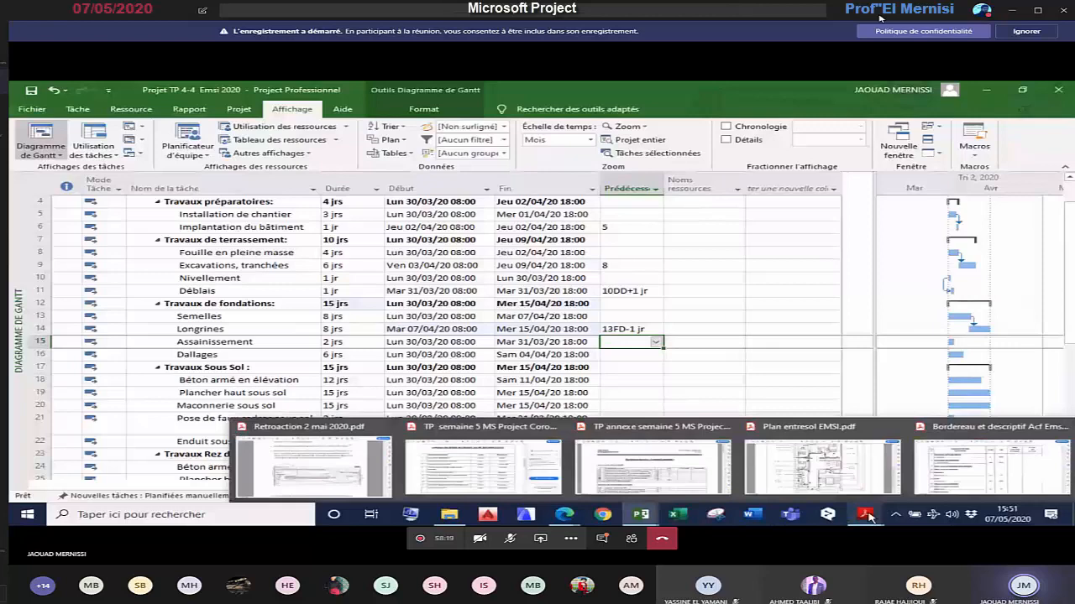
{"action": "left_click", "coordinate": [328, 464]}
{"action": "scroll", "coordinate": [677, 382], "scroll_direction": "down", "scroll_amount": 2}
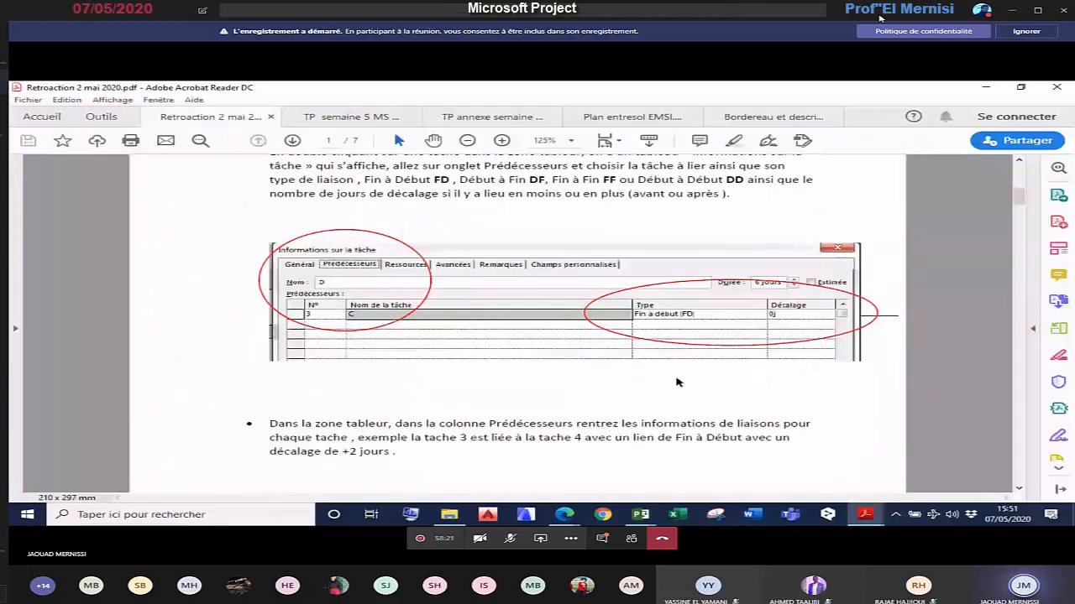
{"action": "scroll", "coordinate": [678, 382], "scroll_direction": "down", "scroll_amount": 4}
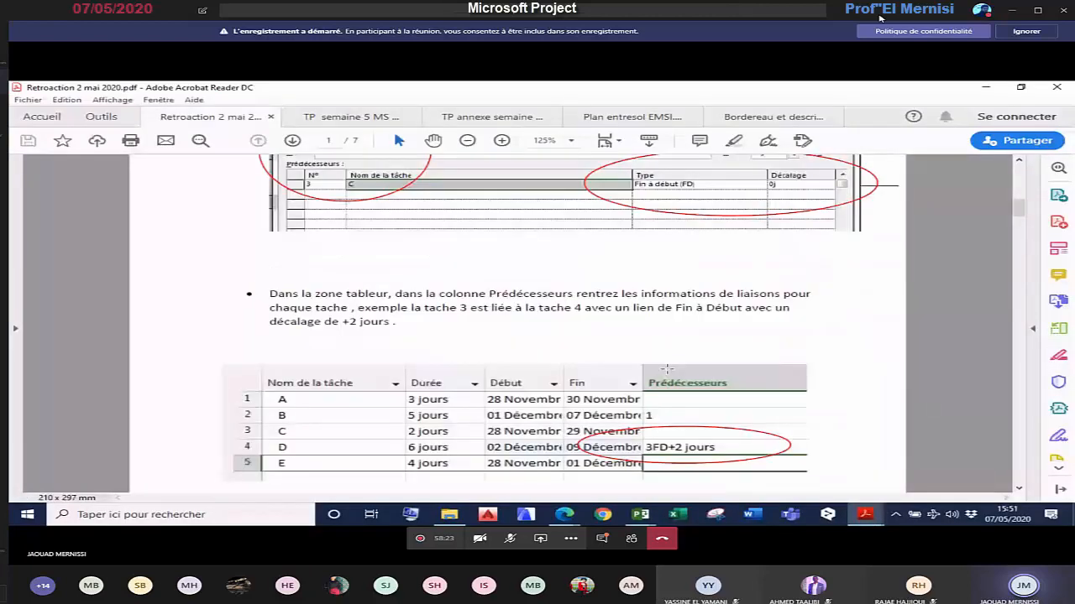
{"action": "scroll", "coordinate": [667, 370], "scroll_direction": "down", "scroll_amount": 10}
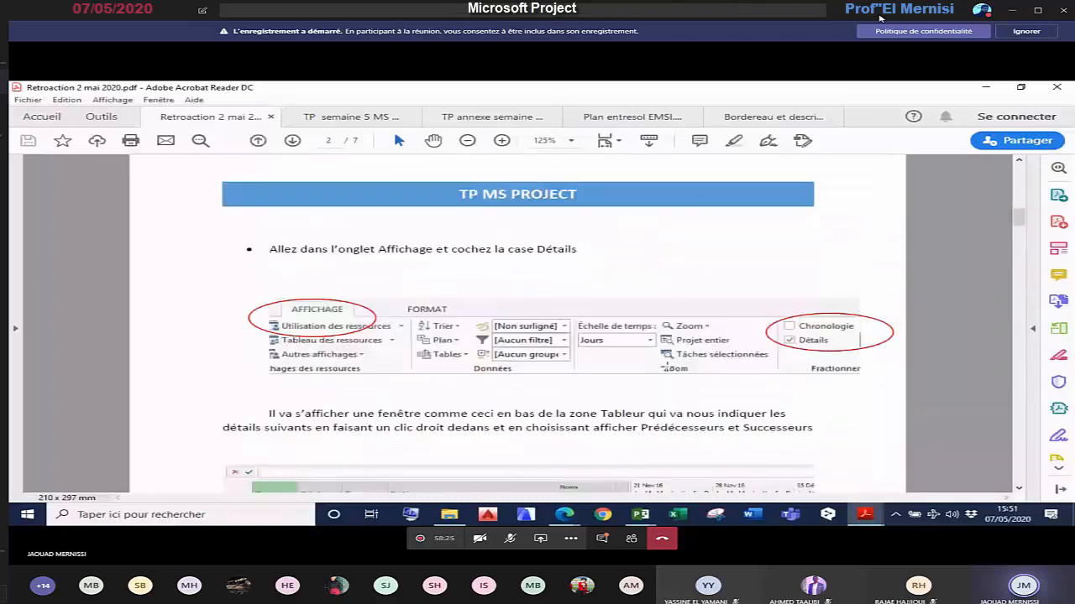
{"action": "scroll", "coordinate": [730, 338], "scroll_direction": "down", "scroll_amount": 2}
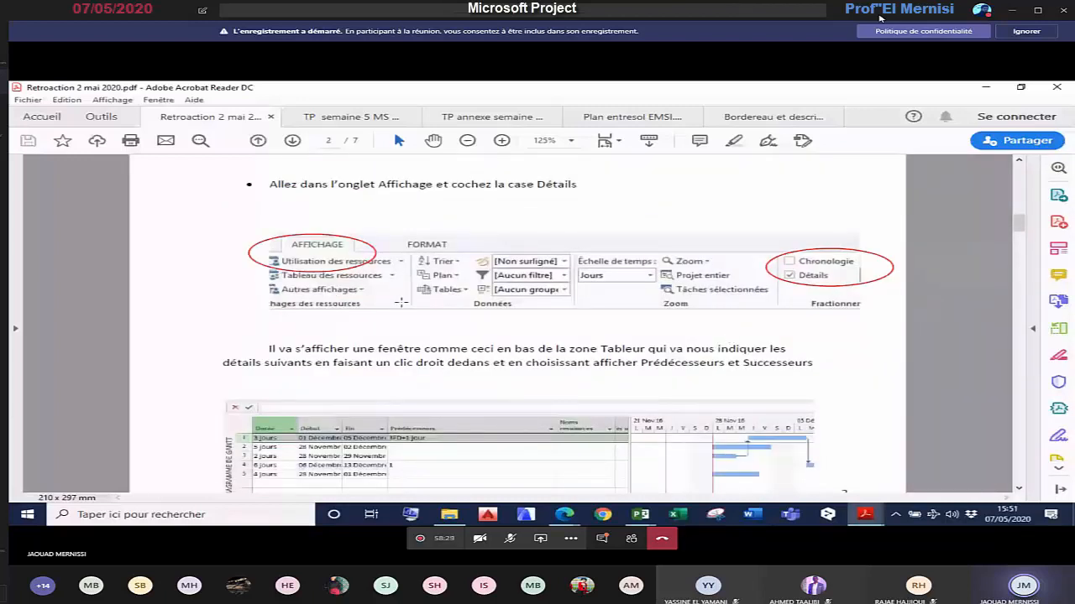
{"action": "scroll", "coordinate": [401, 302], "scroll_direction": "down", "scroll_amount": 1}
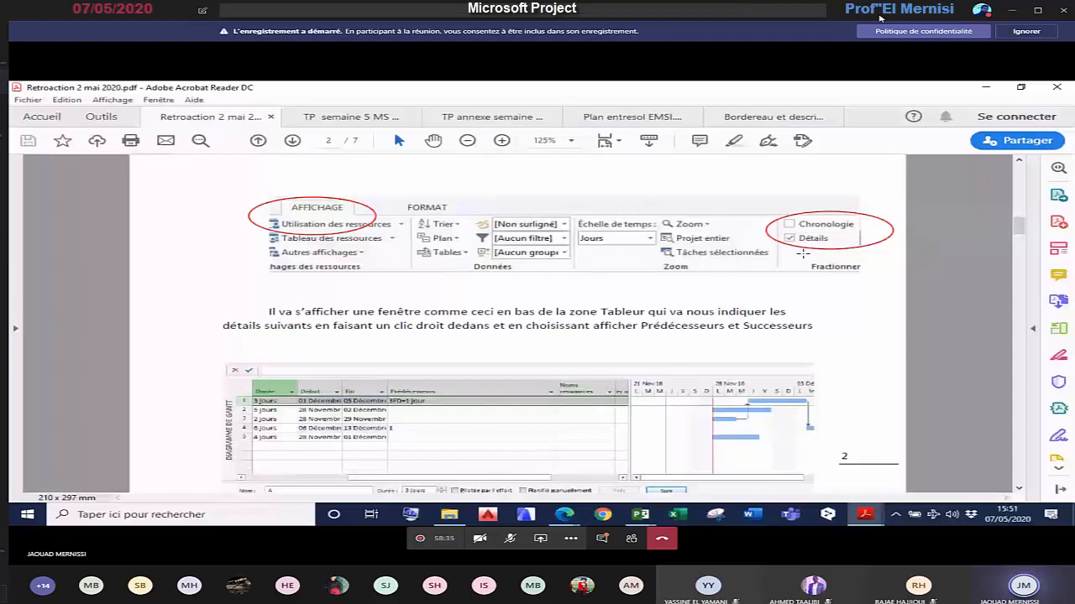
Step: Read the rest of the Détails linking method and the INSERTION DES RESSOURCES instructions in the PDF guide
{"action": "scroll", "coordinate": [730, 330], "scroll_direction": "down", "scroll_amount": 1}
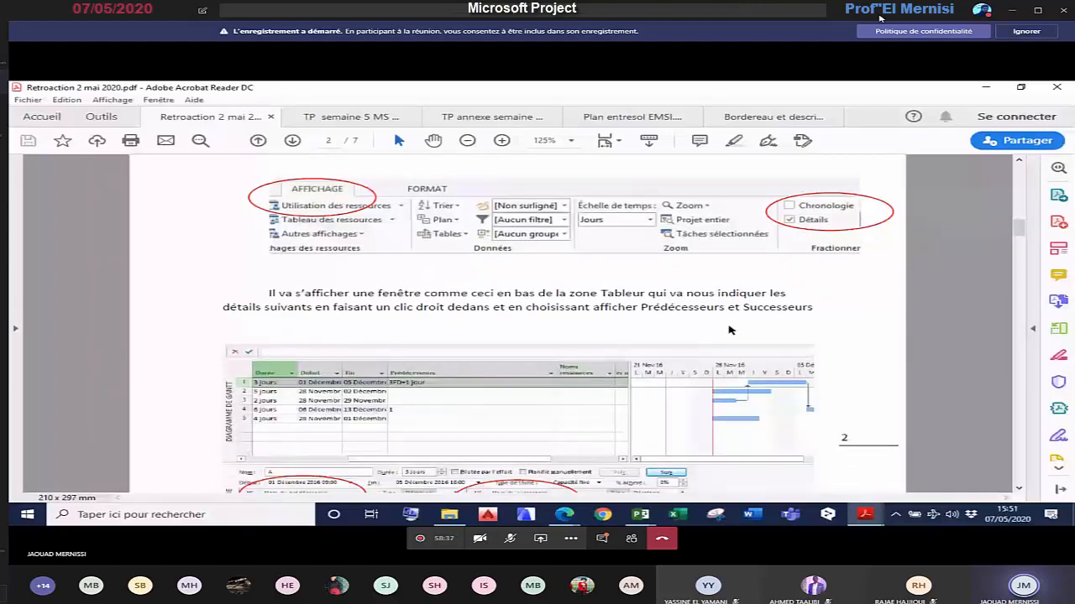
{"action": "scroll", "coordinate": [729, 330], "scroll_direction": "down", "scroll_amount": 2}
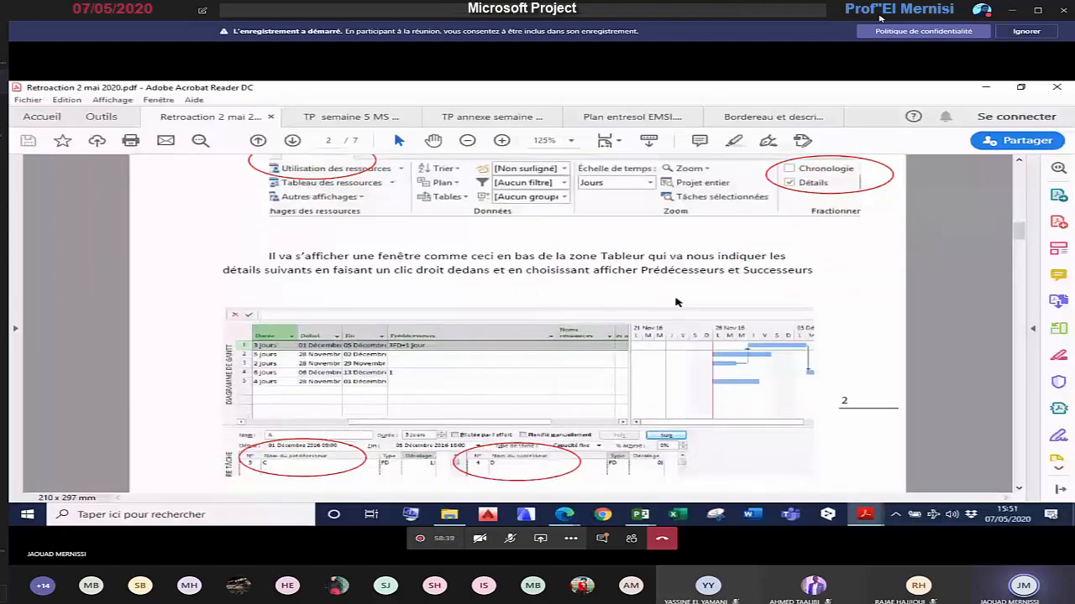
{"action": "scroll", "coordinate": [677, 303], "scroll_direction": "down", "scroll_amount": 7}
{"action": "scroll", "coordinate": [674, 298], "scroll_direction": "down", "scroll_amount": 5}
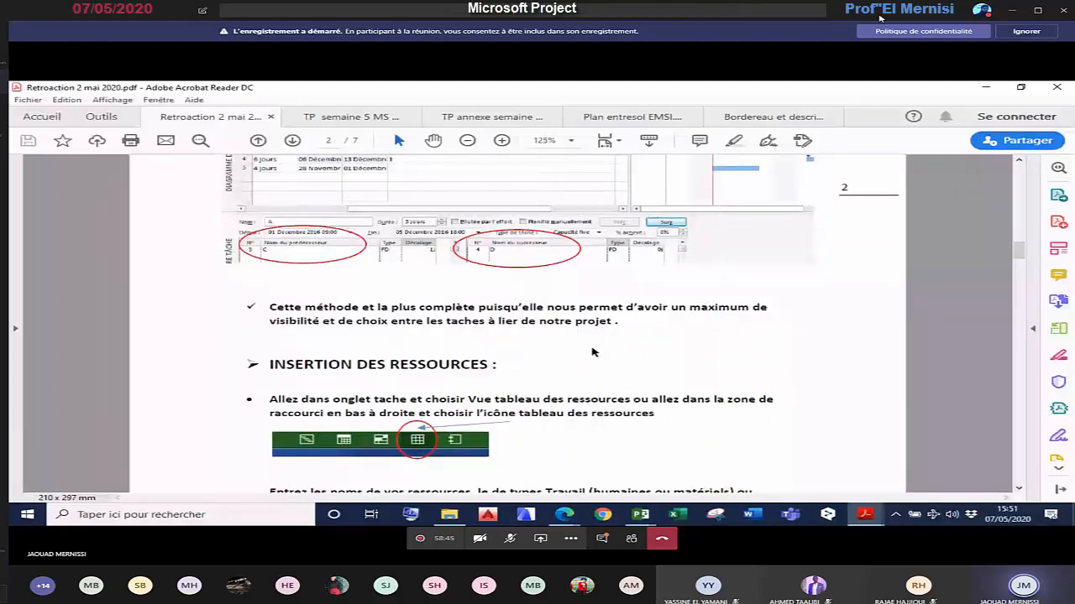
{"action": "scroll", "coordinate": [592, 353], "scroll_direction": "down", "scroll_amount": 3}
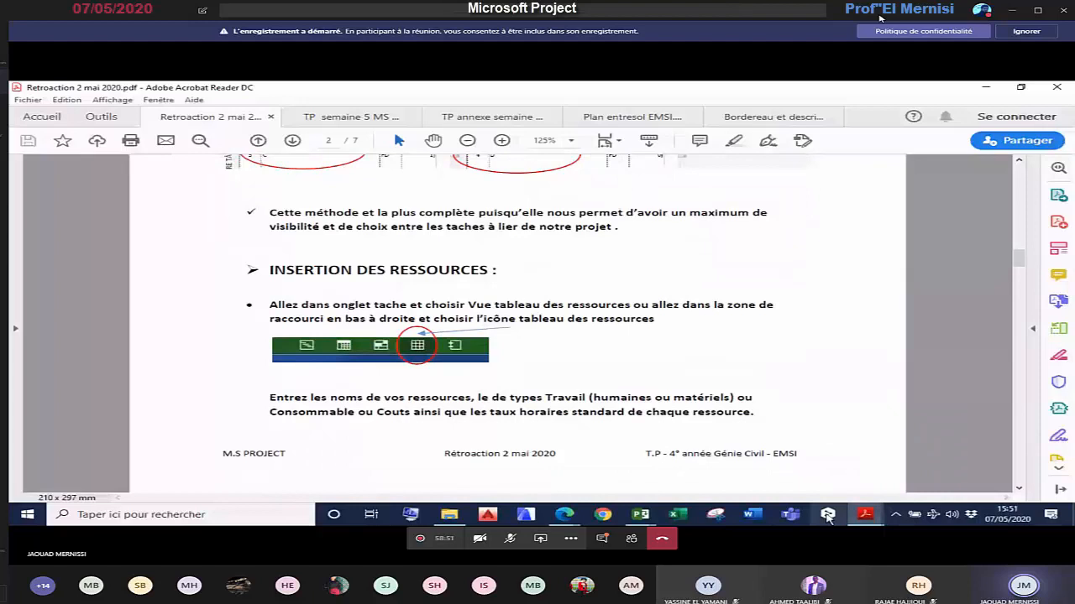
Step: Switch to the Correction Projet TP 4-4 Emsi 2020 schedule in Microsoft Project
{"action": "mouse_move", "coordinate": [642, 520]}
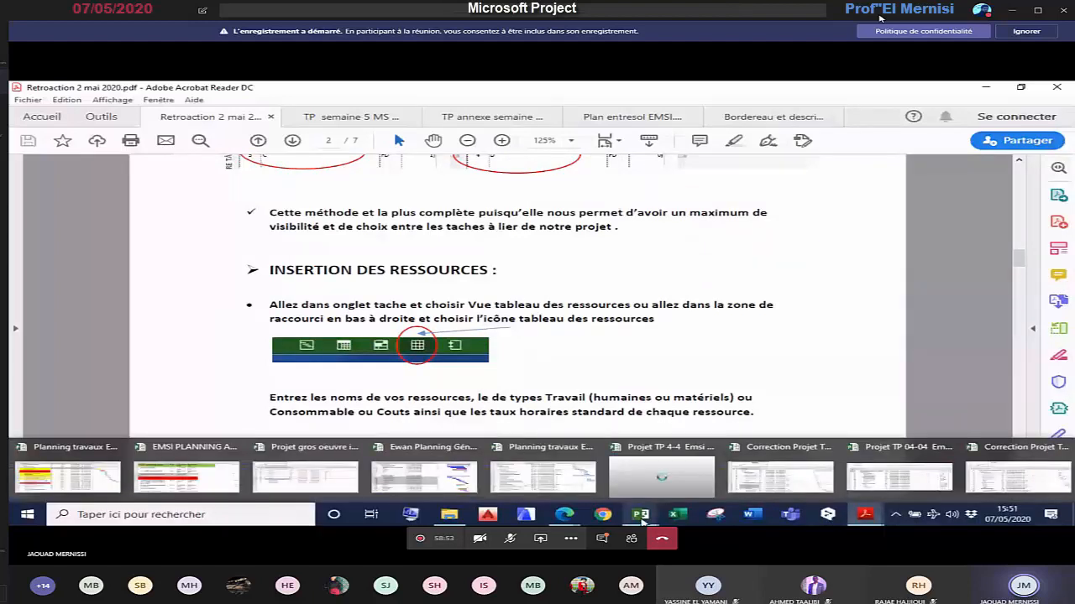
{"action": "left_click", "coordinate": [769, 482]}
{"action": "left_click", "coordinate": [762, 451]}
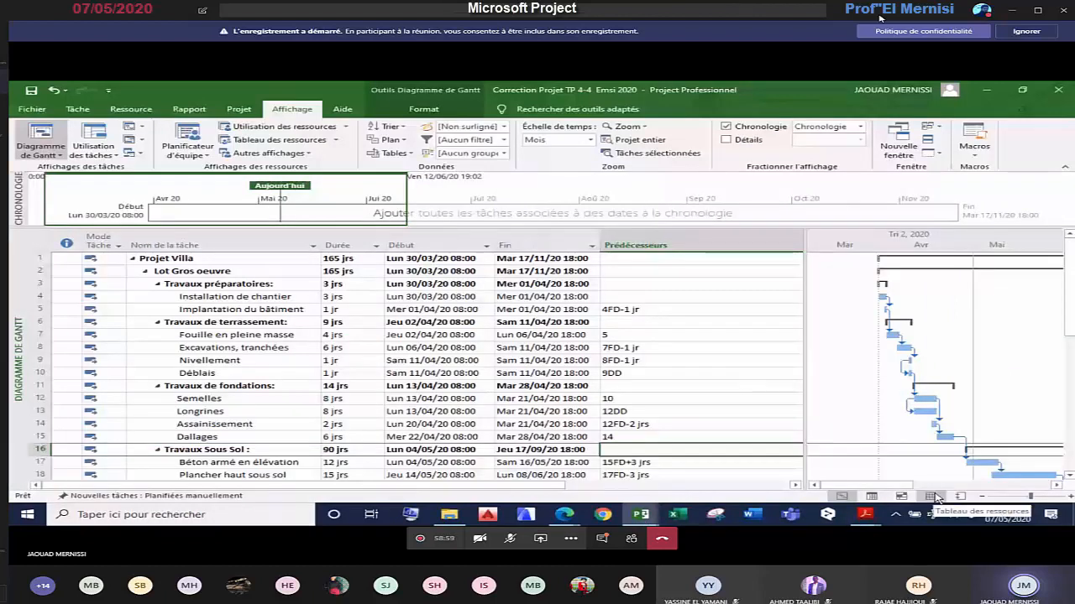
Step: Display the project's Tableau des ressources view, switching between it and the Diagramme de Gantt
{"action": "left_click", "coordinate": [130, 110]}
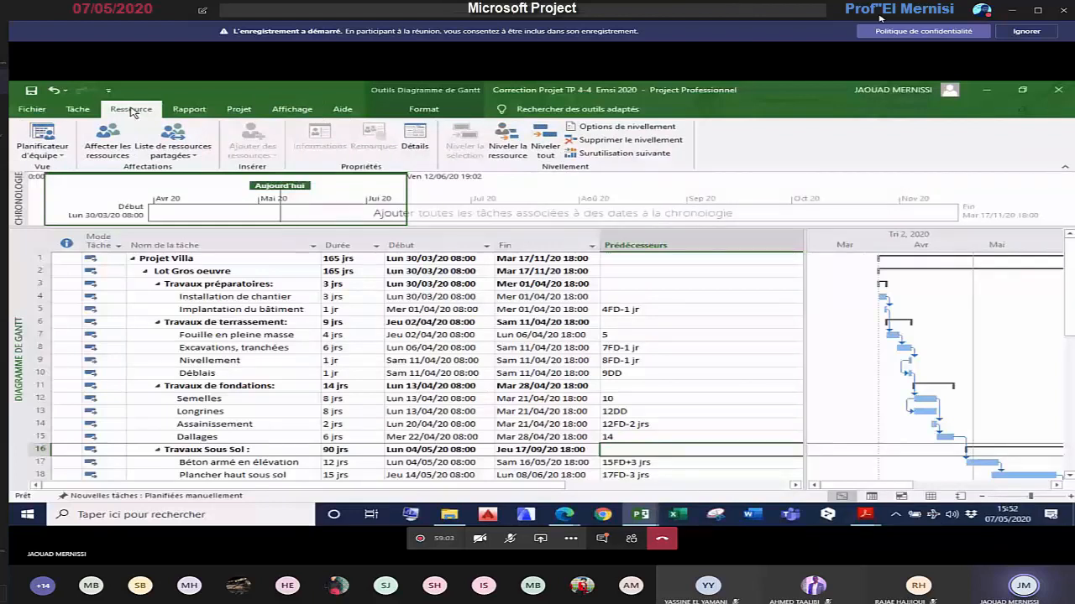
{"action": "left_click", "coordinate": [77, 110]}
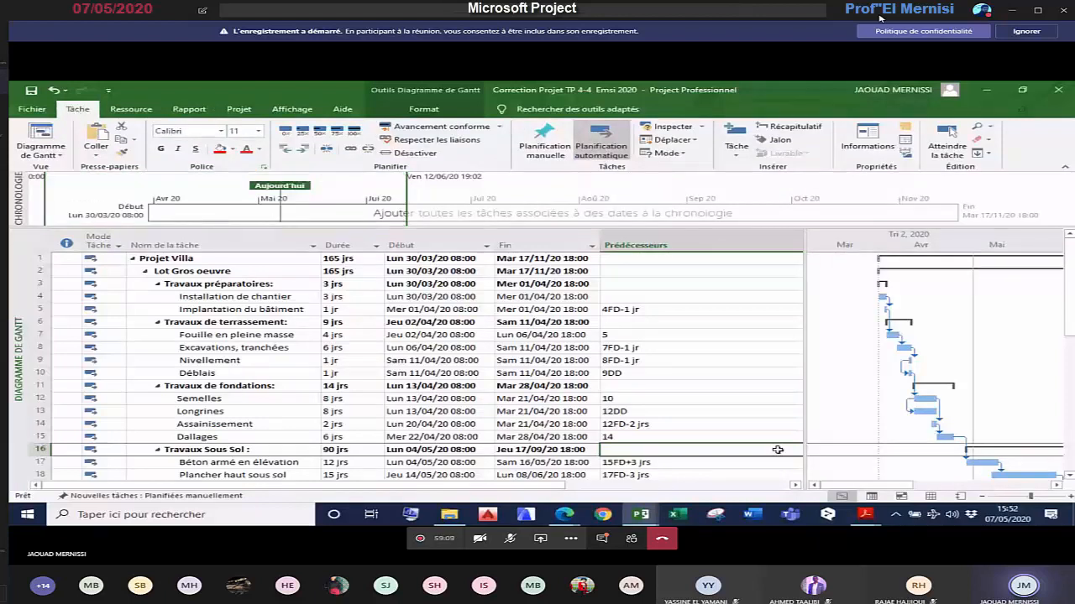
{"action": "left_click", "coordinate": [60, 158]}
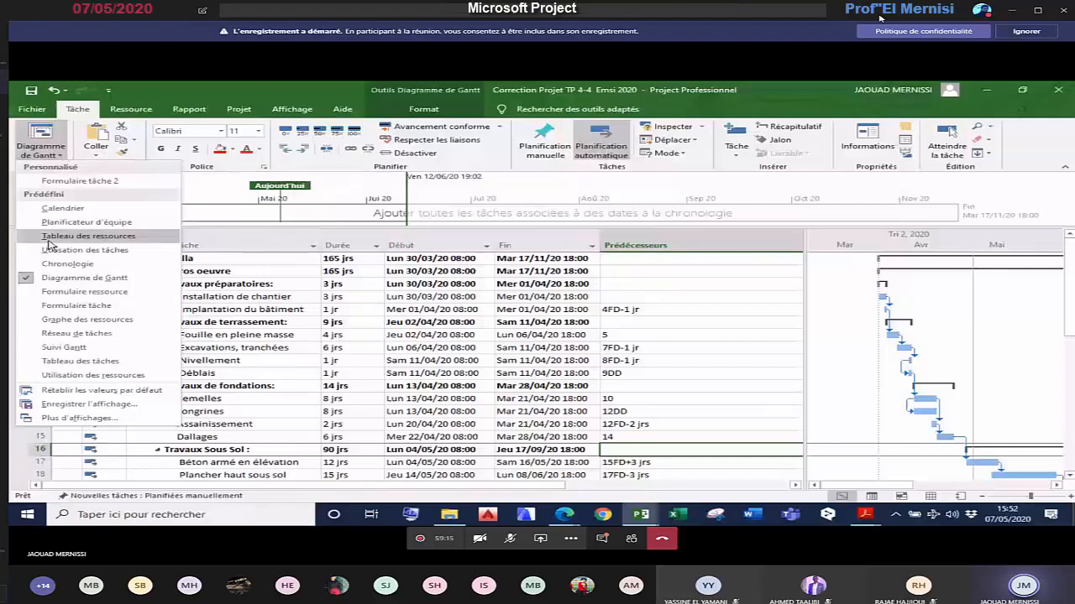
{"action": "left_click", "coordinate": [75, 236]}
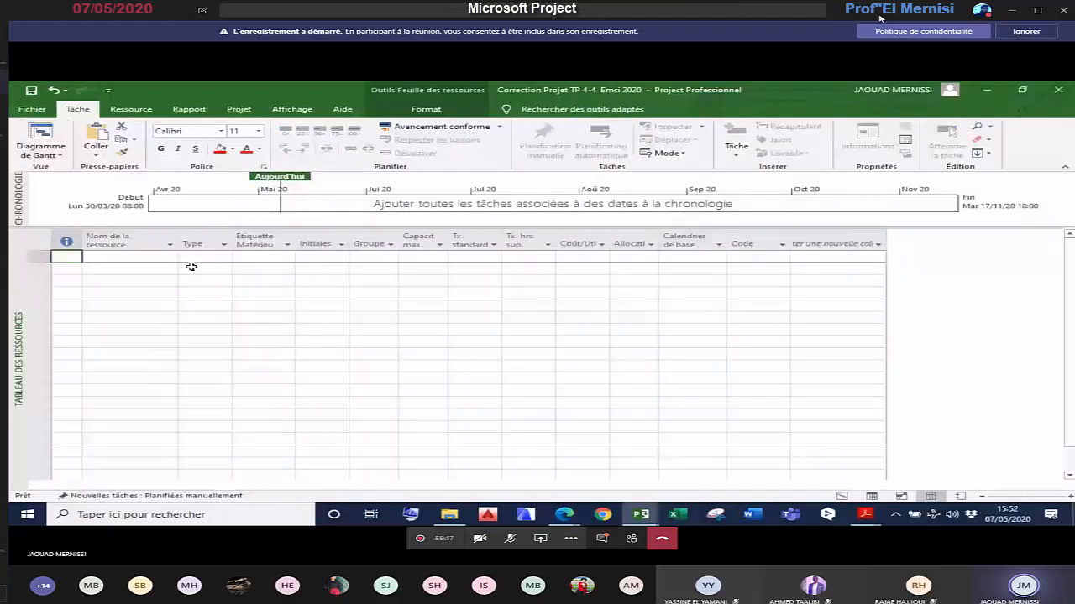
{"action": "left_click", "coordinate": [842, 497]}
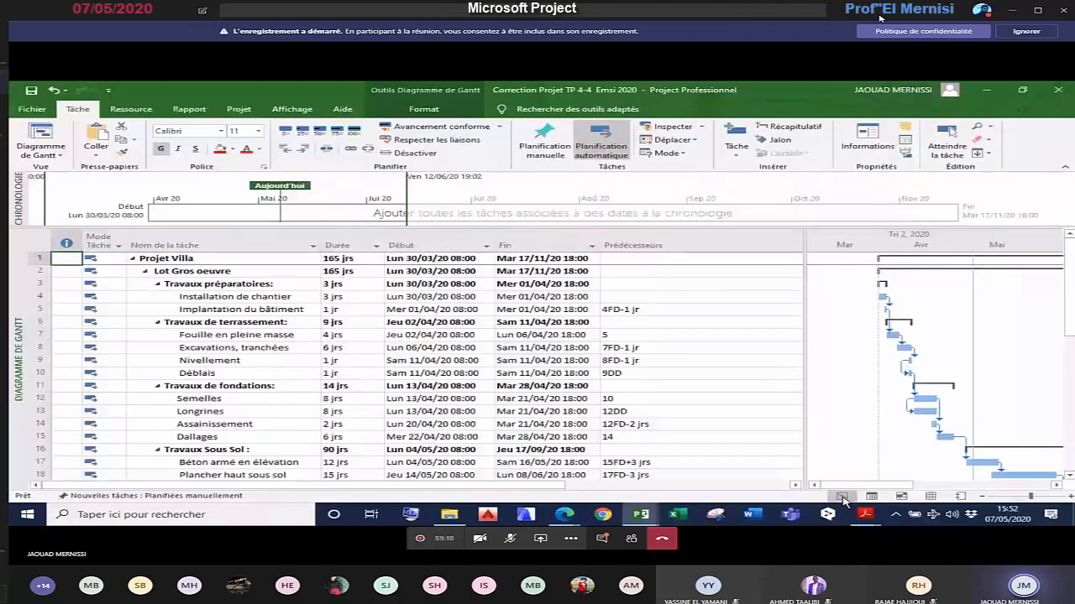
{"action": "left_click", "coordinate": [930, 497]}
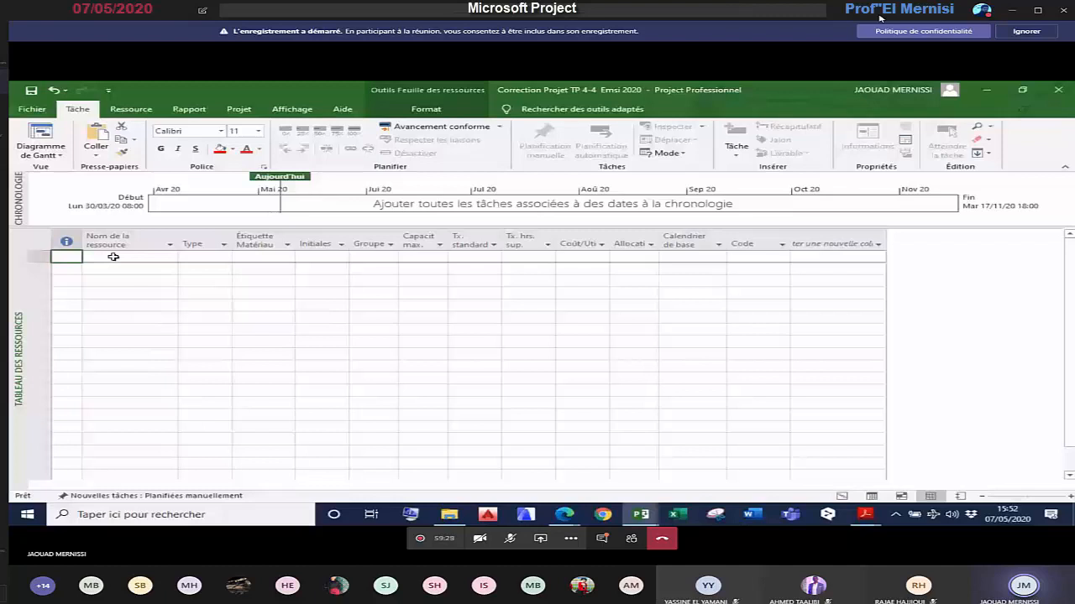
Step: Enter a resource name beginning with M in the first row of the resource table
{"action": "left_click", "coordinate": [113, 256]}
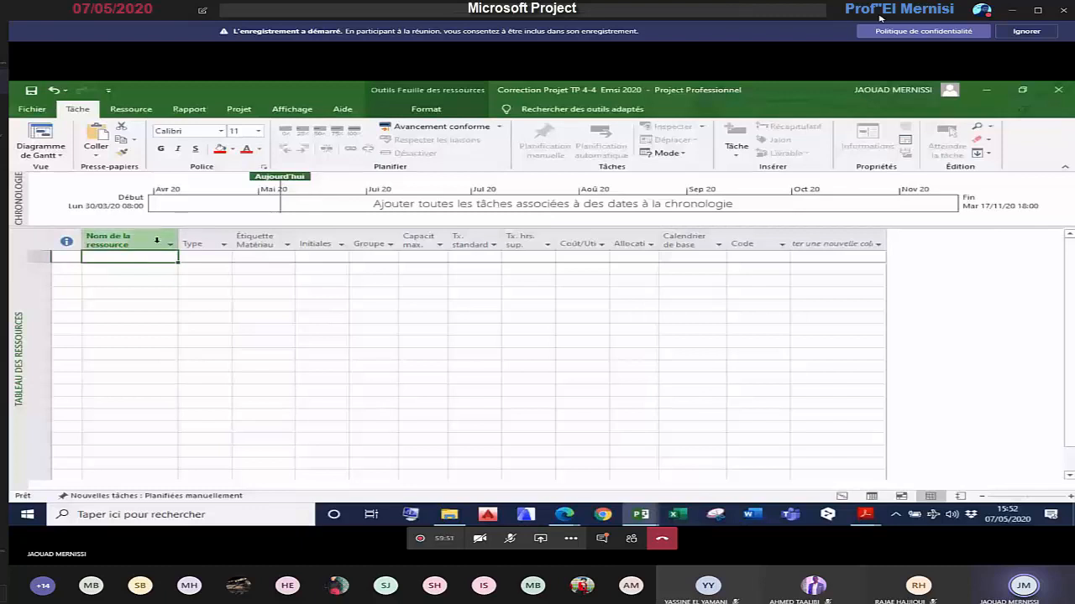
{"action": "type", "text": "M"}
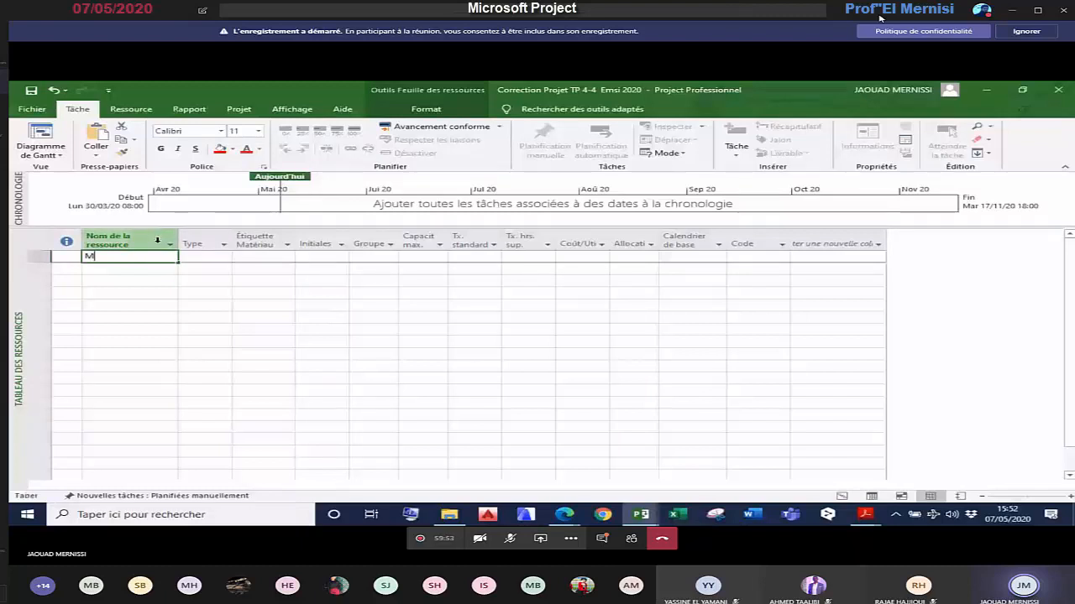
Step: Add the resources Maçons, ferrailleurs, boiseurs and chef de chantier in the first four rows of the resource sheet
{"action": "type", "text": "ac"}
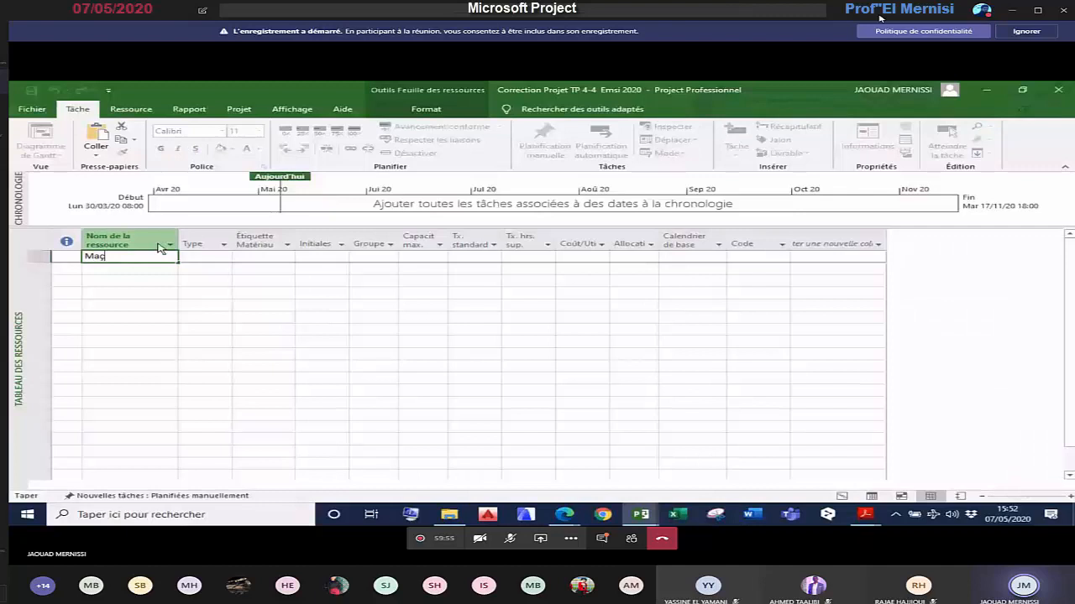
{"action": "type", "text": "ons"}
{"action": "left_click", "coordinate": [153, 270]}
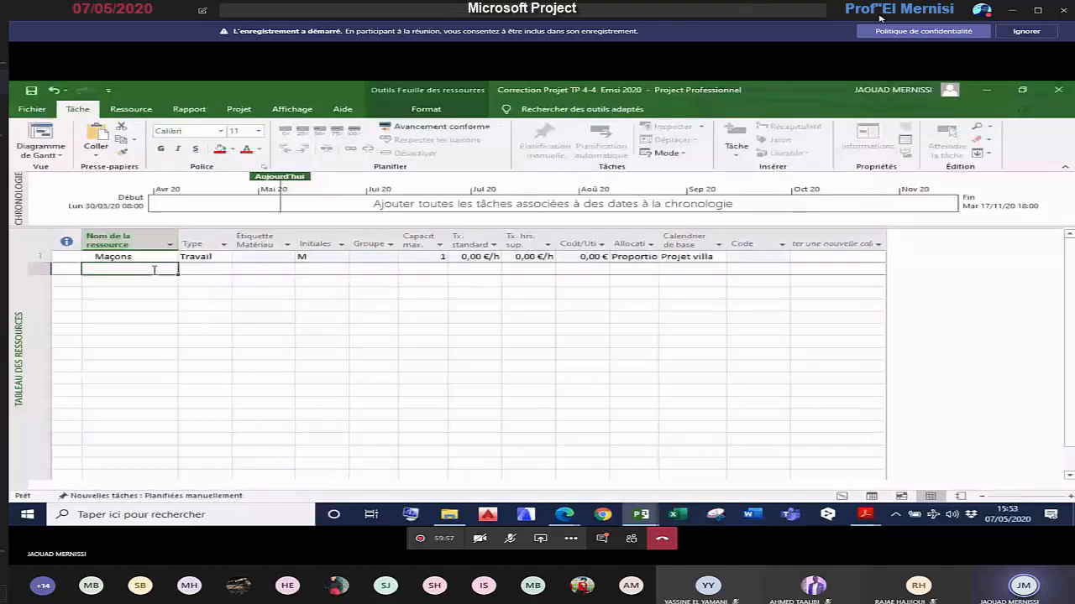
{"action": "type", "text": "ferrailleur"}
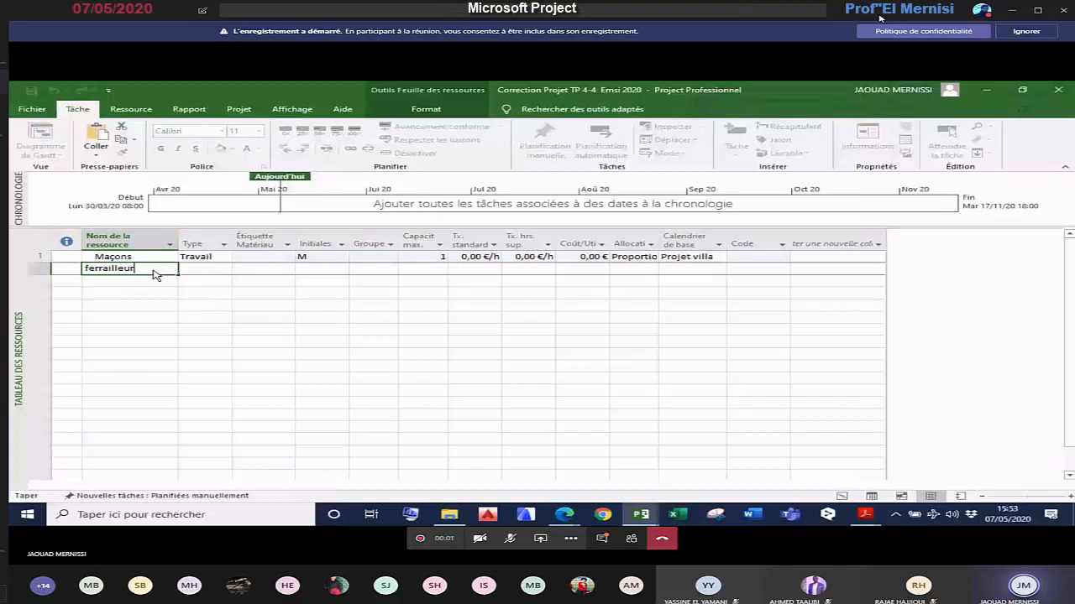
{"action": "type", "text": "s"}
{"action": "left_click", "coordinate": [157, 283]}
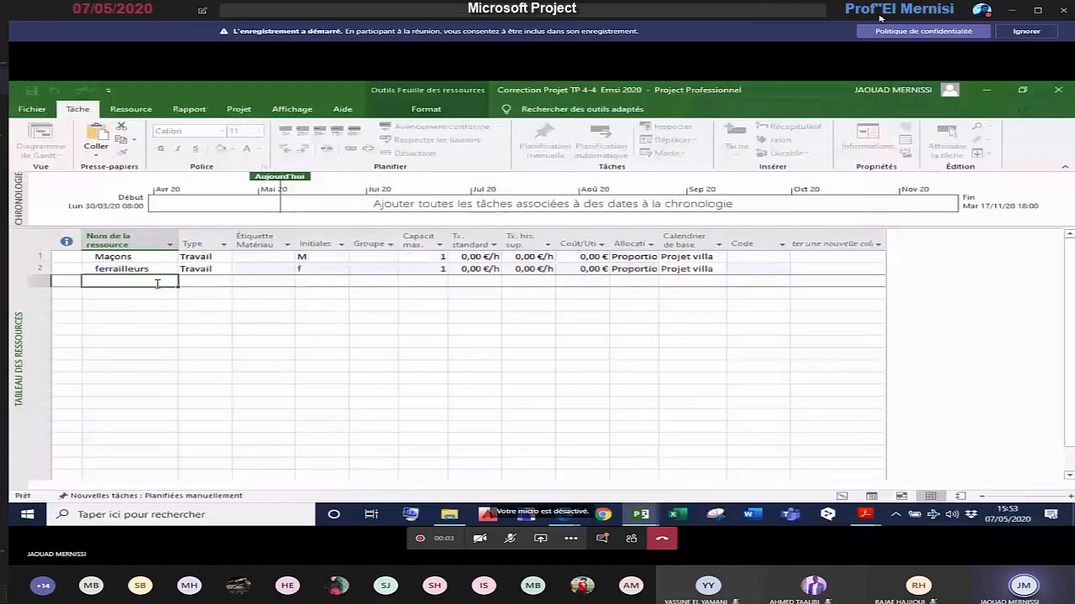
{"action": "type", "text": "boiseurs"}
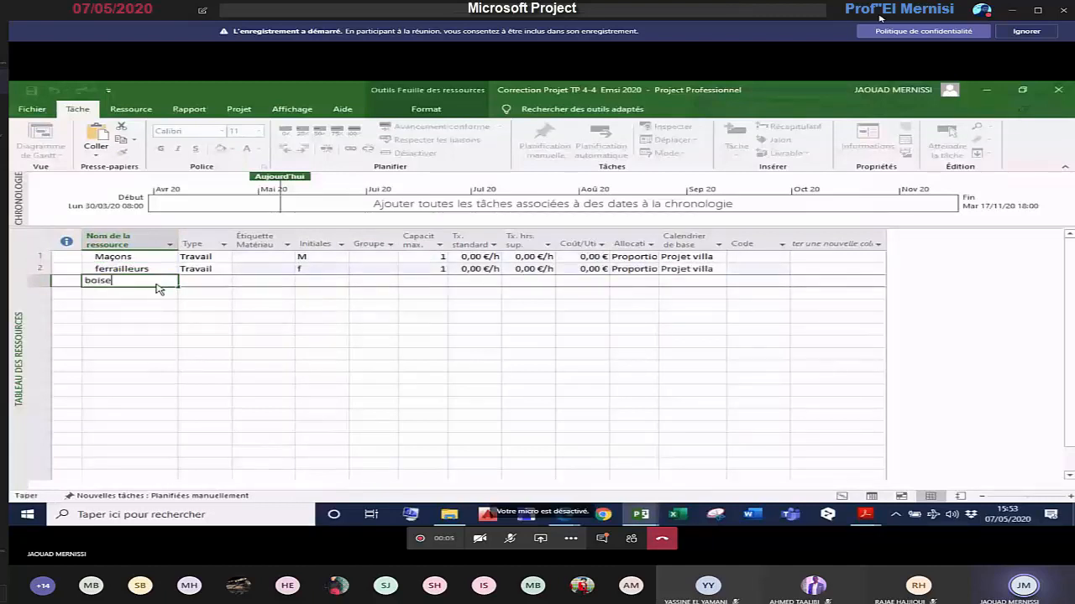
{"action": "left_click", "coordinate": [152, 293]}
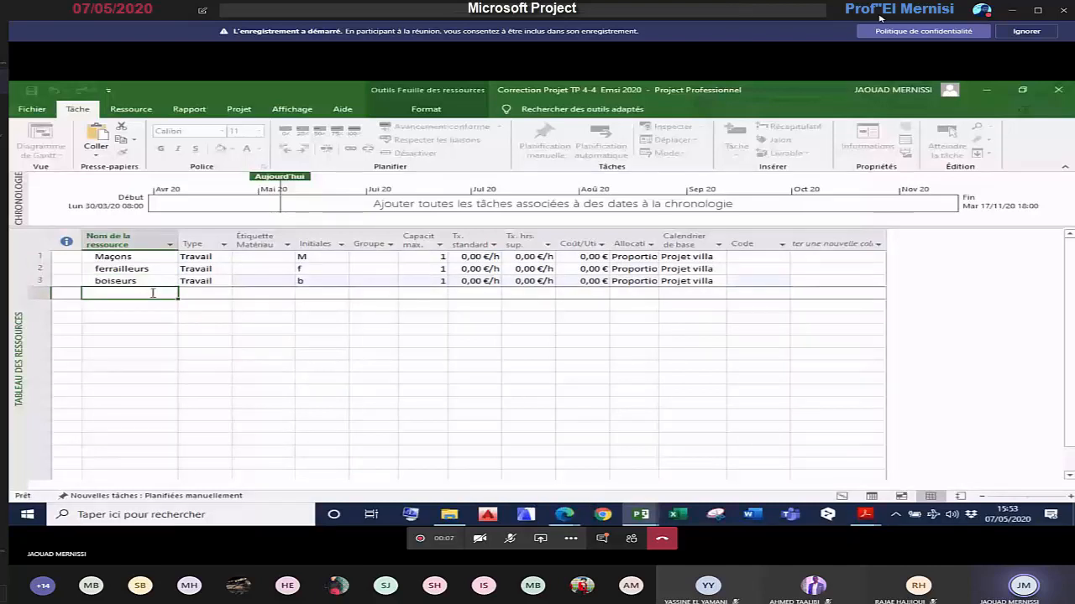
{"action": "type", "text": "chef de chan"}
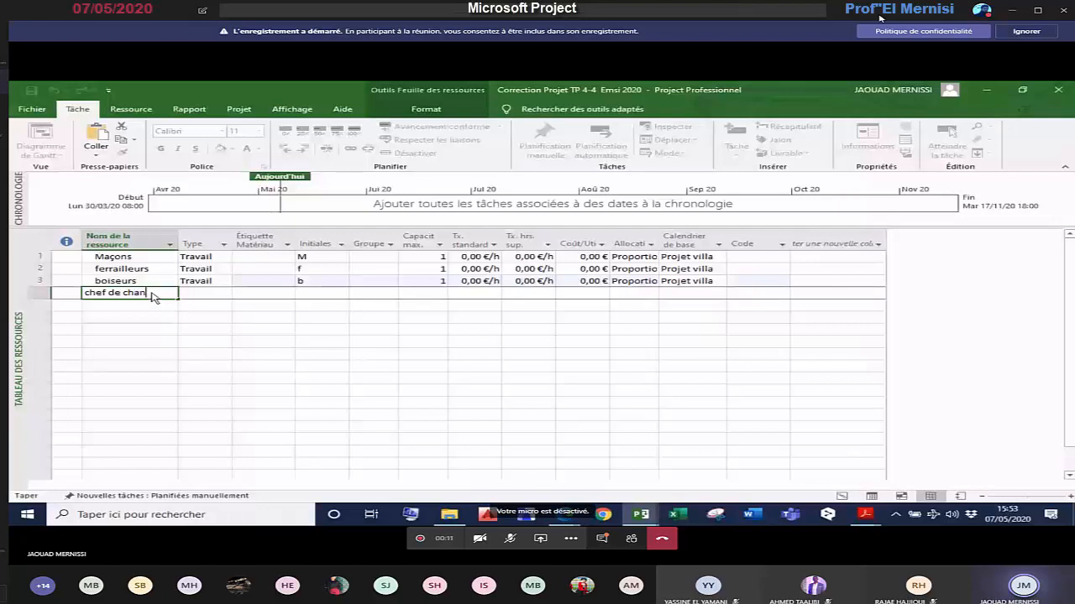
{"action": "type", "text": "tier"}
{"action": "key", "text": "Return"}
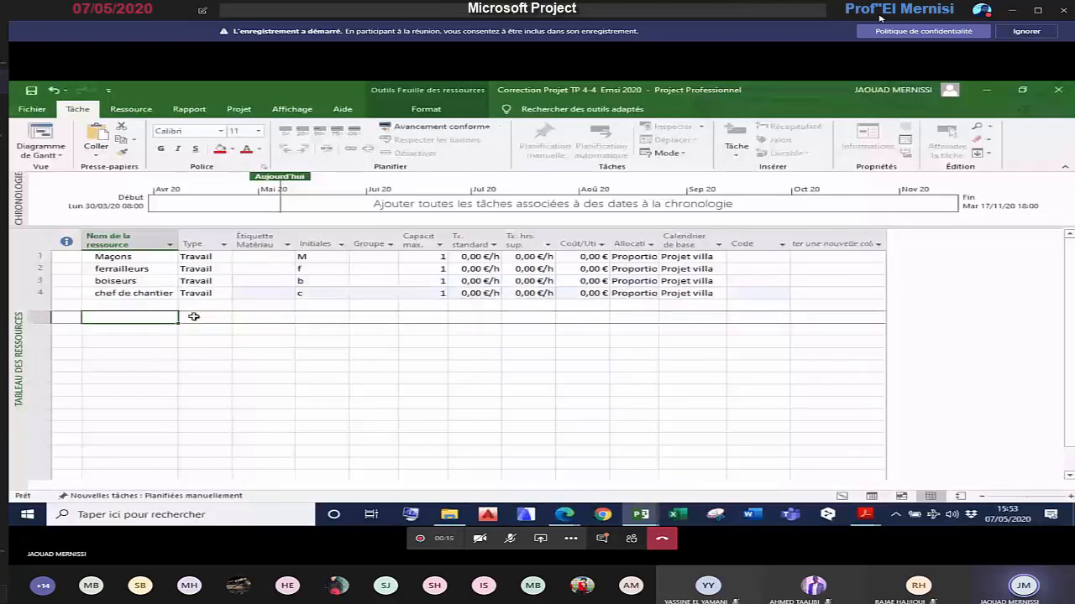
Step: Leave row 5 empty and add three individual workers by first name as resources in rows 6 to 8
{"action": "type", "text": "Ahm"}
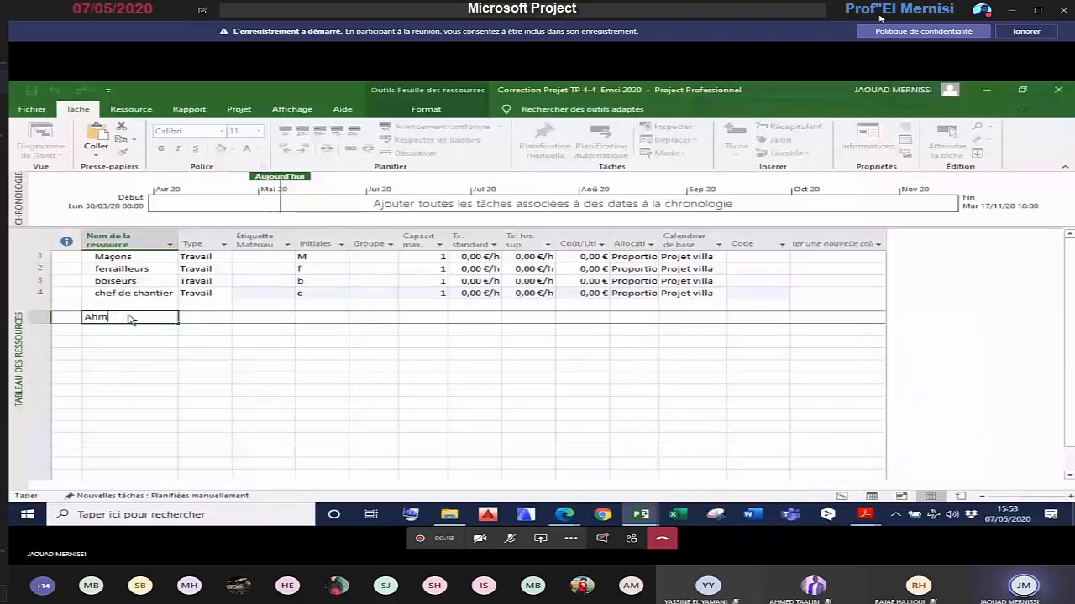
{"action": "type", "text": "ed"}
{"action": "key", "text": "Return"}
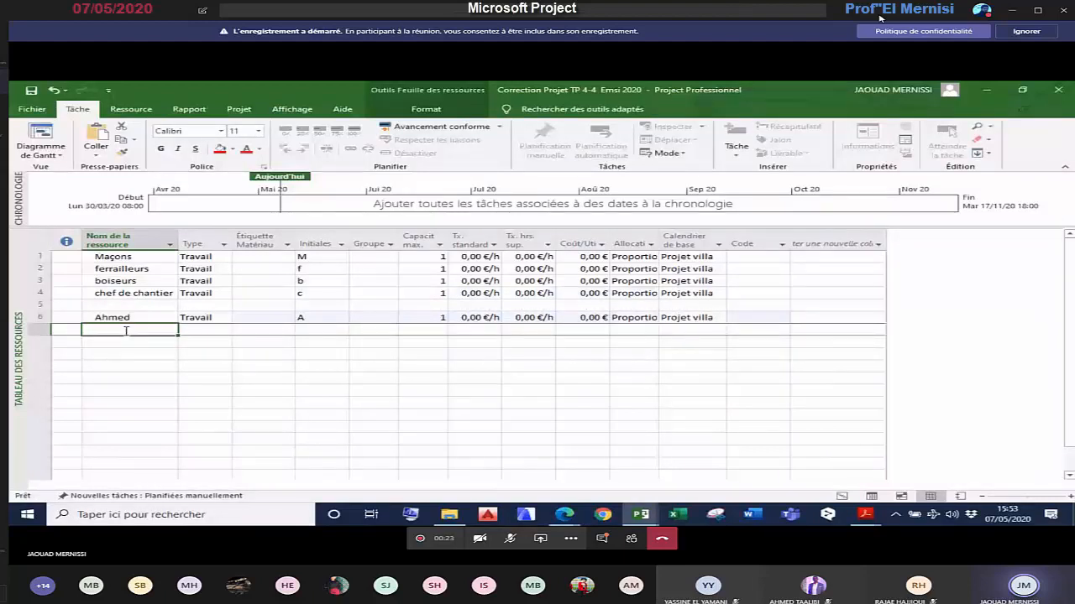
{"action": "type", "text": "Amine"}
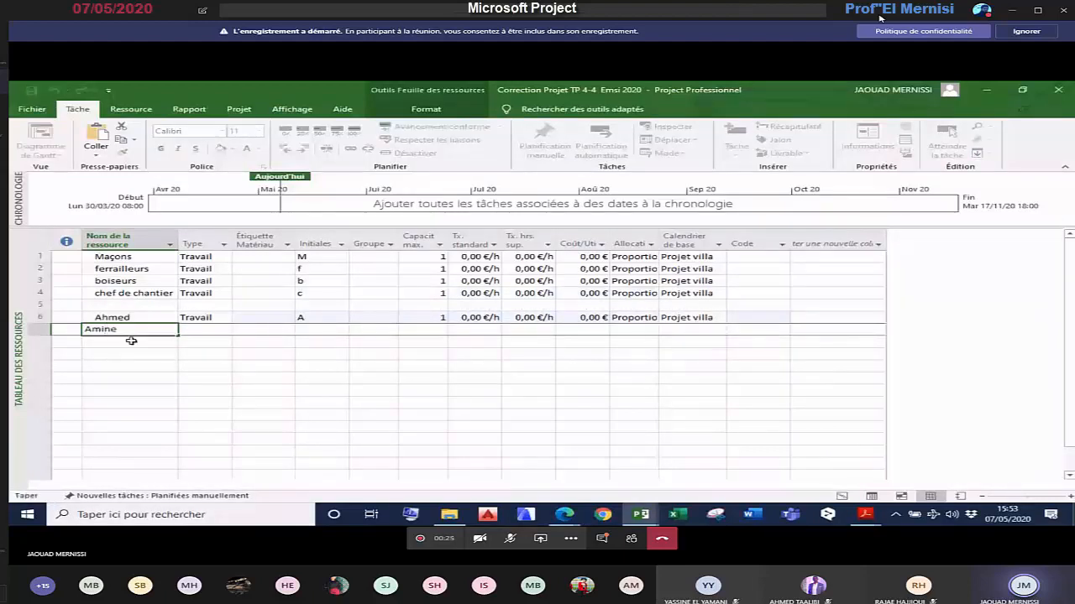
{"action": "key", "text": "Return"}
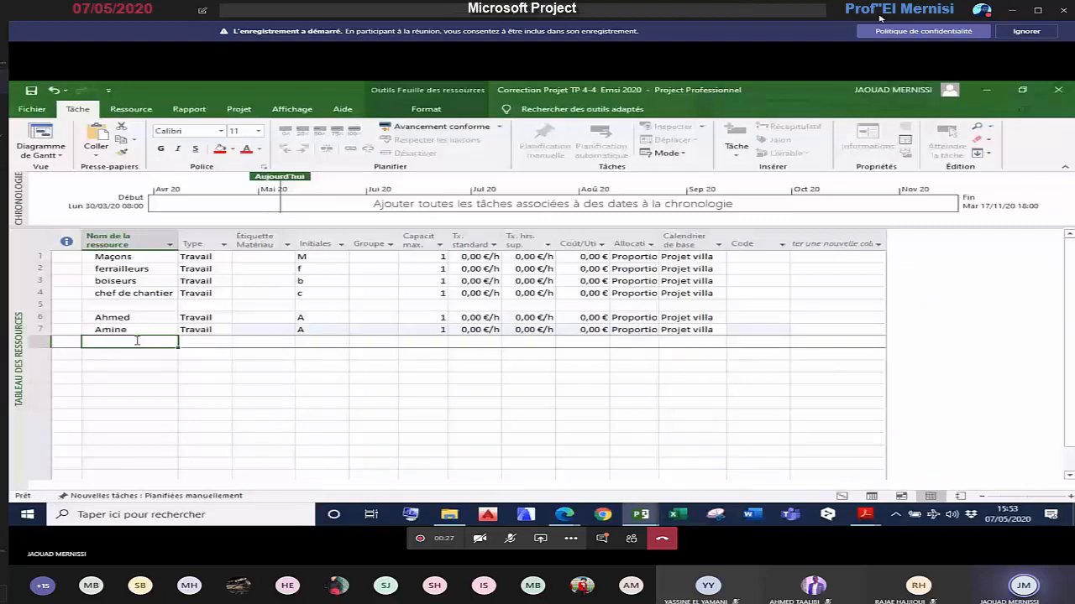
{"action": "type", "text": "kha"}
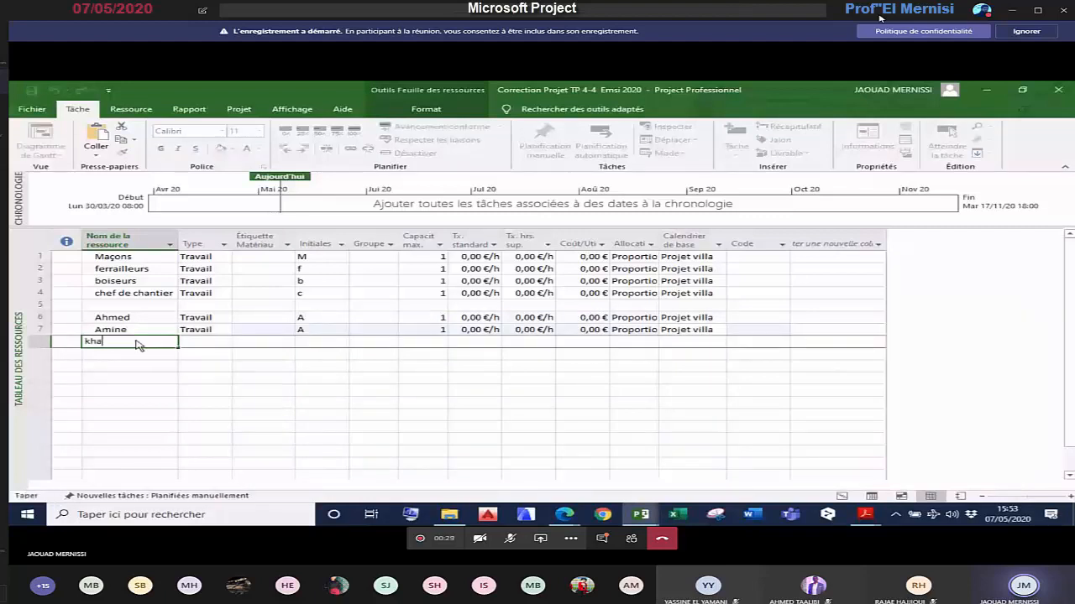
{"action": "type", "text": "li"}
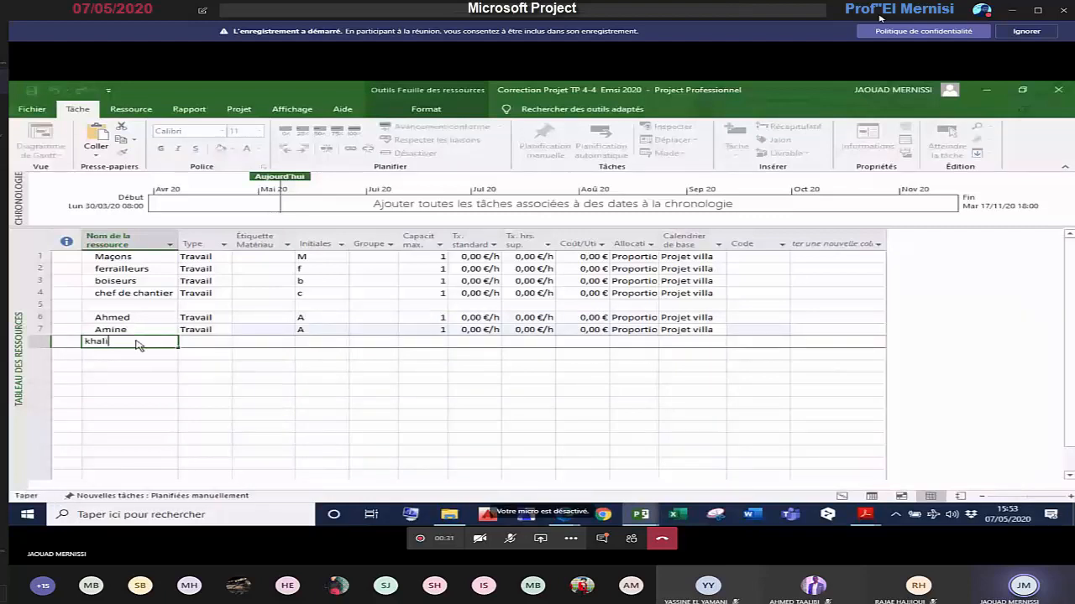
{"action": "type", "text": "d"}
{"action": "left_click", "coordinate": [151, 379]}
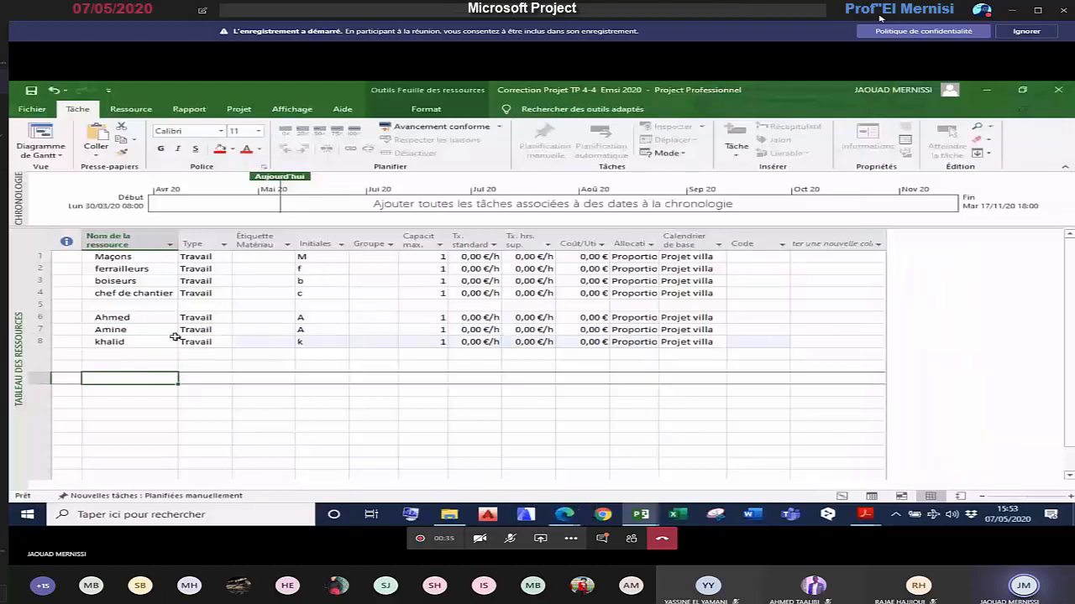
Step: Assign the worker in row 6 to the group macons
{"action": "left_click", "coordinate": [382, 319]}
{"action": "type", "text": "m"}
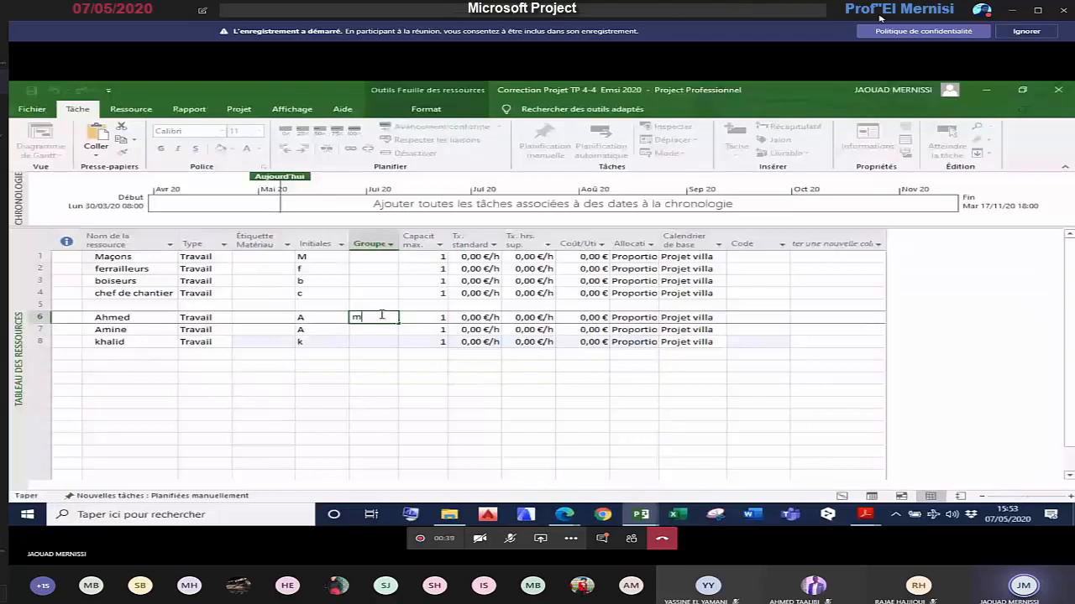
{"action": "type", "text": "acons"}
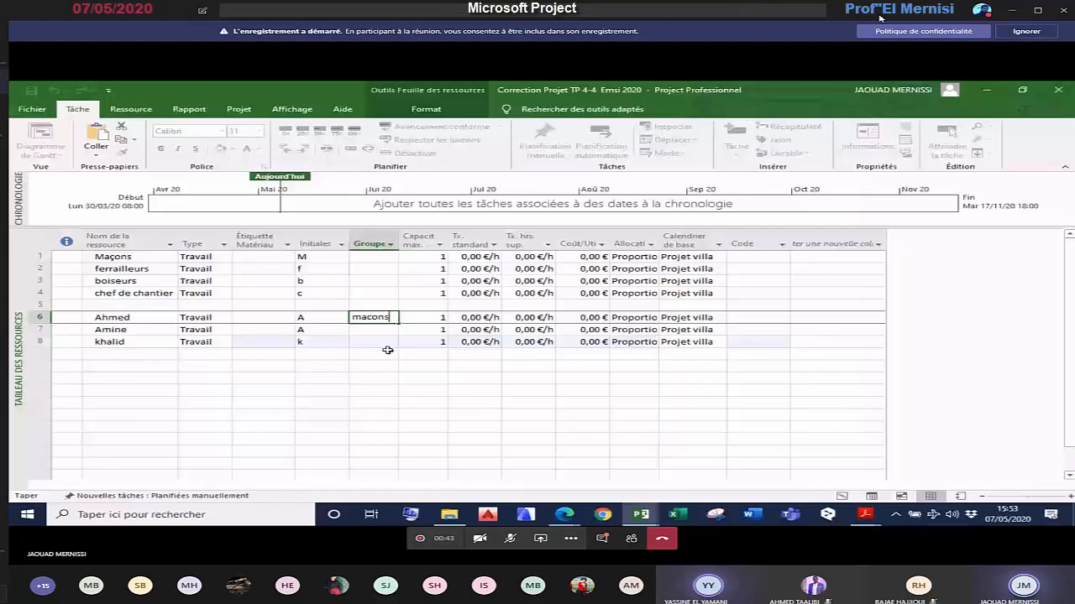
{"action": "left_click", "coordinate": [381, 388]}
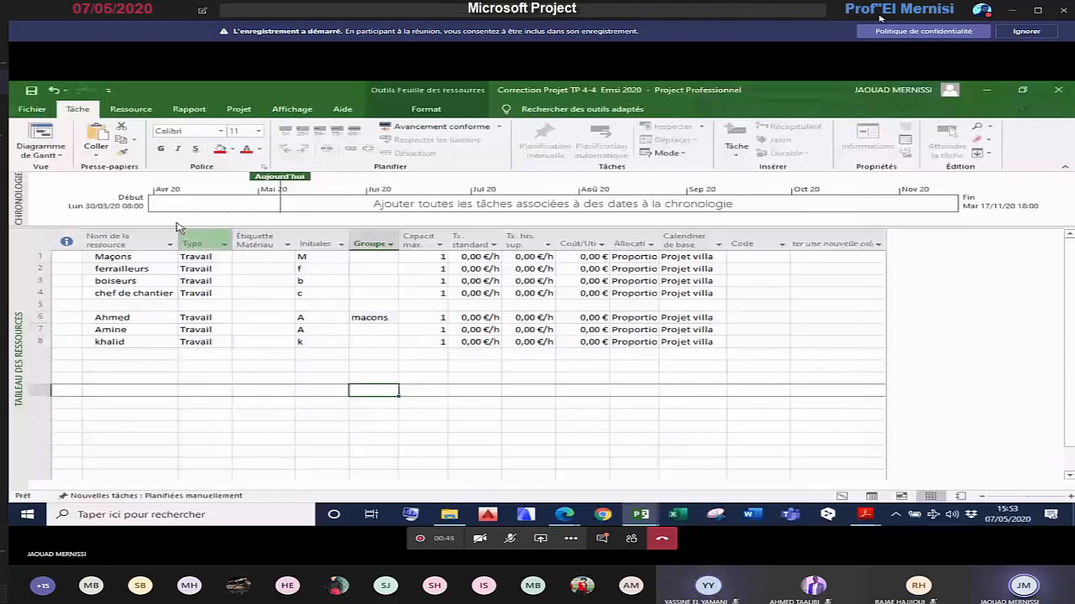
Step: Assign the worker in row 7 to the group chef chantier and widen the Groupe column to fit the entry
{"action": "left_click_drag", "start_coordinate": [117, 256], "coordinate": [134, 293]}
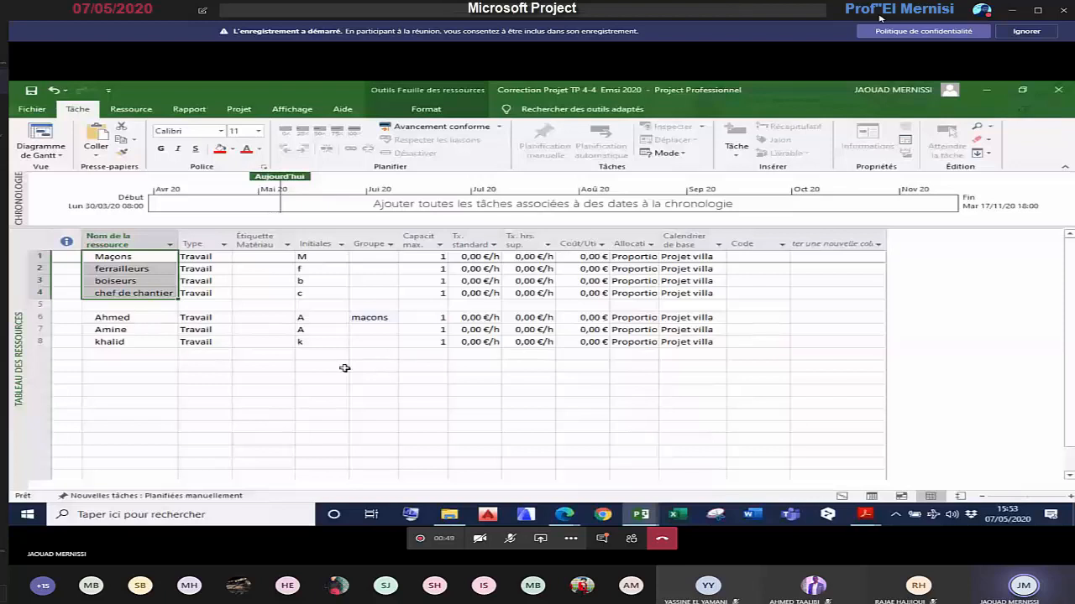
{"action": "left_click", "coordinate": [367, 331]}
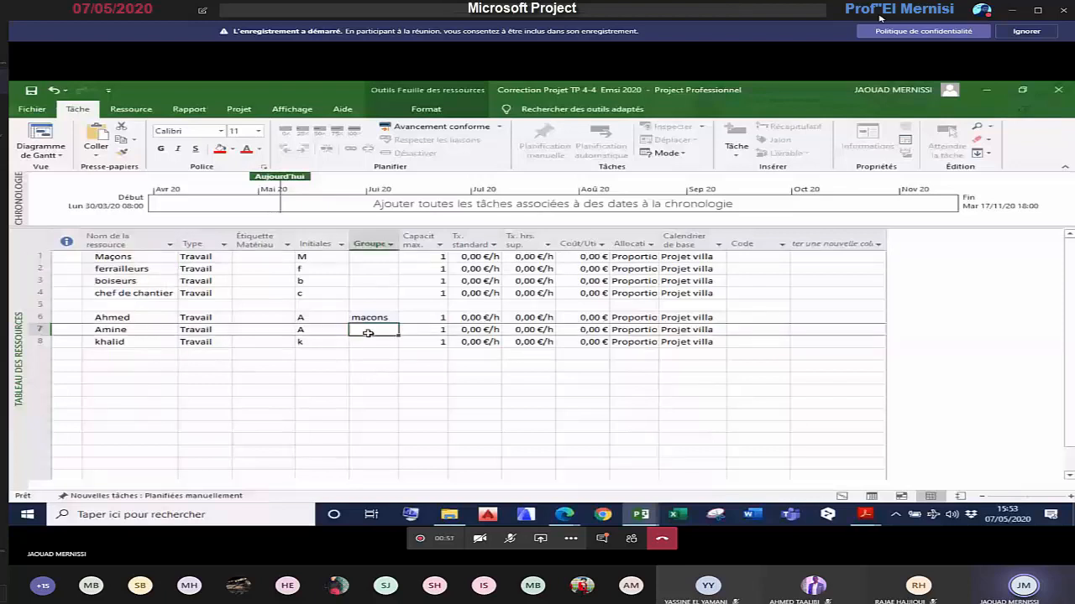
{"action": "type", "text": "ch"}
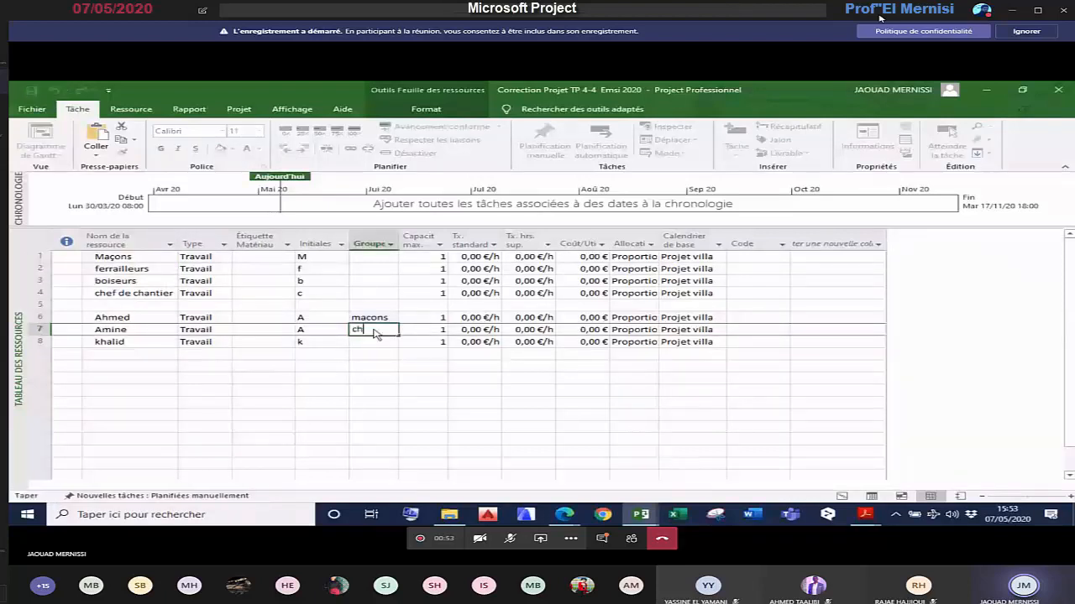
{"action": "type", "text": "ef chantier"}
{"action": "left_click", "coordinate": [374, 414]}
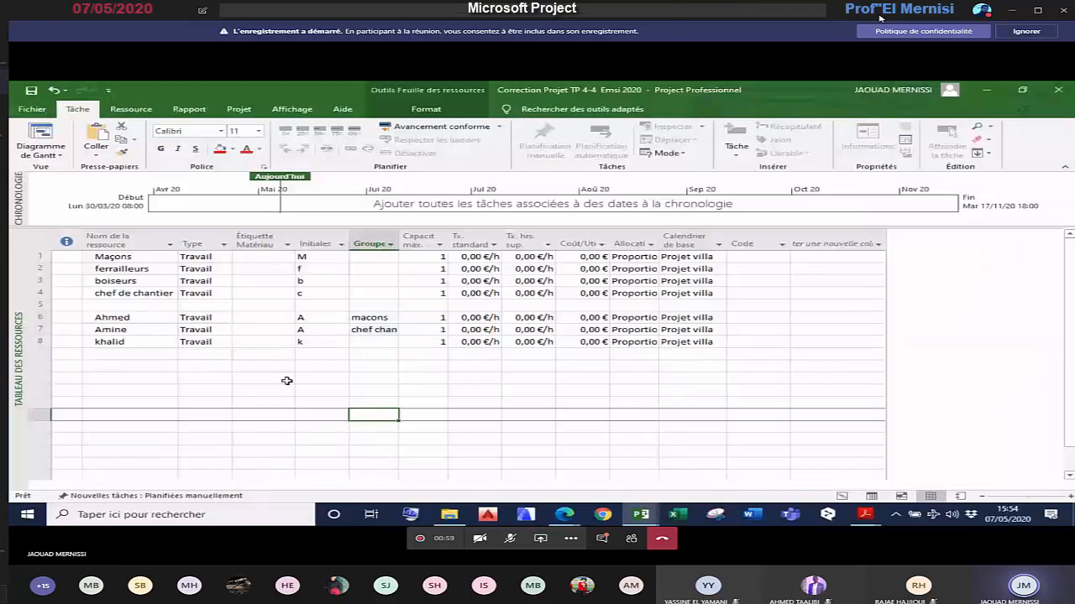
{"action": "left_click_drag", "start_coordinate": [399, 242], "coordinate": [417, 242]}
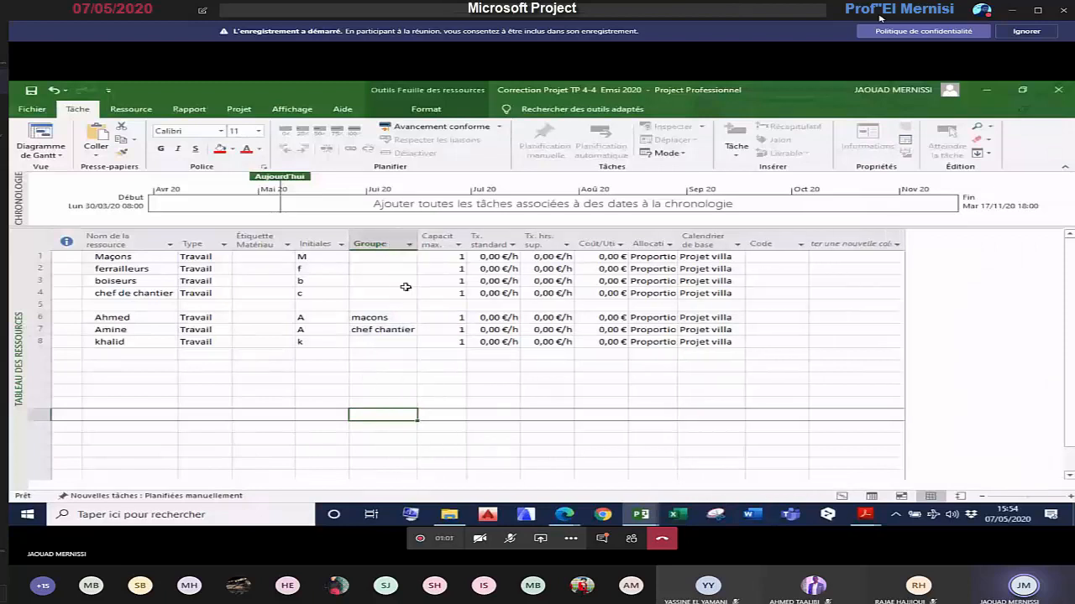
{"action": "left_click", "coordinate": [375, 344]}
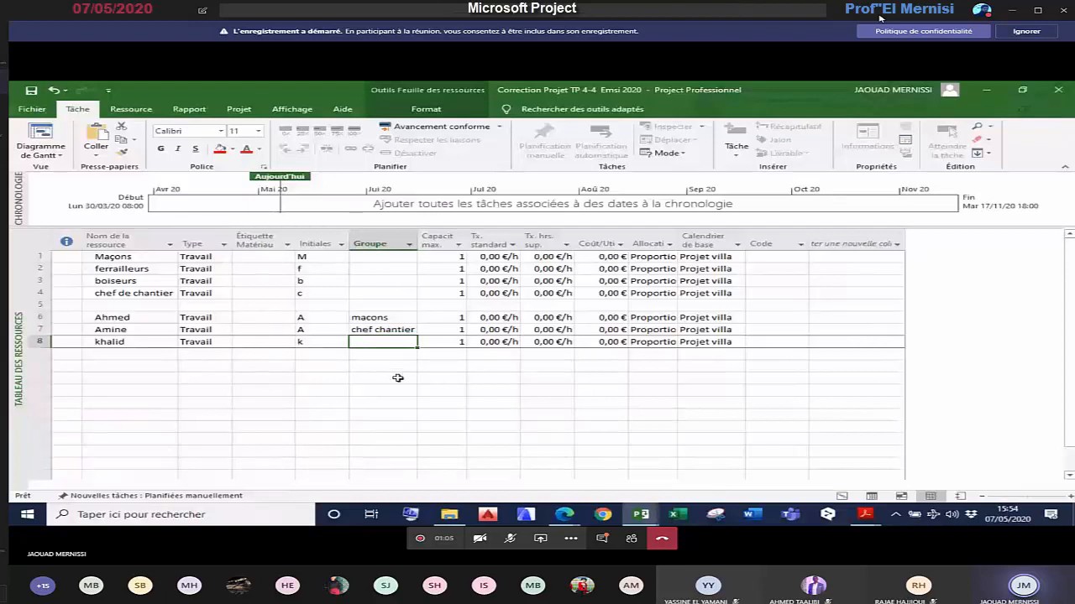
{"action": "left_click", "coordinate": [398, 378]}
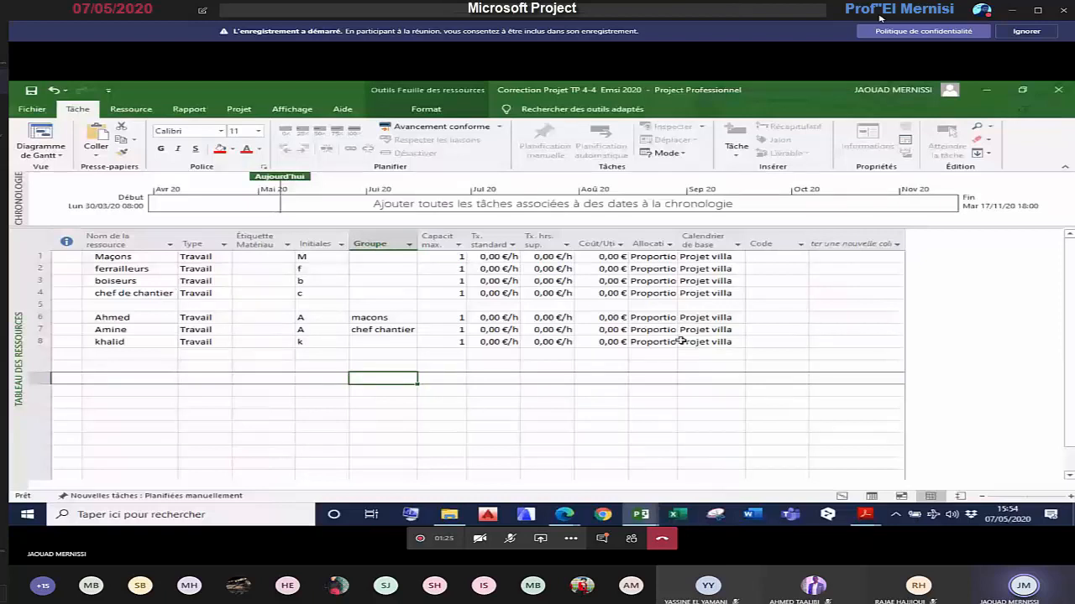
Step: Switch to the Gantt chart view, enlarge its task table and narrow the Prédécesseurs column to expose the Noms ressources column
{"action": "left_click", "coordinate": [841, 497]}
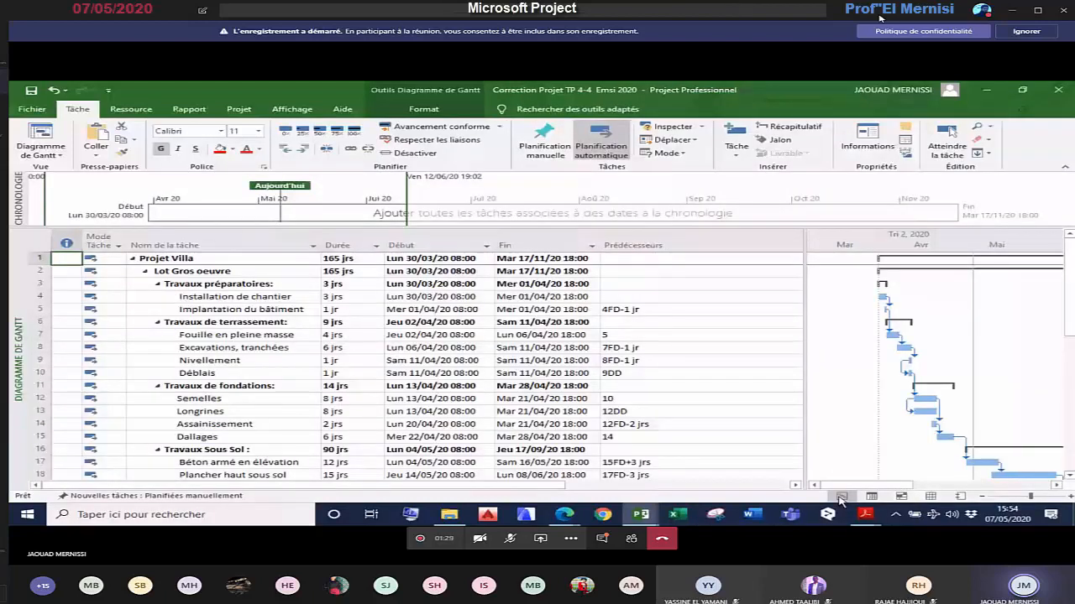
{"action": "left_click_drag", "start_coordinate": [804, 436], "coordinate": [890, 435]}
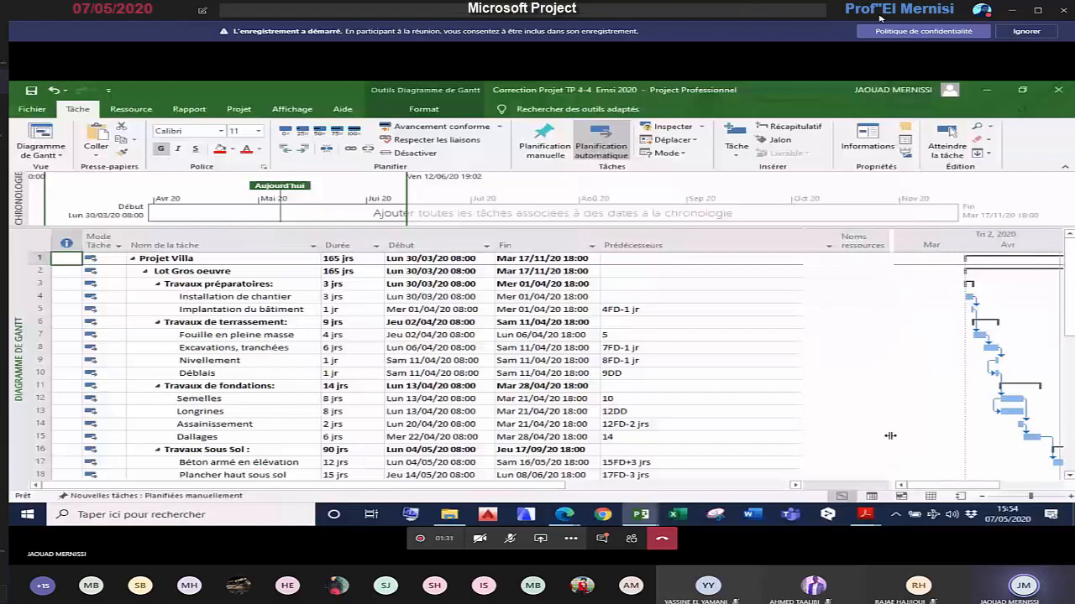
{"action": "left_click_drag", "start_coordinate": [836, 243], "coordinate": [704, 274]}
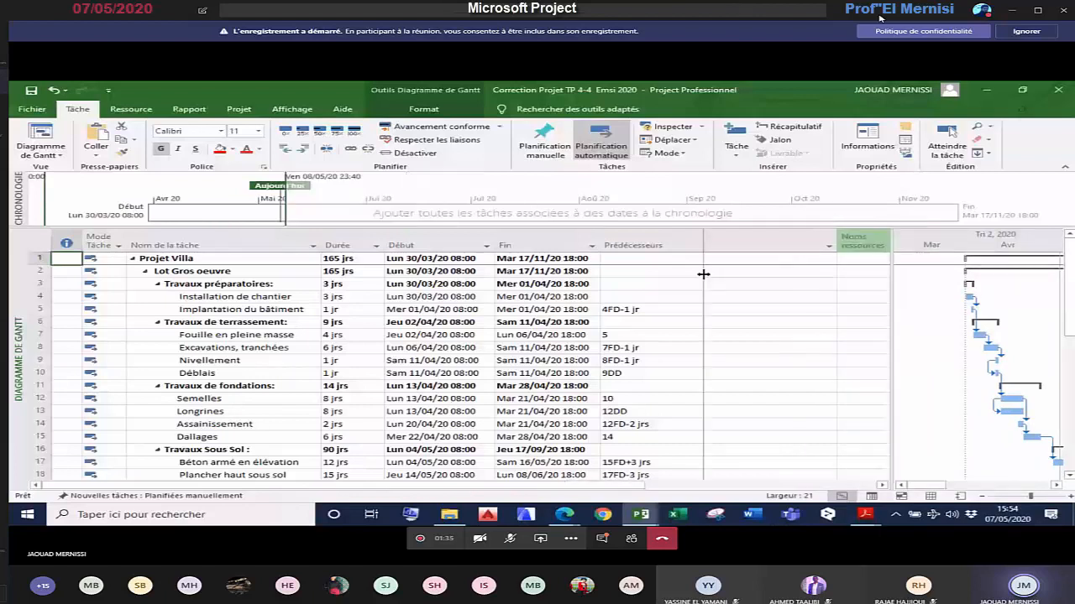
{"action": "left_click_drag", "start_coordinate": [704, 273], "coordinate": [704, 274]}
Step: Assign the resources chef de chantier and Maçons to the task Installation de chantier
{"action": "left_click", "coordinate": [776, 298]}
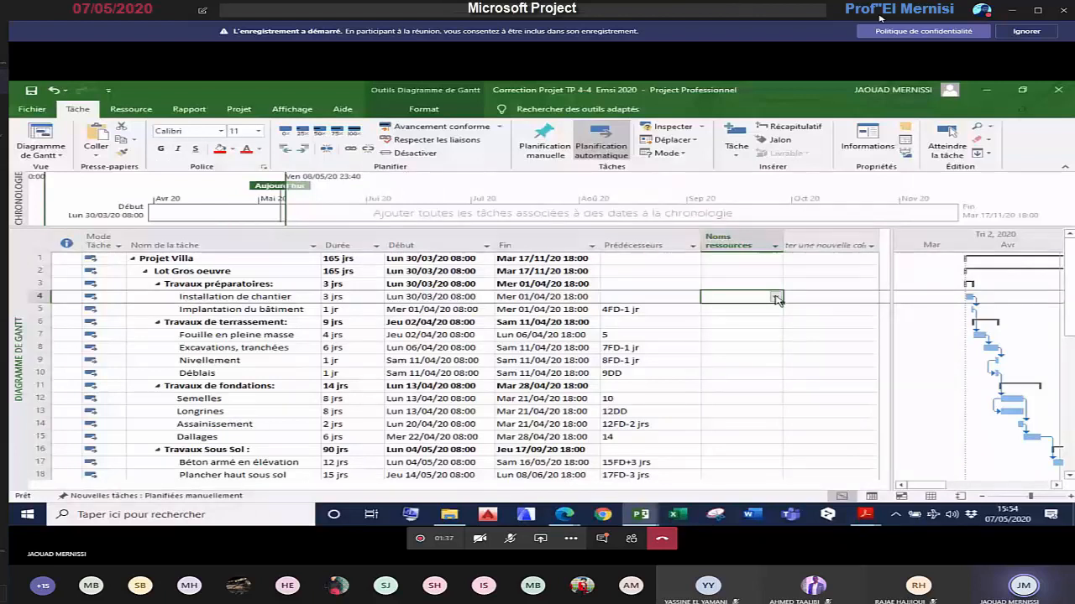
{"action": "left_click", "coordinate": [775, 298]}
{"action": "left_click", "coordinate": [759, 341]}
{"action": "left_click", "coordinate": [748, 371]}
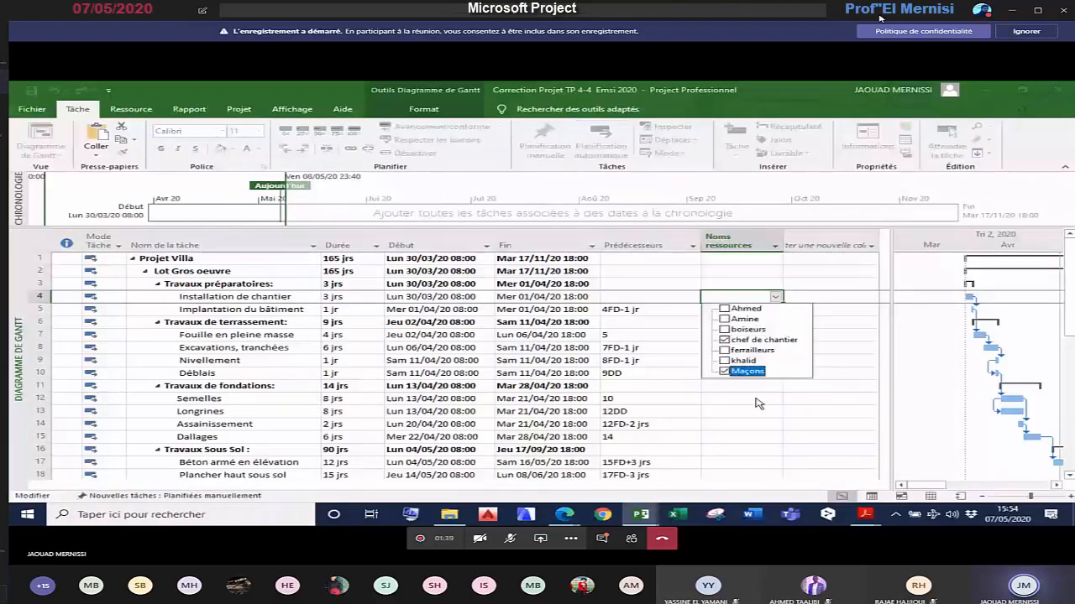
{"action": "left_click", "coordinate": [757, 401]}
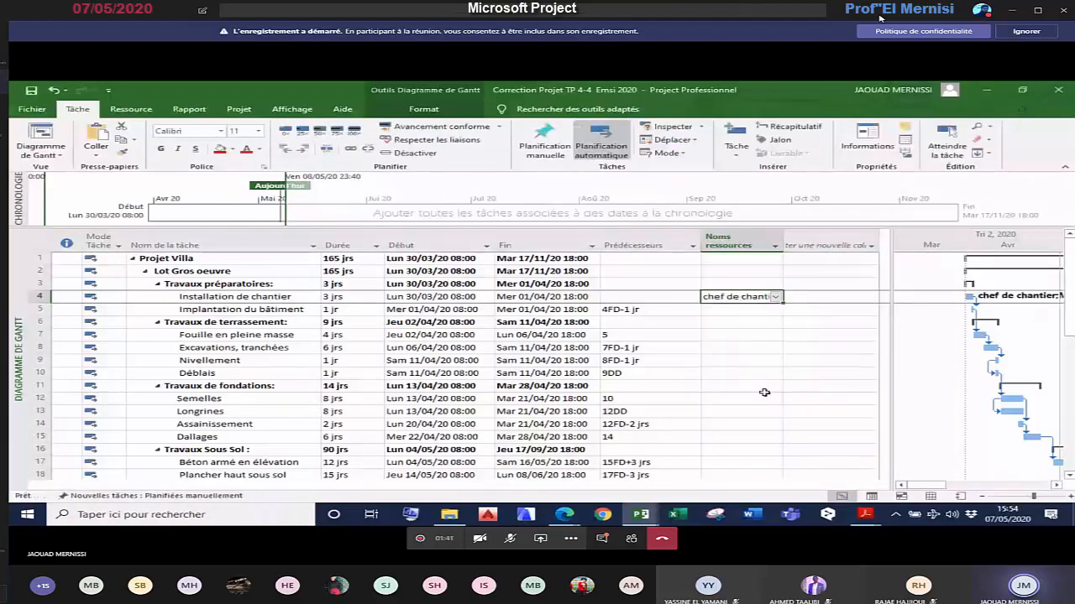
Step: Assign chef de chantier and Maçons to the task Implantation du bâtiment and widen the Noms ressources column
{"action": "left_click", "coordinate": [774, 310]}
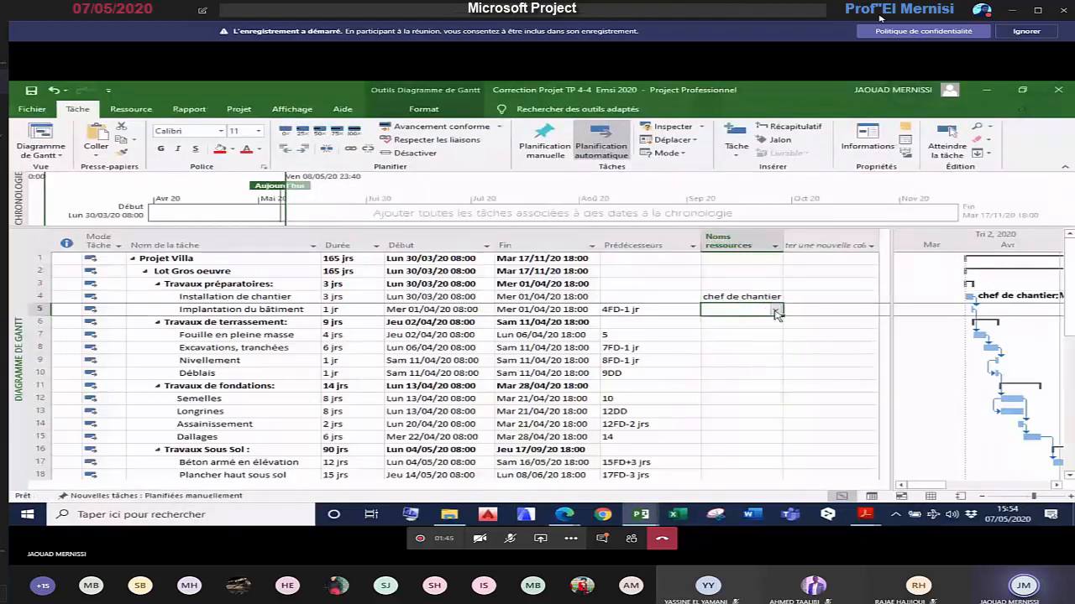
{"action": "left_click", "coordinate": [775, 311]}
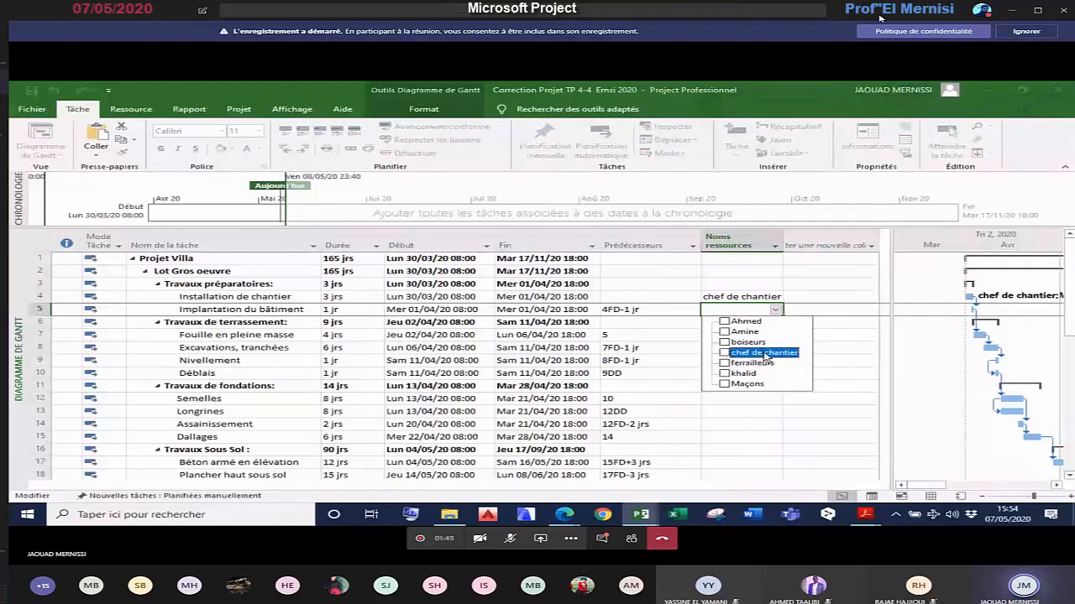
{"action": "left_click", "coordinate": [764, 353]}
{"action": "left_click", "coordinate": [755, 423]}
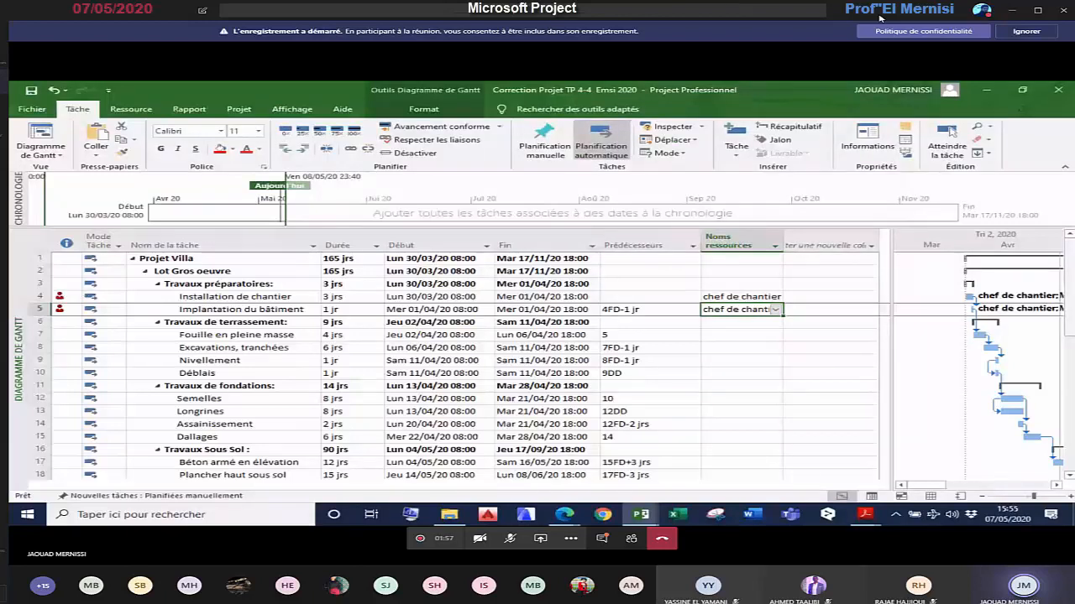
{"action": "left_click_drag", "start_coordinate": [783, 241], "coordinate": [806, 240]}
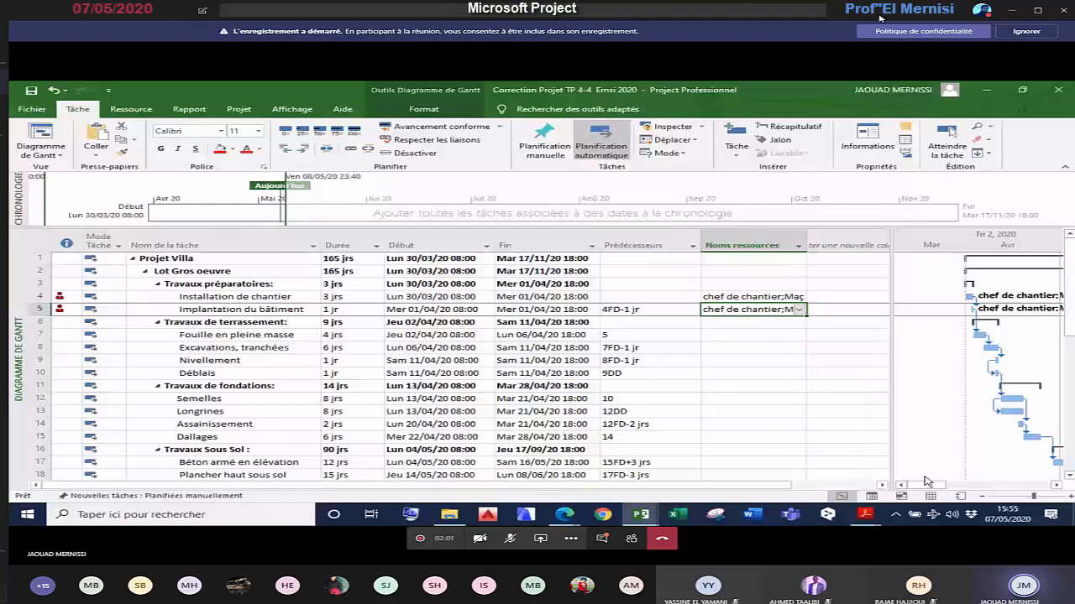
Step: Set the maximum capacity of the Maçons resource to 2 in the resource sheet
{"action": "left_click", "coordinate": [931, 497]}
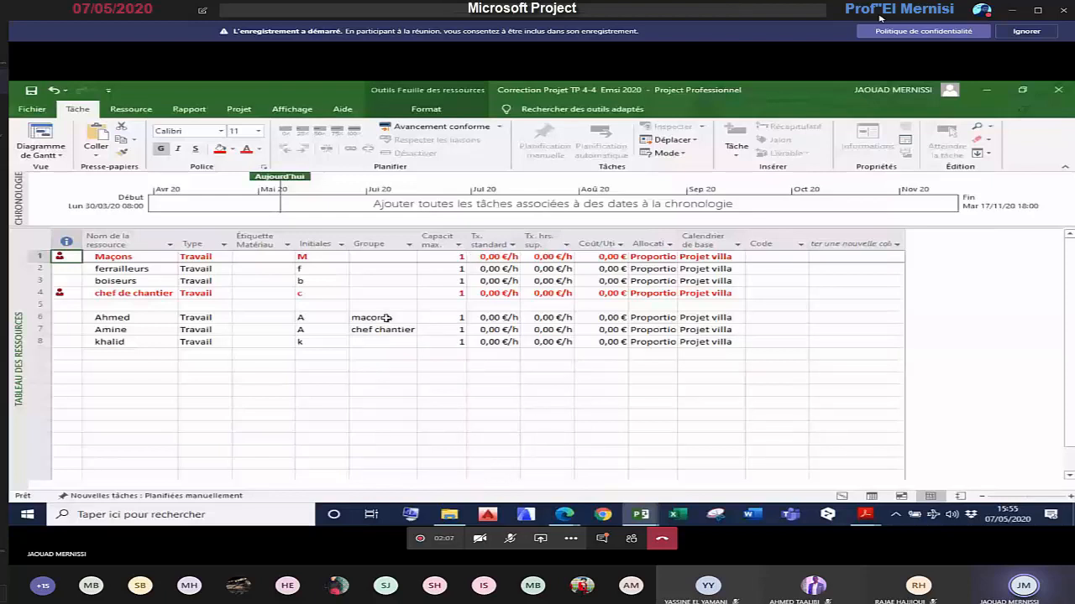
{"action": "left_click", "coordinate": [842, 497]}
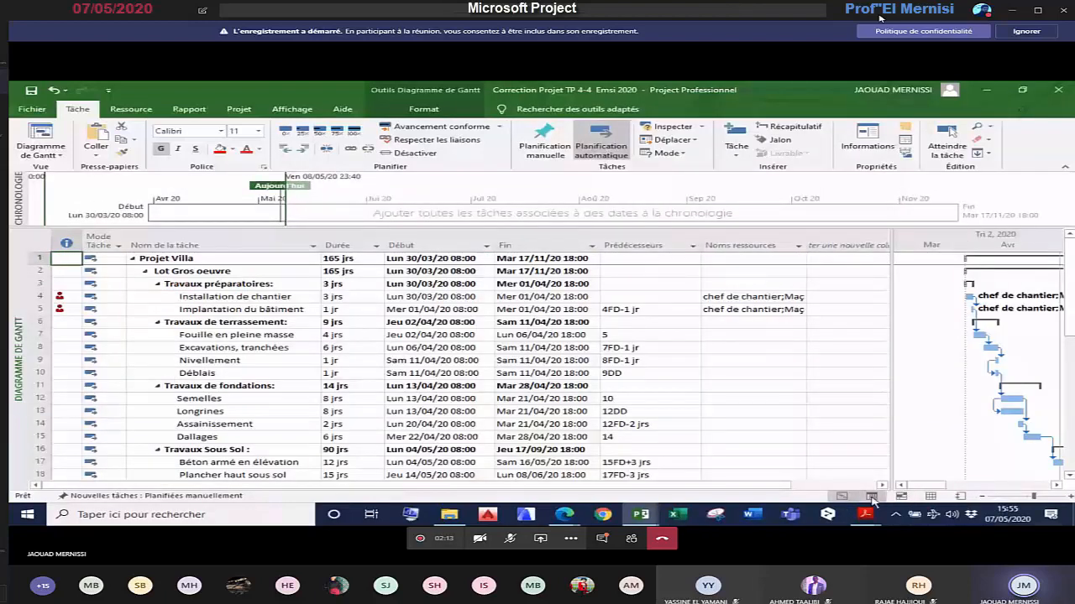
{"action": "left_click", "coordinate": [873, 497]}
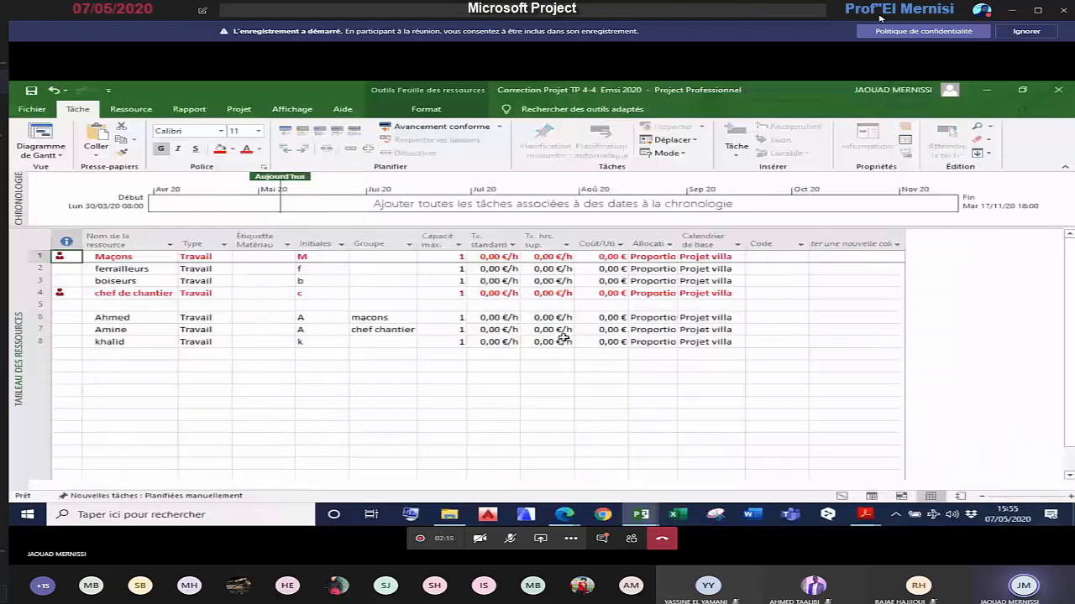
{"action": "left_click", "coordinate": [445, 257]}
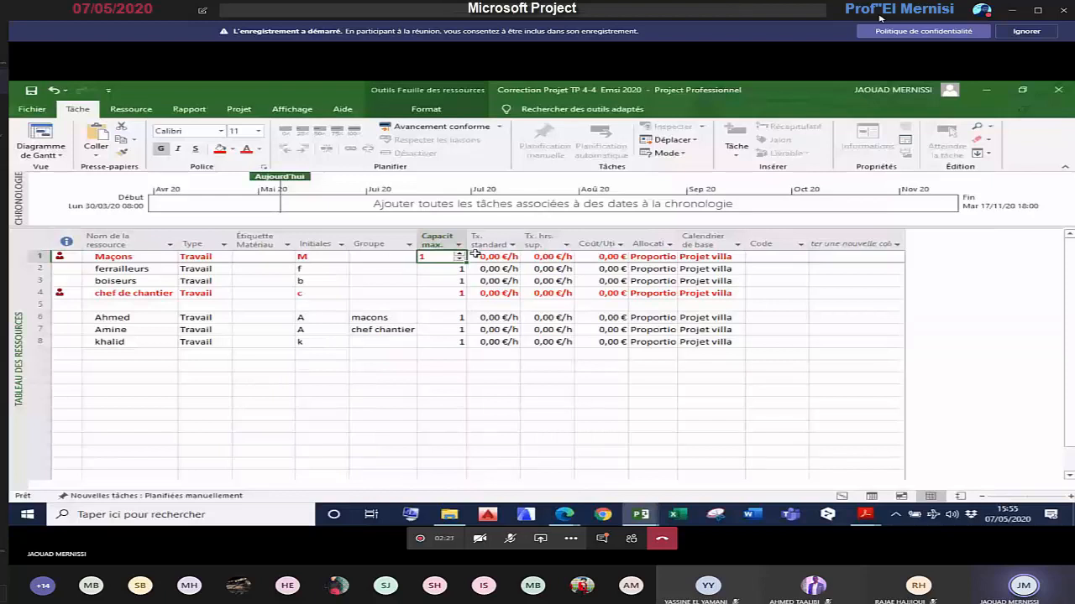
{"action": "left_click", "coordinate": [459, 253]}
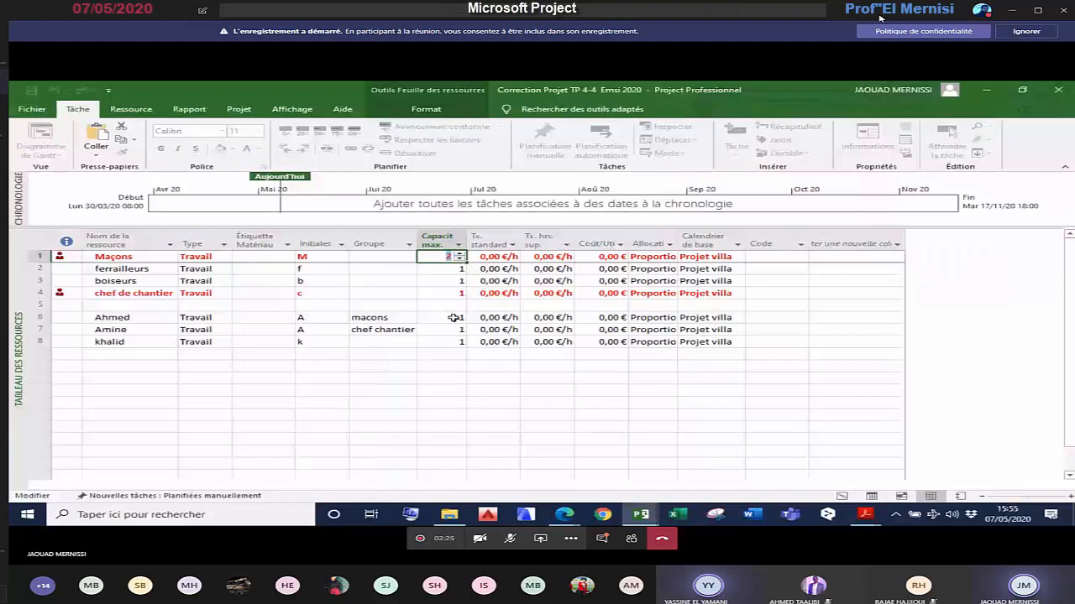
{"action": "left_click", "coordinate": [441, 378]}
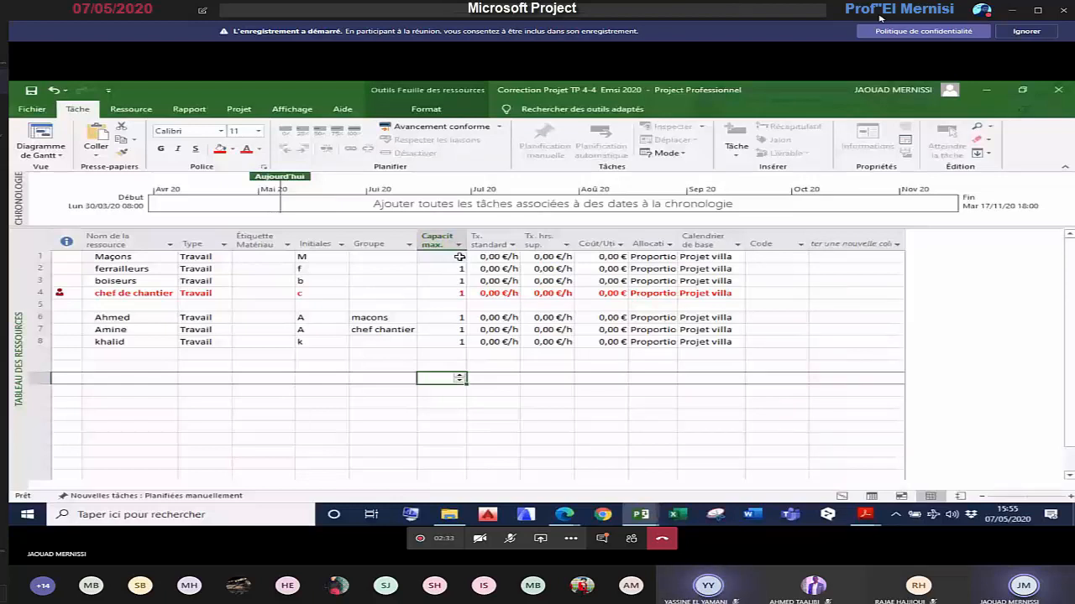
Step: Mark the Maçons resource as generic (Générique) and widen the Tx. hrs. sup. column of the resource sheet
{"action": "left_click", "coordinate": [842, 497]}
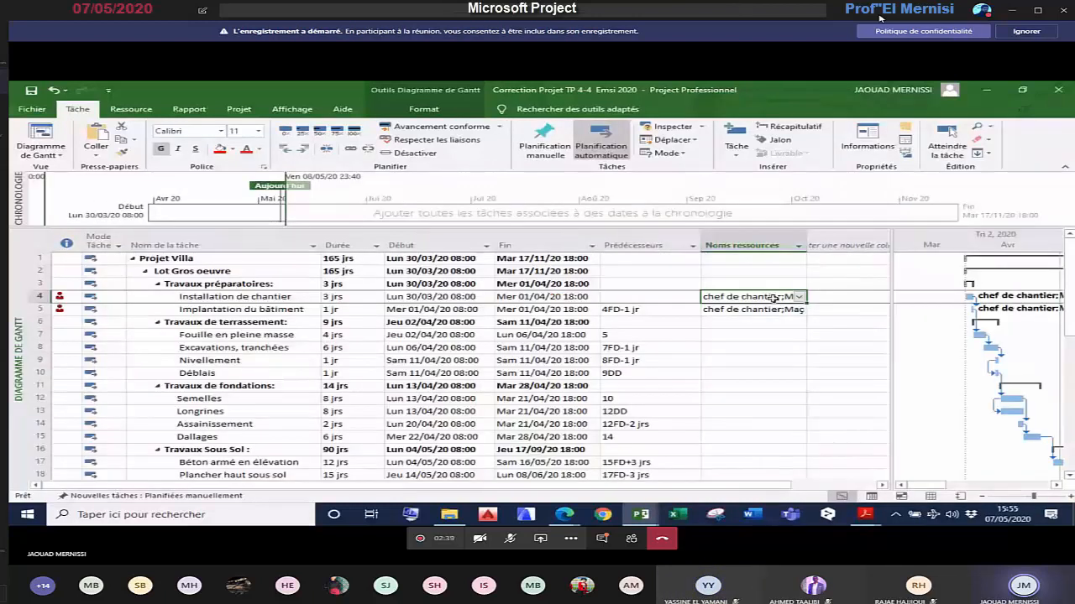
{"action": "left_click", "coordinate": [774, 309]}
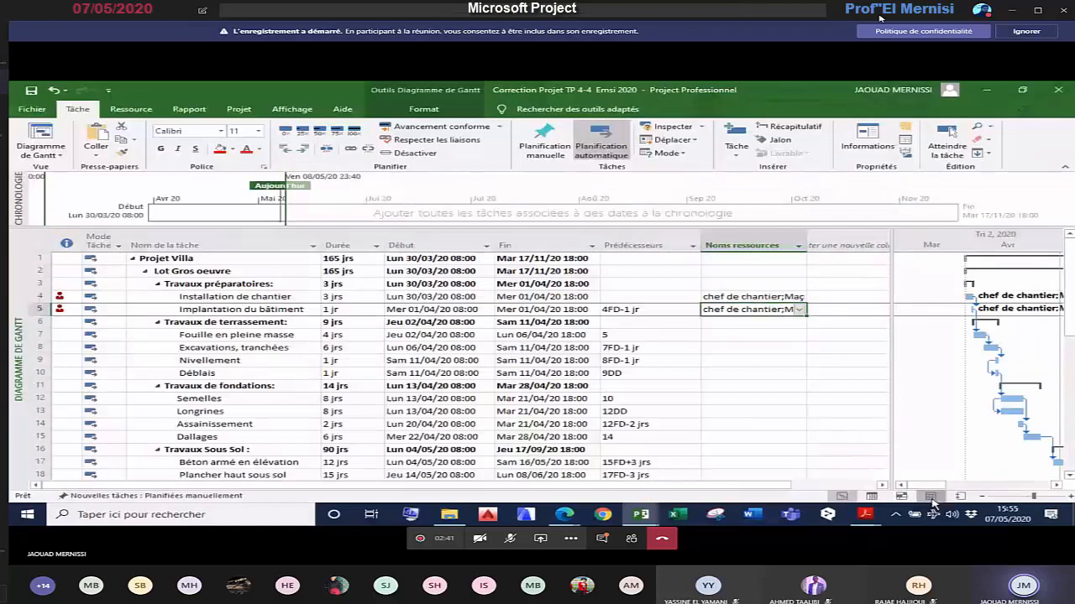
{"action": "left_click", "coordinate": [931, 499]}
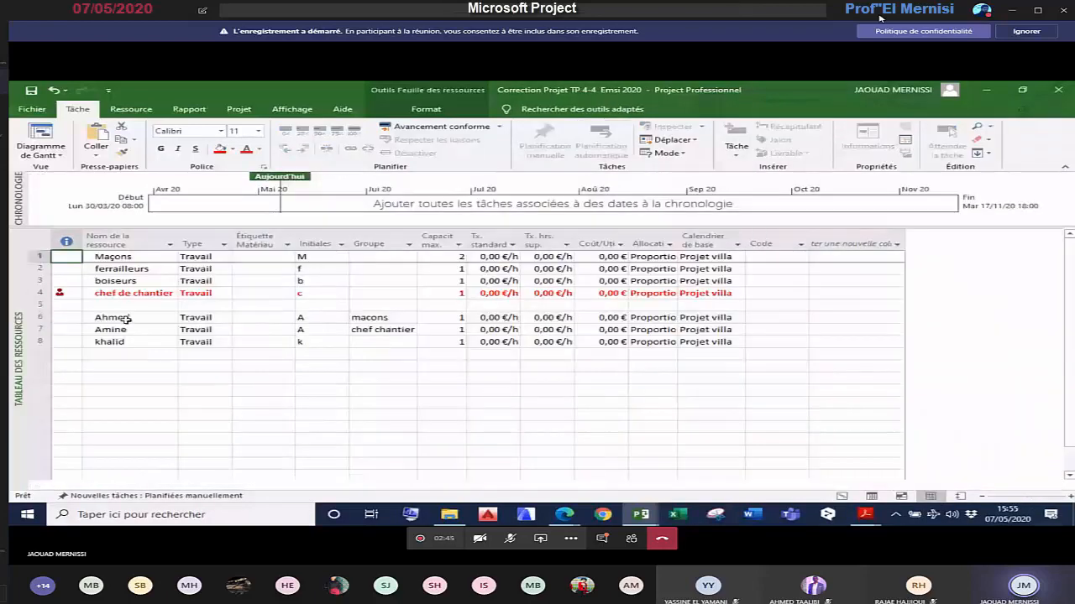
{"action": "double_click", "coordinate": [125, 258]}
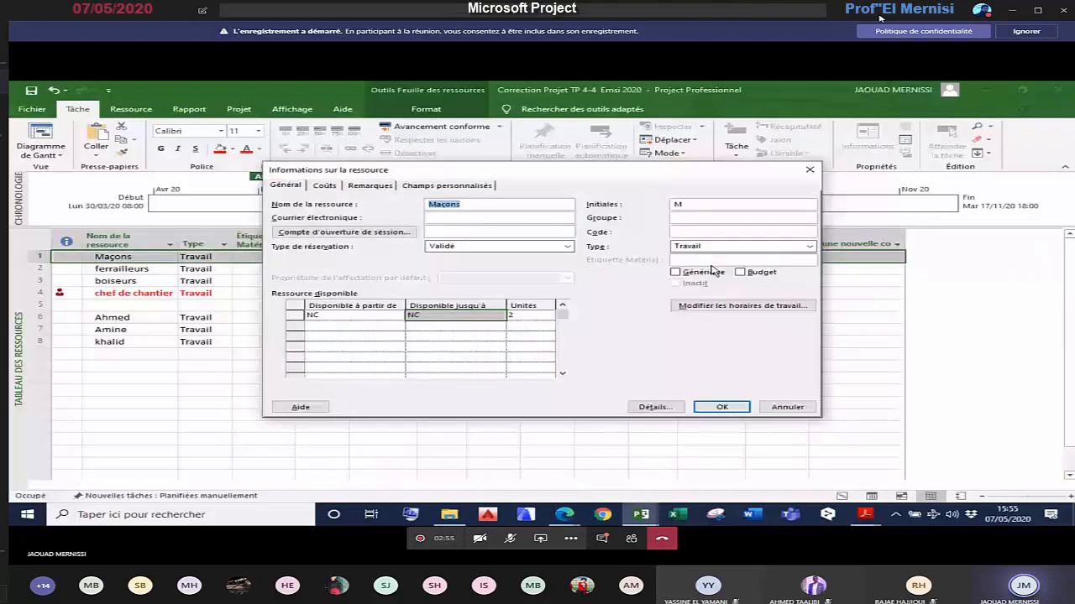
{"action": "left_click", "coordinate": [711, 272]}
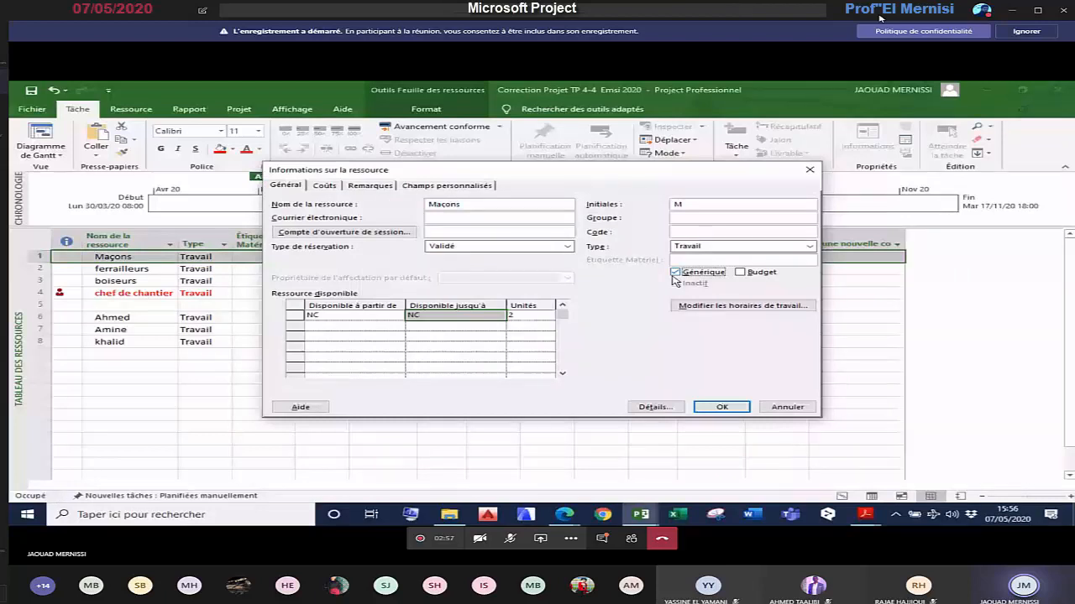
{"action": "left_click", "coordinate": [722, 407]}
{"action": "left_click", "coordinate": [77, 268]}
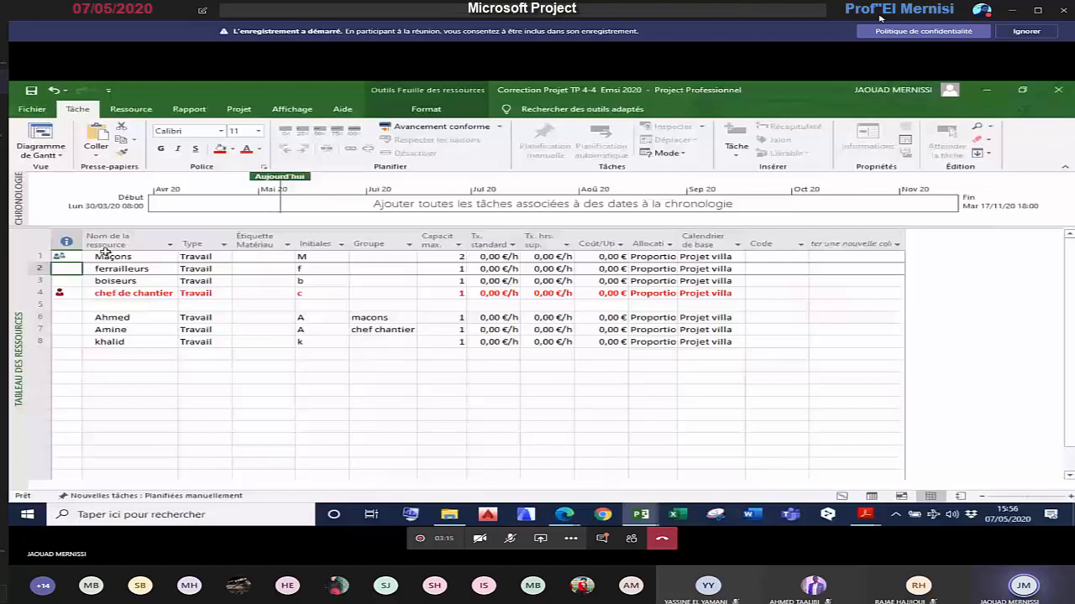
{"action": "left_click", "coordinate": [104, 255]}
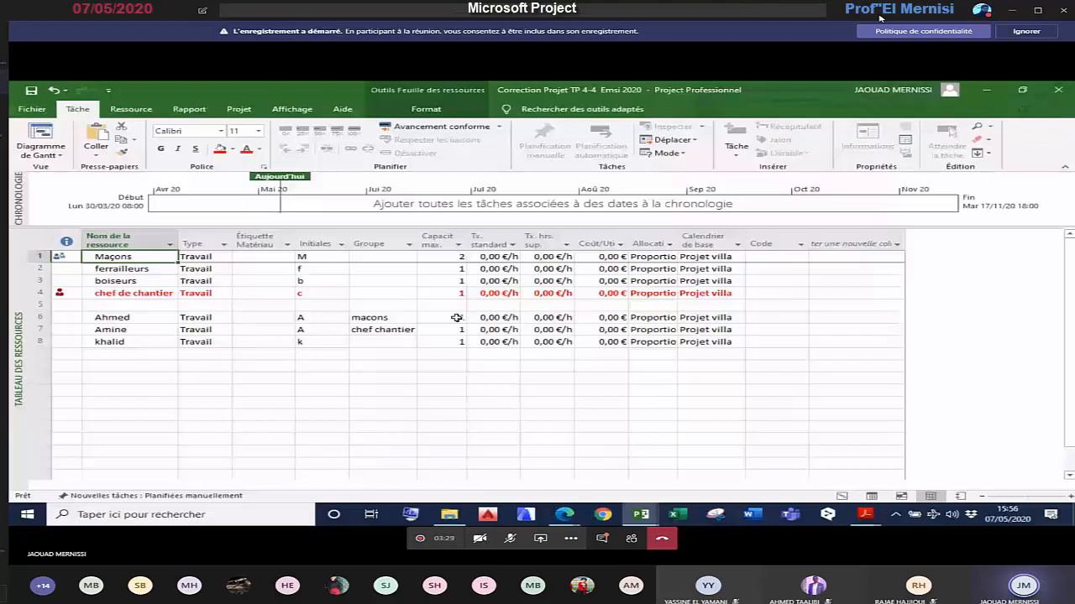
{"action": "left_click_drag", "start_coordinate": [575, 242], "coordinate": [598, 242]}
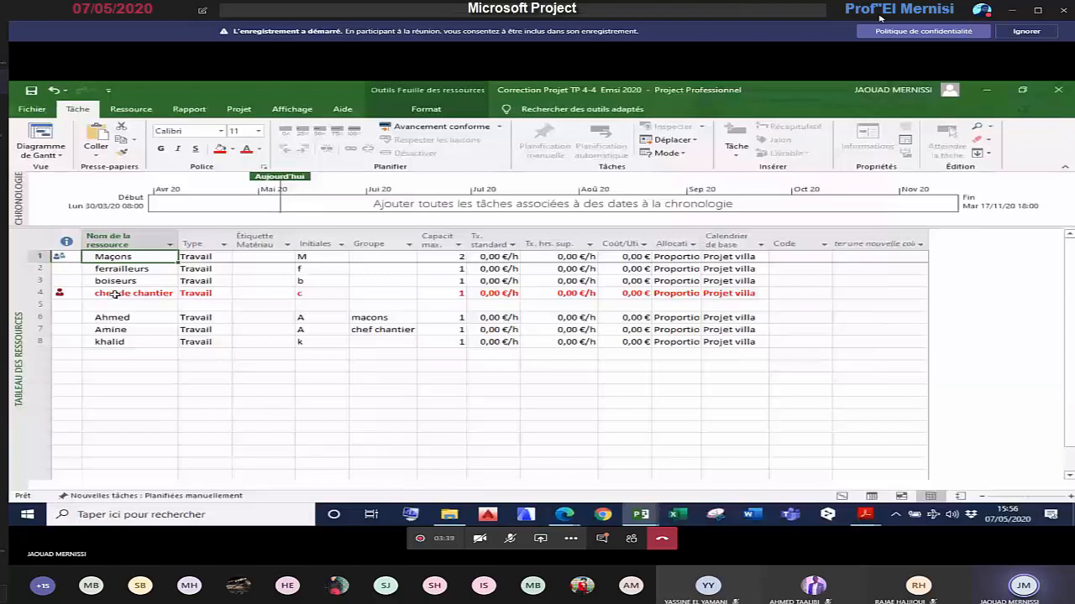
Step: In the Gantt chart view, fit the Noms ressources column to its contents and set the duration of Installation de chantier to 2,5 days
{"action": "left_click", "coordinate": [842, 496]}
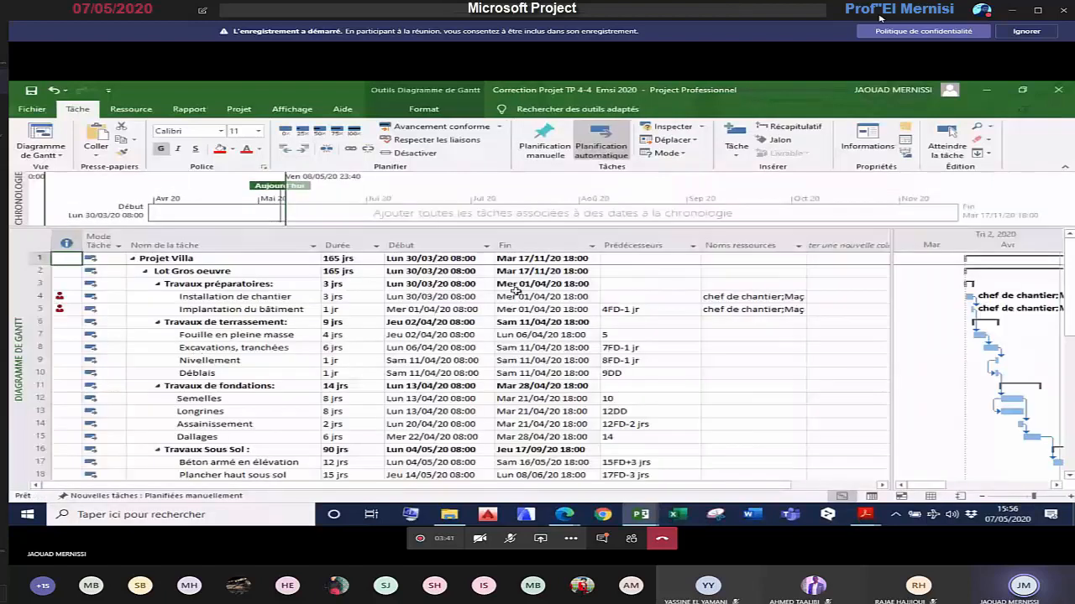
{"action": "double_click", "coordinate": [808, 241]}
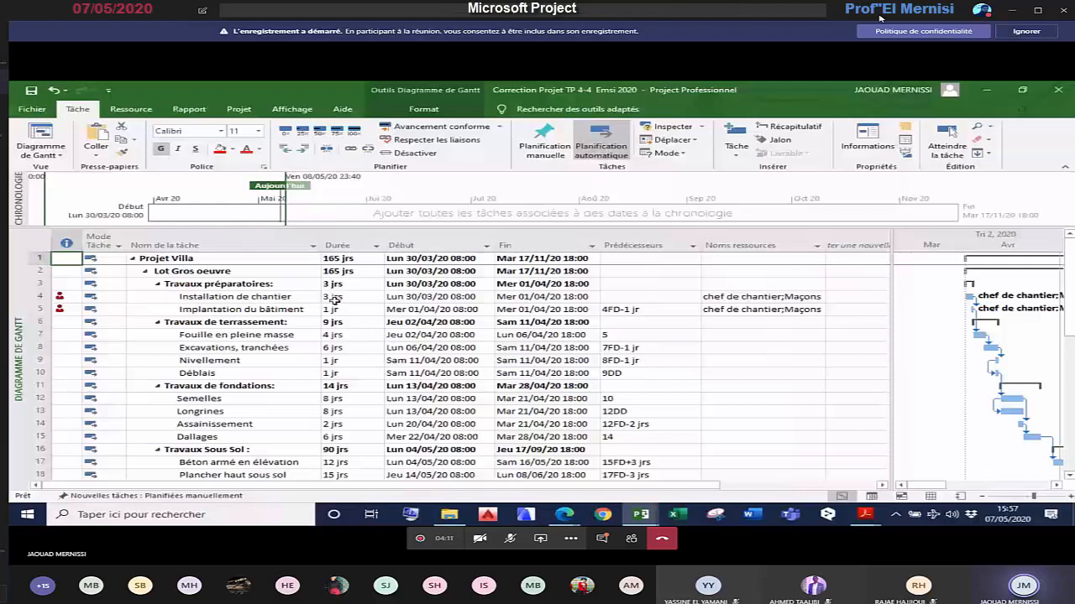
{"action": "left_click", "coordinate": [552, 296]}
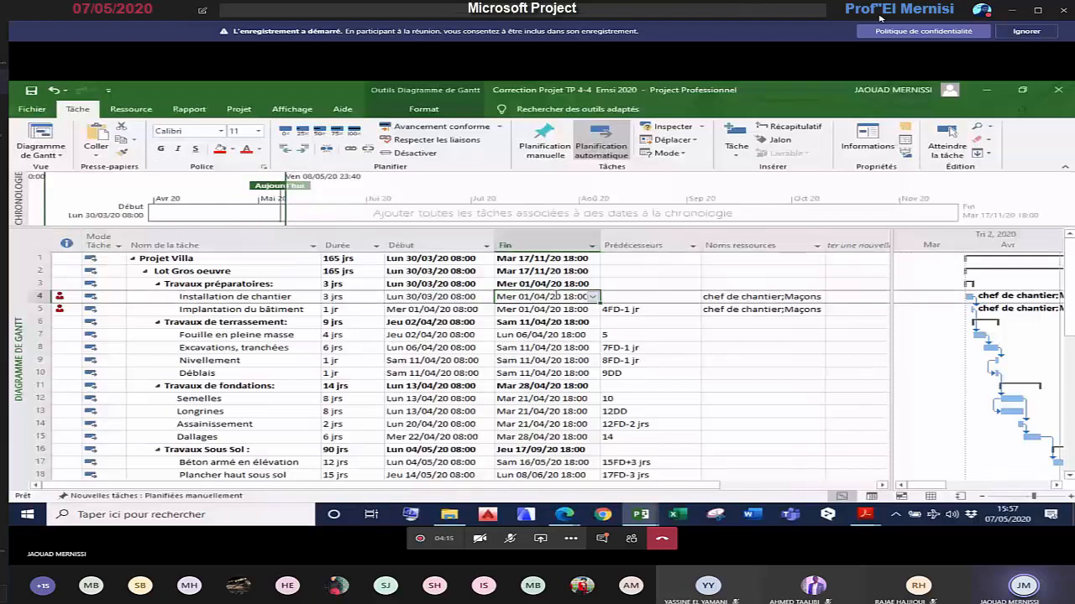
{"action": "left_click", "coordinate": [350, 297]}
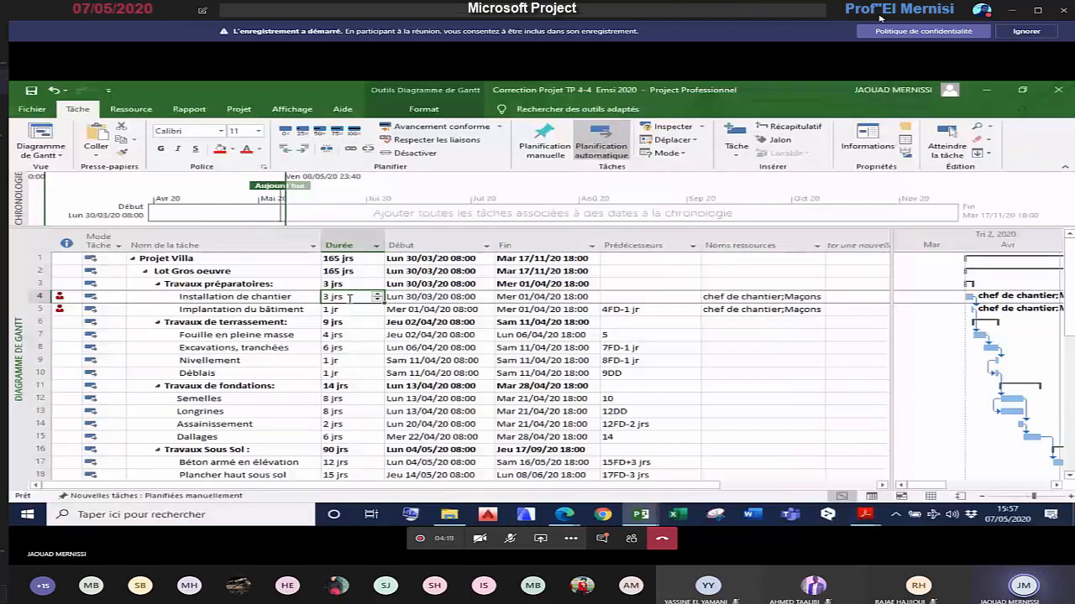
{"action": "type", "text": "2,5"}
{"action": "key", "text": "Return"}
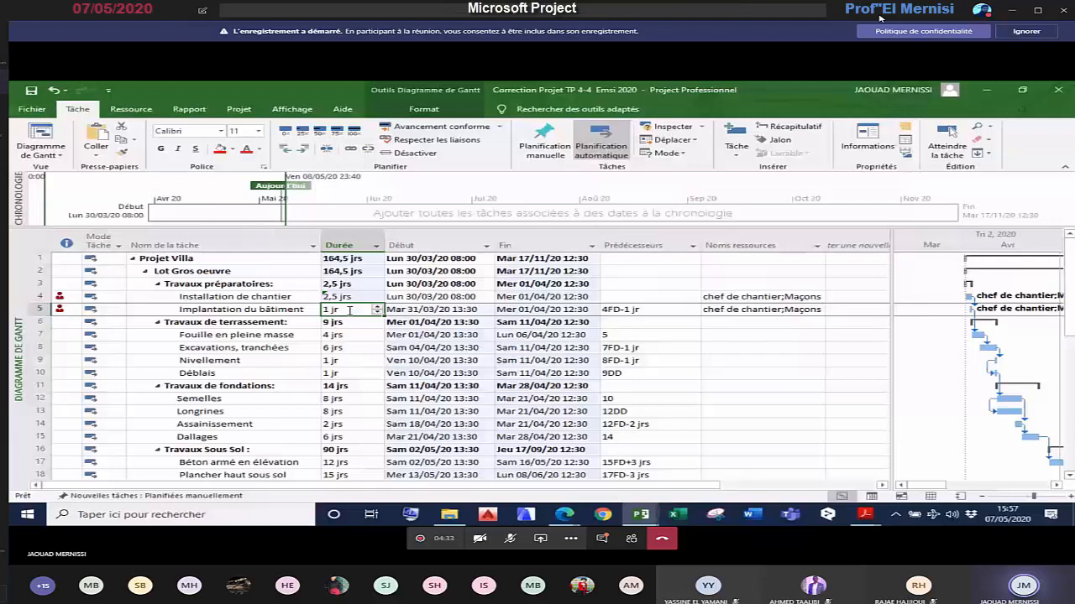
Step: Set the duration of the task Implantation du bâtiment to 0,5 day
{"action": "type", "text": "0"}
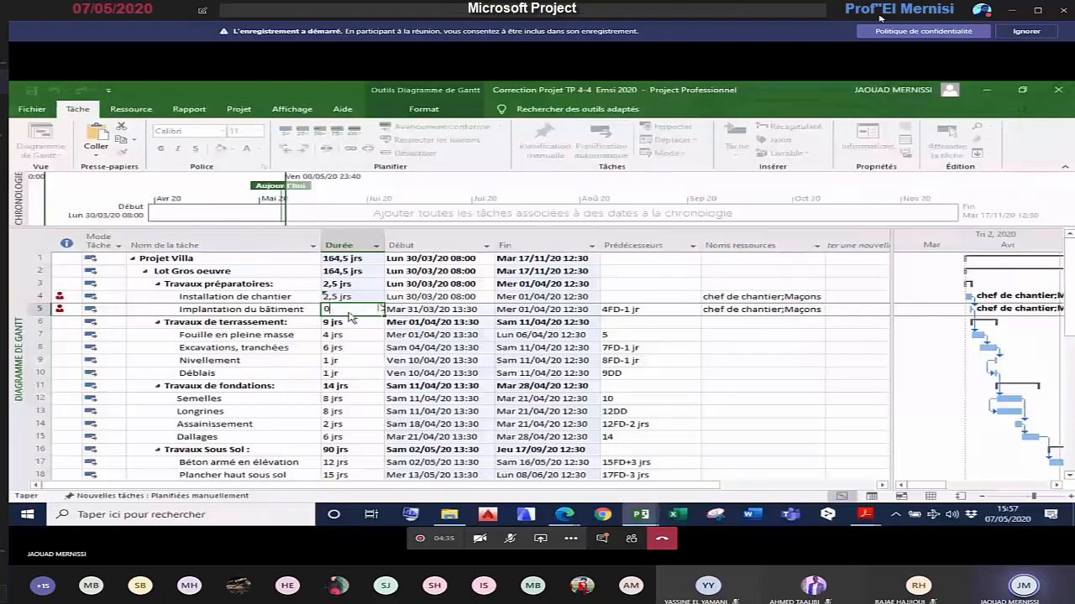
{"action": "type", "text": ",5"}
{"action": "key", "text": "Return"}
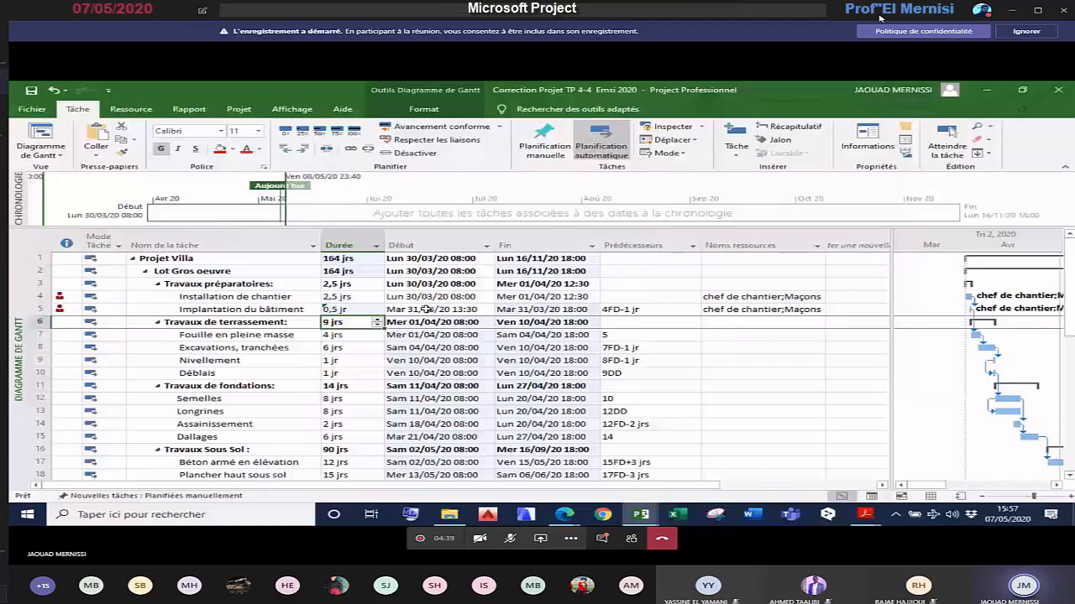
Step: Set the start date of Implantation du bâtiment to 01/04/20 and check its dates against those of Installation de chantier
{"action": "left_click", "coordinate": [432, 309]}
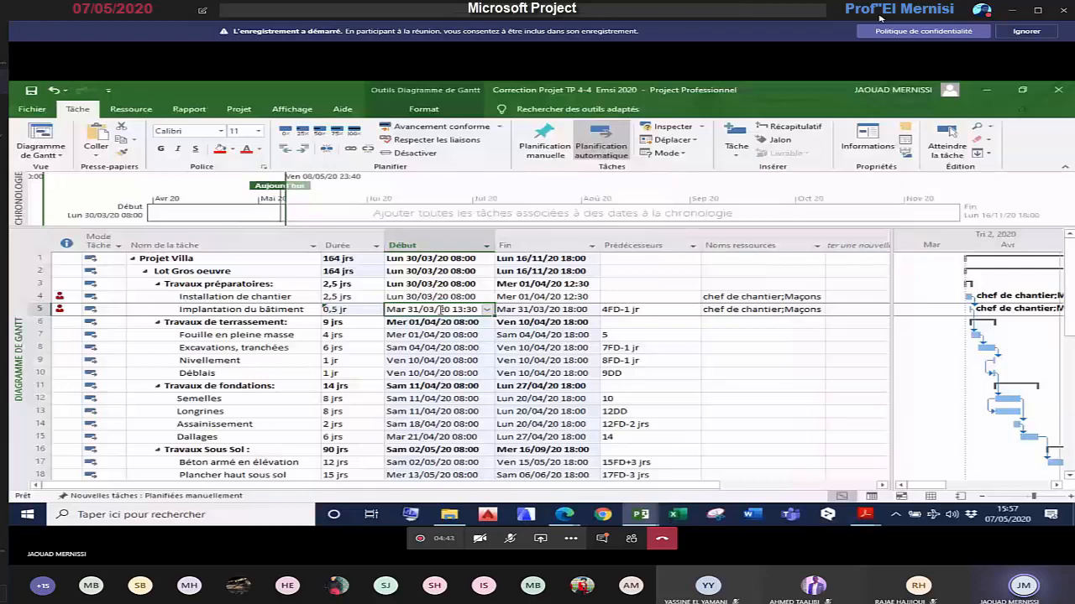
{"action": "left_click", "coordinate": [486, 310]}
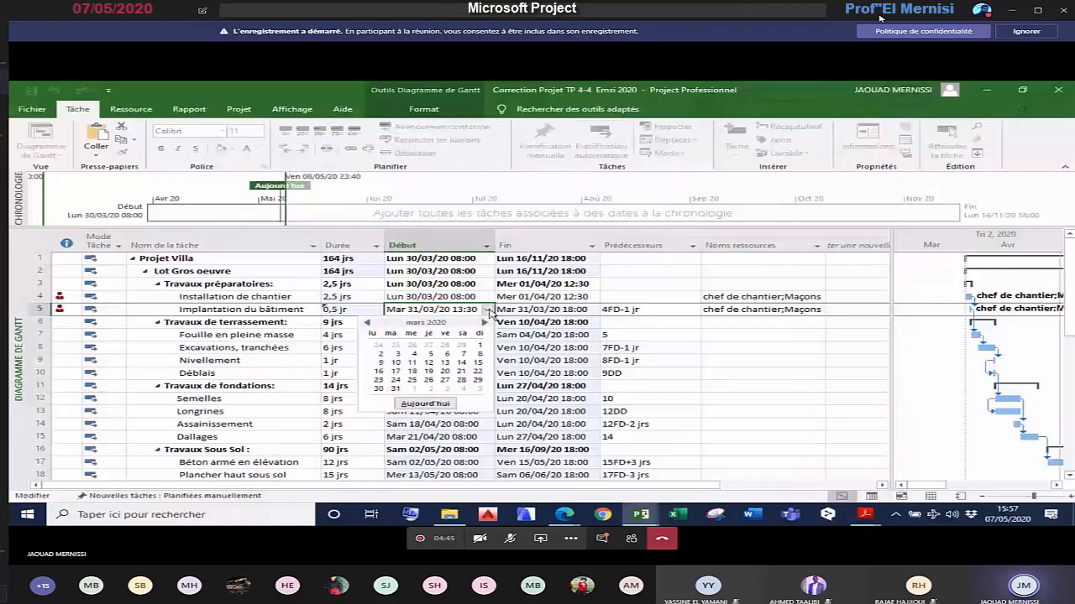
{"action": "left_click", "coordinate": [413, 388]}
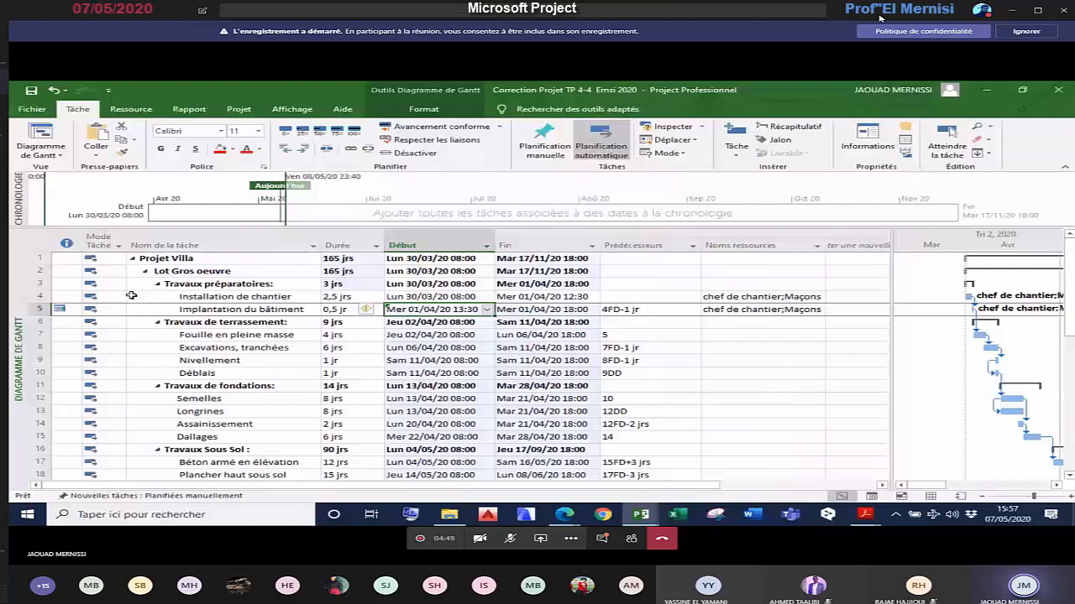
{"action": "left_click", "coordinate": [760, 347]}
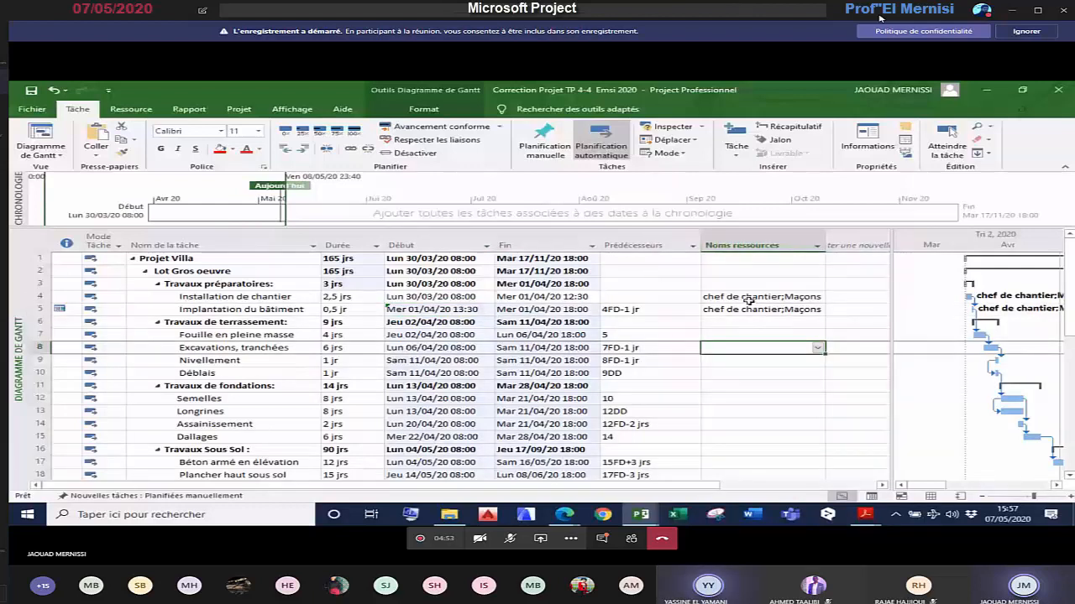
{"action": "left_click", "coordinate": [445, 298]}
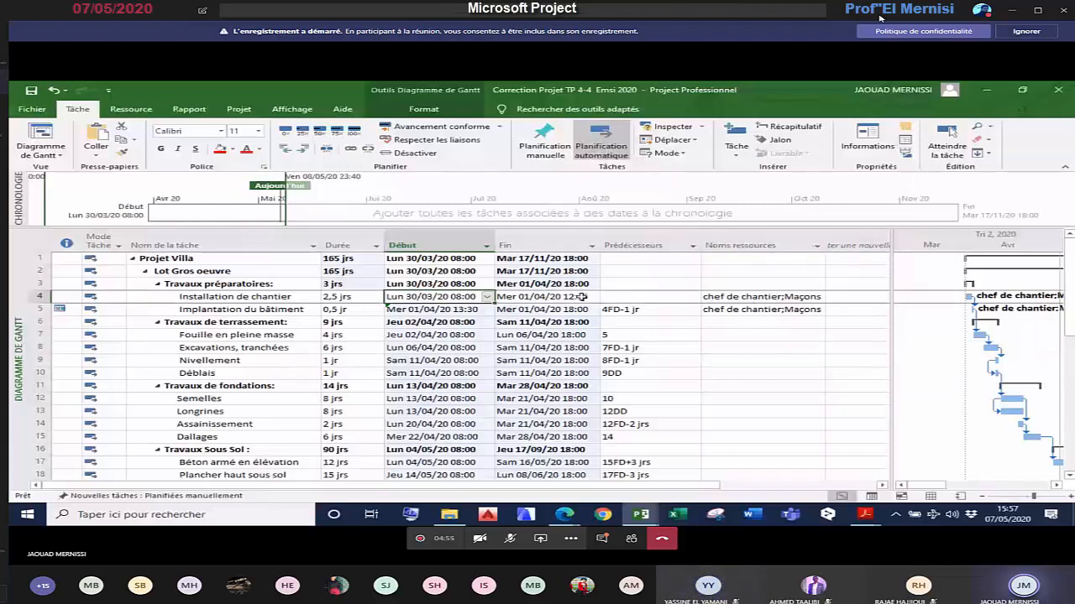
{"action": "key", "text": "Down"}
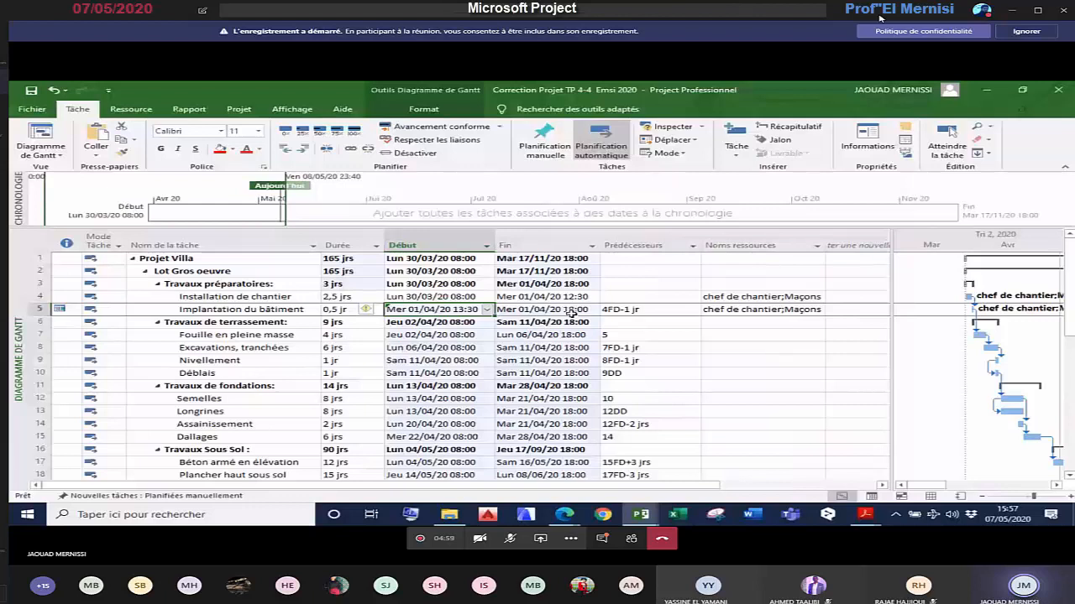
{"action": "left_click", "coordinate": [571, 310]}
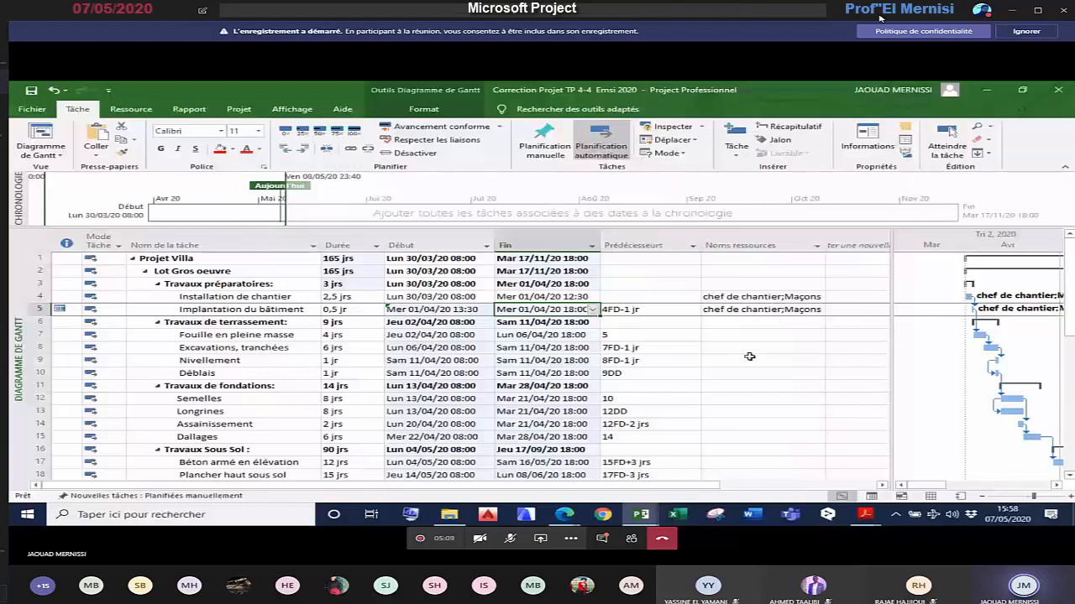
{"action": "scroll", "coordinate": [750, 357], "scroll_direction": "down", "scroll_amount": 2}
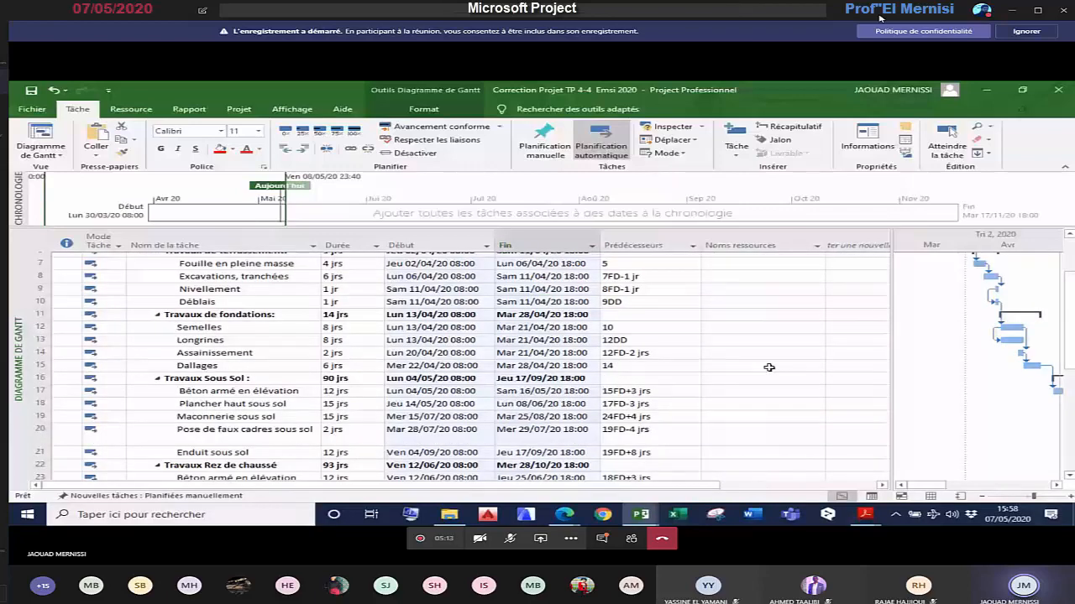
{"action": "scroll", "coordinate": [768, 368], "scroll_direction": "up", "scroll_amount": 2}
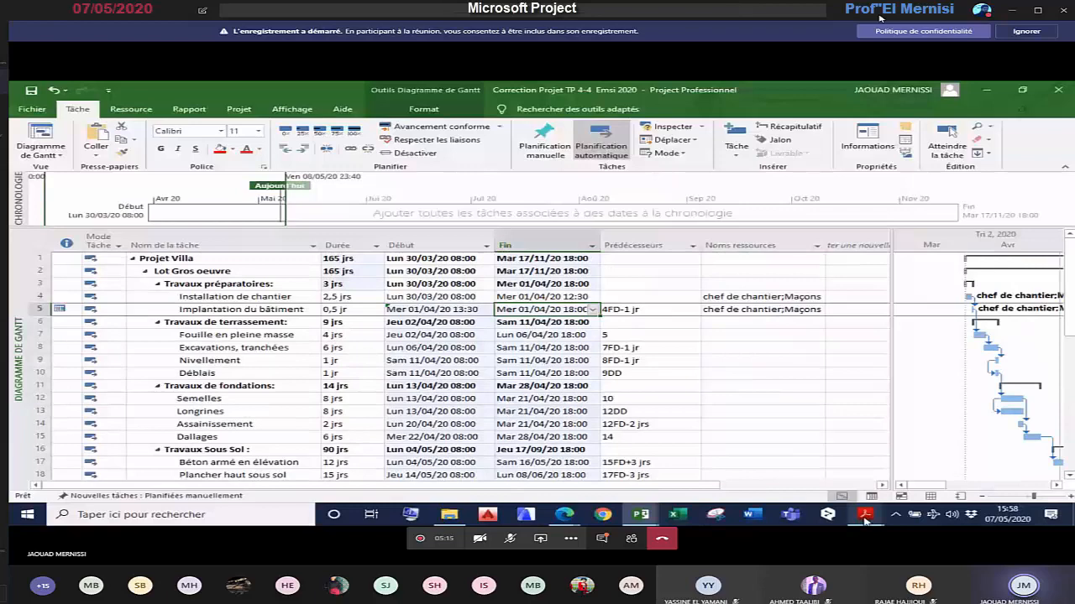
Step: Switch to Adobe Acrobat Reader and review the Retroaction 2 mai 2020 instructions on inserting resources and defining Maçon as a team
{"action": "left_click", "coordinate": [864, 516]}
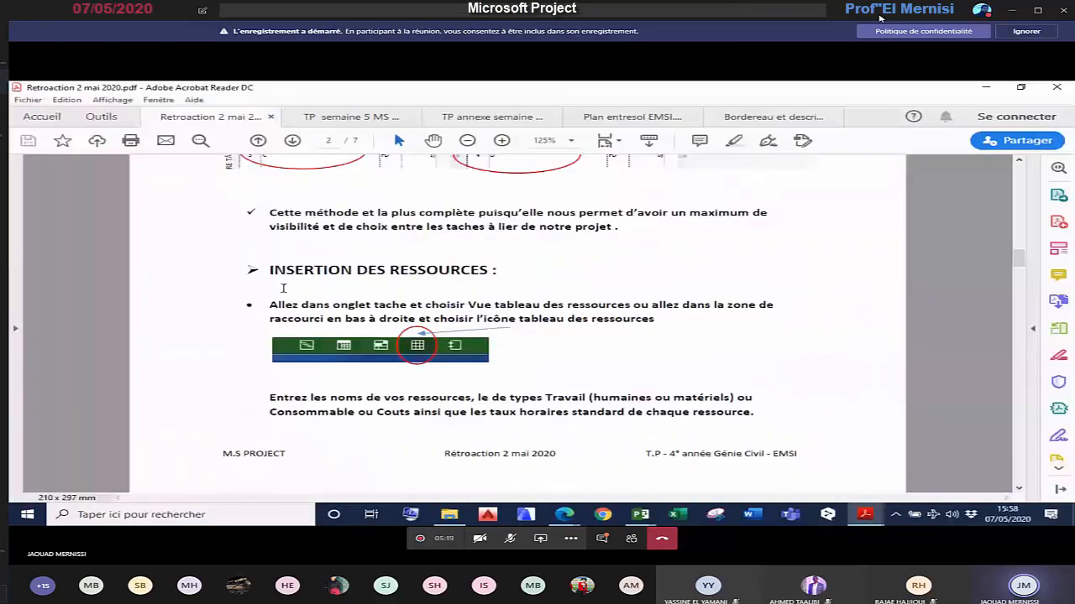
{"action": "scroll", "coordinate": [283, 288], "scroll_direction": "down", "scroll_amount": 5}
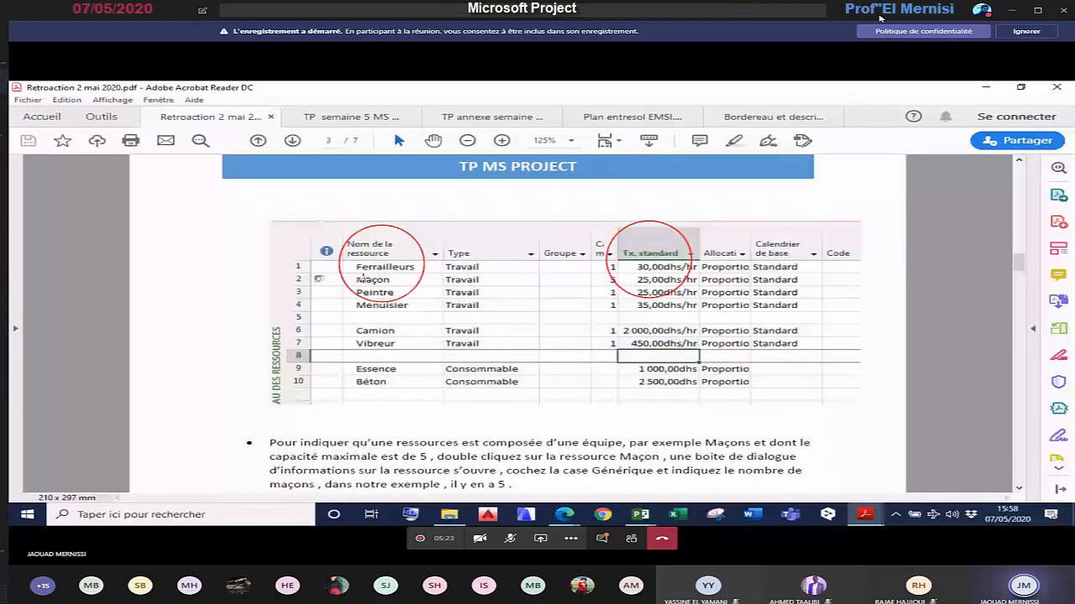
{"action": "scroll", "coordinate": [582, 378], "scroll_direction": "down", "scroll_amount": 3}
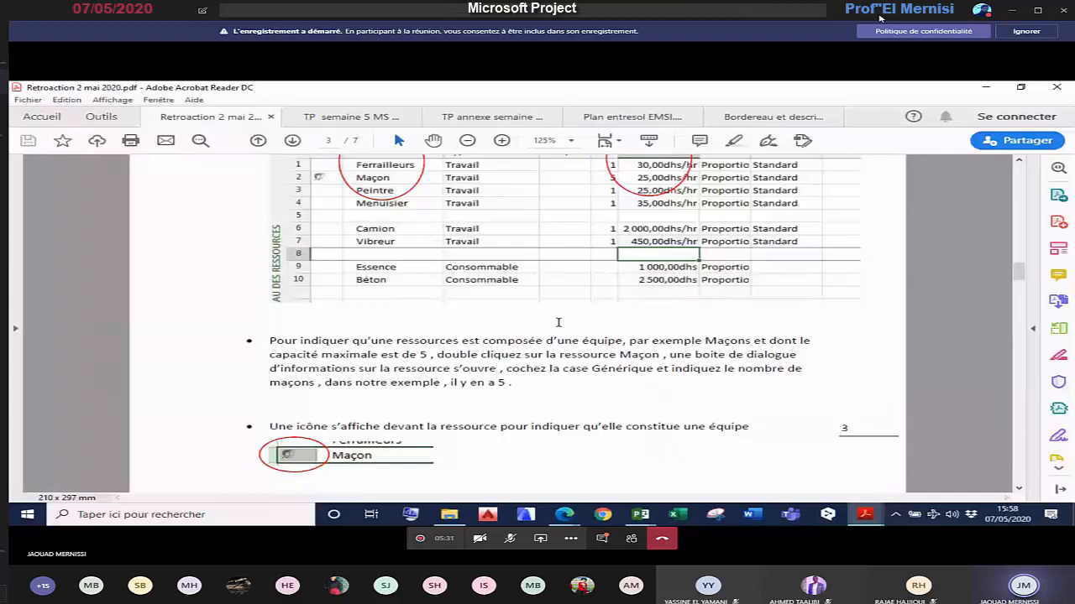
{"action": "scroll", "coordinate": [518, 370], "scroll_direction": "down", "scroll_amount": 2}
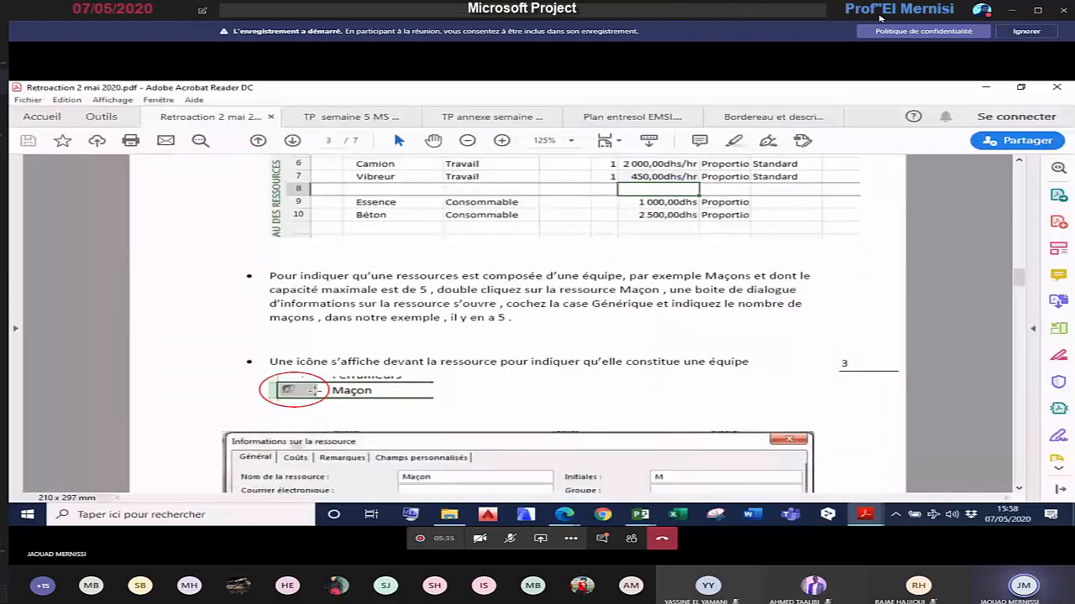
{"action": "scroll", "coordinate": [314, 391], "scroll_direction": "down", "scroll_amount": 6}
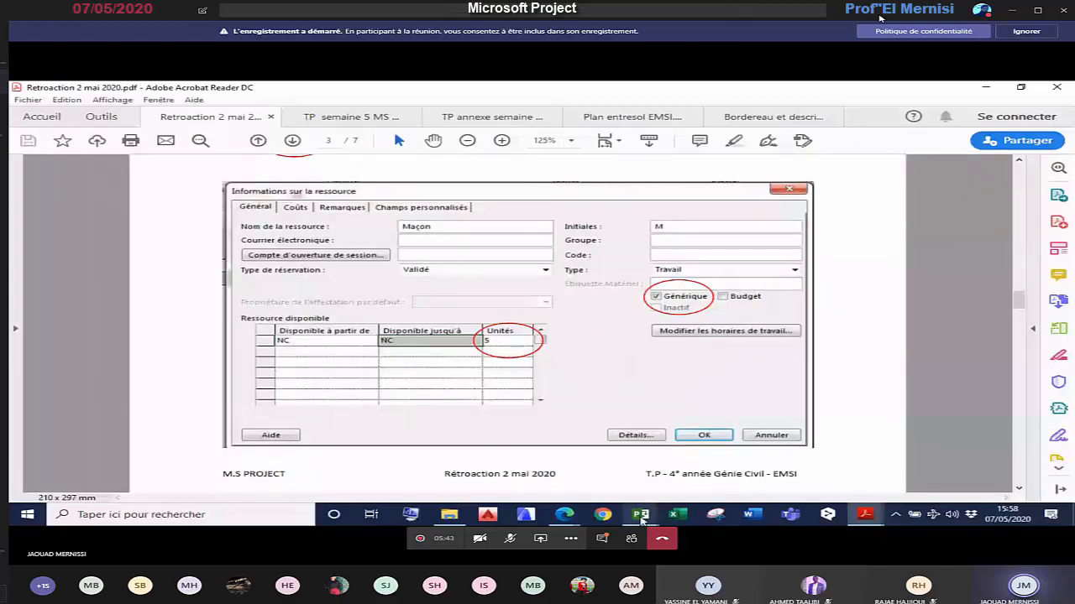
Step: Switch to the Correction Projet TP 4-4 Emsi 2020 project and make the ferrailleurs resource generic with 3 available units
{"action": "left_click", "coordinate": [643, 517]}
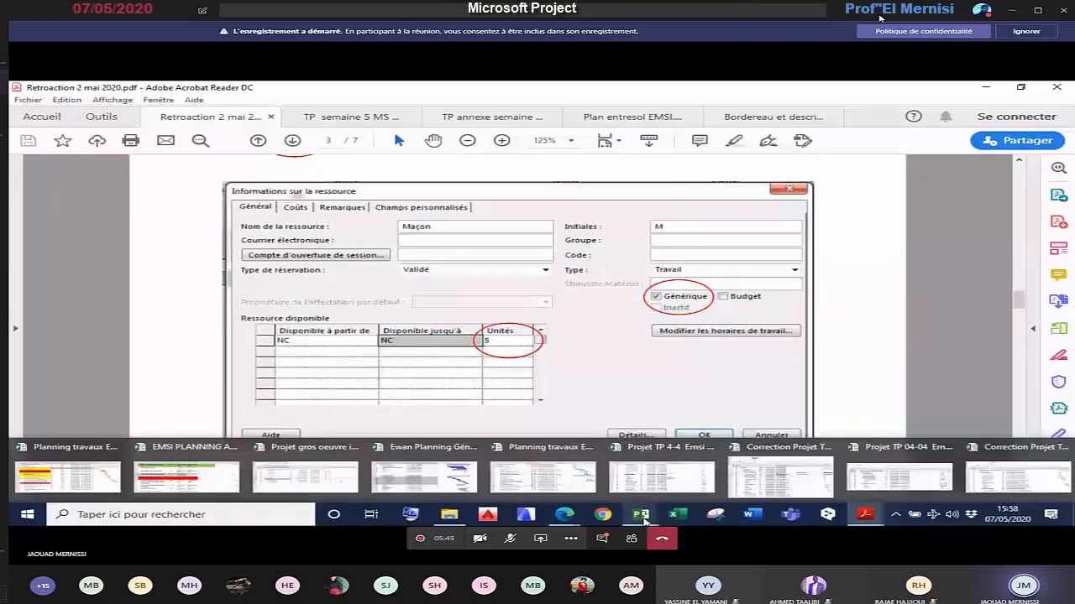
{"action": "mouse_move", "coordinate": [772, 496]}
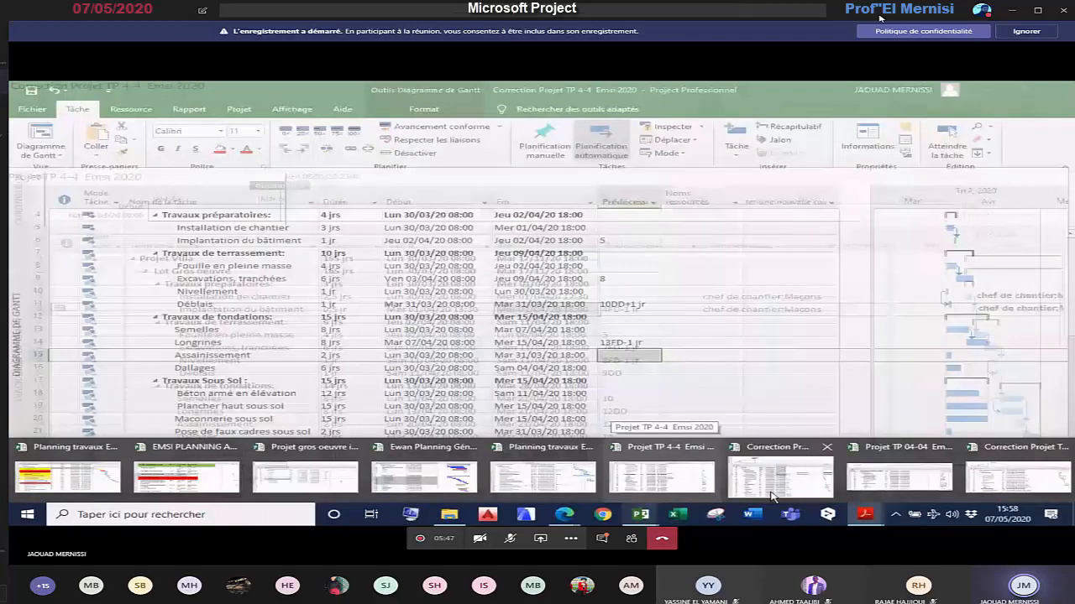
{"action": "left_click", "coordinate": [772, 495]}
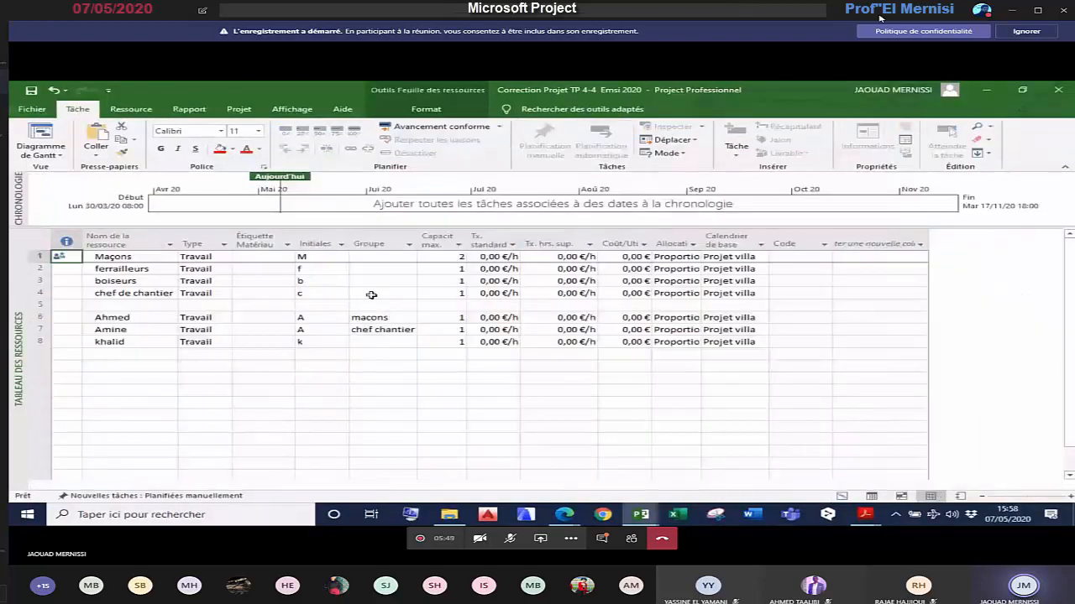
{"action": "double_click", "coordinate": [275, 271]}
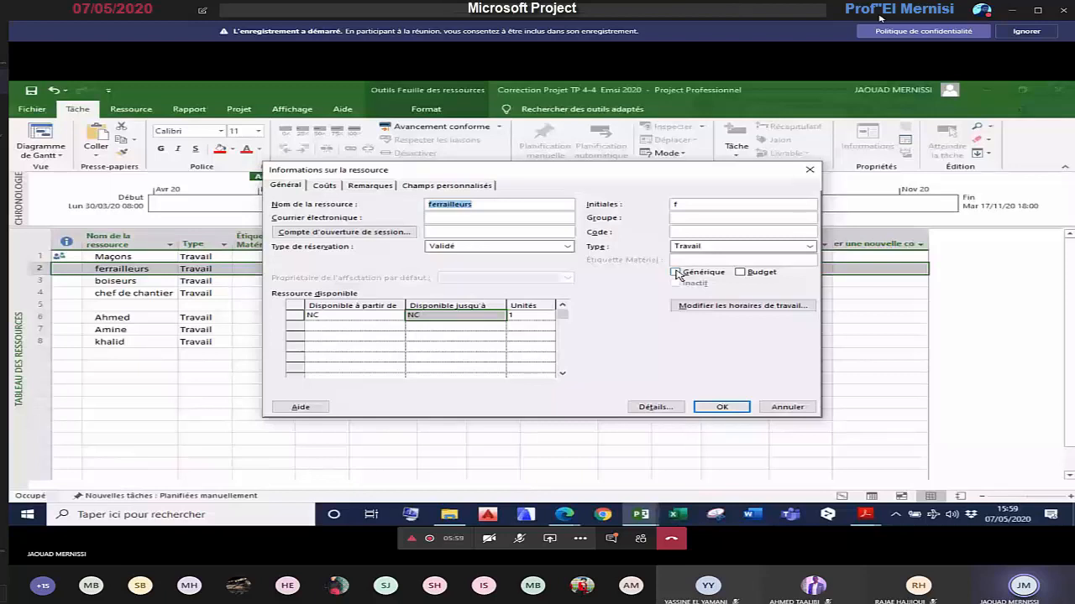
{"action": "left_click", "coordinate": [676, 273]}
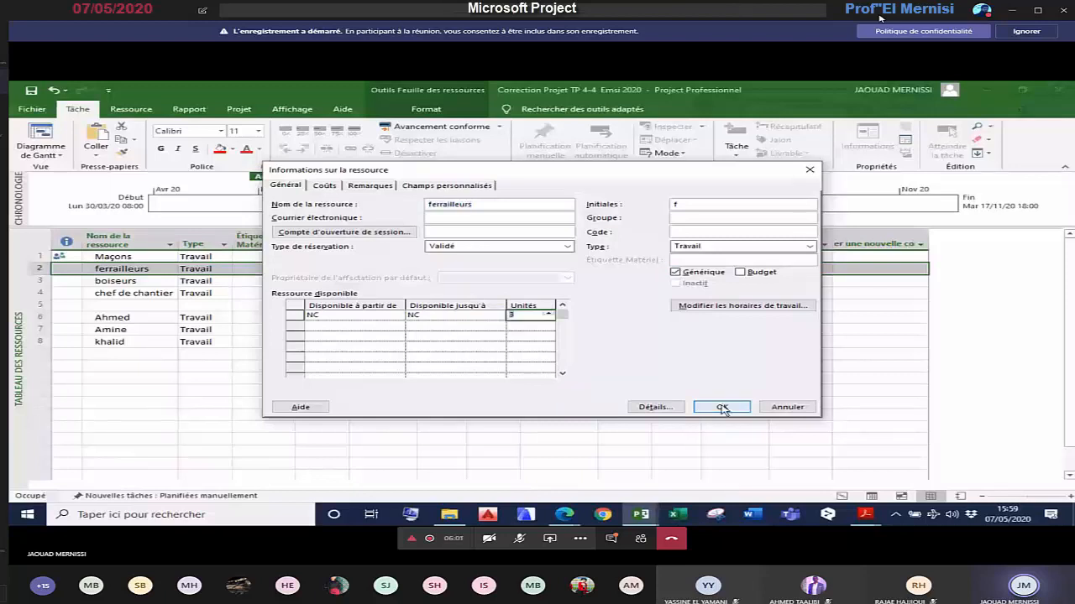
{"action": "left_click", "coordinate": [722, 407]}
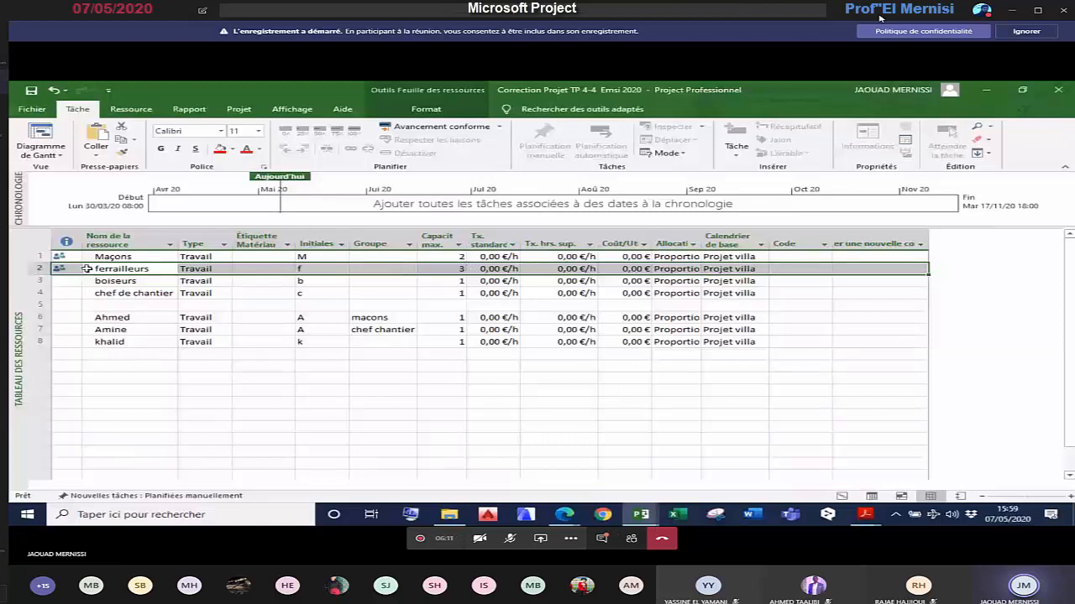
{"action": "mouse_move", "coordinate": [638, 521]}
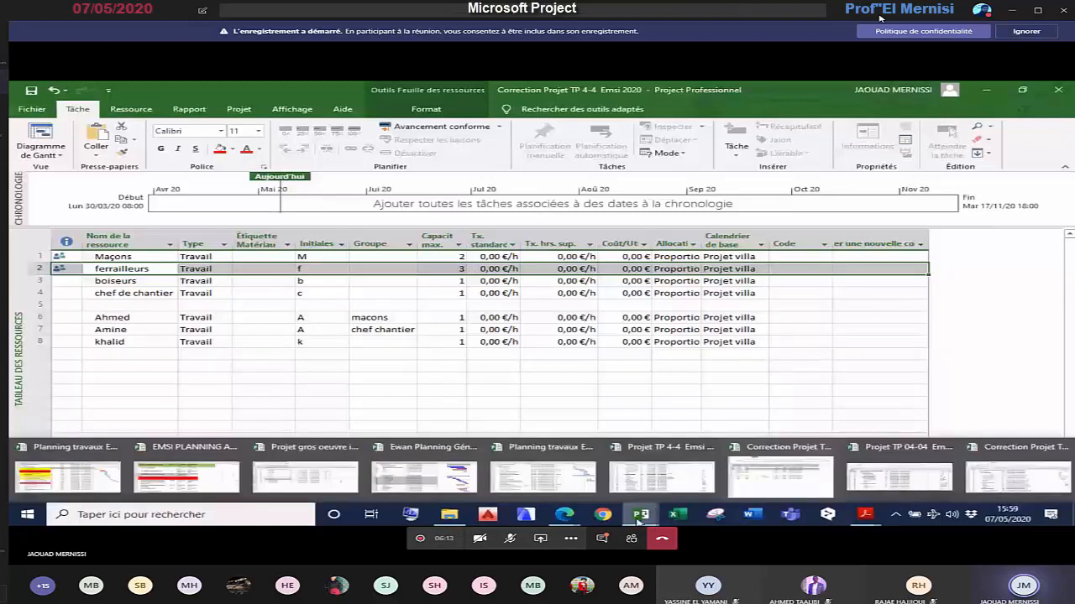
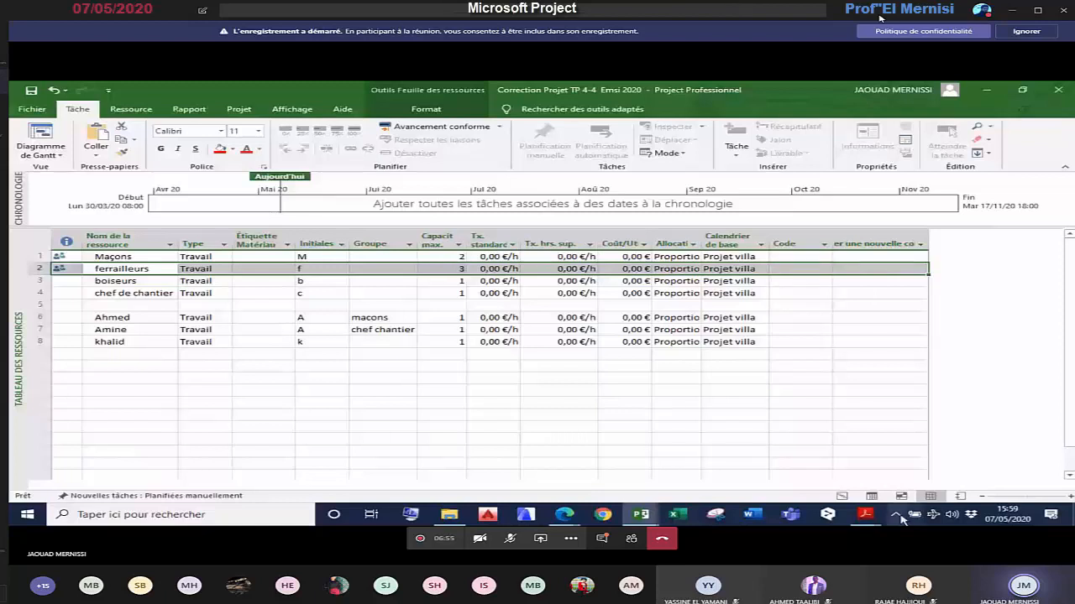
Step: Switch to Adobe Acrobat Reader and review the Retroaction 2 mai 2020 instructions on assigning resources, adding task units and handling overallocation
{"action": "left_click", "coordinate": [865, 514]}
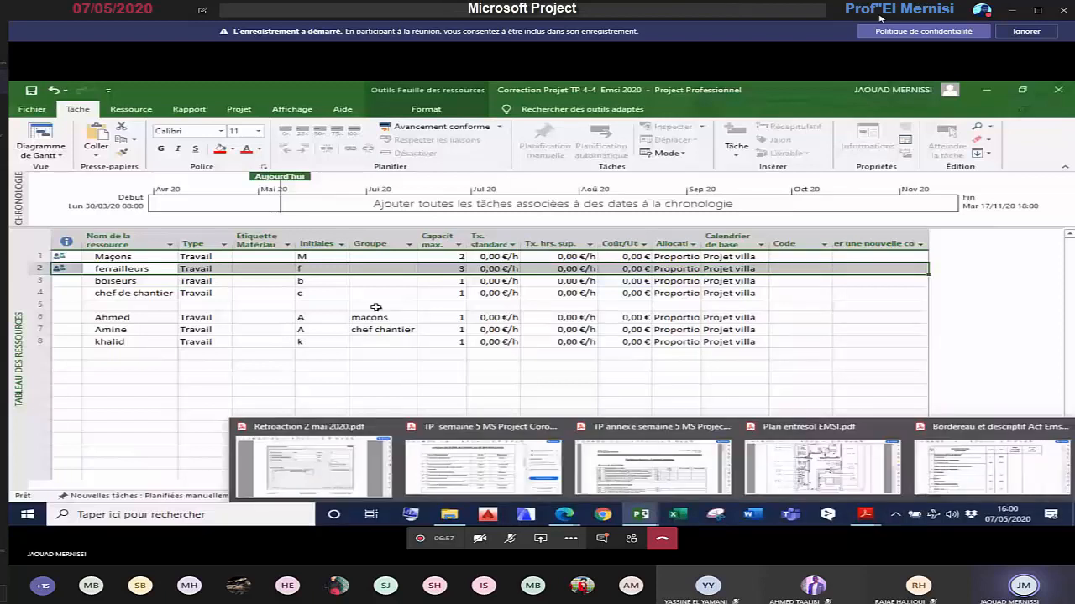
{"action": "left_click", "coordinate": [312, 463]}
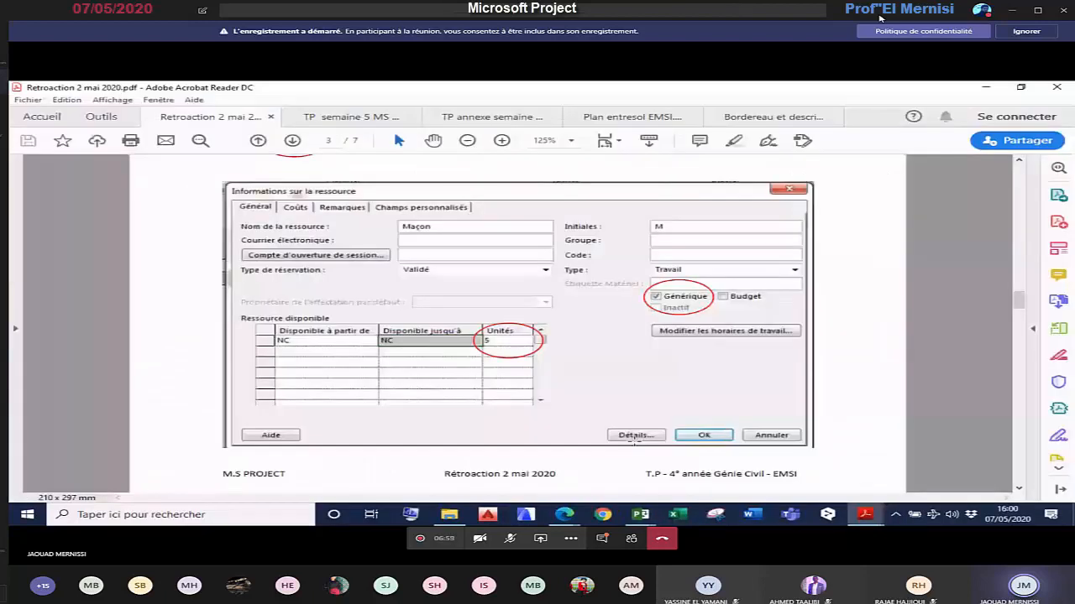
{"action": "scroll", "coordinate": [636, 445], "scroll_direction": "down", "scroll_amount": 5}
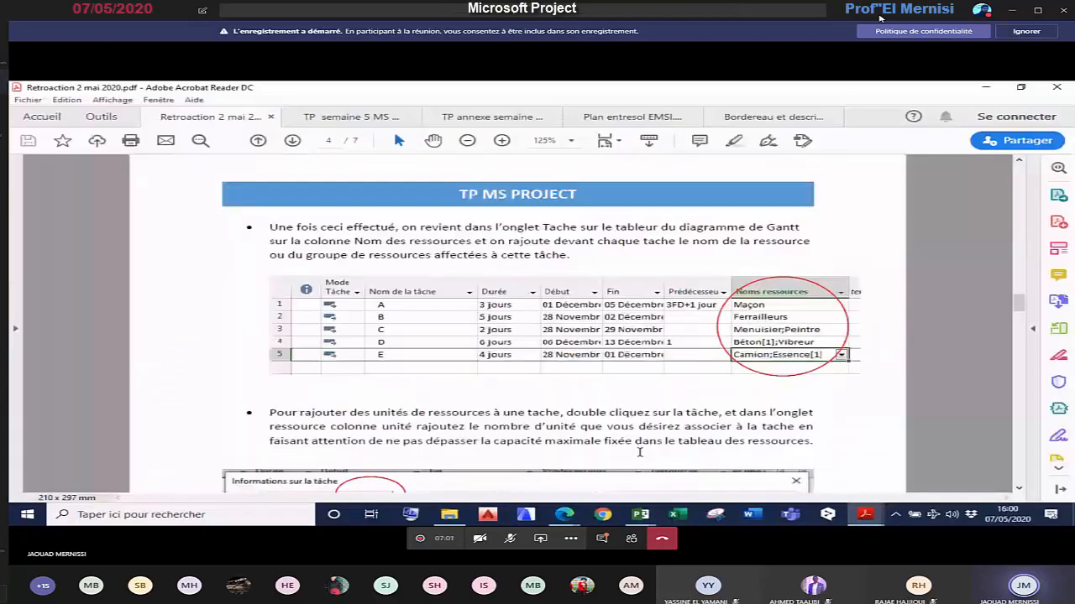
{"action": "scroll", "coordinate": [639, 452], "scroll_direction": "down", "scroll_amount": 2}
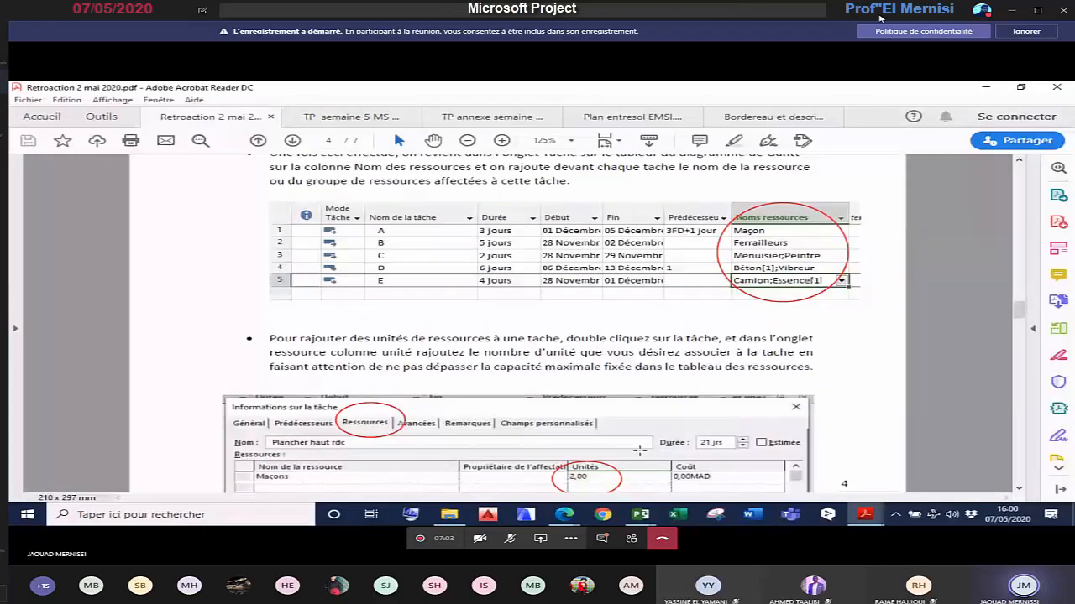
{"action": "scroll", "coordinate": [639, 450], "scroll_direction": "down", "scroll_amount": 3}
{"action": "scroll", "coordinate": [638, 450], "scroll_direction": "down", "scroll_amount": 2}
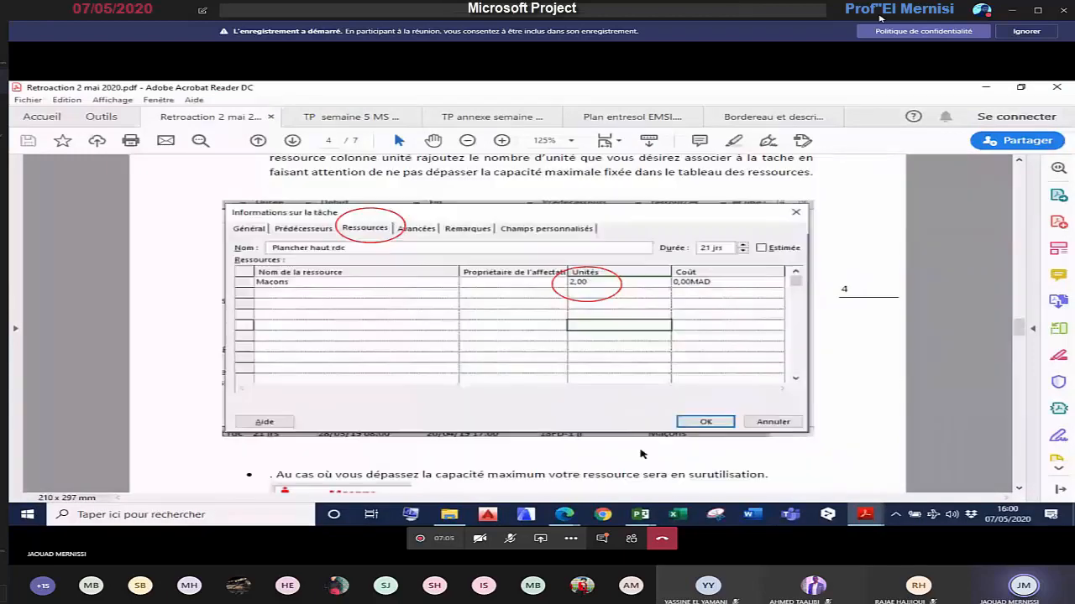
{"action": "scroll", "coordinate": [641, 454], "scroll_direction": "down", "scroll_amount": 2}
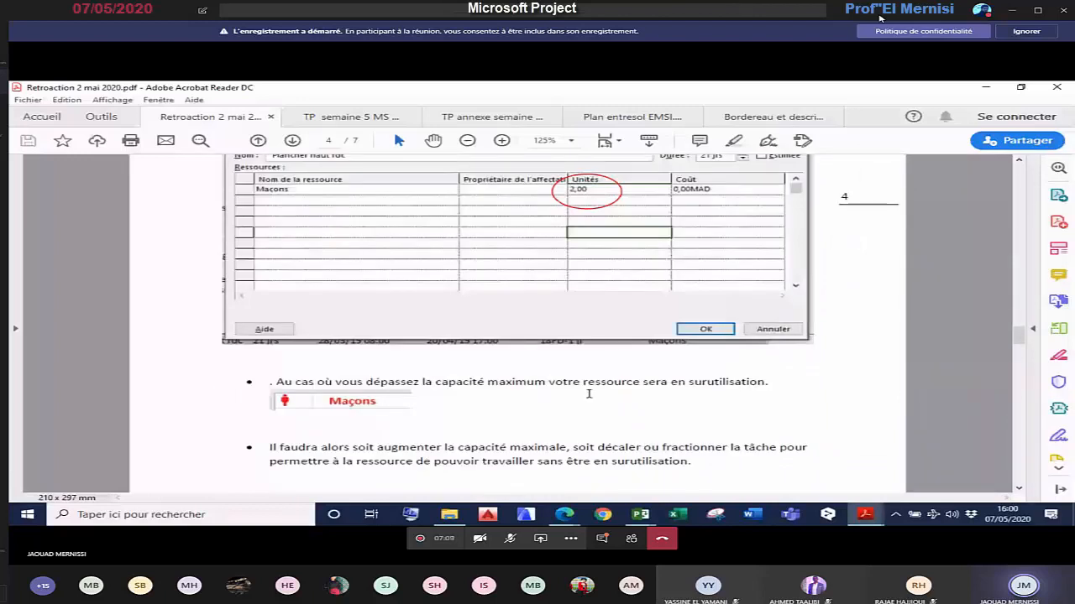
{"action": "scroll", "coordinate": [655, 395], "scroll_direction": "down", "scroll_amount": 1}
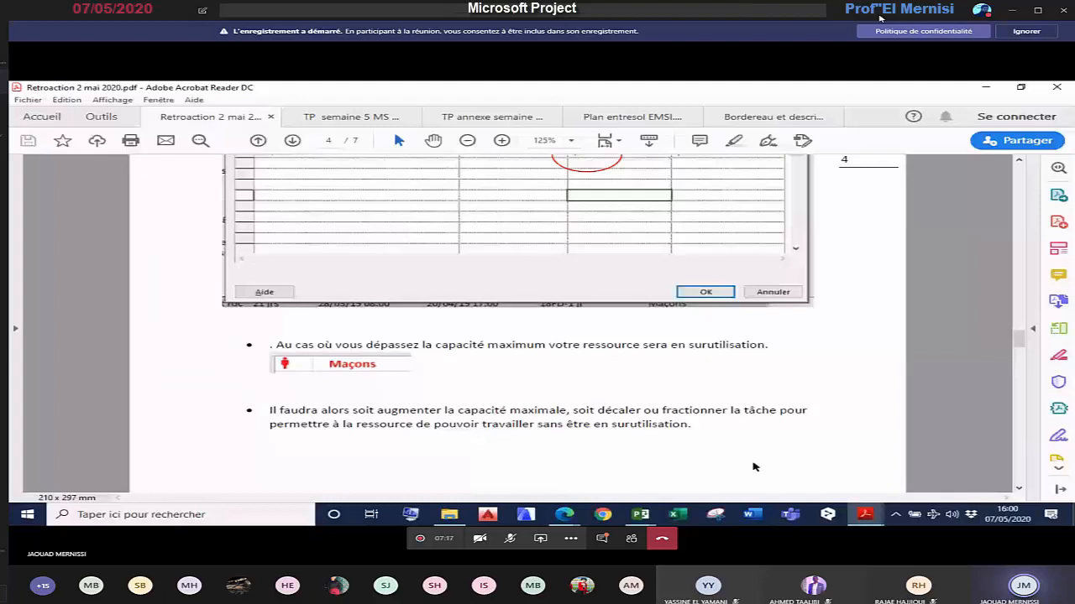
{"action": "scroll", "coordinate": [754, 467], "scroll_direction": "down", "scroll_amount": 1}
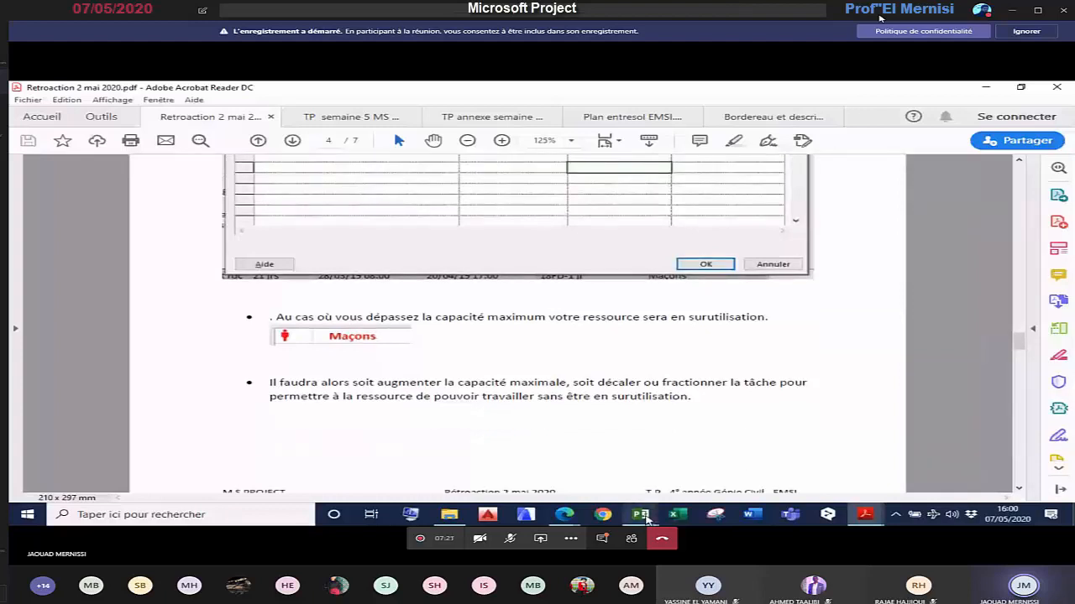
Step: Switch to the Correction Projet TP 4-4 project, show its Gantt chart and inspect the constraint indicator of Implantation du bâtiment
{"action": "left_click", "coordinate": [641, 515]}
{"action": "left_click", "coordinate": [742, 477]}
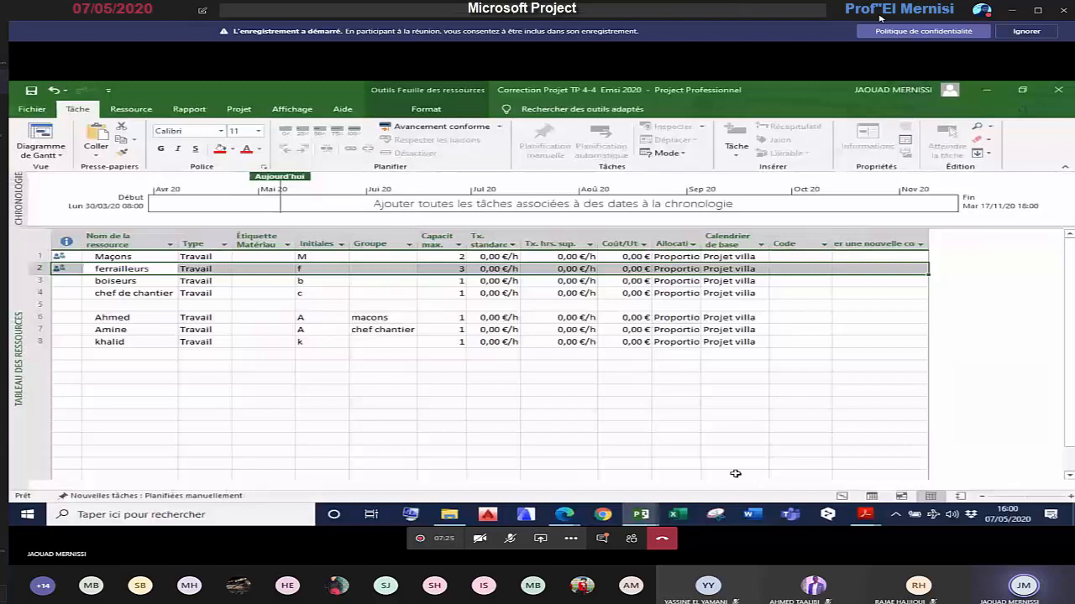
{"action": "left_click", "coordinate": [842, 497]}
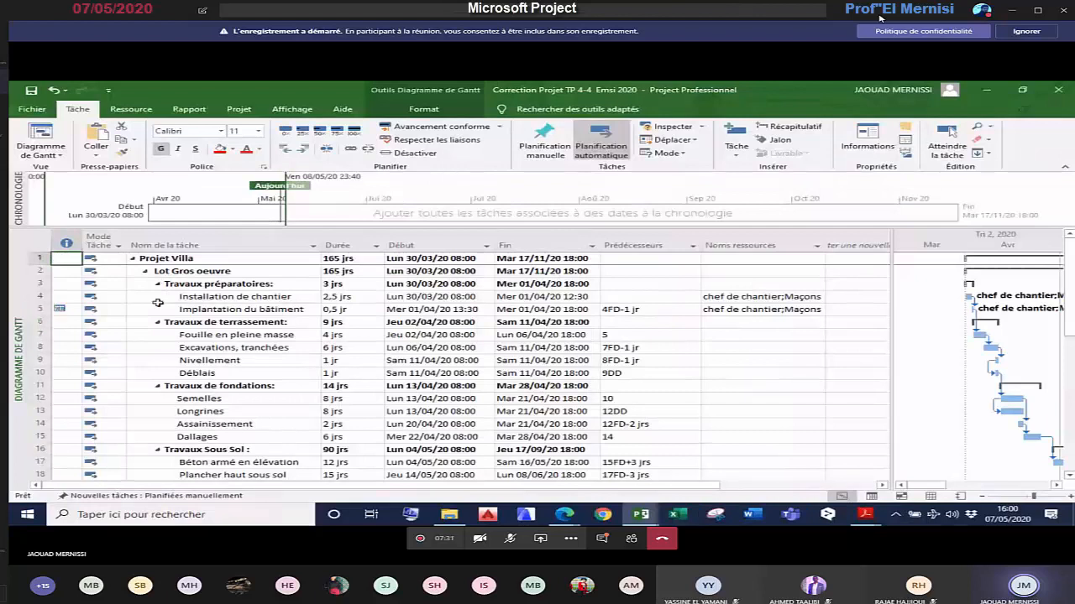
{"action": "mouse_move", "coordinate": [59, 310]}
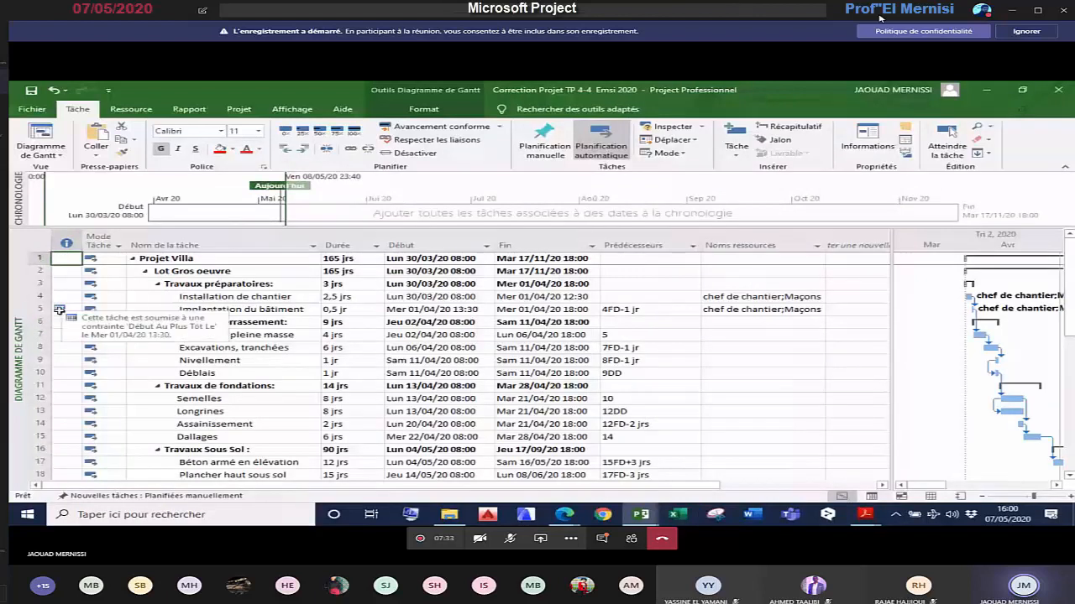
{"action": "left_click", "coordinate": [60, 310]}
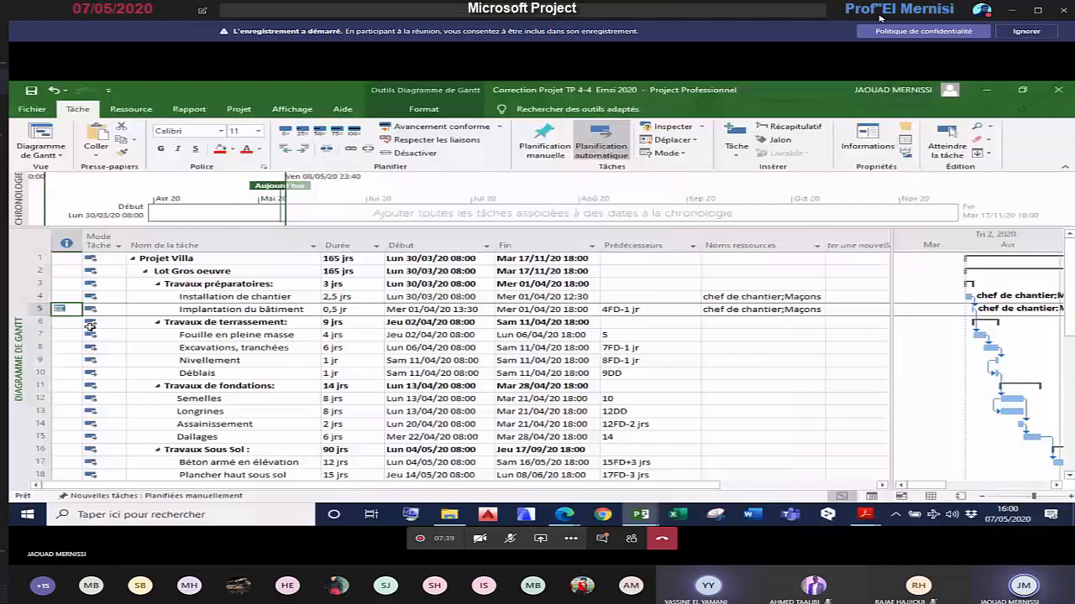
{"action": "mouse_move", "coordinate": [61, 309]}
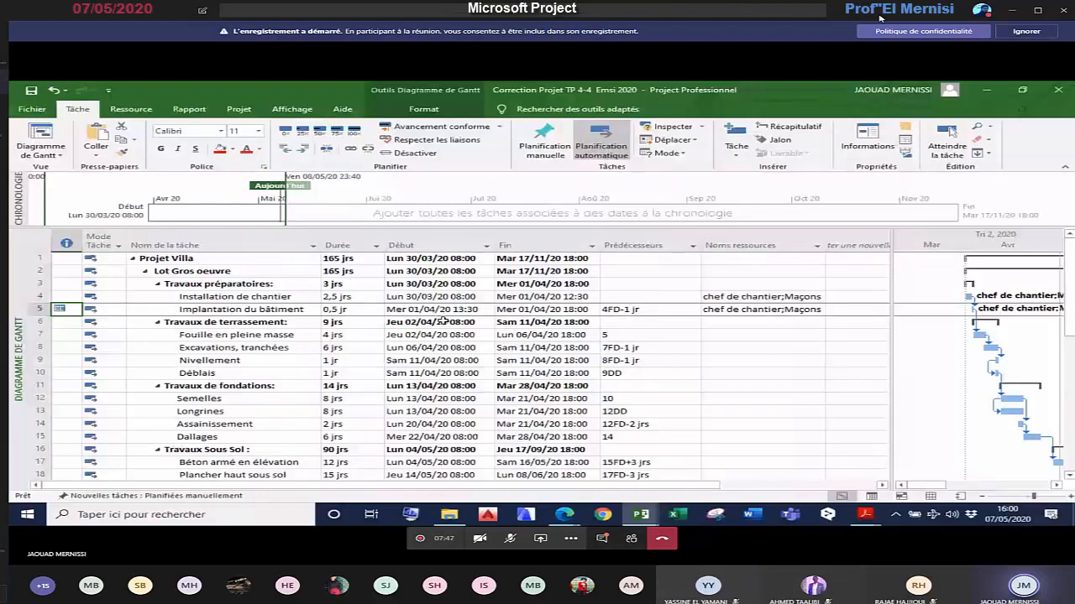
Step: Review the start date, predecessors, general settings and available constraint types of Fouille en pleine masse, leaving the task information without changes
{"action": "left_click", "coordinate": [430, 360]}
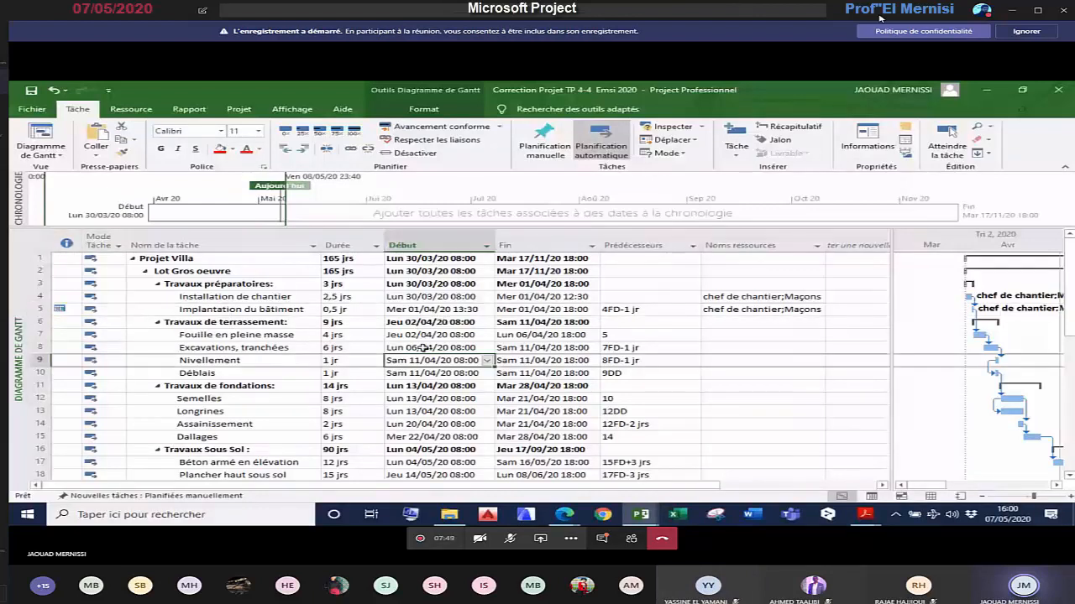
{"action": "key", "text": "Up"}
{"action": "key", "text": "Up"}
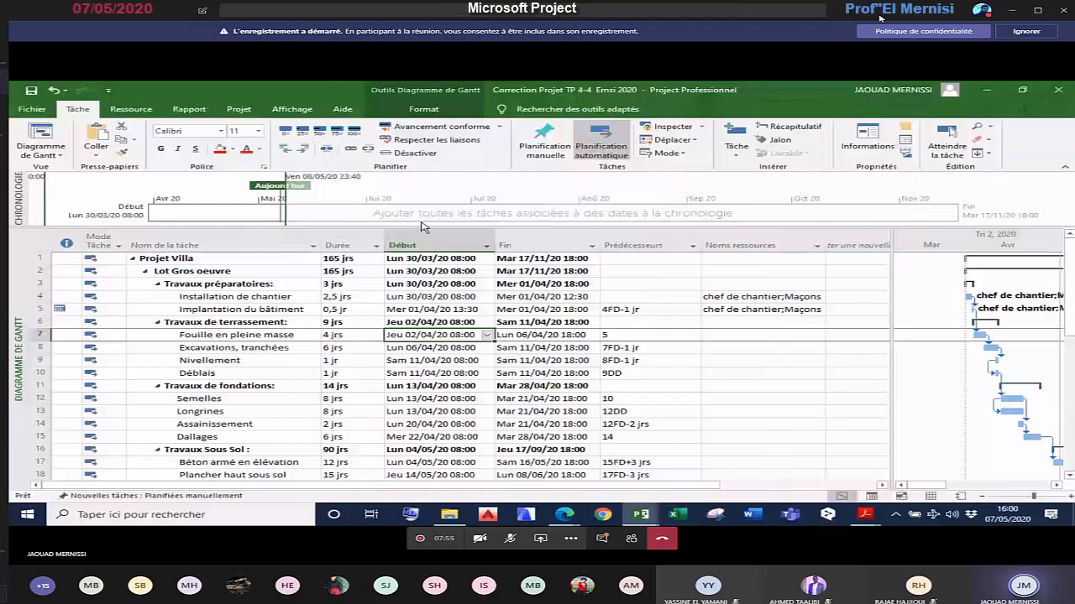
{"action": "key", "text": "Down"}
{"action": "key", "text": "Down"}
{"action": "left_click", "coordinate": [442, 334]}
{"action": "double_click", "coordinate": [194, 335]}
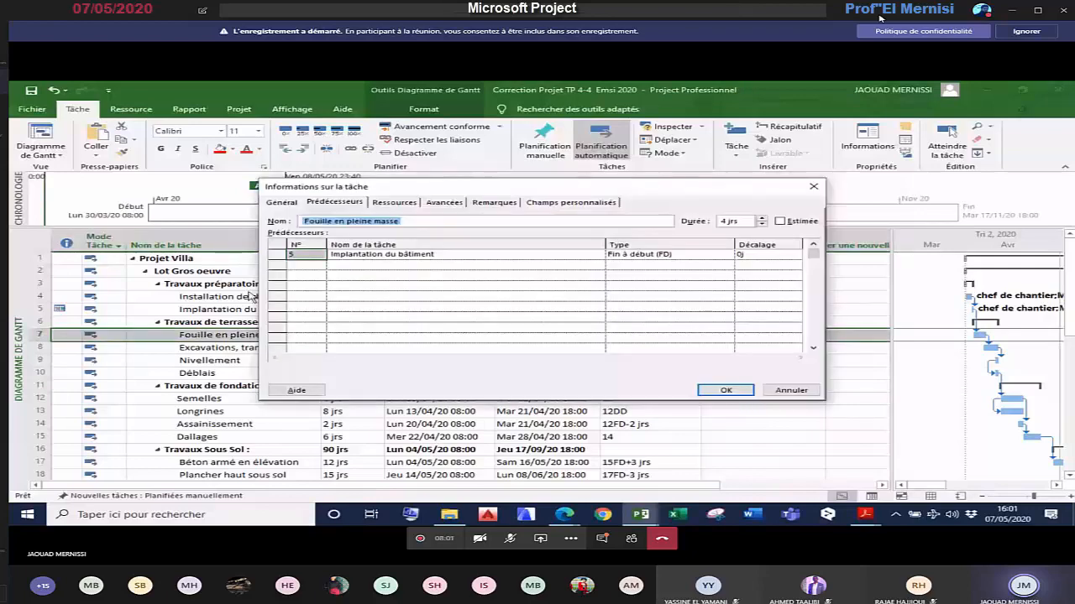
{"action": "left_click", "coordinate": [444, 203]}
{"action": "left_click", "coordinate": [334, 203]}
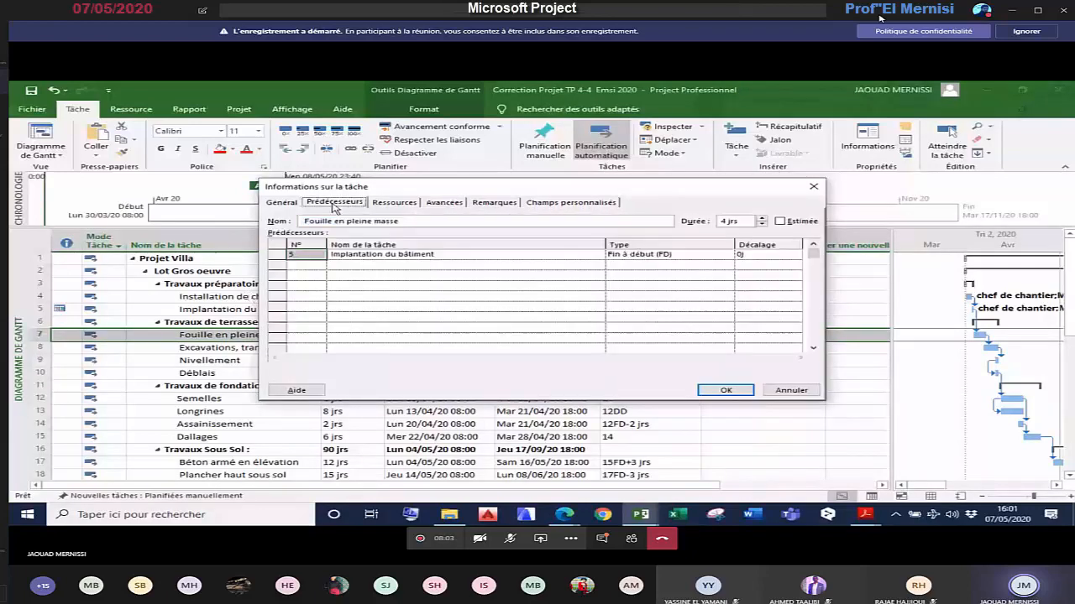
{"action": "left_click", "coordinate": [283, 203]}
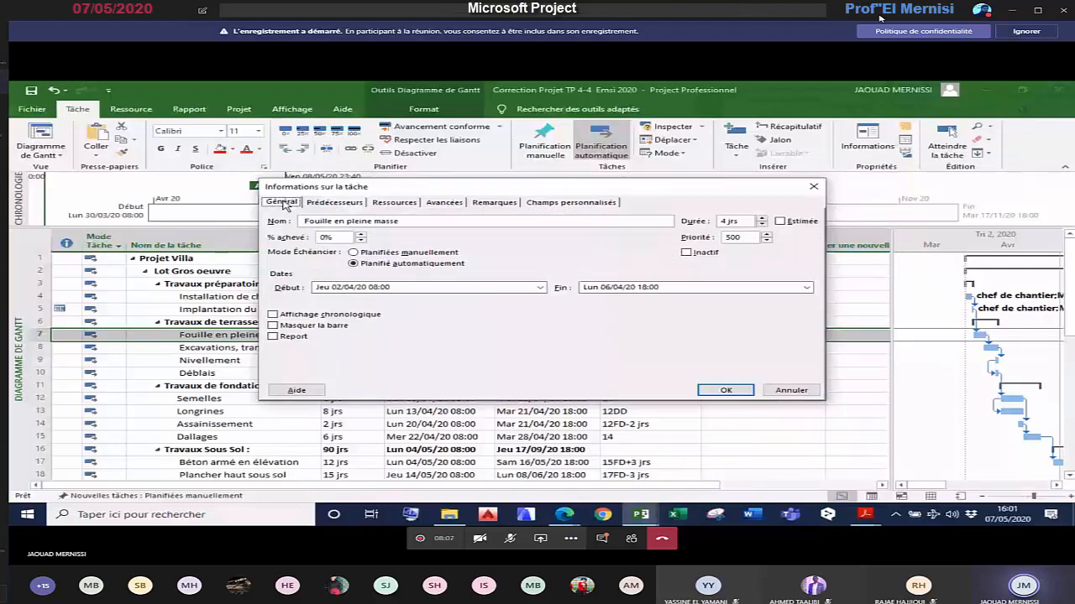
{"action": "left_click", "coordinate": [442, 204]}
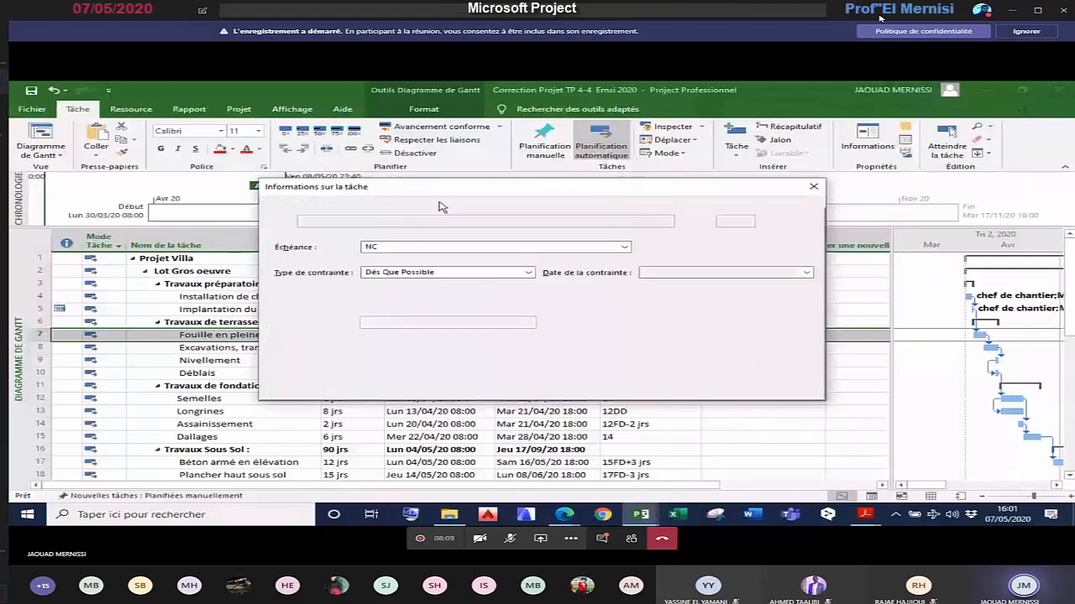
{"action": "left_click", "coordinate": [438, 274]}
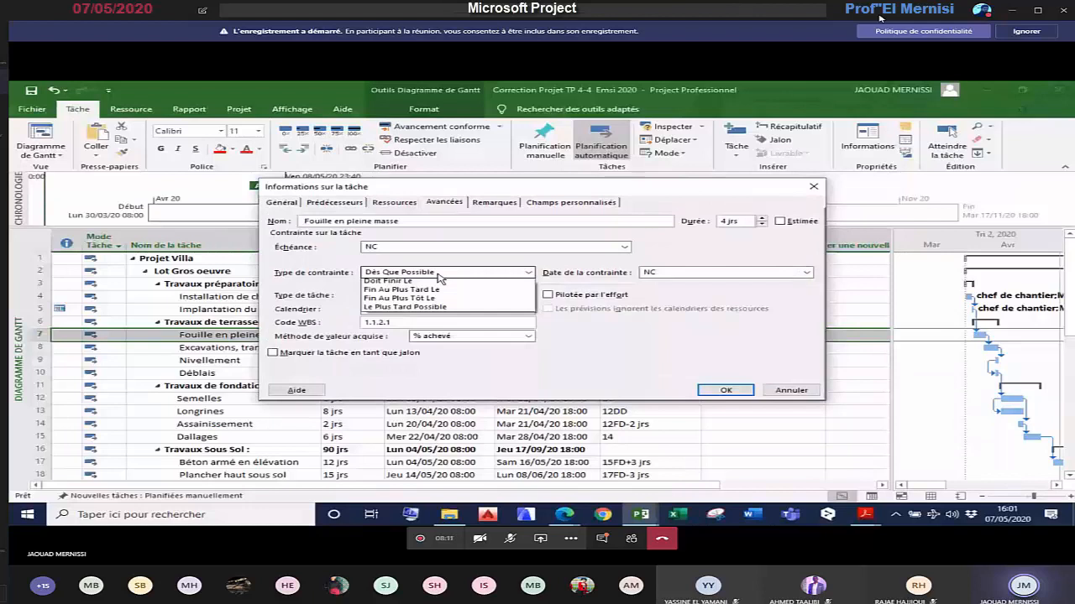
{"action": "left_click", "coordinate": [585, 322]}
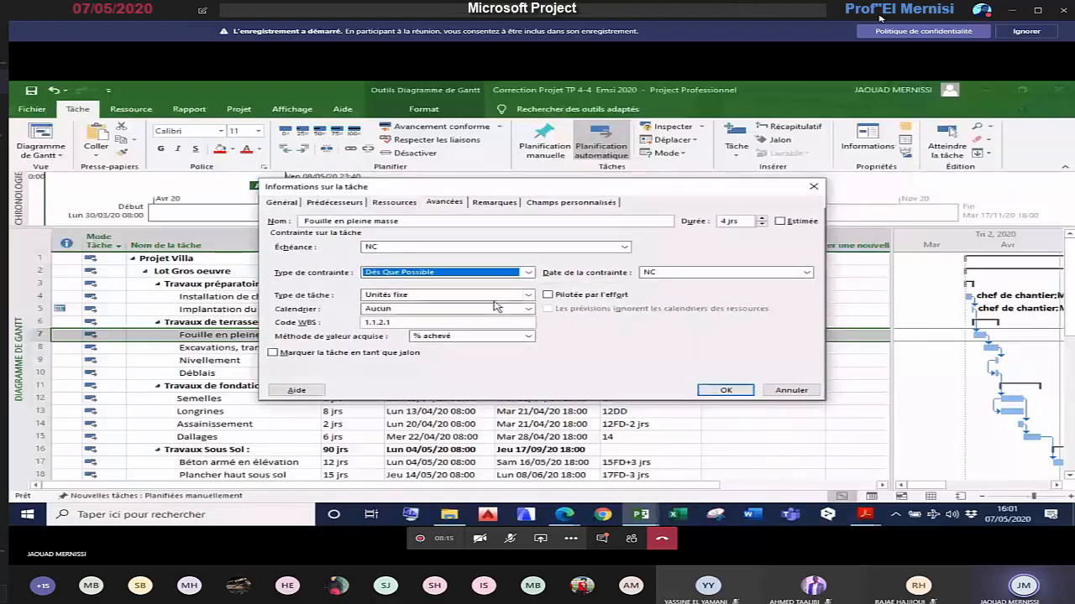
{"action": "left_click", "coordinate": [790, 390]}
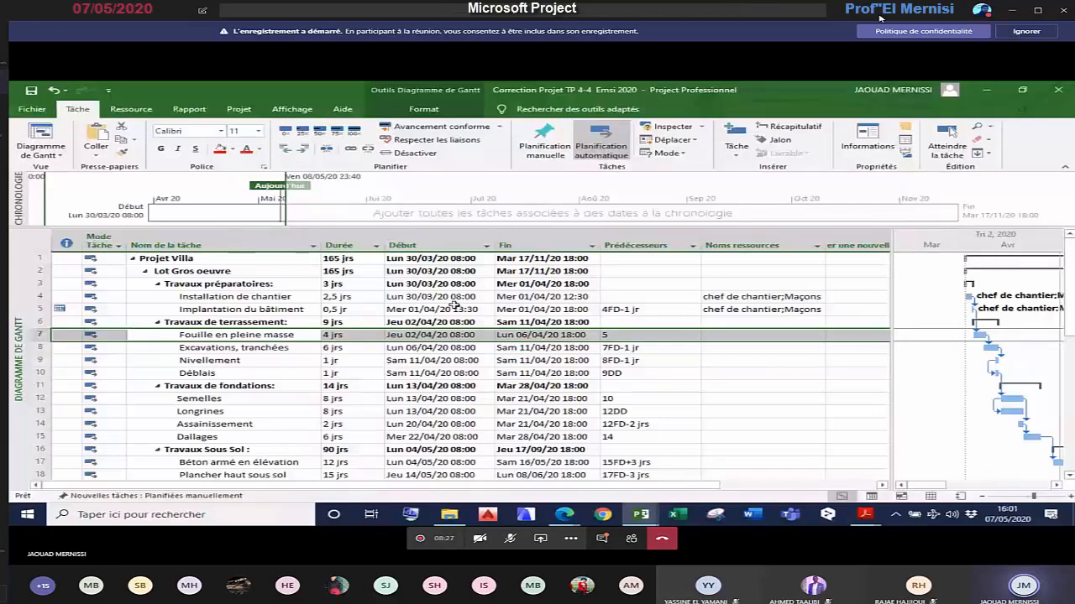
Step: Switch to the Projet TP 4-4 Emsi 2020 project and clear the predecessors of Implantation du bâtiment, Excavations, tranchées, Déblais and Longrines
{"action": "mouse_move", "coordinate": [641, 516]}
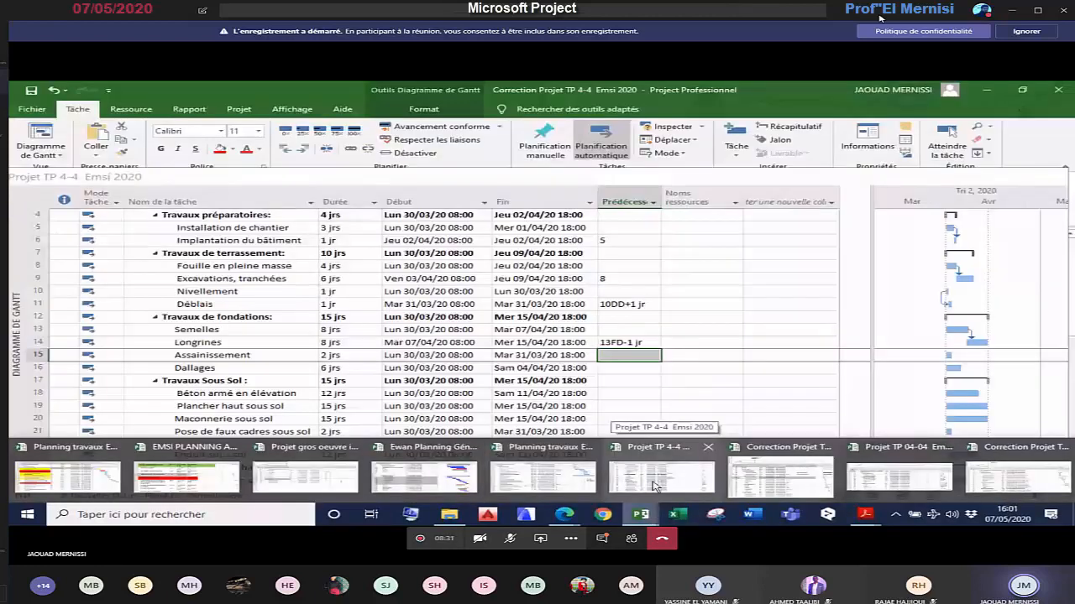
{"action": "left_click", "coordinate": [654, 485]}
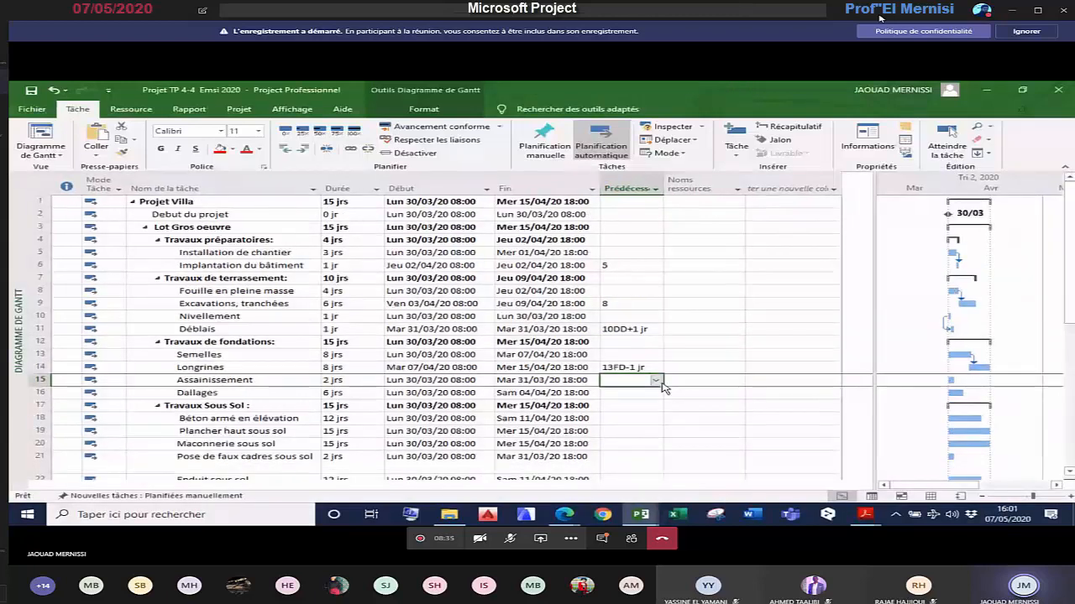
{"action": "left_click", "coordinate": [616, 267]}
{"action": "key", "text": "BackSpace"}
{"action": "left_click", "coordinate": [629, 307]}
{"action": "key", "text": "BackSpace"}
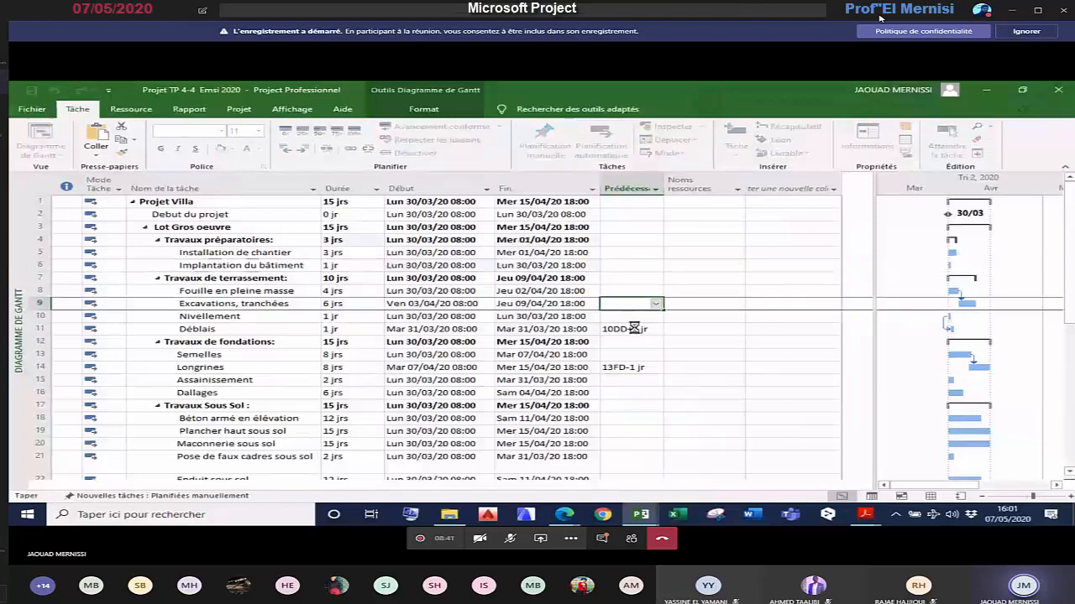
{"action": "left_click", "coordinate": [633, 328]}
{"action": "key", "text": "BackSpace"}
{"action": "left_click", "coordinate": [625, 367]}
{"action": "key", "text": "BackSpace"}
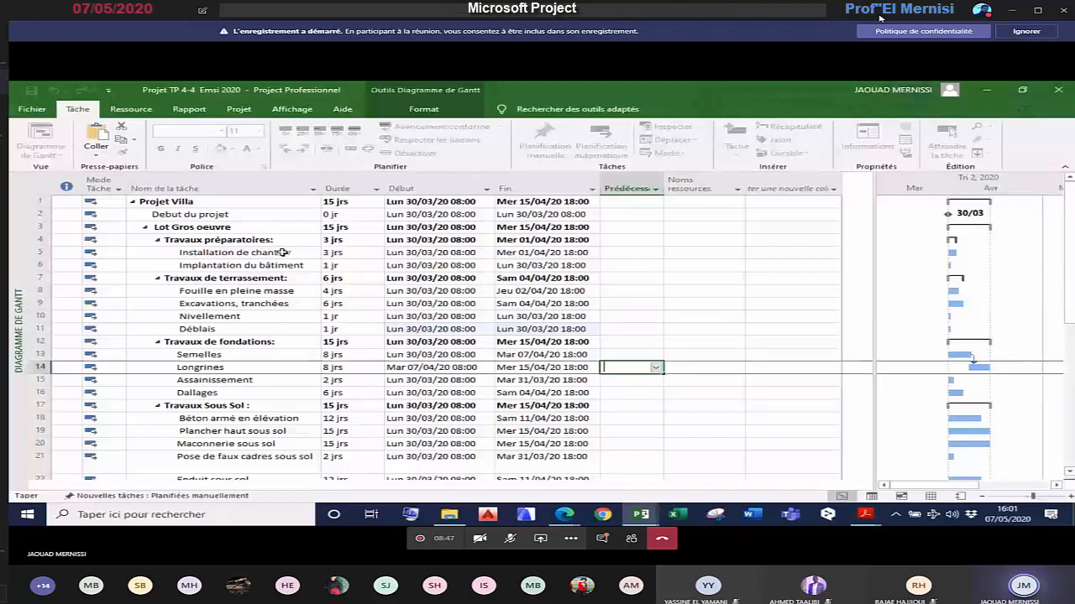
{"action": "left_click", "coordinate": [618, 263]}
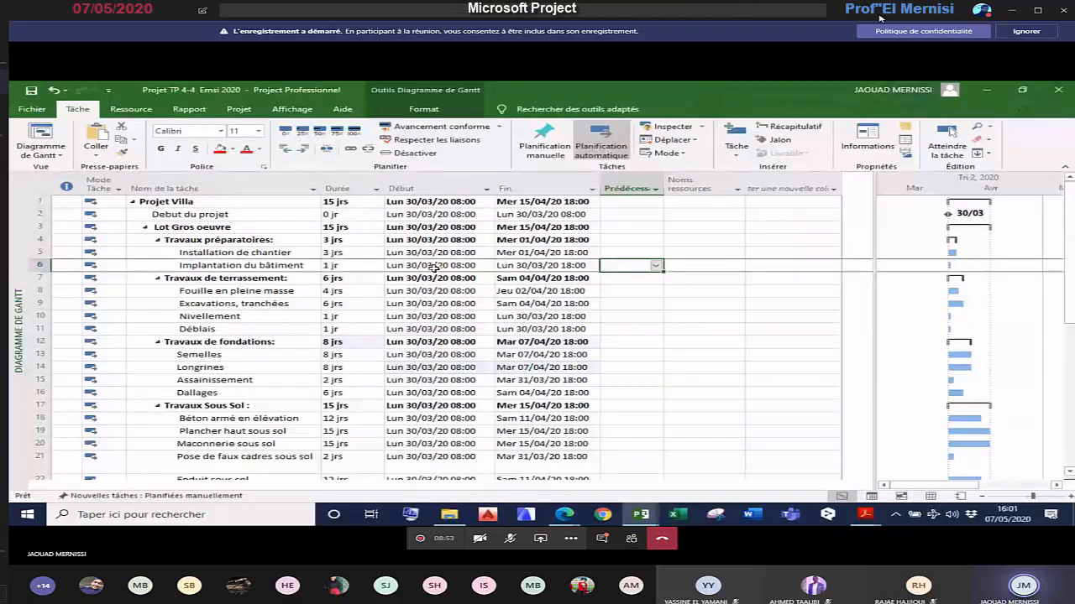
Step: Try a start date of 01/04/20 for Implantation du bâtiment, inspect its constraint indicator and undo the date change
{"action": "left_click", "coordinate": [433, 265]}
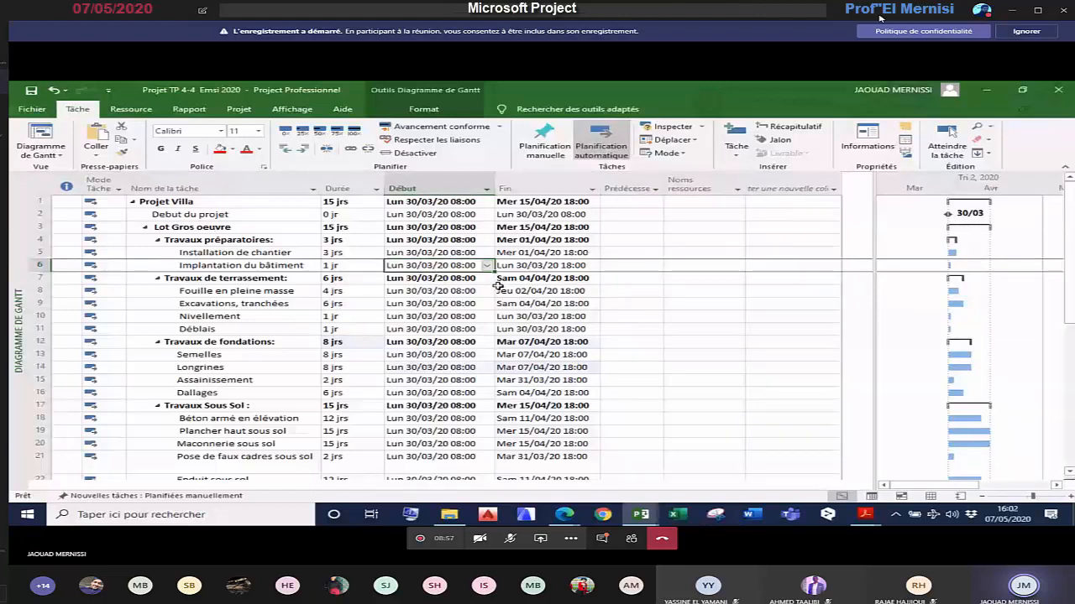
{"action": "left_click", "coordinate": [486, 265]}
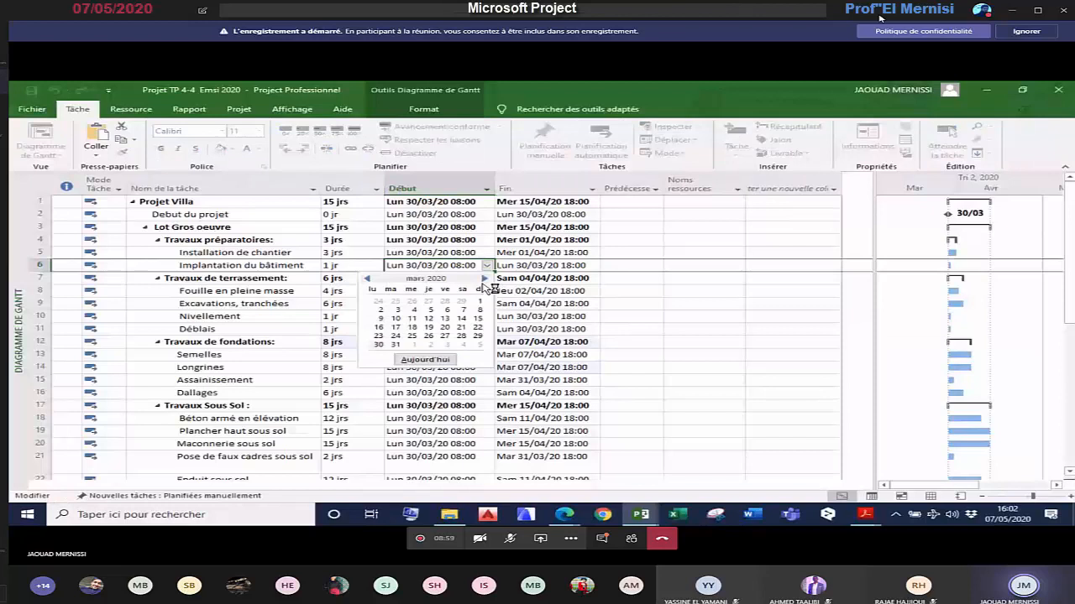
{"action": "left_click", "coordinate": [413, 345]}
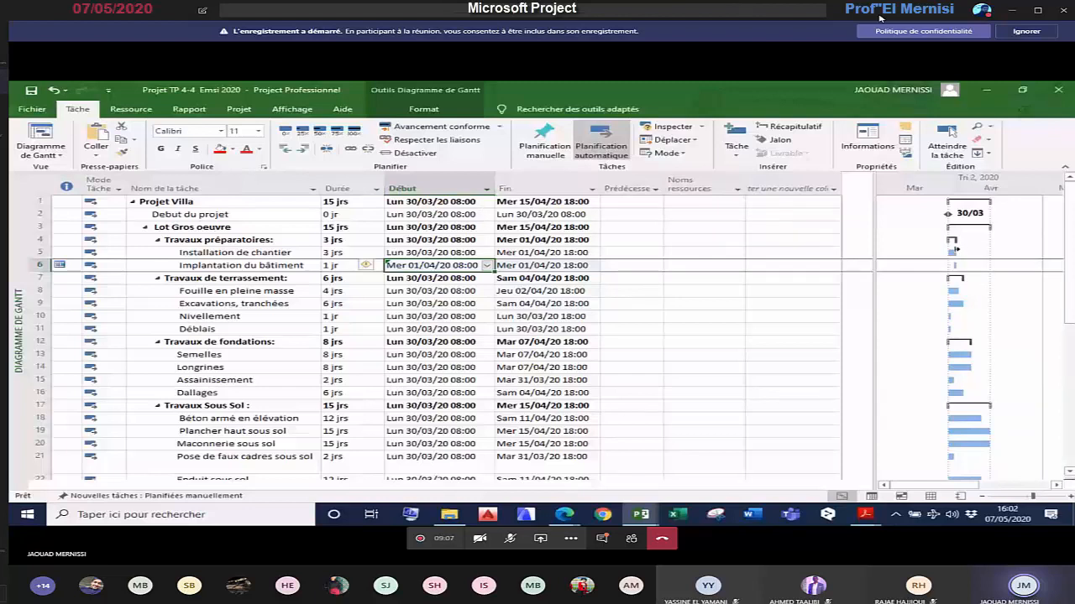
{"action": "mouse_move", "coordinate": [60, 267]}
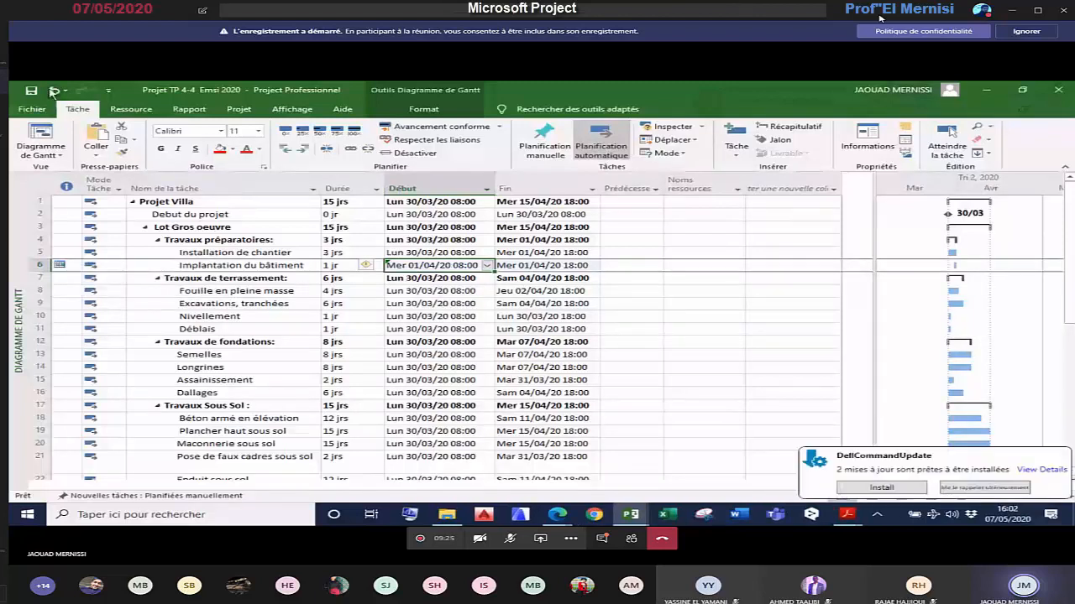
{"action": "left_click", "coordinate": [54, 91]}
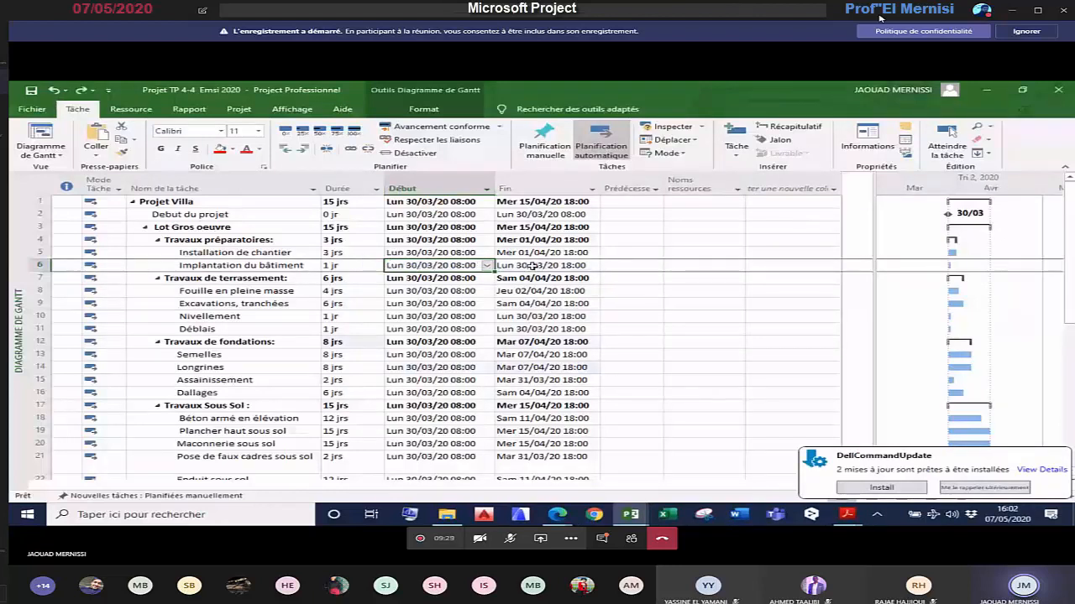
Step: Set the finish date of Implantation du bâtiment to 01/04/20, inspect its constraint indicator and dismiss the update notification
{"action": "left_click", "coordinate": [532, 266]}
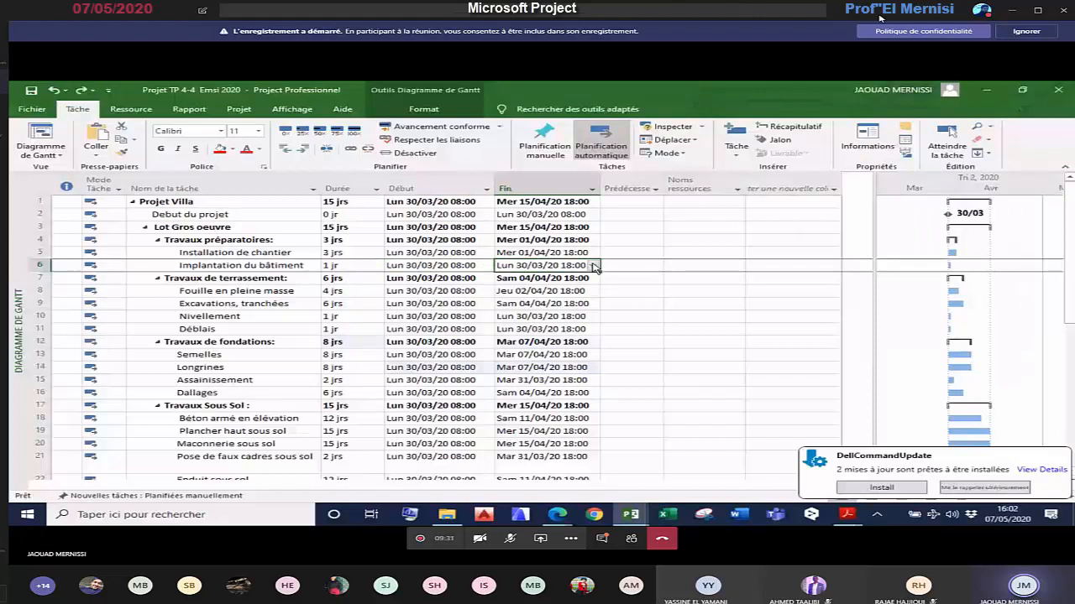
{"action": "left_click", "coordinate": [593, 266]}
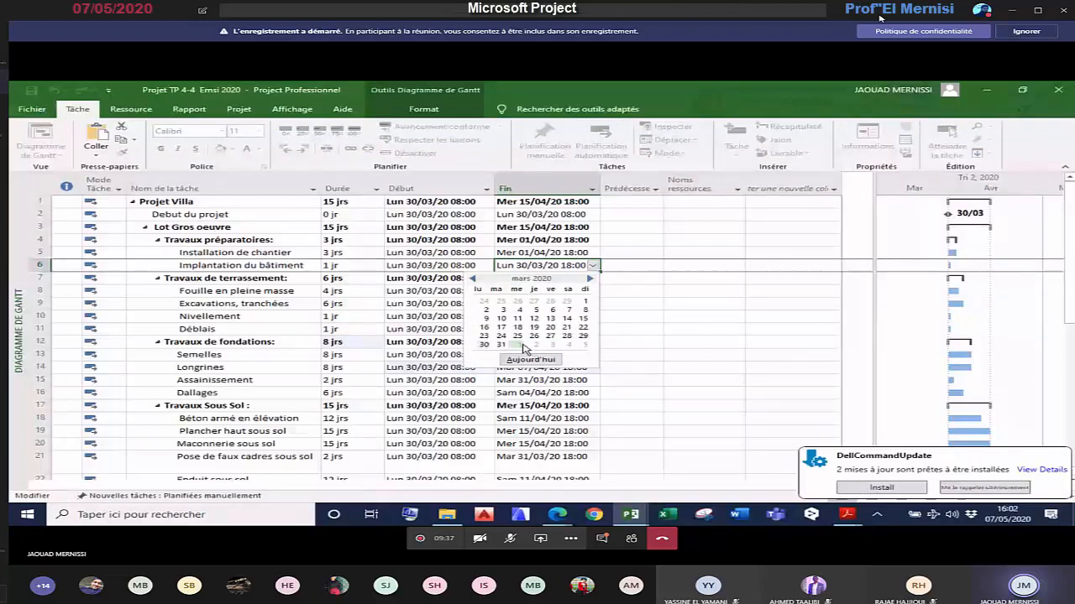
{"action": "left_click", "coordinate": [523, 345]}
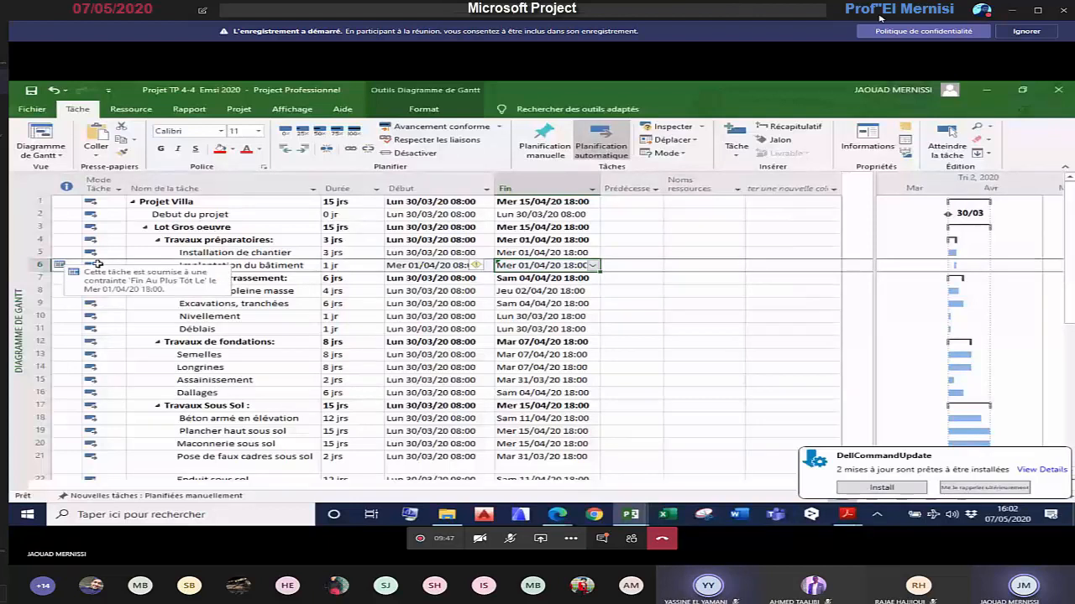
{"action": "left_click", "coordinate": [984, 488]}
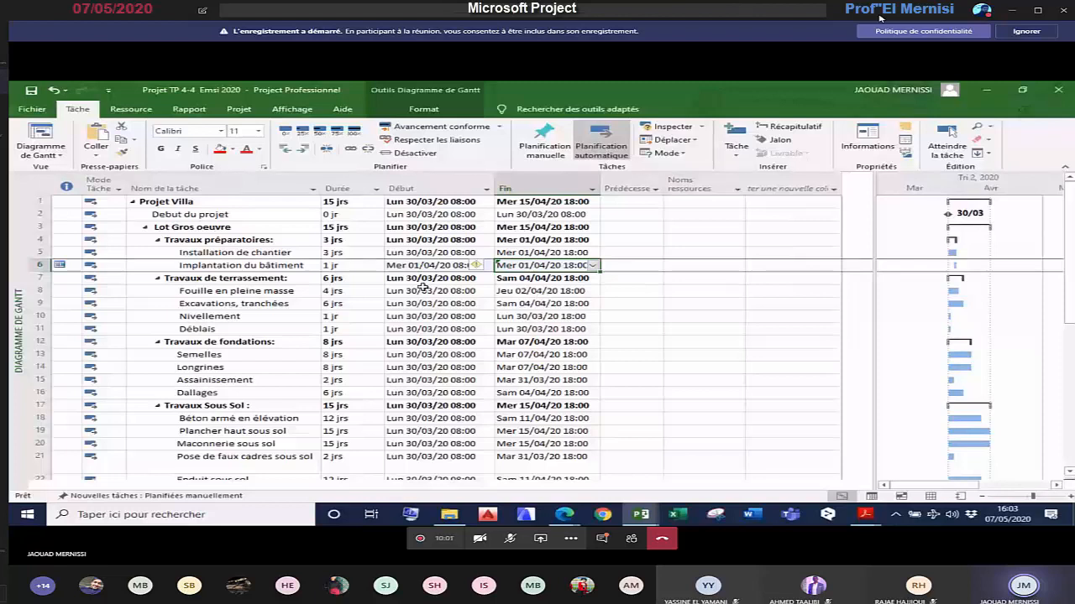
{"action": "key", "text": "Down"}
{"action": "key", "text": "Down"}
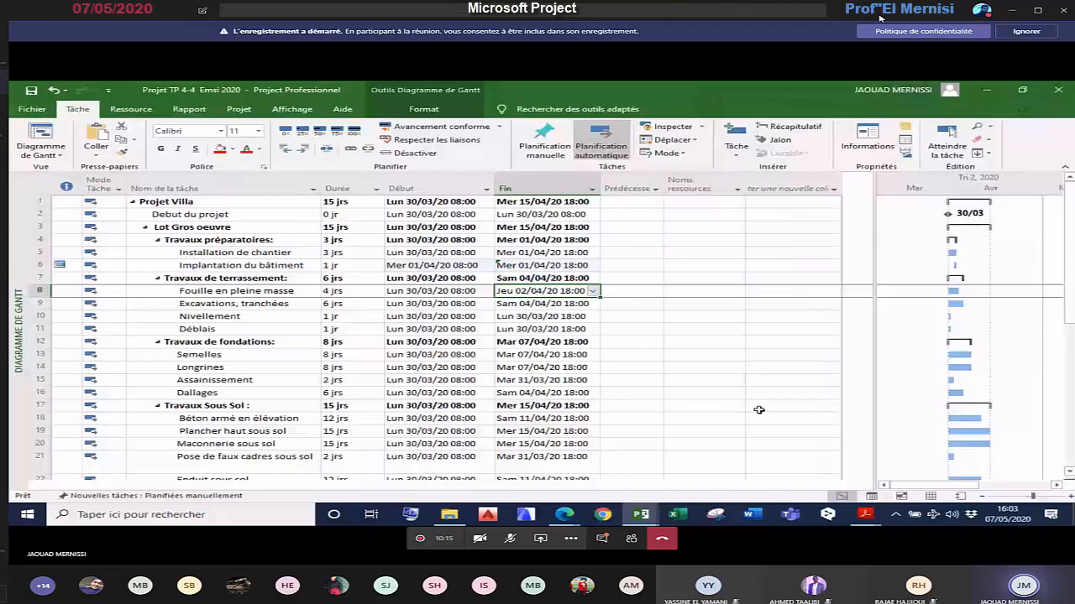
Step: Give Debut du projet a Doit Commencer Le constraint dated 30/03/20 and check its constraint indicator
{"action": "left_click", "coordinate": [199, 215]}
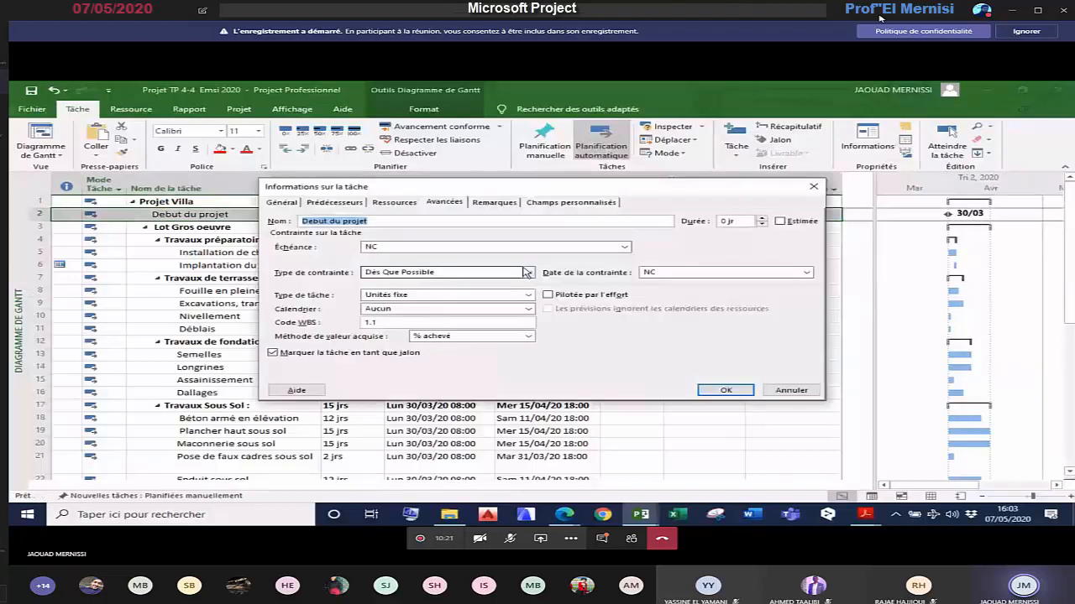
{"action": "left_click", "coordinate": [527, 272]}
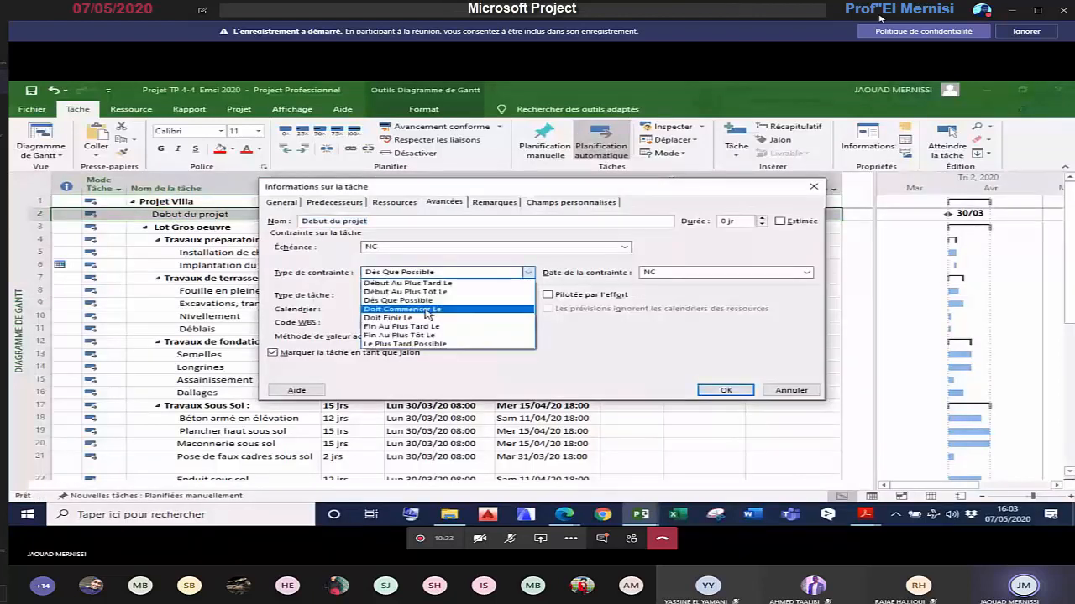
{"action": "left_click", "coordinate": [425, 310]}
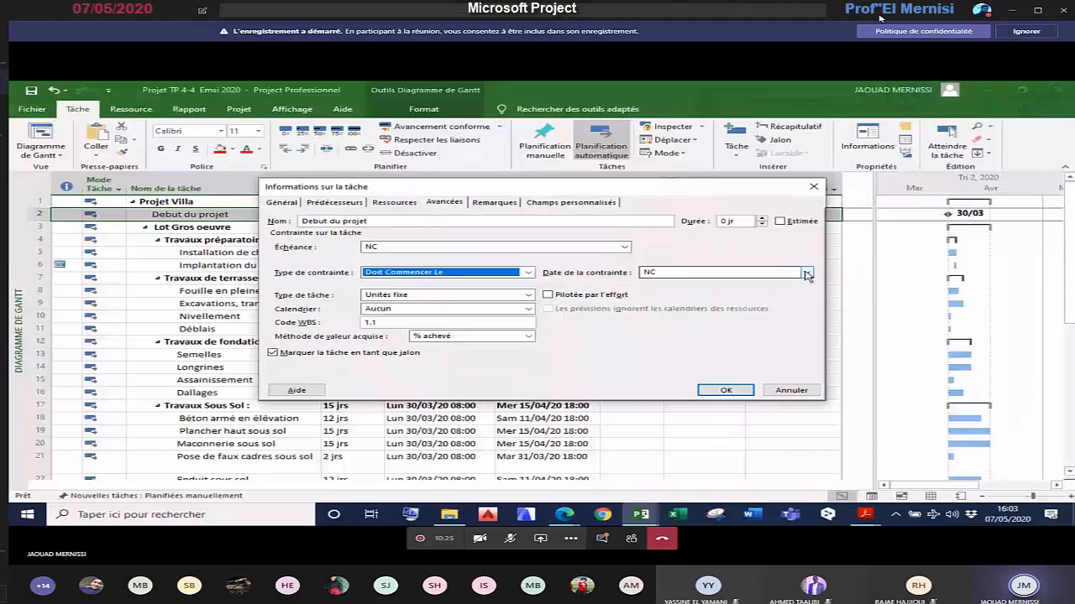
{"action": "left_click", "coordinate": [806, 273]}
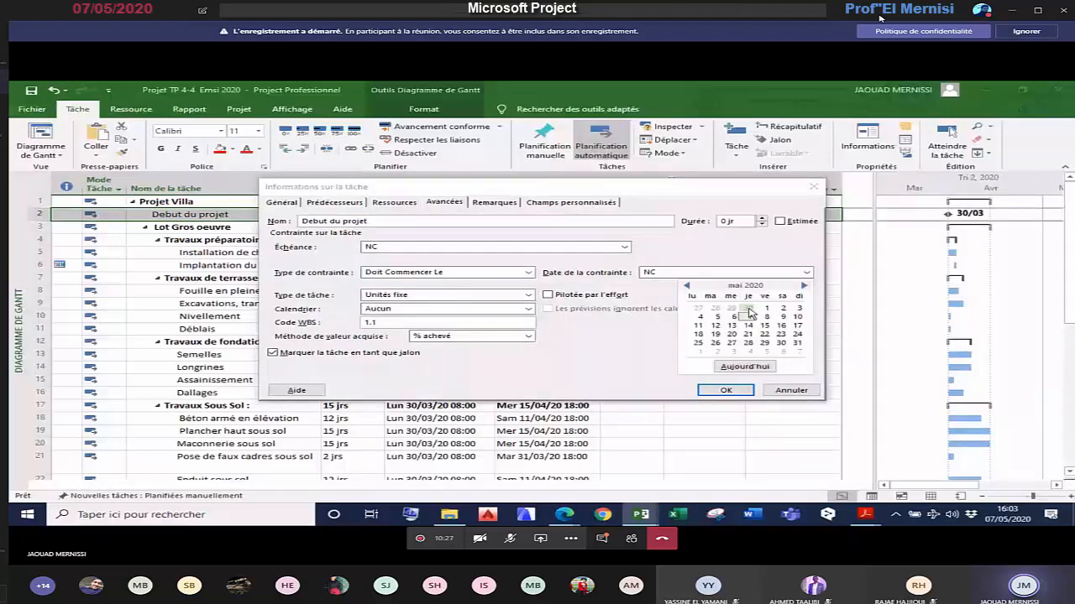
{"action": "left_click", "coordinate": [686, 286]}
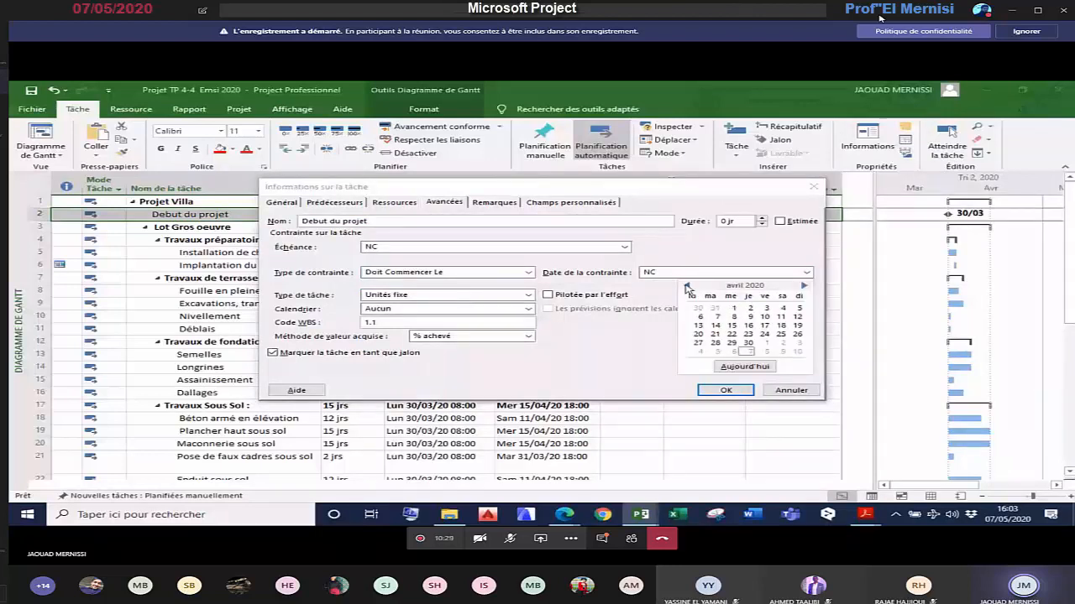
{"action": "left_click", "coordinate": [687, 286]}
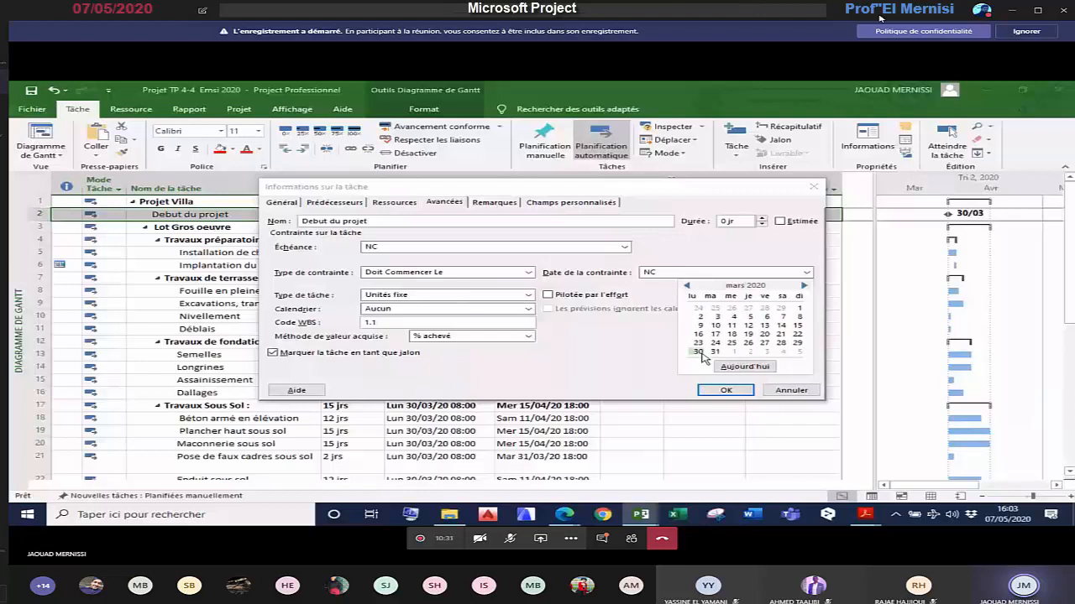
{"action": "left_click", "coordinate": [700, 351]}
{"action": "left_click", "coordinate": [726, 391]}
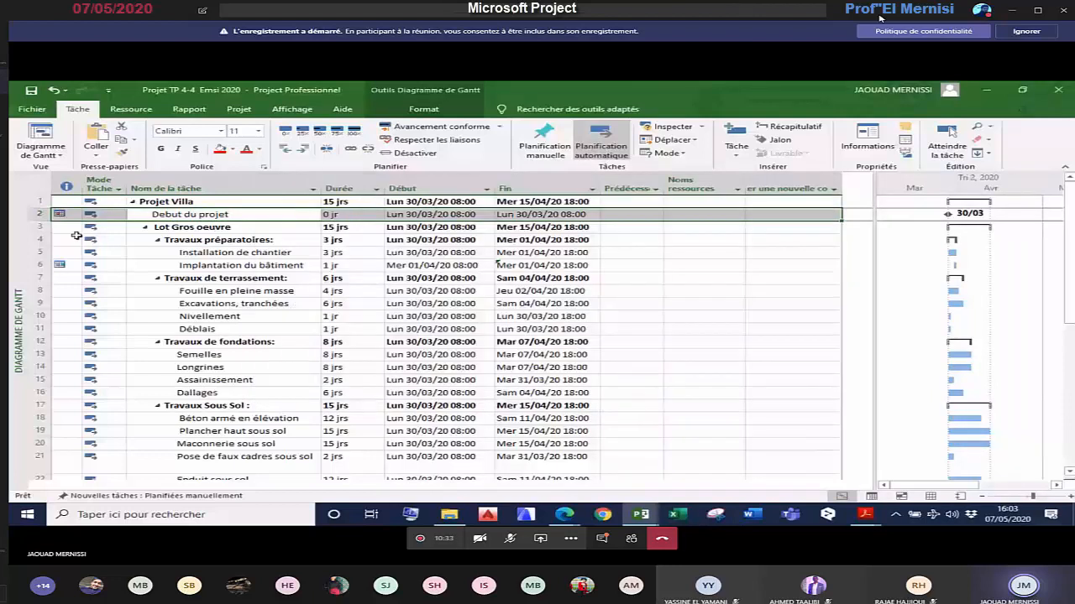
{"action": "left_click", "coordinate": [71, 229]}
{"action": "mouse_move", "coordinate": [59, 217]}
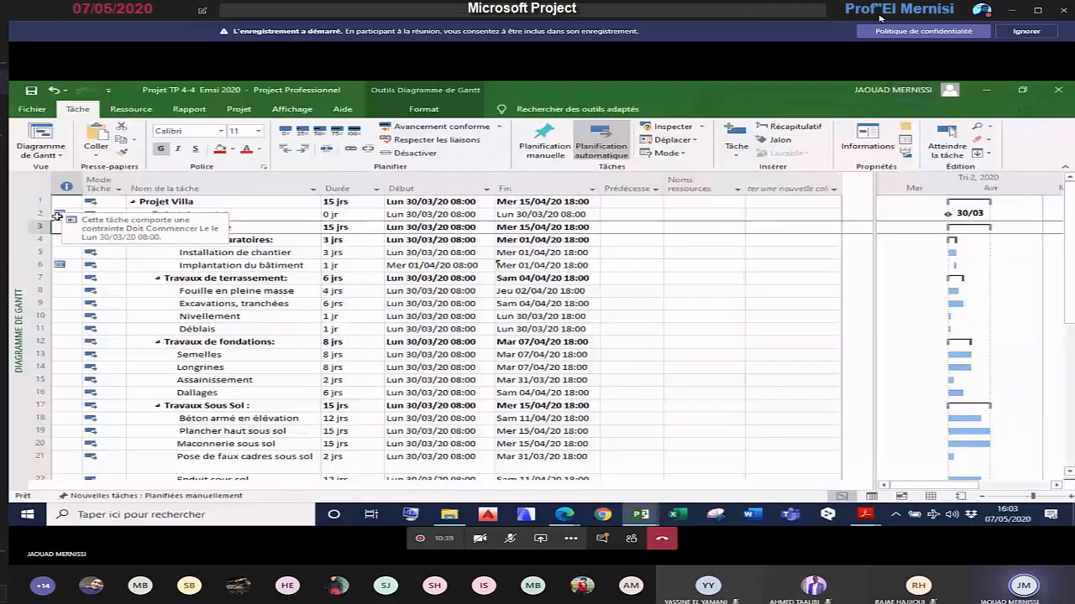
Step: Try the Doit Finir Le constraint type on fin des gros oeuvre and cancel without applying it
{"action": "scroll", "coordinate": [199, 305], "scroll_direction": "down", "scroll_amount": 10}
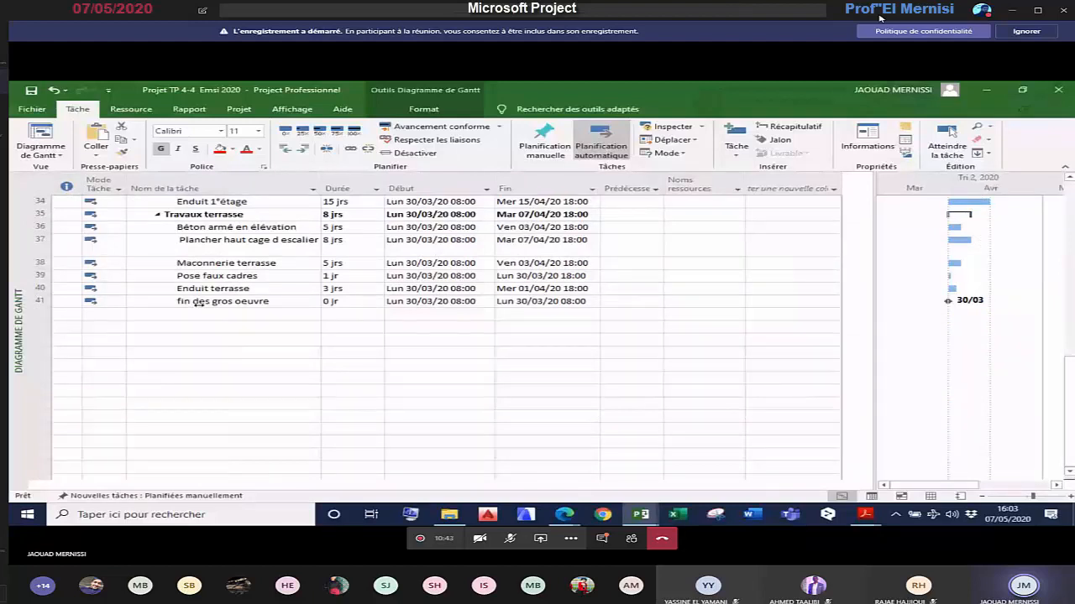
{"action": "double_click", "coordinate": [202, 303]}
{"action": "left_click", "coordinate": [428, 272]}
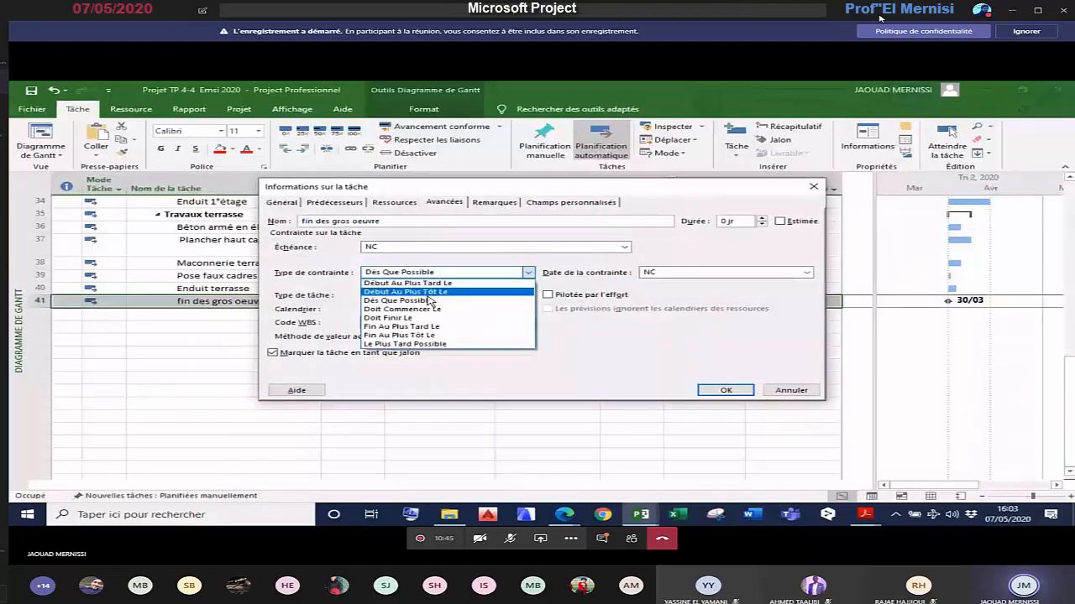
{"action": "left_click", "coordinate": [388, 317]}
{"action": "mouse_move", "coordinate": [630, 192]}
{"action": "left_mouse_down"}
{"action": "mouse_move", "coordinate": [605, 316]}
{"action": "mouse_move", "coordinate": [634, 184]}
{"action": "left_mouse_up"}
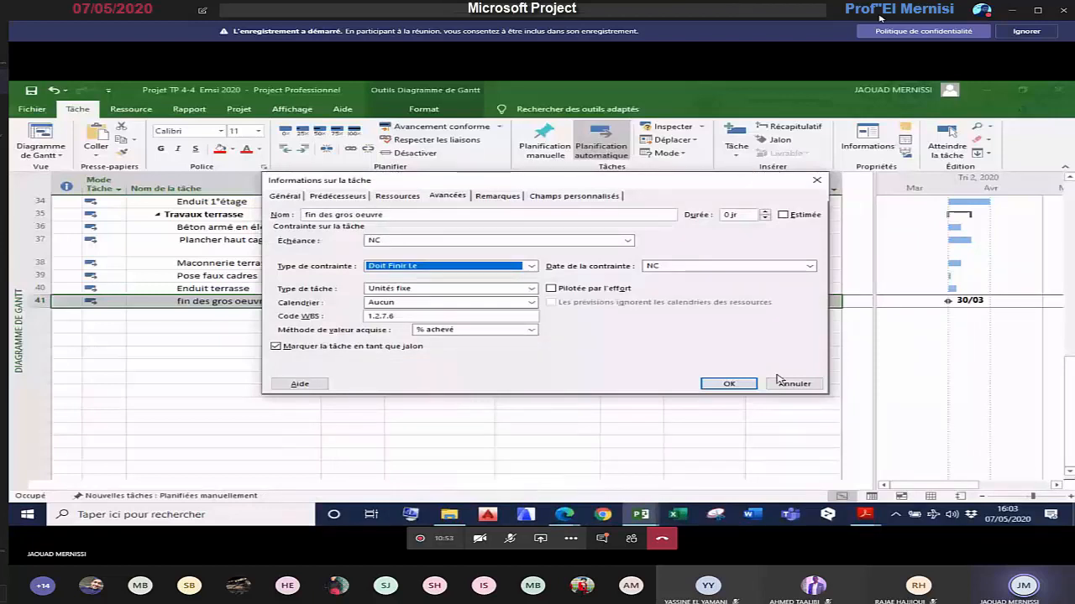
{"action": "left_click", "coordinate": [780, 382]}
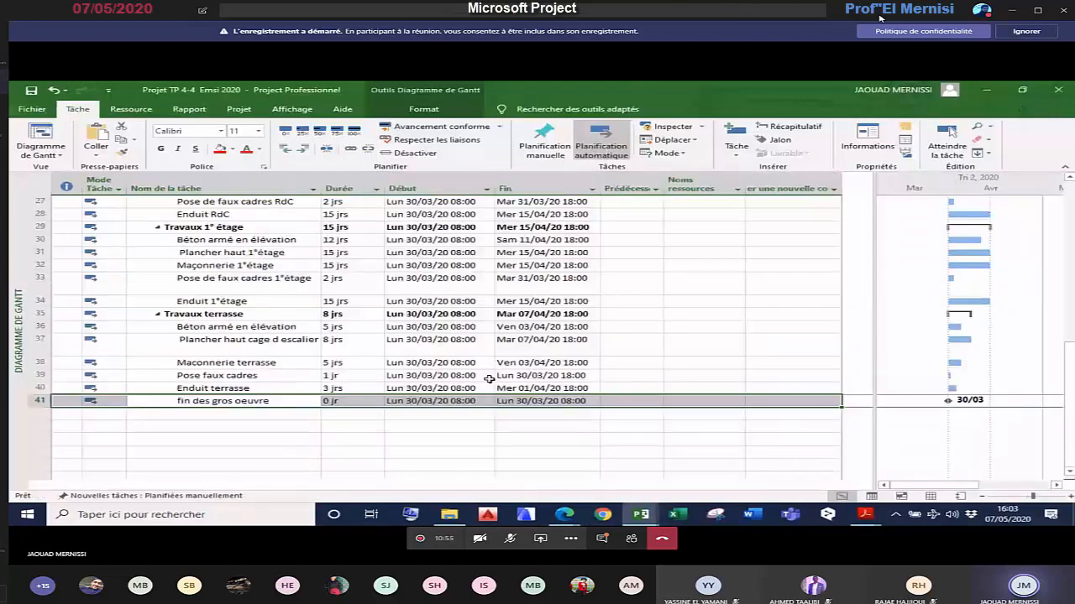
{"action": "scroll", "coordinate": [489, 380], "scroll_direction": "up", "scroll_amount": 9}
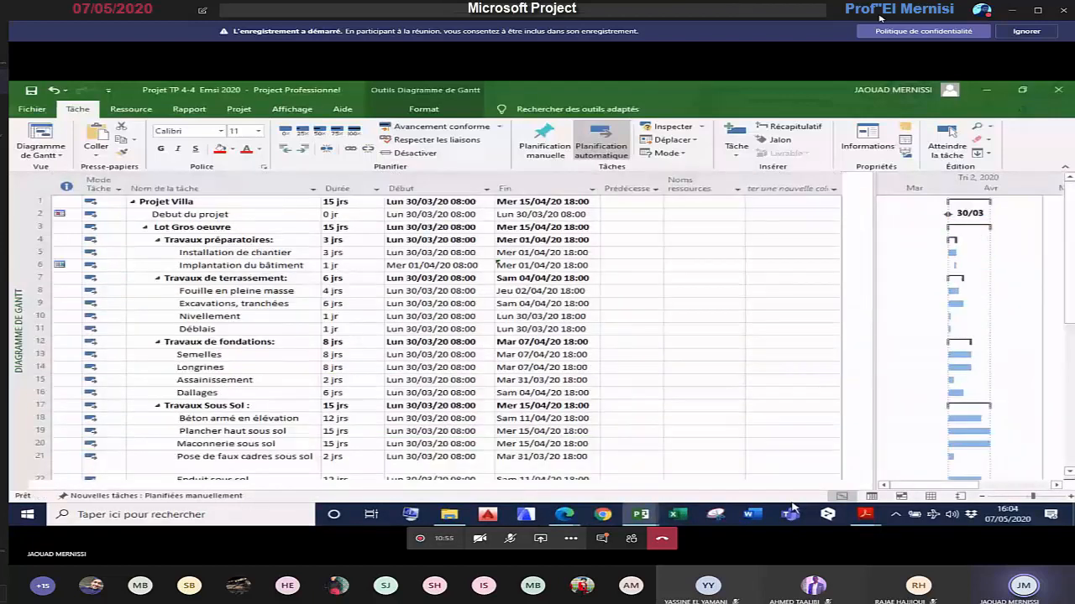
Step: Switch to Retroaction 2 mai 2020.pdf in Adobe Acrobat Reader and review how to unlink tasks and modify link types
{"action": "left_click", "coordinate": [865, 515]}
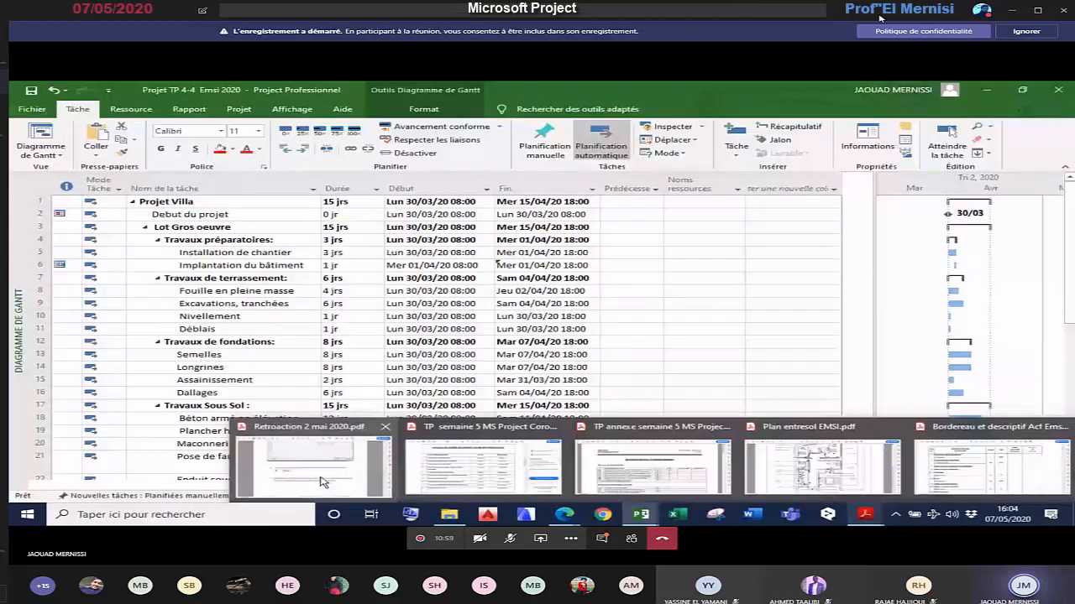
{"action": "left_click", "coordinate": [323, 480]}
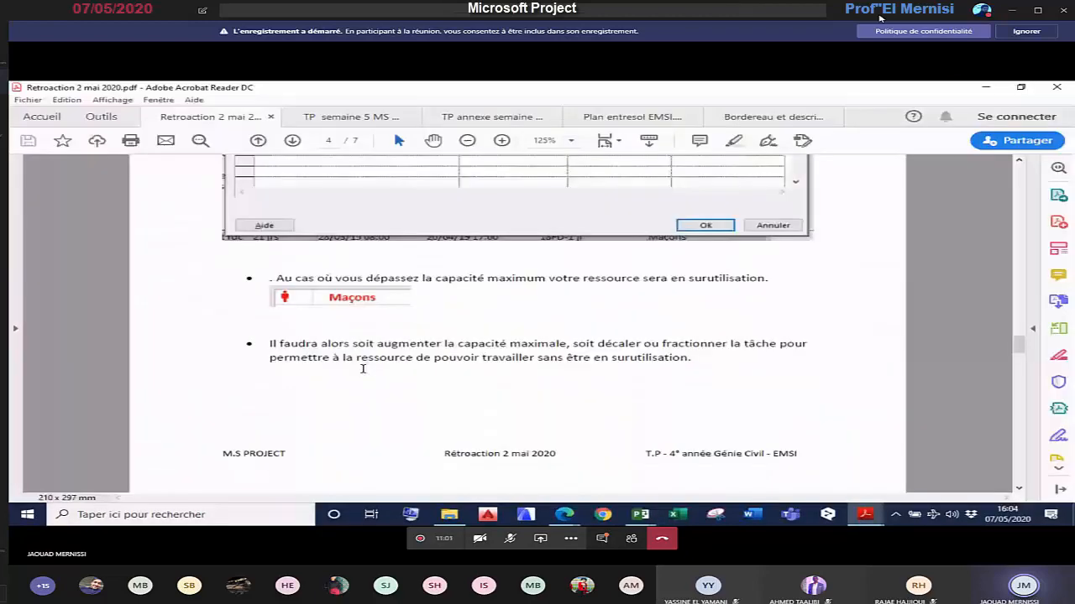
{"action": "scroll", "coordinate": [363, 368], "scroll_direction": "down", "scroll_amount": 5}
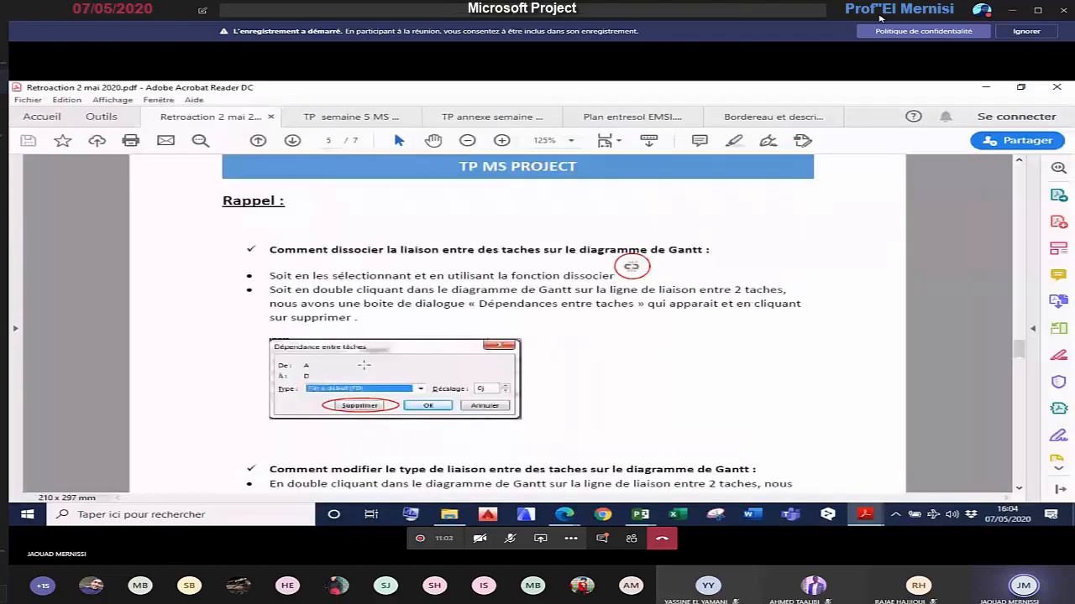
{"action": "scroll", "coordinate": [365, 366], "scroll_direction": "down", "scroll_amount": 2}
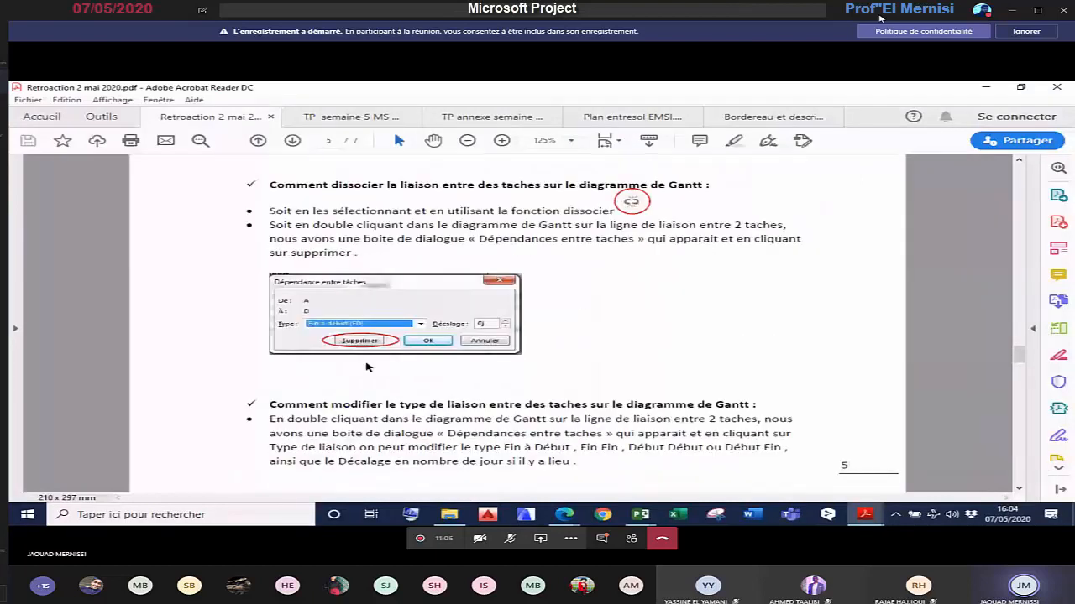
{"action": "scroll", "coordinate": [366, 366], "scroll_direction": "up", "scroll_amount": 1}
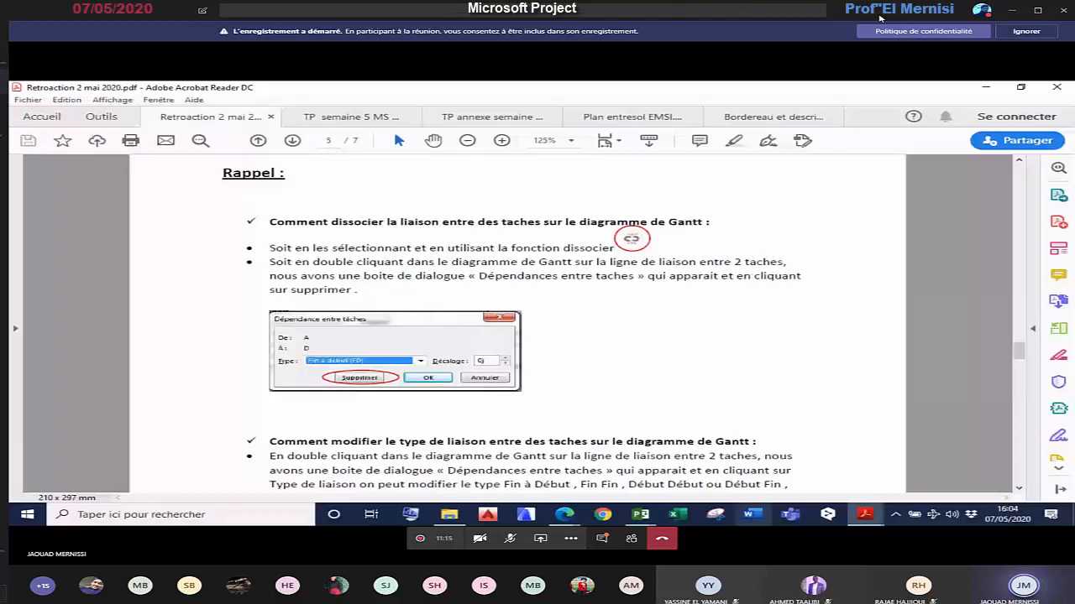
Step: Switch to the Correction Projet TP 4-4 project in Microsoft Project and review the task predecessors, link types and lags
{"action": "mouse_move", "coordinate": [642, 517]}
{"action": "left_click", "coordinate": [794, 474]}
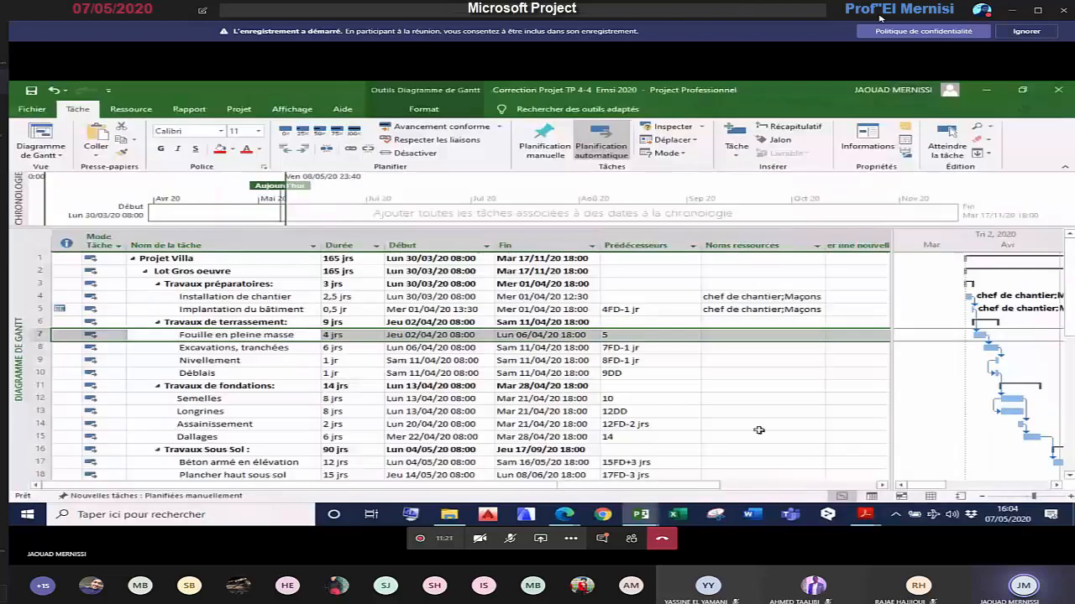
{"action": "scroll", "coordinate": [755, 427], "scroll_direction": "down", "scroll_amount": 2}
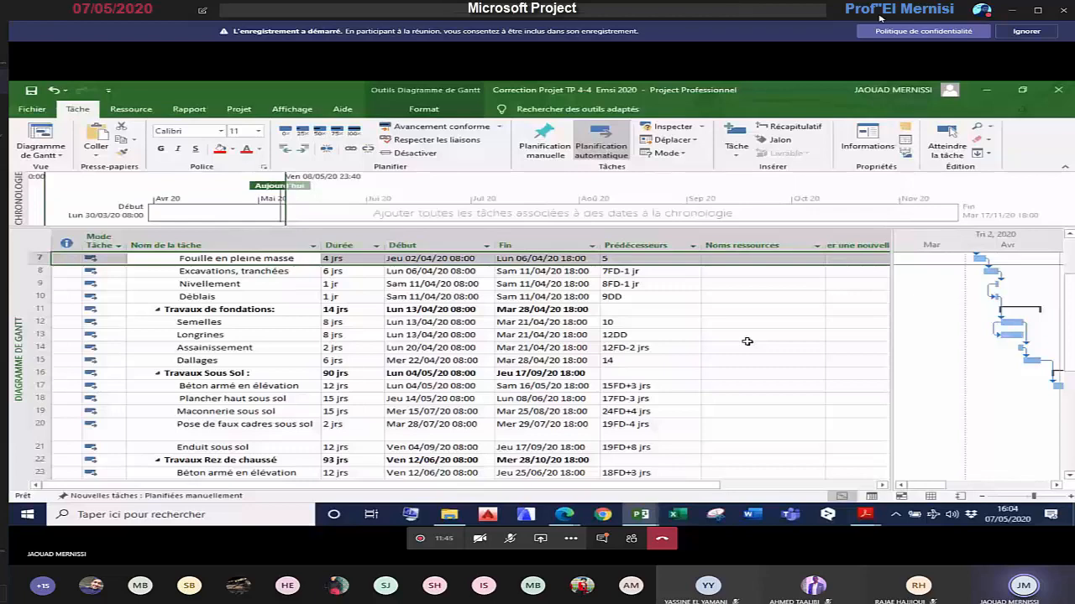
{"action": "scroll", "coordinate": [765, 451], "scroll_direction": "up", "scroll_amount": 1}
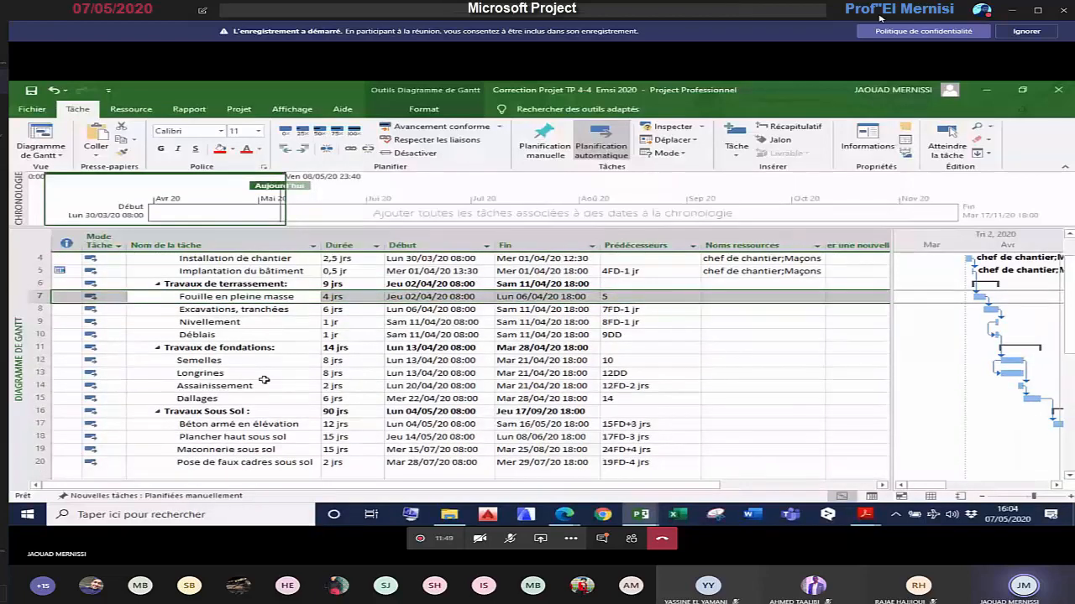
Step: Inspect the advanced task information of Semelles, including its task type and Pilotée par l'effort setting
{"action": "left_click", "coordinate": [229, 362]}
{"action": "double_click", "coordinate": [228, 362]}
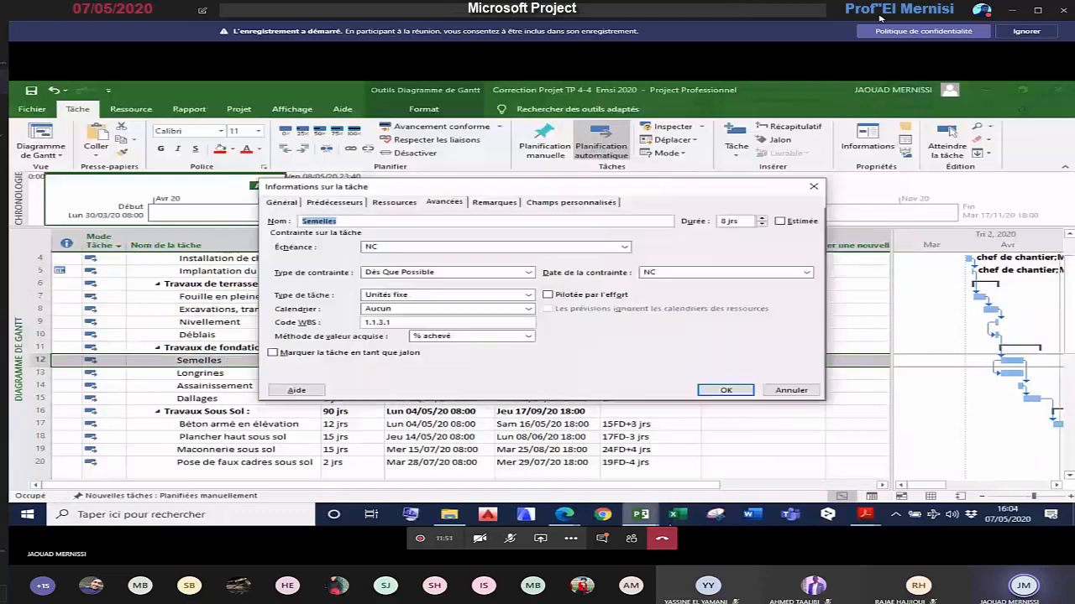
{"action": "left_click", "coordinate": [791, 390]}
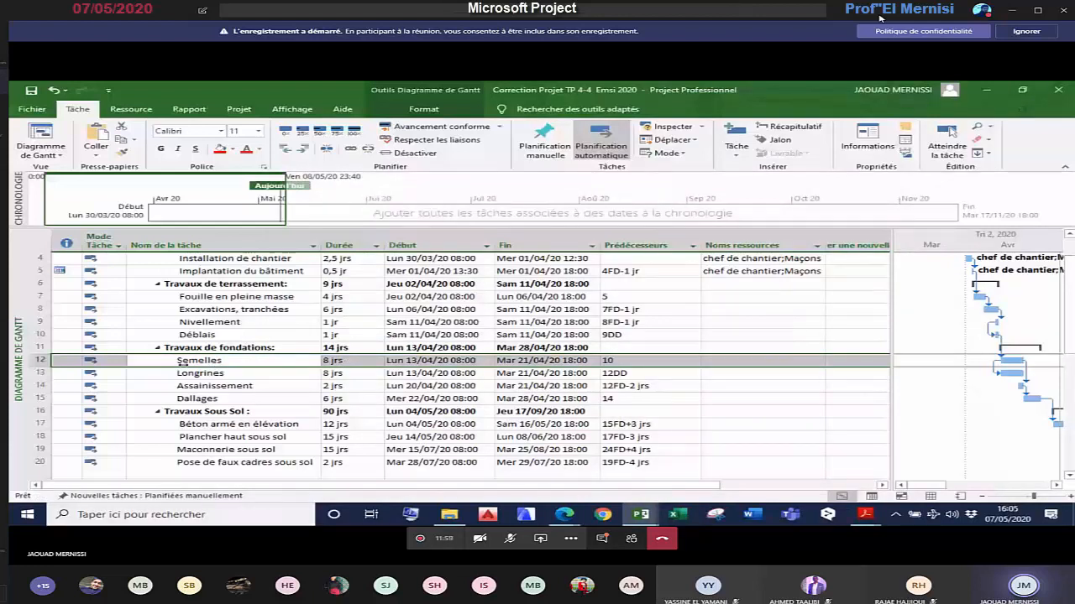
{"action": "left_click", "coordinate": [190, 360]}
{"action": "key", "text": "Down"}
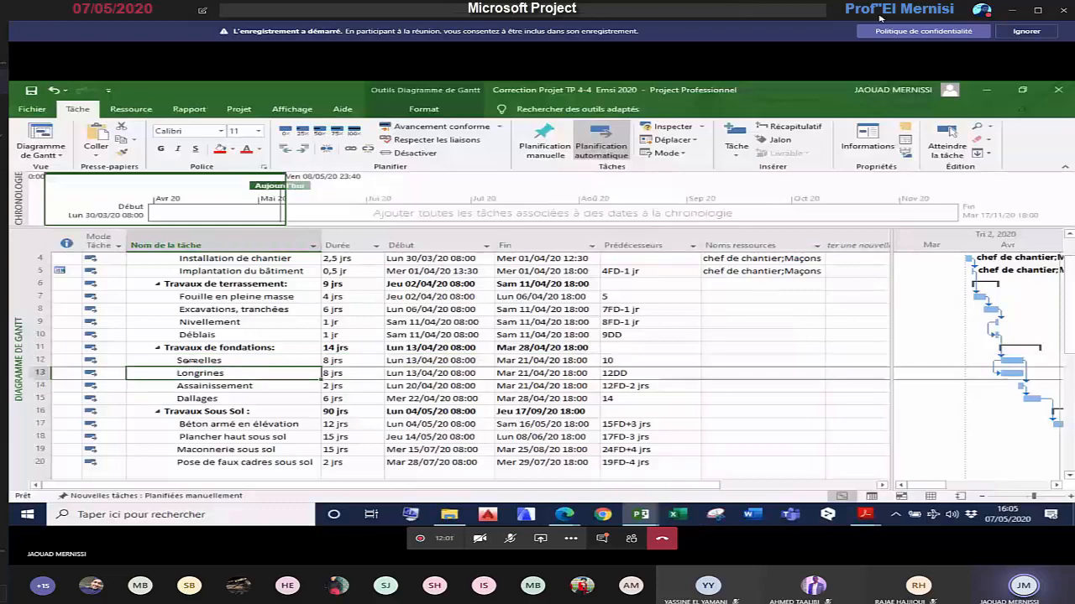
{"action": "double_click", "coordinate": [193, 360]}
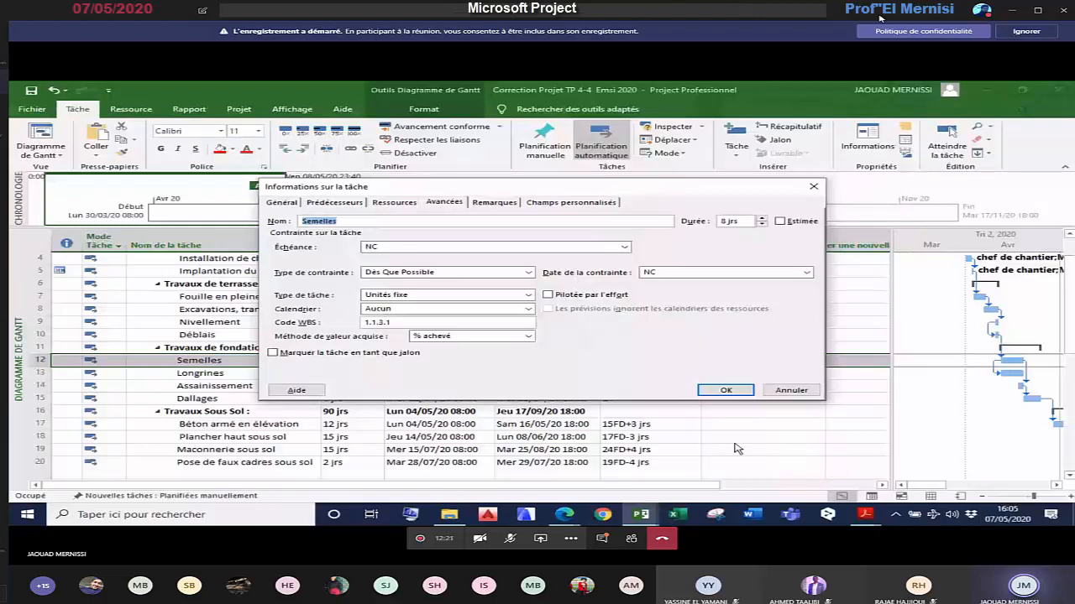
{"action": "left_click", "coordinate": [724, 390]}
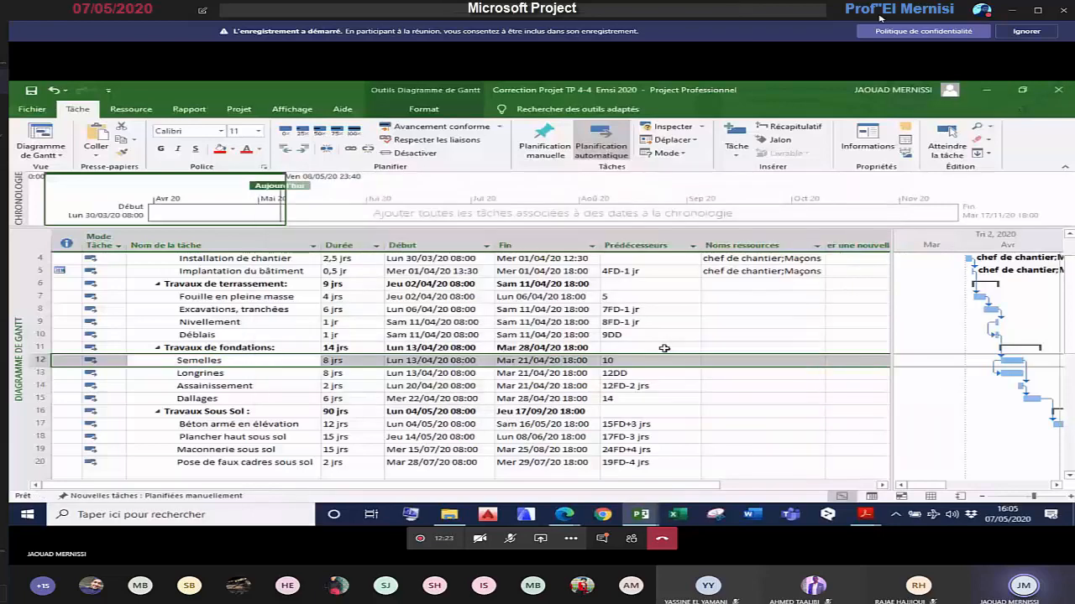
Step: Assign the first listed resource to Semelles and turn on the task's Pilotée par l'effort option
{"action": "left_click", "coordinate": [794, 362]}
{"action": "left_click", "coordinate": [817, 361]}
{"action": "left_click", "coordinate": [810, 372]}
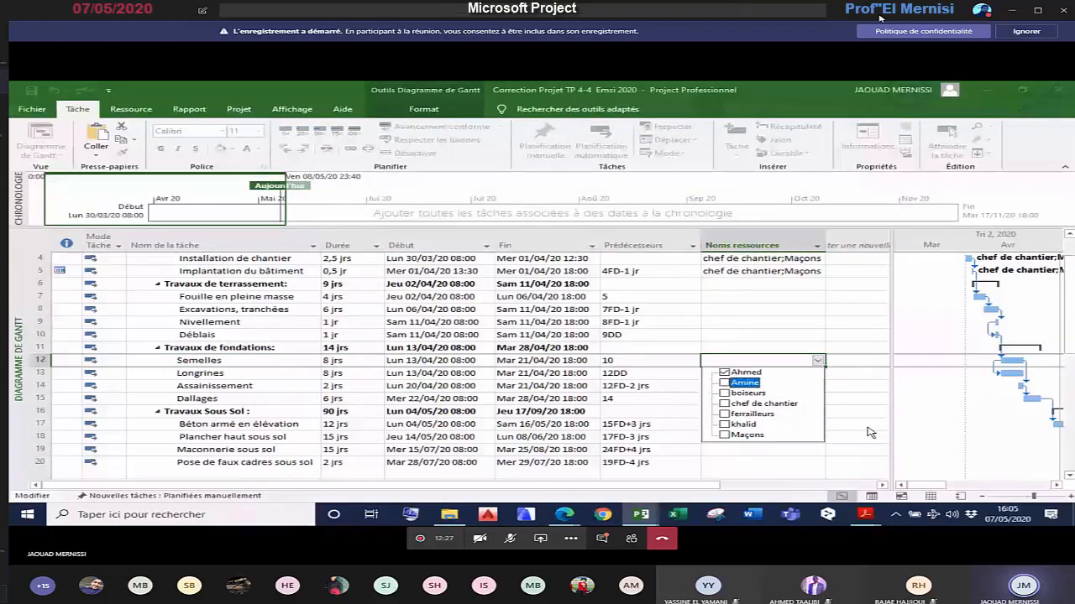
{"action": "left_click", "coordinate": [870, 432]}
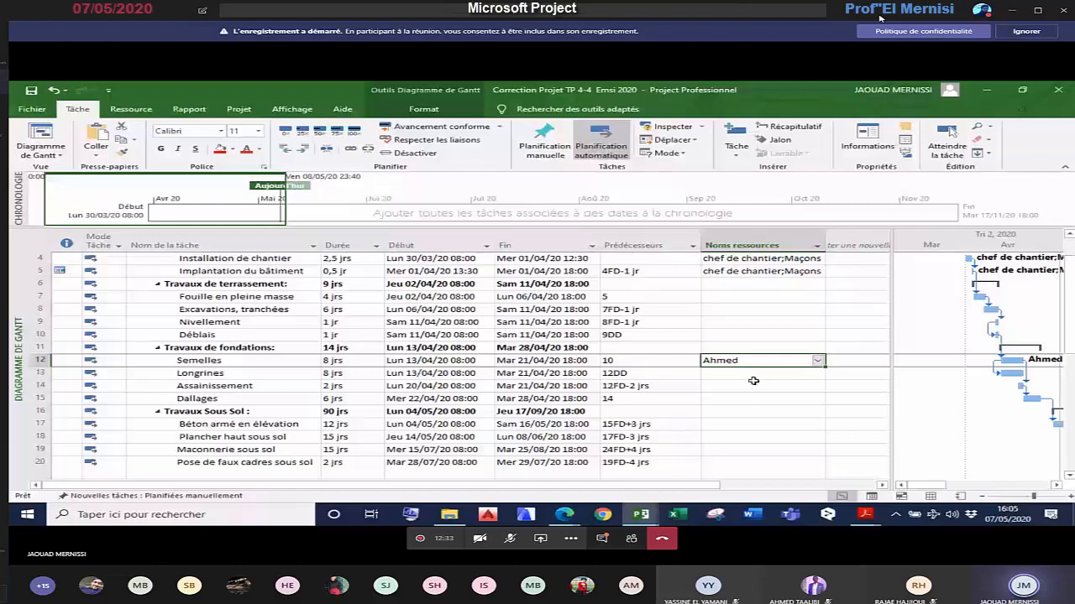
{"action": "double_click", "coordinate": [236, 363]}
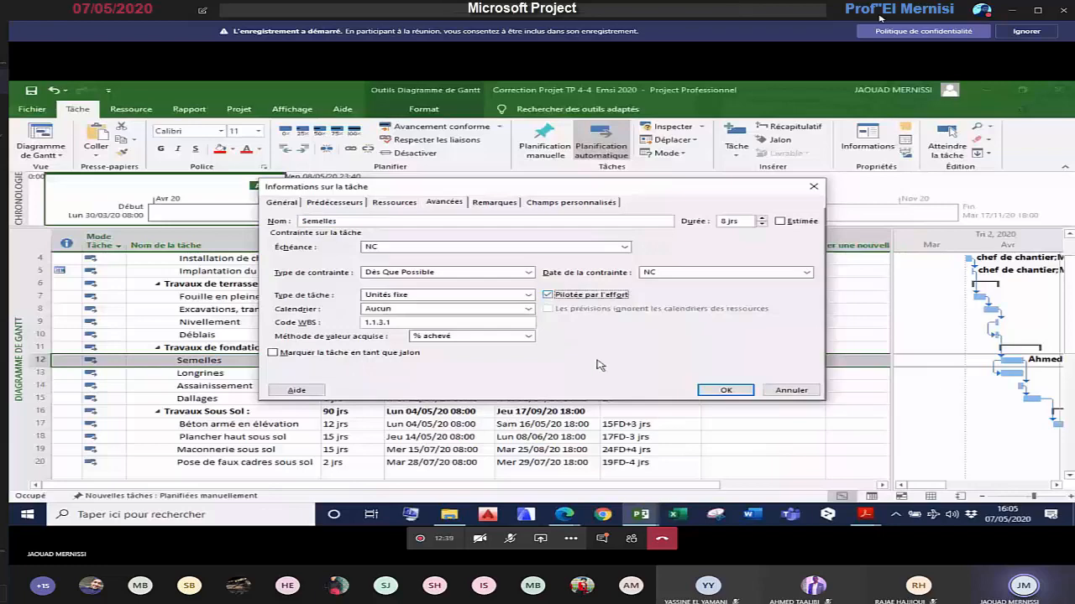
{"action": "left_click", "coordinate": [718, 391]}
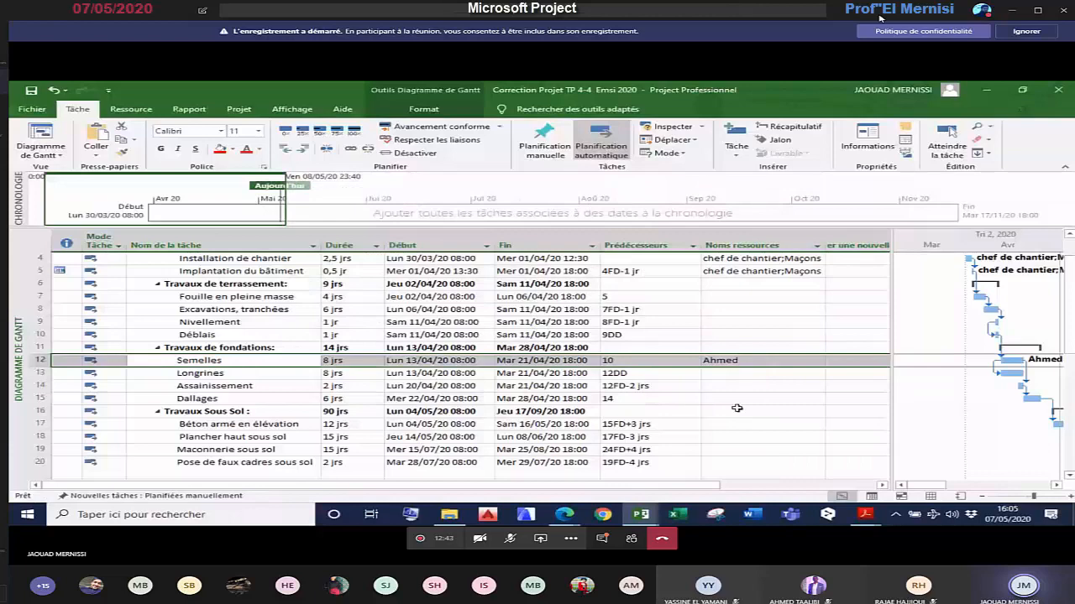
Step: Add the second and sixth listed resources to Semelles, applying each assignment separately
{"action": "left_click", "coordinate": [796, 361]}
{"action": "left_click", "coordinate": [817, 361]}
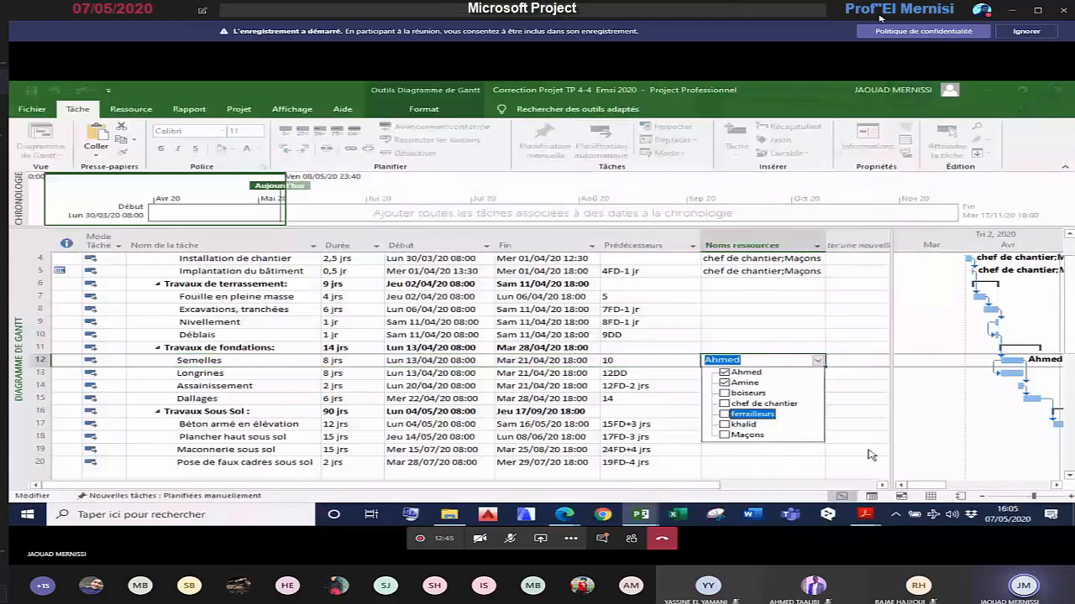
{"action": "left_click", "coordinate": [875, 460]}
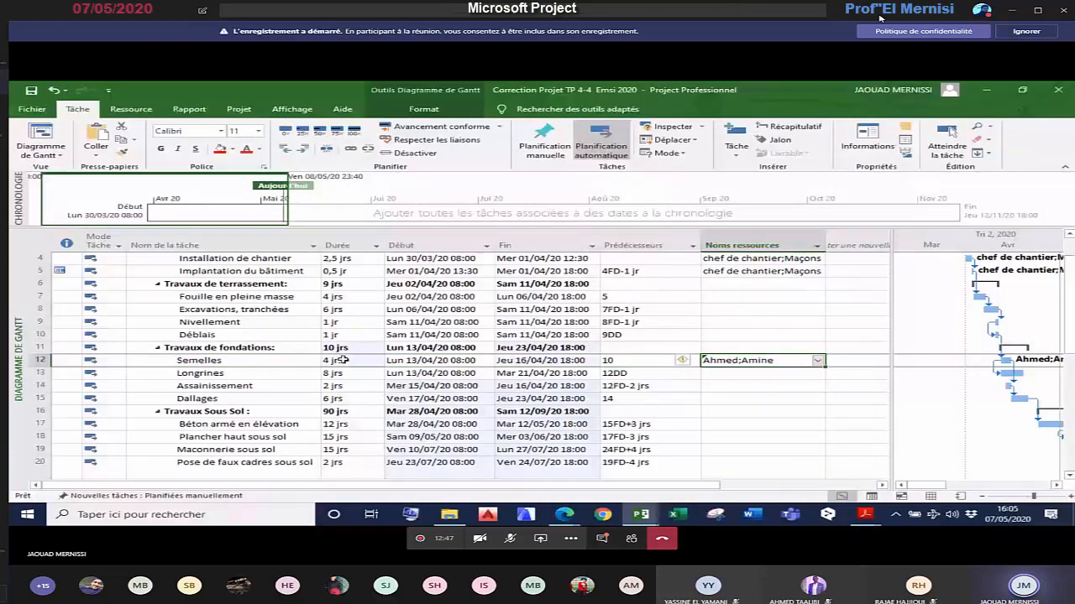
{"action": "left_click", "coordinate": [819, 362]}
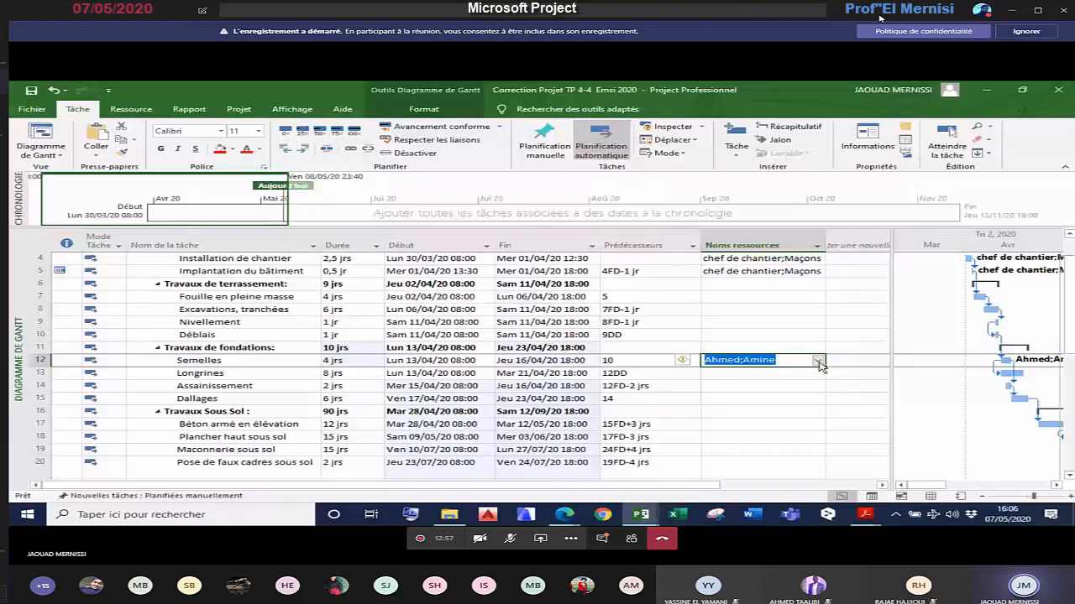
{"action": "left_click", "coordinate": [818, 361]}
{"action": "left_click", "coordinate": [753, 429]}
{"action": "key", "text": "Return"}
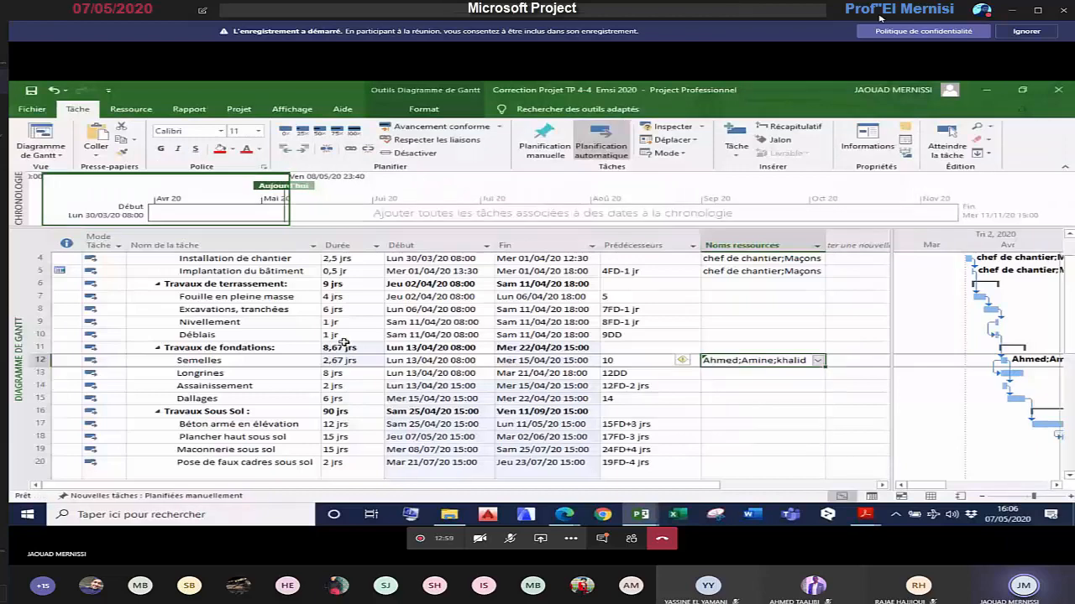
Step: Add chef de chantier to the resources assigned to Semelles
{"action": "left_click", "coordinate": [819, 362]}
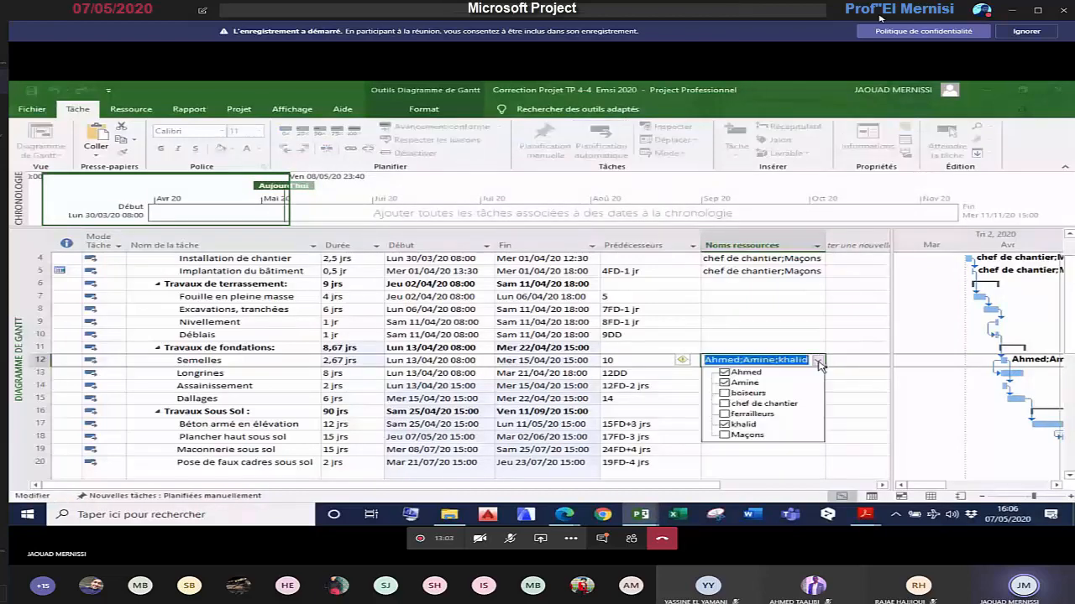
{"action": "left_click", "coordinate": [804, 405]}
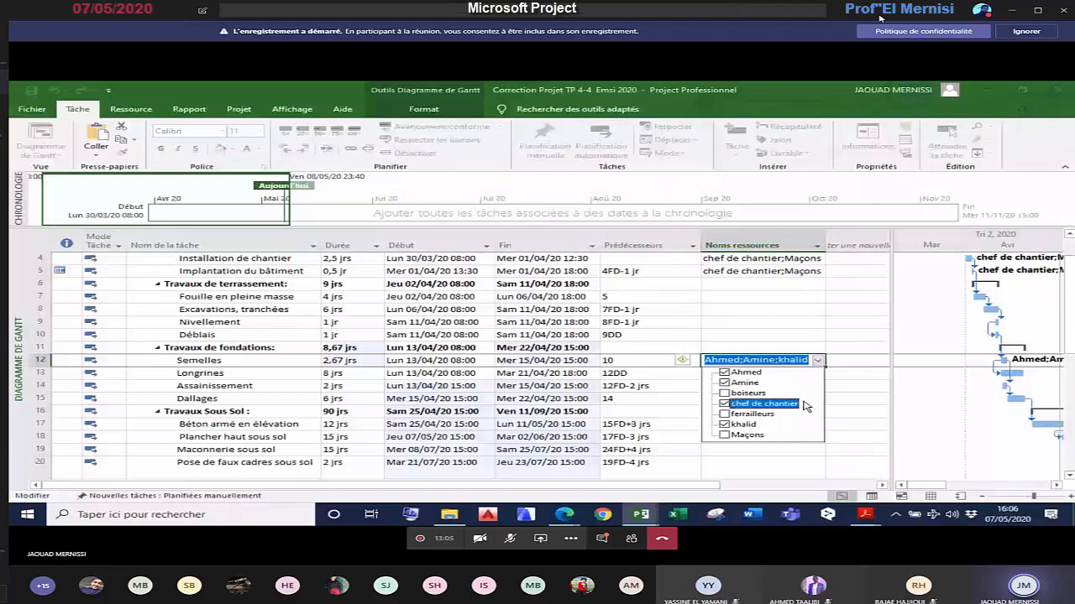
{"action": "left_click", "coordinate": [340, 359]}
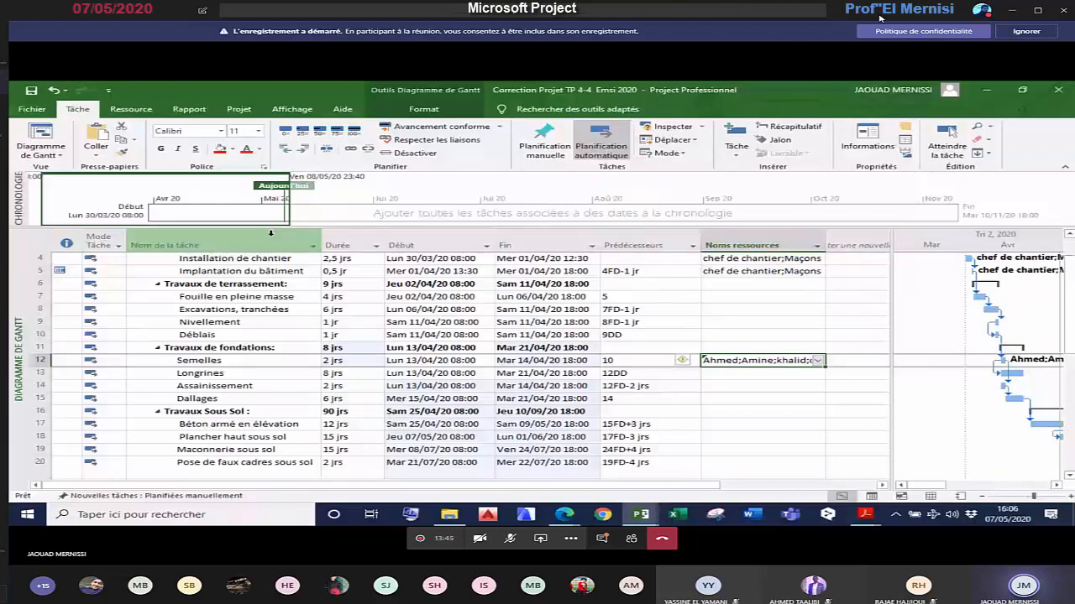
Step: Clear all resource assignments from Semelles
{"action": "left_click", "coordinate": [341, 375]}
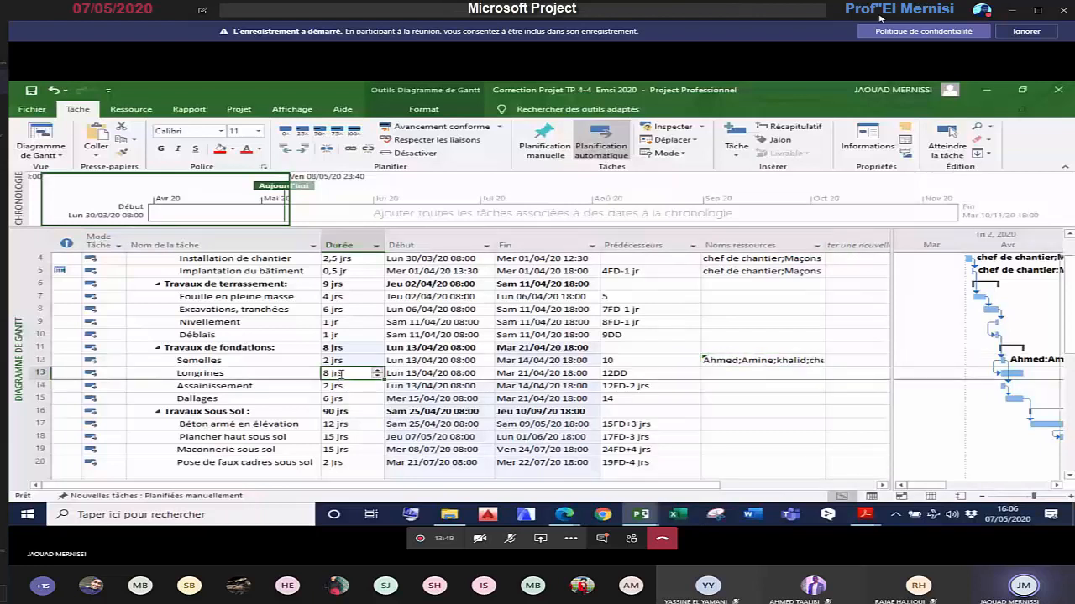
{"action": "left_click", "coordinate": [741, 372]}
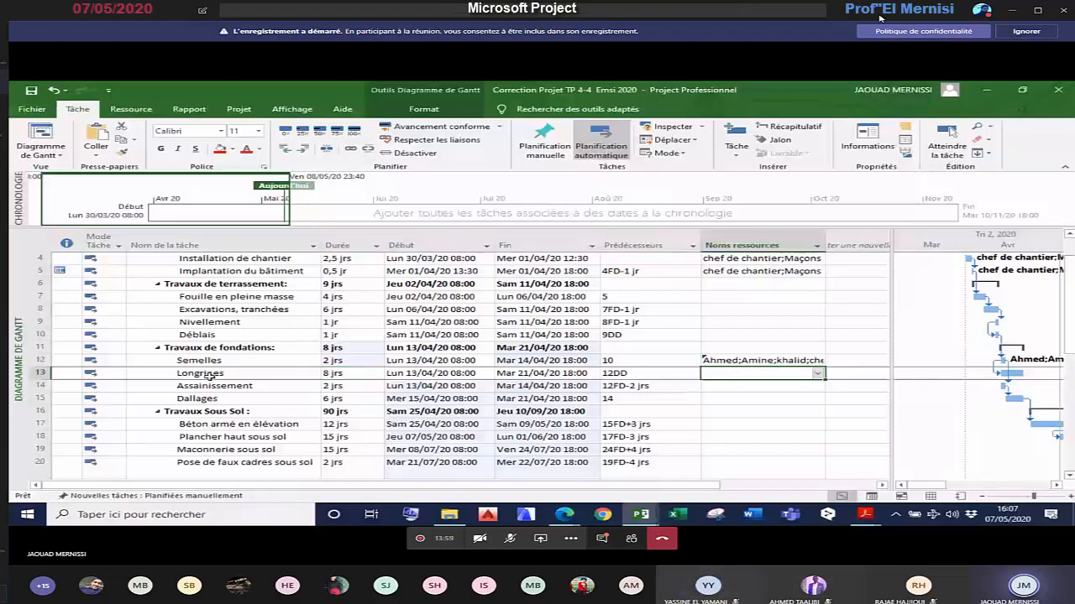
{"action": "left_click", "coordinate": [734, 360]}
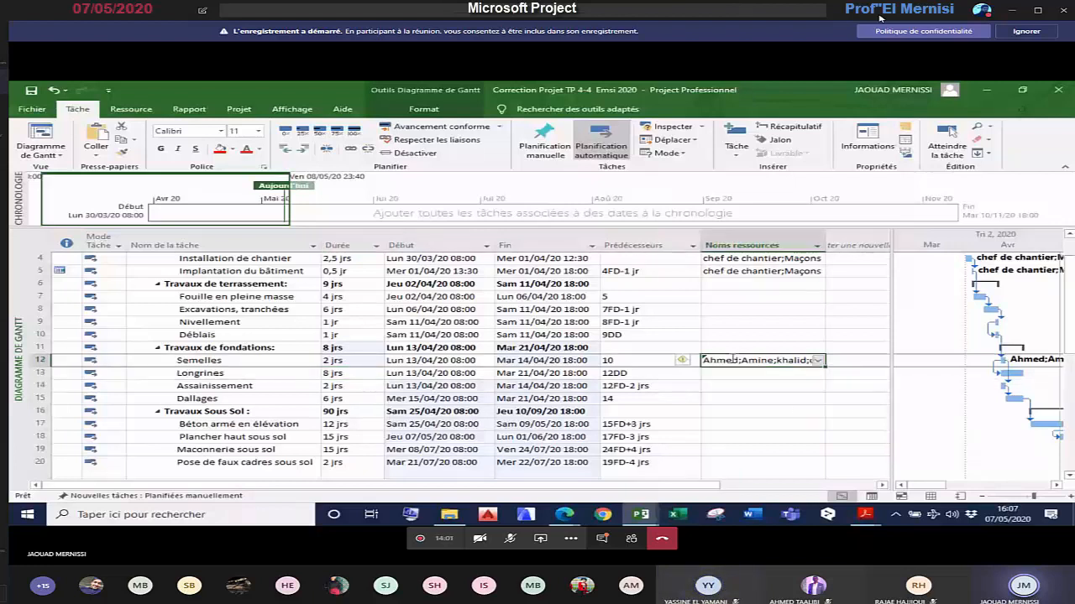
{"action": "key", "text": "BackSpace"}
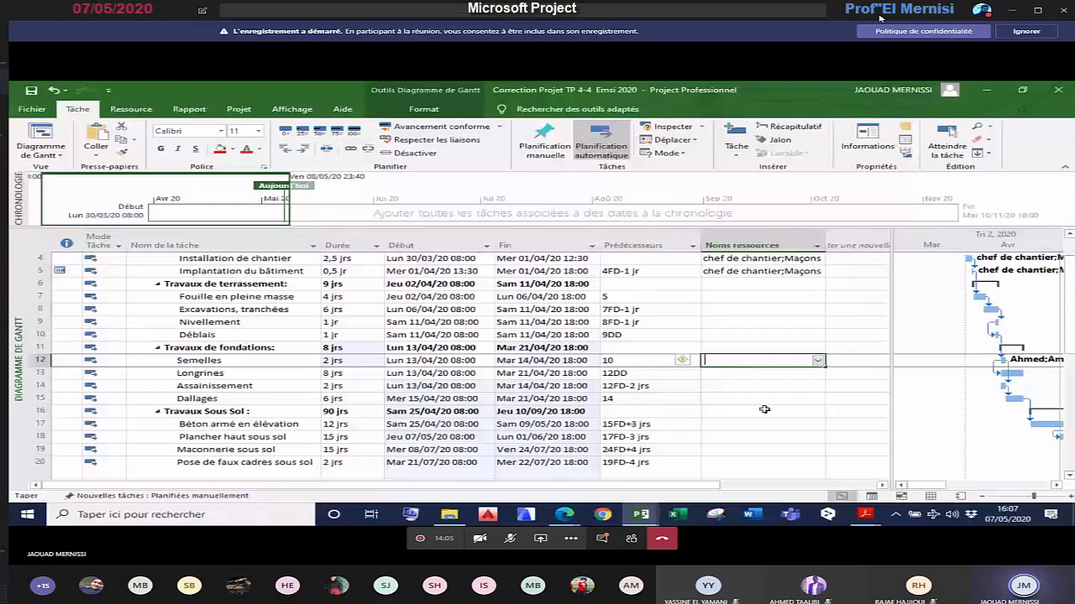
{"action": "key", "text": "Return"}
Step: Turn on the Pilotée par l'effort option for Longrines in its advanced task information
{"action": "left_click", "coordinate": [226, 376]}
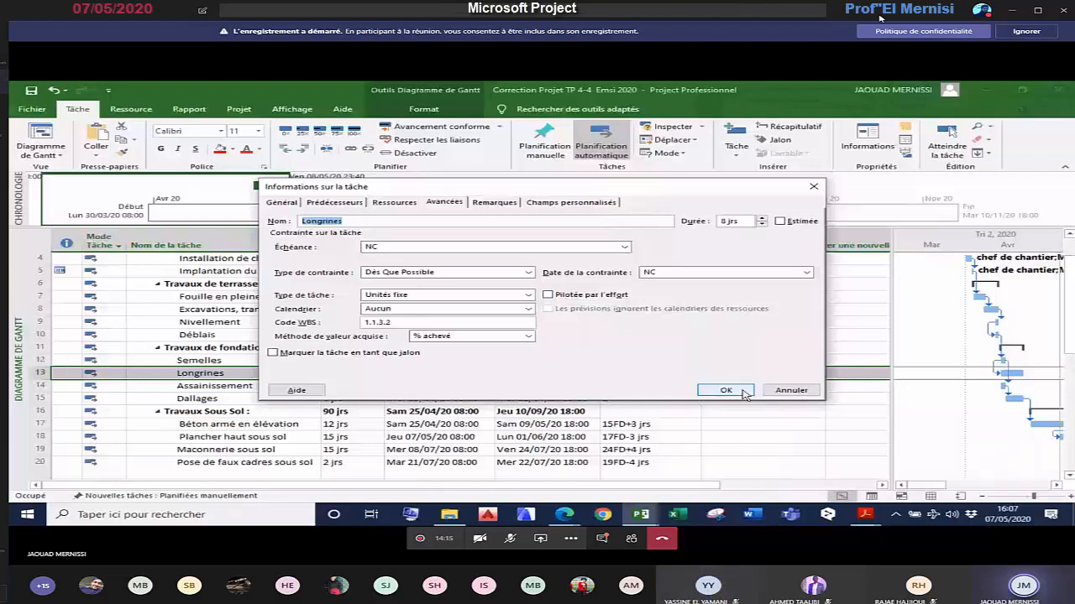
{"action": "left_click", "coordinate": [548, 295]}
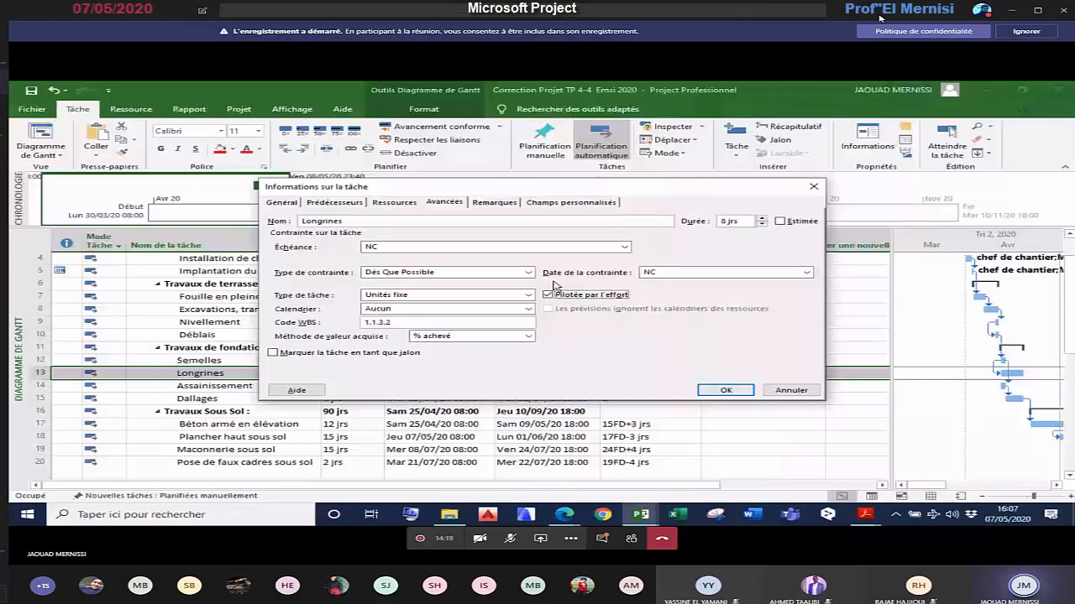
{"action": "key", "text": "Return"}
Step: Assign the first two listed resources to Longrines together and check its advanced task settings
{"action": "left_click", "coordinate": [744, 374]}
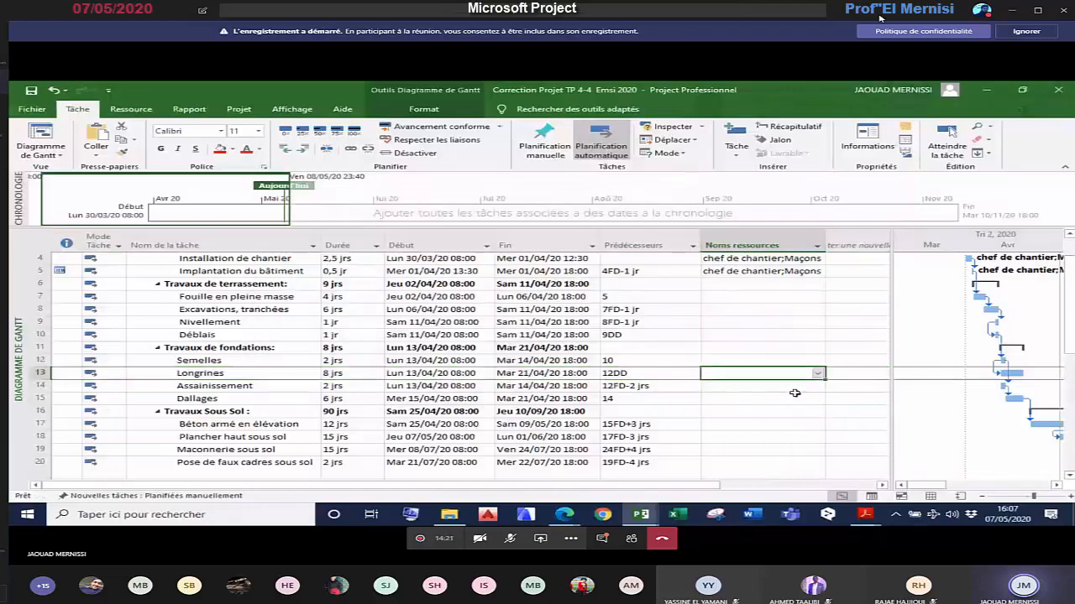
{"action": "left_click", "coordinate": [818, 374]}
{"action": "left_click", "coordinate": [801, 387]}
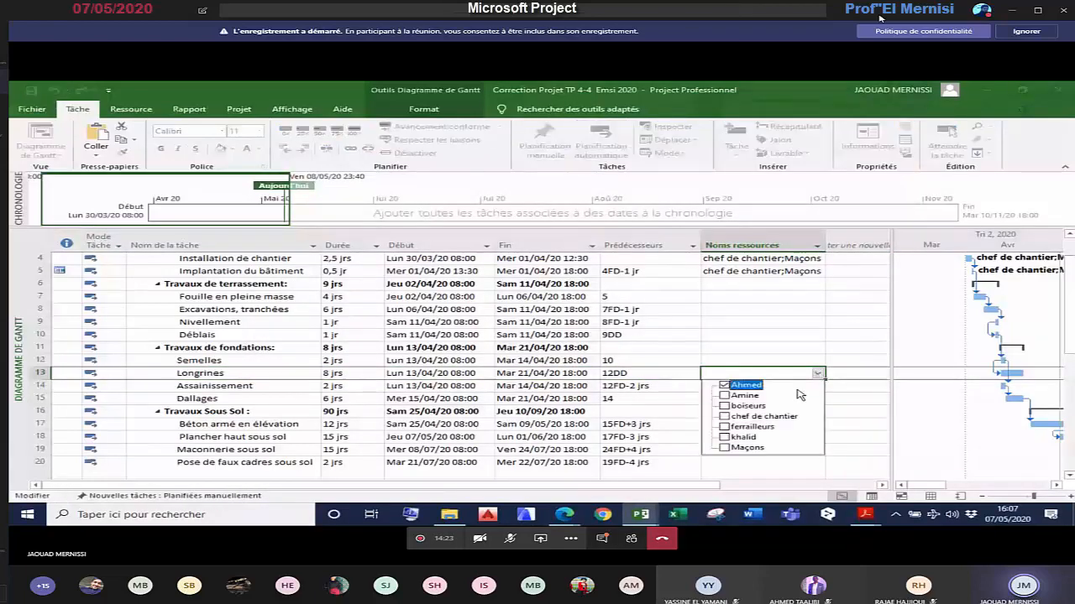
{"action": "left_click", "coordinate": [798, 397]}
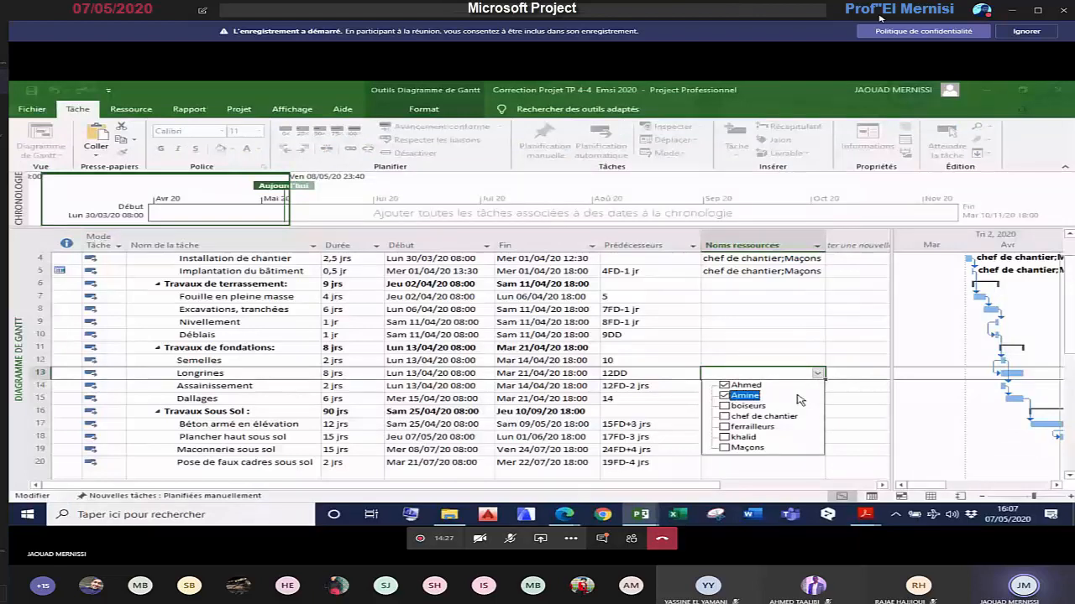
{"action": "left_click", "coordinate": [847, 432]}
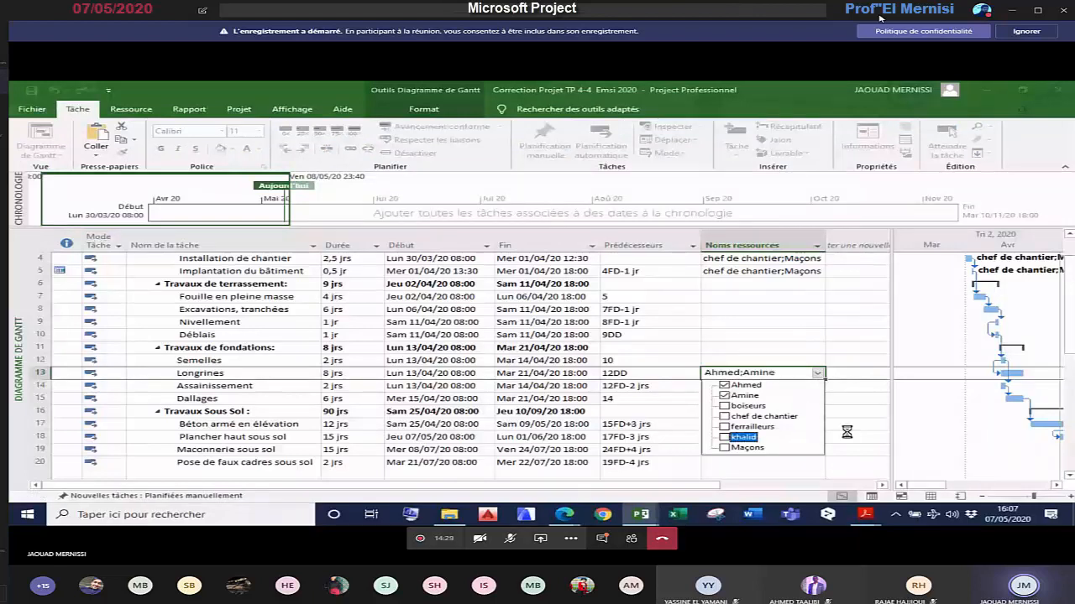
{"action": "left_click", "coordinate": [227, 377]}
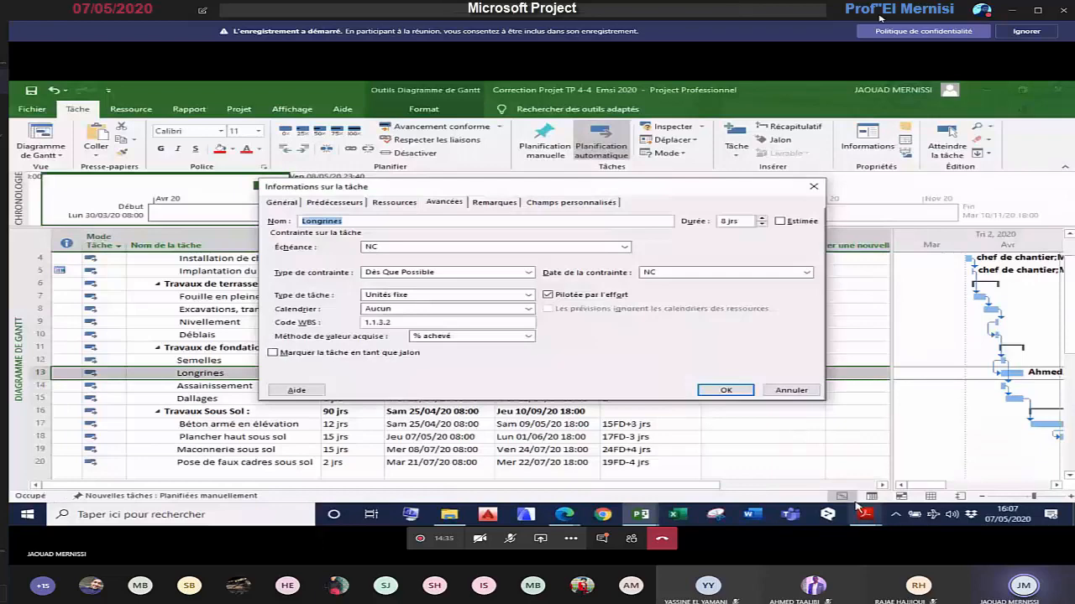
{"action": "left_click", "coordinate": [724, 391]}
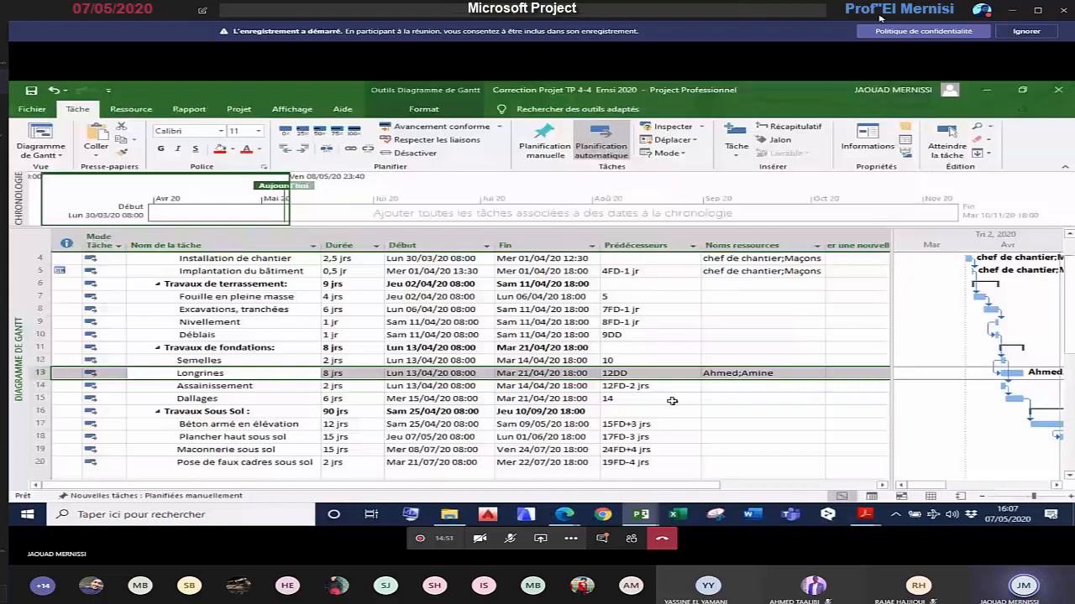
Step: Add the sixth listed resource and chef de chantier to the resources assigned to Longrines
{"action": "left_click", "coordinate": [778, 372]}
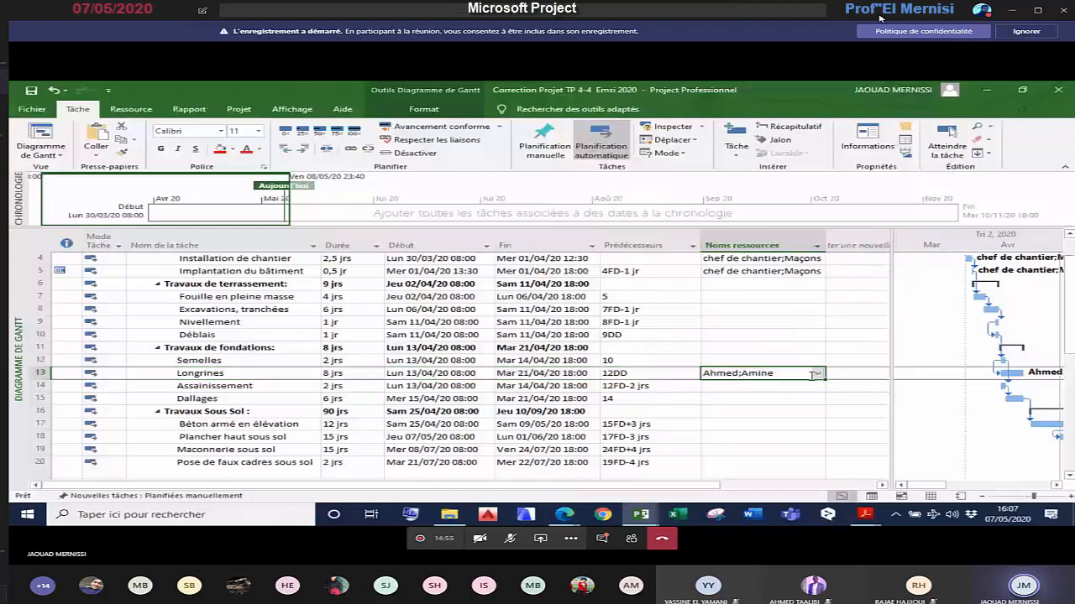
{"action": "left_click", "coordinate": [816, 374]}
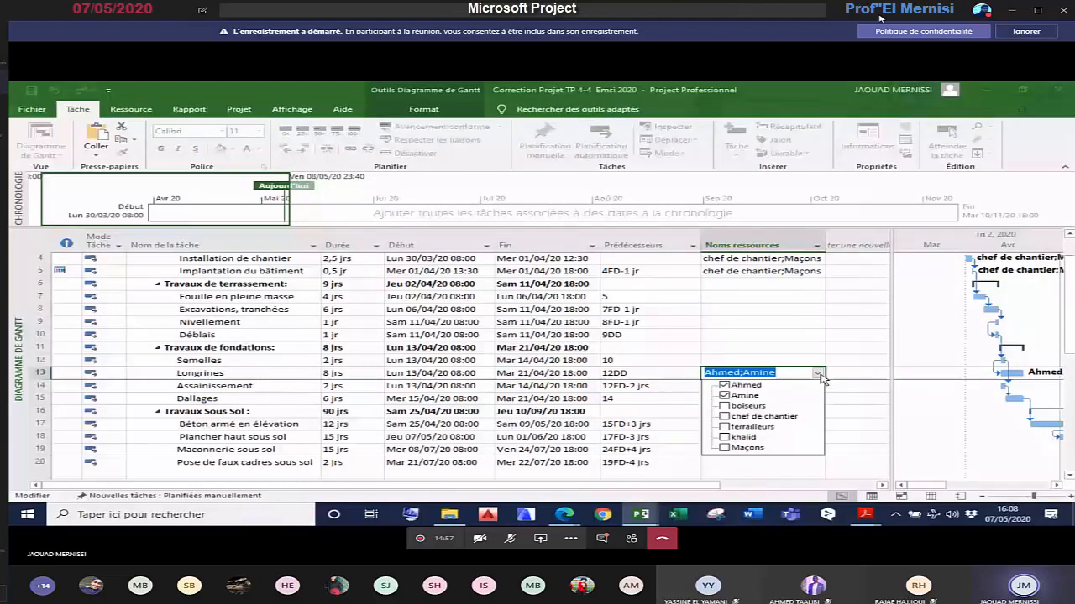
{"action": "left_click", "coordinate": [723, 437]}
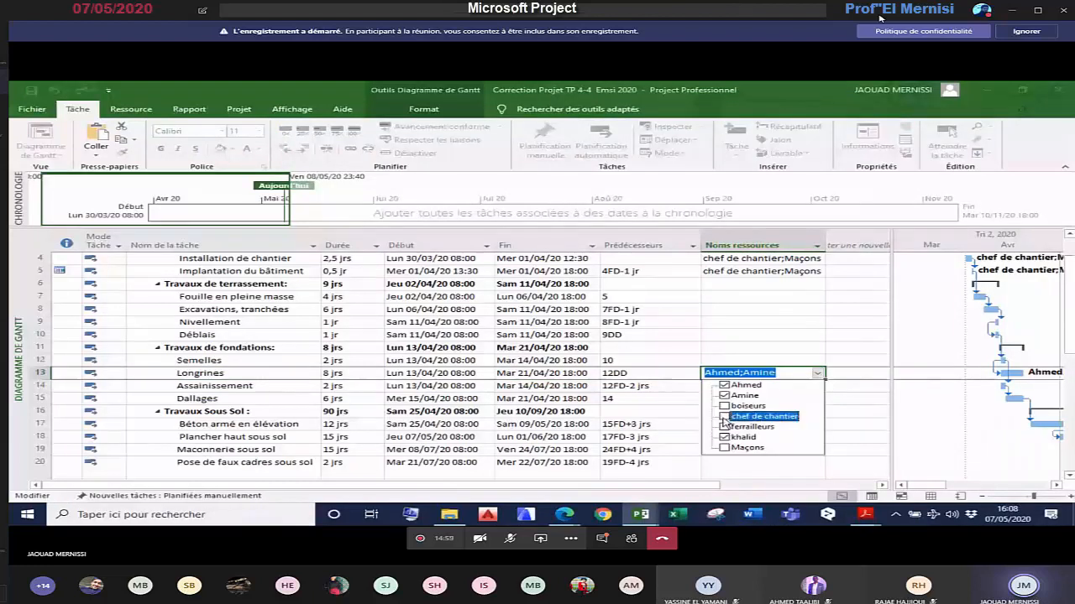
{"action": "left_click", "coordinate": [724, 416]}
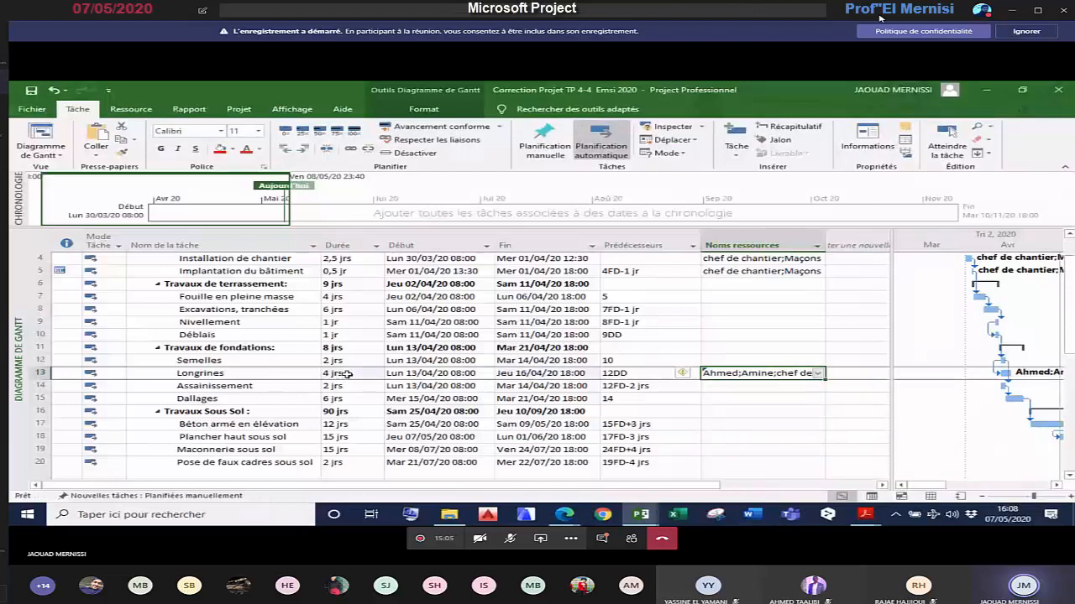
Step: Inspect the task type and Pilotée par l'effort setting in the advanced information of Dallages
{"action": "left_click", "coordinate": [274, 387]}
{"action": "left_click", "coordinate": [269, 401]}
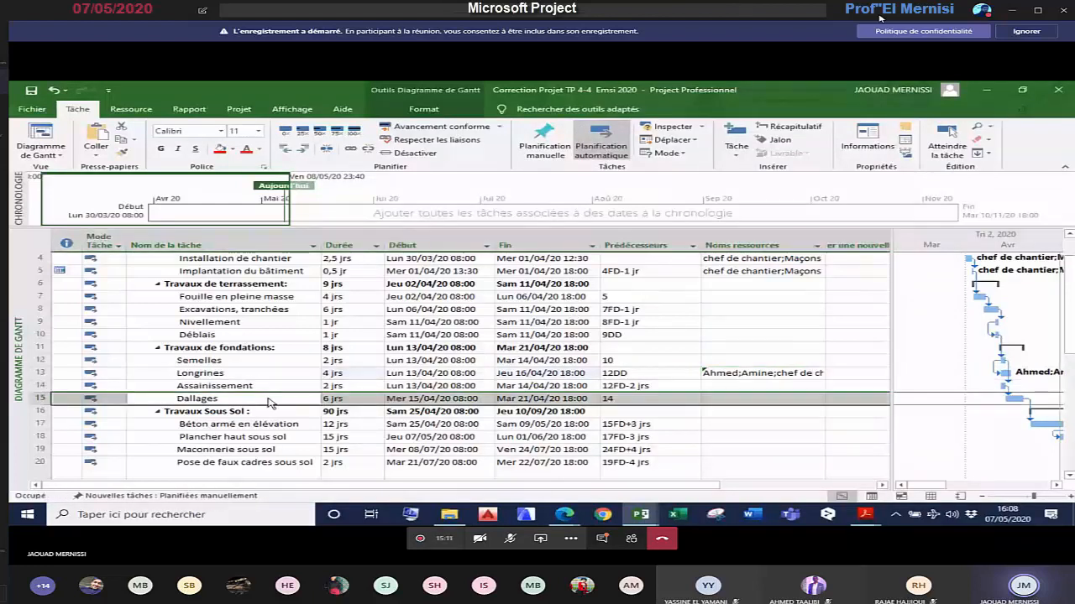
{"action": "double_click", "coordinate": [269, 401]}
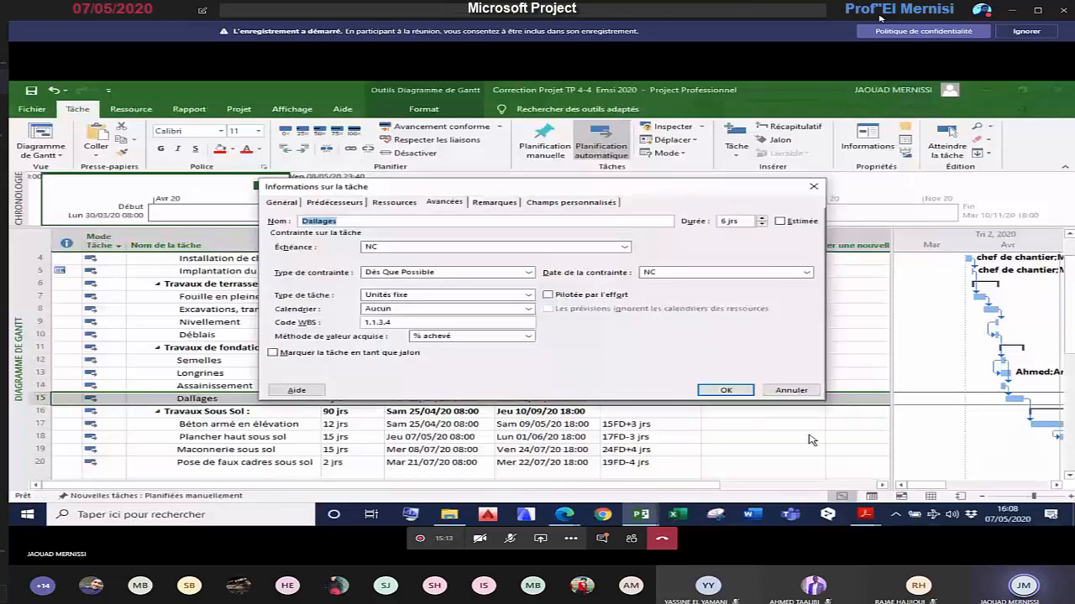
{"action": "left_click", "coordinate": [742, 392]}
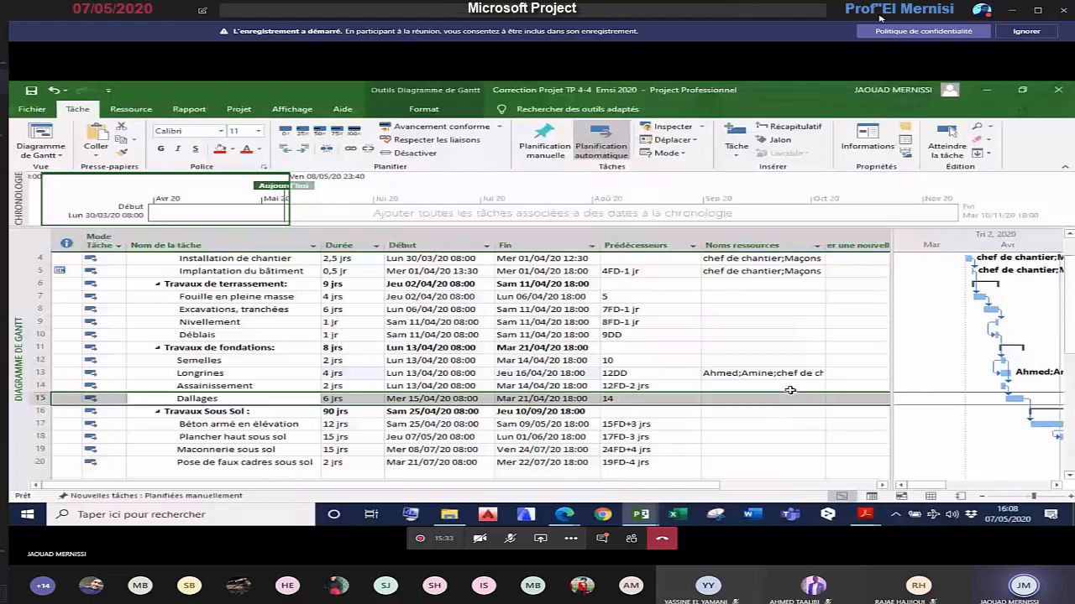
Step: Switch to Retroaction 2 mai 2020.pdf in Acrobat Reader and read how to unlink tasks and change their link type
{"action": "left_click", "coordinate": [758, 248]}
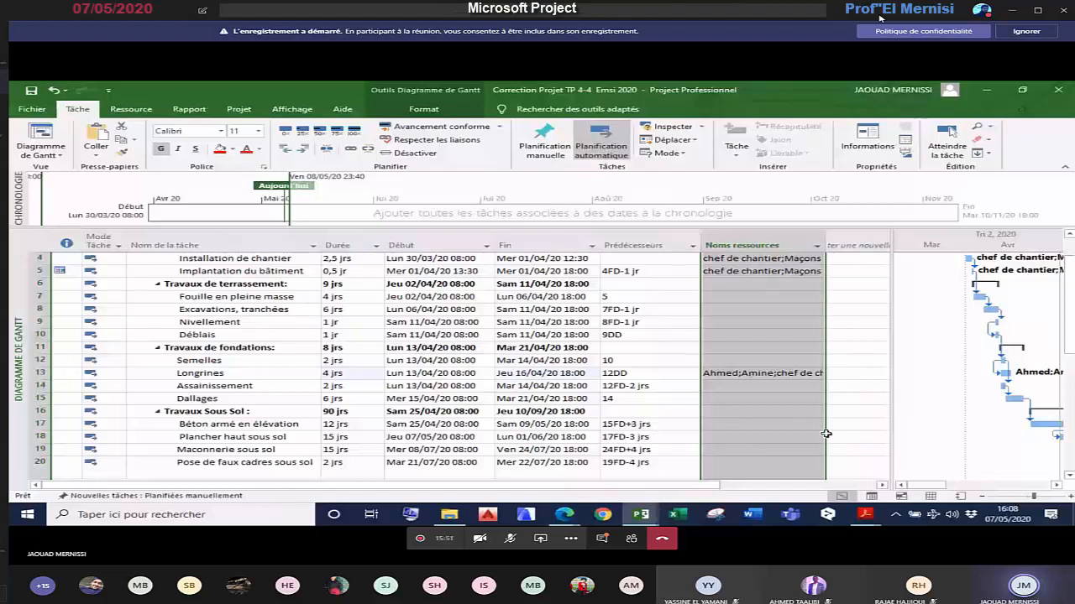
{"action": "left_click", "coordinate": [866, 515]}
{"action": "left_click", "coordinate": [334, 468]}
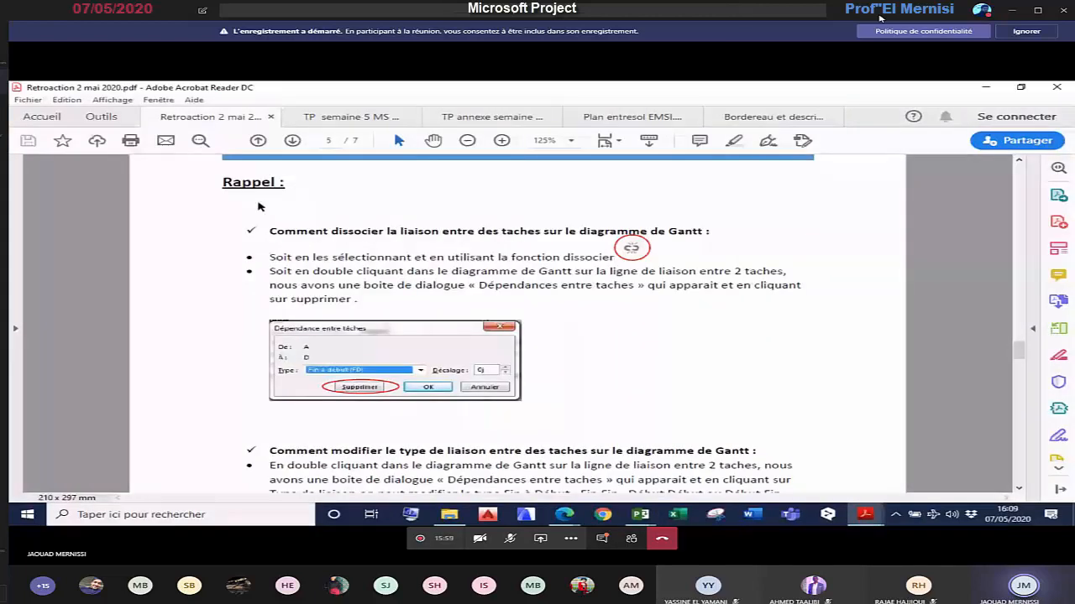
{"action": "scroll", "coordinate": [421, 269], "scroll_direction": "down", "scroll_amount": 1}
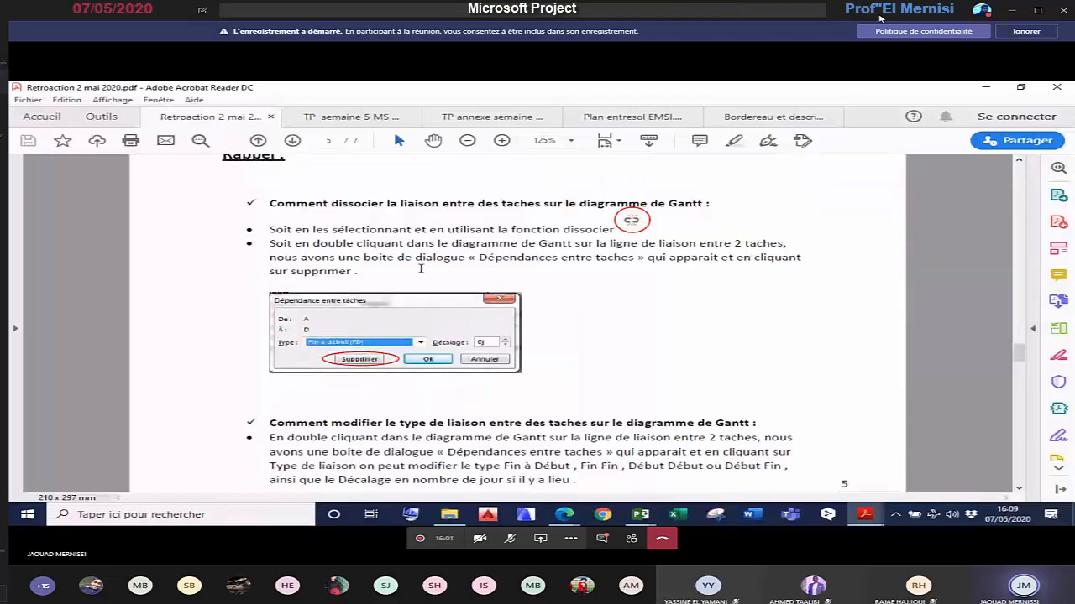
{"action": "scroll", "coordinate": [421, 269], "scroll_direction": "down", "scroll_amount": 1}
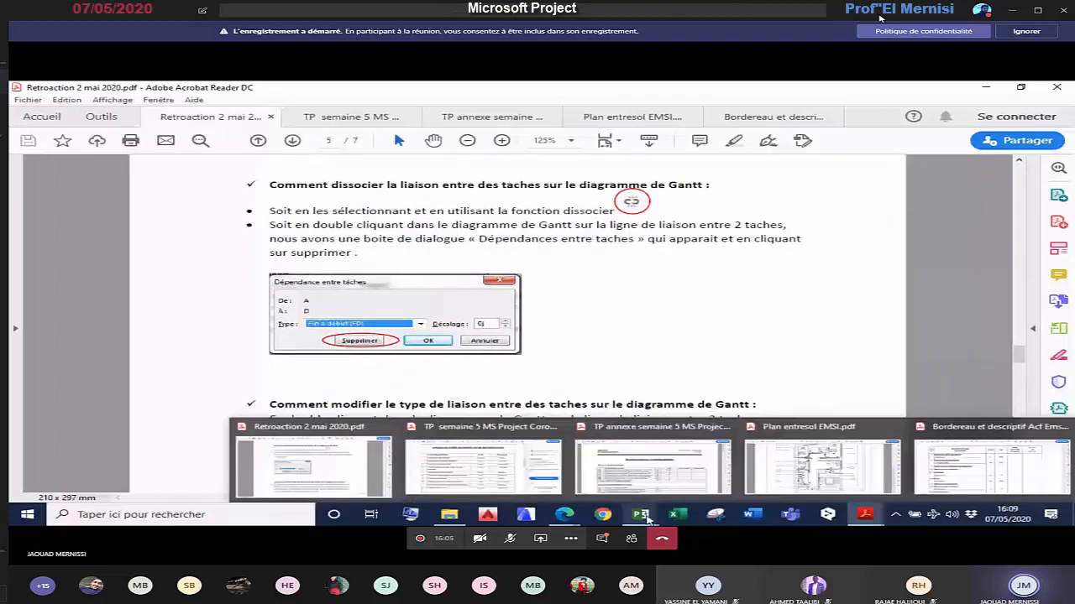
{"action": "scroll", "coordinate": [647, 518], "scroll_direction": "down", "scroll_amount": 1}
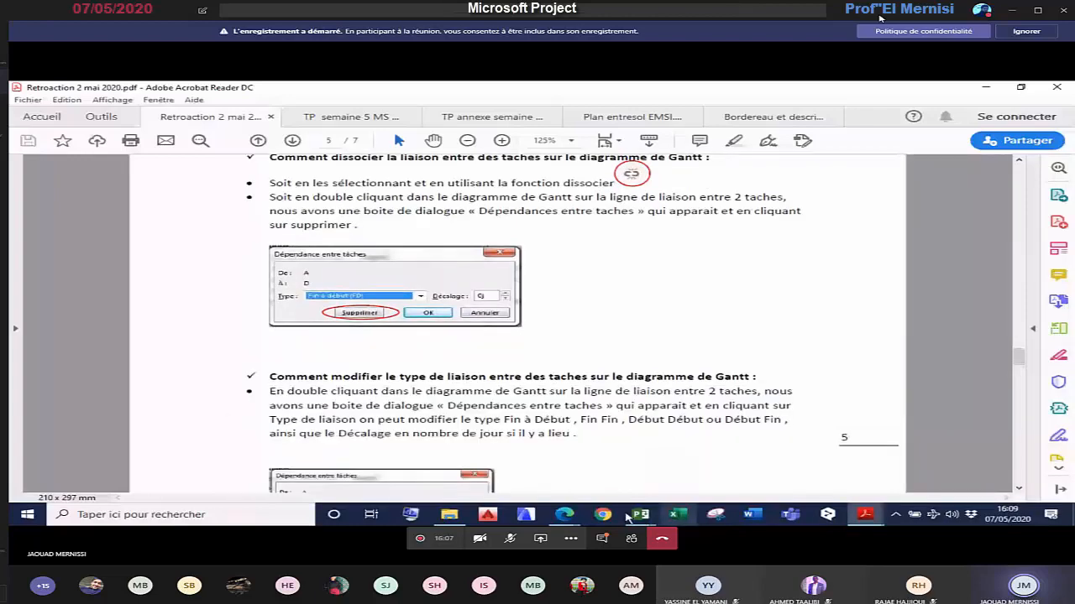
Step: Switch back to the Correction Projet TP 4-4 schedule in Project, delete the link between Nivellement and Déblais, and undo the deletion
{"action": "mouse_move", "coordinate": [649, 521]}
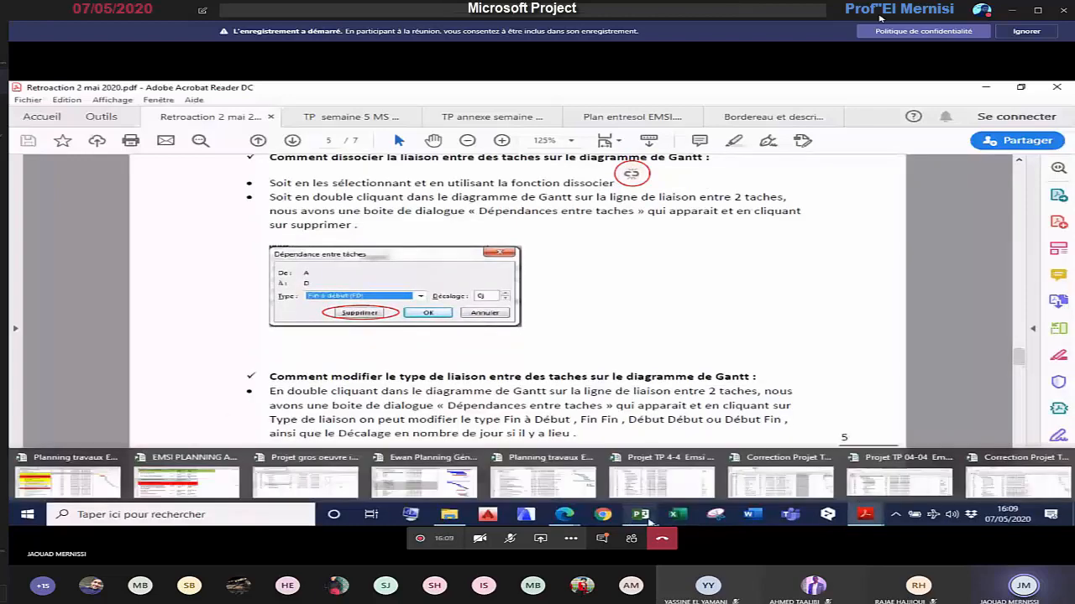
{"action": "left_click", "coordinate": [781, 477]}
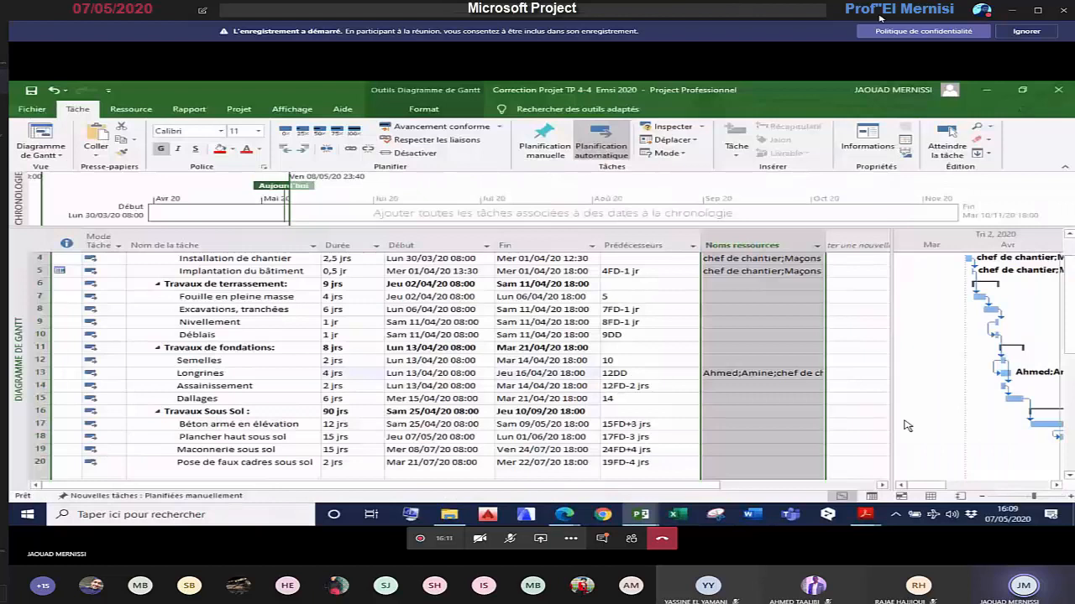
{"action": "double_click", "coordinate": [992, 333]}
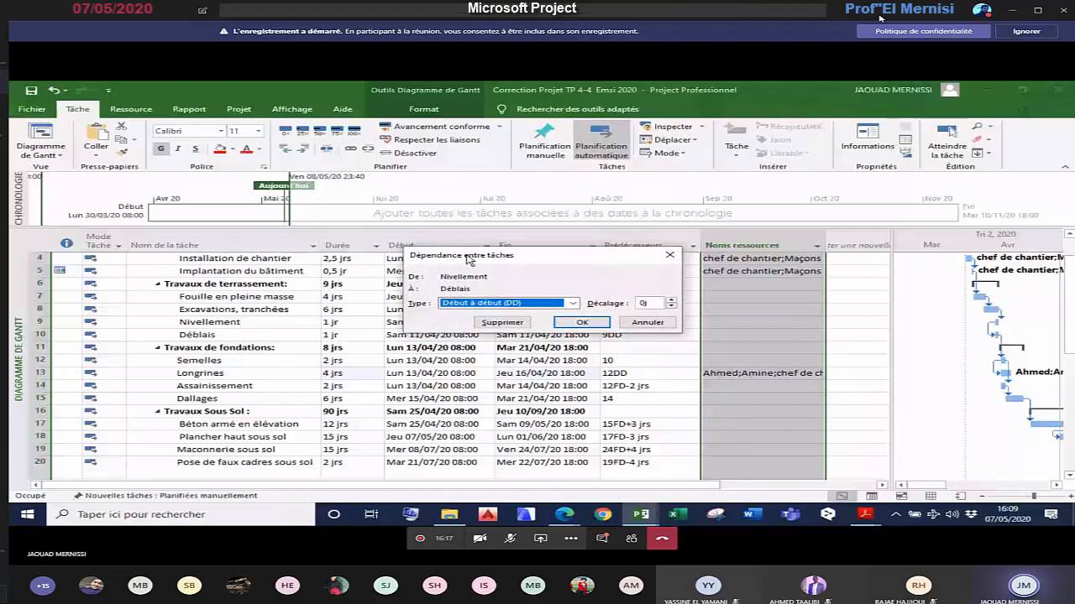
{"action": "left_click", "coordinate": [582, 323]}
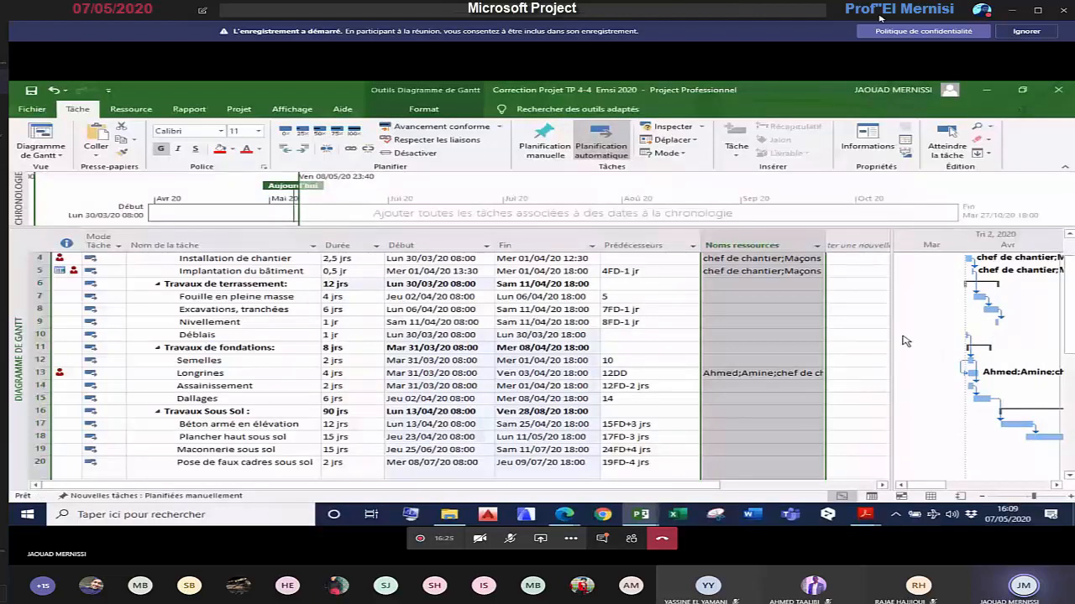
{"action": "left_click", "coordinate": [53, 90]}
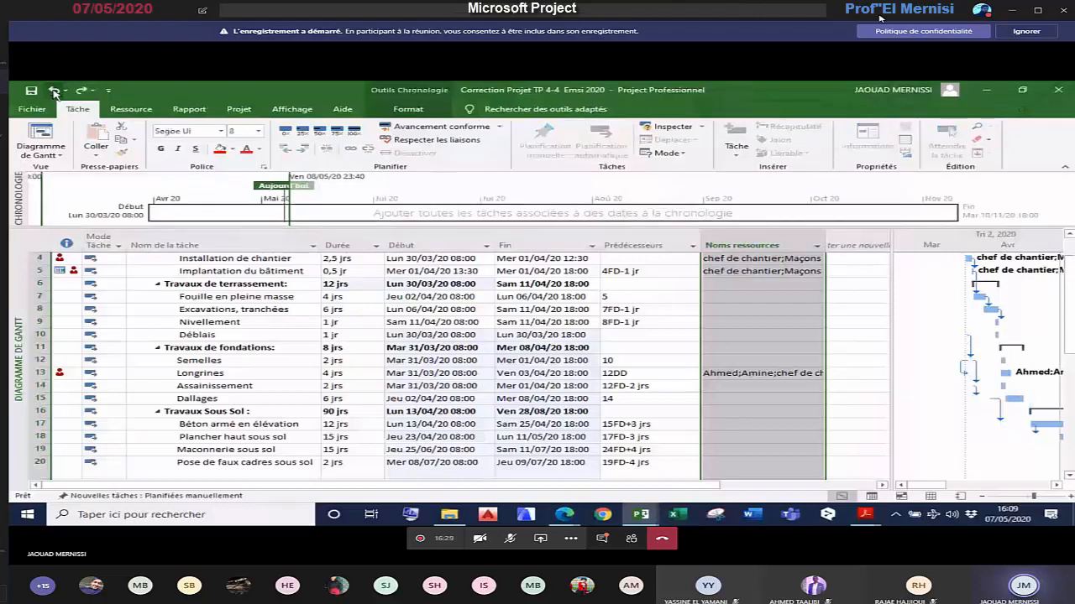
{"action": "left_click", "coordinate": [55, 92]}
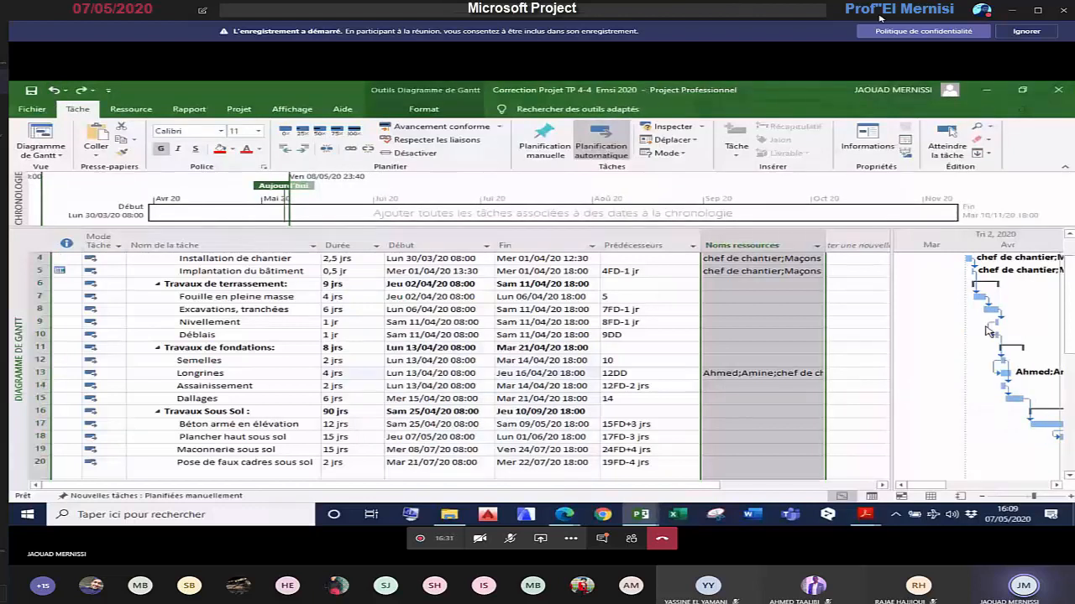
Step: Set a lag of 2 days on the Début à début link from Nivellement to Déblais
{"action": "double_click", "coordinate": [989, 330]}
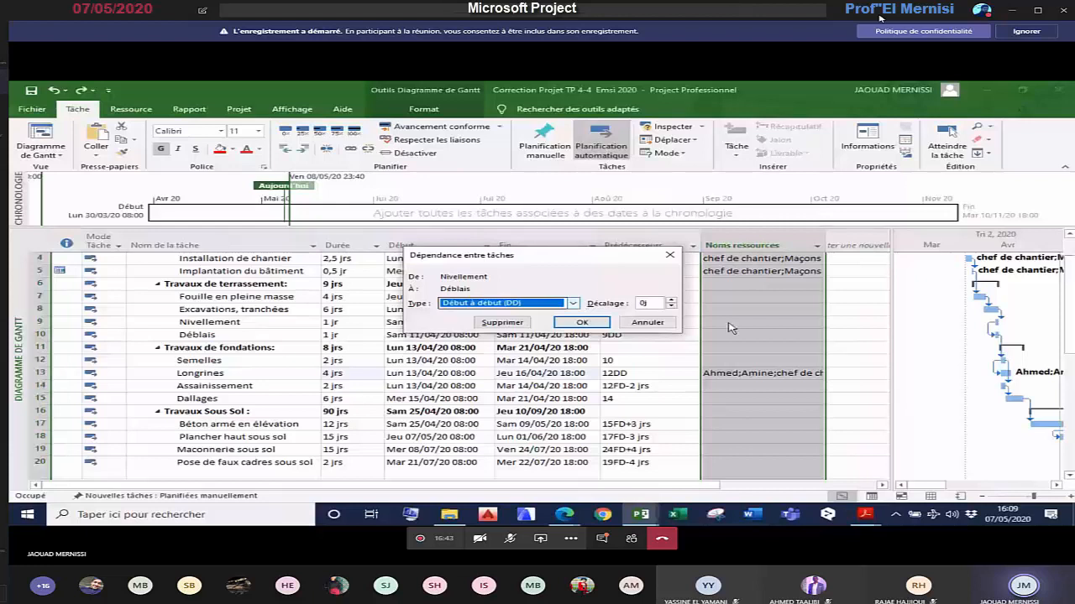
{"action": "left_click", "coordinate": [671, 300]}
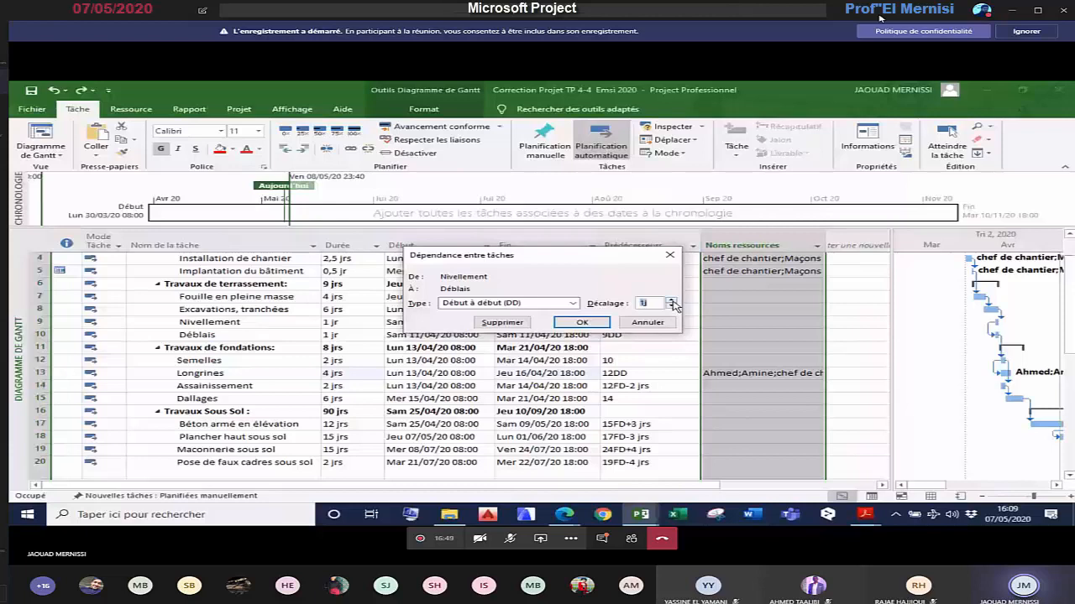
{"action": "left_click", "coordinate": [672, 301]}
{"action": "key", "text": "Return"}
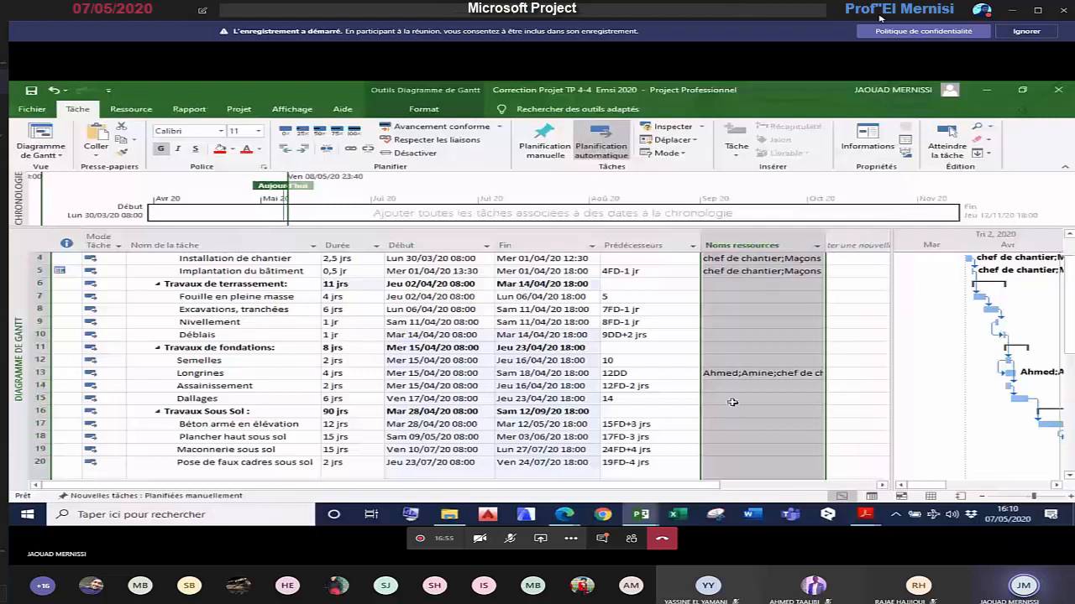
Step: Switch to Retroaction 2 mai 2020.pdf in Acrobat Reader and read the section on adding a WBS hierarchical number column
{"action": "left_click", "coordinate": [867, 518]}
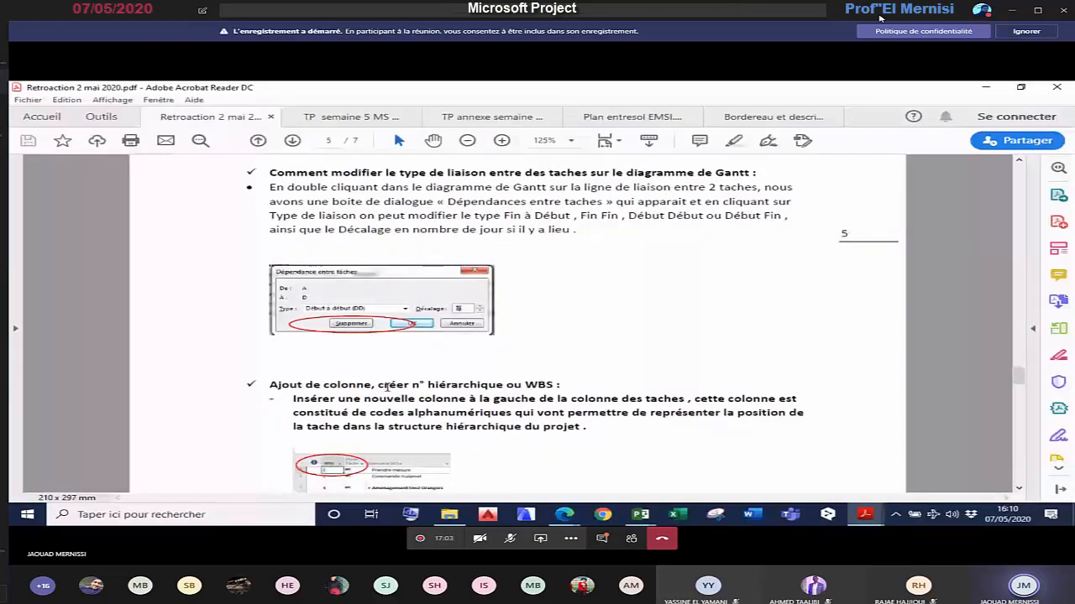
{"action": "scroll", "coordinate": [387, 387], "scroll_direction": "down", "scroll_amount": 1}
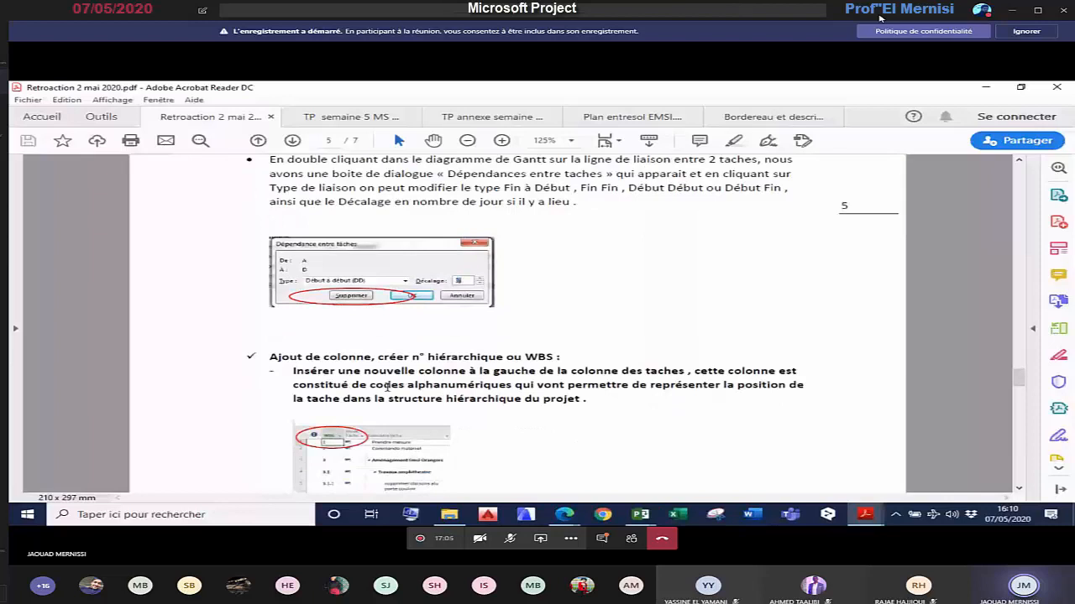
{"action": "scroll", "coordinate": [387, 388], "scroll_direction": "down", "scroll_amount": 3}
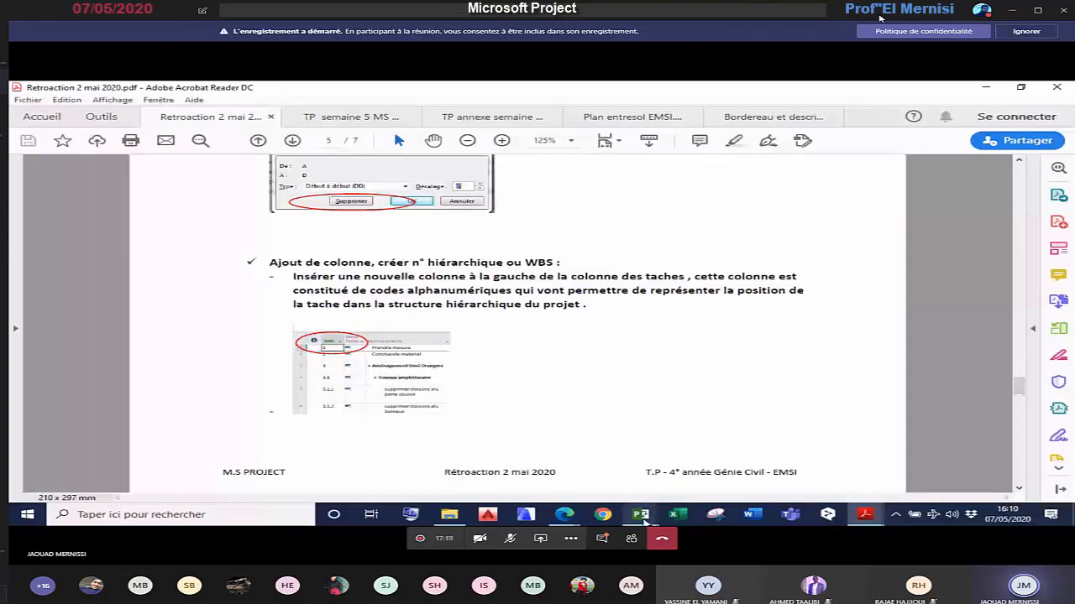
Step: Return to the Correction Projet TP 4-4 schedule in Project and review the row numbering of Projet Villa, Nivellement and Excavations, tranchées
{"action": "left_click", "coordinate": [642, 518]}
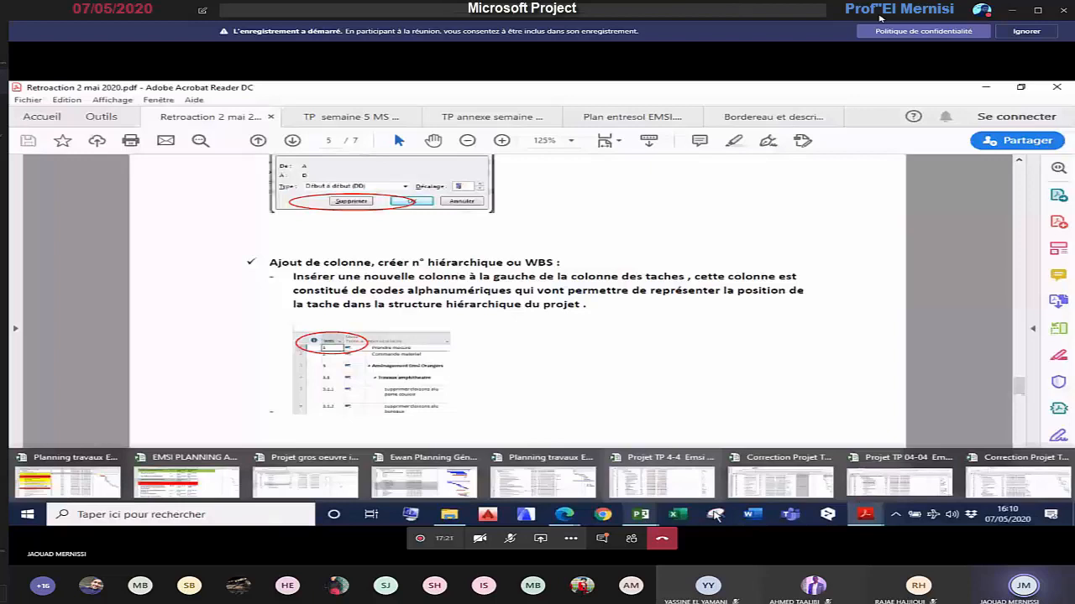
{"action": "left_click", "coordinate": [780, 482]}
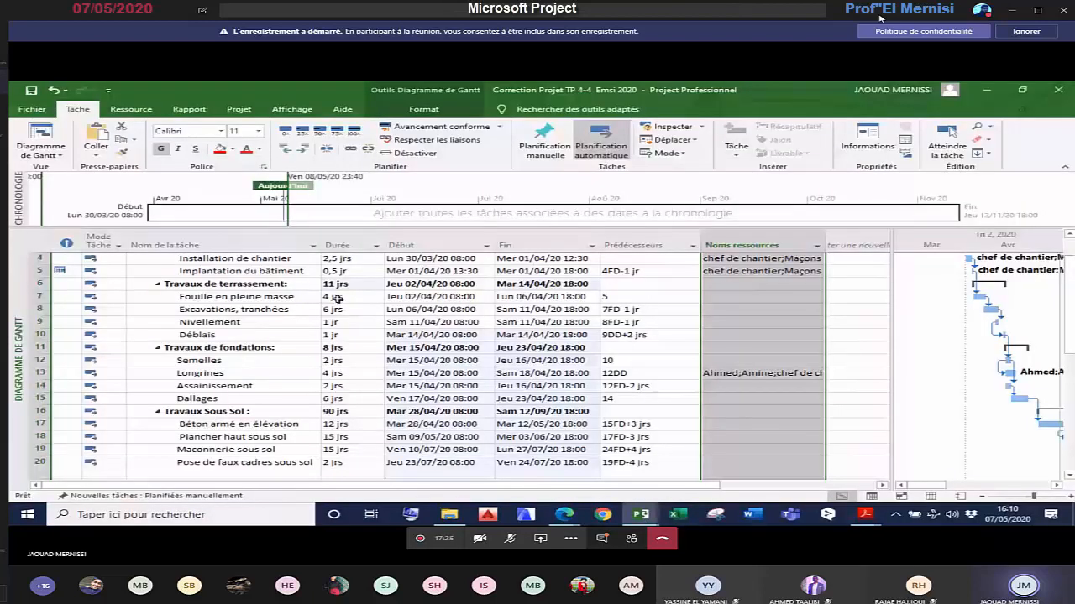
{"action": "scroll", "coordinate": [336, 299], "scroll_direction": "up", "scroll_amount": 1}
{"action": "left_click", "coordinate": [38, 258]}
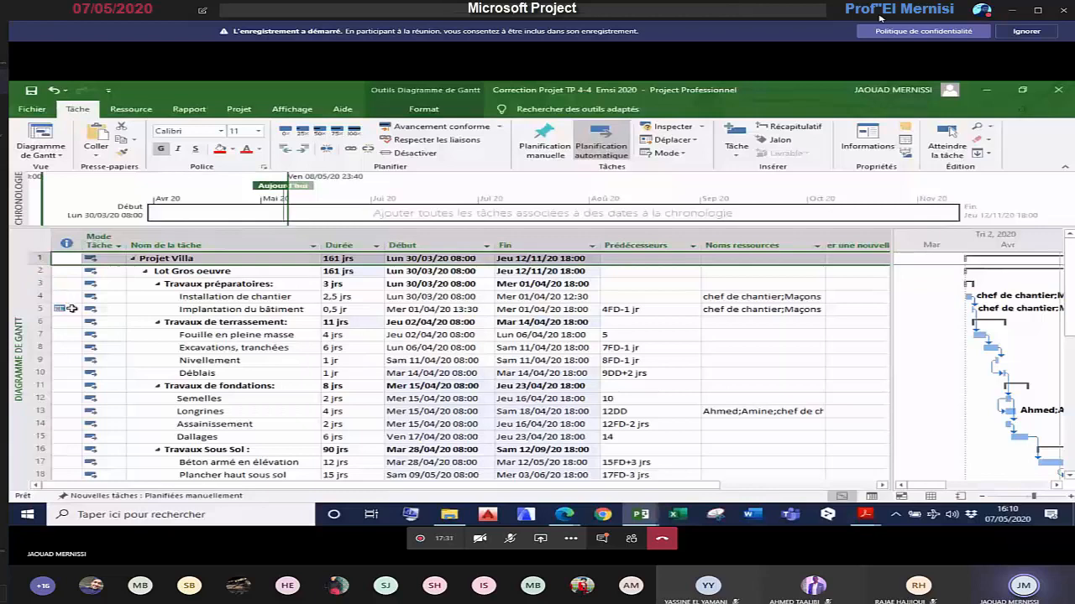
{"action": "left_click", "coordinate": [40, 360]}
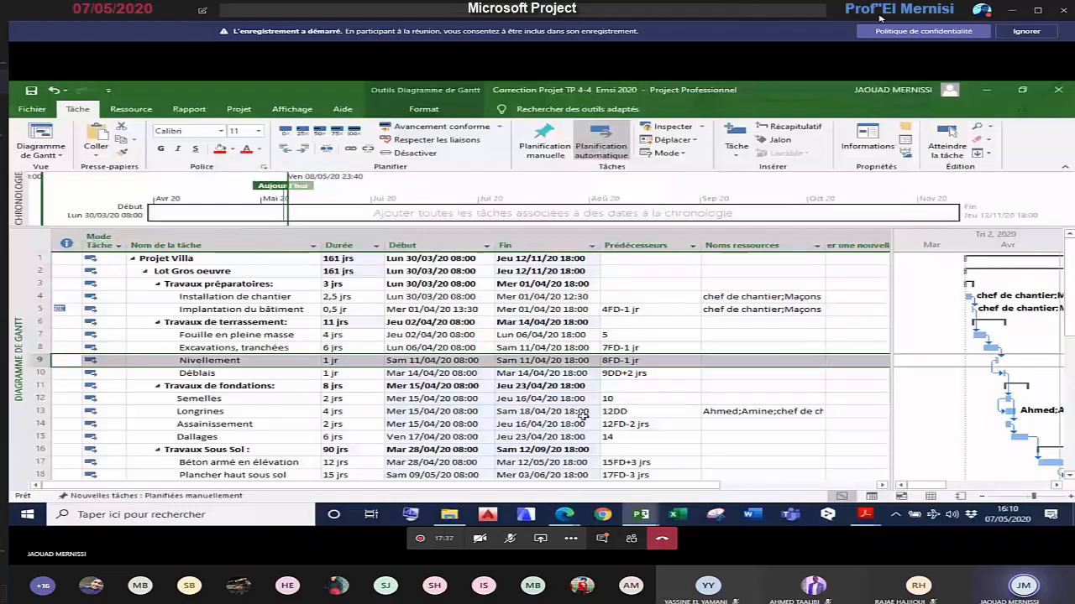
{"action": "left_click", "coordinate": [35, 347]}
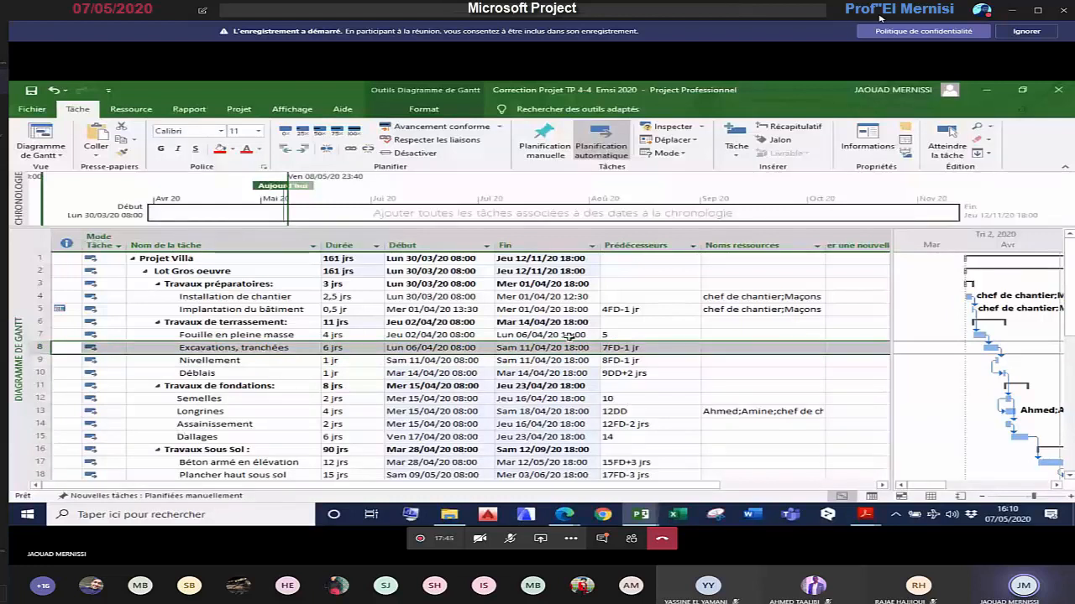
Step: Switch to Bordereau et descriptif Acf Emsi Rabat.pdf in Acrobat Reader and examine the hierarchical price numbers in the works table
{"action": "left_click", "coordinate": [866, 515]}
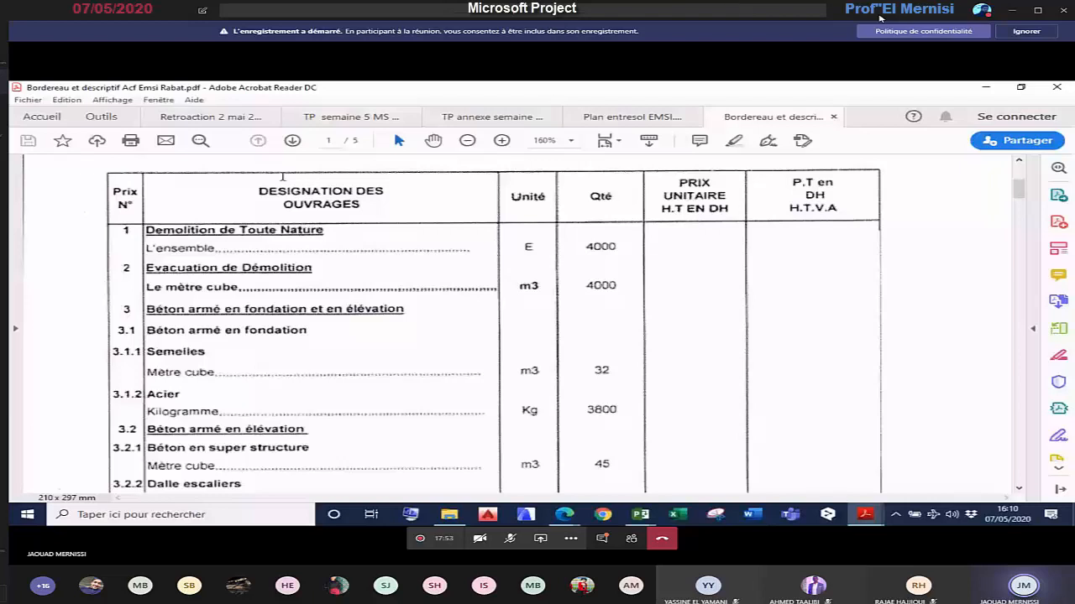
{"action": "left_click", "coordinate": [324, 232]}
{"action": "double_click", "coordinate": [129, 231]}
{"action": "left_click", "coordinate": [150, 231]}
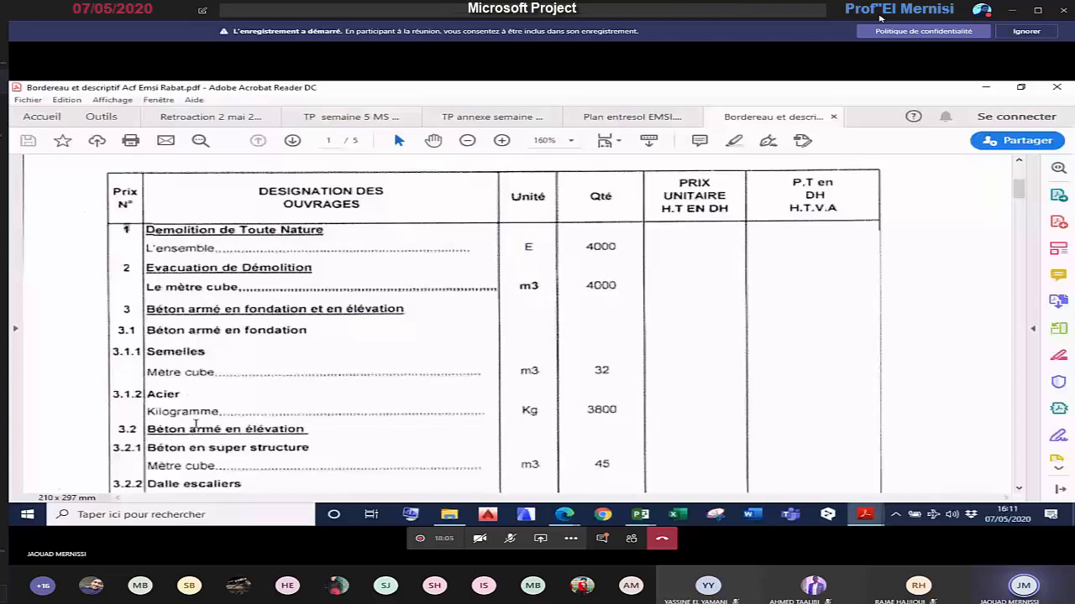
{"action": "scroll", "coordinate": [165, 278], "scroll_direction": "down", "scroll_amount": 1}
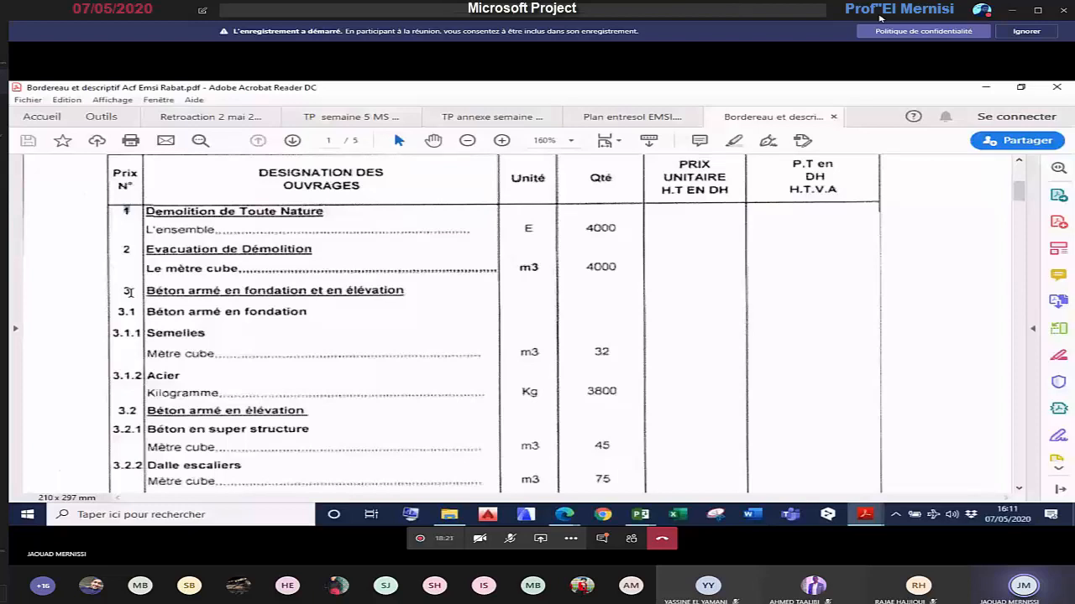
{"action": "double_click", "coordinate": [163, 305]}
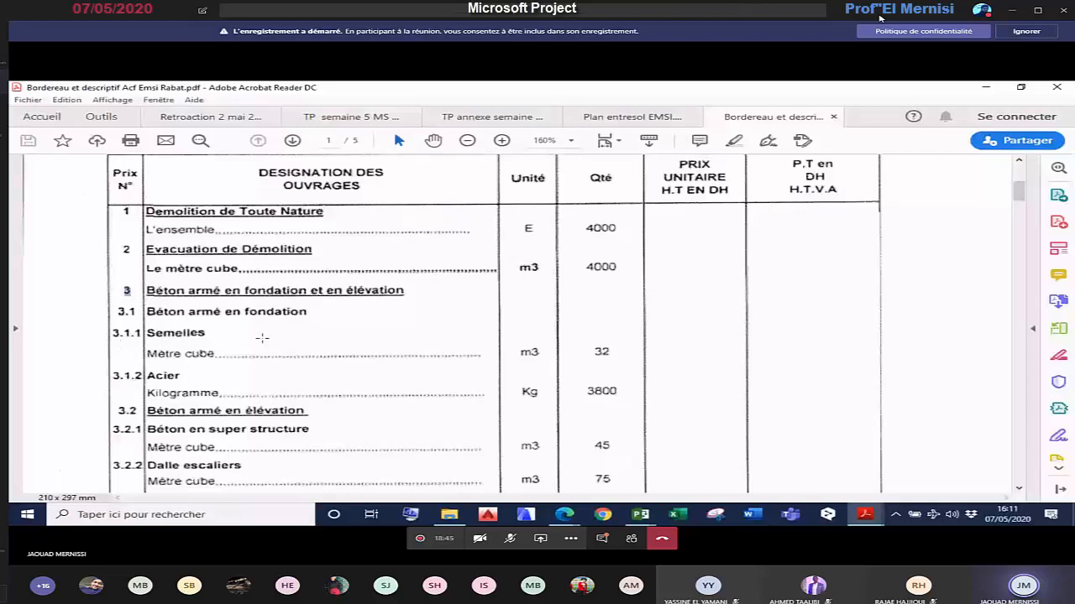
{"action": "scroll", "coordinate": [241, 414], "scroll_direction": "down", "scroll_amount": 1}
{"action": "scroll", "coordinate": [242, 414], "scroll_direction": "down", "scroll_amount": 1}
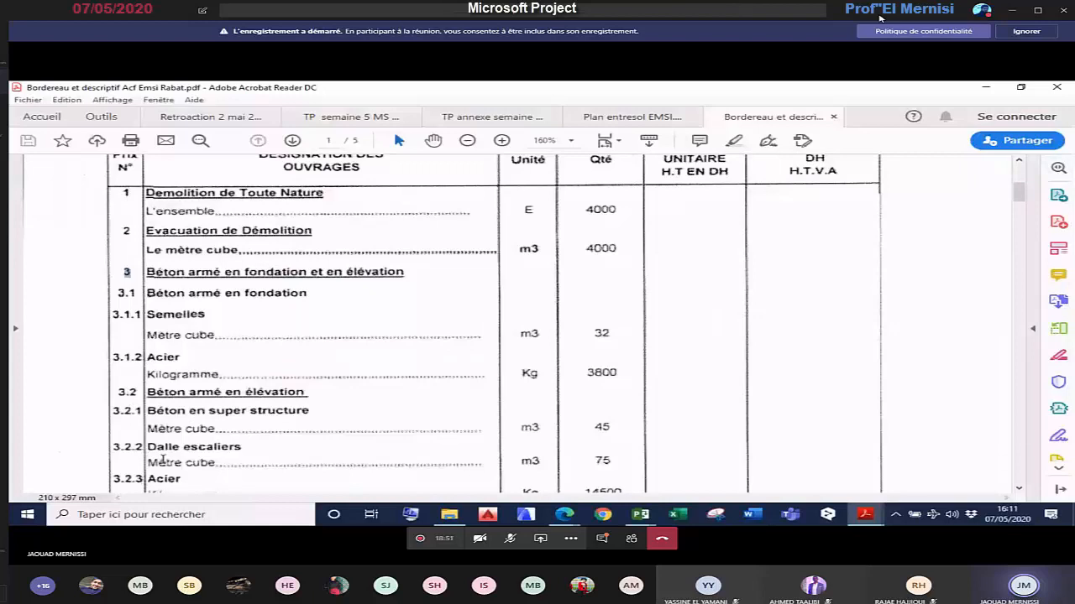
{"action": "scroll", "coordinate": [152, 459], "scroll_direction": "down", "scroll_amount": 1}
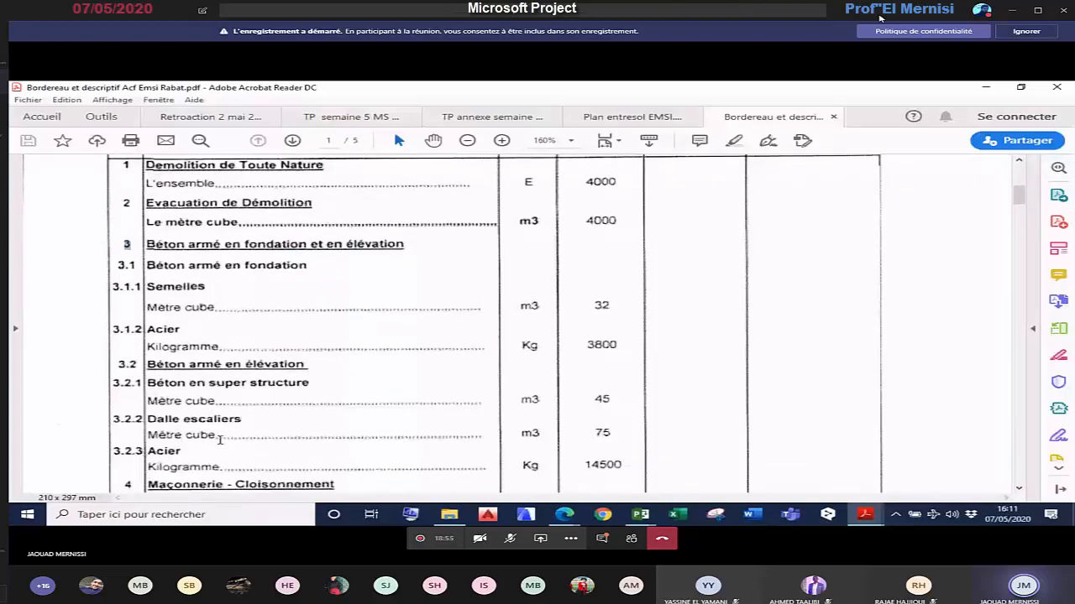
{"action": "scroll", "coordinate": [131, 179], "scroll_direction": "down", "scroll_amount": 1}
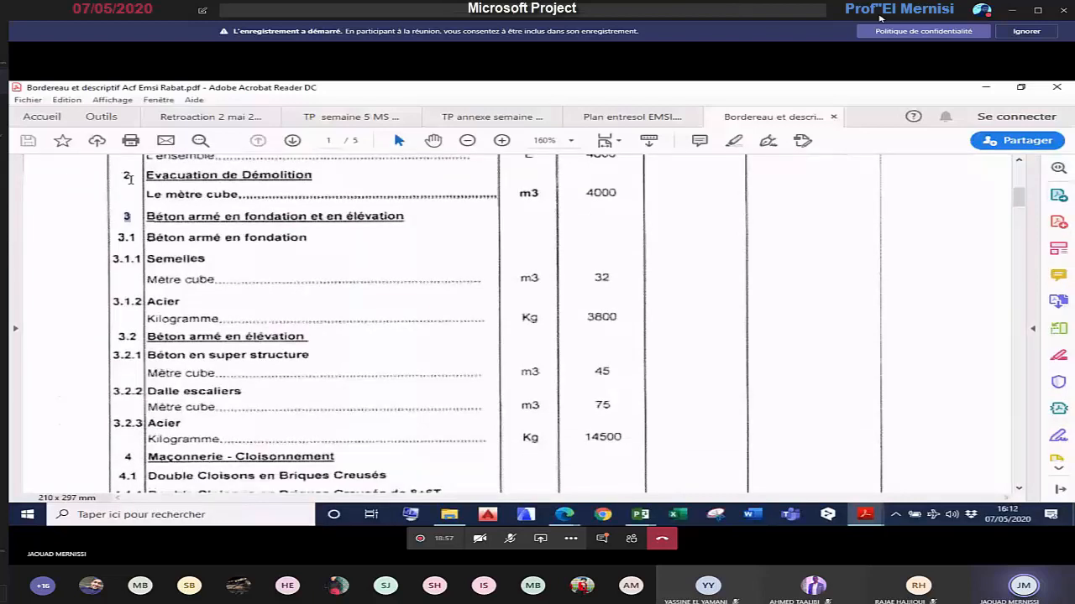
{"action": "left_click_drag", "start_coordinate": [130, 179], "coordinate": [128, 480]}
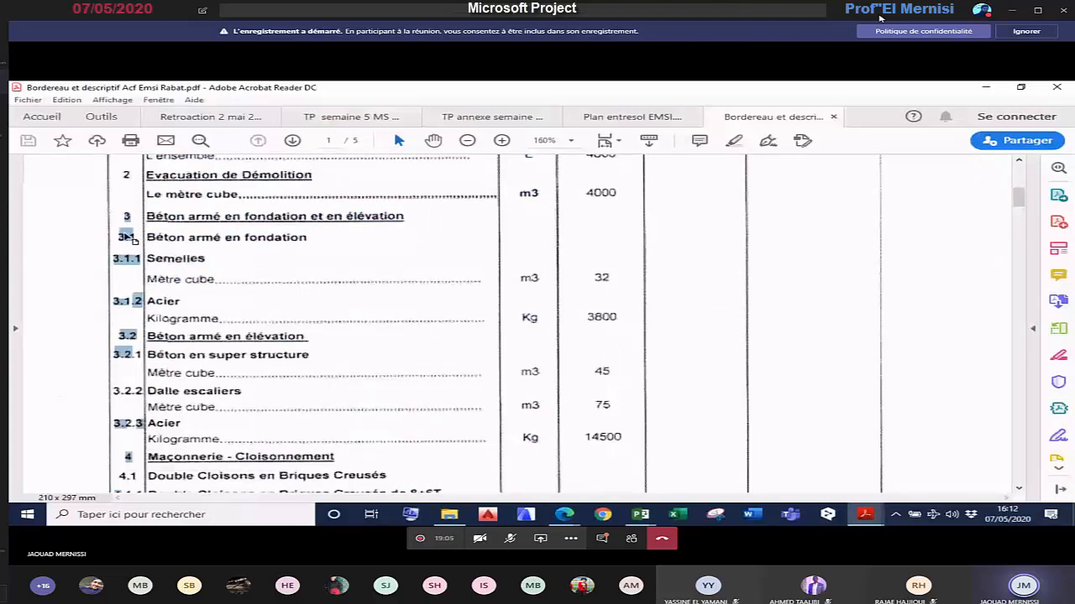
{"action": "key", "text": "ctrl+a"}
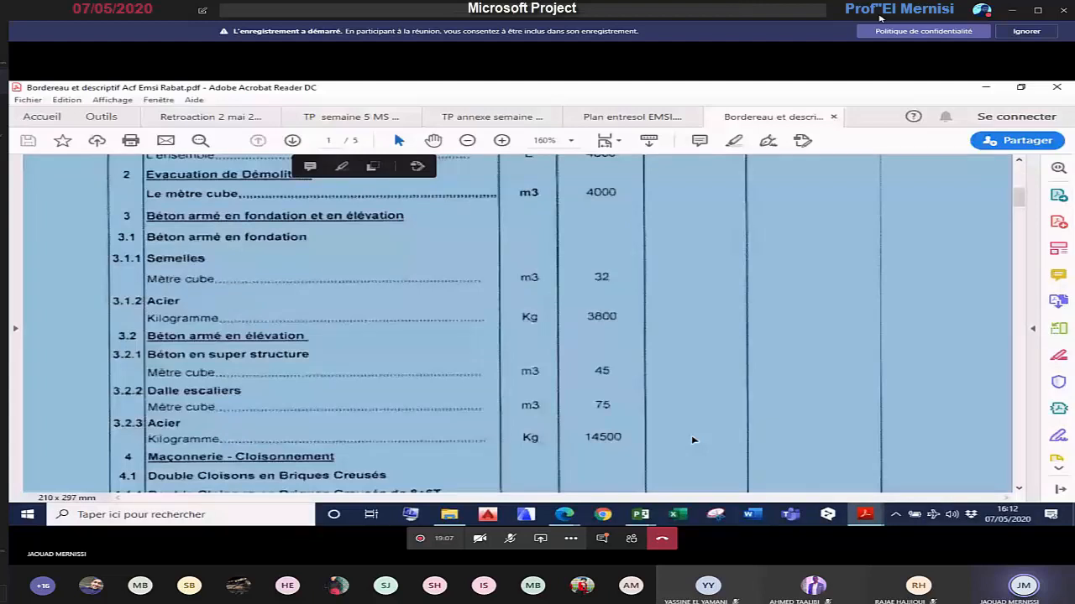
{"action": "left_click", "coordinate": [157, 263]}
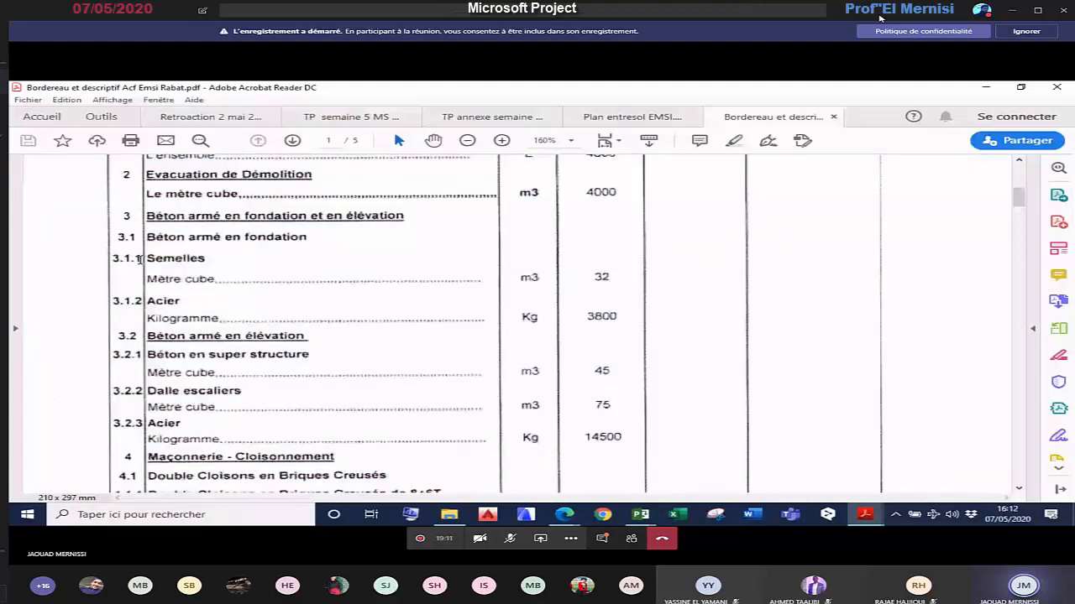
Step: Examine how the bordereau's descriptive text numbers the Semelles, Acier and Maçonnerie - Cloisonnement items on pages 2 and 3
{"action": "left_click_drag", "start_coordinate": [1018, 197], "coordinate": [1019, 288]}
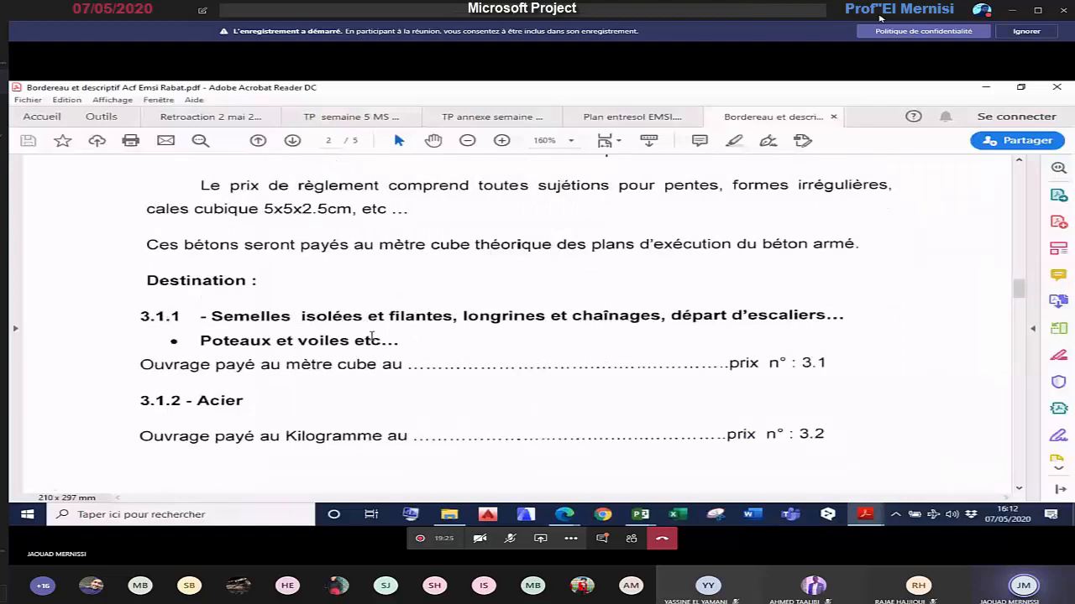
{"action": "left_click_drag", "start_coordinate": [1019, 289], "coordinate": [1025, 329]}
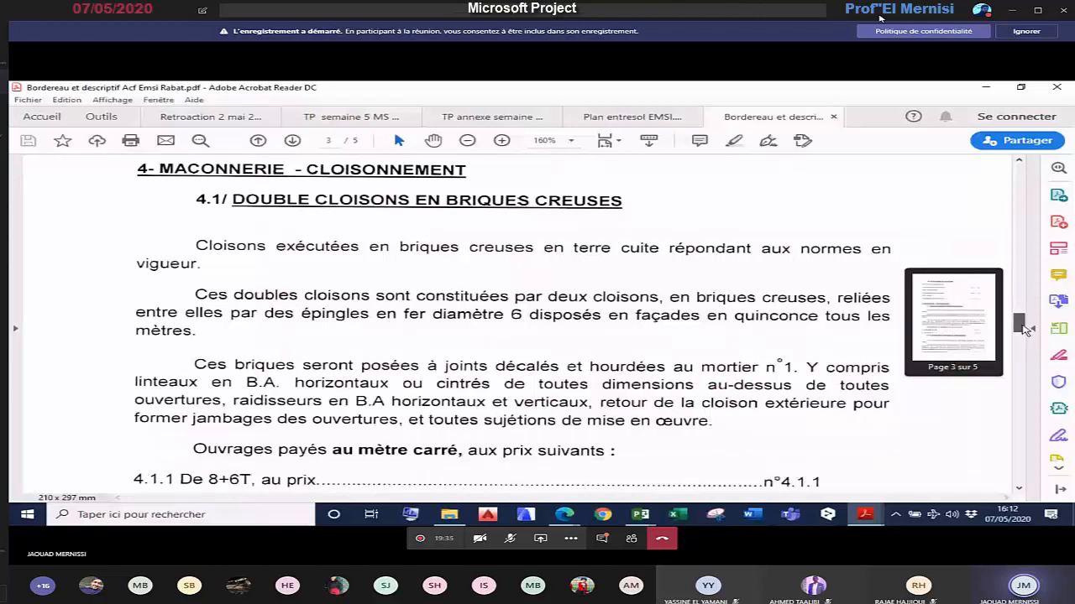
{"action": "left_click_drag", "start_coordinate": [1024, 328], "coordinate": [1022, 323]}
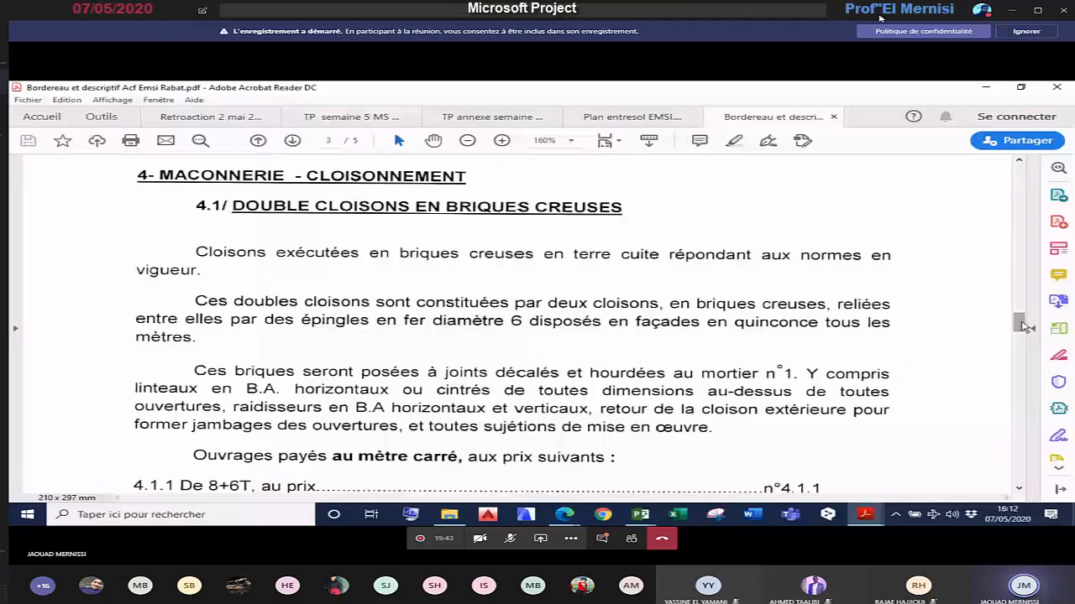
Step: Return to the Correction Projet TP 4-4 schedule in Project and show the hierarchical numbers (N° hiérarchique) in the task names
{"action": "left_click_drag", "start_coordinate": [1024, 326], "coordinate": [1001, 211]}
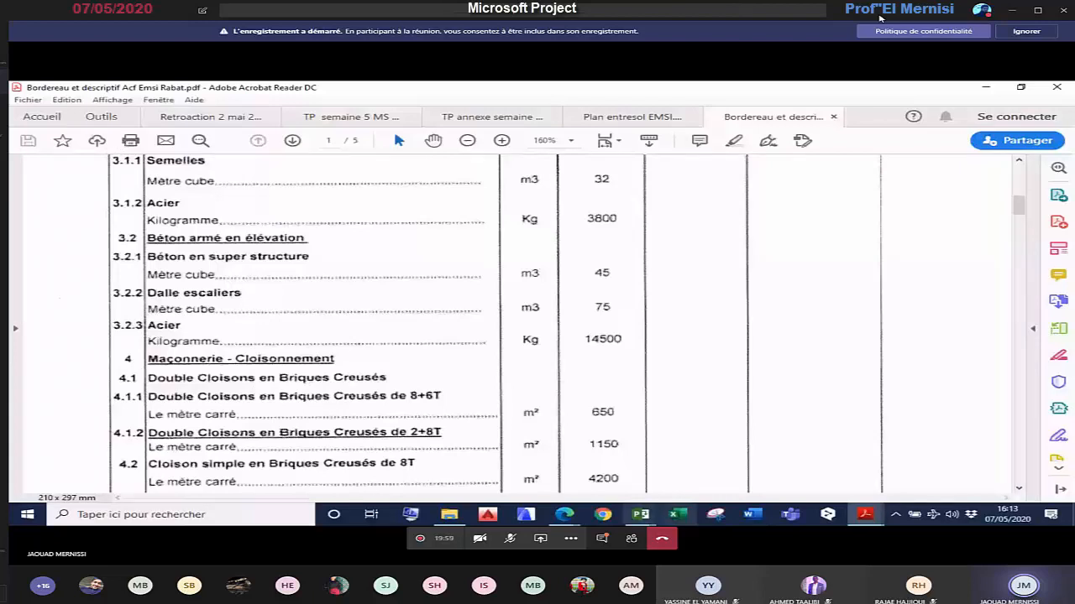
{"action": "mouse_move", "coordinate": [640, 516]}
{"action": "left_click", "coordinate": [777, 477]}
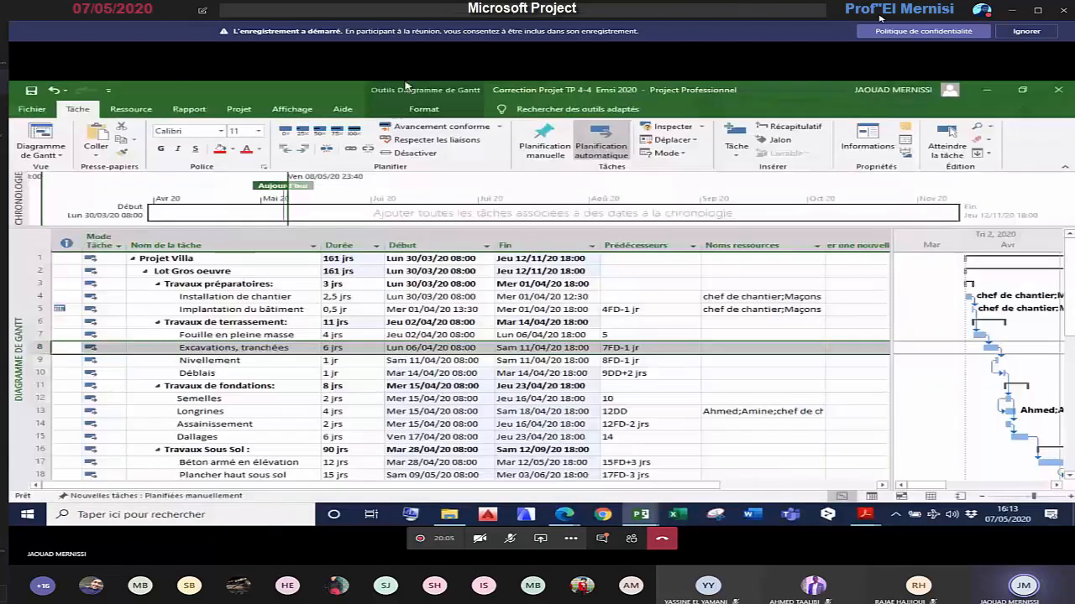
{"action": "left_click", "coordinate": [424, 111]}
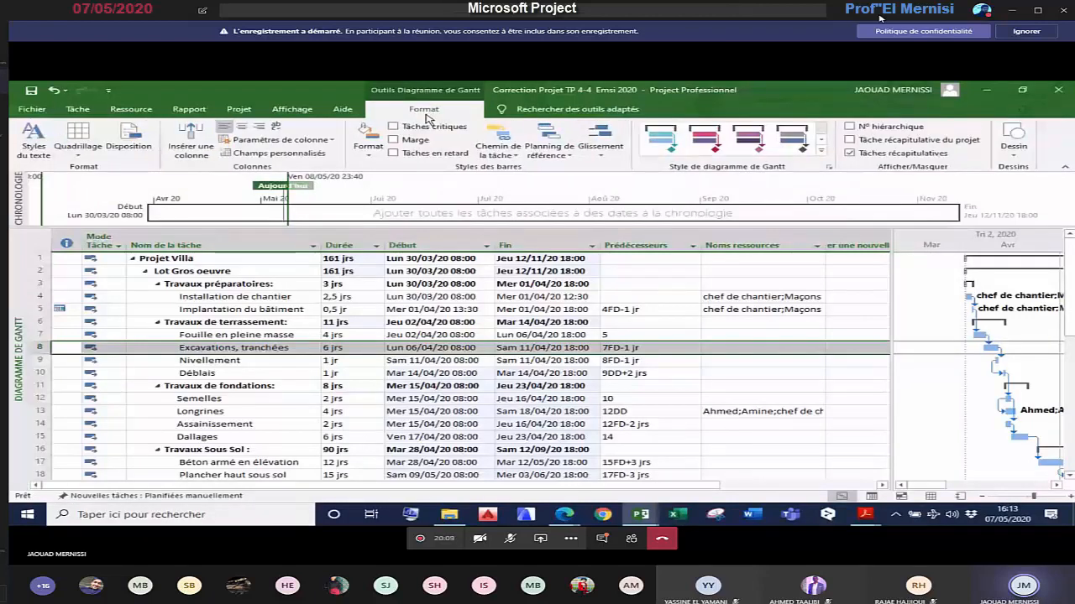
{"action": "left_click", "coordinate": [851, 127]}
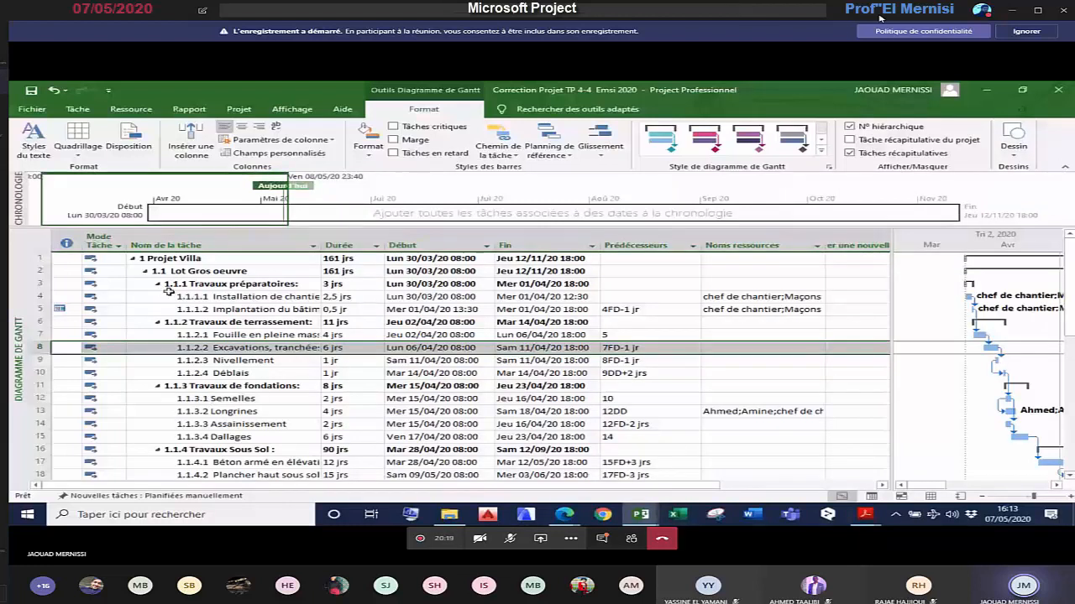
Step: Collapse the Projet Villa summary task and expand it again to see its numbered subtasks
{"action": "left_click", "coordinate": [133, 259]}
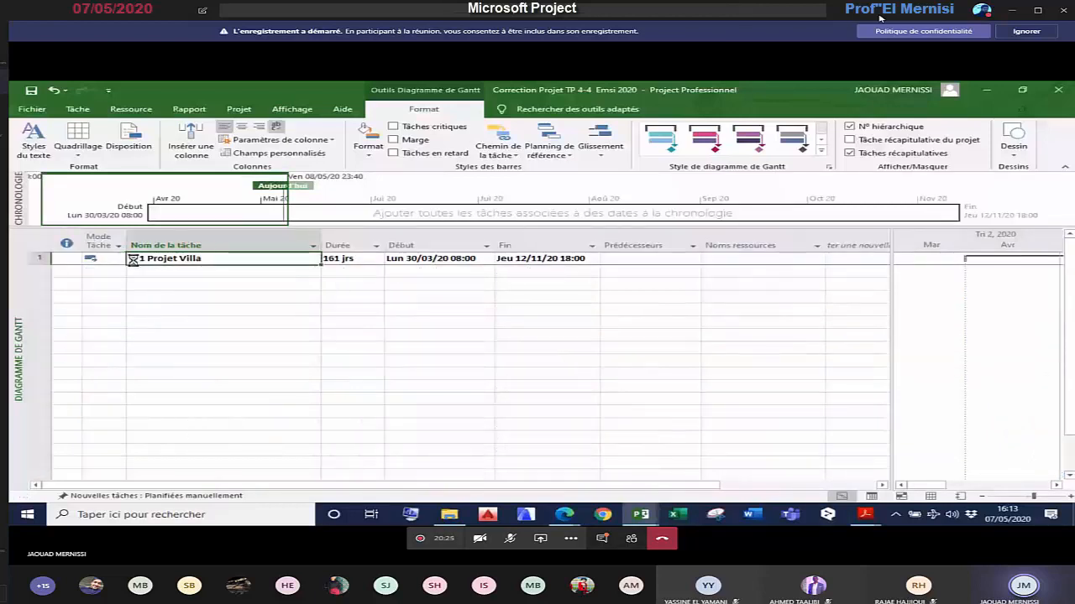
{"action": "left_click", "coordinate": [145, 273]}
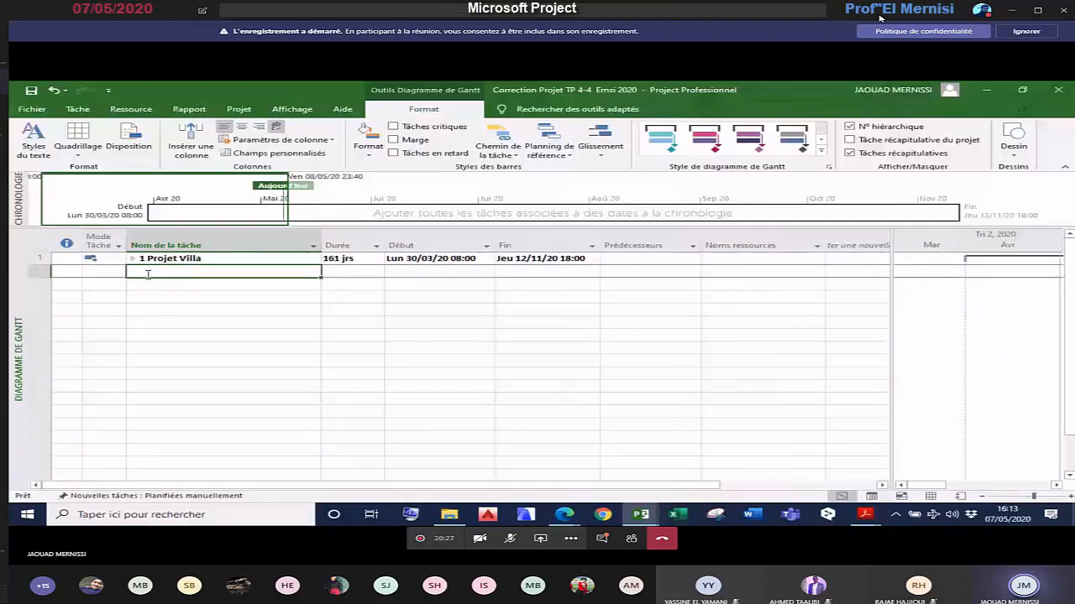
{"action": "left_click", "coordinate": [148, 279]}
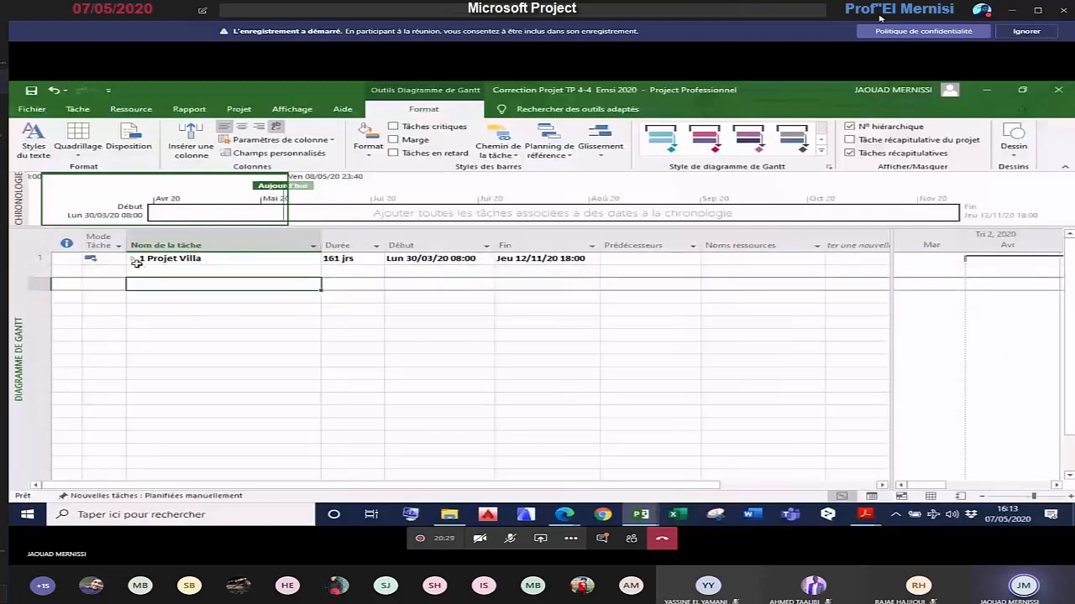
{"action": "left_click", "coordinate": [134, 260]}
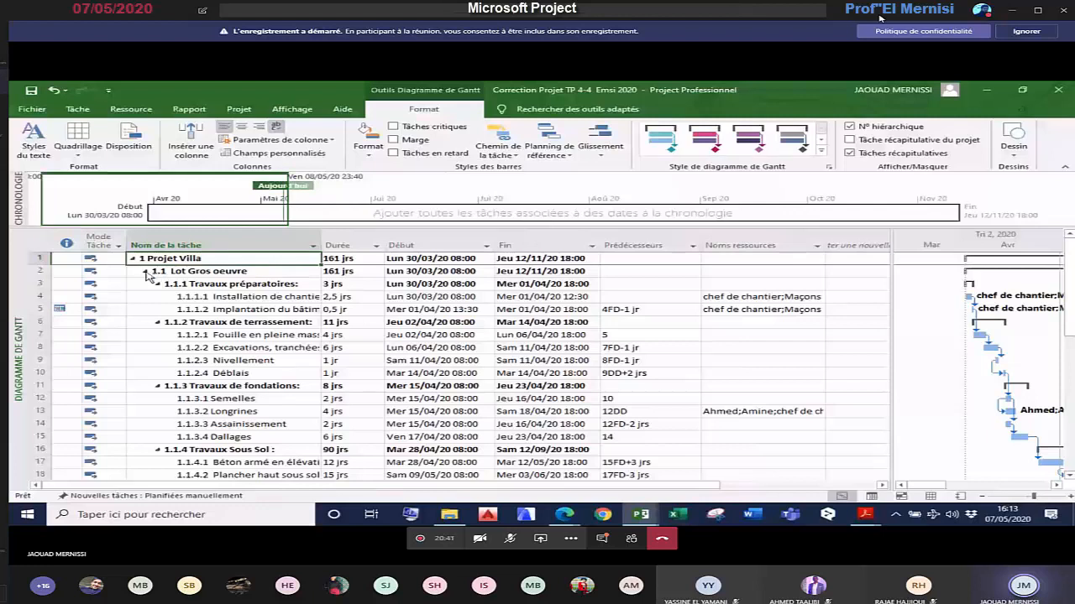
{"action": "left_click", "coordinate": [147, 274]}
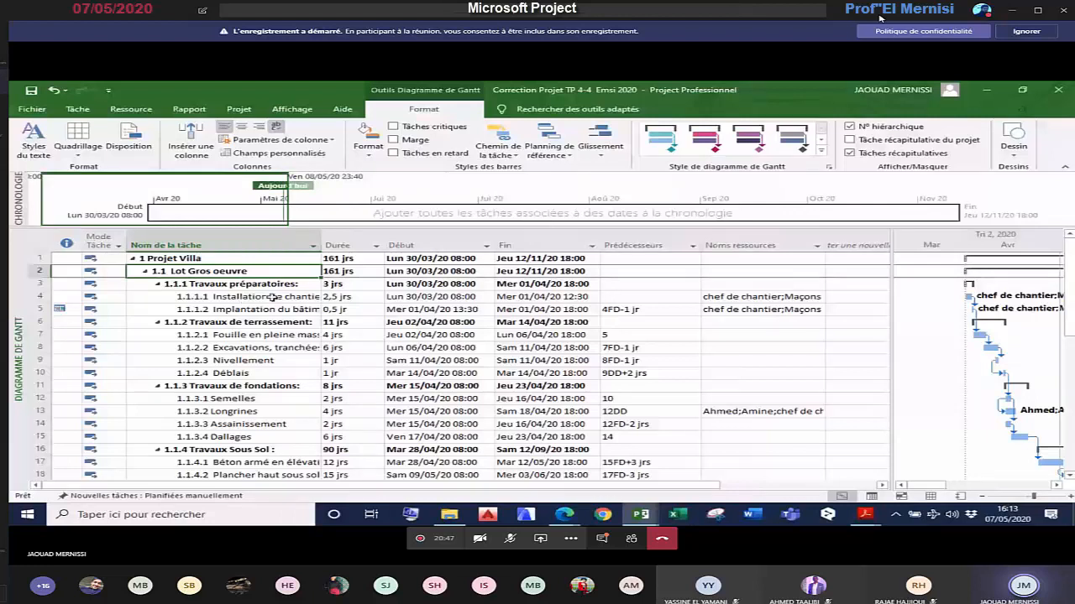
Step: Review the numbering of all tasks down to Travaux 1° étage, and switch the hierarchical numbers off and back on
{"action": "double_click", "coordinate": [250, 309]}
{"action": "scroll", "coordinate": [205, 391], "scroll_direction": "down", "scroll_amount": 6}
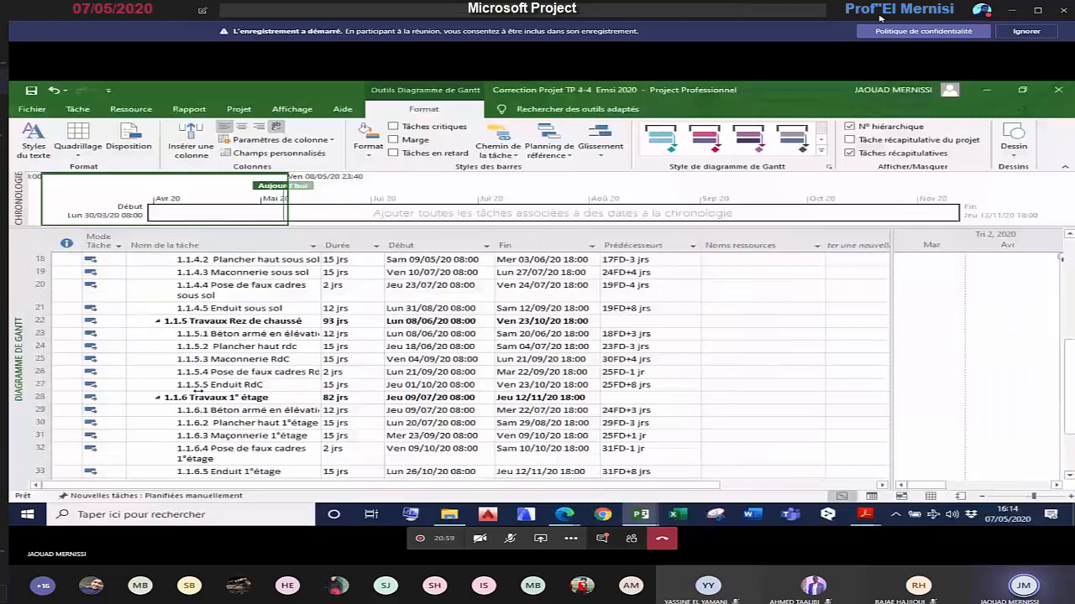
{"action": "scroll", "coordinate": [199, 391], "scroll_direction": "up", "scroll_amount": 6}
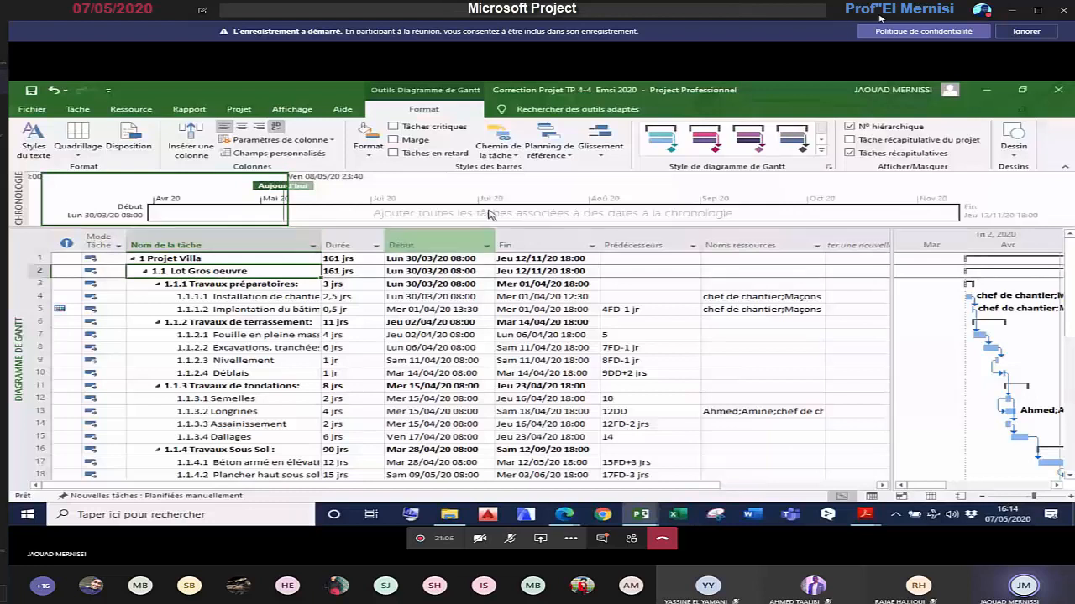
{"action": "left_click", "coordinate": [849, 127]}
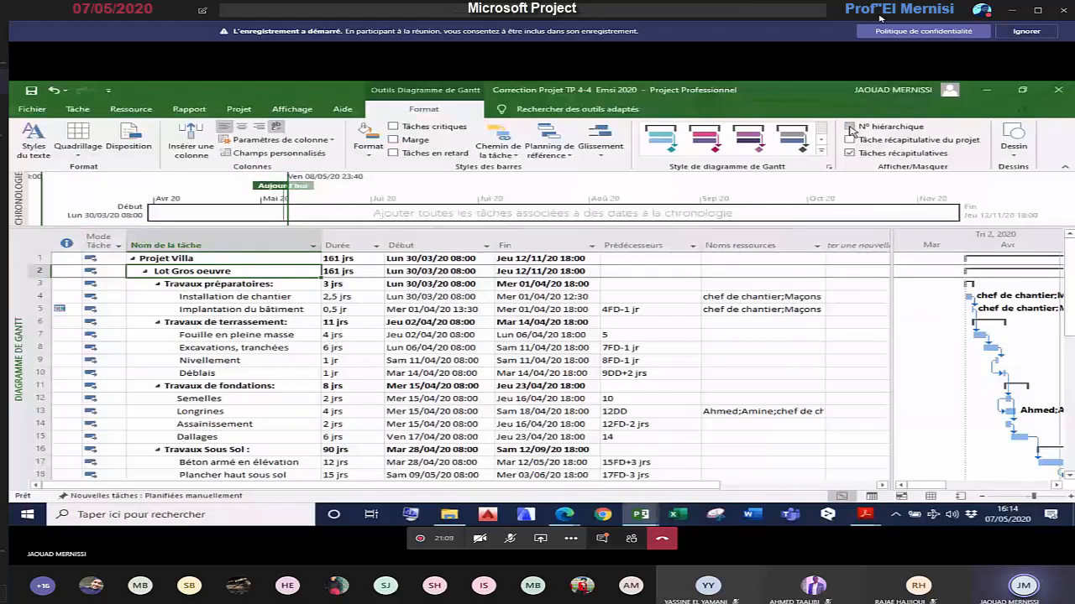
{"action": "left_click", "coordinate": [850, 127]}
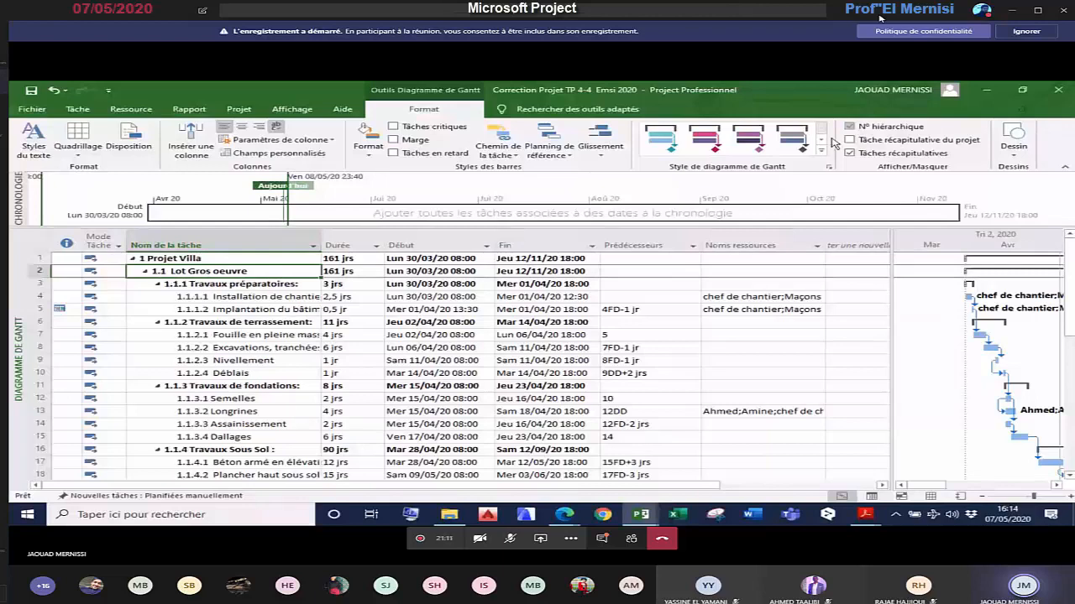
Step: Insert a WBS column before the indicators column of the task table
{"action": "right_click", "coordinate": [71, 241]}
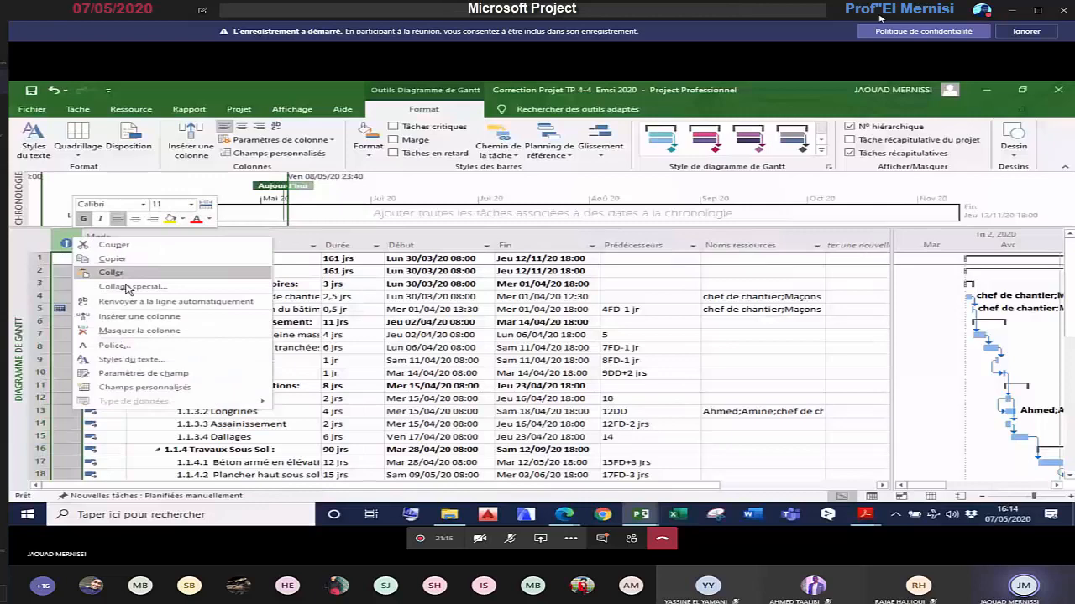
{"action": "left_click", "coordinate": [141, 316]}
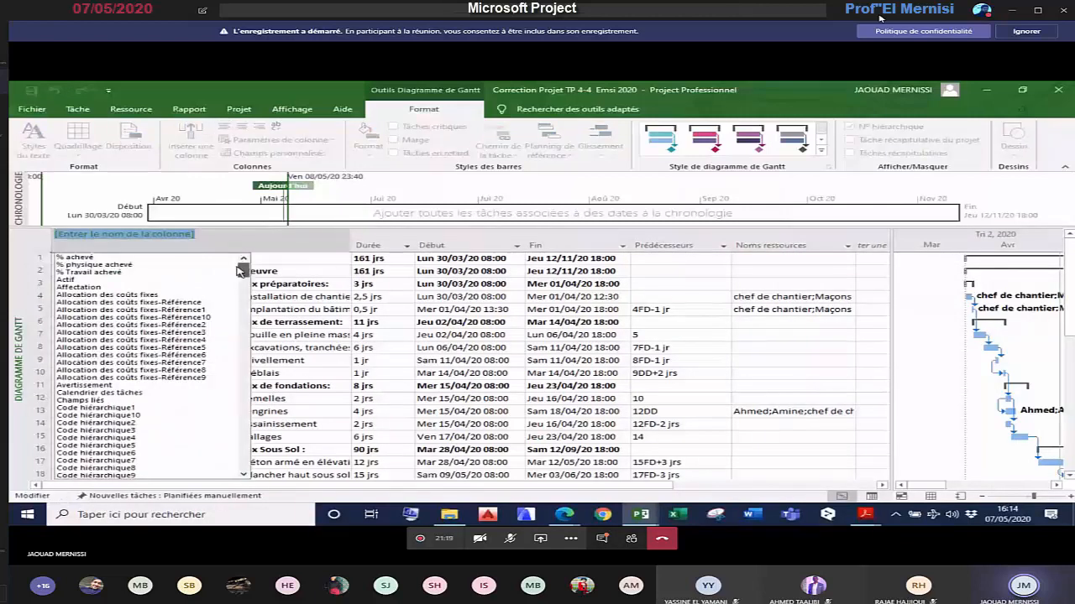
{"action": "left_click_drag", "start_coordinate": [240, 271], "coordinate": [242, 467]}
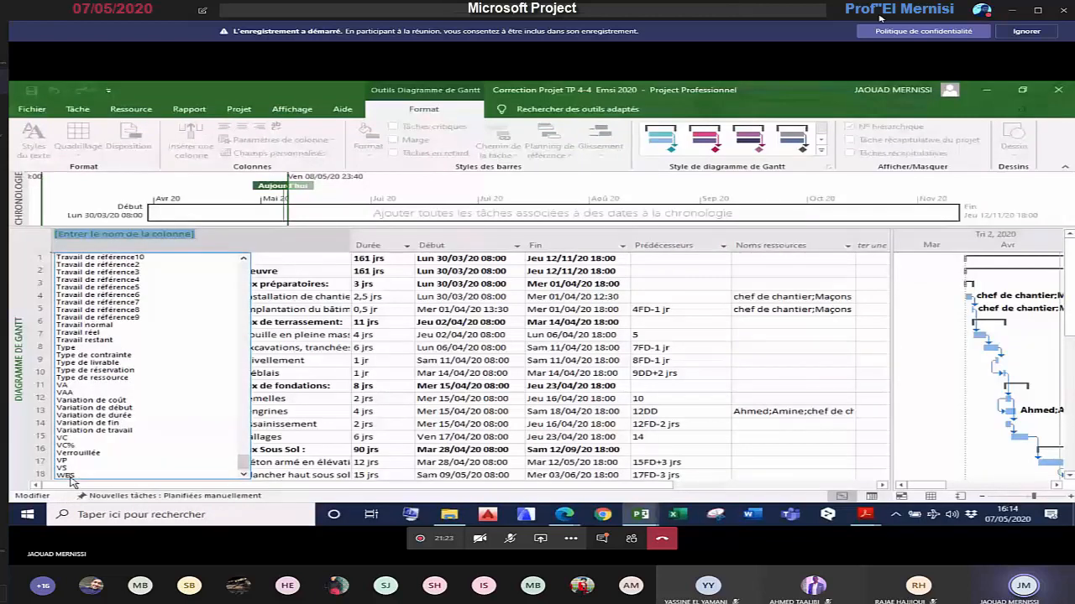
{"action": "left_click", "coordinate": [65, 475]}
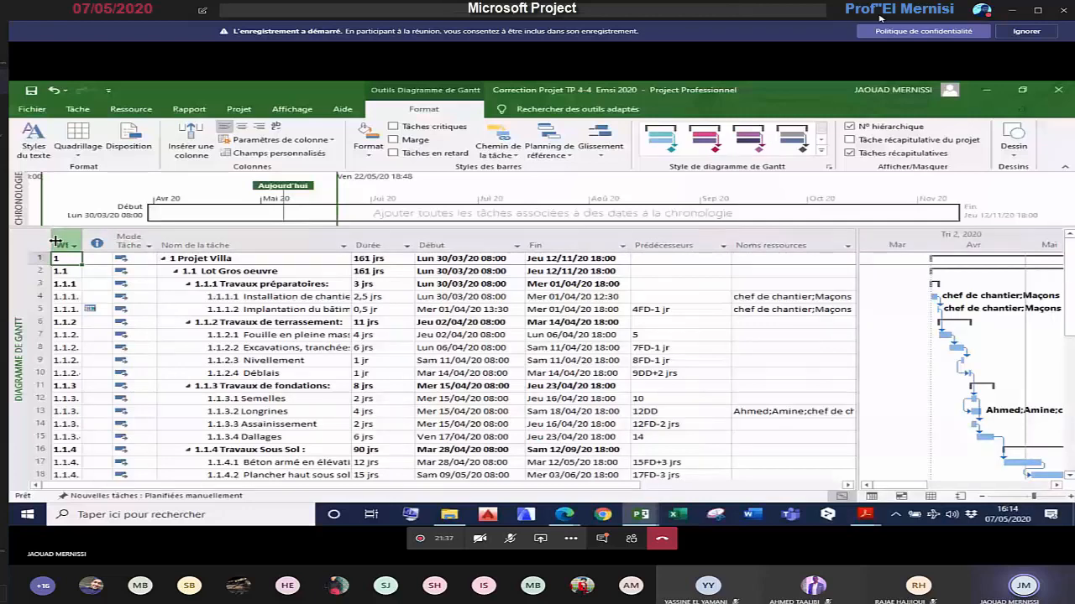
Step: Hide the hierarchical numbers in the task names and fit the WBS column's width to its codes
{"action": "left_click", "coordinate": [849, 126]}
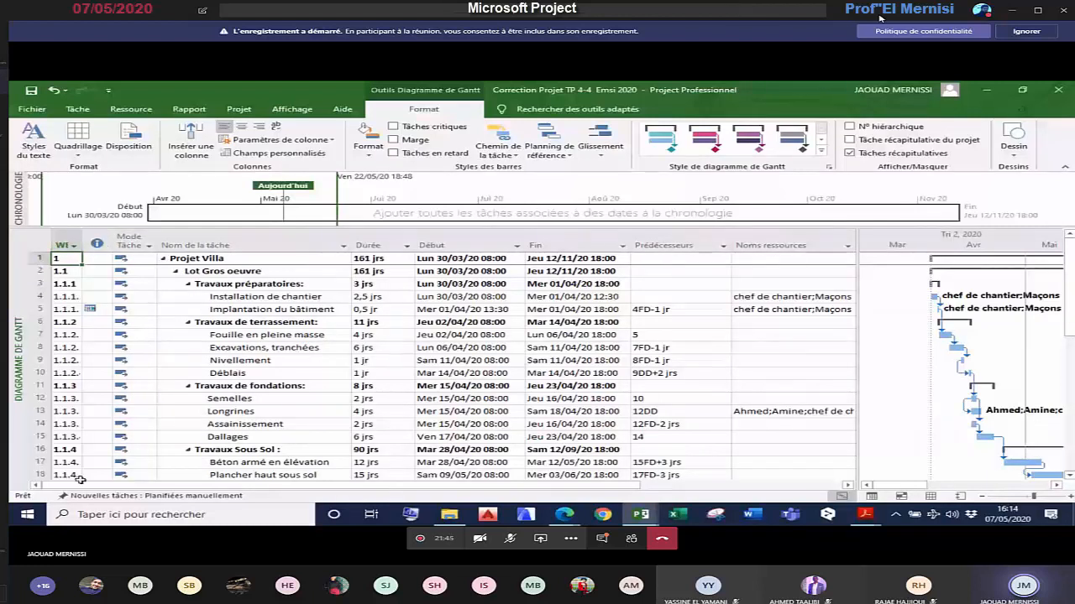
{"action": "double_click", "coordinate": [79, 239]}
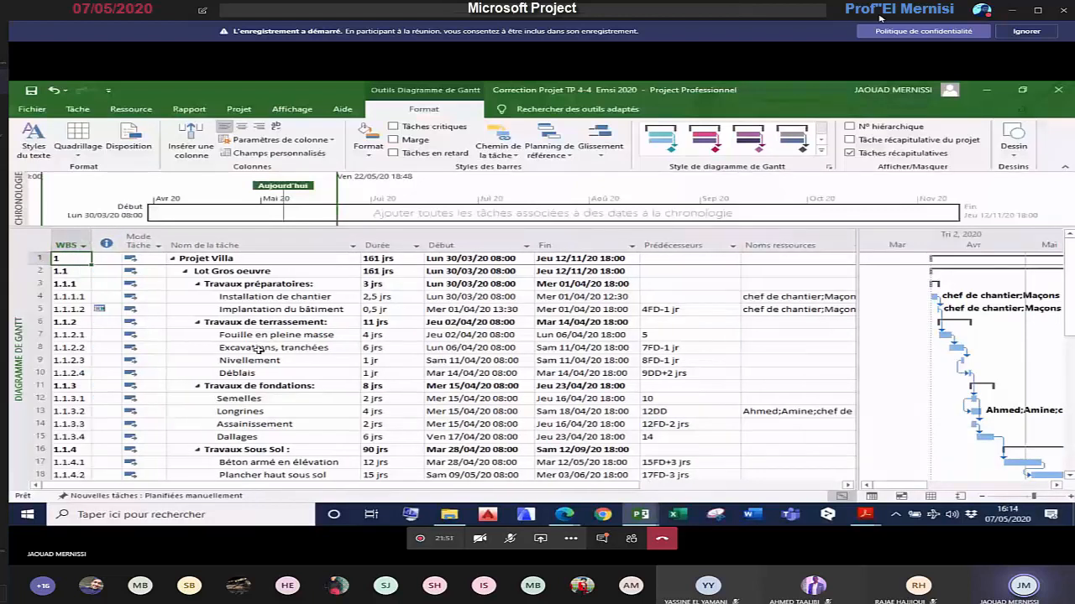
Step: Add the remark "ghkjgkghjk" to the Implantation du bâtiment task
{"action": "mouse_move", "coordinate": [873, 522]}
{"action": "left_click", "coordinate": [233, 311]}
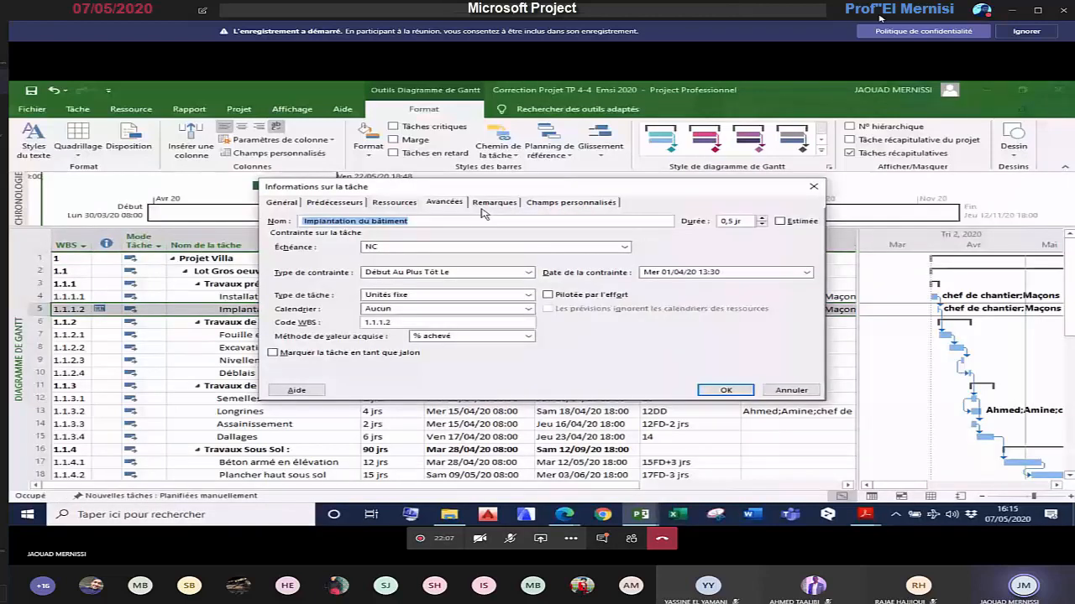
{"action": "left_click", "coordinate": [494, 203]}
{"action": "left_click", "coordinate": [445, 288]}
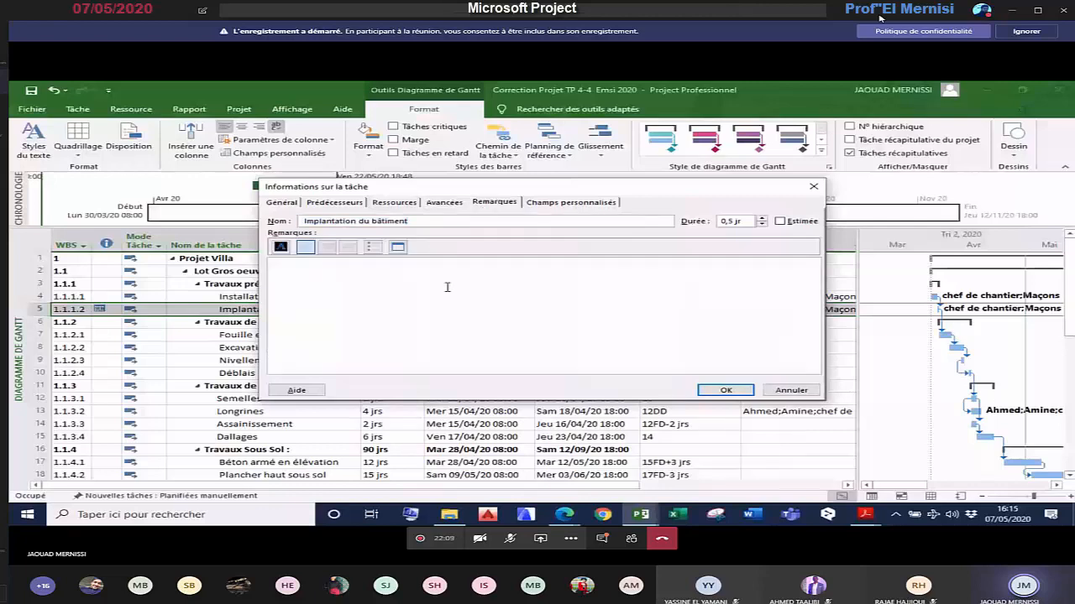
{"action": "type", "text": "ghkjgkghjk"}
{"action": "left_click", "coordinate": [726, 391]}
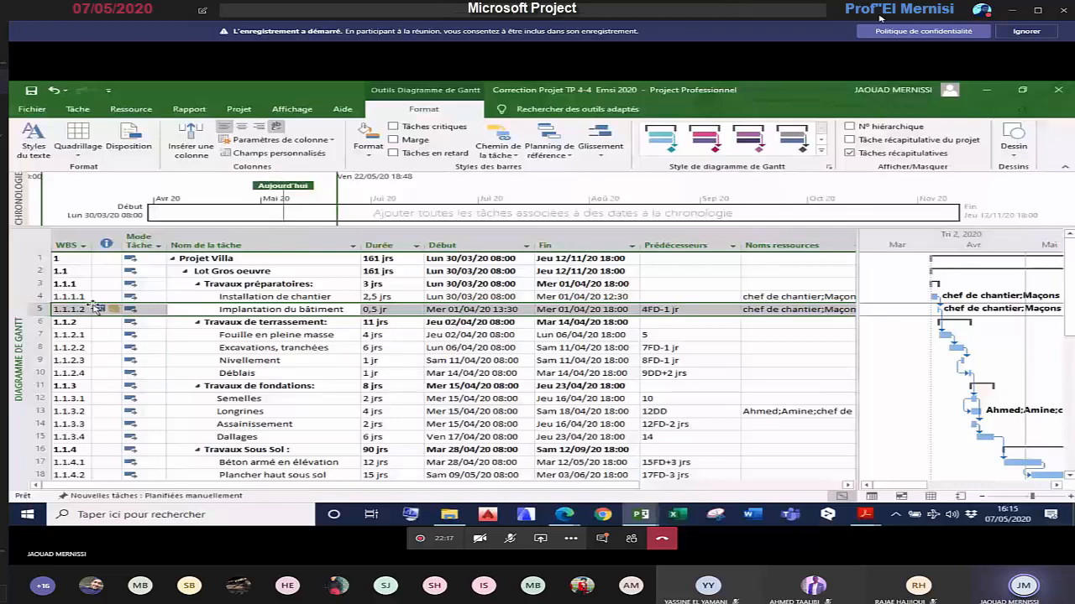
Step: Review the WBS codes of the tasks down to Travaux 1° étage
{"action": "left_click", "coordinate": [106, 335]}
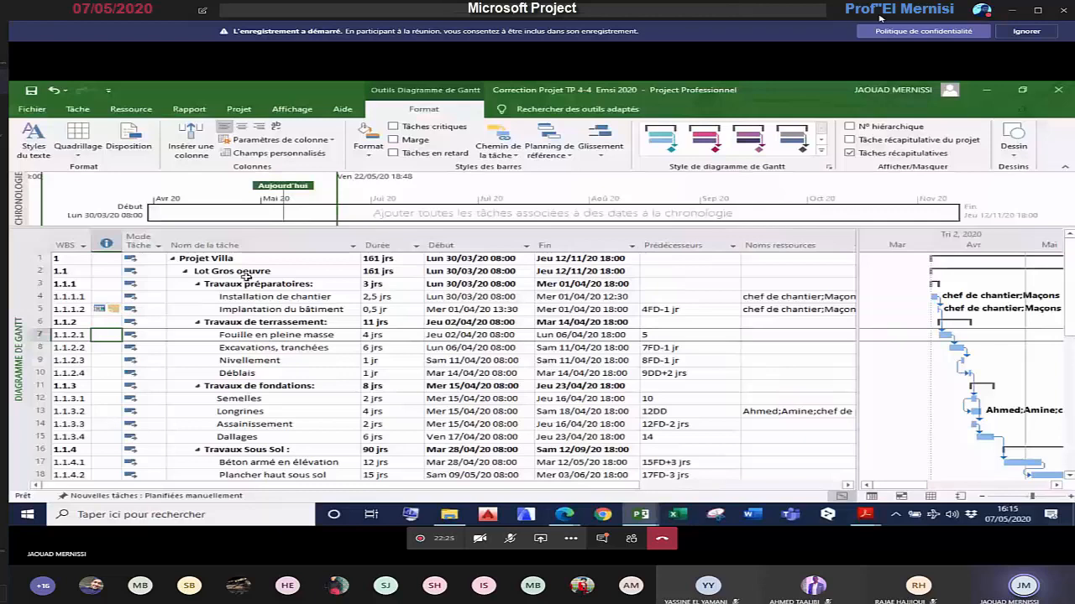
{"action": "scroll", "coordinate": [150, 363], "scroll_direction": "down", "scroll_amount": 5}
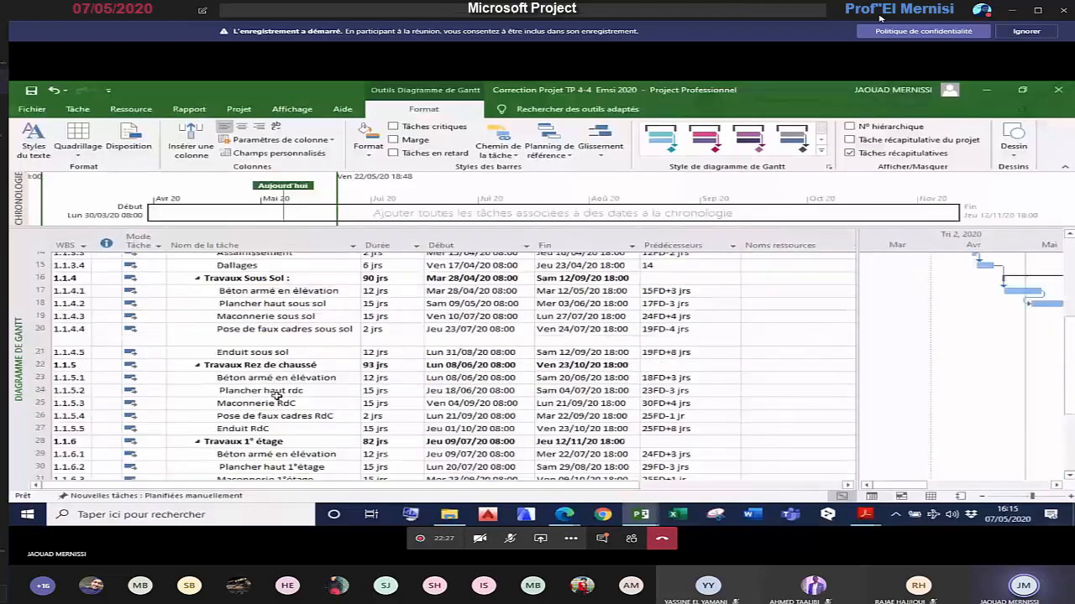
{"action": "scroll", "coordinate": [149, 363], "scroll_direction": "up", "scroll_amount": 5}
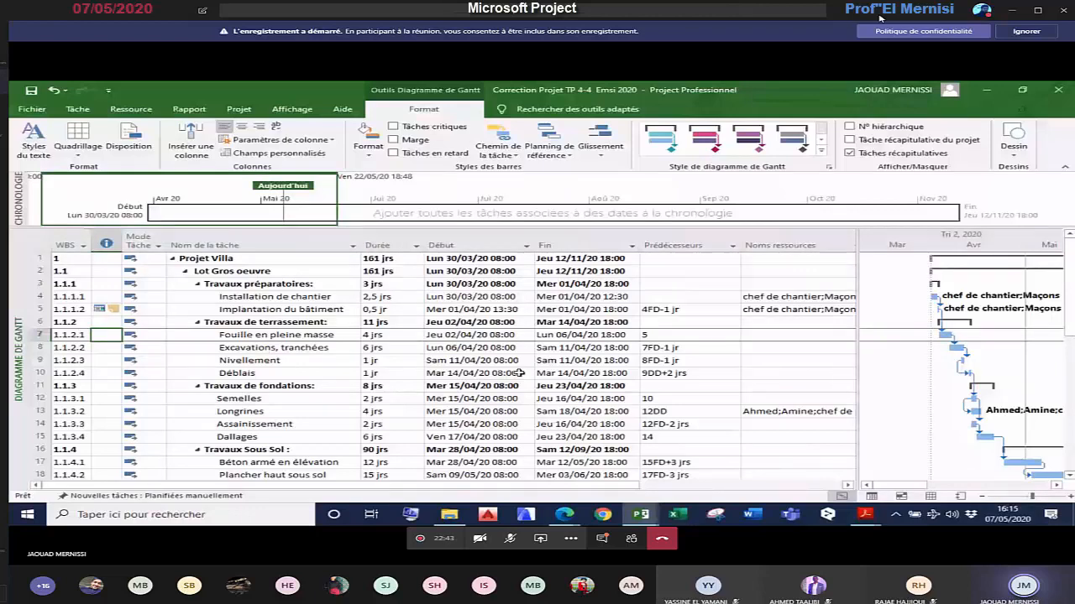
Step: Switch to Retroaction 2 mai 2020.pdf in Acrobat Reader and read the page 6 sections on task constraints and deadlines
{"action": "key", "text": "alt+Tab"}
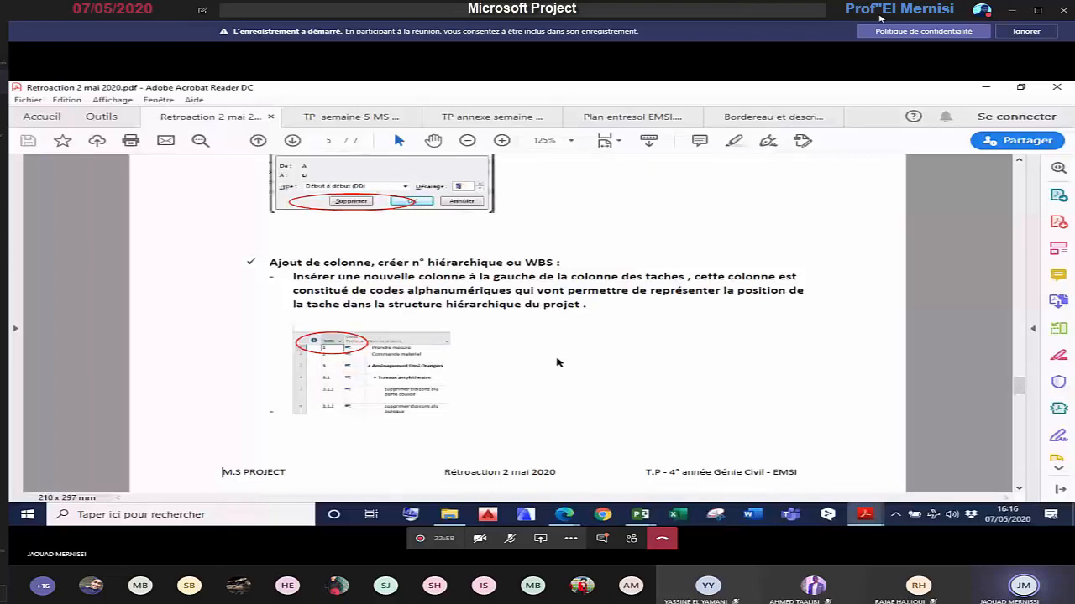
{"action": "scroll", "coordinate": [557, 362], "scroll_direction": "down", "scroll_amount": 5}
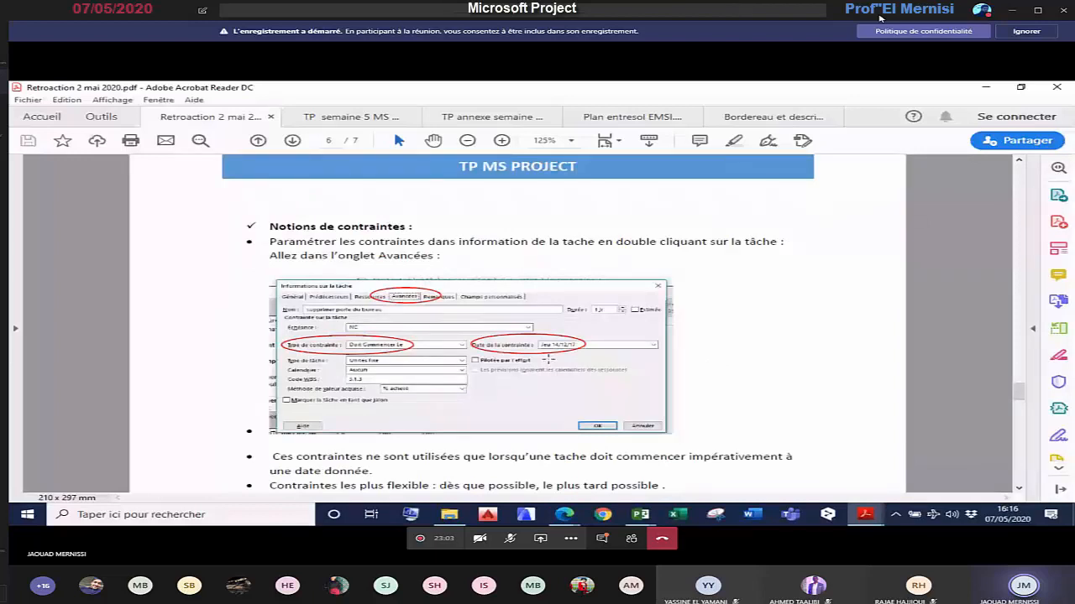
{"action": "scroll", "coordinate": [548, 360], "scroll_direction": "down", "scroll_amount": 1}
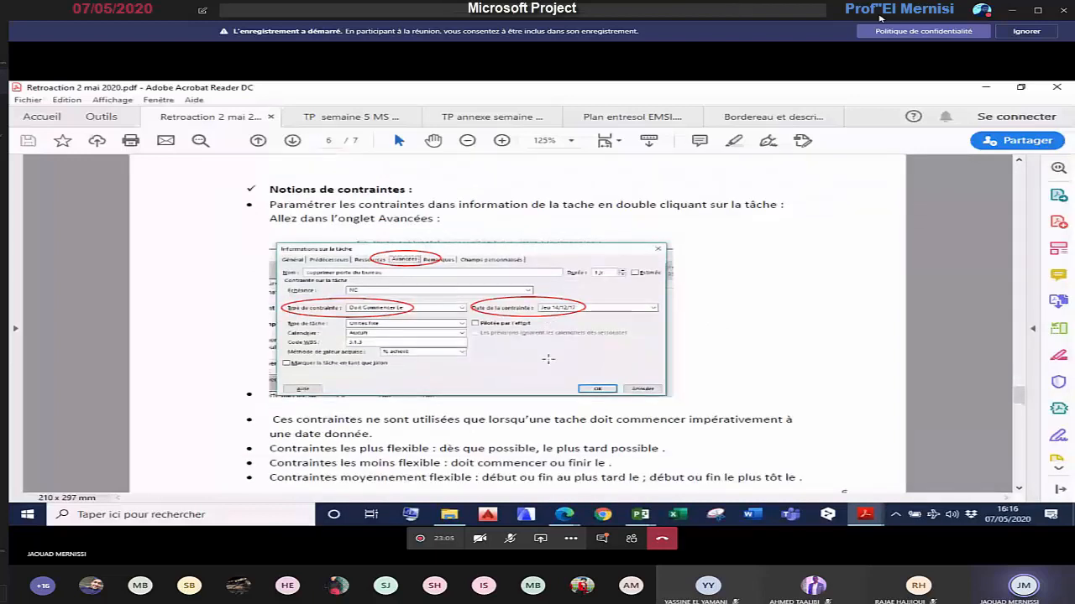
{"action": "scroll", "coordinate": [416, 400], "scroll_direction": "down", "scroll_amount": 2}
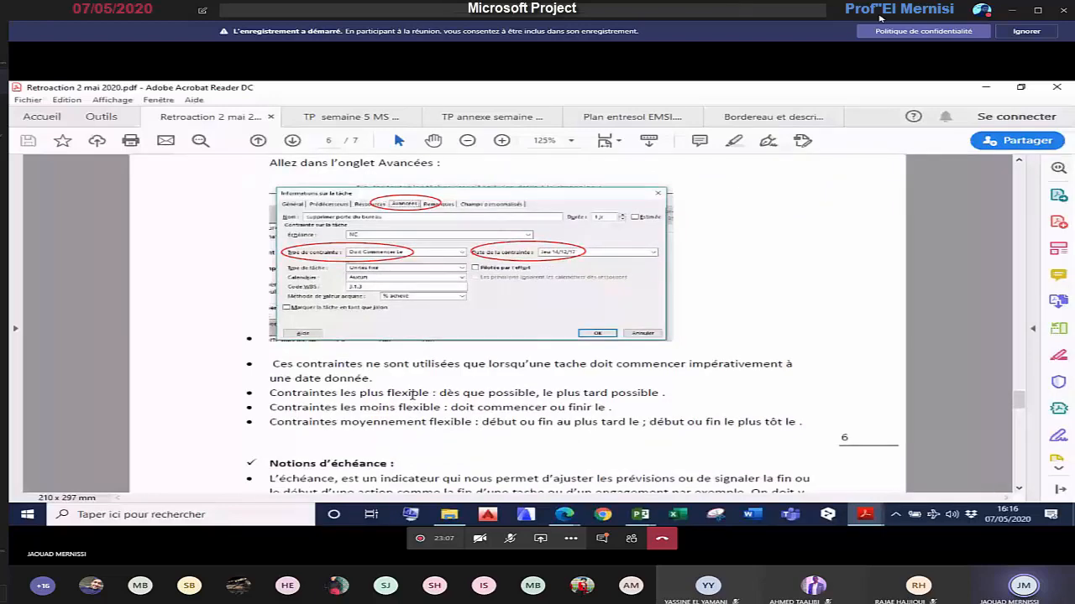
{"action": "scroll", "coordinate": [412, 395], "scroll_direction": "down", "scroll_amount": 1}
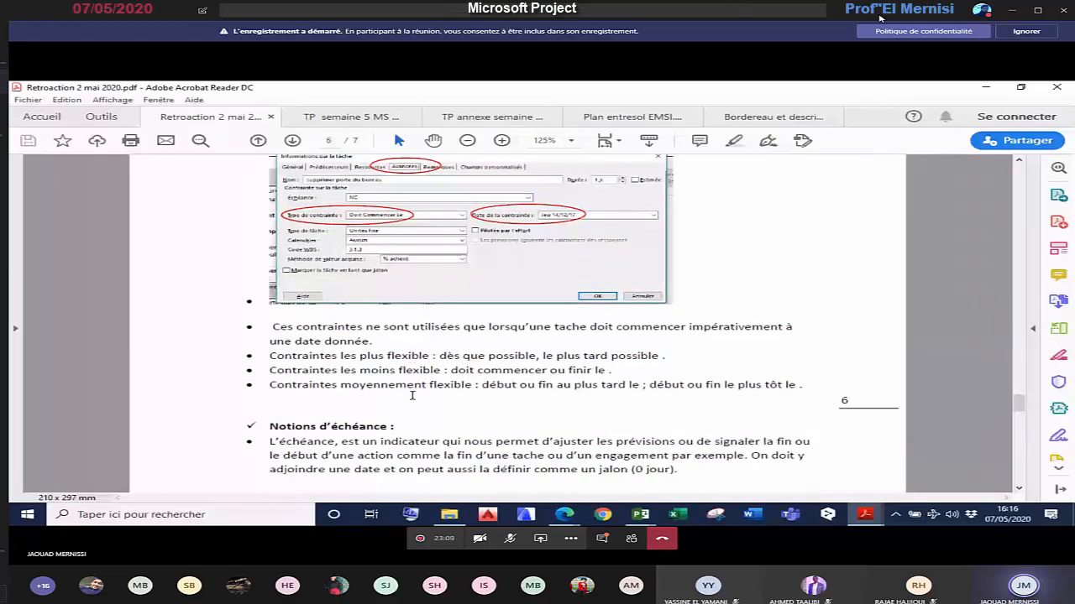
{"action": "scroll", "coordinate": [412, 394], "scroll_direction": "down", "scroll_amount": 3}
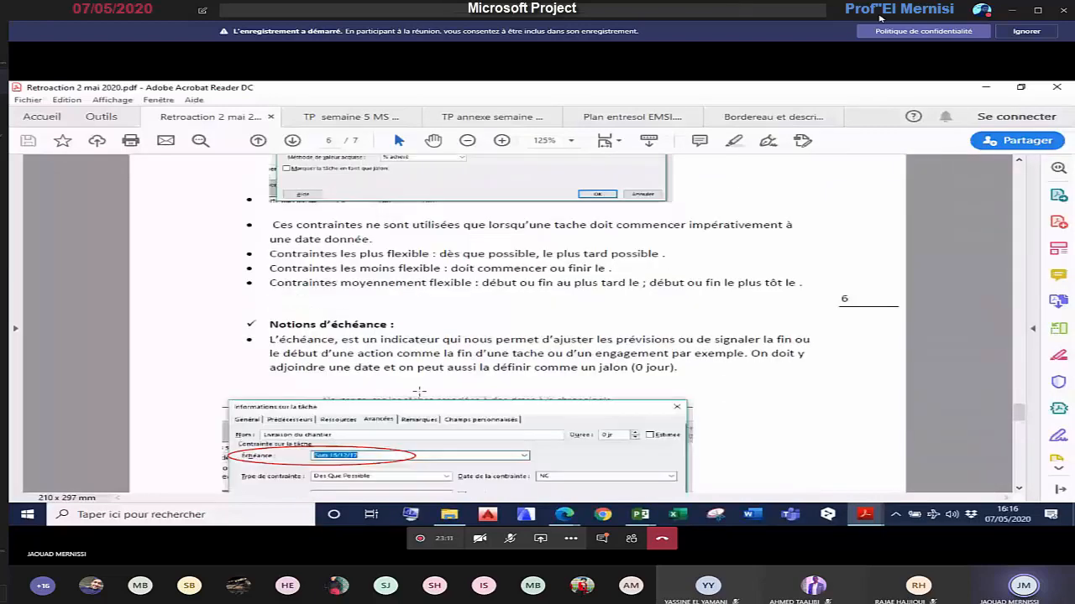
{"action": "scroll", "coordinate": [419, 391], "scroll_direction": "down", "scroll_amount": 2}
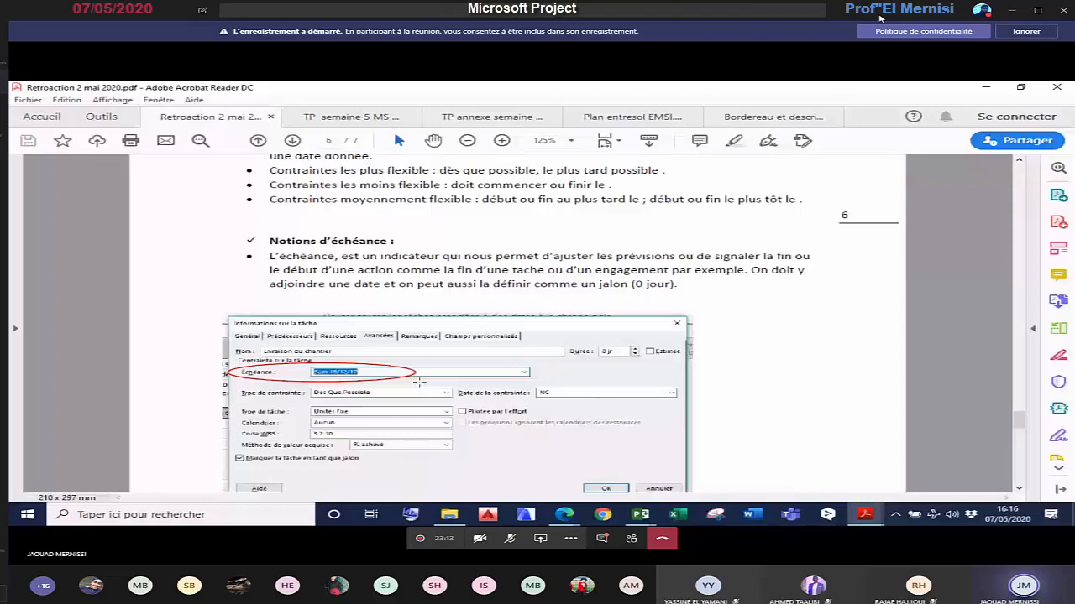
{"action": "scroll", "coordinate": [419, 382], "scroll_direction": "down", "scroll_amount": 1}
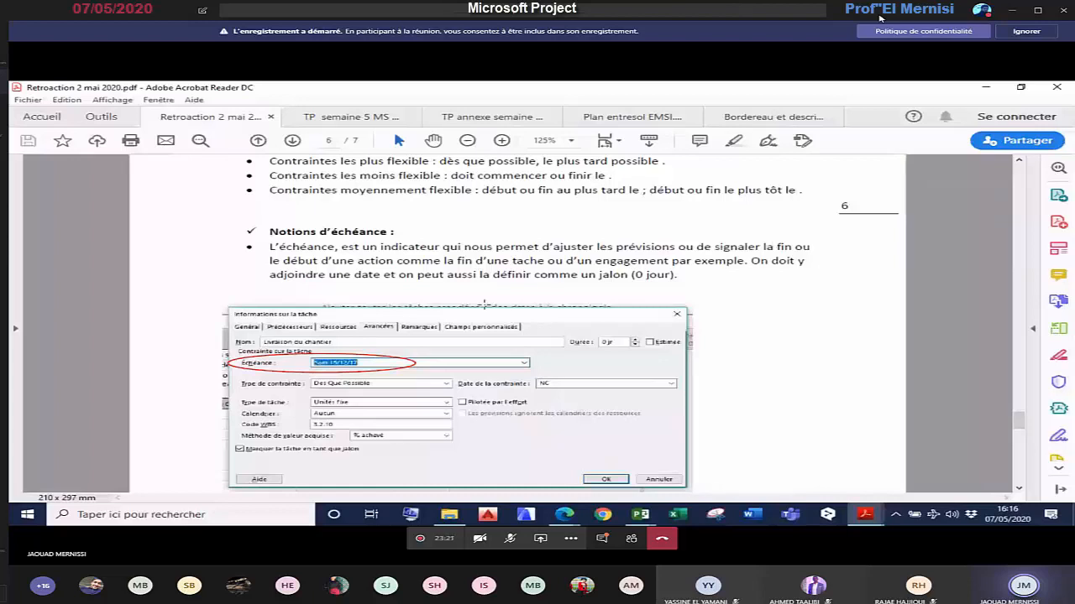
{"action": "scroll", "coordinate": [385, 292], "scroll_direction": "down", "scroll_amount": 1}
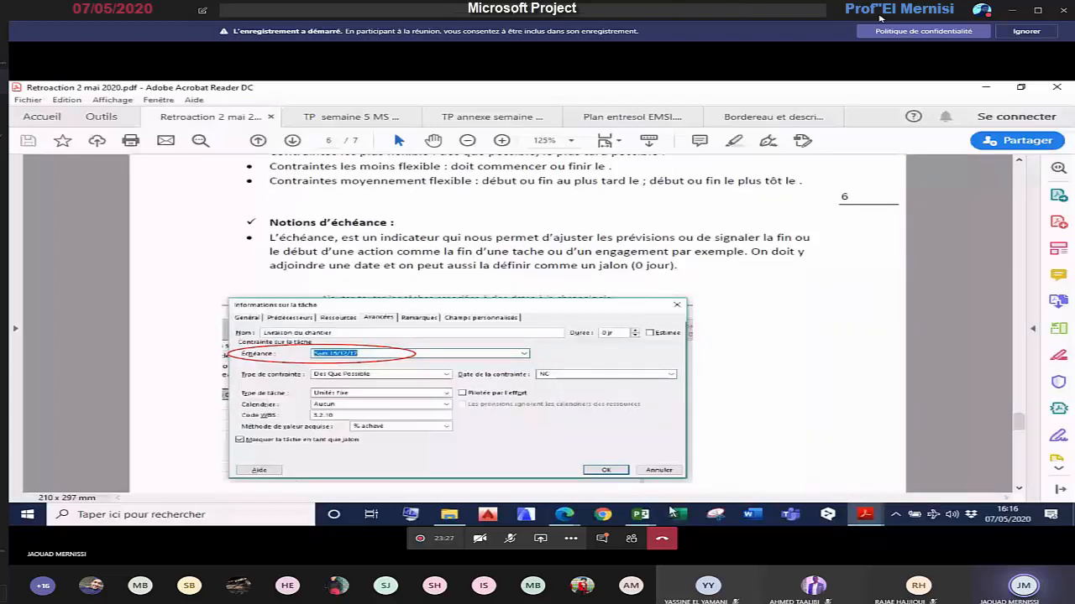
Step: Switch to Microsoft Project and bring up the Projet TP 4-4 Emsi 2020 schedule
{"action": "mouse_move", "coordinate": [643, 519]}
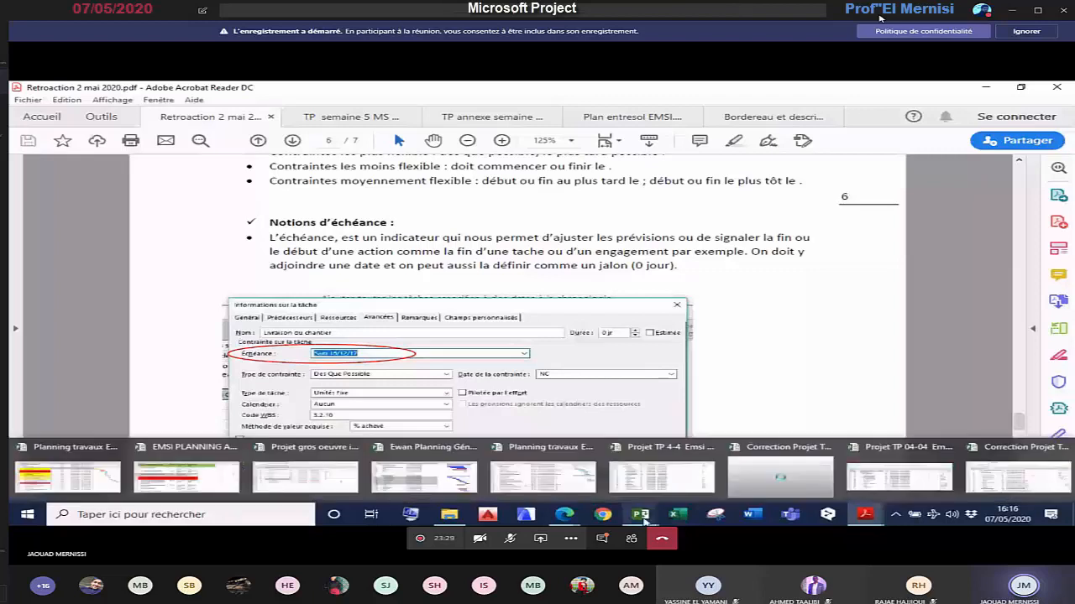
{"action": "left_click", "coordinate": [752, 477]}
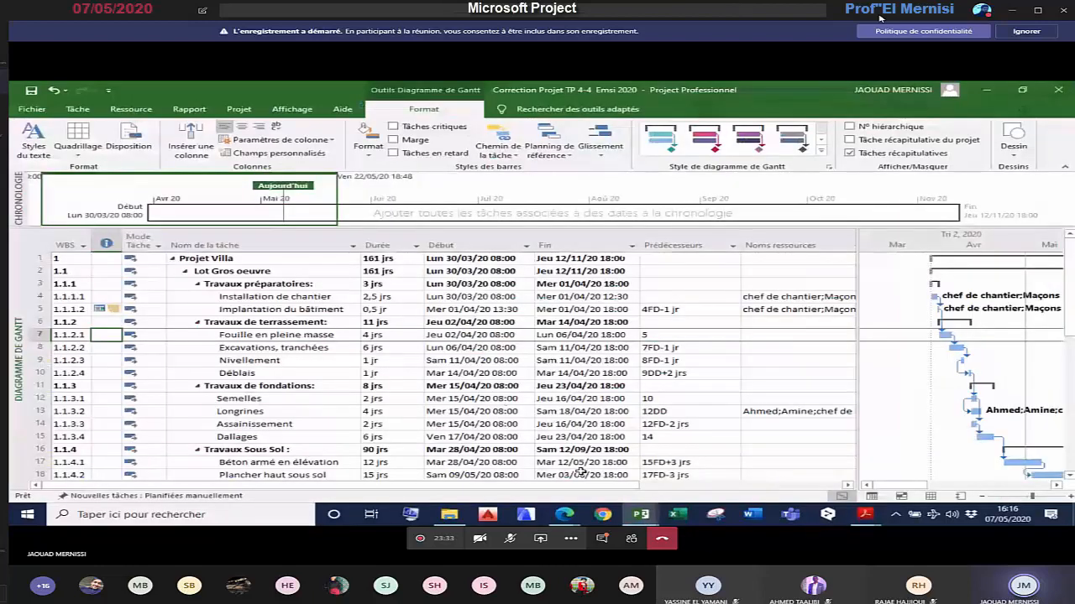
{"action": "left_click", "coordinate": [642, 518]}
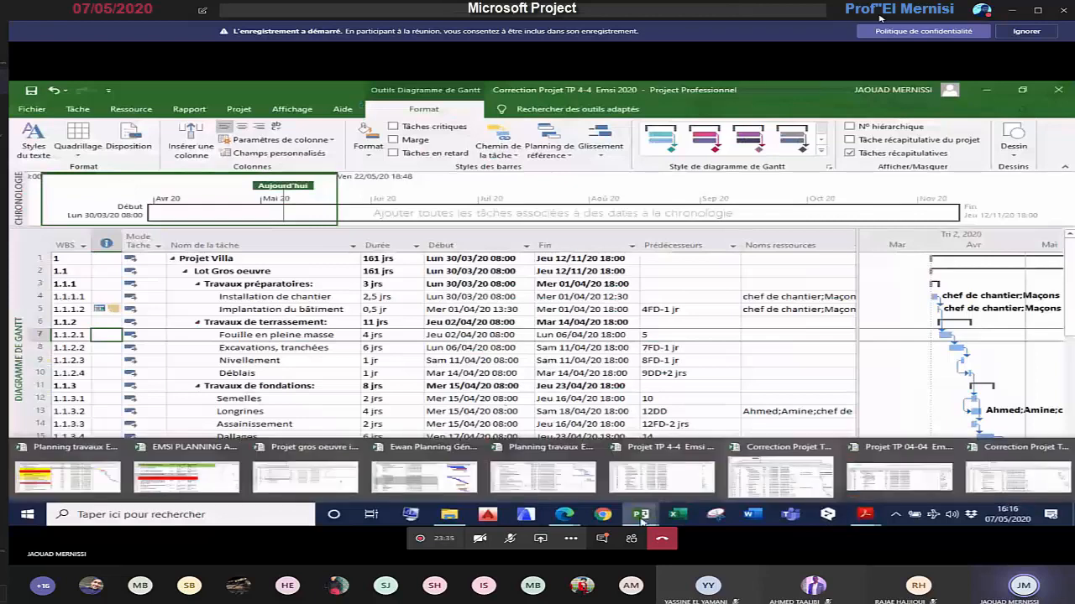
{"action": "left_click", "coordinate": [661, 475]}
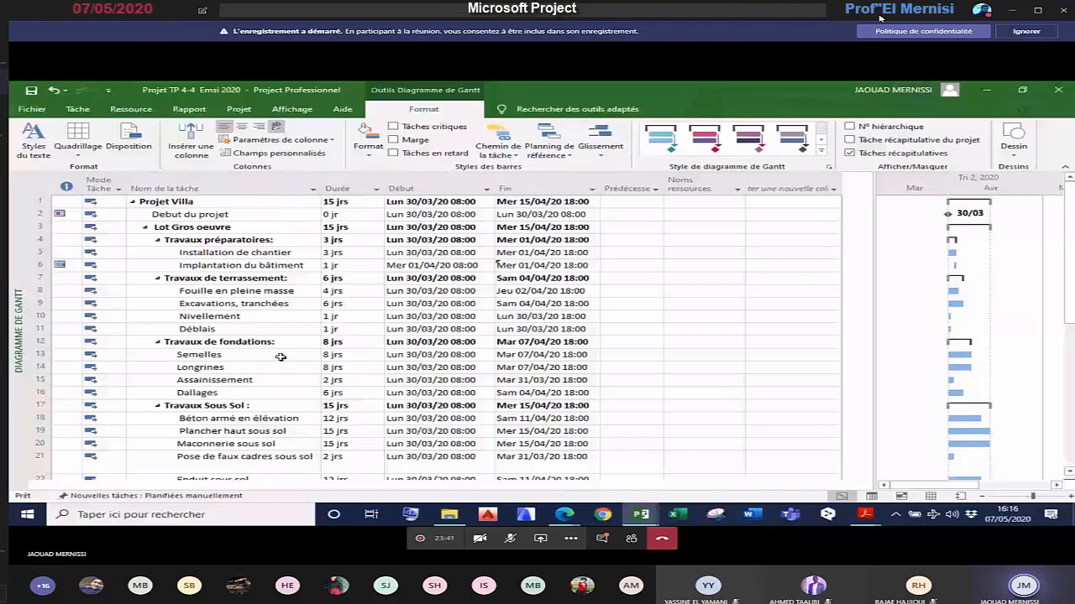
Step: Set the deadline of the Debut du projet milestone to Lun 30/03/20 in its advanced task information
{"action": "left_click", "coordinate": [214, 216]}
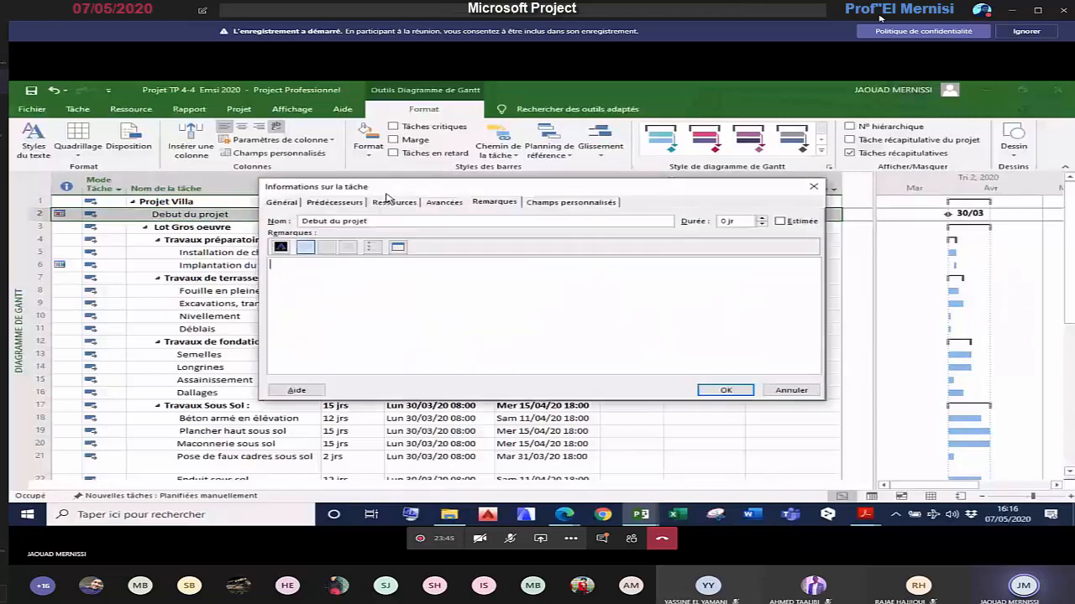
{"action": "left_click", "coordinate": [444, 202]}
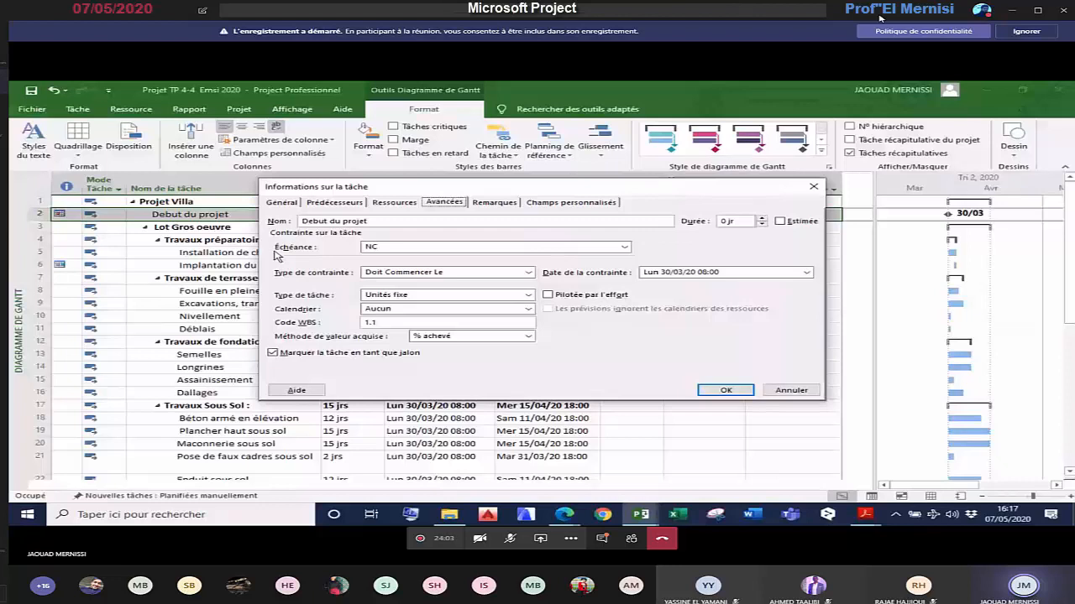
{"action": "left_click", "coordinate": [389, 248]}
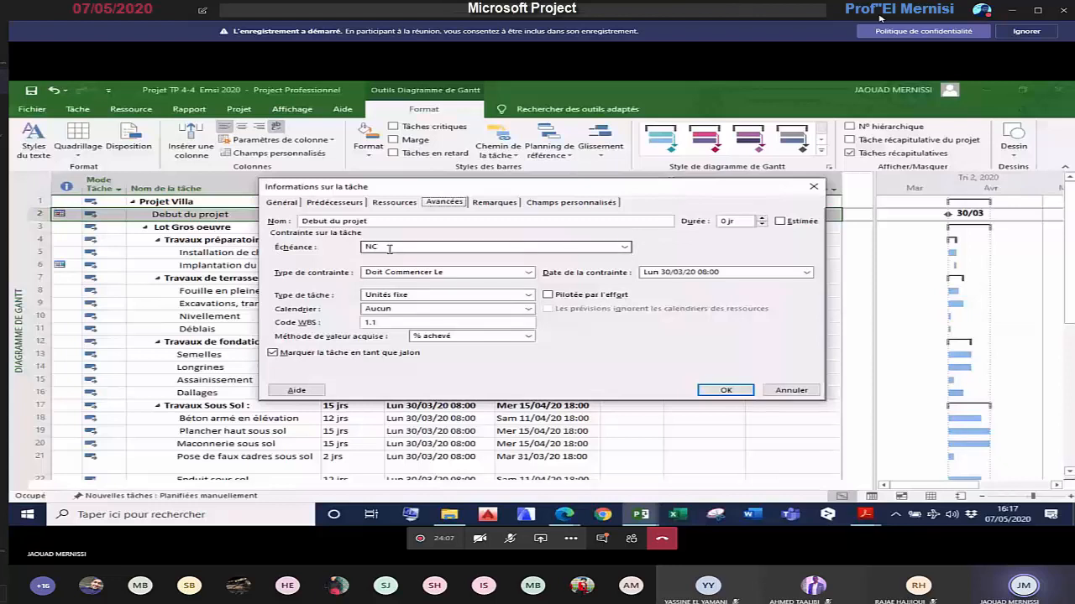
{"action": "left_click", "coordinate": [624, 248]}
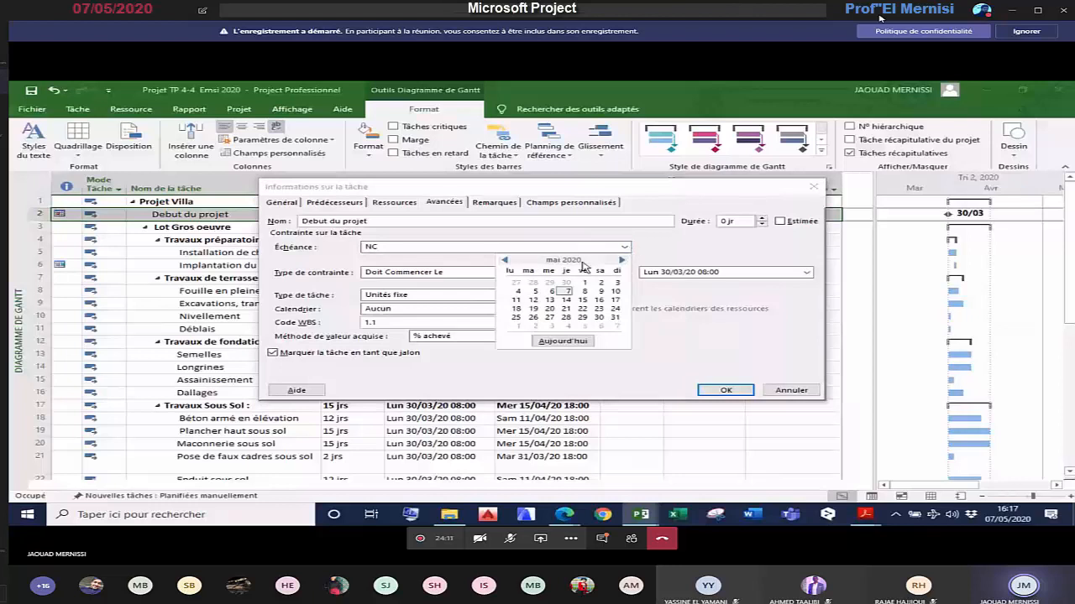
{"action": "left_click", "coordinate": [504, 260]}
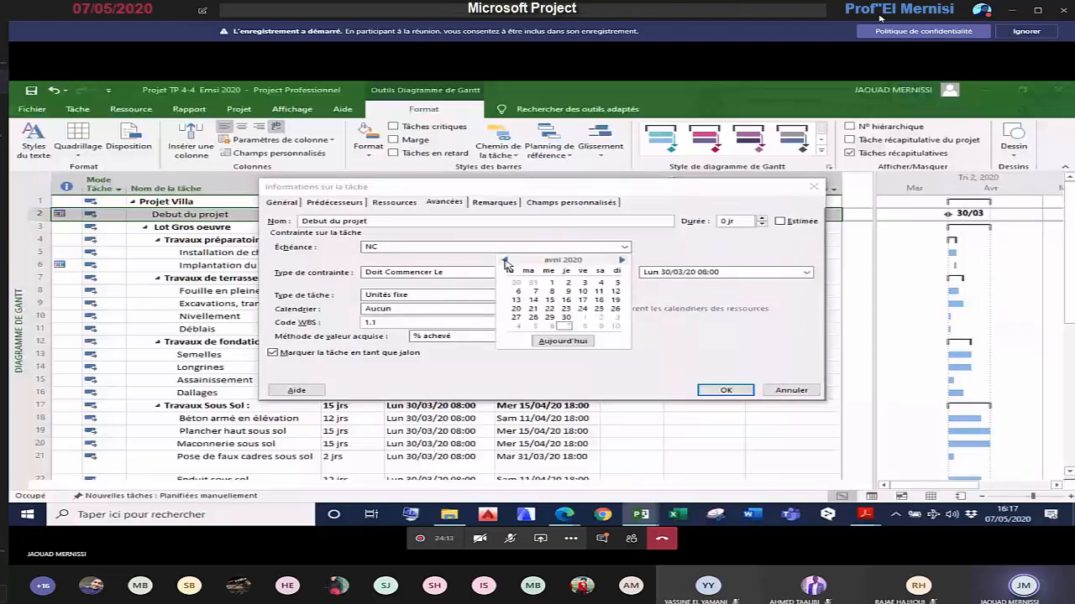
{"action": "left_click", "coordinate": [516, 283]}
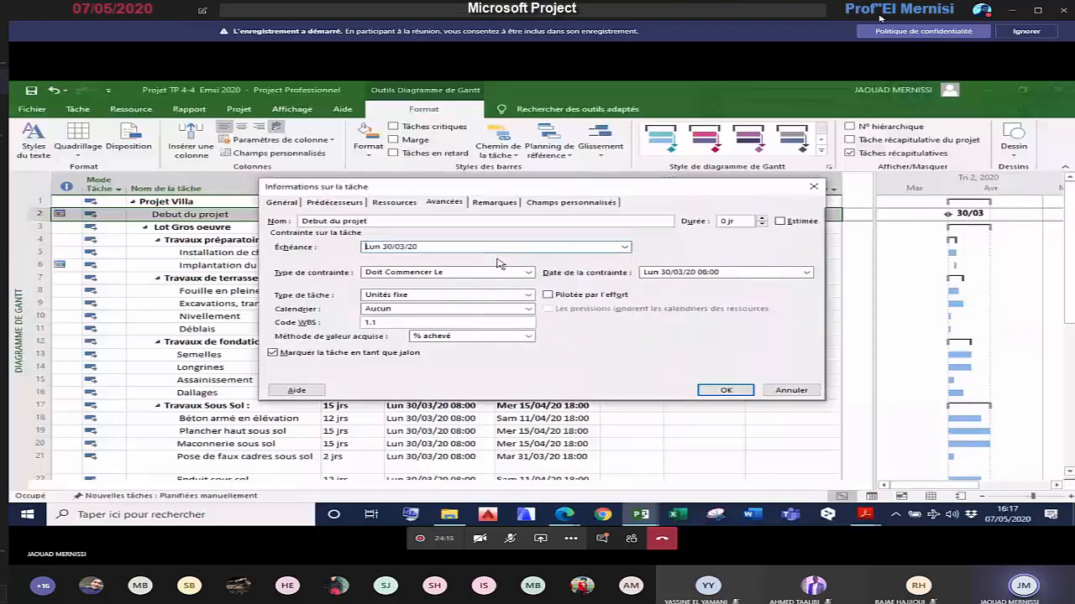
{"action": "left_click", "coordinate": [722, 391]}
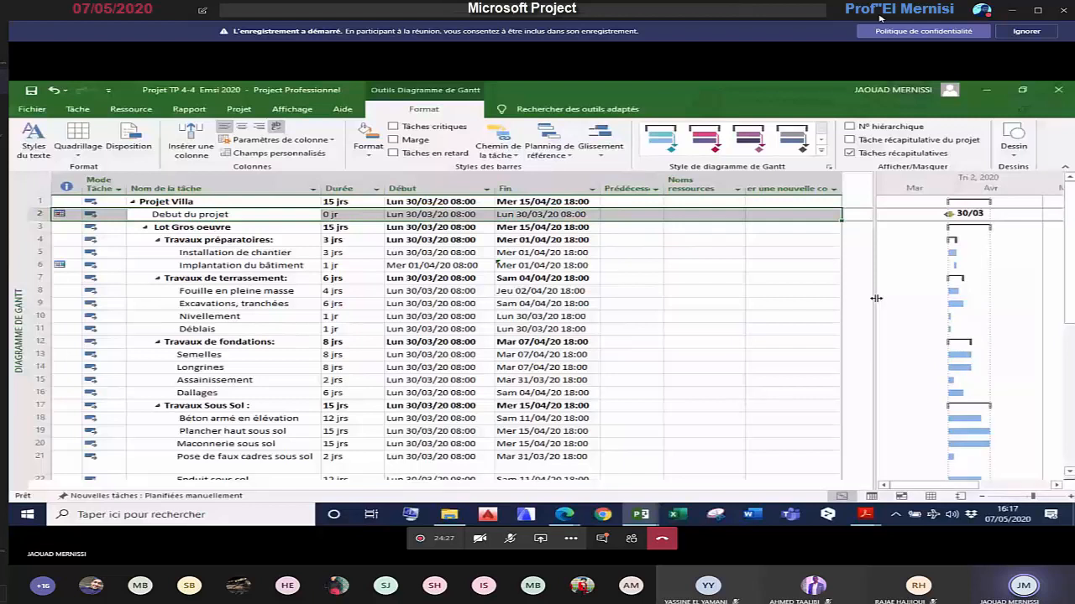
Step: Widen the Gantt chart area and review the tasks down to the fin des gros oeuvre milestone
{"action": "left_click_drag", "start_coordinate": [876, 298], "coordinate": [697, 355]}
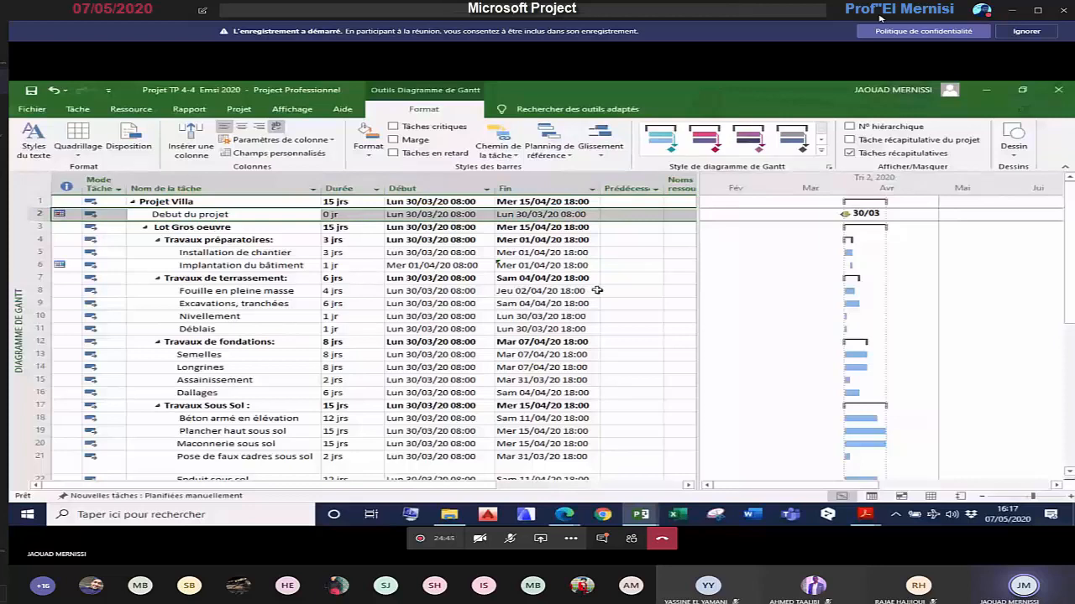
{"action": "scroll", "coordinate": [347, 340], "scroll_direction": "down", "scroll_amount": 5}
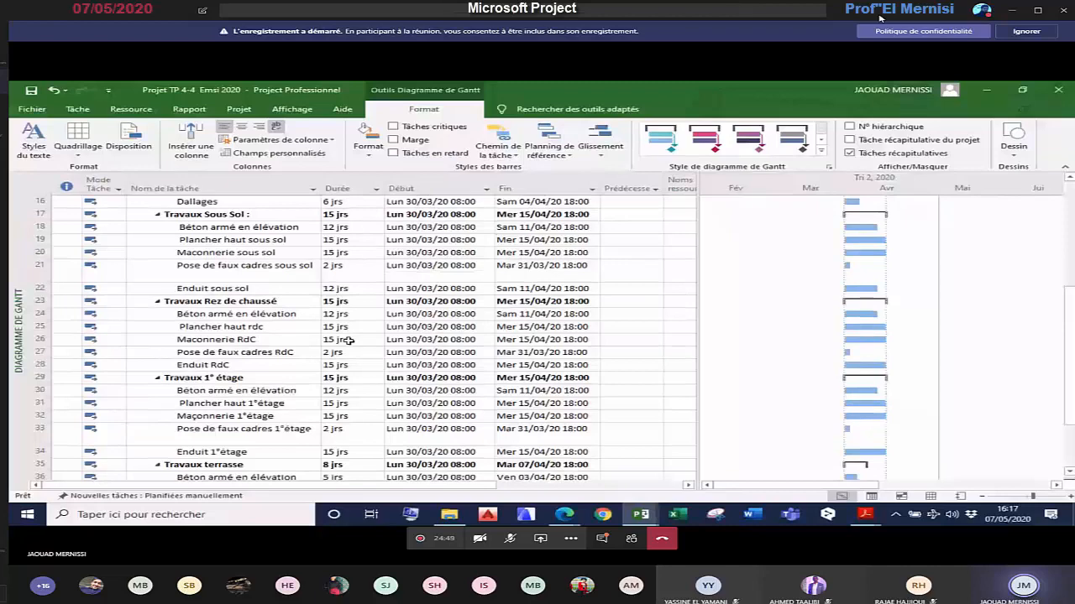
{"action": "scroll", "coordinate": [348, 341], "scroll_direction": "down", "scroll_amount": 3}
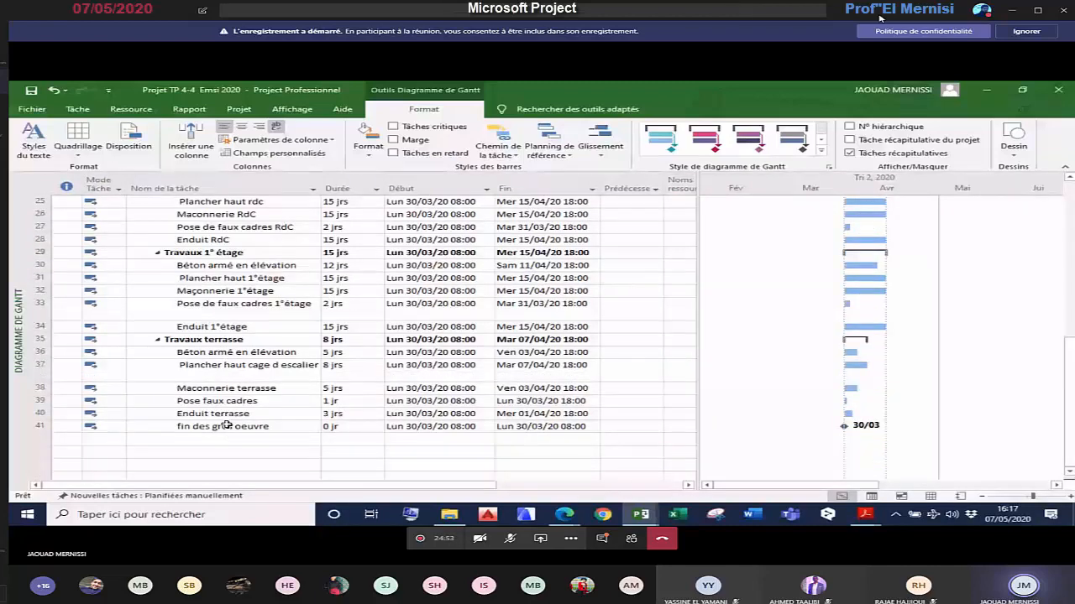
Step: In the Correction Projet TP 4-4 Emsi 2020 schedule, set the Enduit terrasse task's deadline to Ven 02/10/20
{"action": "left_click", "coordinate": [641, 514]}
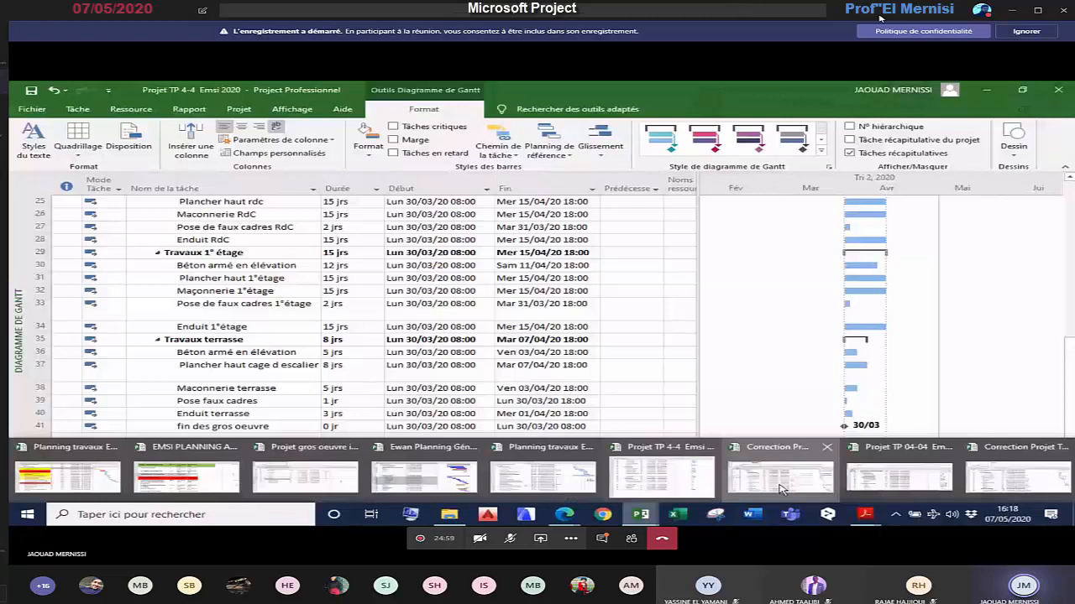
{"action": "left_click", "coordinate": [781, 483]}
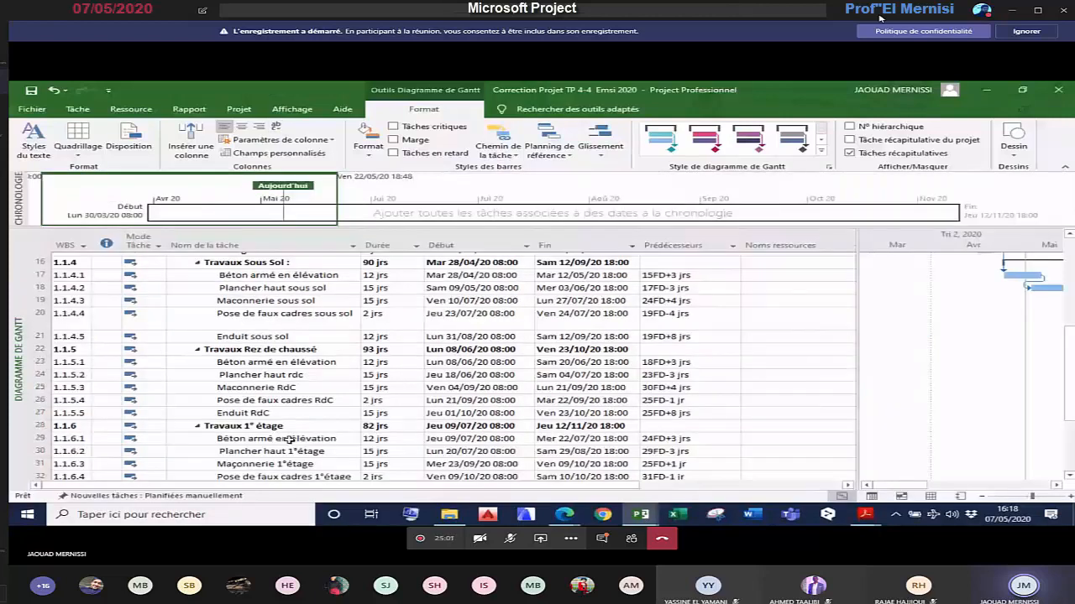
{"action": "scroll", "coordinate": [288, 440], "scroll_direction": "down", "scroll_amount": 5}
{"action": "left_click", "coordinate": [274, 383]}
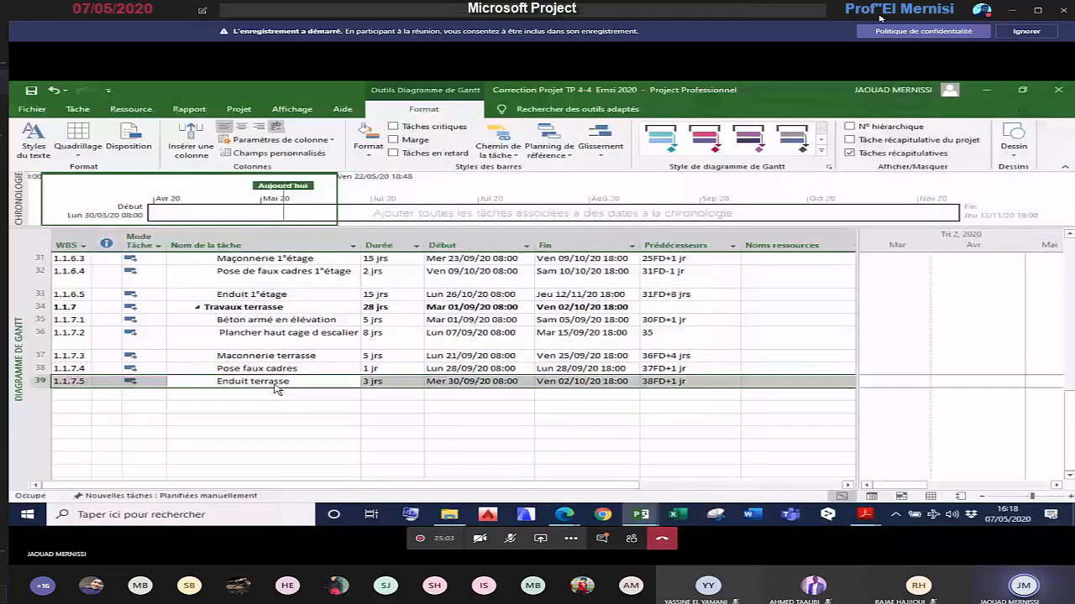
{"action": "double_click", "coordinate": [274, 383]}
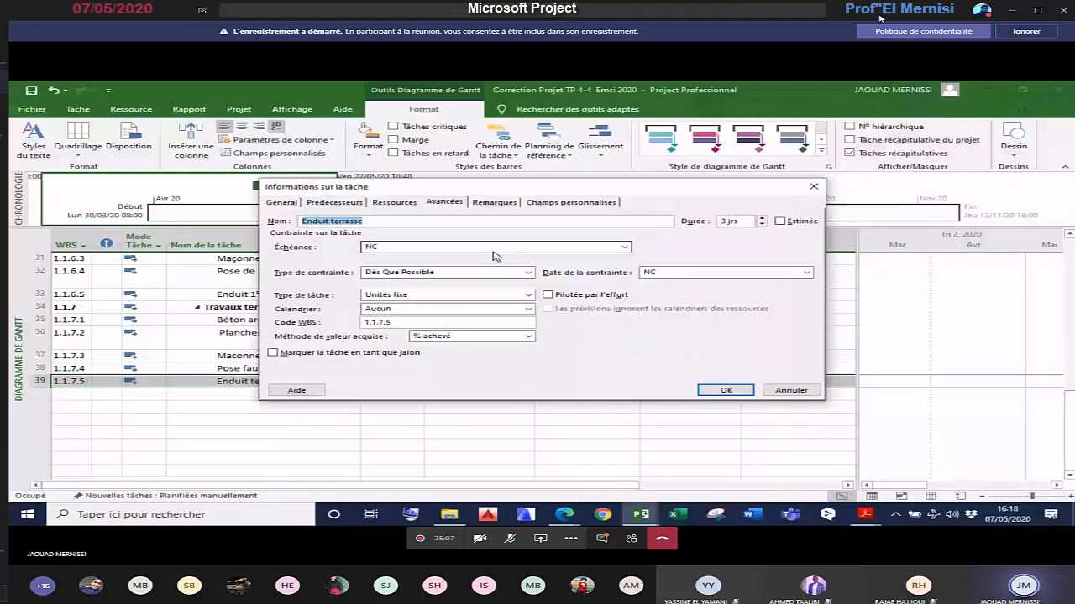
{"action": "left_click", "coordinate": [625, 247]}
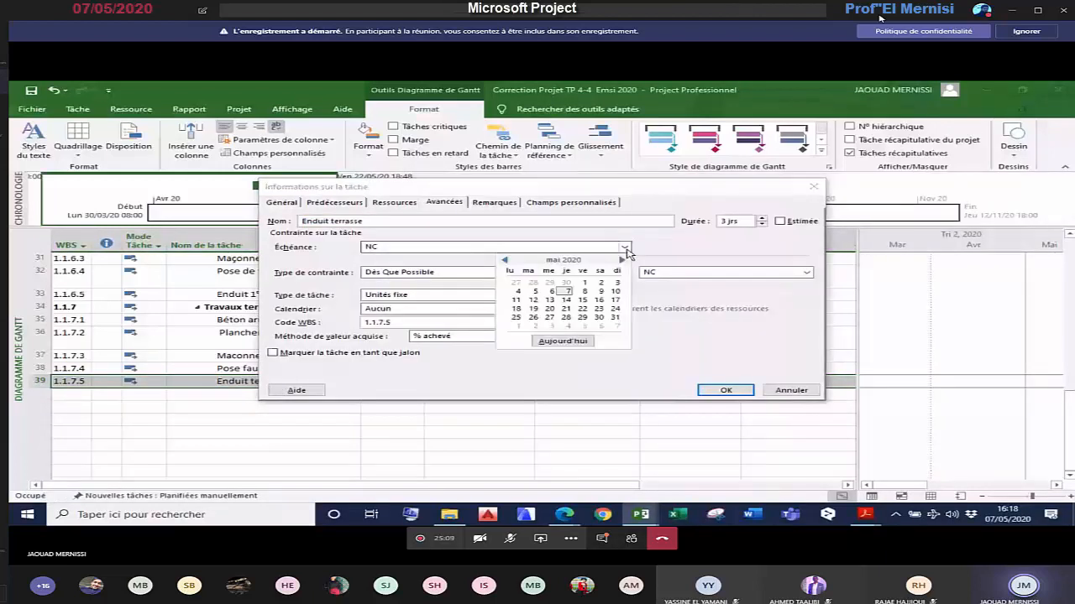
{"action": "left_click", "coordinate": [622, 260]}
{"action": "left_click", "coordinate": [621, 260]}
{"action": "left_click", "coordinate": [621, 260]}
{"action": "left_click", "coordinate": [621, 260]}
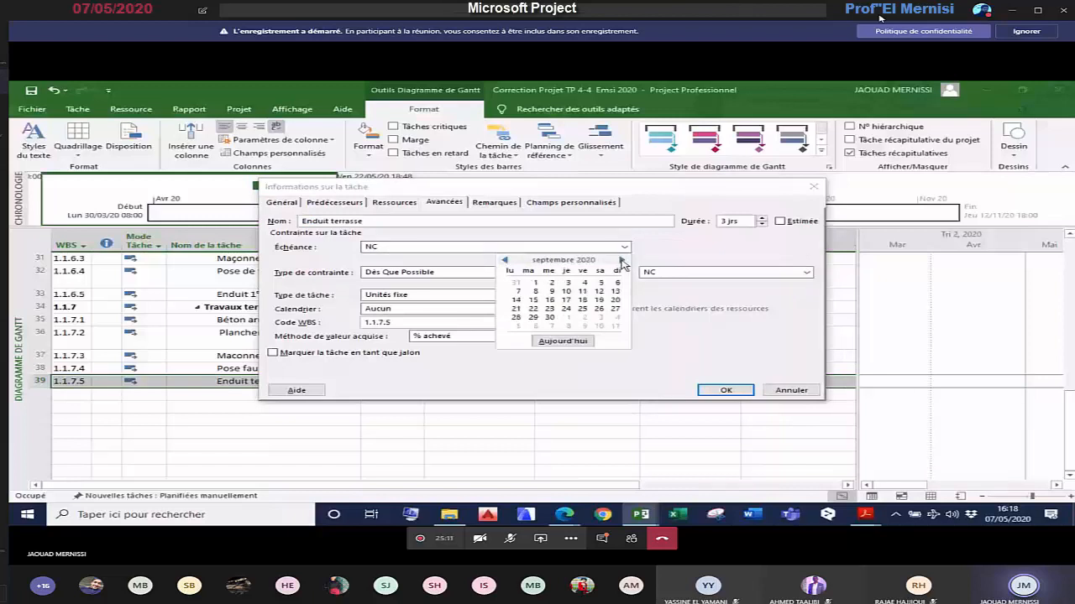
{"action": "left_click", "coordinate": [621, 260]}
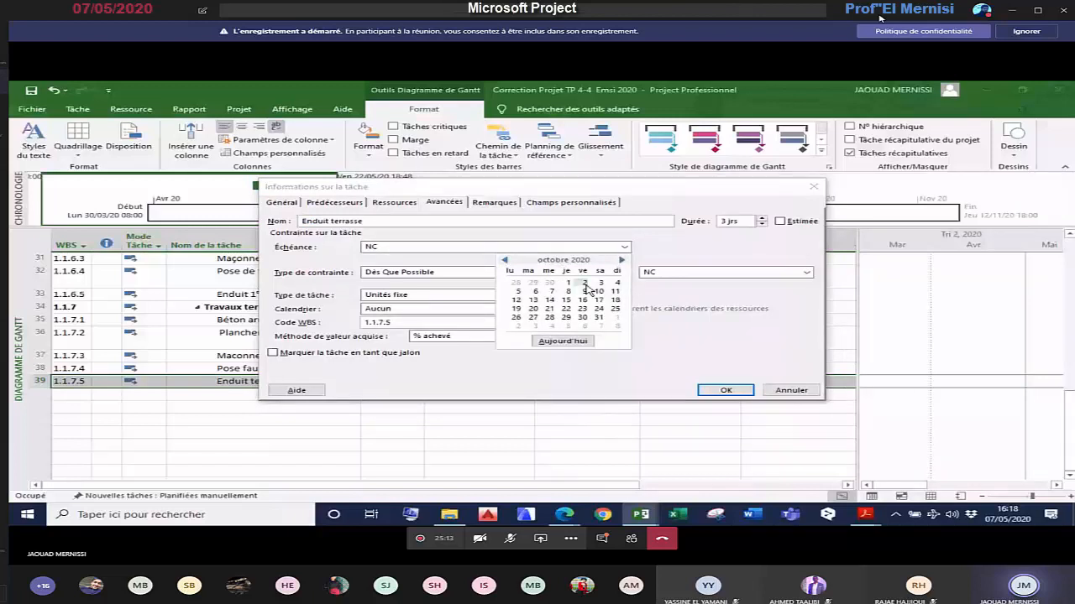
{"action": "left_click", "coordinate": [586, 284]}
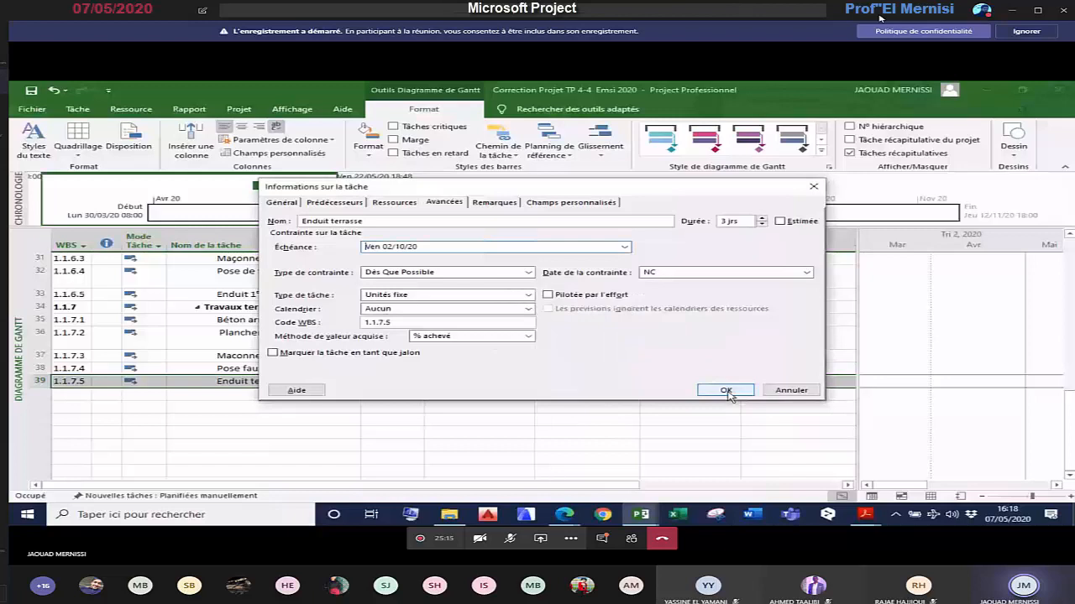
{"action": "left_click", "coordinate": [726, 391]}
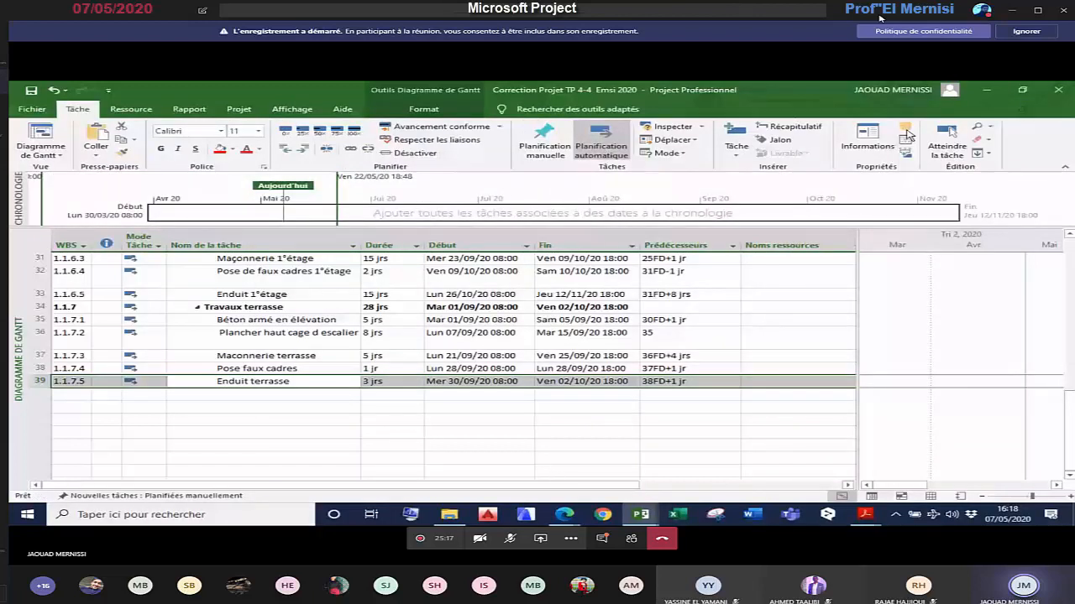
Step: Bring the Enduit terrasse bar into view on the Gantt chart at day scale and examine its deadline marker
{"action": "left_click", "coordinate": [946, 141]}
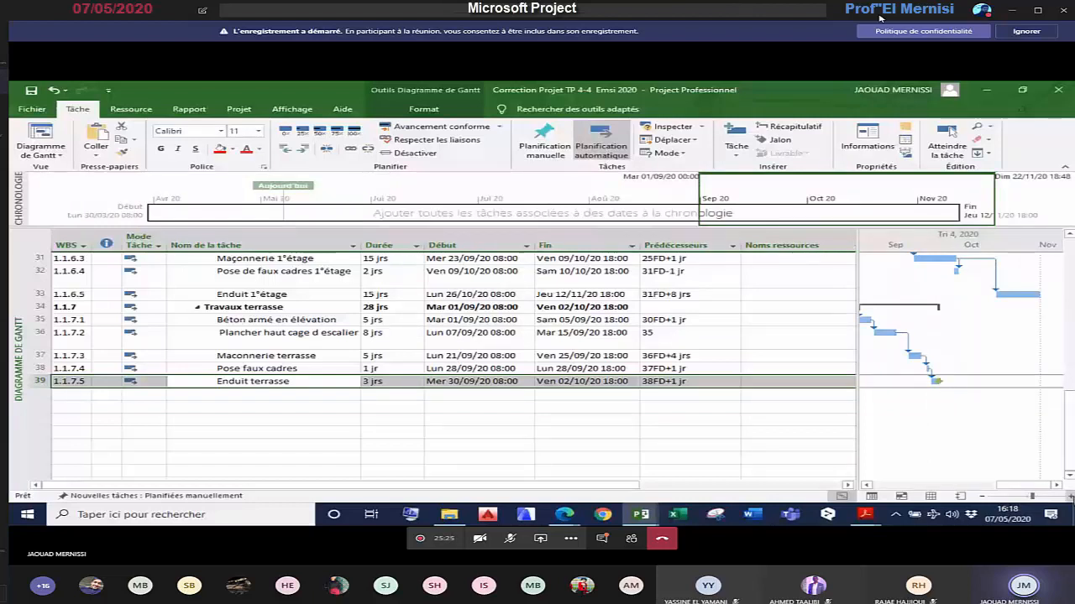
{"action": "left_click", "coordinate": [1069, 497]}
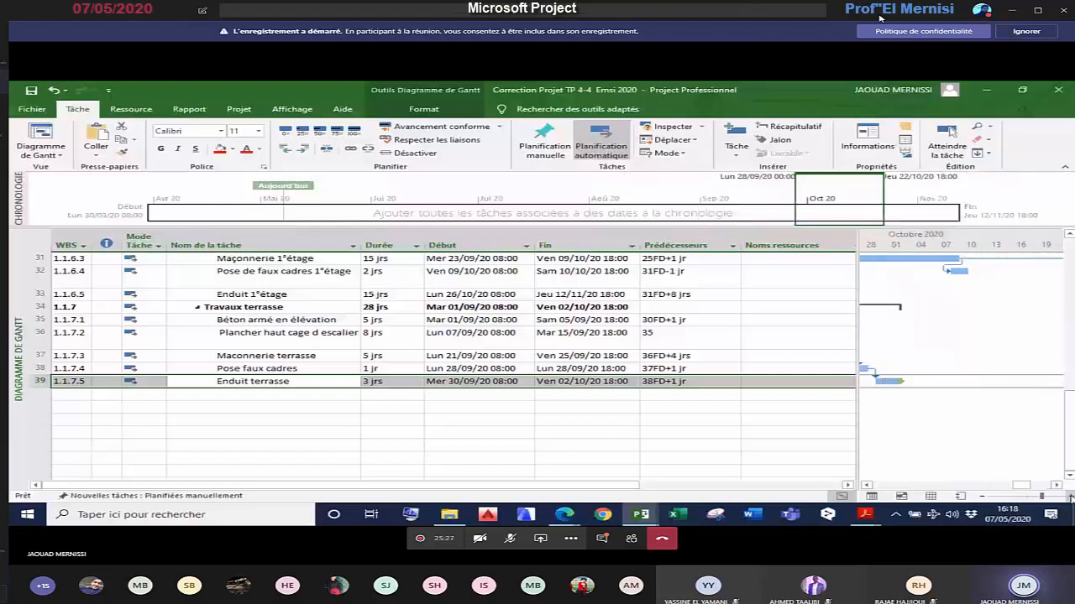
{"action": "left_click", "coordinate": [1069, 497]}
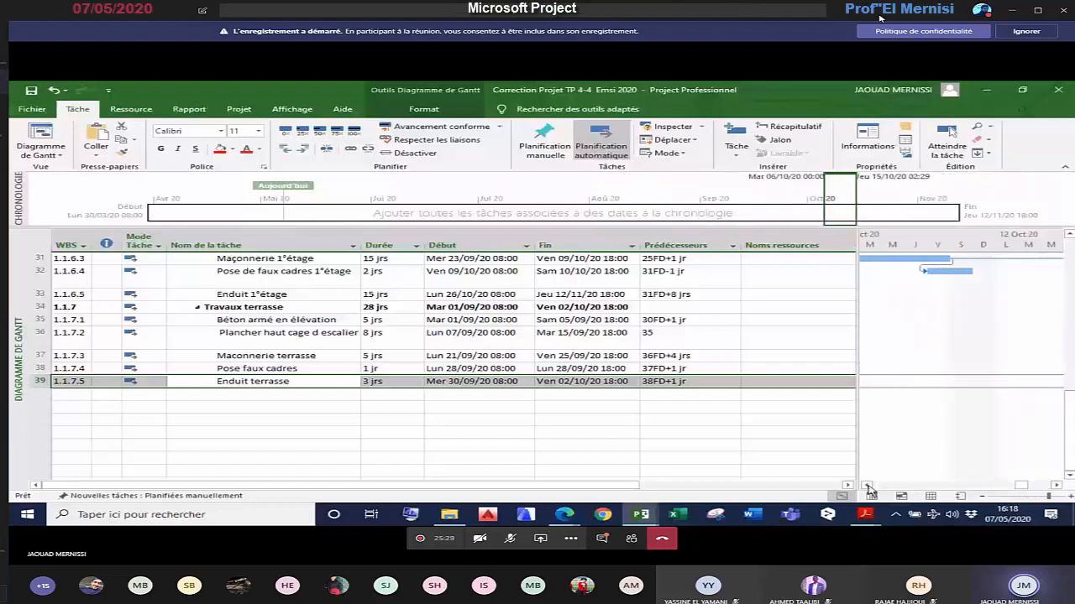
{"action": "left_click", "coordinate": [867, 485]}
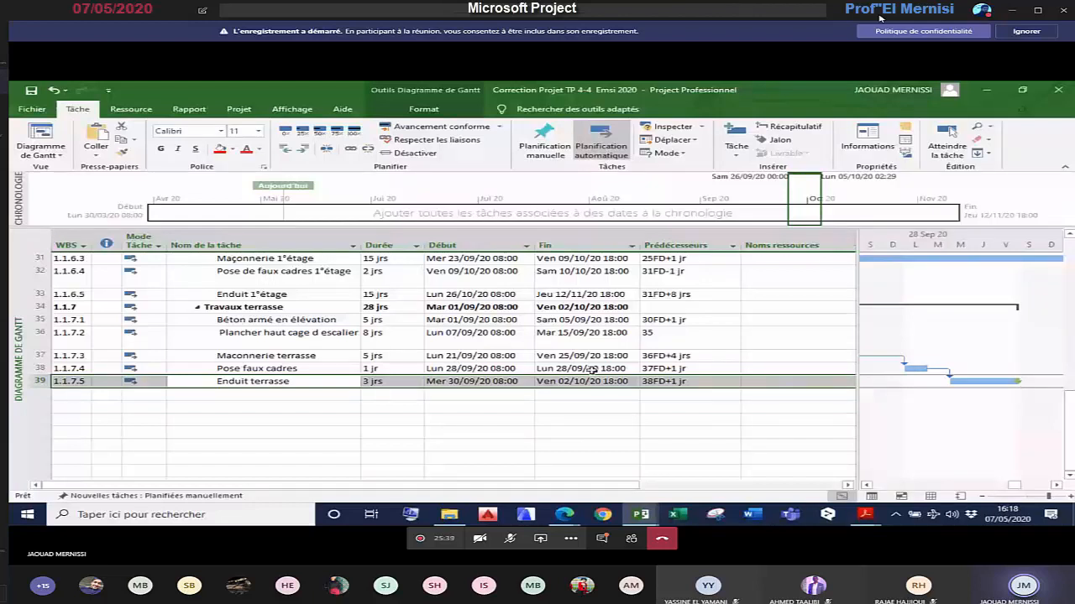
{"action": "left_click", "coordinate": [227, 235]}
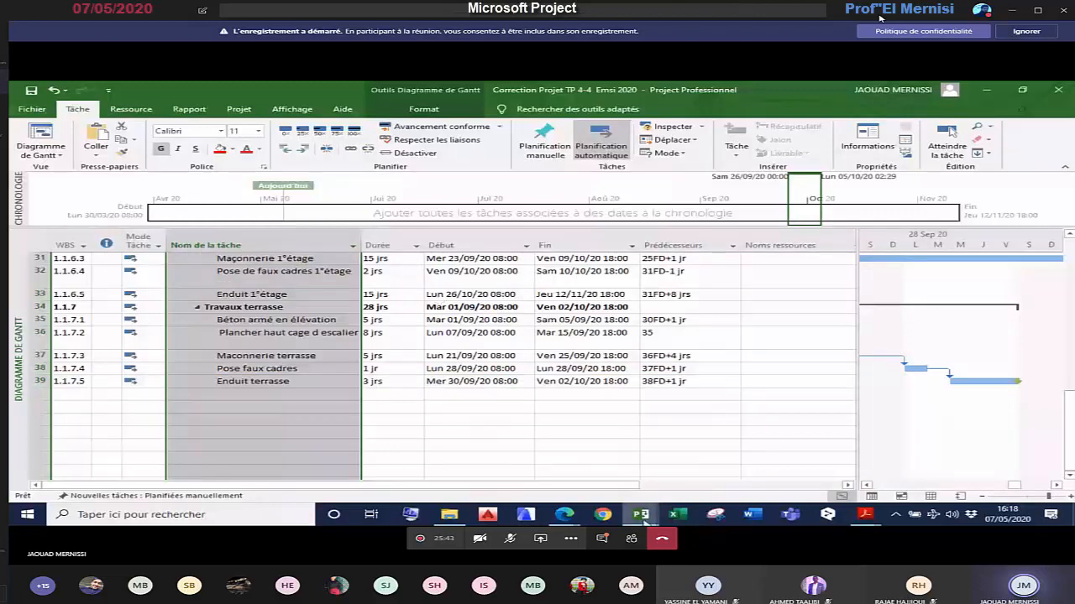
Step: Switch to Retroaction 2 mai 2020.pdf in Acrobat Reader and read the page 7 sections on adding remarks and splitting tasks
{"action": "mouse_move", "coordinate": [863, 521]}
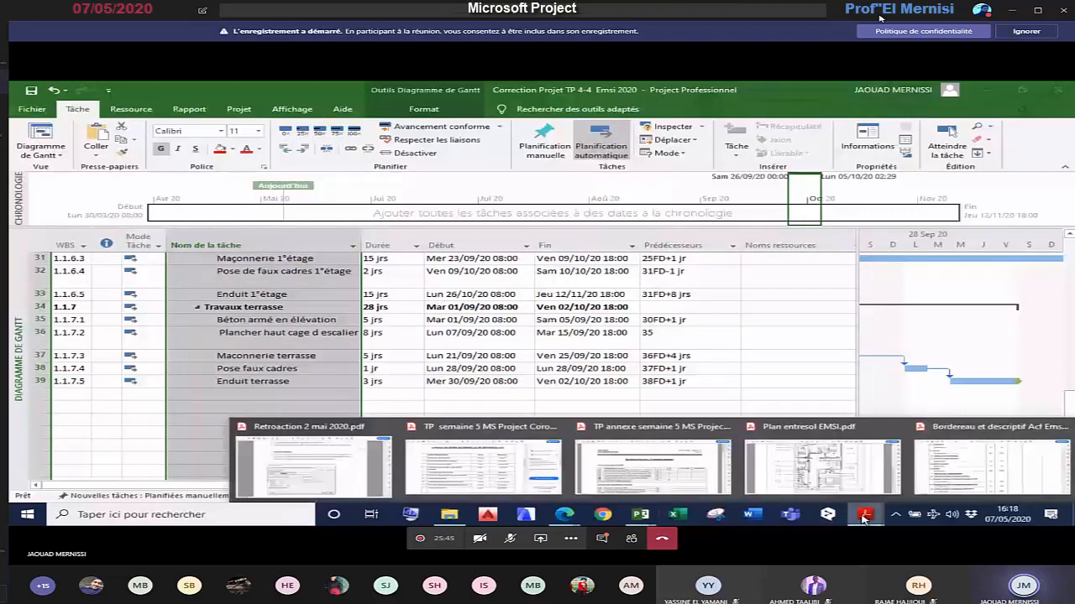
{"action": "left_click", "coordinate": [323, 478]}
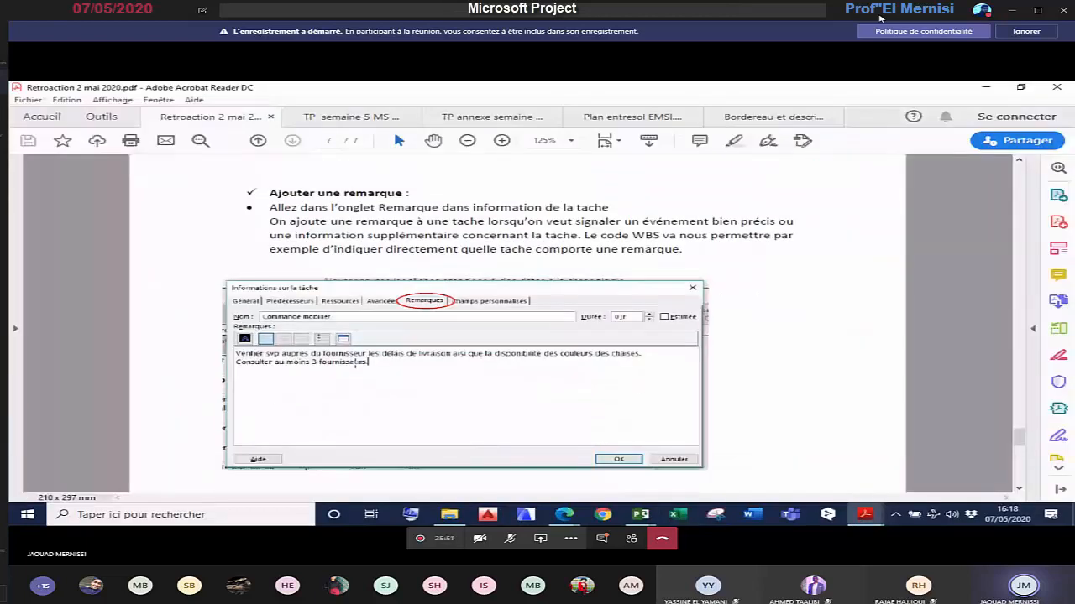
{"action": "scroll", "coordinate": [355, 362], "scroll_direction": "down", "scroll_amount": 1}
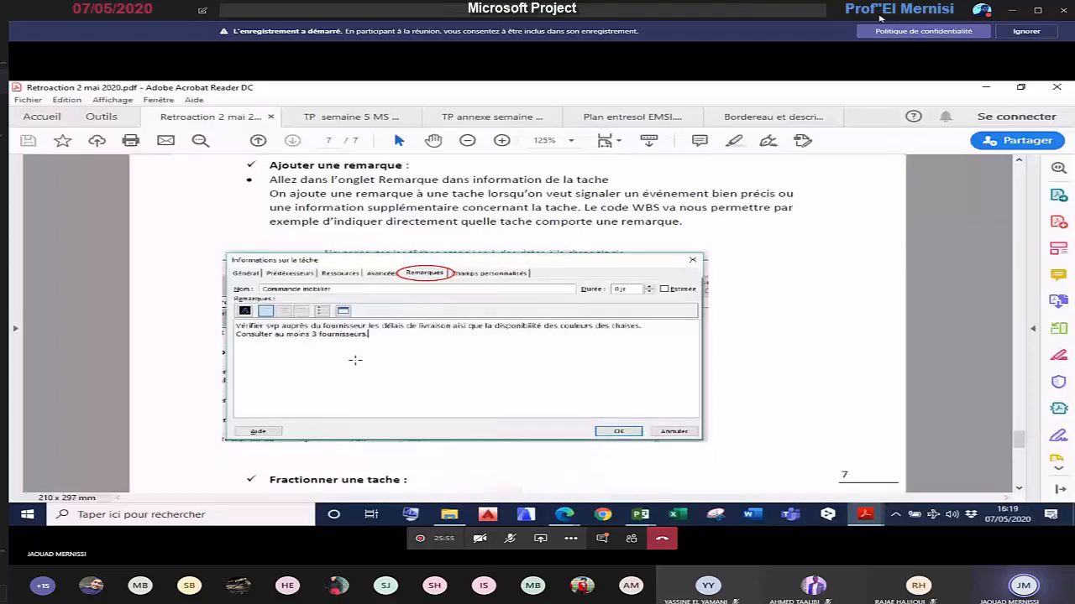
{"action": "scroll", "coordinate": [355, 361], "scroll_direction": "down", "scroll_amount": 5}
{"action": "scroll", "coordinate": [355, 354], "scroll_direction": "down", "scroll_amount": 1}
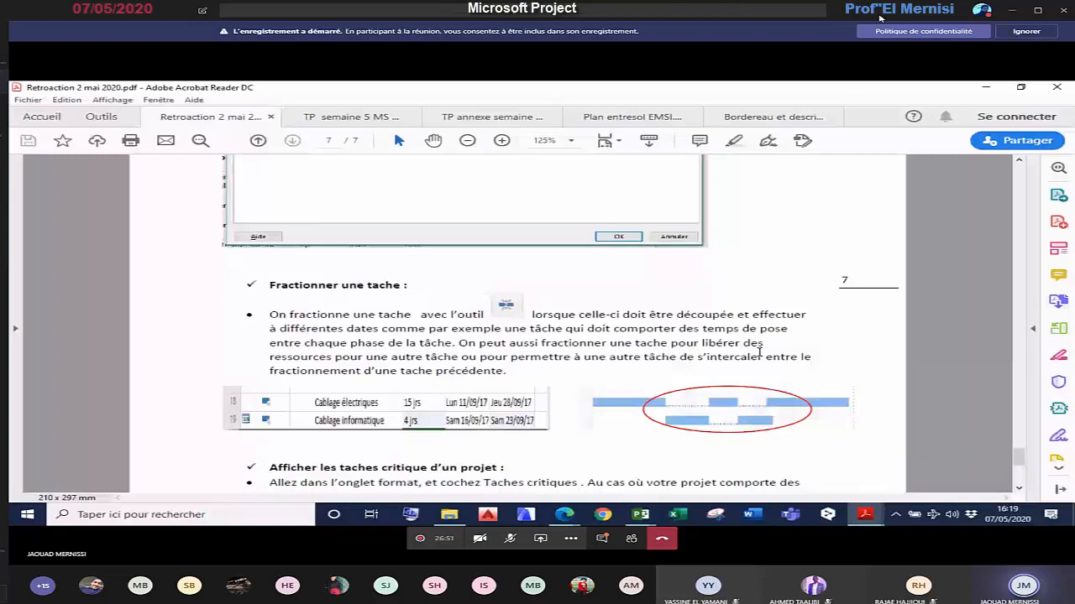
{"action": "scroll", "coordinate": [777, 318], "scroll_direction": "down", "scroll_amount": 1}
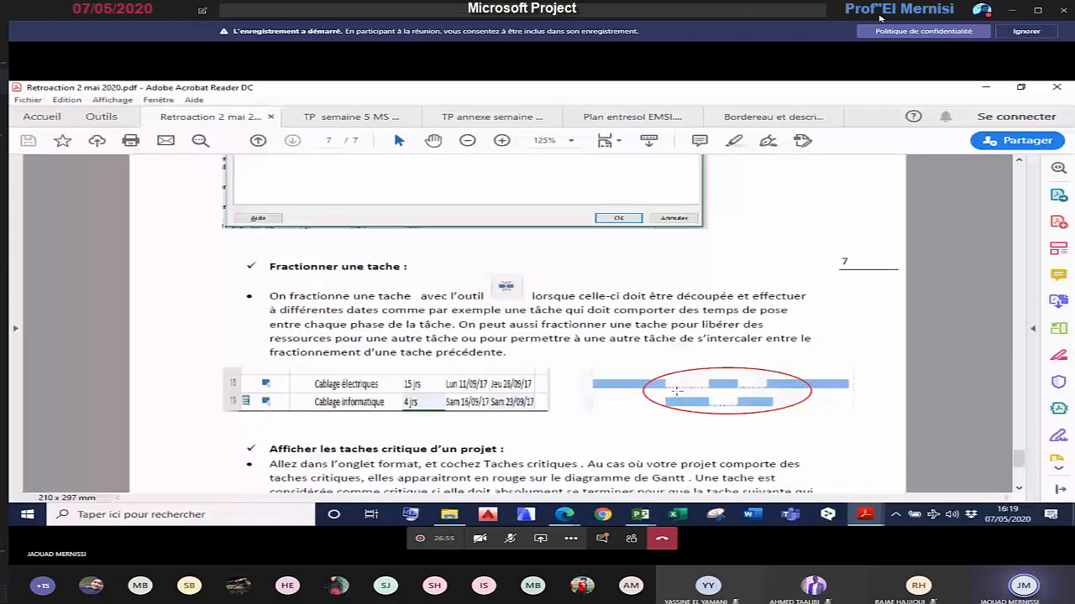
{"action": "scroll", "coordinate": [676, 390], "scroll_direction": "down", "scroll_amount": 1}
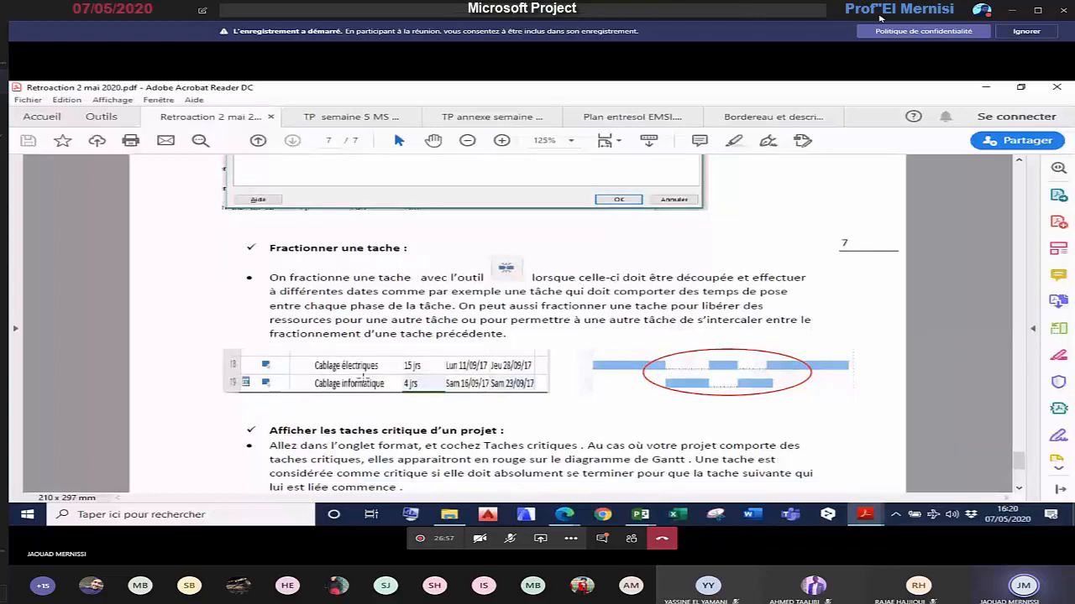
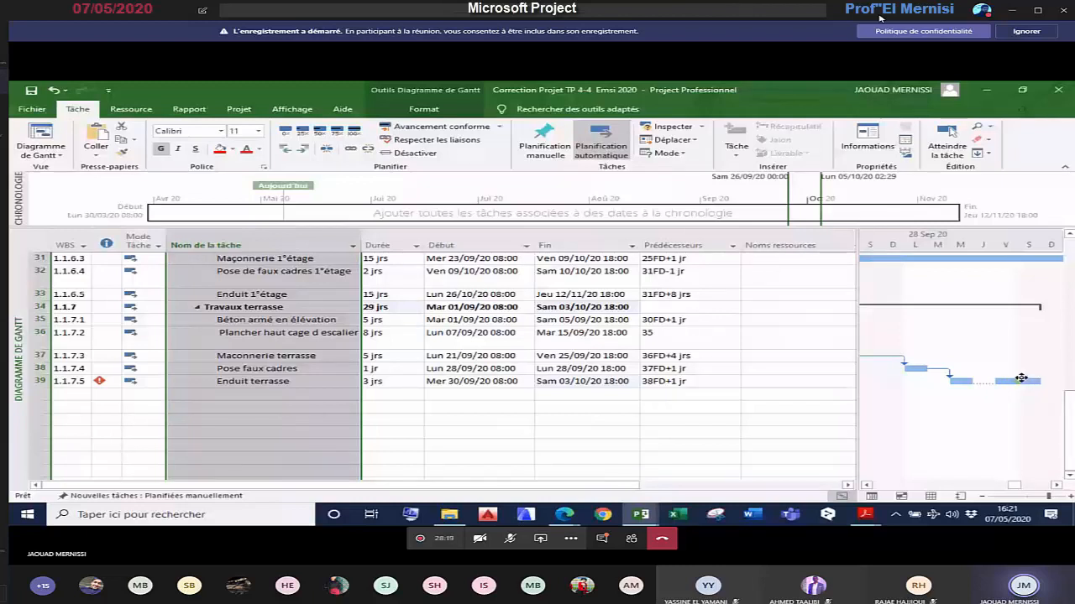
Step: Move the second part of the split Enduit terrasse task out to Lun 05/10/20, and rejoin it with the first part
{"action": "mouse_move", "coordinate": [100, 382]}
{"action": "left_click_drag", "start_coordinate": [1006, 382], "coordinate": [1028, 380]}
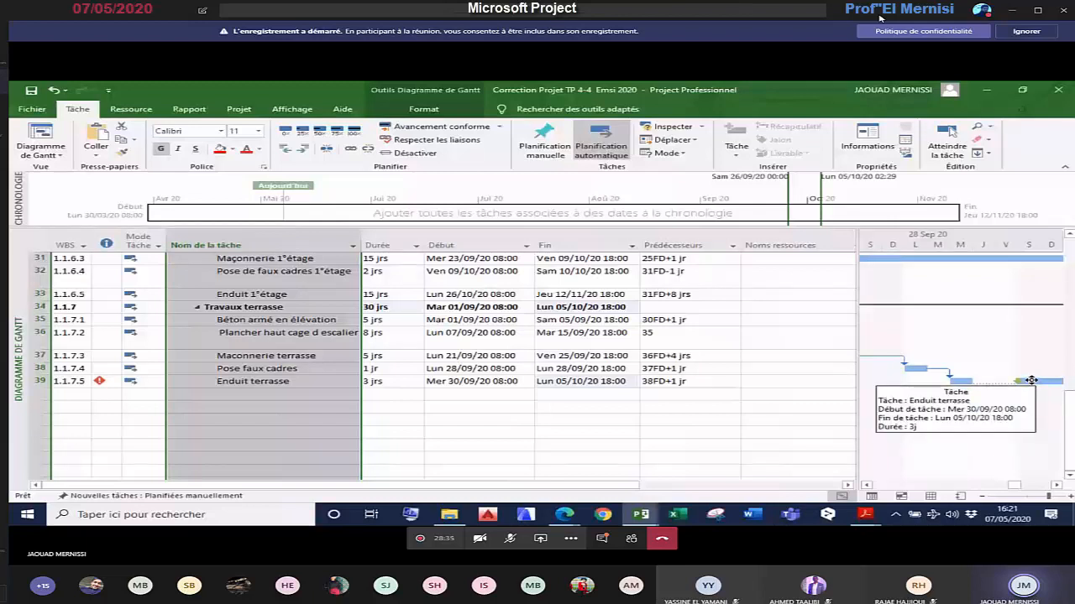
{"action": "left_click_drag", "start_coordinate": [1031, 380], "coordinate": [990, 381]}
{"action": "scroll", "coordinate": [952, 321], "scroll_direction": "down", "scroll_amount": 1}
{"action": "scroll", "coordinate": [952, 321], "scroll_direction": "up", "scroll_amount": 3}
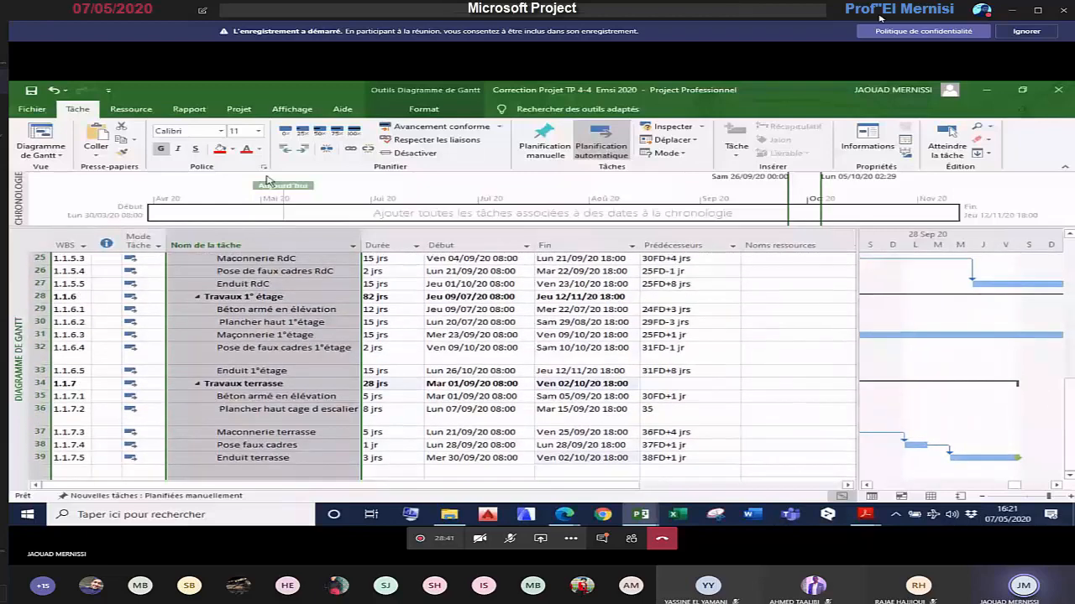
Step: Split the Maçonnerie 1°étage task at two points in the week of 28 Sep 20, and merge its parts back into one bar
{"action": "left_click", "coordinate": [375, 149]}
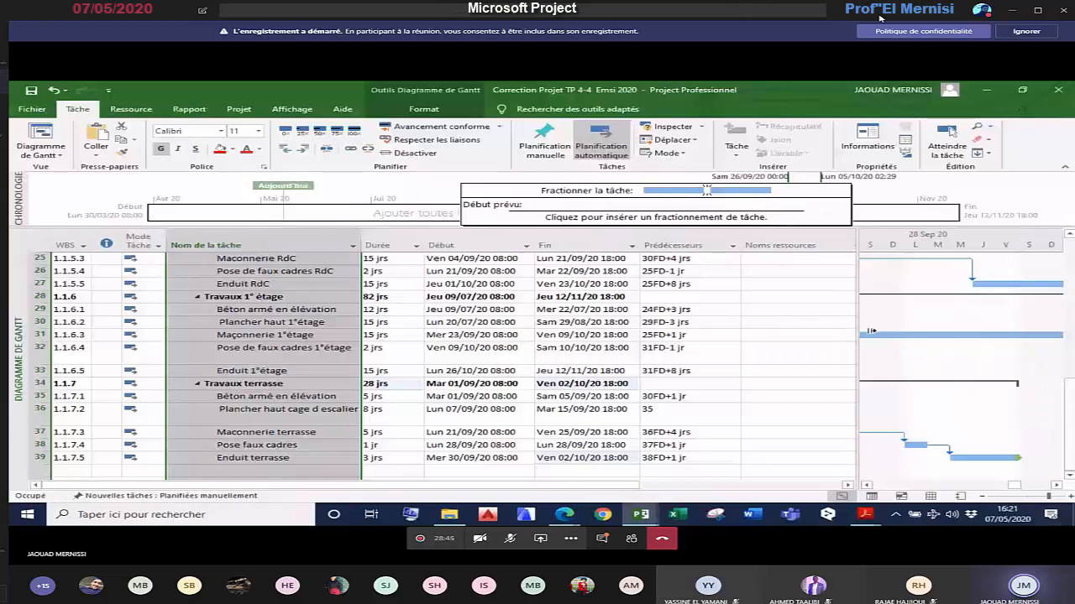
{"action": "left_click", "coordinate": [918, 335]}
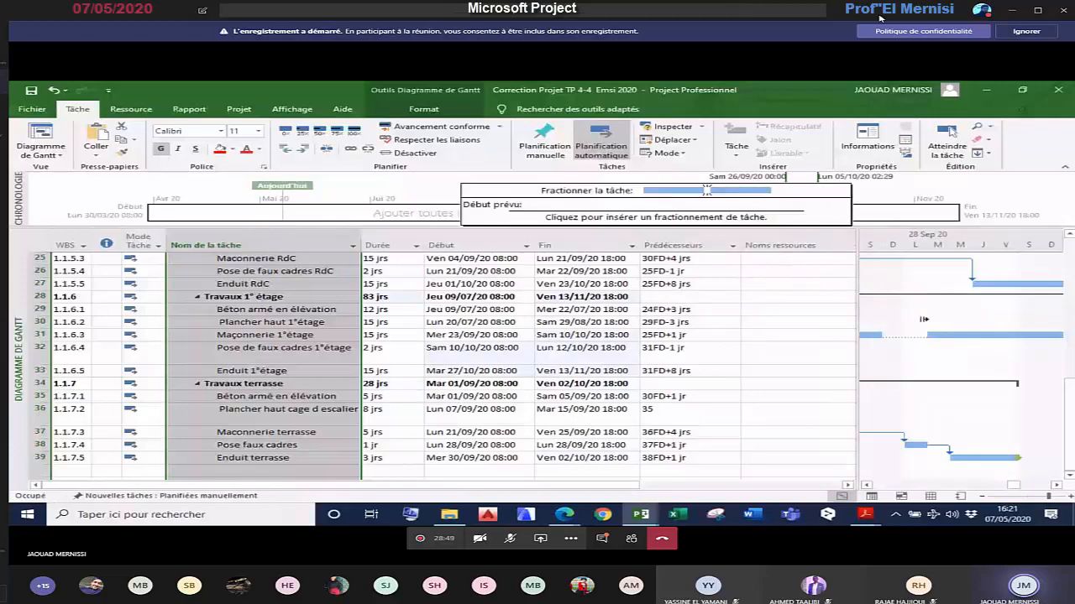
{"action": "left_click", "coordinate": [997, 336]}
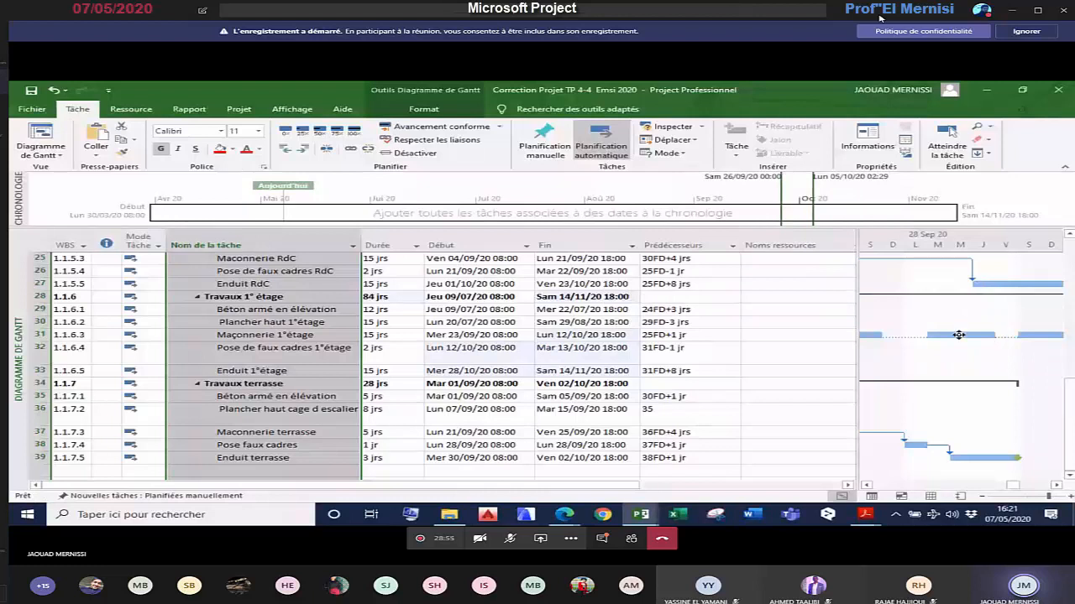
{"action": "left_click_drag", "start_coordinate": [958, 335], "coordinate": [947, 334]}
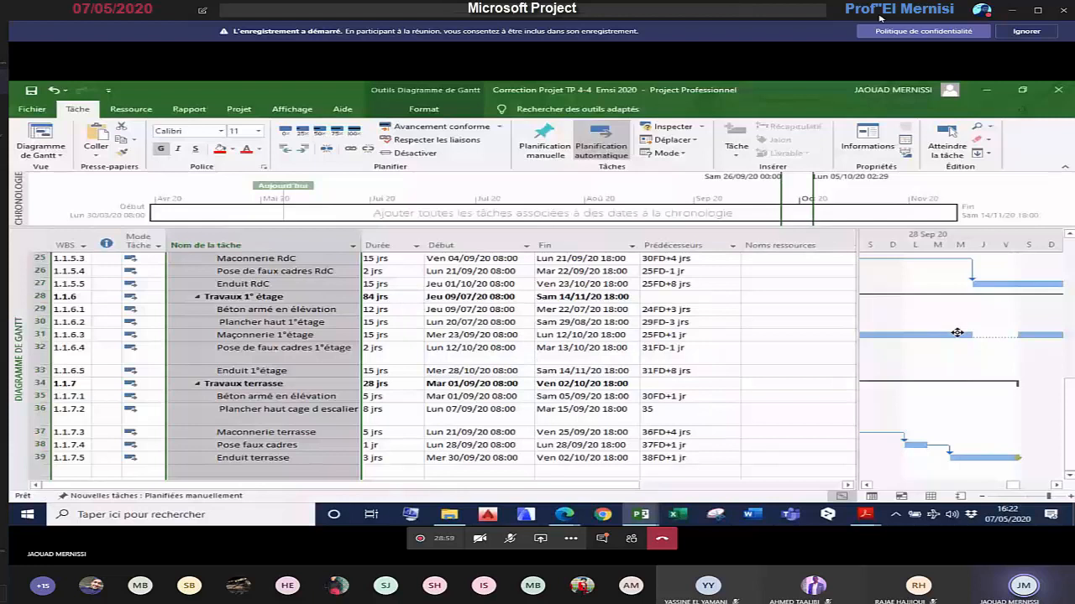
{"action": "mouse_move", "coordinate": [957, 333]}
{"action": "left_click_drag", "start_coordinate": [858, 418], "coordinate": [809, 425]}
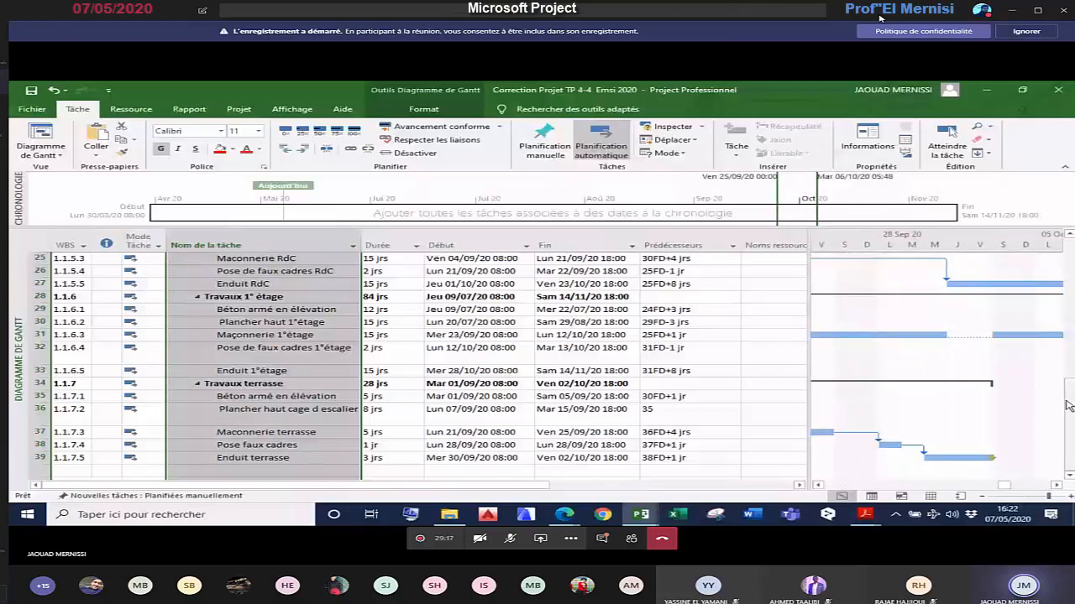
{"action": "left_click_drag", "start_coordinate": [1068, 406], "coordinate": [1065, 354]}
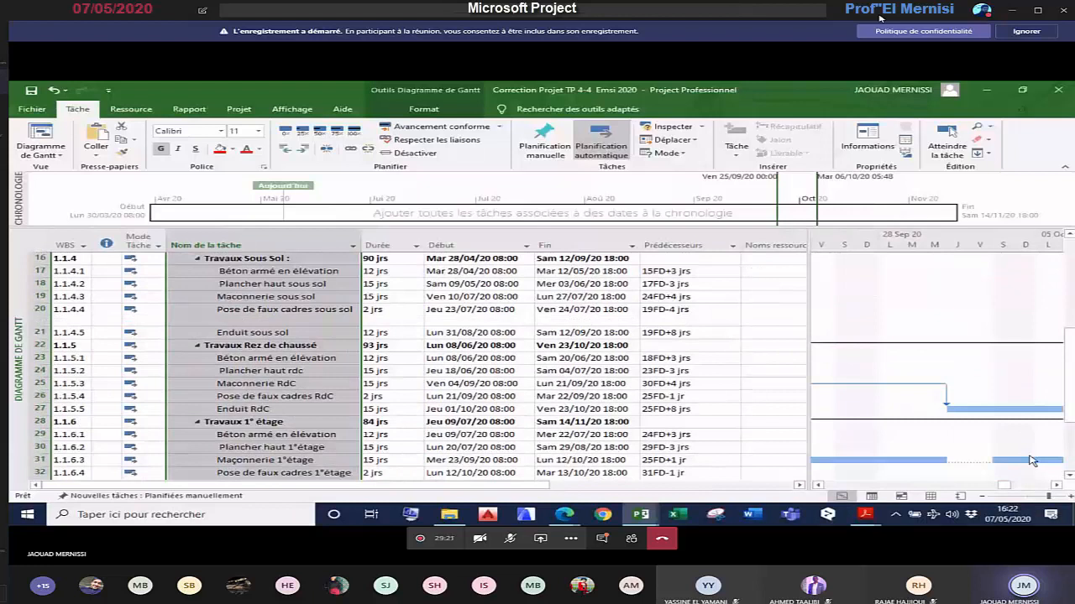
{"action": "left_click_drag", "start_coordinate": [1032, 461], "coordinate": [984, 460]}
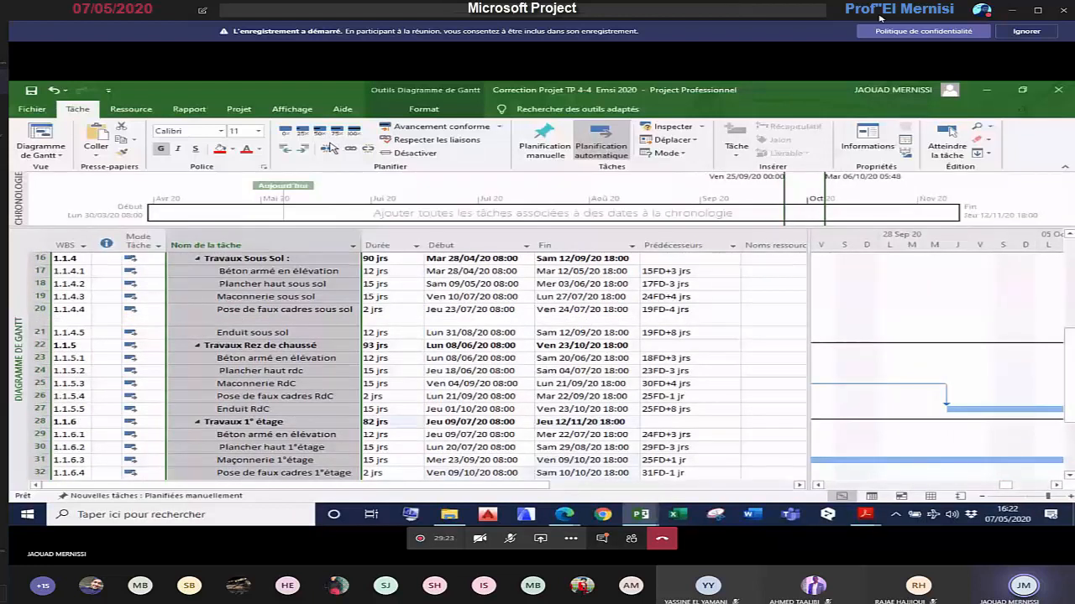
Step: Try splitting the Maçonnerie 1°étage task after Sam 26/09/20 with the second part resuming Jeu 01/10/20, and undo the split
{"action": "left_click", "coordinate": [332, 149]}
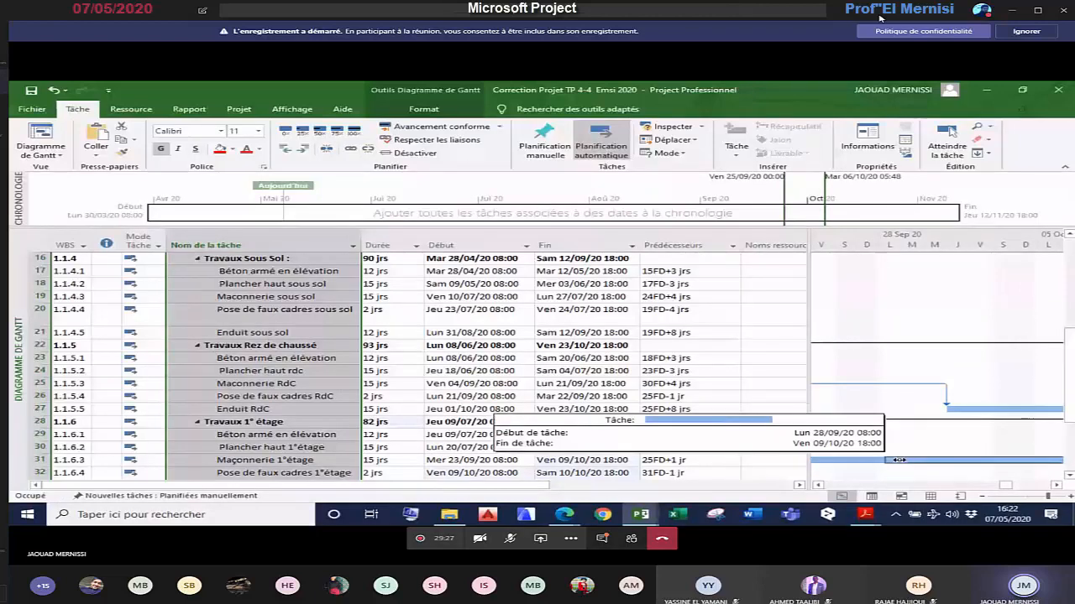
{"action": "left_click_drag", "start_coordinate": [856, 460], "coordinate": [946, 460]}
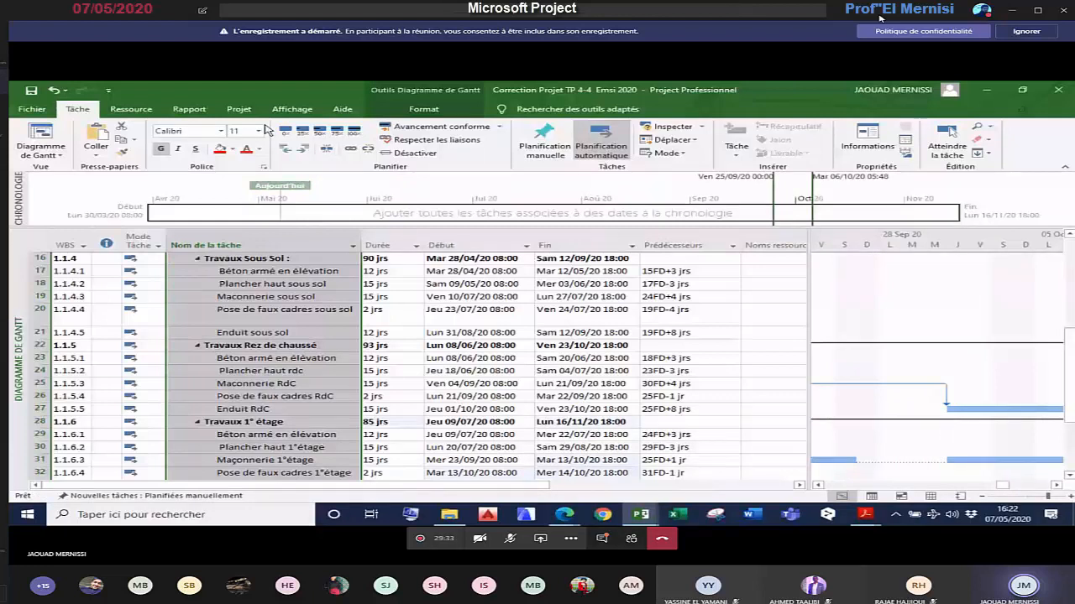
{"action": "key", "text": "ctrl+z"}
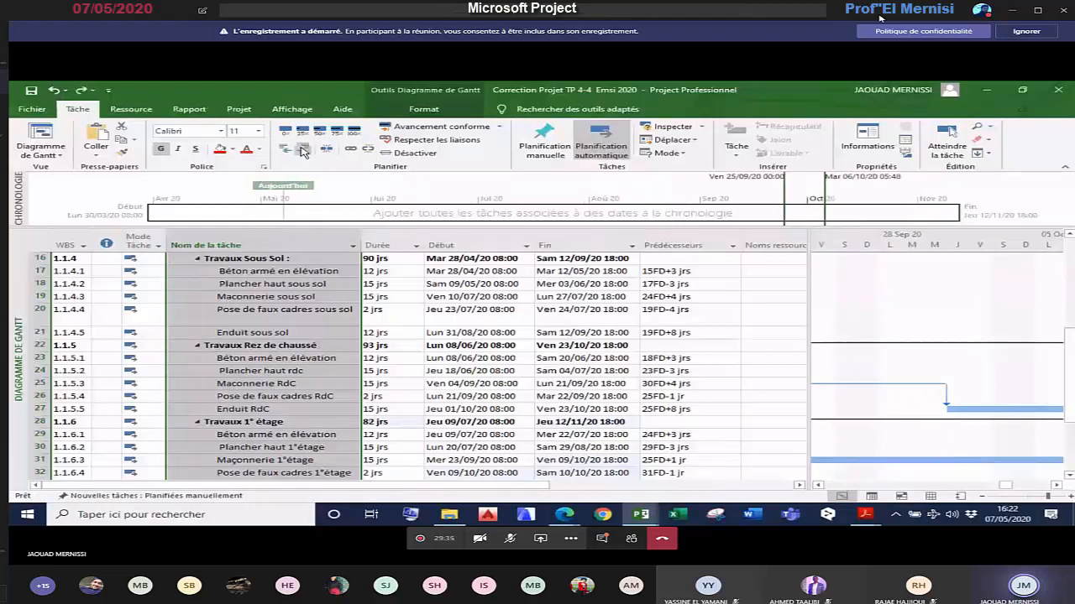
Step: Split the Maçonnerie 1°étage task at Mar 29/09/20 so that its second part resumes on Jeu 01/10/20
{"action": "left_click", "coordinate": [304, 151]}
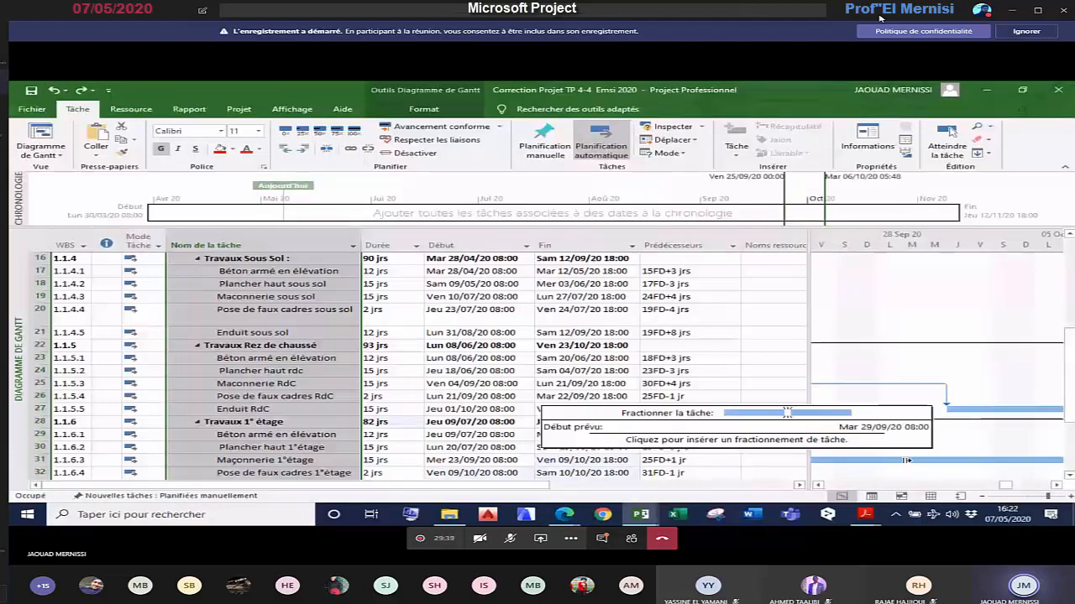
{"action": "left_click_drag", "start_coordinate": [906, 460], "coordinate": [973, 461]}
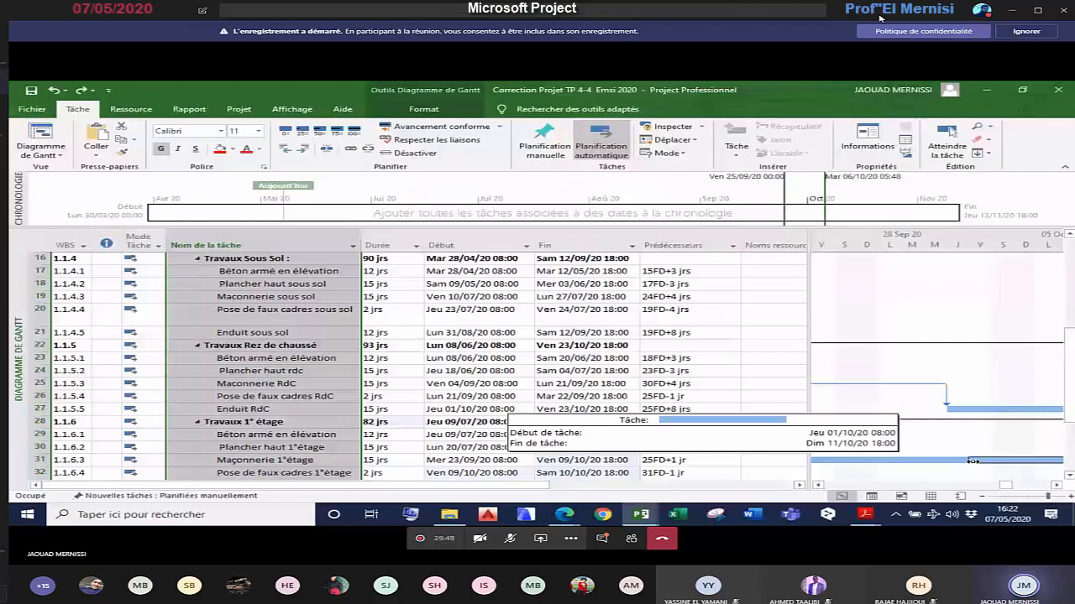
{"action": "left_click_drag", "start_coordinate": [972, 461], "coordinate": [971, 459]}
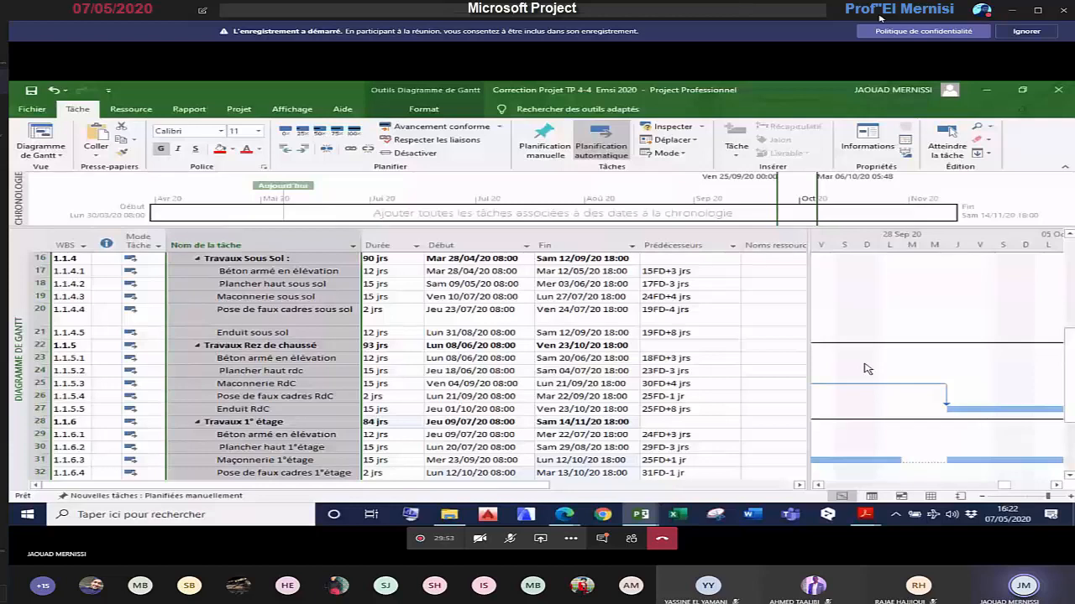
{"action": "left_click_drag", "start_coordinate": [809, 391], "coordinate": [771, 396]}
Step: Switch to Retroaction 2 mai 2020.pdf in Acrobat Reader and read the page 7 section on displaying a project's critical tasks
{"action": "mouse_move", "coordinate": [866, 515]}
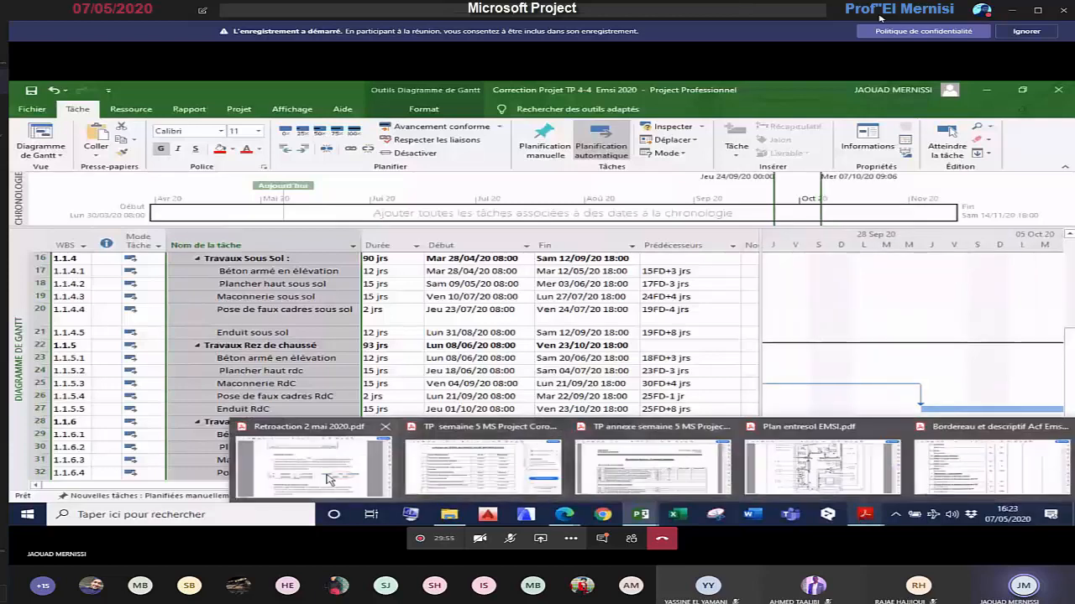
{"action": "left_click", "coordinate": [343, 461]}
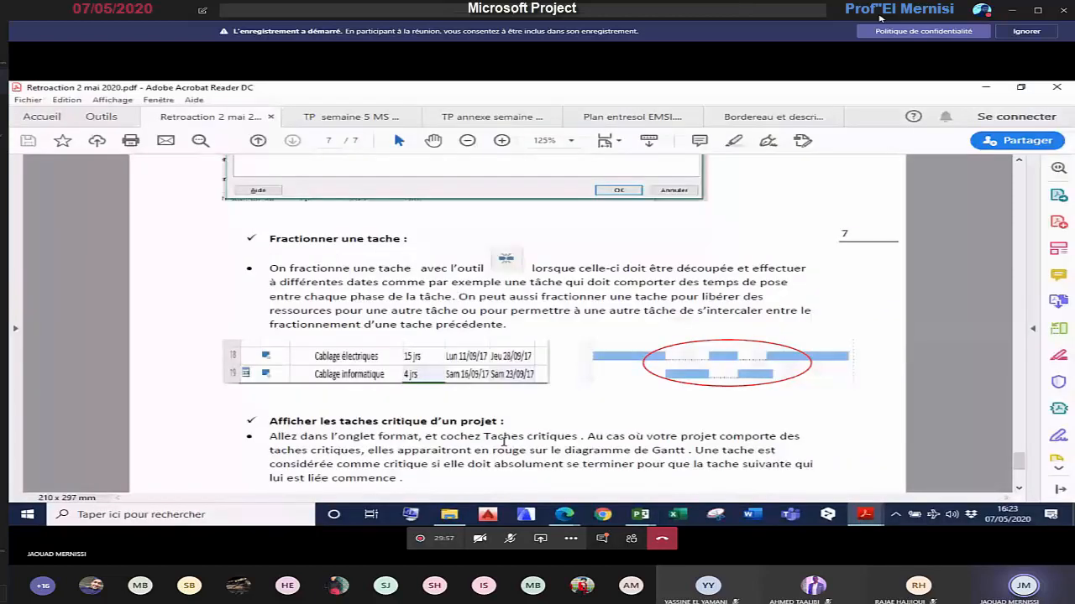
{"action": "scroll", "coordinate": [504, 442], "scroll_direction": "down", "scroll_amount": 3}
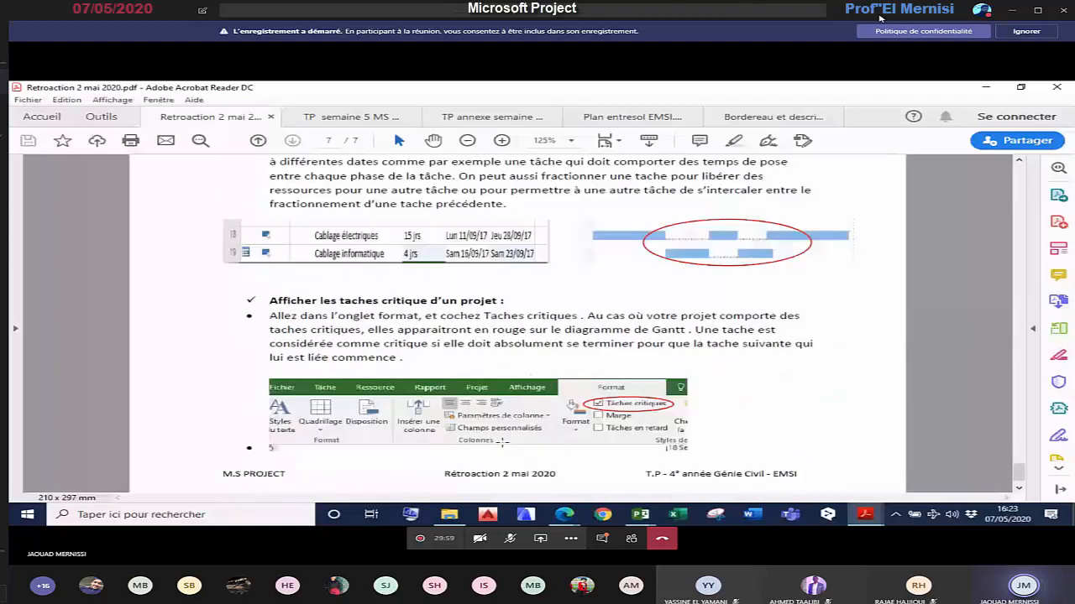
{"action": "scroll", "coordinate": [263, 277], "scroll_direction": "down", "scroll_amount": 1}
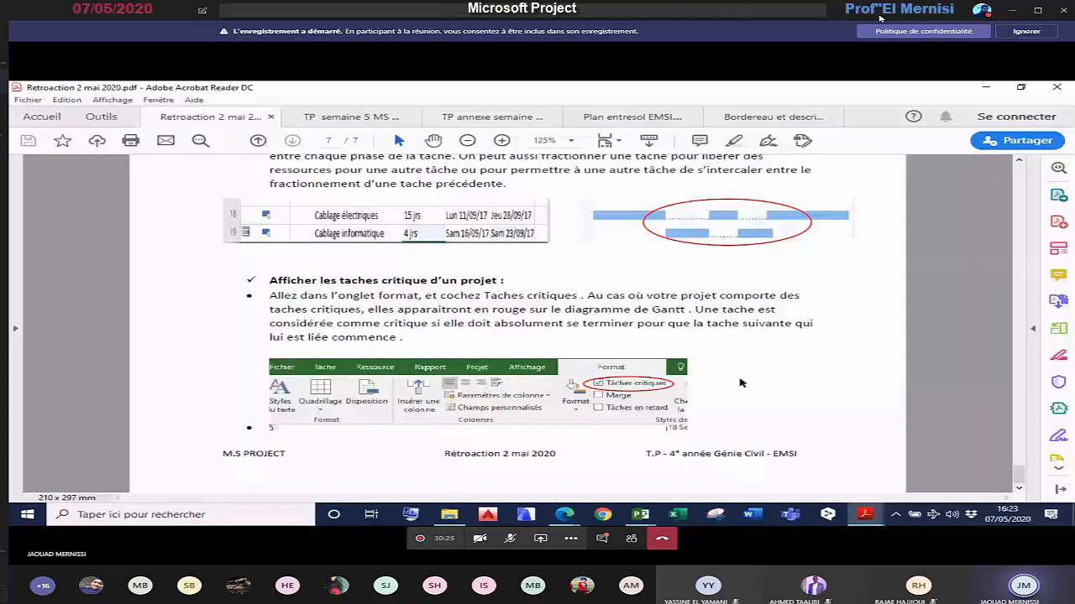
Step: Switch back to the Correction Projet TP 4-4 Emsi 2020 schedule in Project and display its critical tasks (Tâches critiques) on the Gantt chart
{"action": "left_click", "coordinate": [642, 514]}
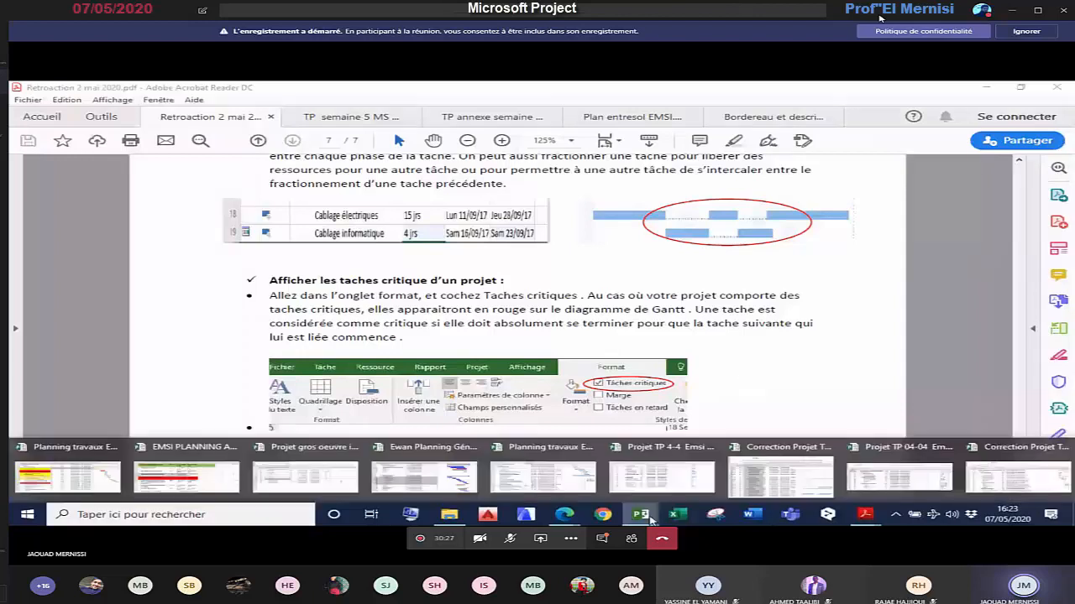
{"action": "left_click", "coordinate": [759, 476]}
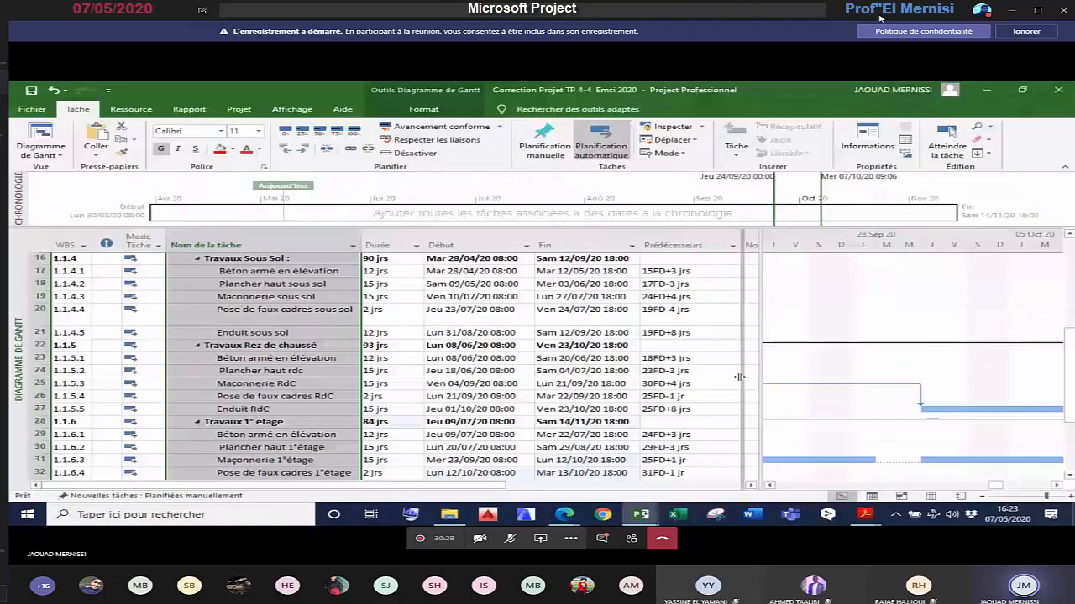
{"action": "left_click_drag", "start_coordinate": [739, 377], "coordinate": [727, 384]}
{"action": "left_click", "coordinate": [983, 497]}
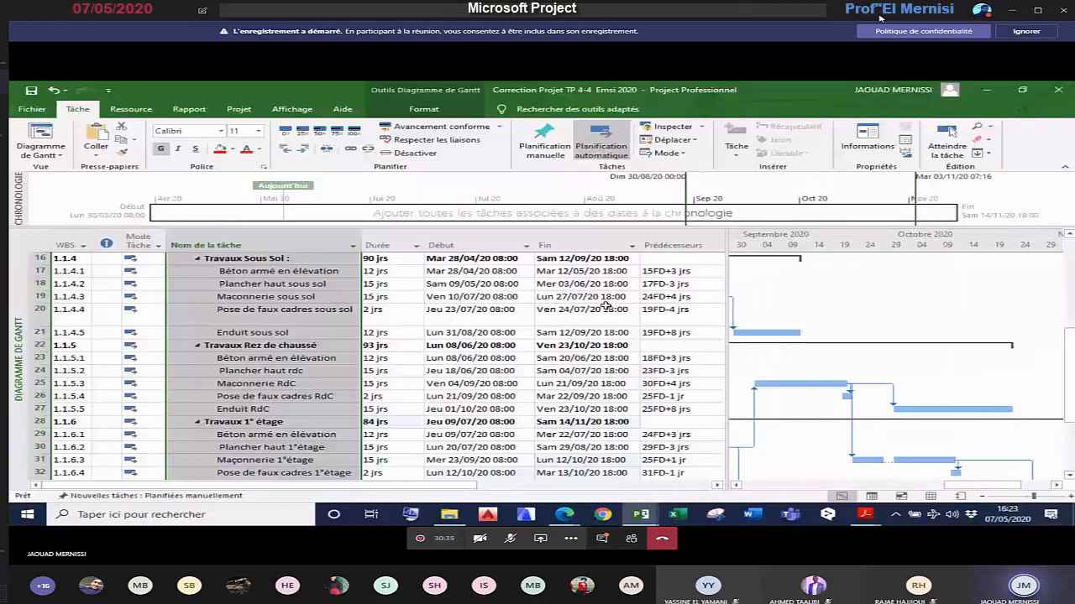
{"action": "left_click", "coordinate": [291, 109]}
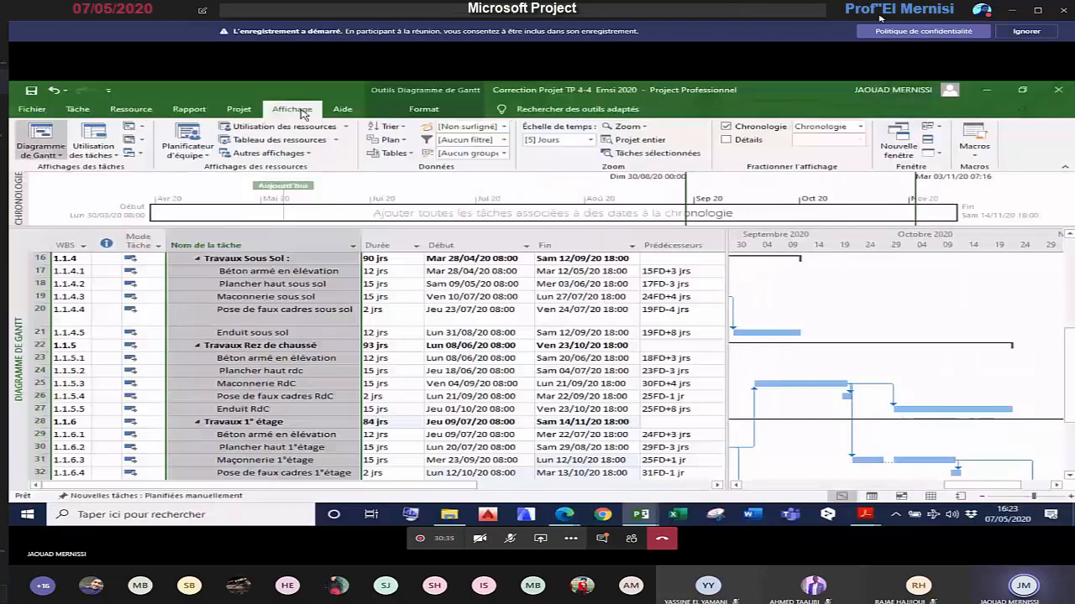
{"action": "left_click", "coordinate": [240, 110]}
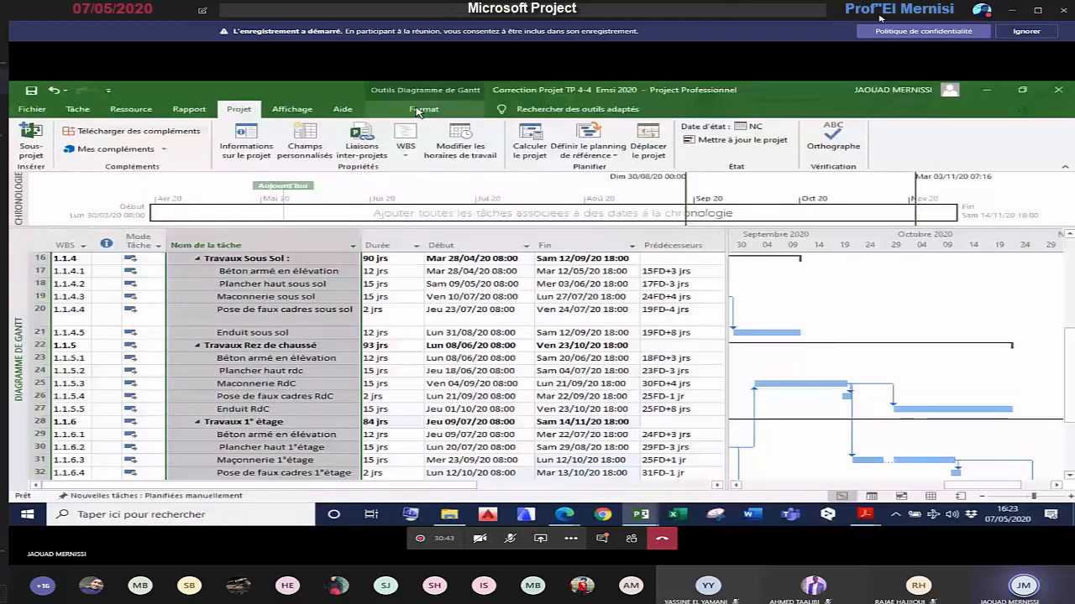
{"action": "left_click", "coordinate": [417, 110]}
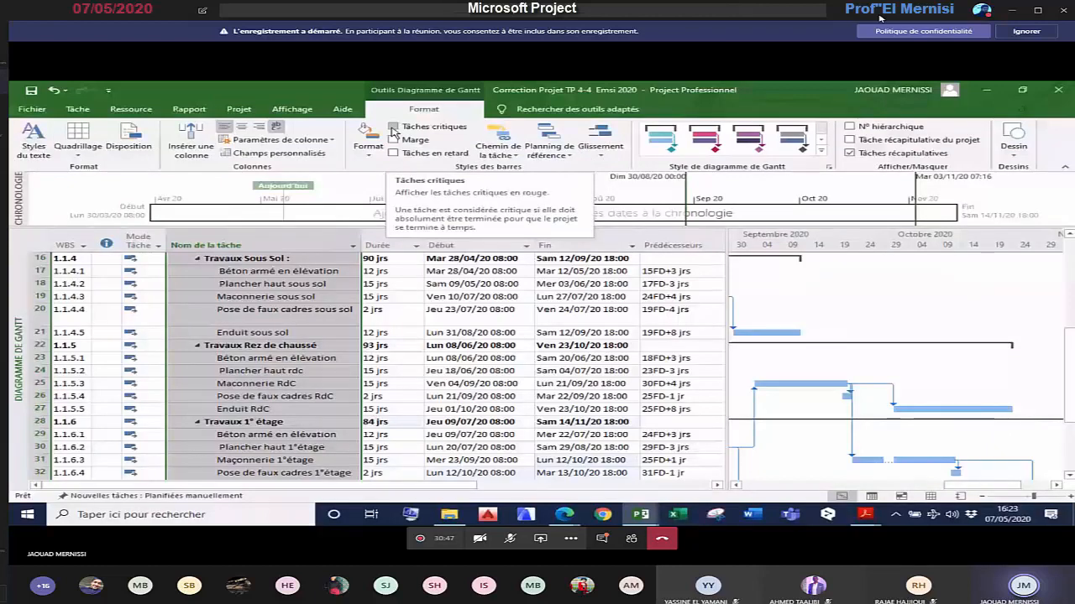
{"action": "left_click", "coordinate": [393, 126]}
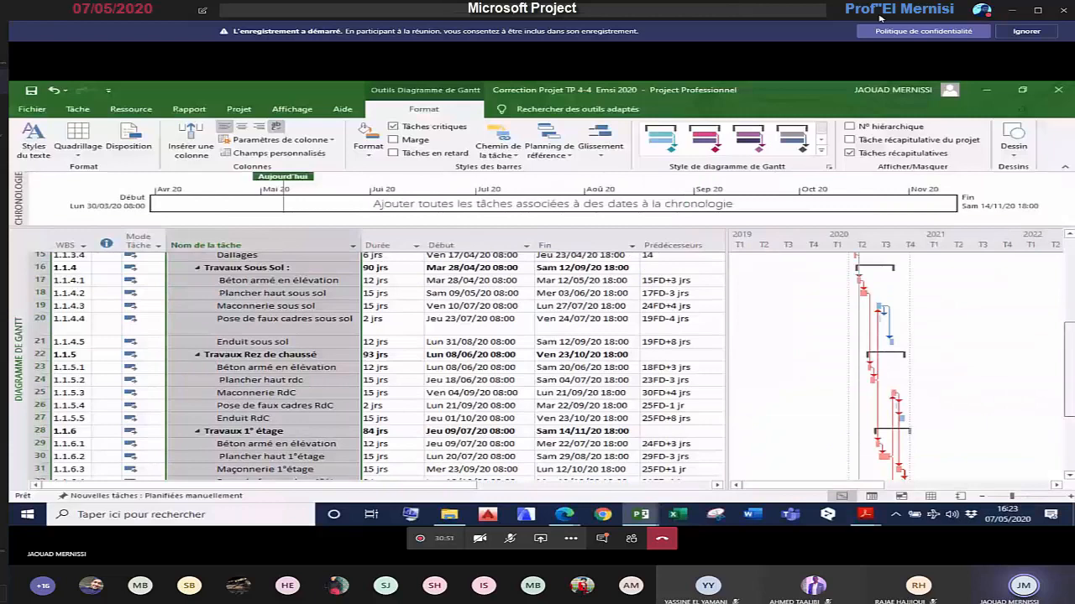
Step: Examine the critical tasks on the Gantt chart from the start of Projet Villa at month scale
{"action": "scroll", "coordinate": [445, 367], "scroll_direction": "up", "scroll_amount": 2}
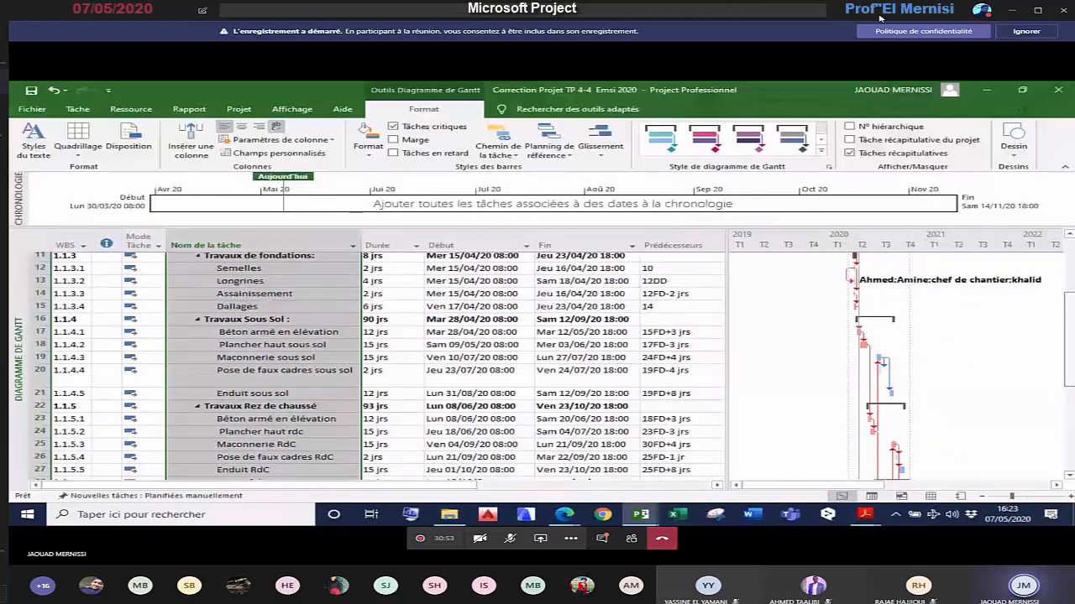
{"action": "scroll", "coordinate": [445, 368], "scroll_direction": "up", "scroll_amount": 4}
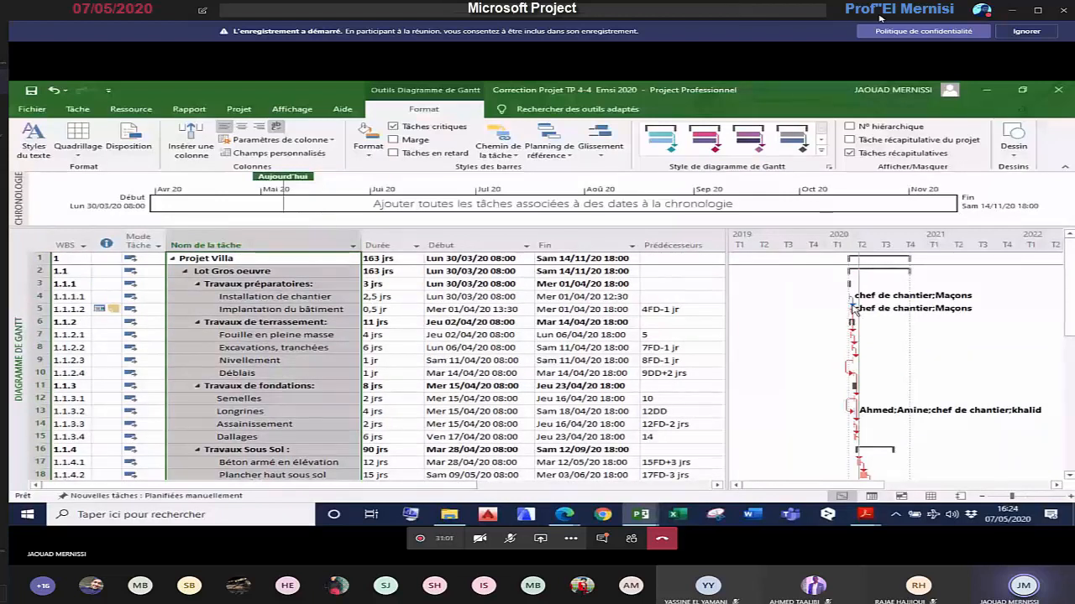
{"action": "left_click", "coordinate": [1069, 499]}
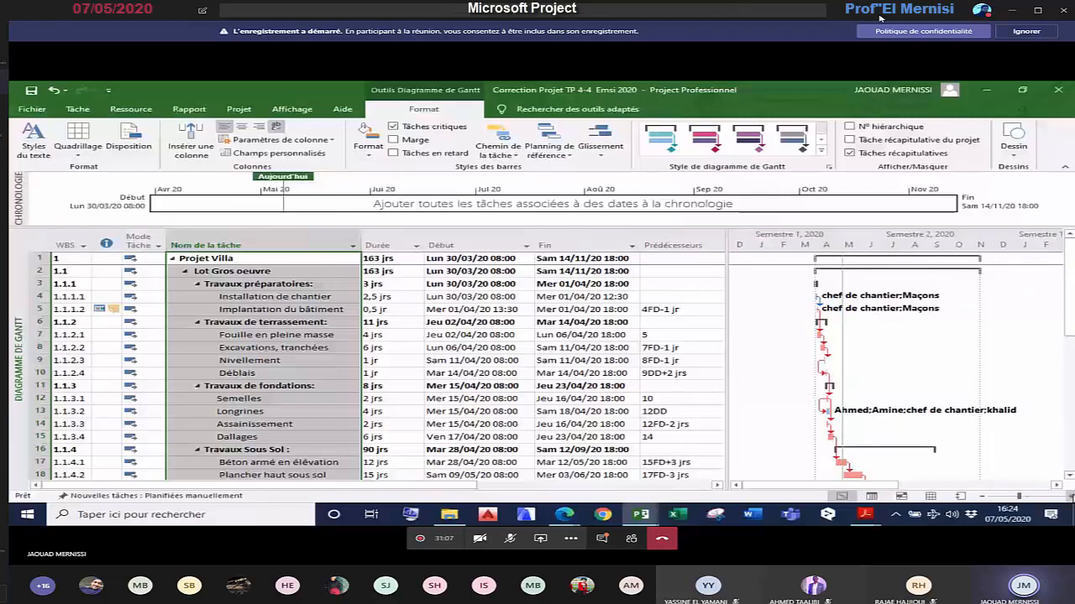
{"action": "left_click", "coordinate": [1069, 497]}
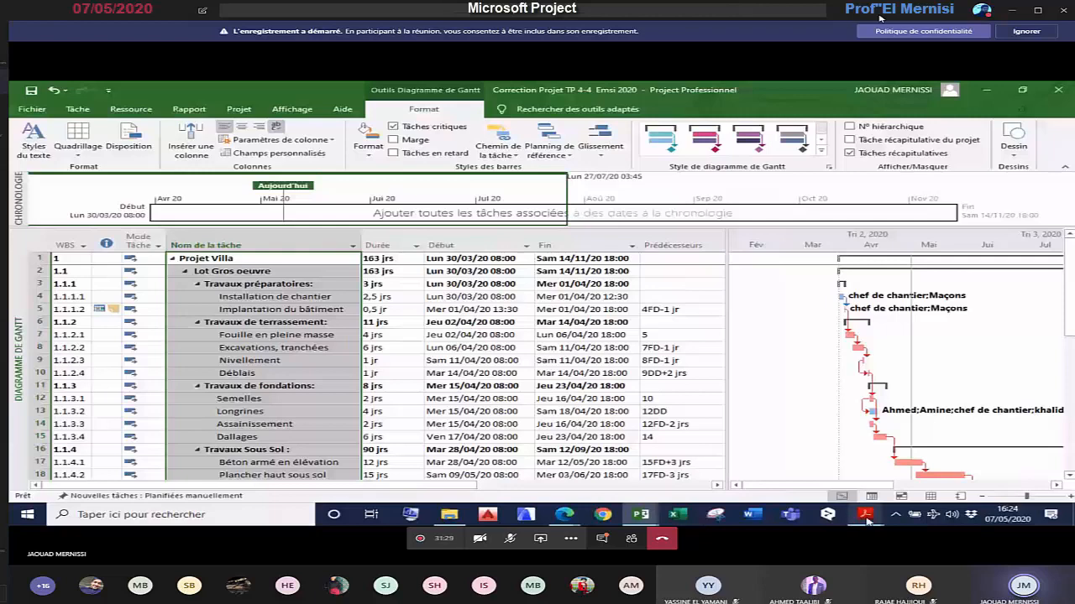
Step: Switch to TP semaine 5 MS Project Corona.pdf in Acrobat Reader and read the project instructions and the summary-task duration table
{"action": "mouse_move", "coordinate": [869, 521]}
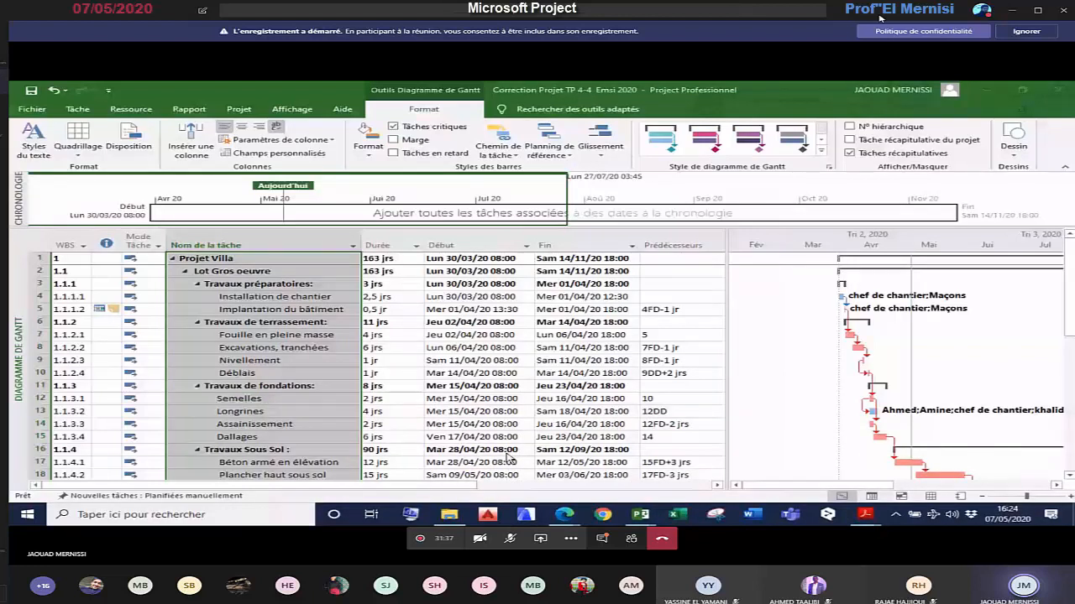
{"action": "left_click", "coordinate": [865, 514]}
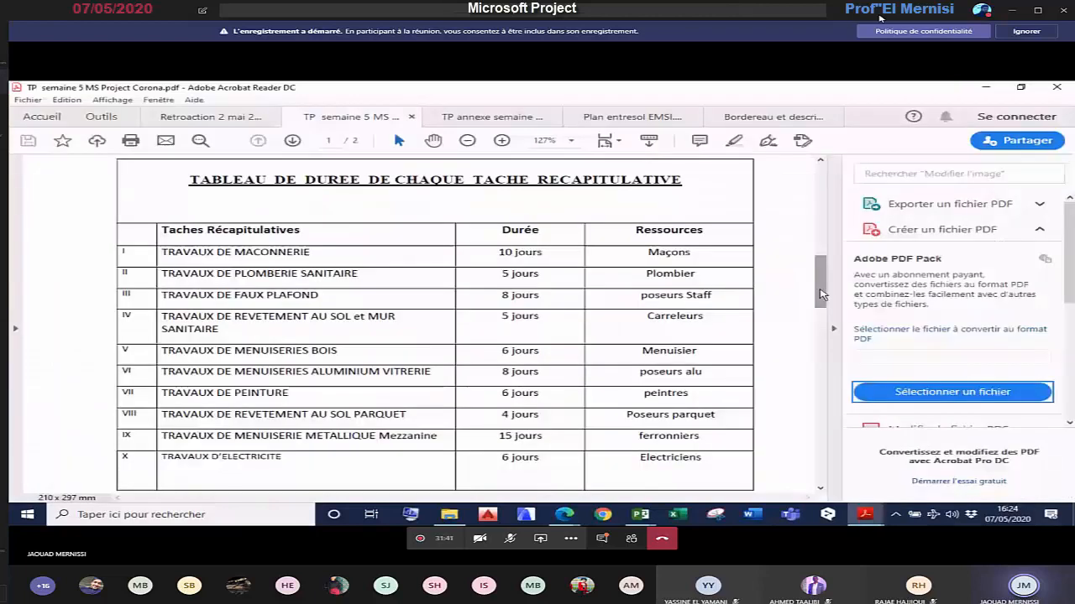
{"action": "left_click_drag", "start_coordinate": [822, 295], "coordinate": [757, 162]}
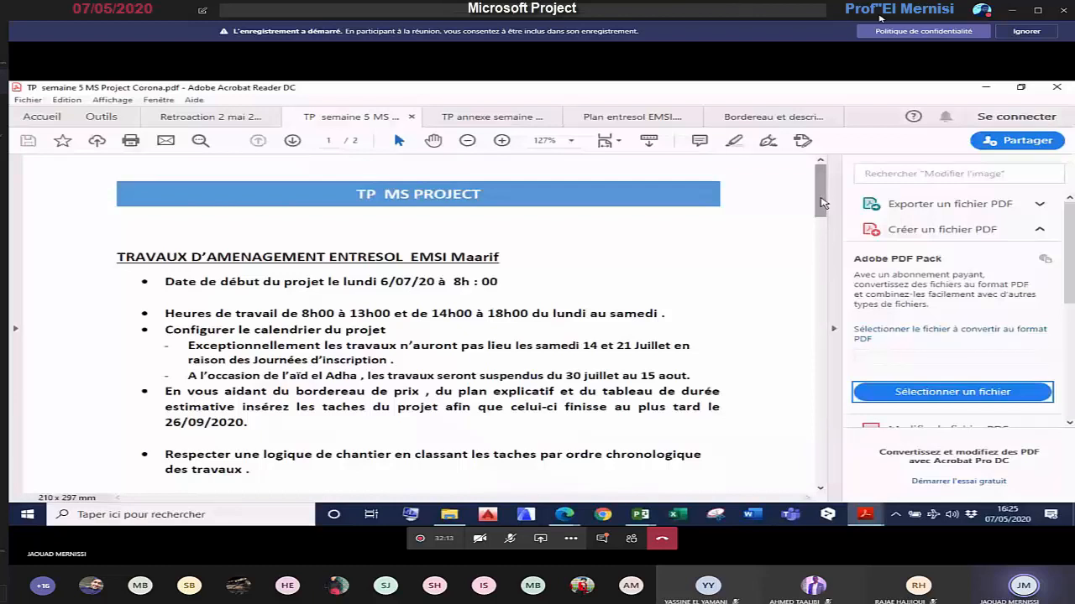
{"action": "left_click_drag", "start_coordinate": [822, 202], "coordinate": [848, 293]}
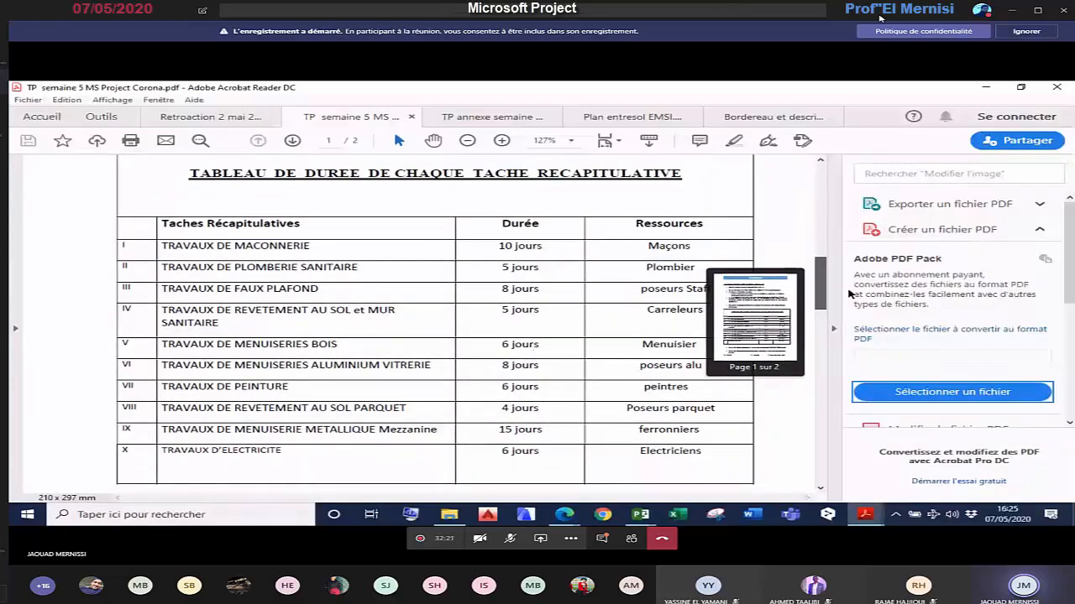
{"action": "left_click_drag", "start_coordinate": [848, 294], "coordinate": [848, 288]}
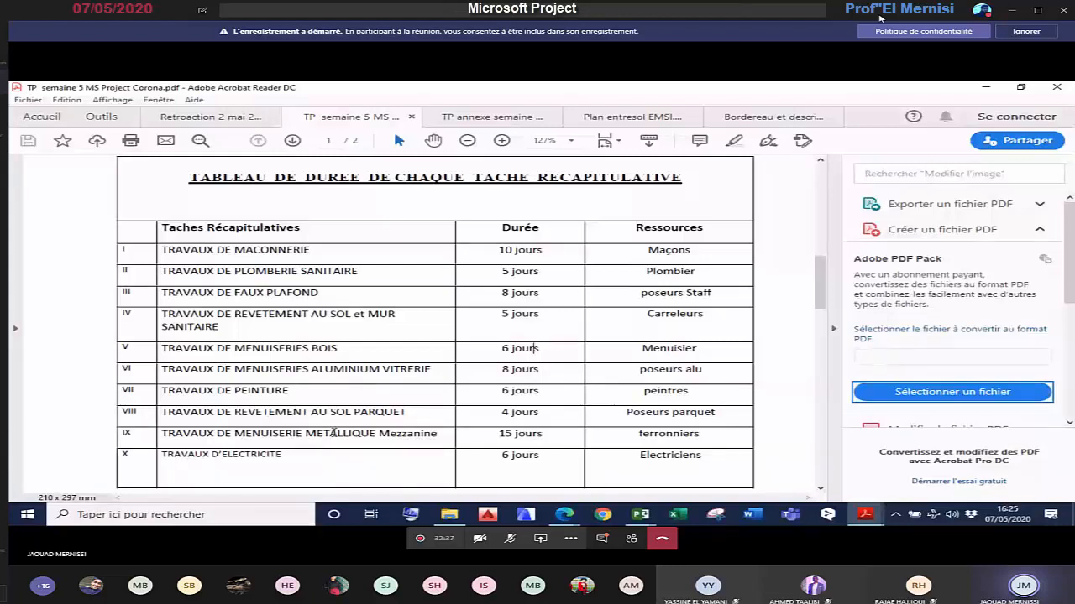
Step: Read the page 2 instructions on the delivery deadline, task links, resource capacities and critical tasks, and return to the summary-task duration table
{"action": "left_click_drag", "start_coordinate": [821, 292], "coordinate": [845, 353]}
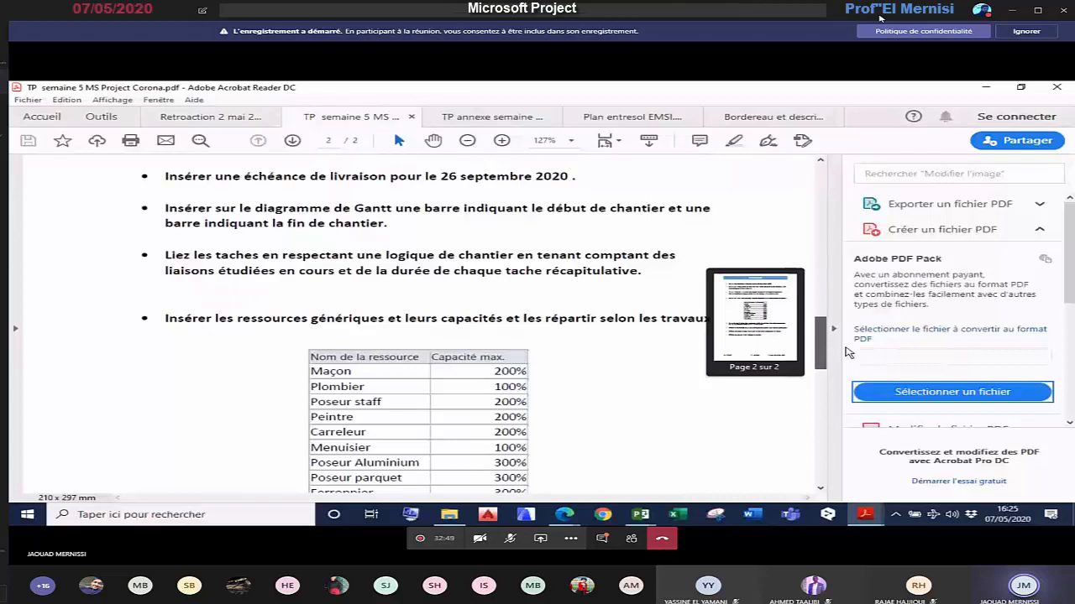
{"action": "left_click_drag", "start_coordinate": [848, 353], "coordinate": [856, 392]}
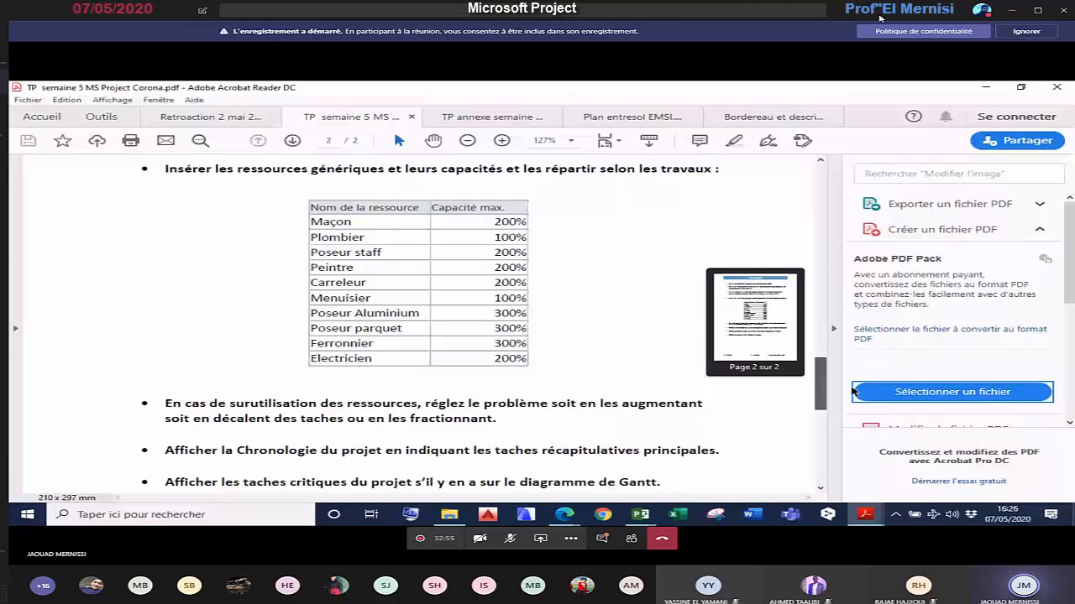
{"action": "left_click_drag", "start_coordinate": [852, 393], "coordinate": [823, 292]}
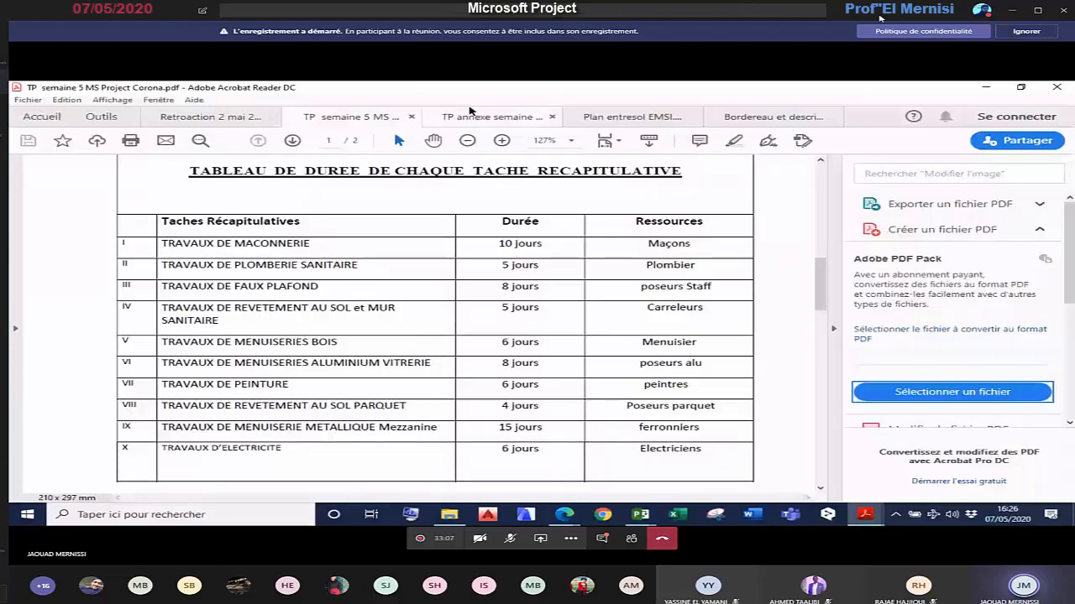
Step: Switch to TP annexe semaine 5 MS Project Corona.pdf and highlight the TRAVAUX DE MACONNERIE heading and its work items in the price schedule
{"action": "left_click", "coordinate": [487, 110]}
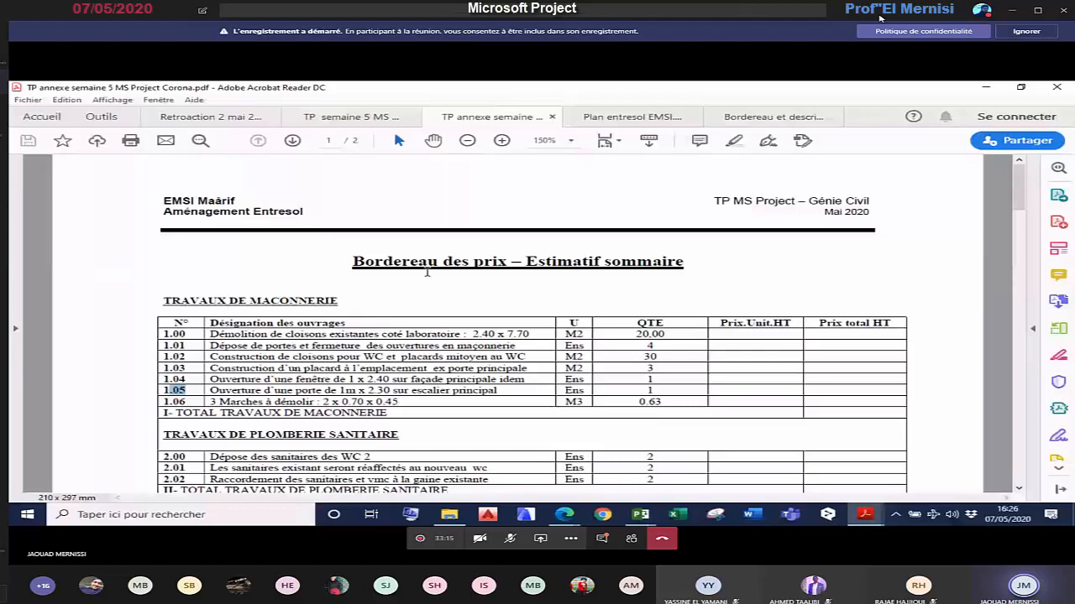
{"action": "left_click_drag", "start_coordinate": [163, 301], "coordinate": [339, 300]}
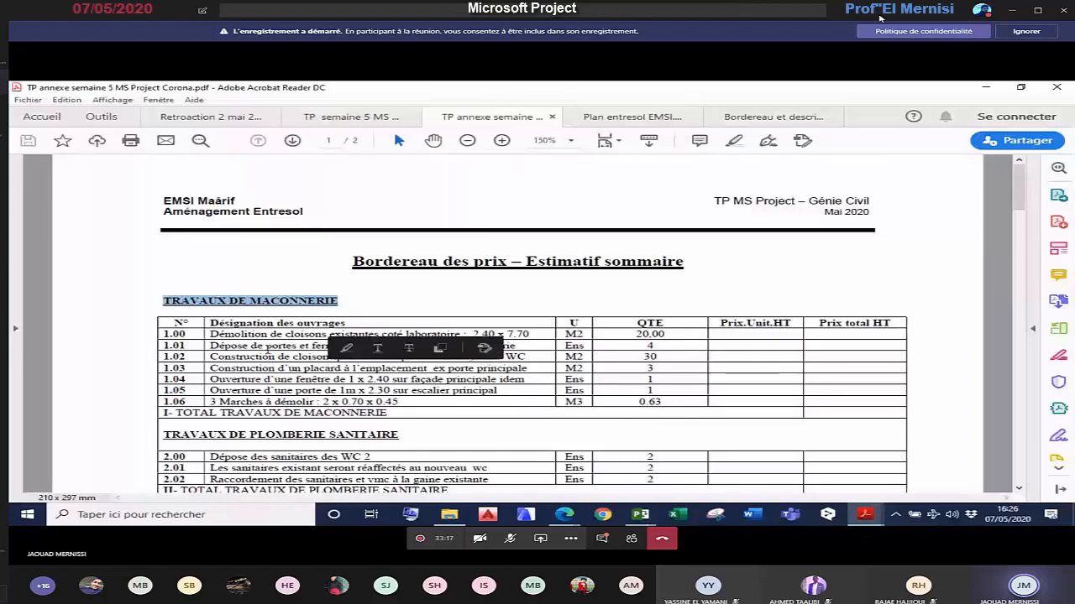
{"action": "left_click_drag", "start_coordinate": [210, 335], "coordinate": [329, 357]}
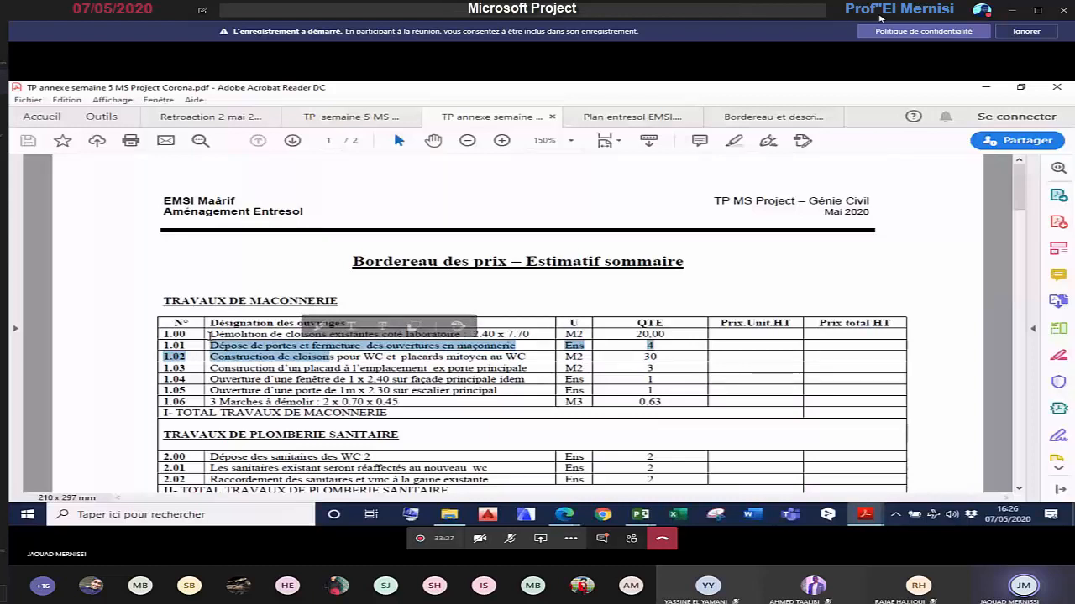
{"action": "left_click_drag", "start_coordinate": [209, 334], "coordinate": [244, 401]}
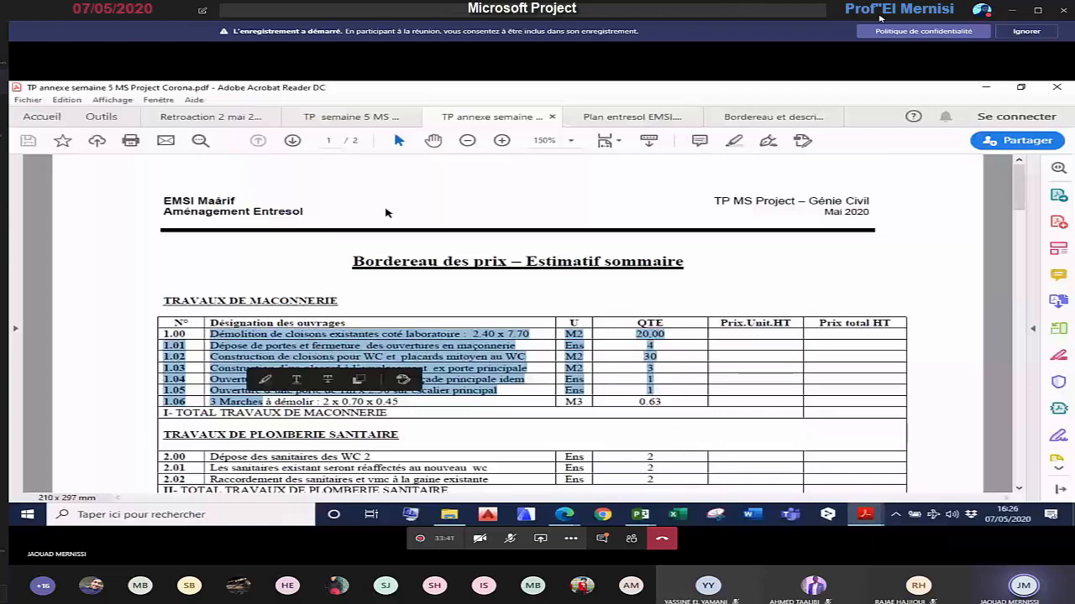
Step: Compare the duration table in TP semaine 5 MS Project Corona.pdf with the masonry and plumbing items in the TP annexe price schedule
{"action": "left_click", "coordinate": [351, 117]}
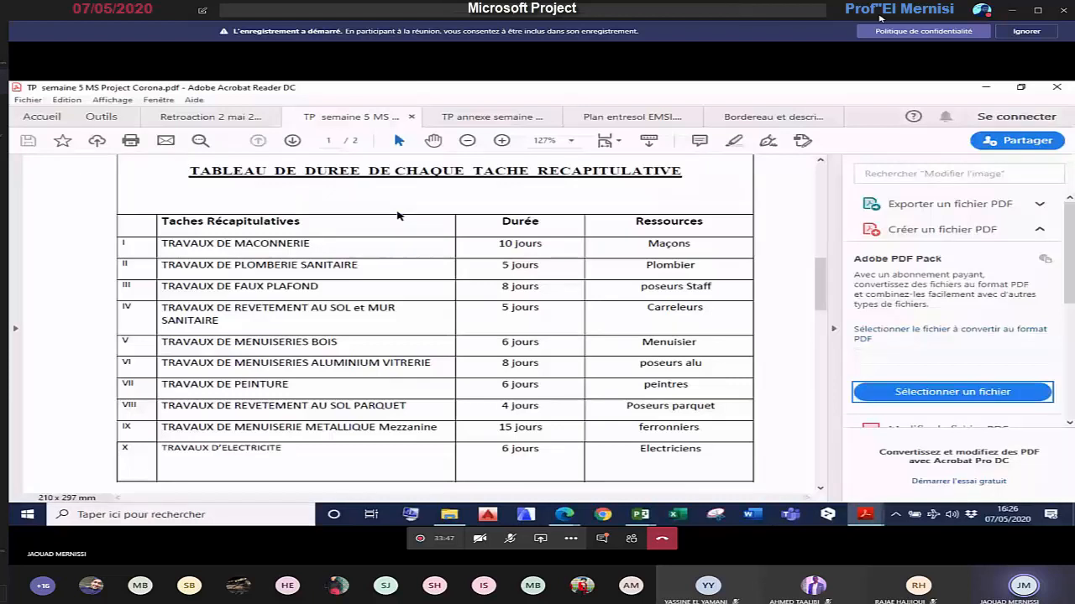
{"action": "key", "text": "ctrl+Tab"}
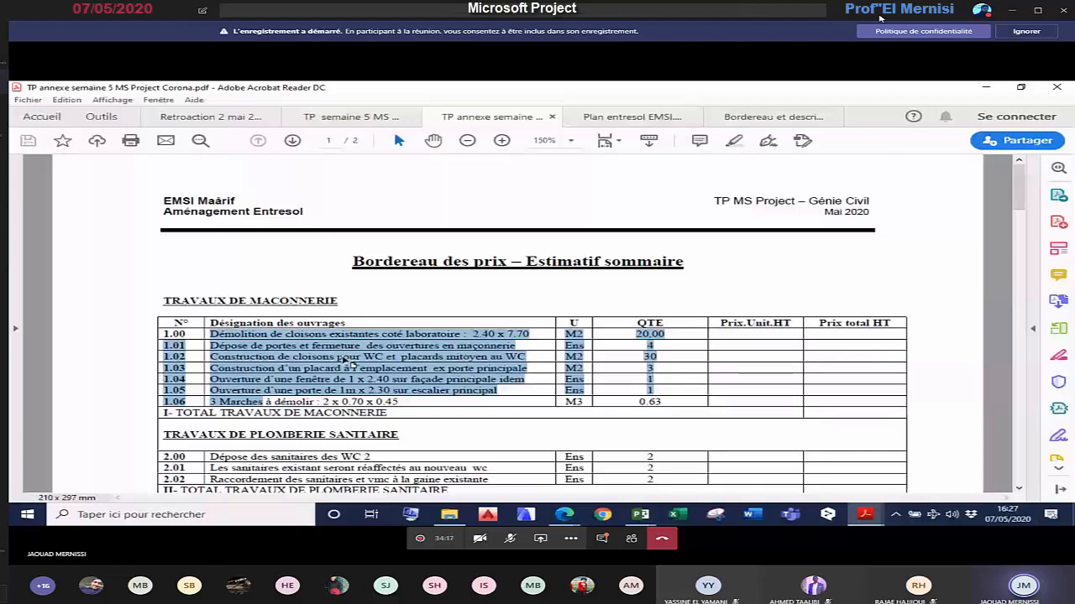
{"action": "scroll", "coordinate": [351, 362], "scroll_direction": "down", "scroll_amount": 2}
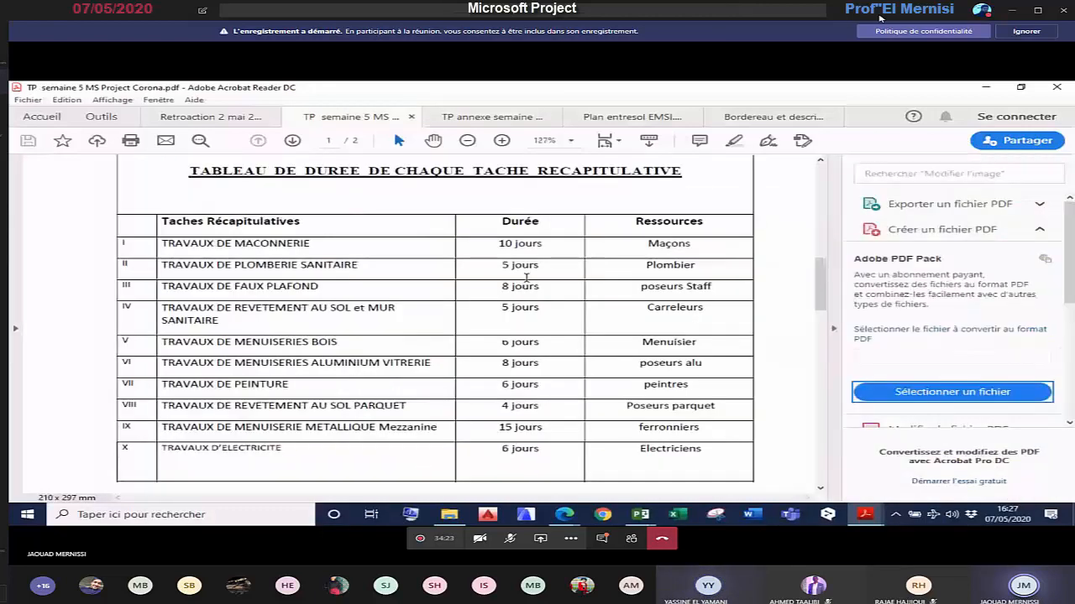
{"action": "left_click_drag", "start_coordinate": [332, 442], "coordinate": [467, 431]}
{"action": "scroll", "coordinate": [512, 399], "scroll_direction": "down", "scroll_amount": 1}
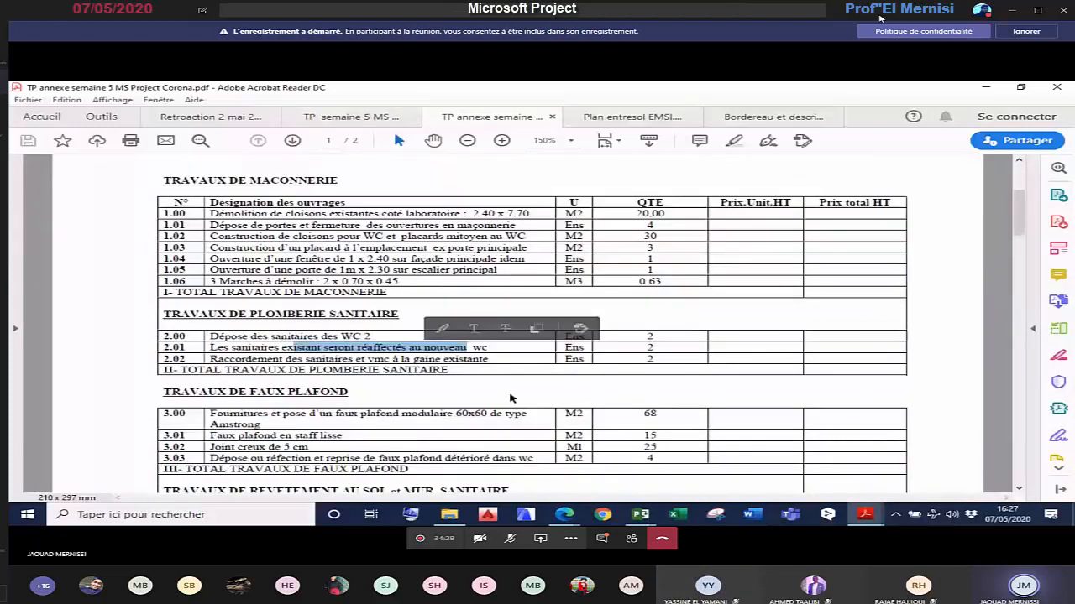
Step: Highlight items 1.00 and 1.01 in the price schedule and view the numbered works on the full page of Plan entresol EMSI.pdf
{"action": "scroll", "coordinate": [512, 399], "scroll_direction": "up", "scroll_amount": 1}
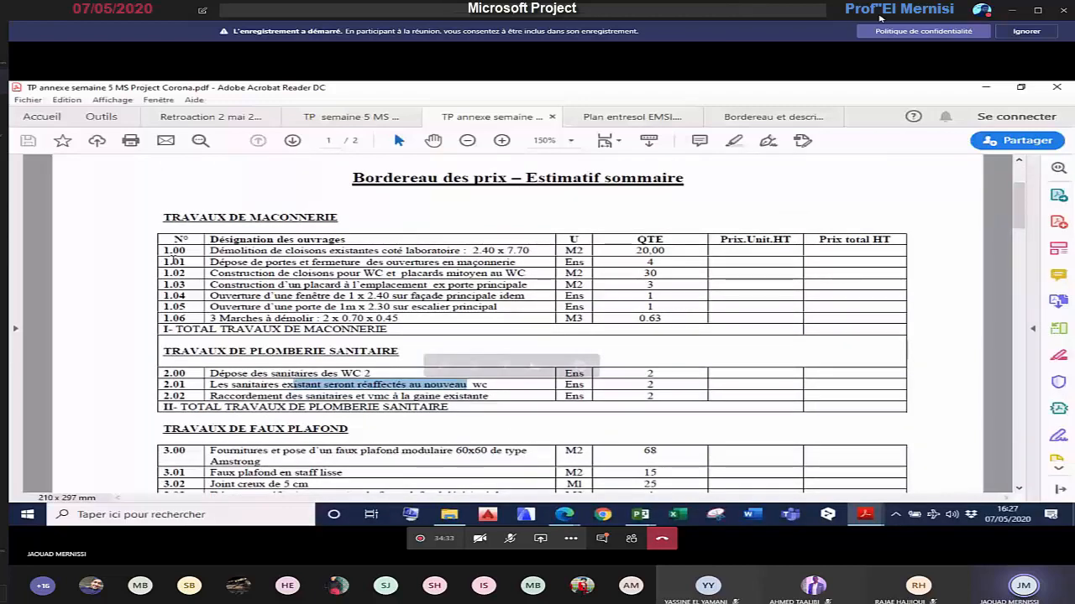
{"action": "mouse_move", "coordinate": [166, 251]}
{"action": "left_mouse_down"}
{"action": "mouse_move", "coordinate": [183, 271]}
{"action": "mouse_move", "coordinate": [178, 262]}
{"action": "left_mouse_up"}
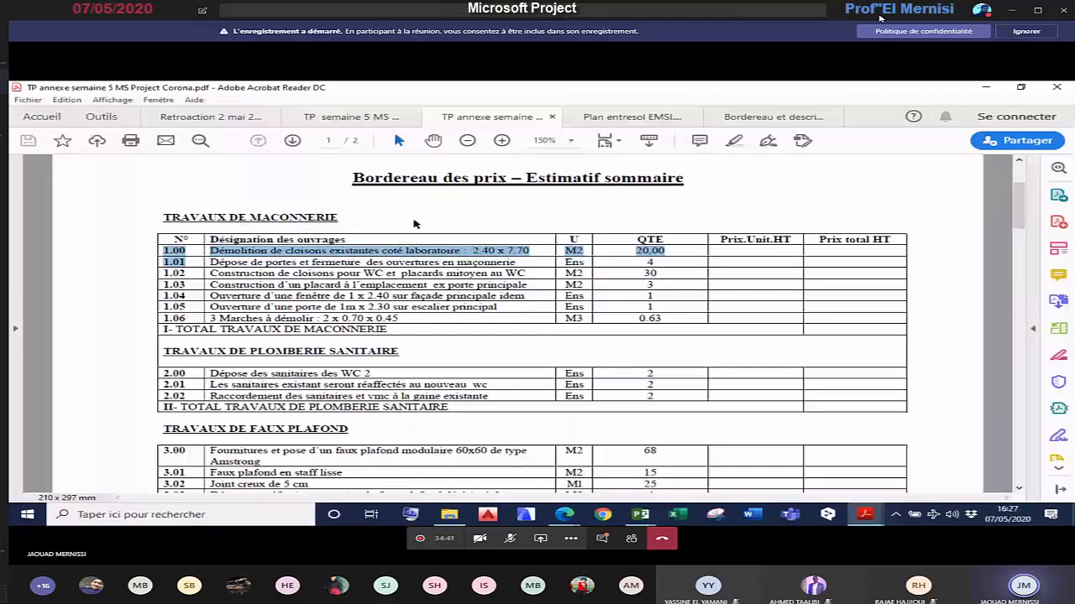
{"action": "key", "text": "ctrl+Tab"}
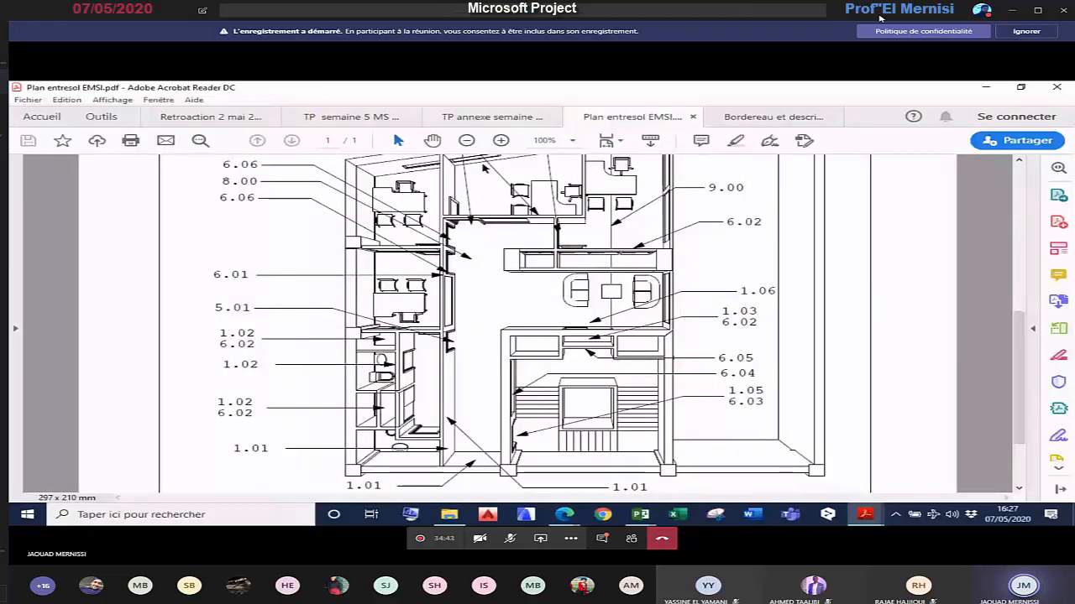
{"action": "key", "text": "ctrl+0"}
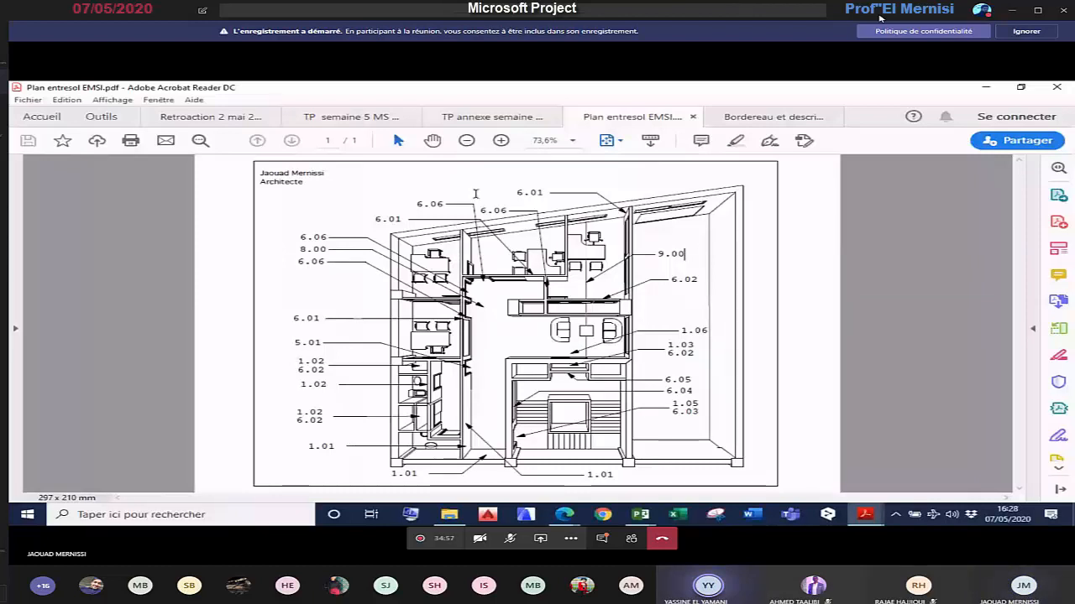
Step: Highlight the masonry duration in TP semaine 5 MS Project Corona.pdf, check the annexe, and read the instructions above the duration table
{"action": "left_click", "coordinate": [351, 117]}
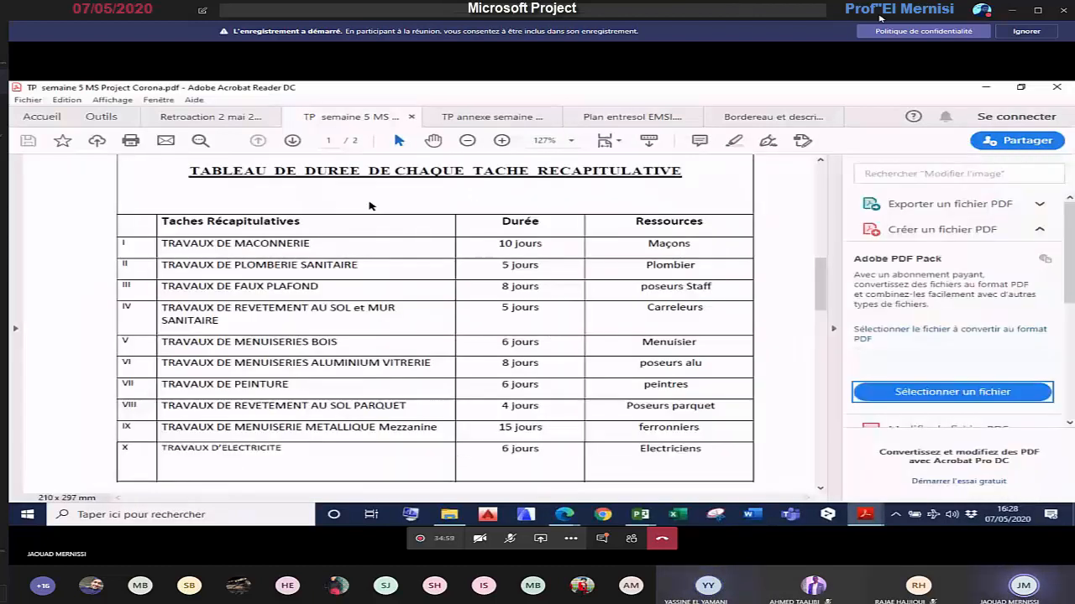
{"action": "left_click_drag", "start_coordinate": [498, 243], "coordinate": [543, 244]}
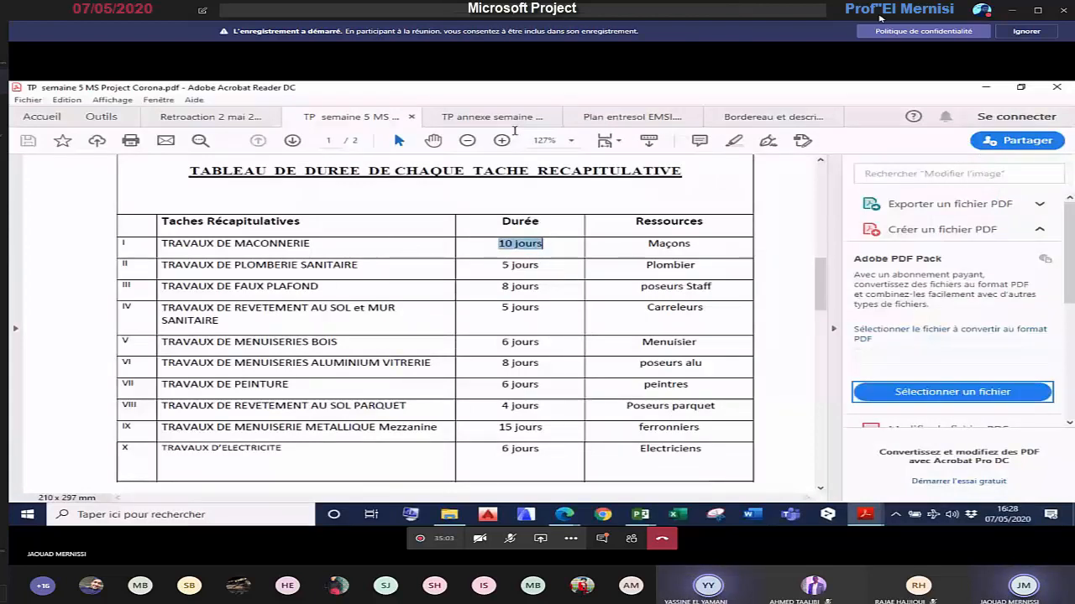
{"action": "left_click", "coordinate": [503, 118]}
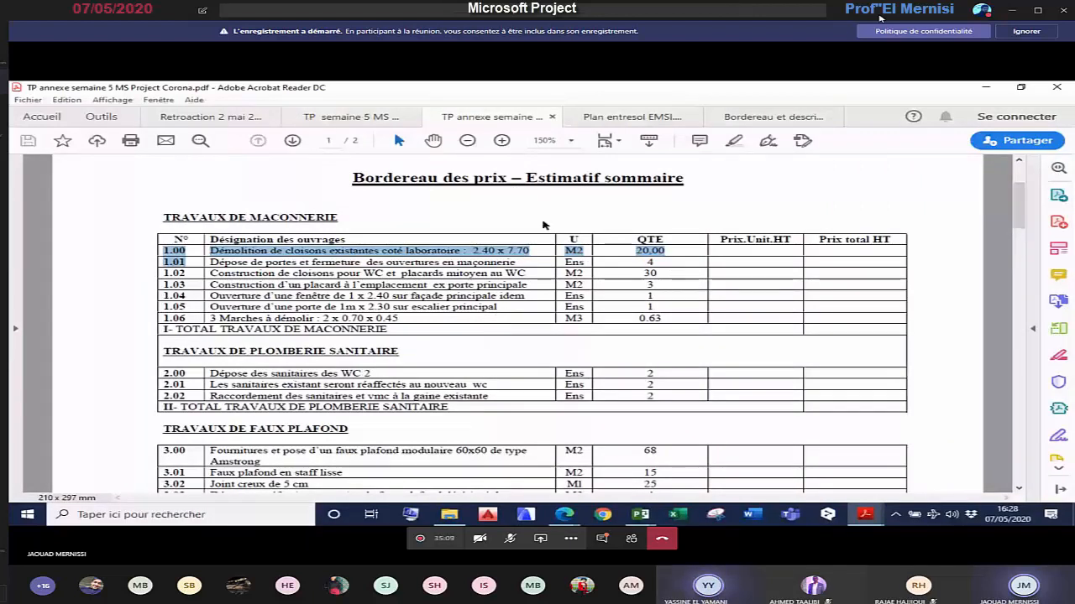
{"action": "left_click", "coordinate": [342, 119]}
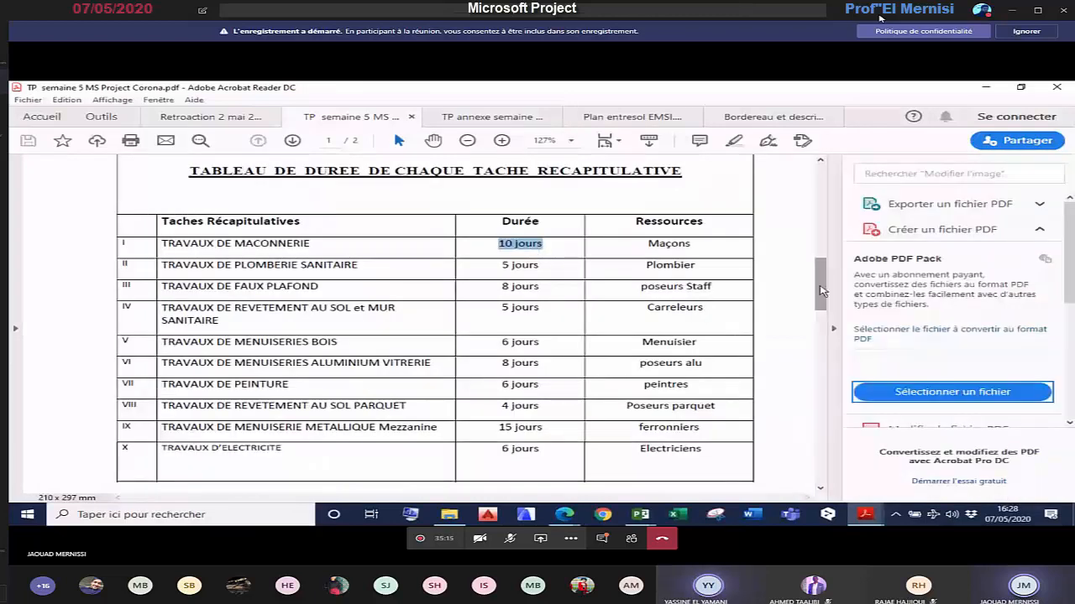
{"action": "left_click_drag", "start_coordinate": [812, 290], "coordinate": [811, 228]}
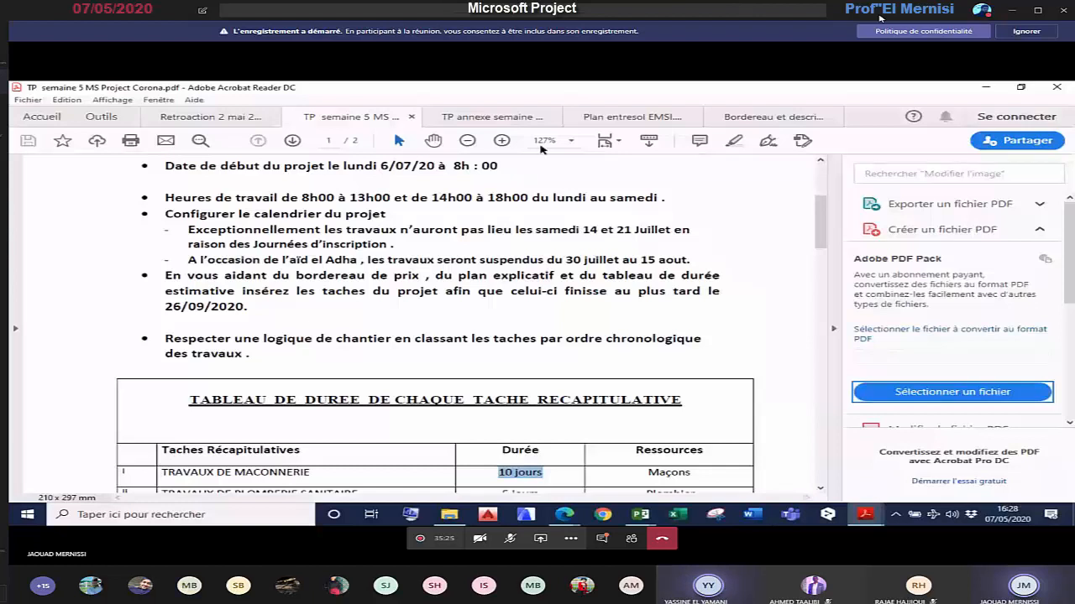
Step: Match the item numbers on Plan entresol EMSI.pdf, such as 1.02, with the masonry works listed in the TP annexe price schedule
{"action": "left_click", "coordinate": [622, 120]}
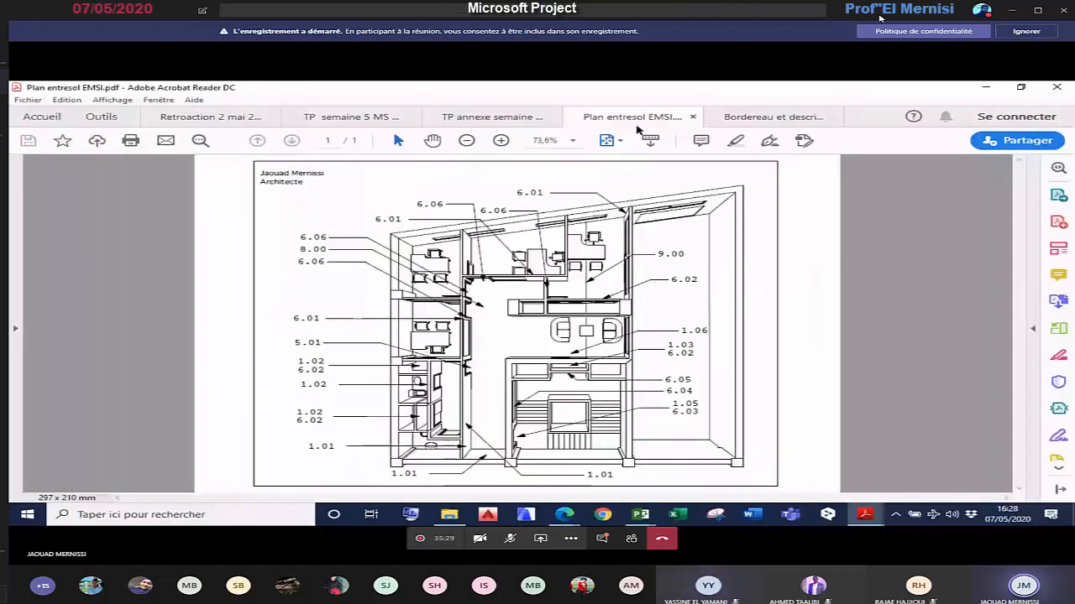
{"action": "left_click", "coordinate": [460, 120]}
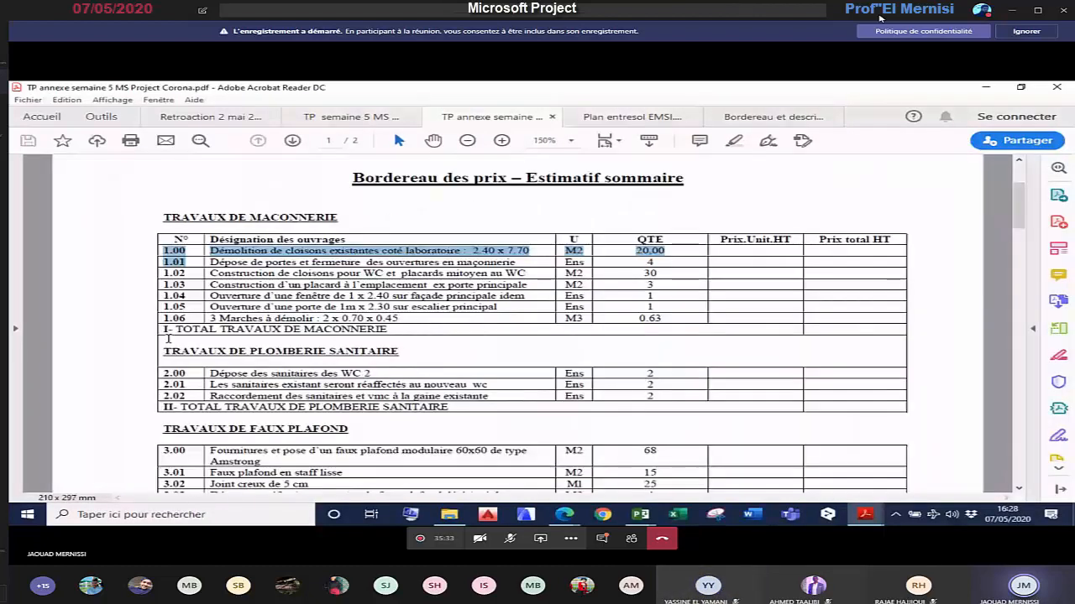
{"action": "left_click", "coordinate": [625, 120]}
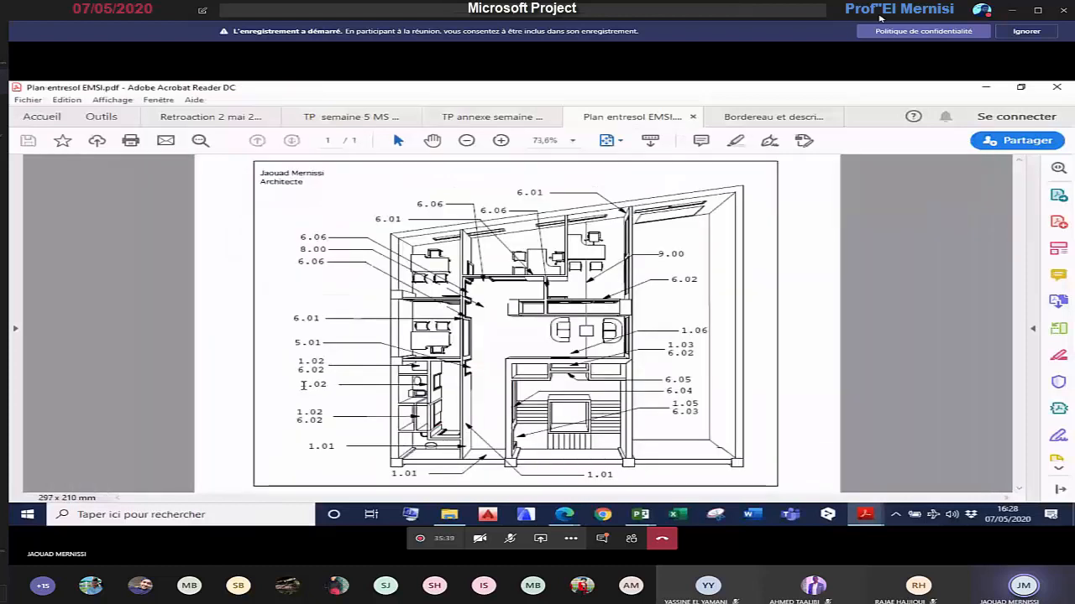
{"action": "left_click_drag", "start_coordinate": [304, 385], "coordinate": [397, 387]}
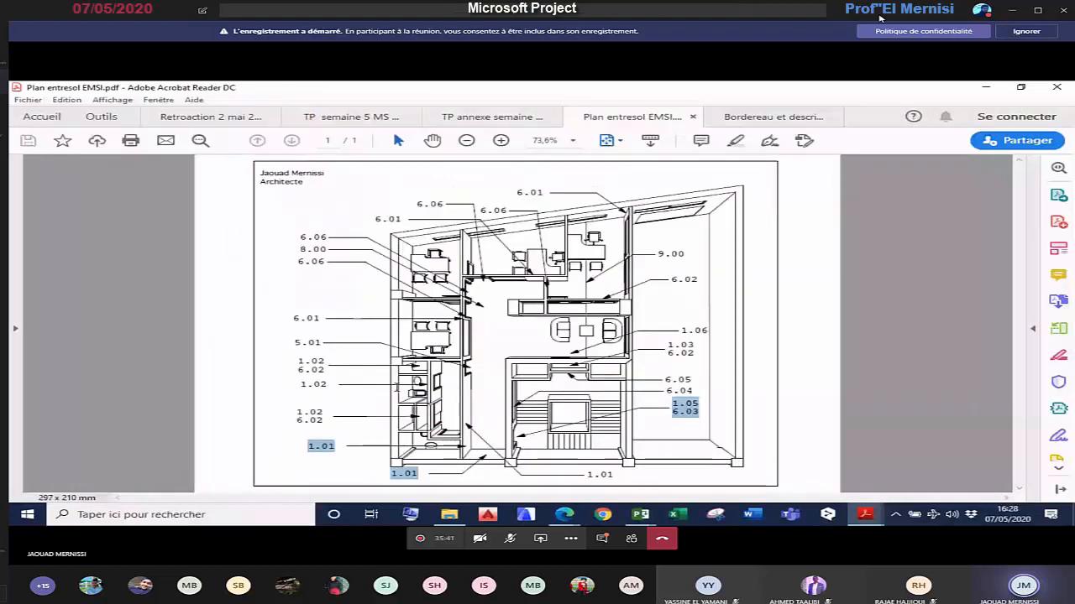
{"action": "left_click", "coordinate": [300, 384]}
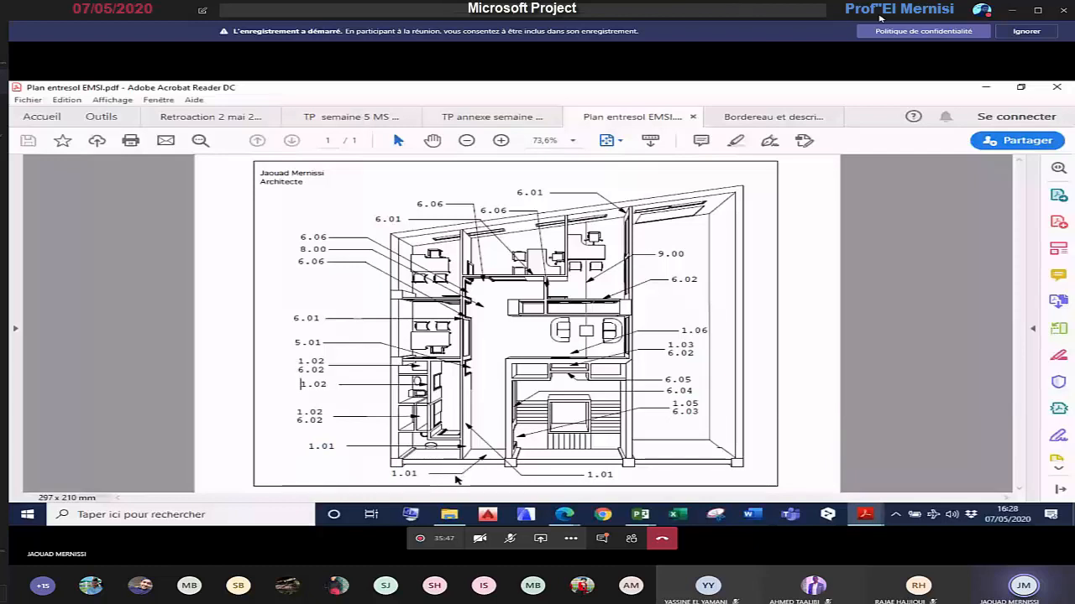
{"action": "left_click", "coordinate": [473, 117]}
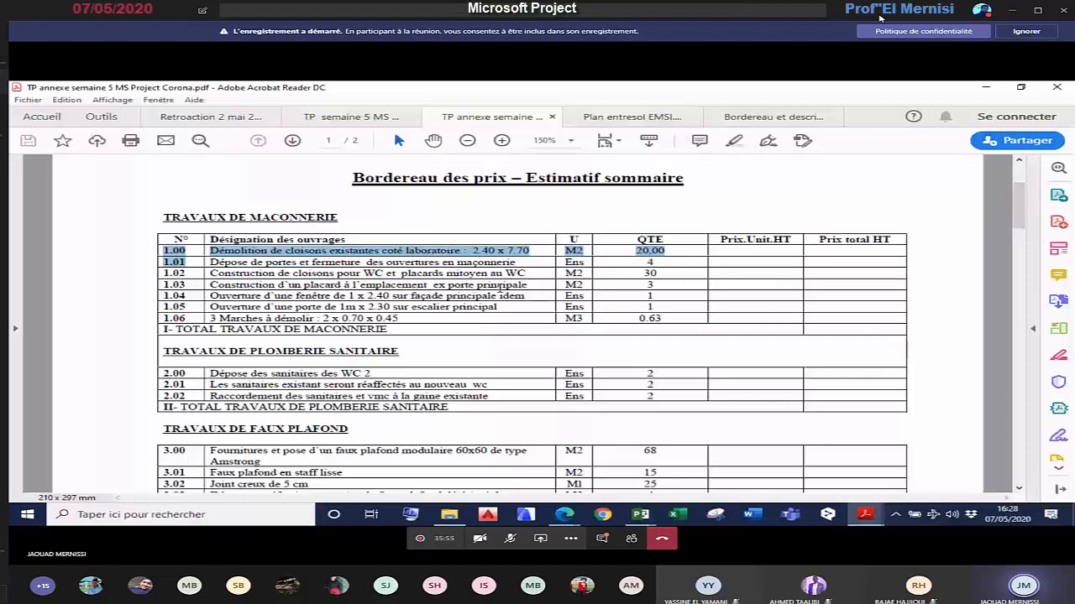
{"action": "left_click", "coordinate": [640, 121]}
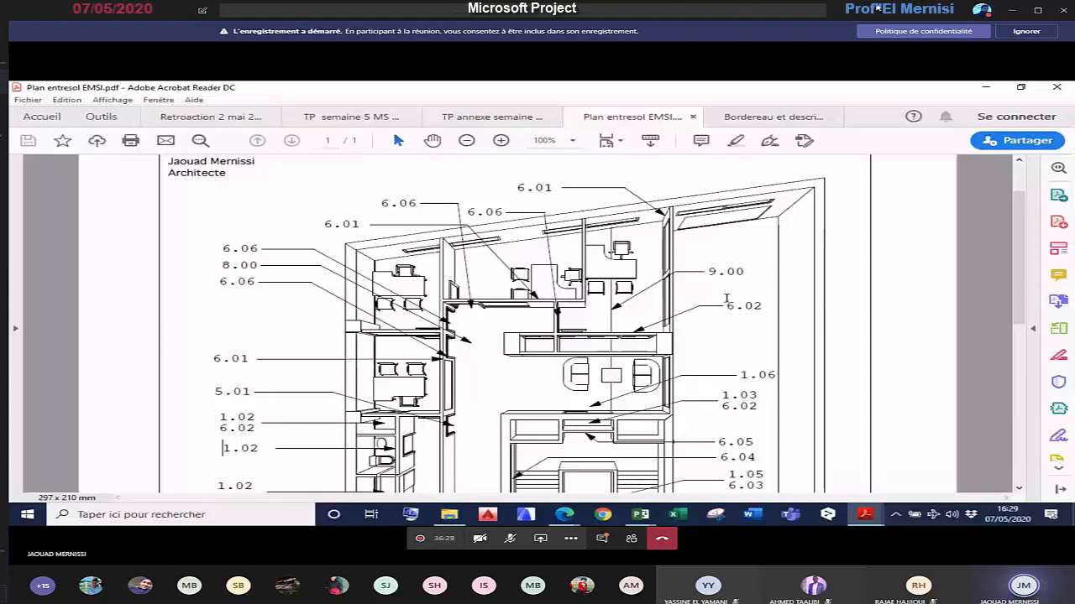
Step: Open the meeting conversation, dismiss the recording notice and close the conversation
{"action": "left_click", "coordinate": [601, 538]}
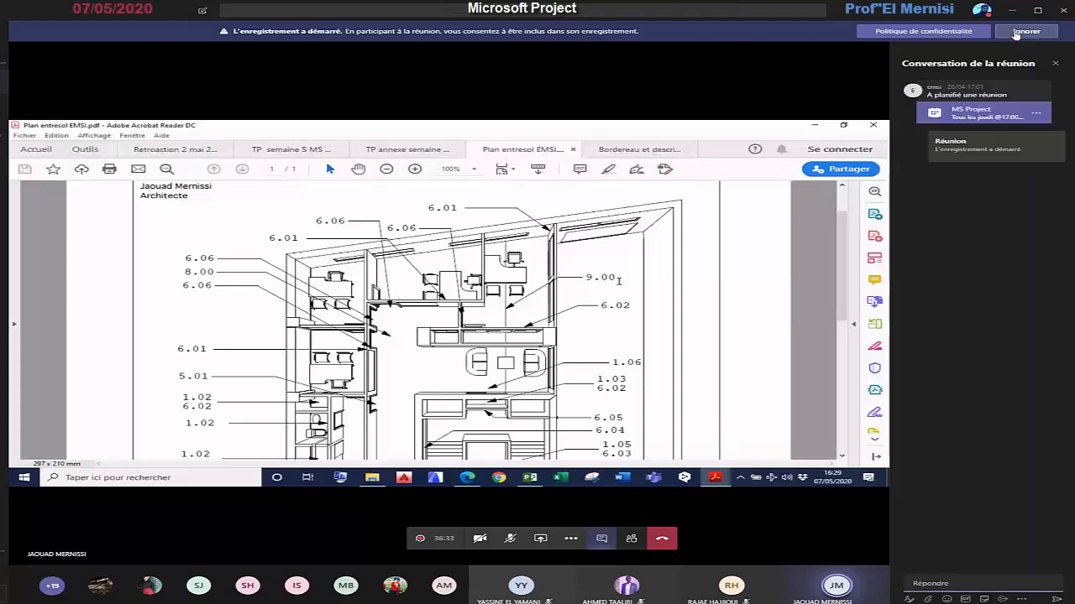
{"action": "left_click", "coordinate": [1017, 33]}
{"action": "left_click", "coordinate": [1056, 44]}
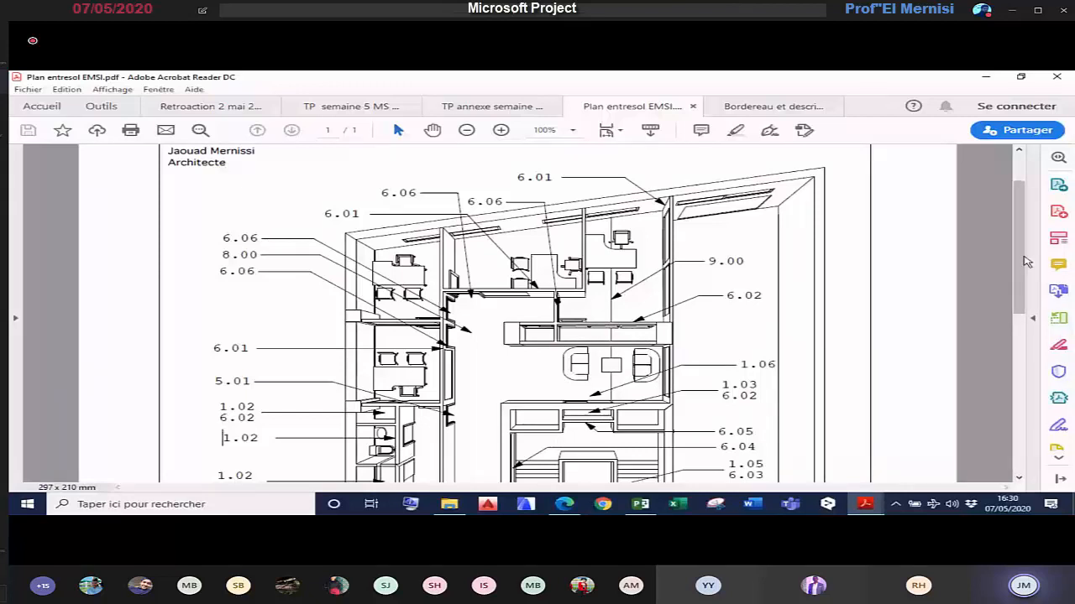
Step: Examine the numbered works on the lower part of Plan entresol EMSI.pdf, glancing back at the assignment and annexe documents
{"action": "scroll", "coordinate": [1026, 262], "scroll_direction": "down", "scroll_amount": 1}
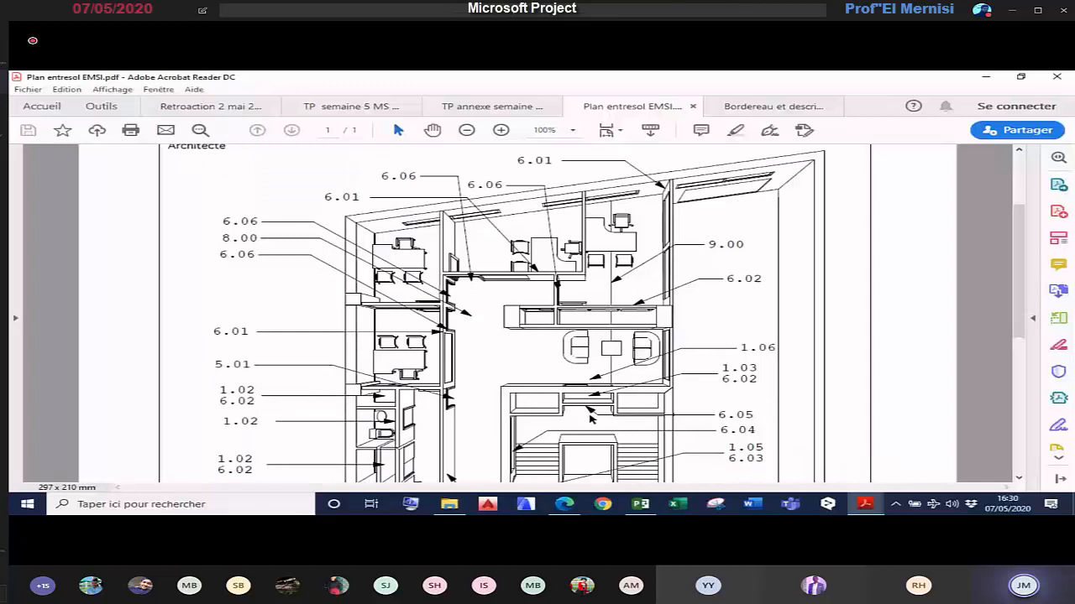
{"action": "scroll", "coordinate": [988, 366], "scroll_direction": "down", "scroll_amount": 3}
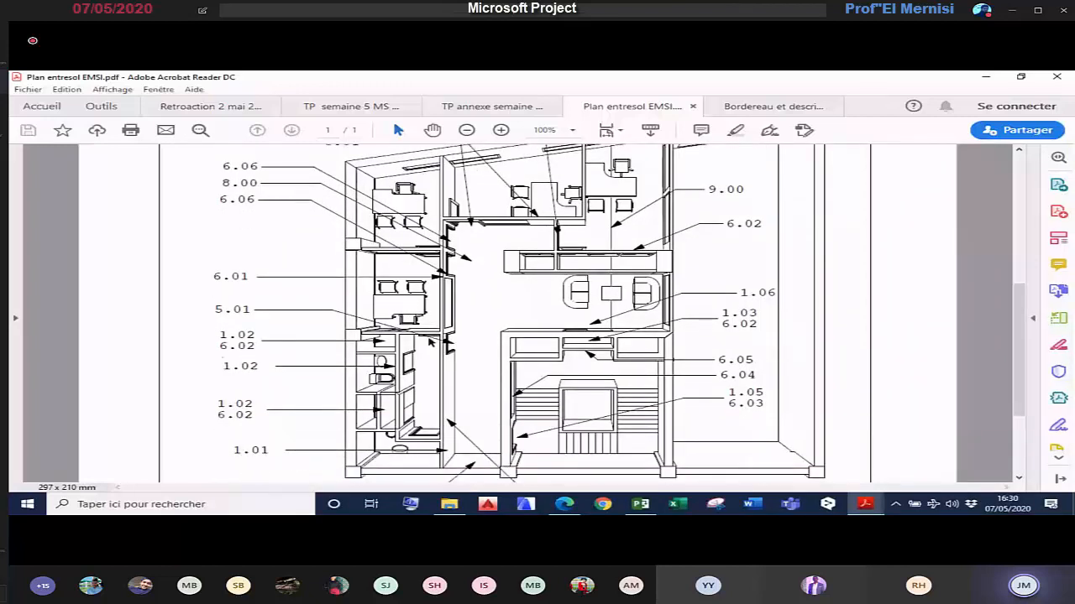
{"action": "left_click", "coordinate": [361, 104]}
{"action": "left_click", "coordinate": [487, 106]}
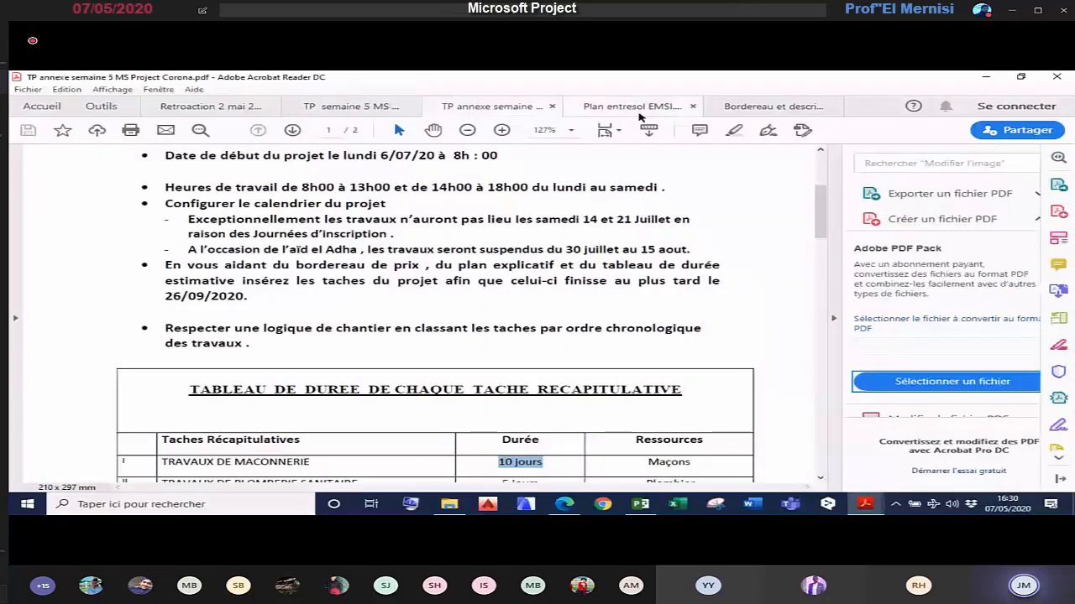
{"action": "left_click", "coordinate": [638, 111]}
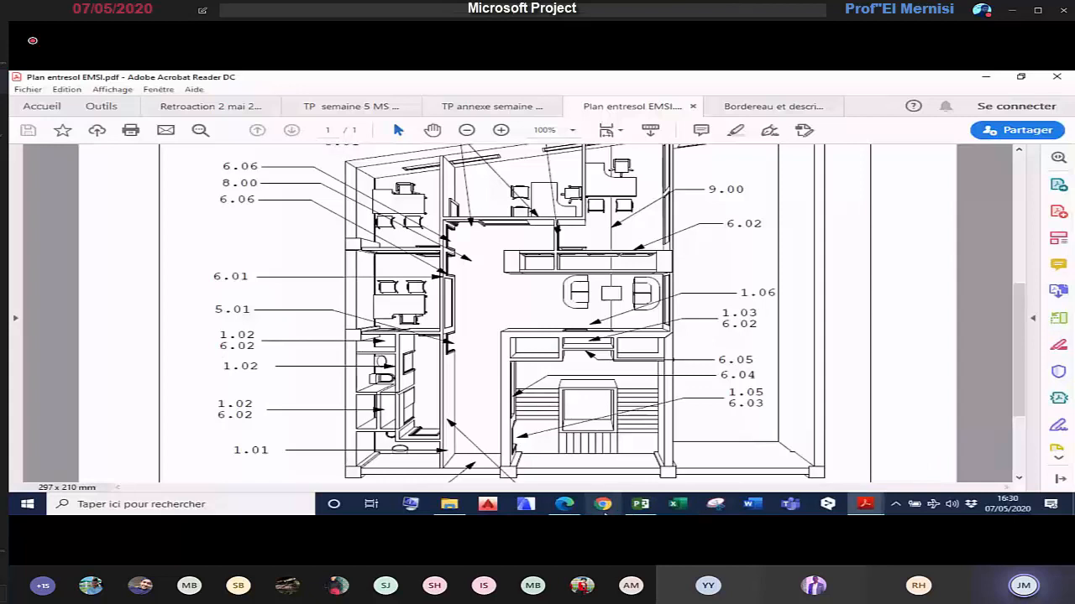
Step: Switch to the MS Project meeting window of Microsoft Teams in Edge
{"action": "mouse_move", "coordinate": [569, 509]}
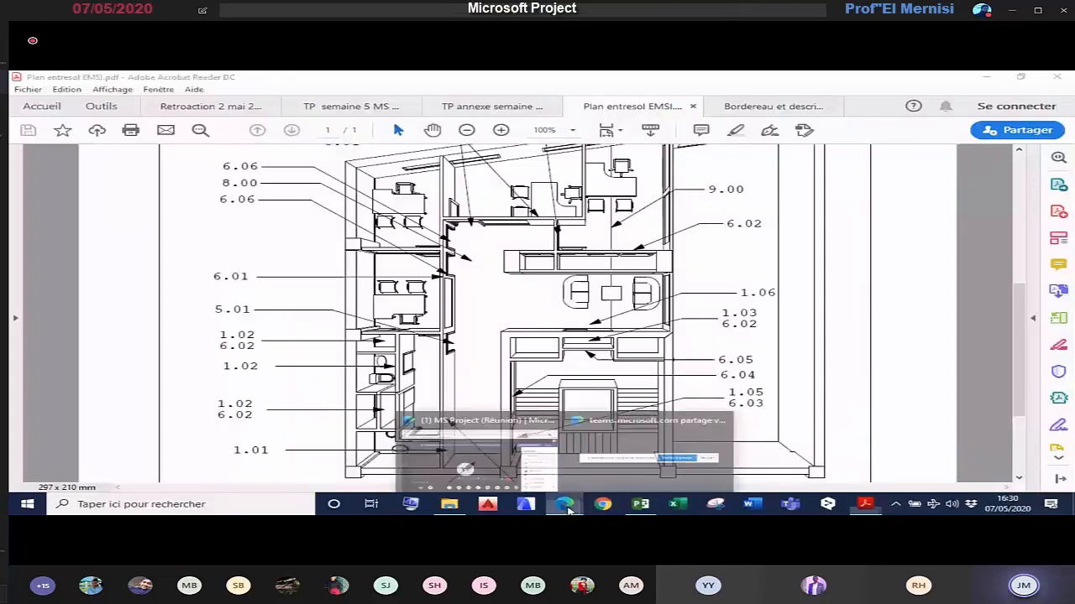
{"action": "left_click", "coordinate": [518, 459]}
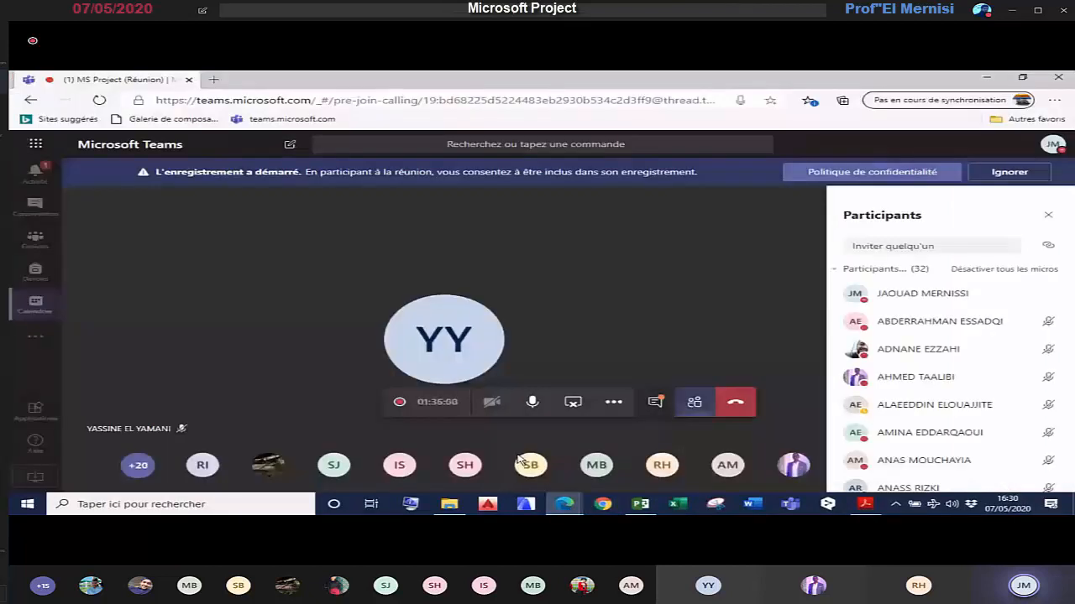